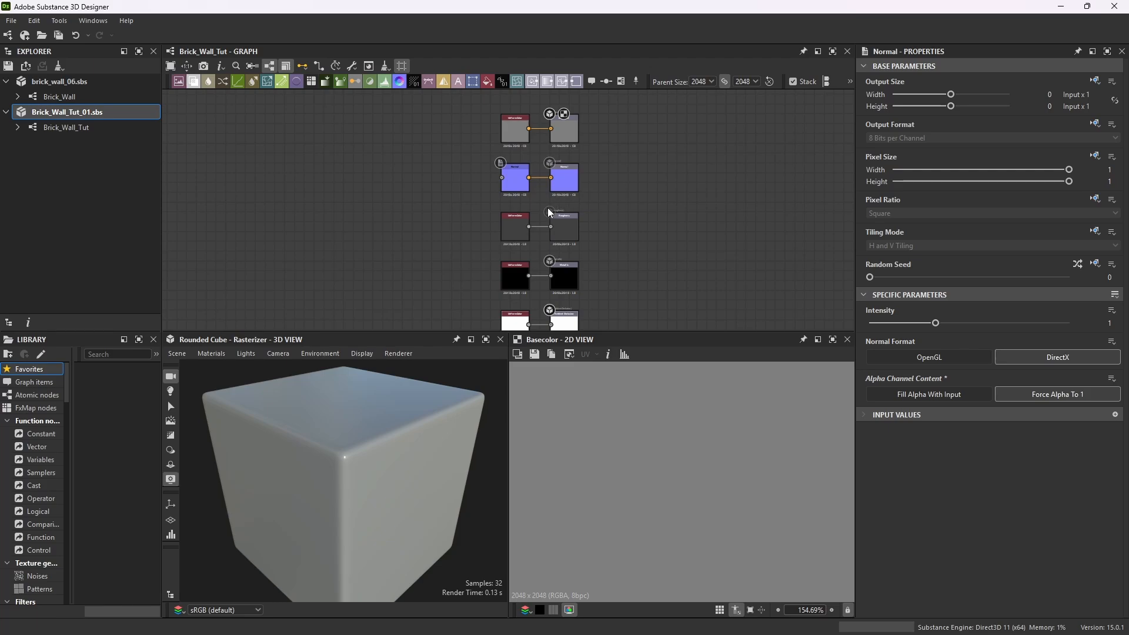
click(10, 21)
mouse_move(25, 34)
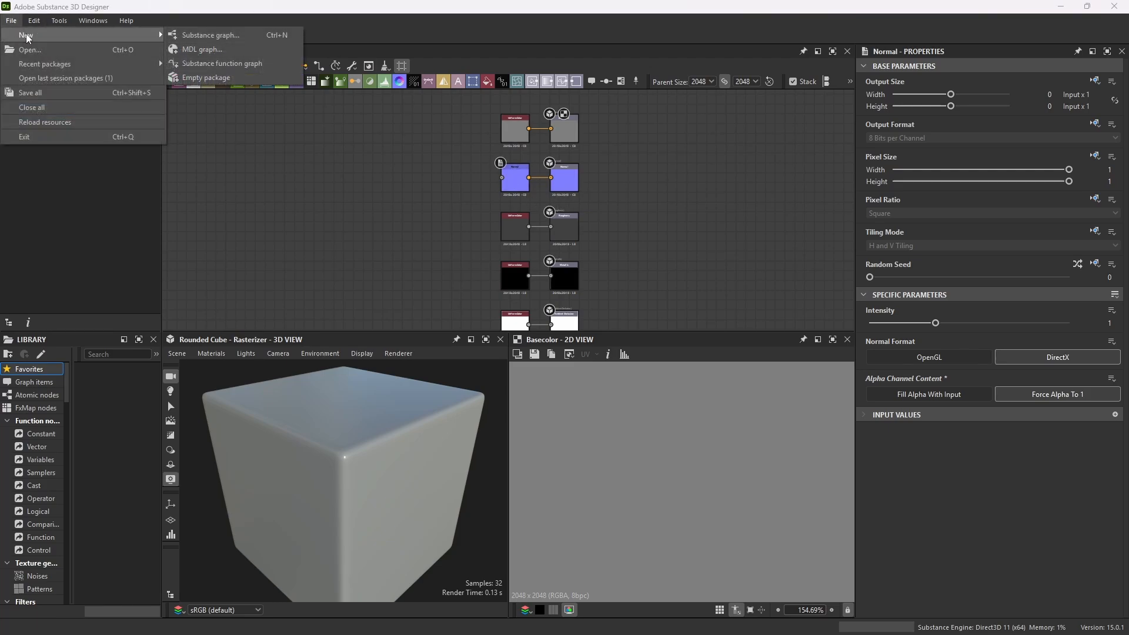
click(221, 34)
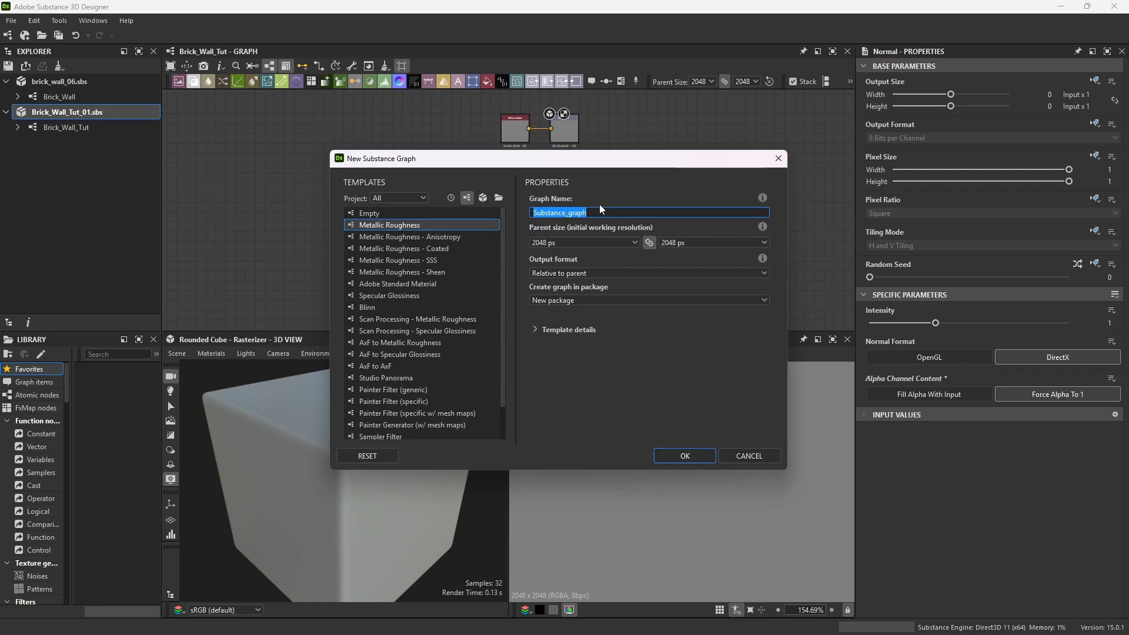
click(779, 159)
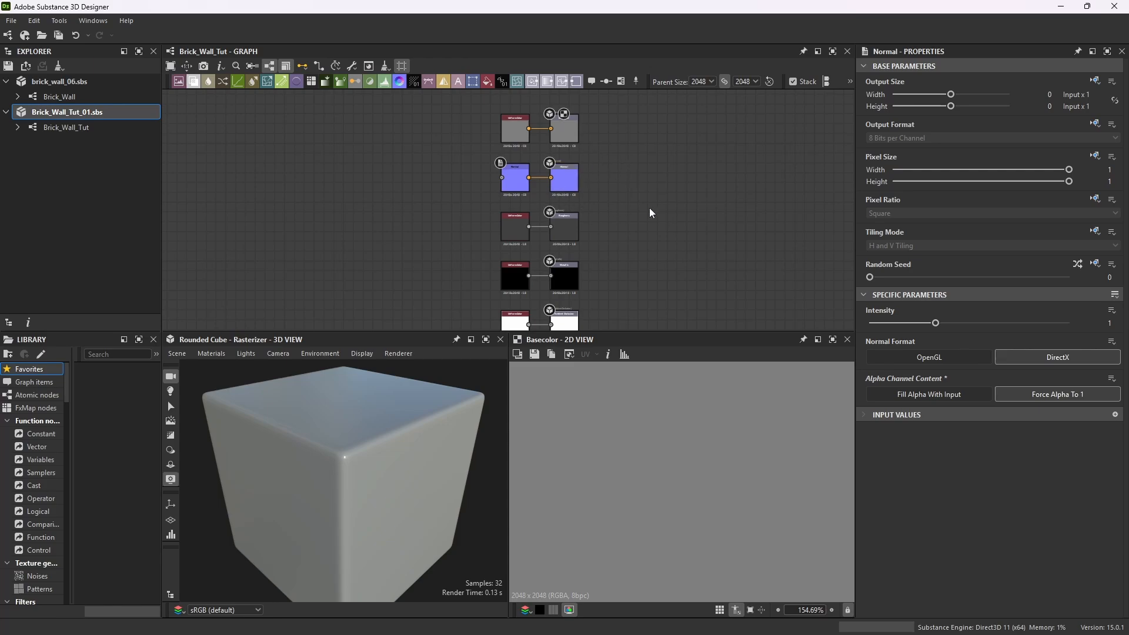
Delete the metallic, ambient occlusion and height output nodes together with their Uniform Color inputs.
scroll(612, 217, down, 2)
scroll(603, 222, up, 2)
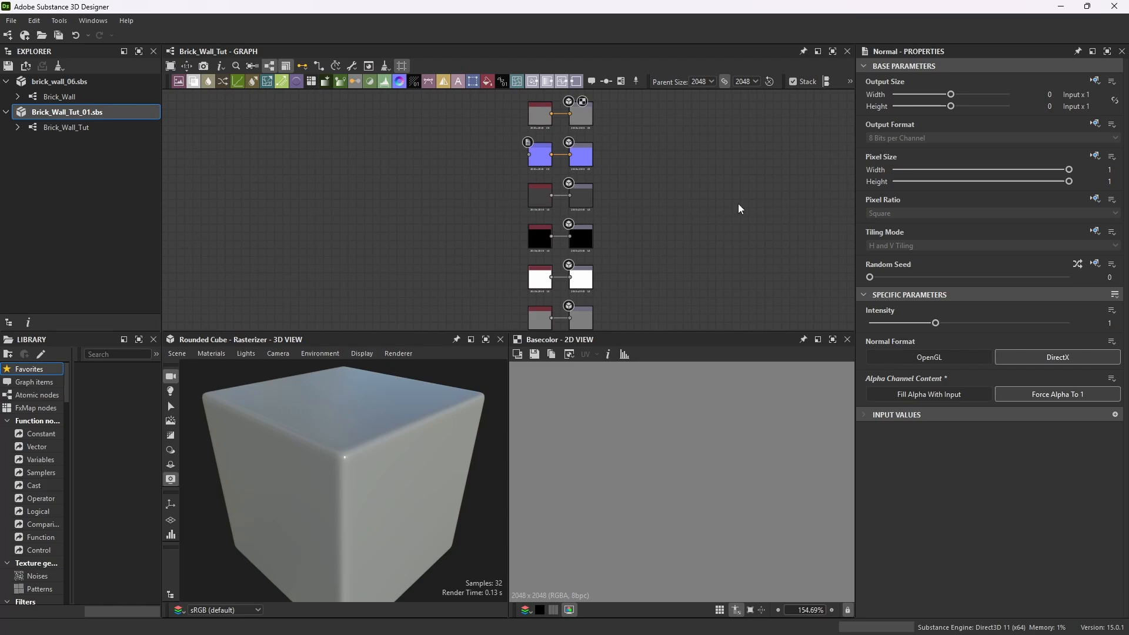
scroll(538, 247, up, 5)
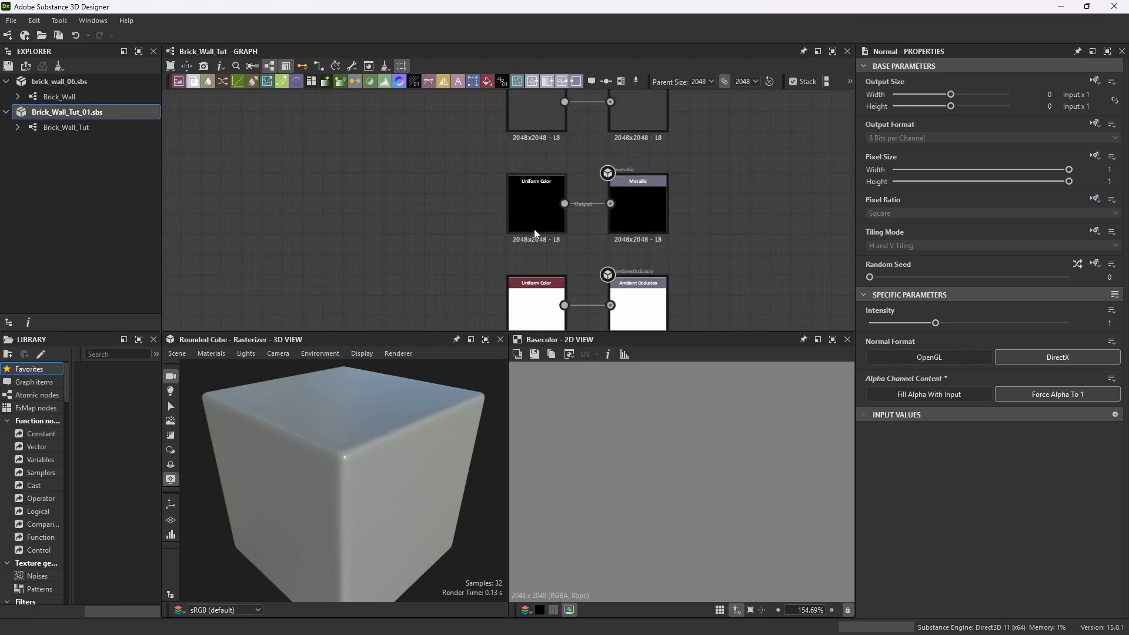
scroll(630, 200, down, 2)
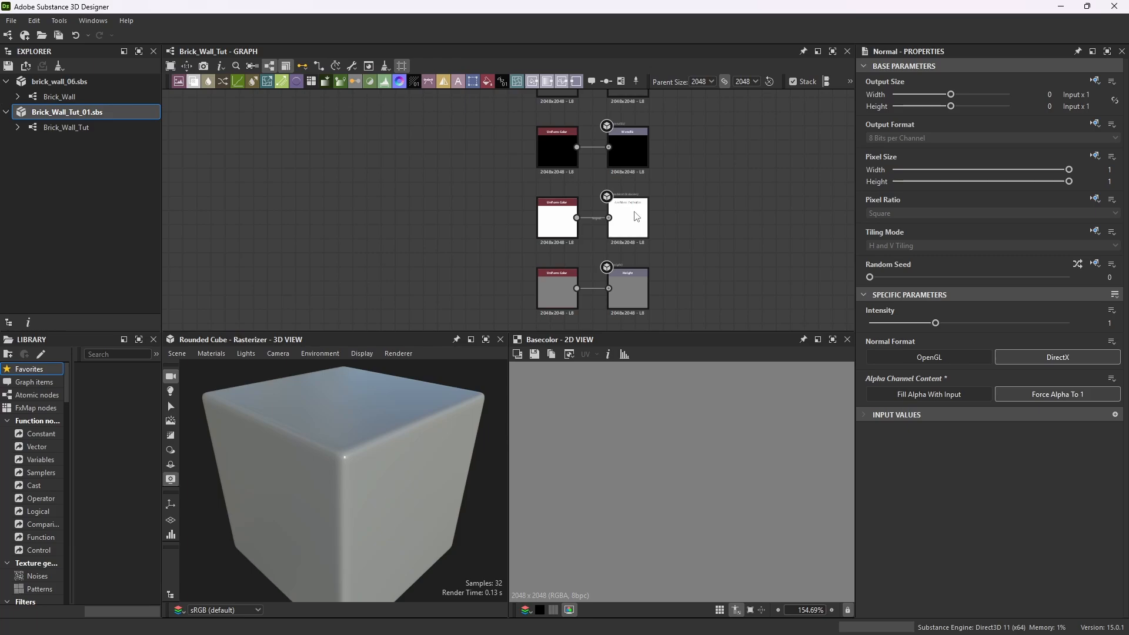
drag(722, 128, 514, 298)
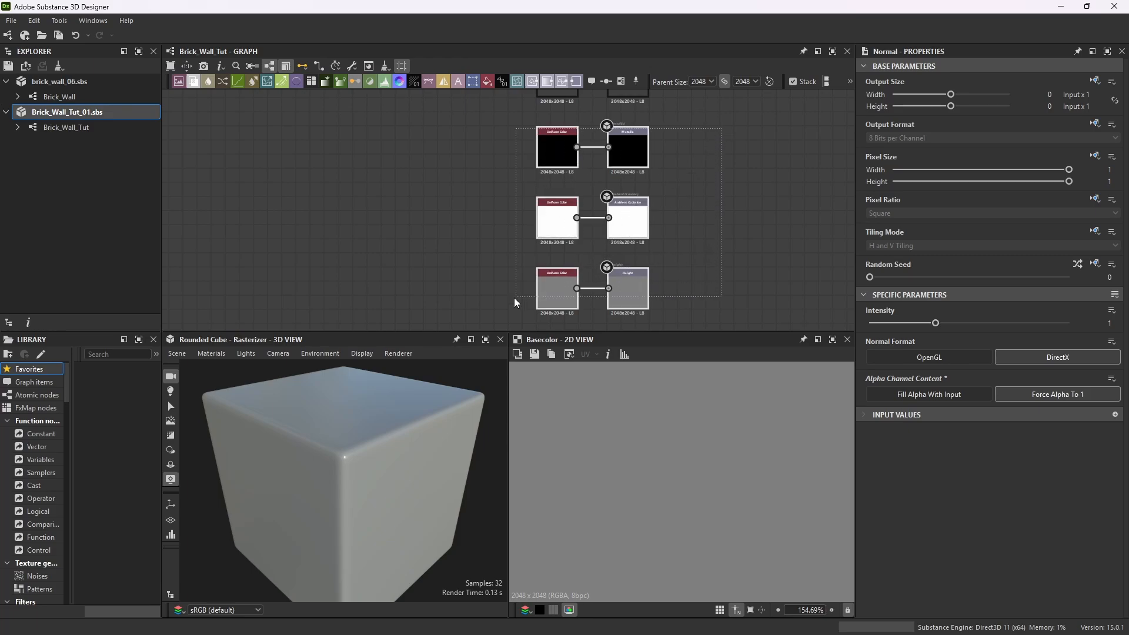
key(Delete)
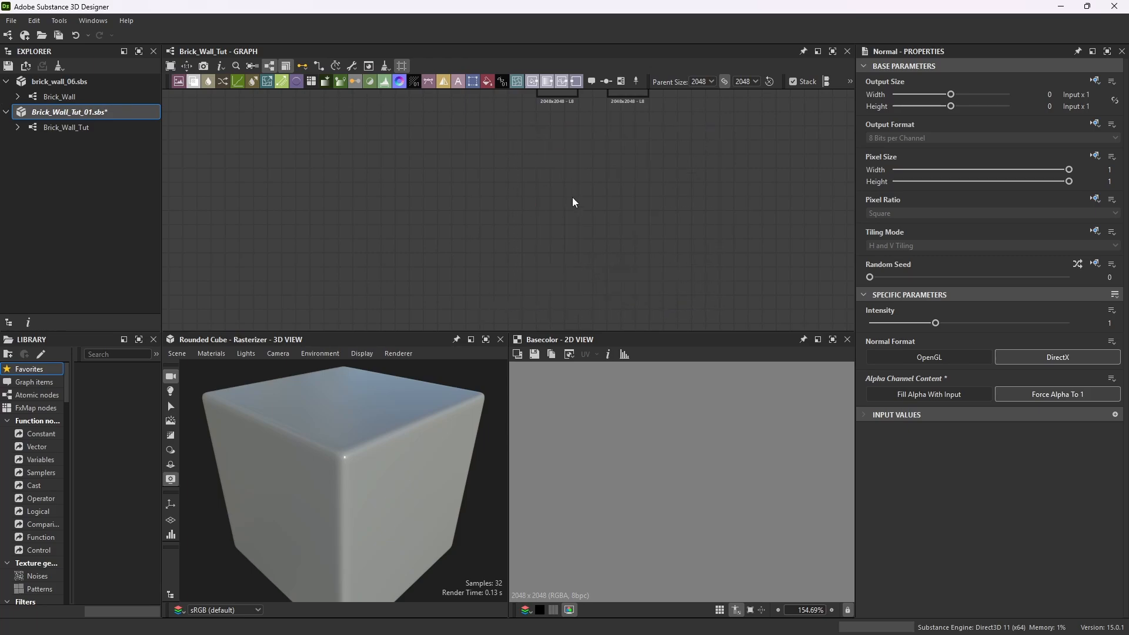
Add a Brick Generator node beside the Normal filter and connect its output to the Normal filter's input.
scroll(637, 261, down, 7)
scroll(649, 205, up, 8)
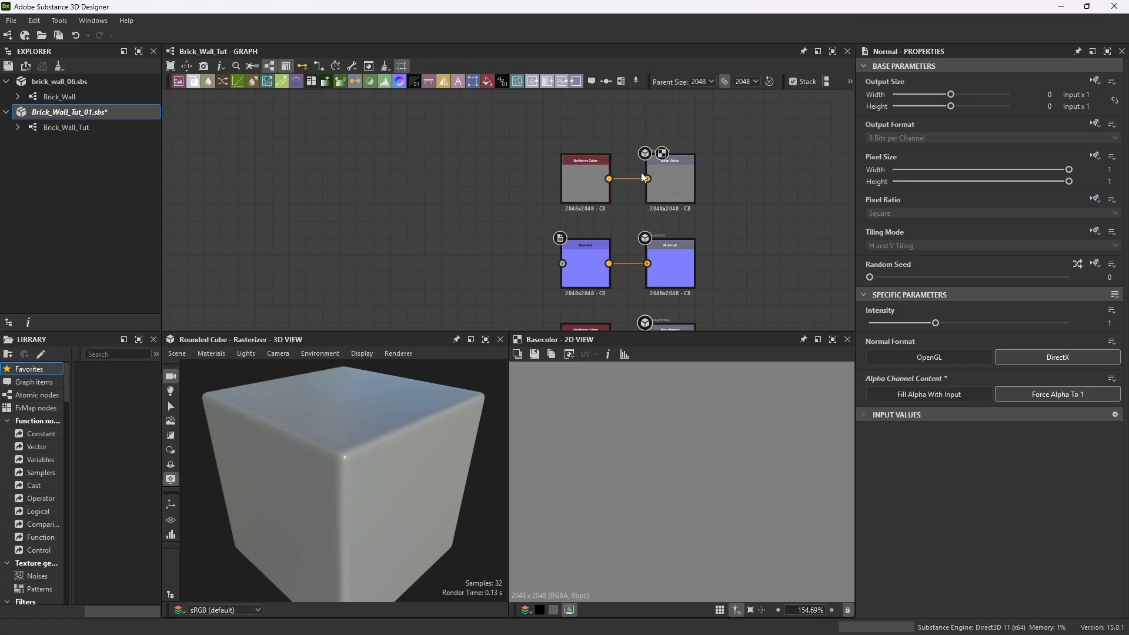
scroll(622, 229, up, 5)
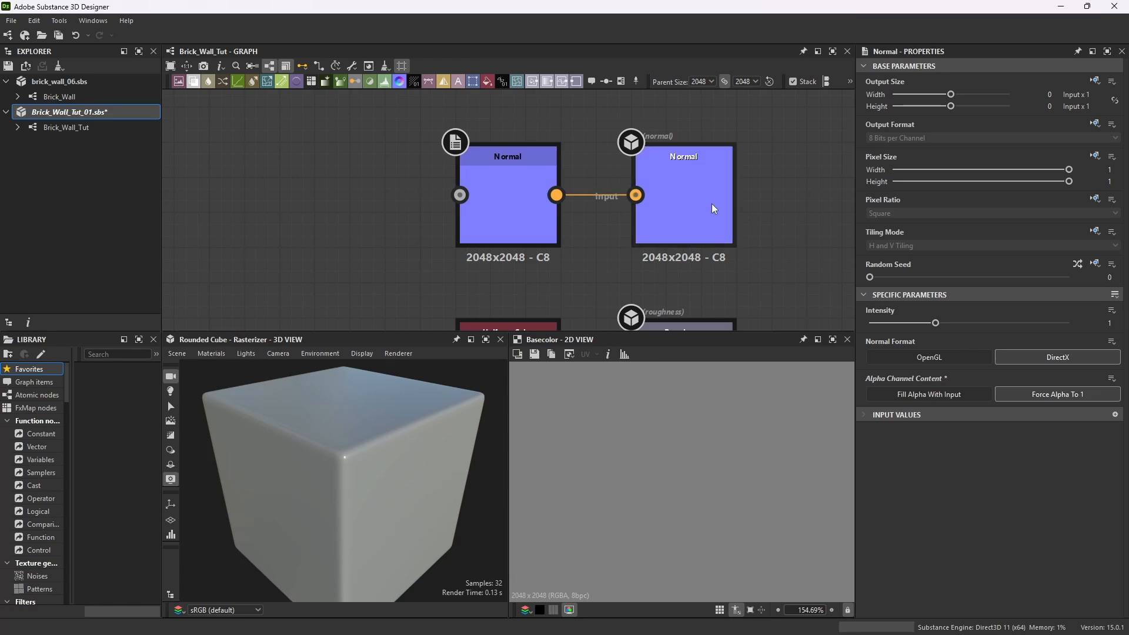
scroll(712, 204, down, 3)
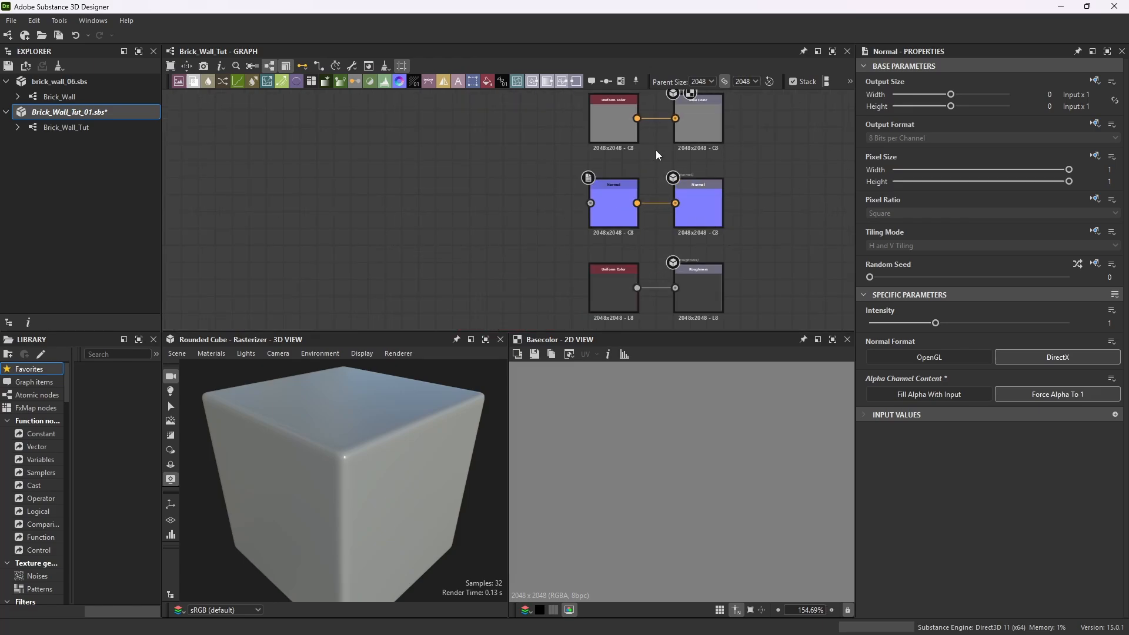
scroll(619, 209, up, 3)
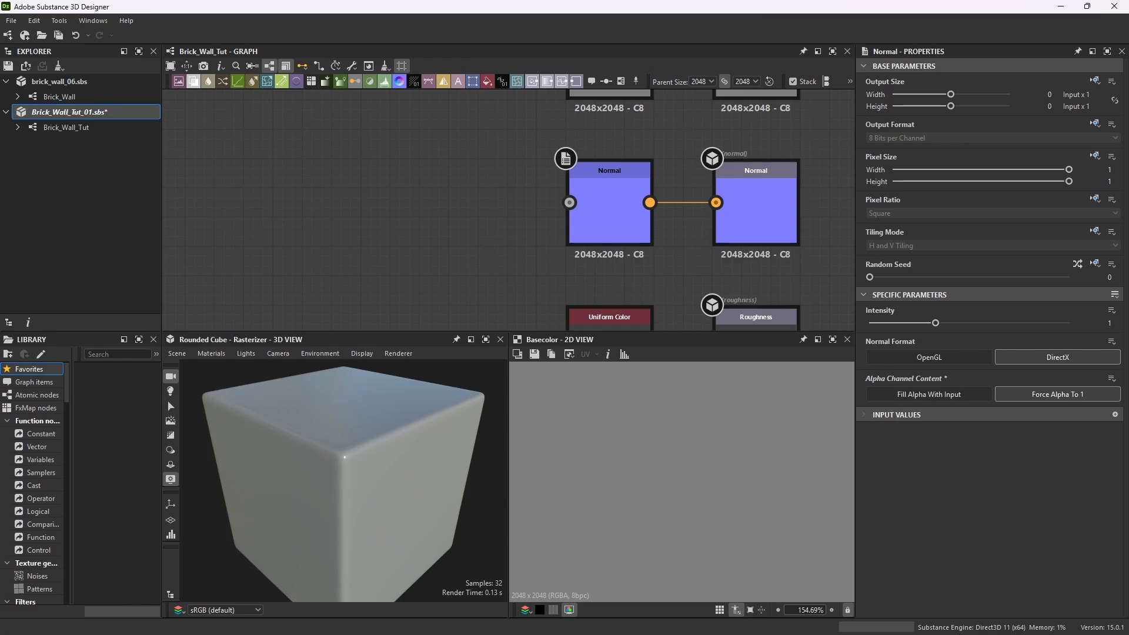
key(space)
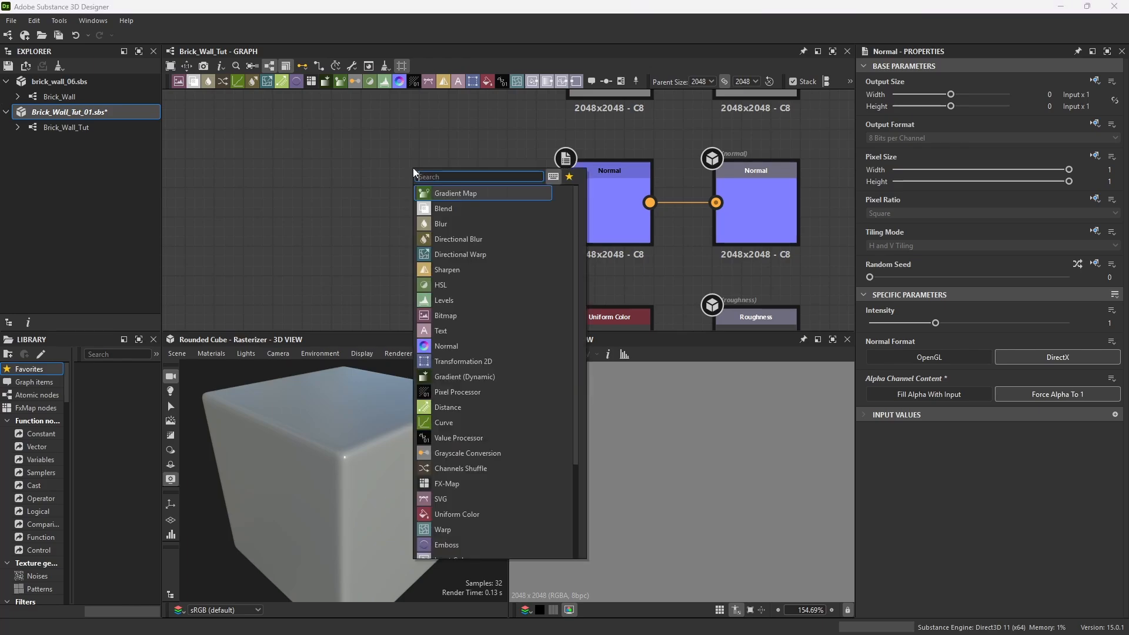
text(bri)
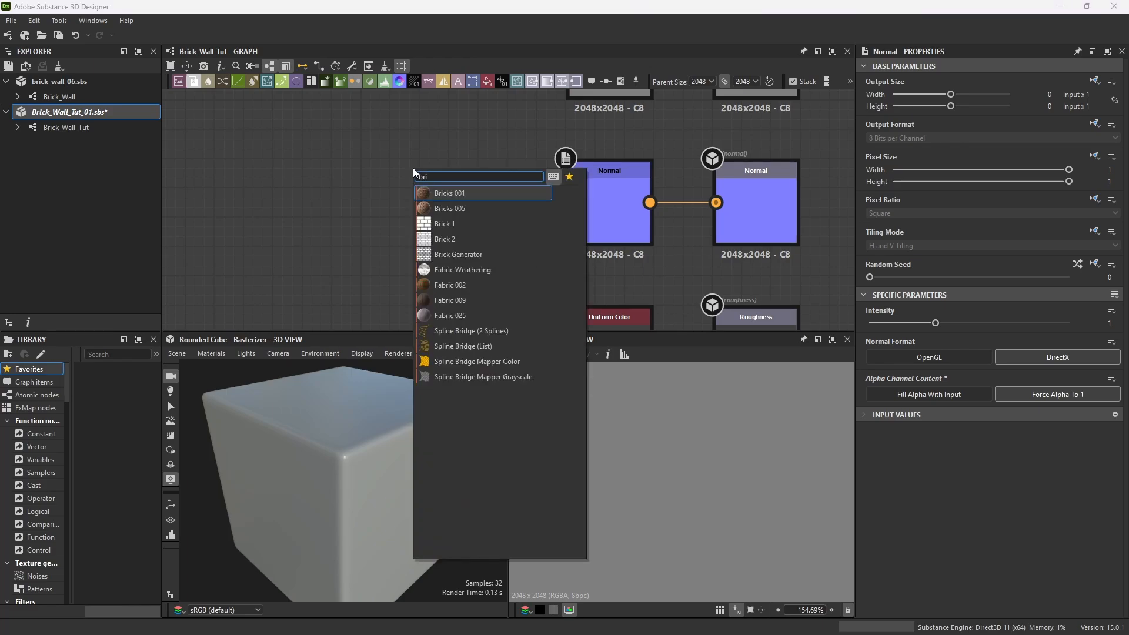
click(483, 254)
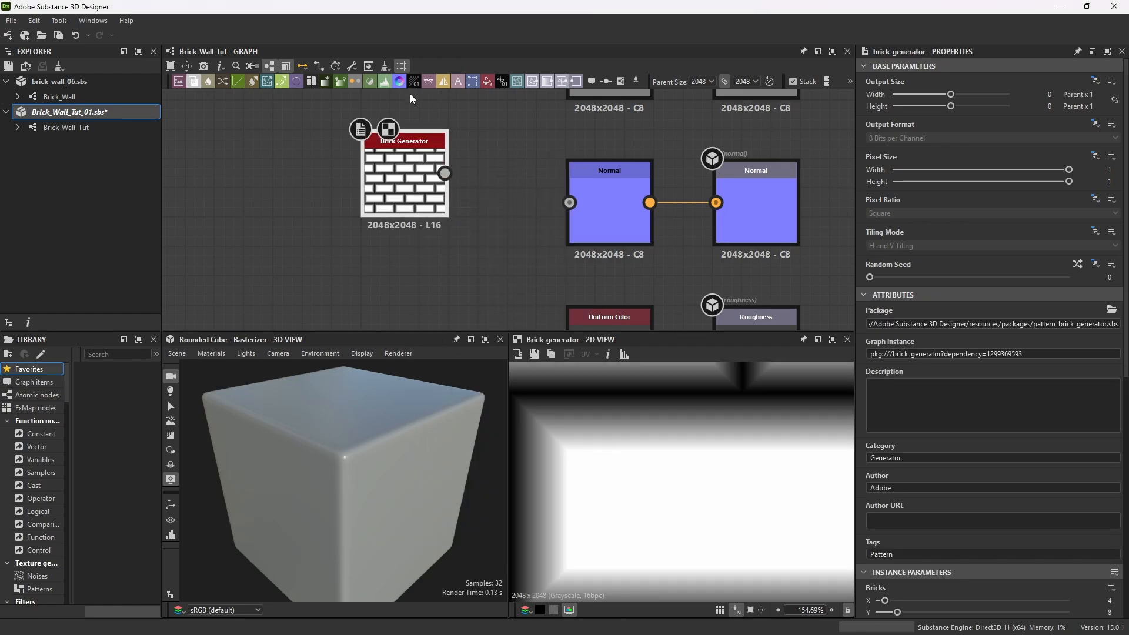
drag(419, 148, 418, 178)
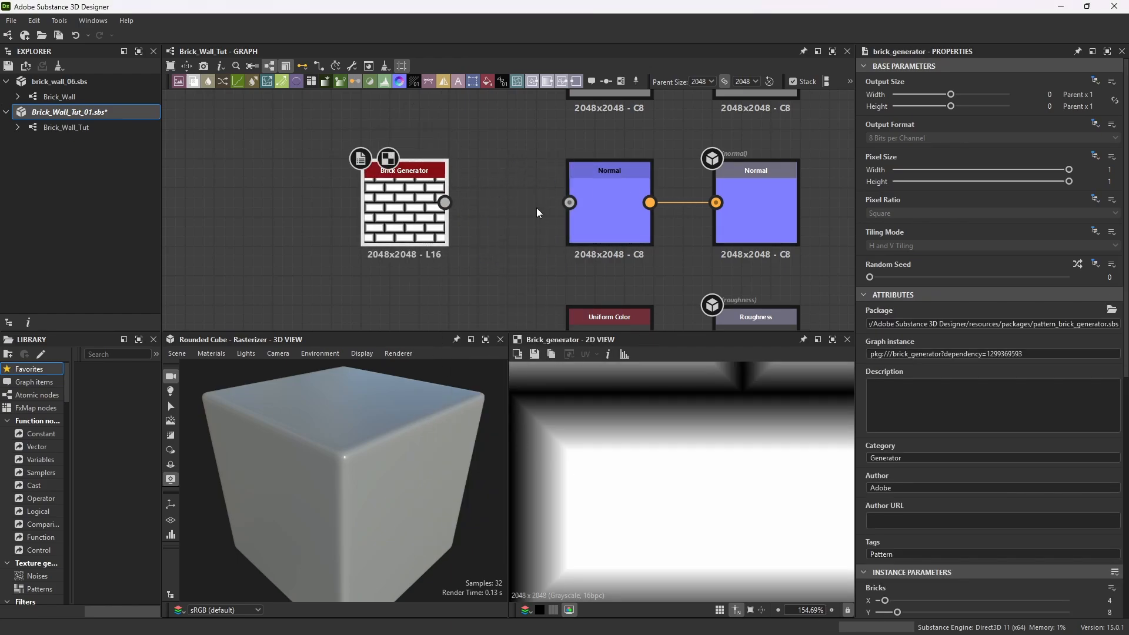
drag(446, 203, 570, 203)
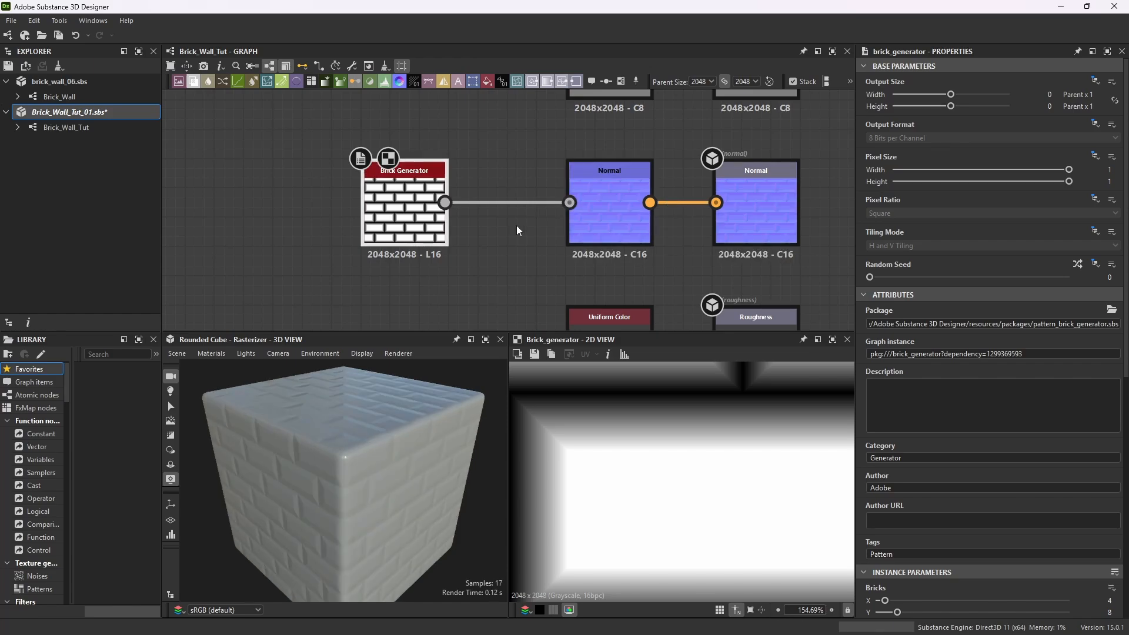
Inspect the brick normal detail on the maximized 3D preview cube.
click(485, 340)
scroll(530, 288, down, 3)
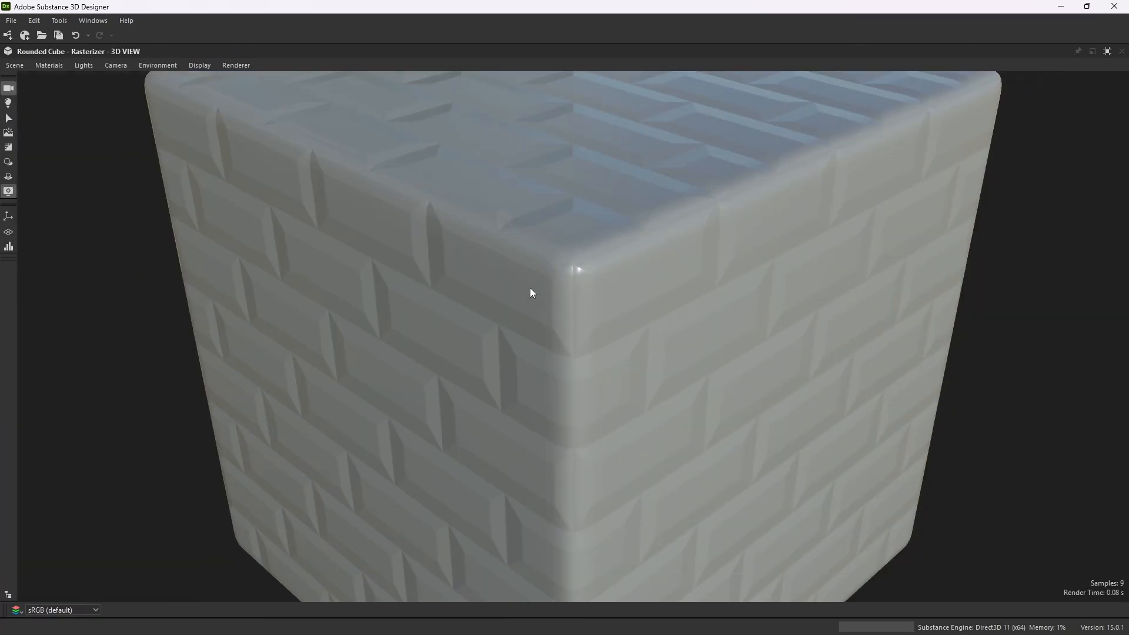
drag(576, 342, 575, 307)
drag(706, 329, 611, 233)
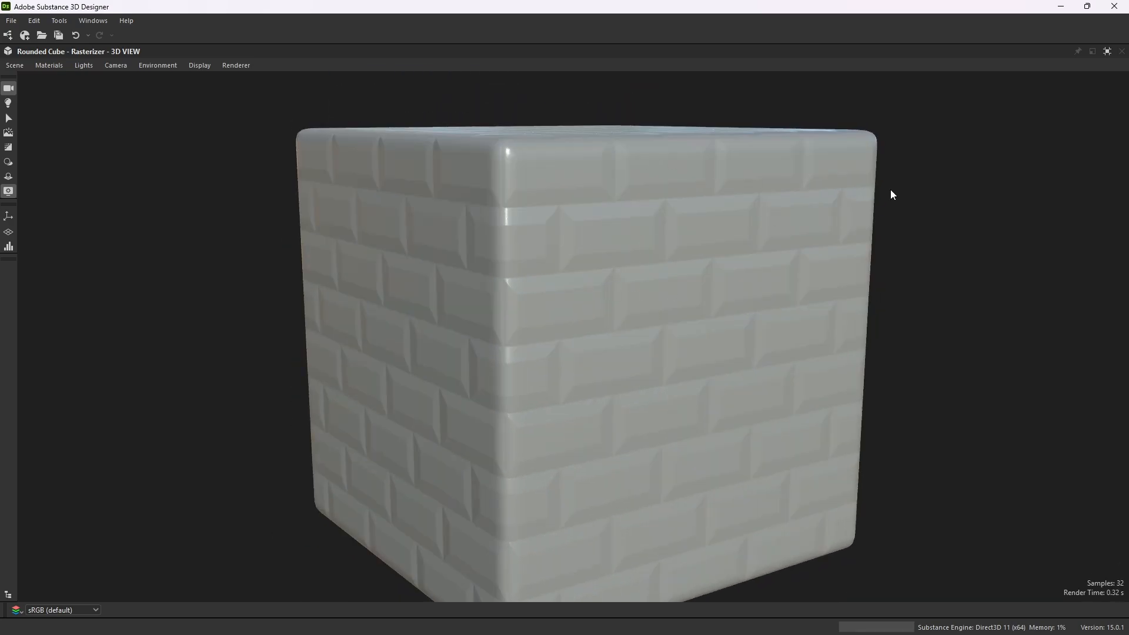
click(1107, 51)
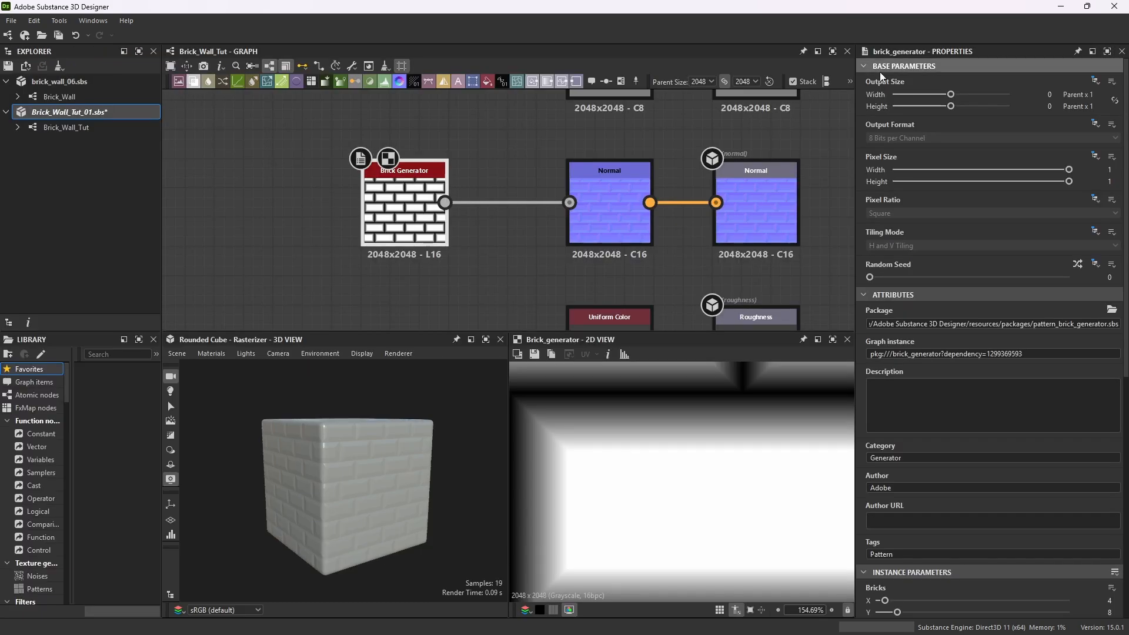
Set the roughness Uniform Color node's grayscale output value to about 177.
scroll(662, 248, down, 3)
scroll(647, 213, up, 4)
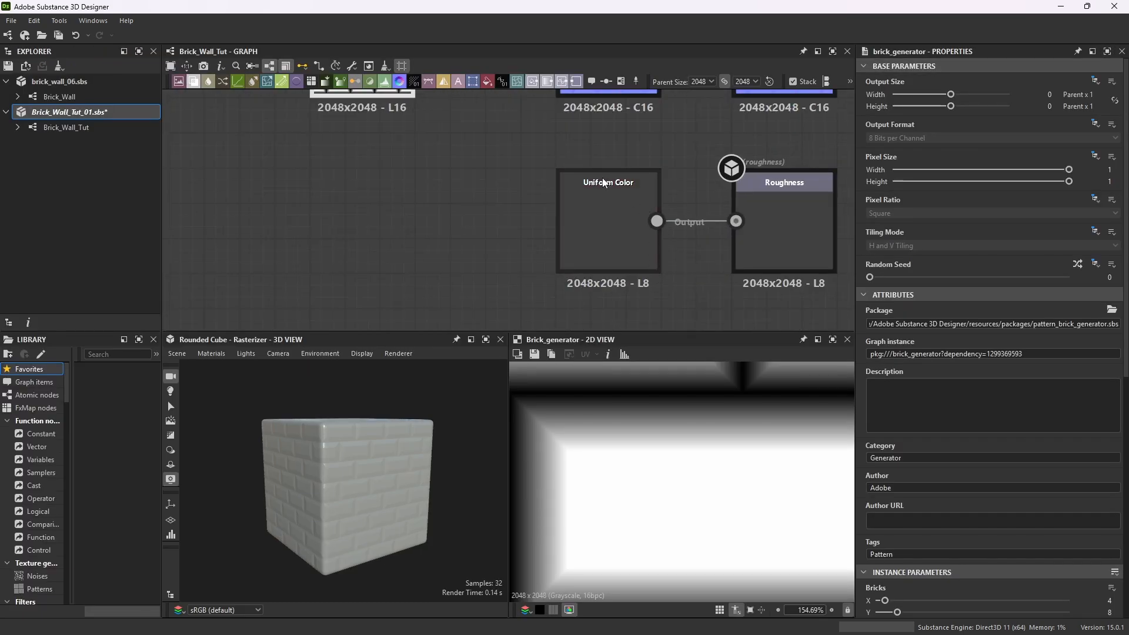
click(583, 193)
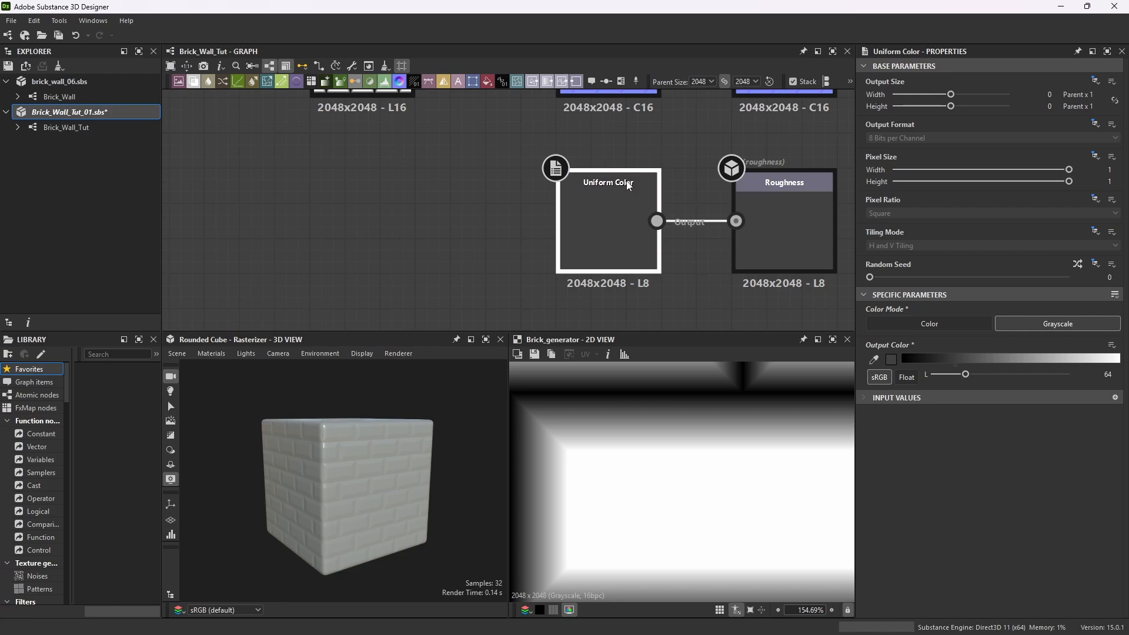
drag(965, 374, 1028, 382)
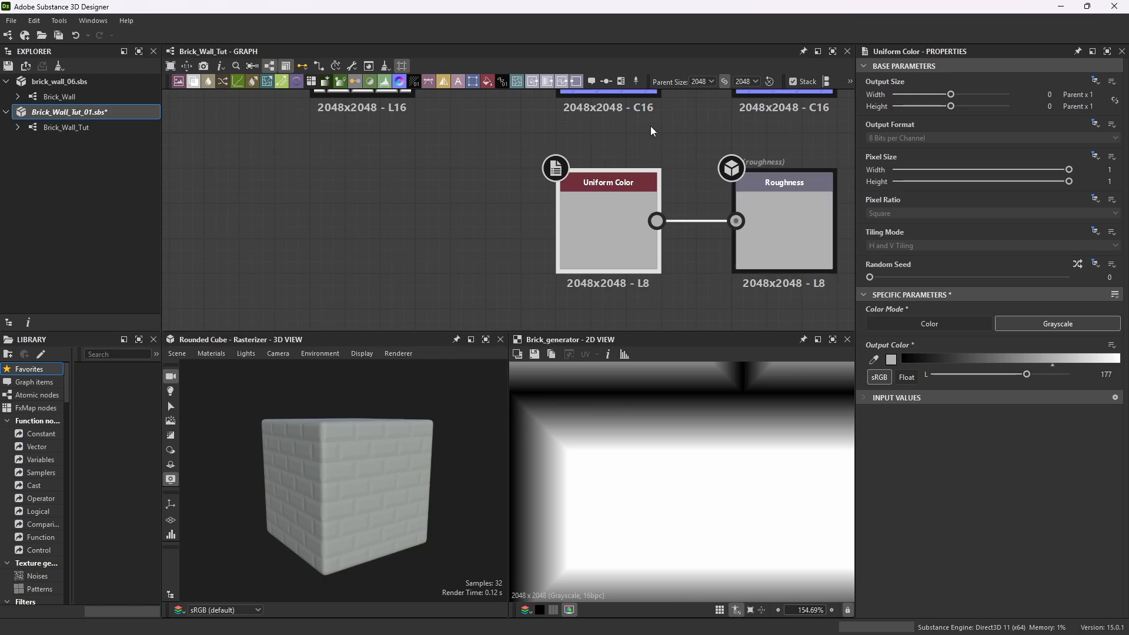
Set the Normal filter's intensity to 3.
middle_drag(475, 103, 500, 218)
scroll(612, 228, down, 3)
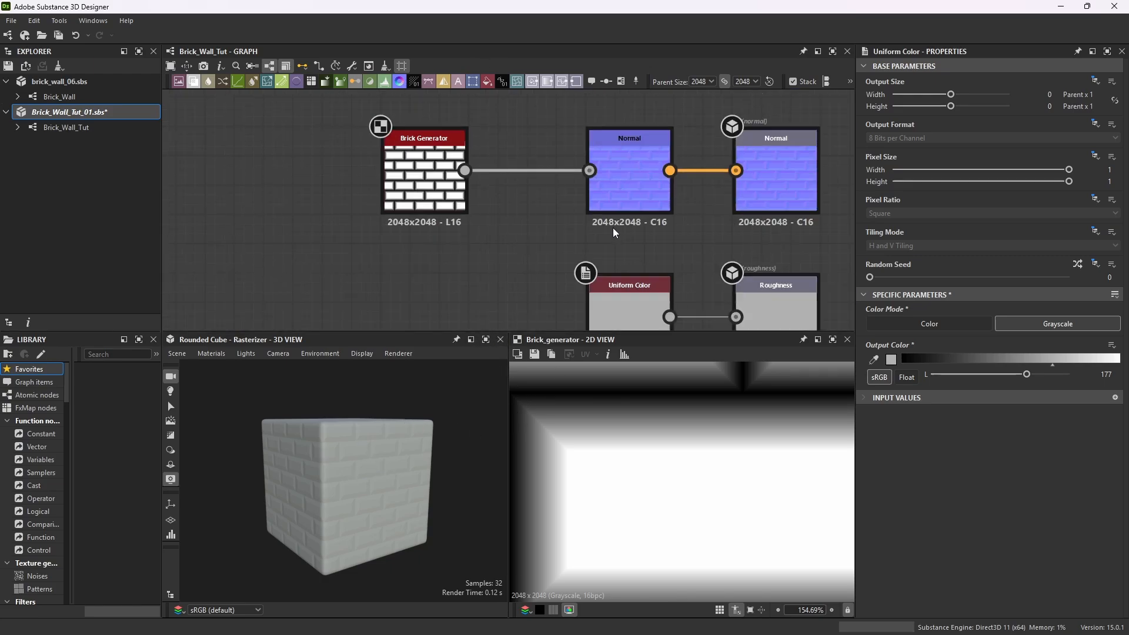
scroll(785, 206, up, 3)
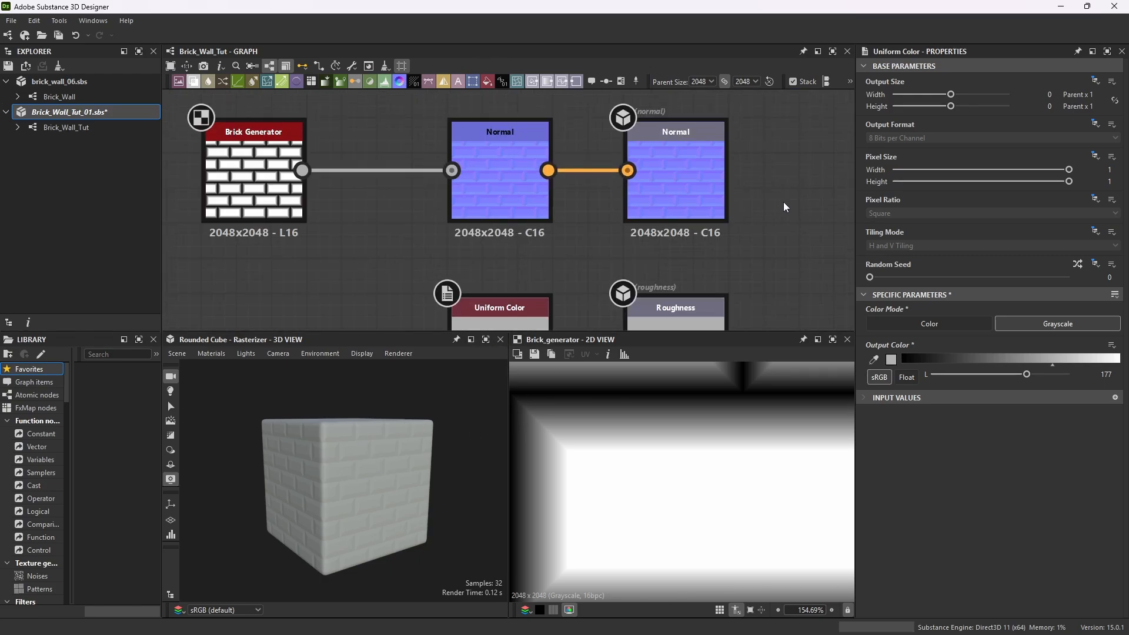
click(533, 130)
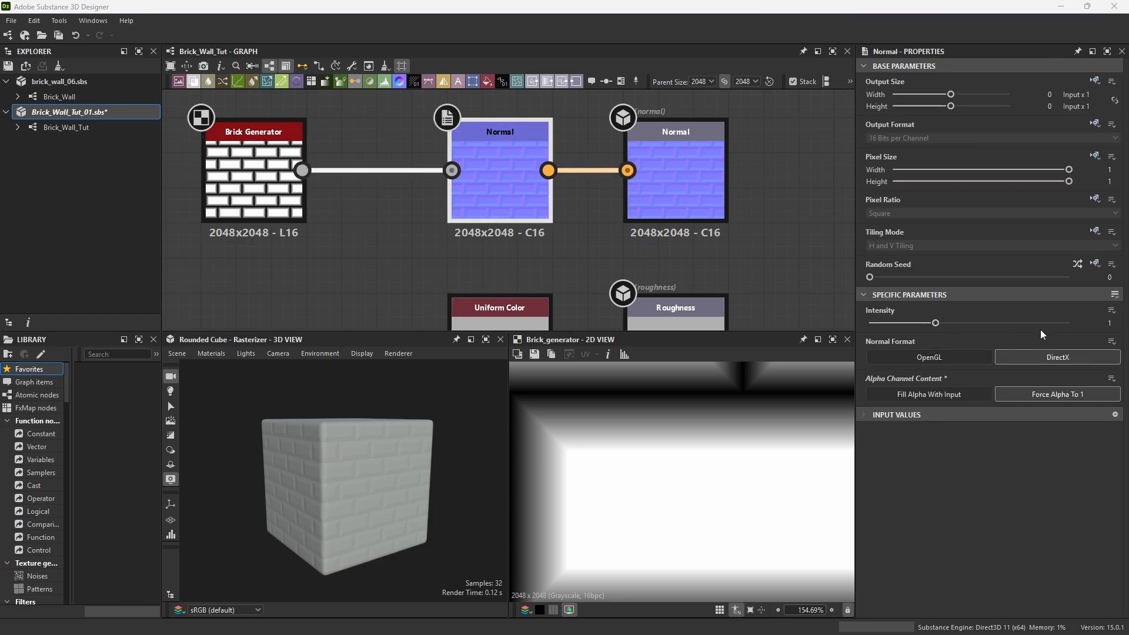
double_click(1110, 323)
text(3)
key(Return)
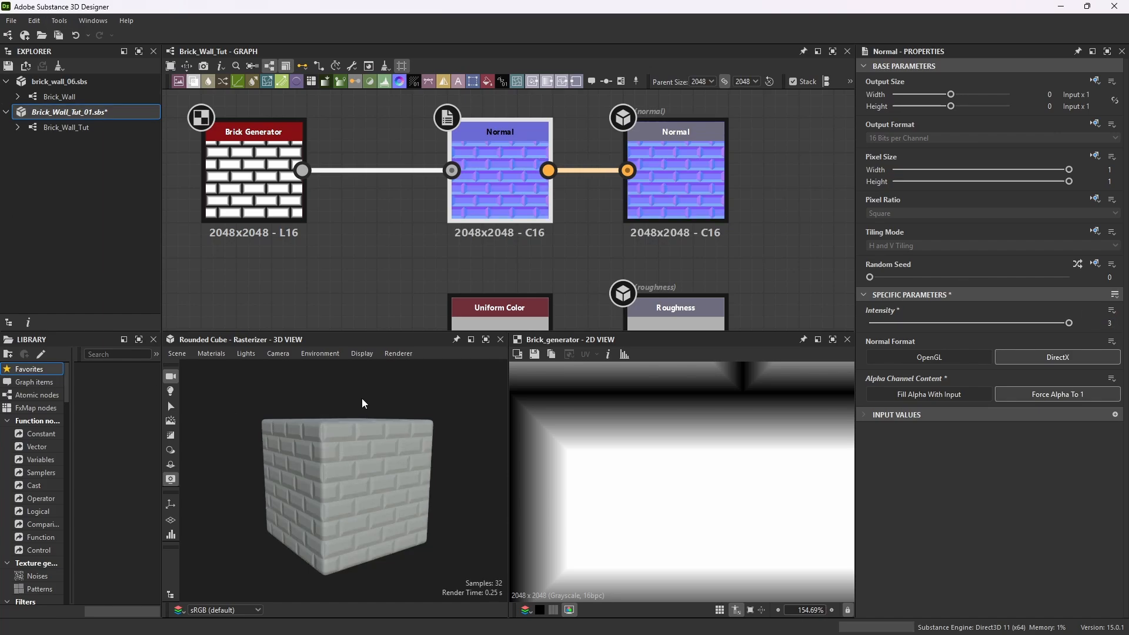
Set the Brick Generator's bricks X count to 6.
scroll(354, 475, up, 5)
alt+drag(320, 474, 427, 446)
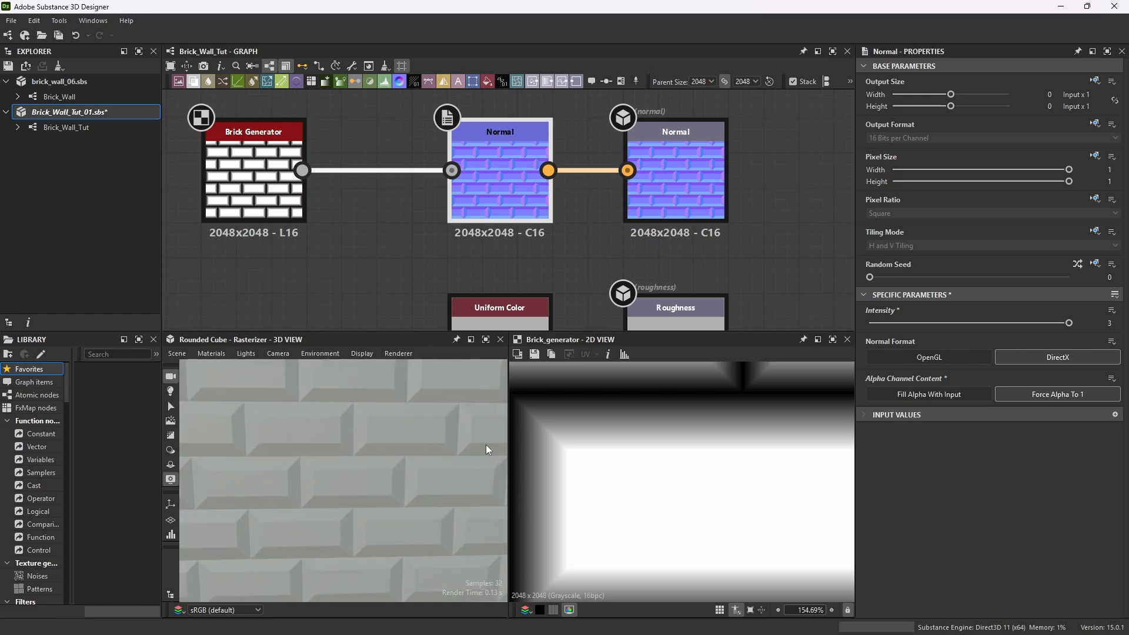
double_click(282, 137)
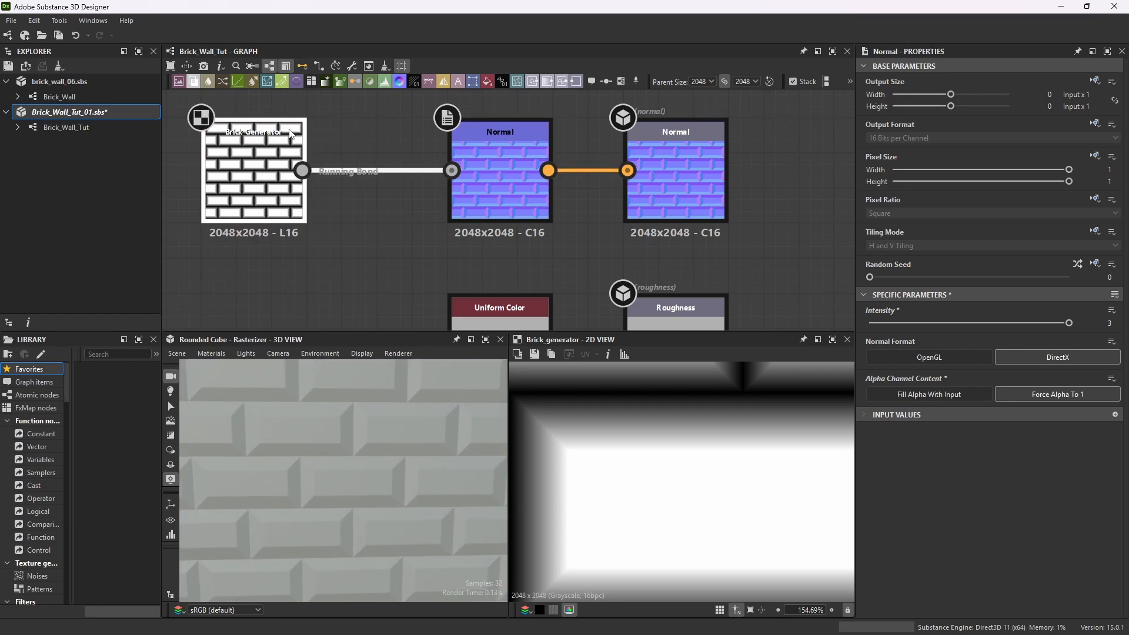
scroll(421, 209, down, 5)
scroll(374, 184, up, 5)
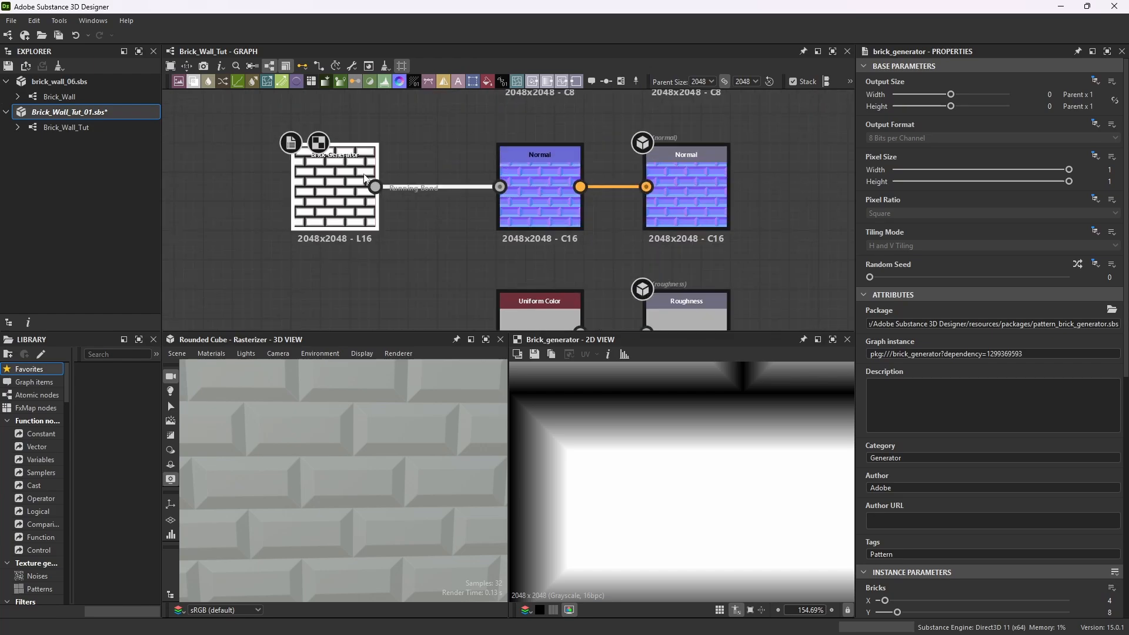
middle_drag(377, 184, 404, 175)
scroll(401, 220, down, 2)
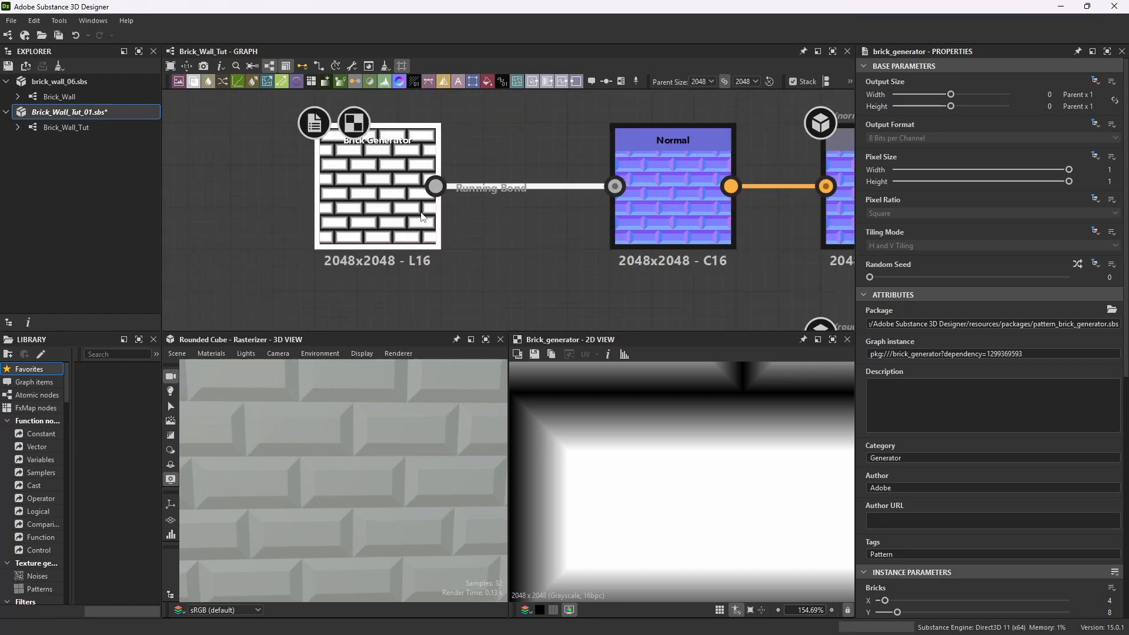
scroll(506, 238, up, 3)
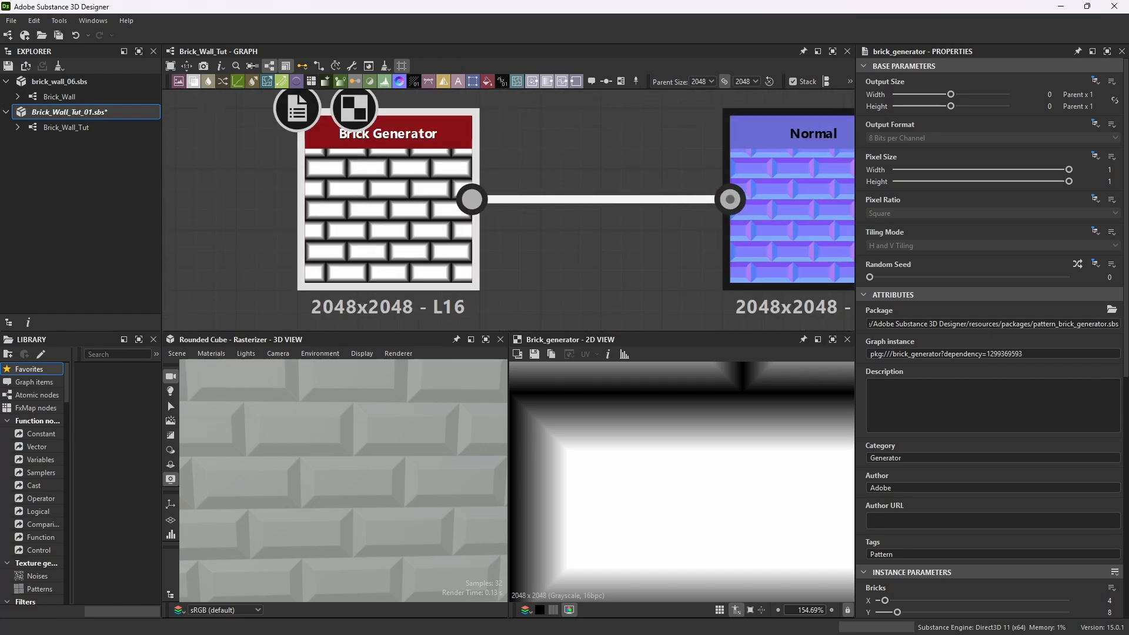
scroll(953, 407, down, 3)
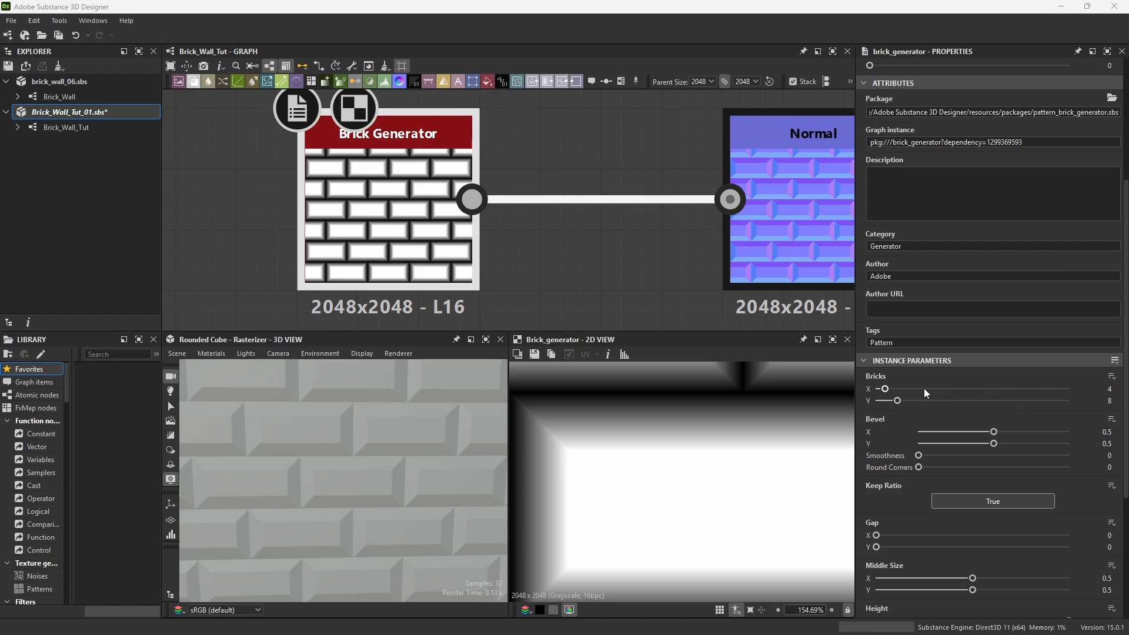
click(1109, 389)
double_click(1111, 389)
text(6)
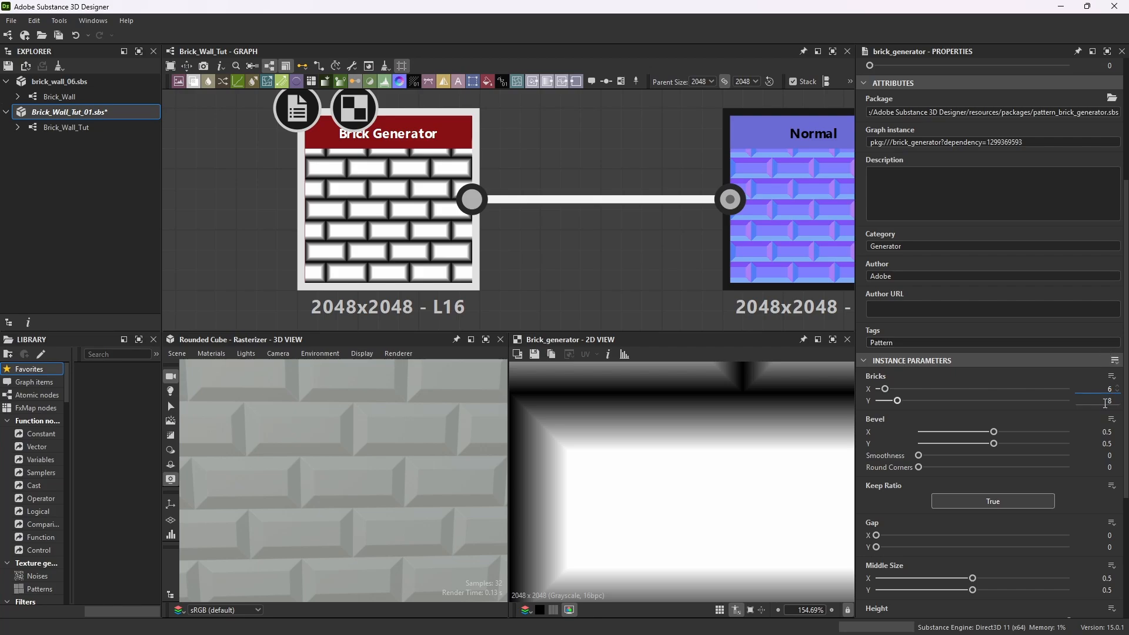
key(Tab)
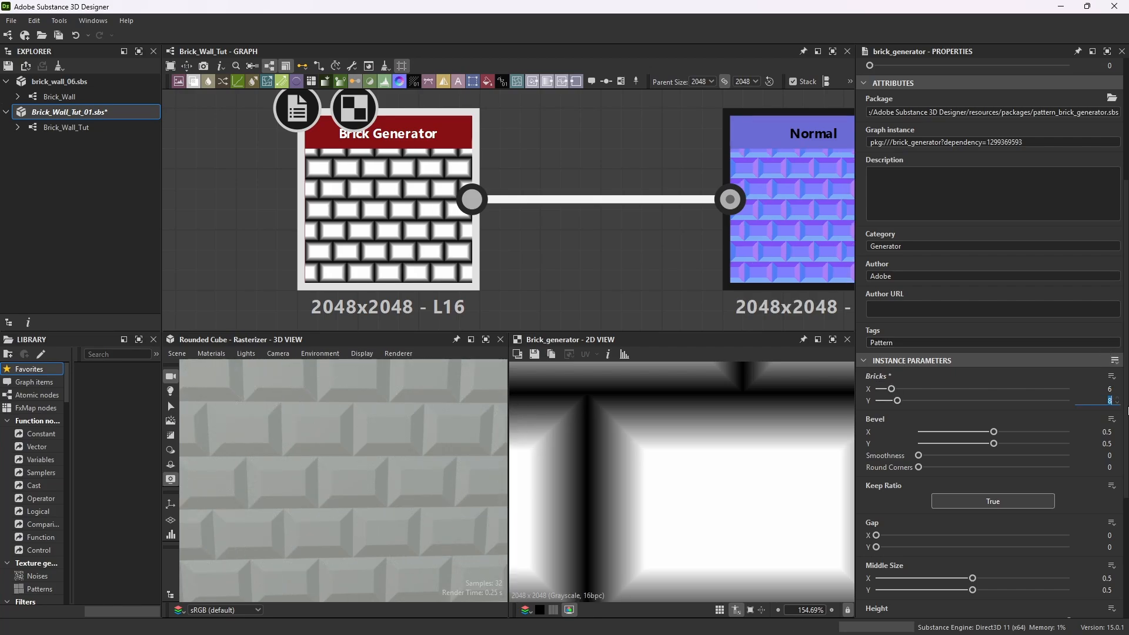
Set the Brick Generator's bricks Y count to 14.
text(14)
key(Return)
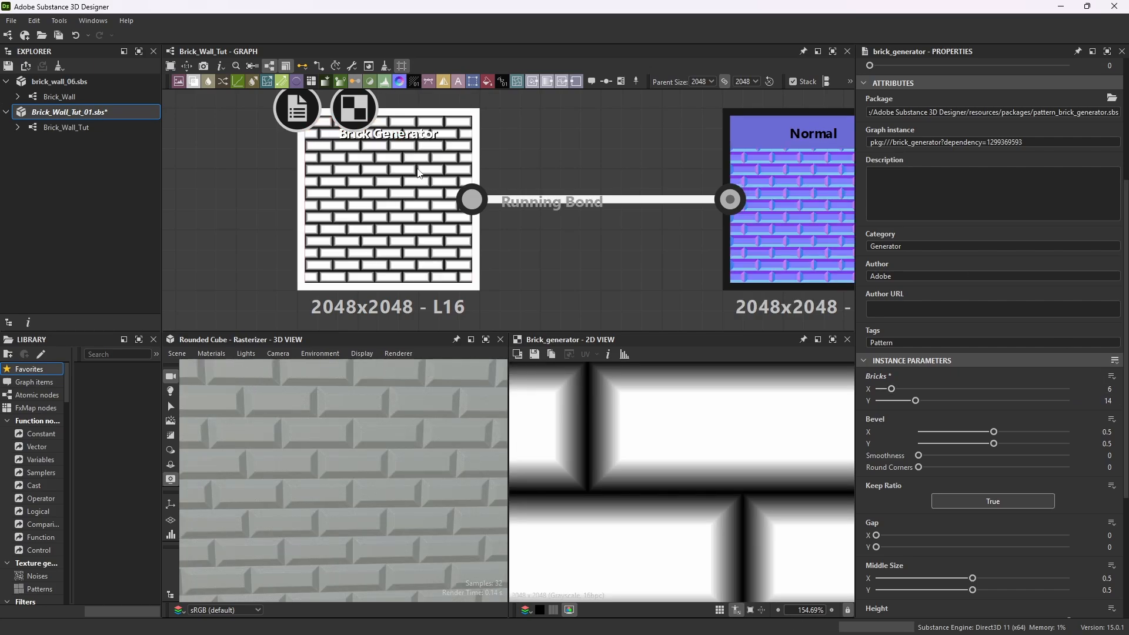
scroll(386, 495, down, 5)
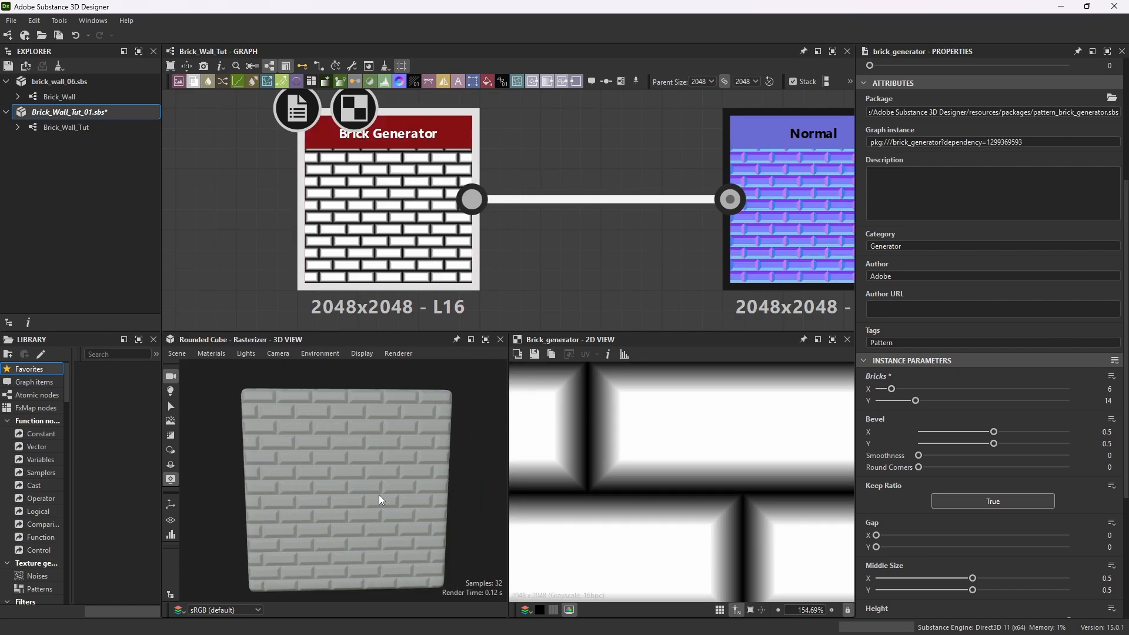
drag(366, 493, 327, 521)
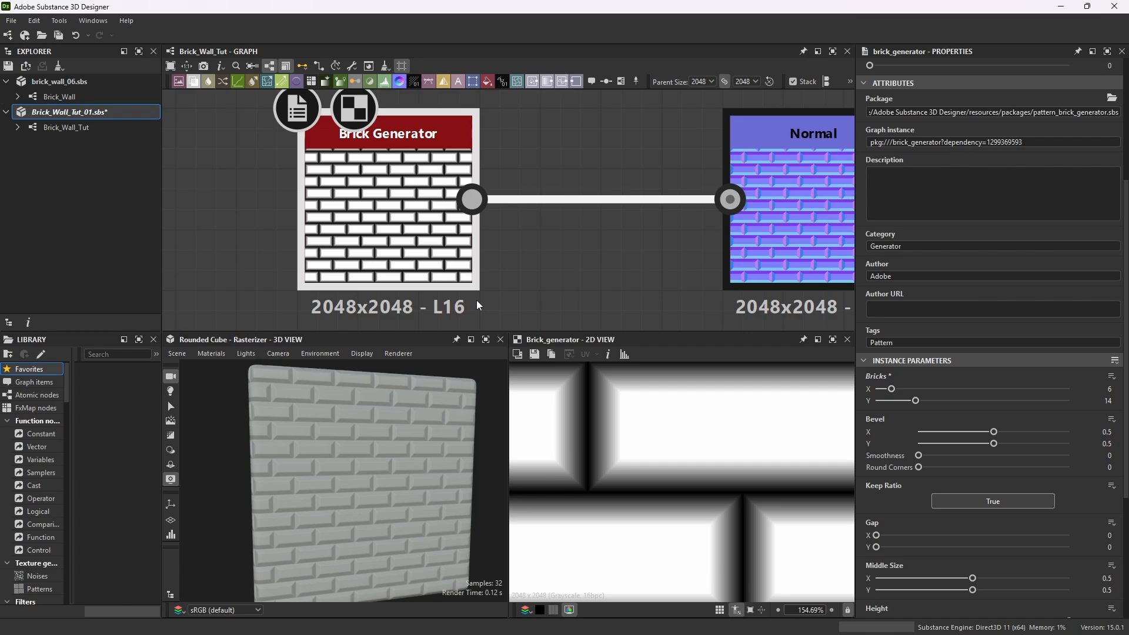
scroll(567, 147, down, 1)
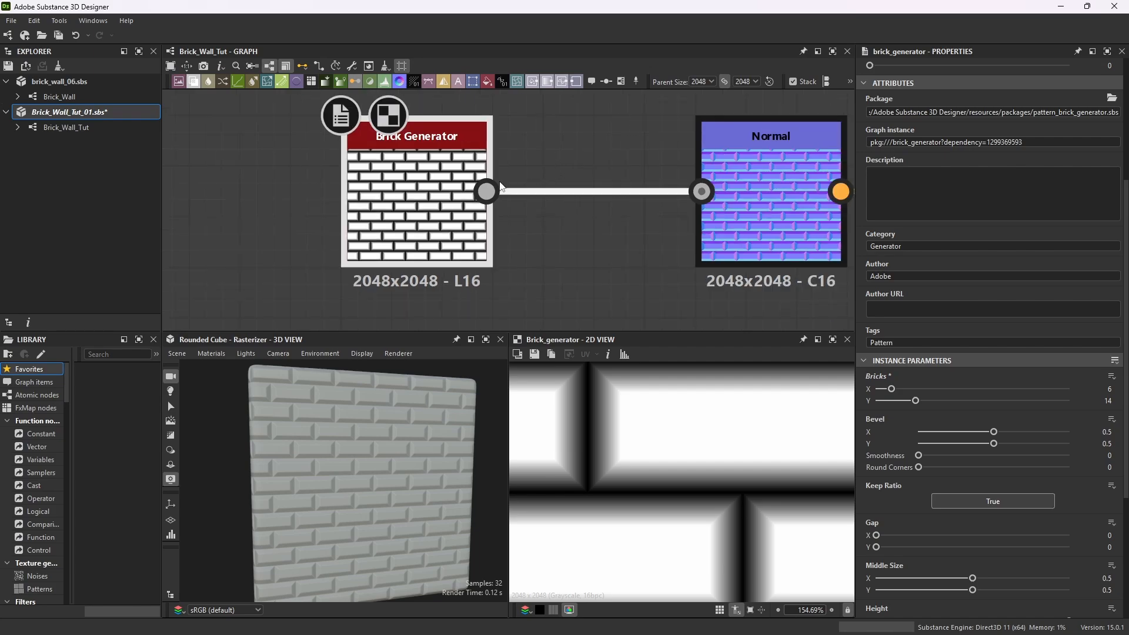
scroll(501, 187, up, 5)
scroll(416, 207, down, 4)
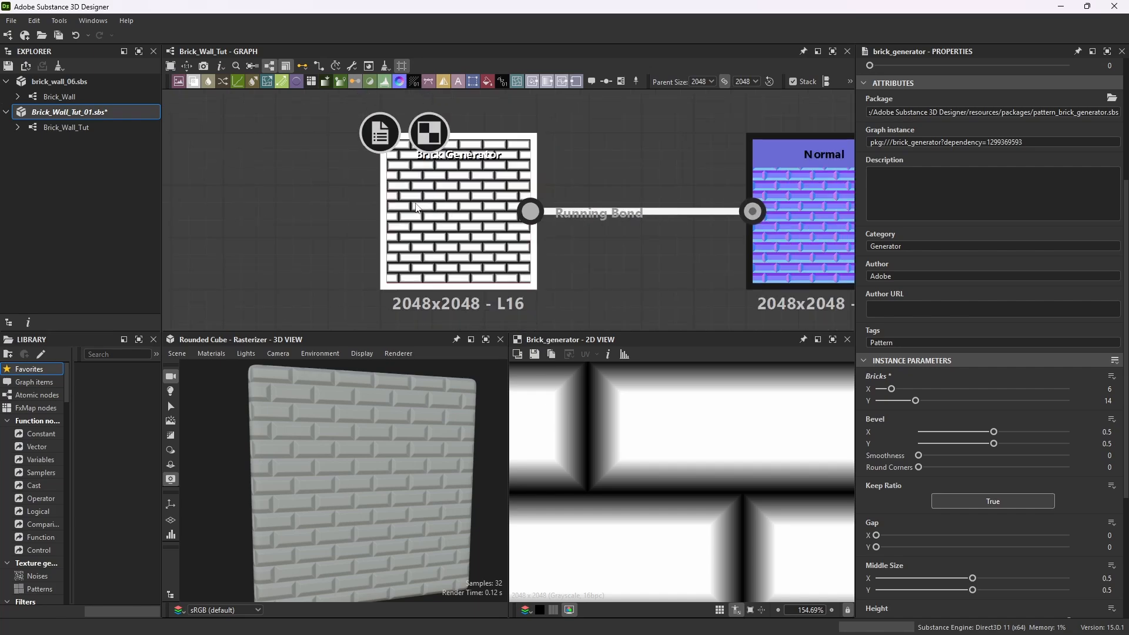
scroll(416, 207, up, 1)
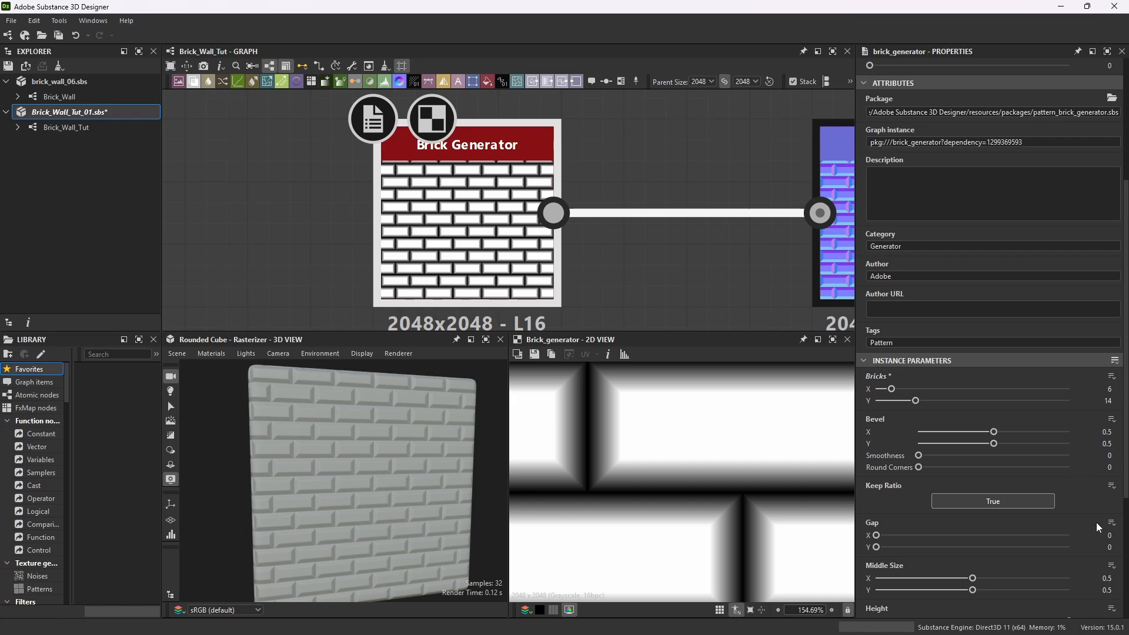
Set the Brick Generator's gap X and gap Y both to 0.01.
click(1109, 535)
drag(1110, 535, 1126, 535)
text(0.01)
key(Return)
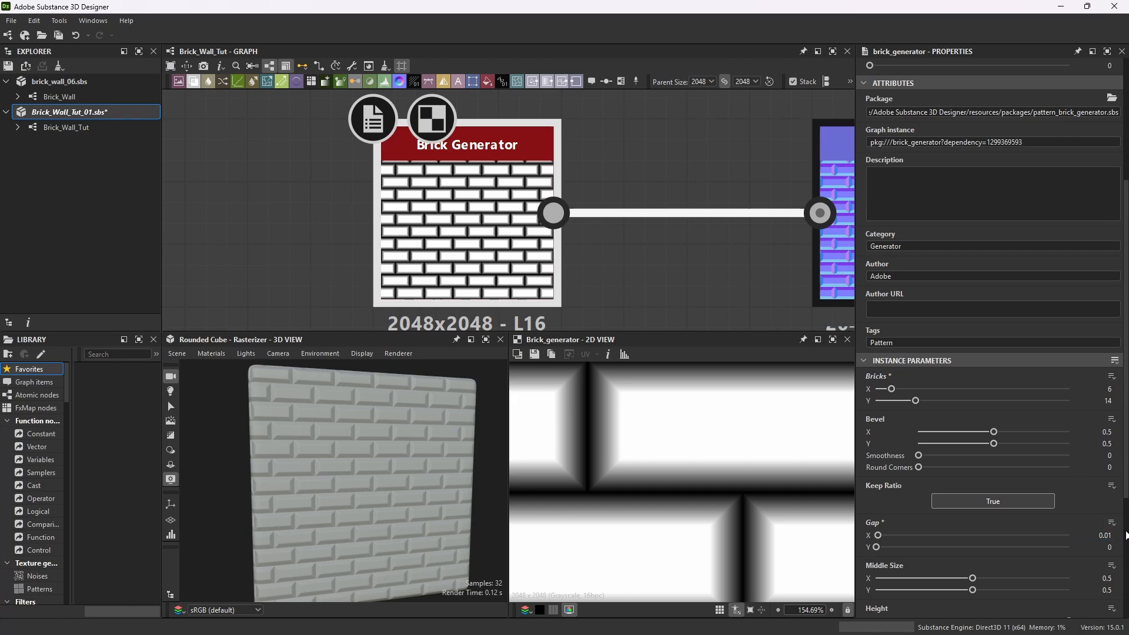
double_click(1112, 549)
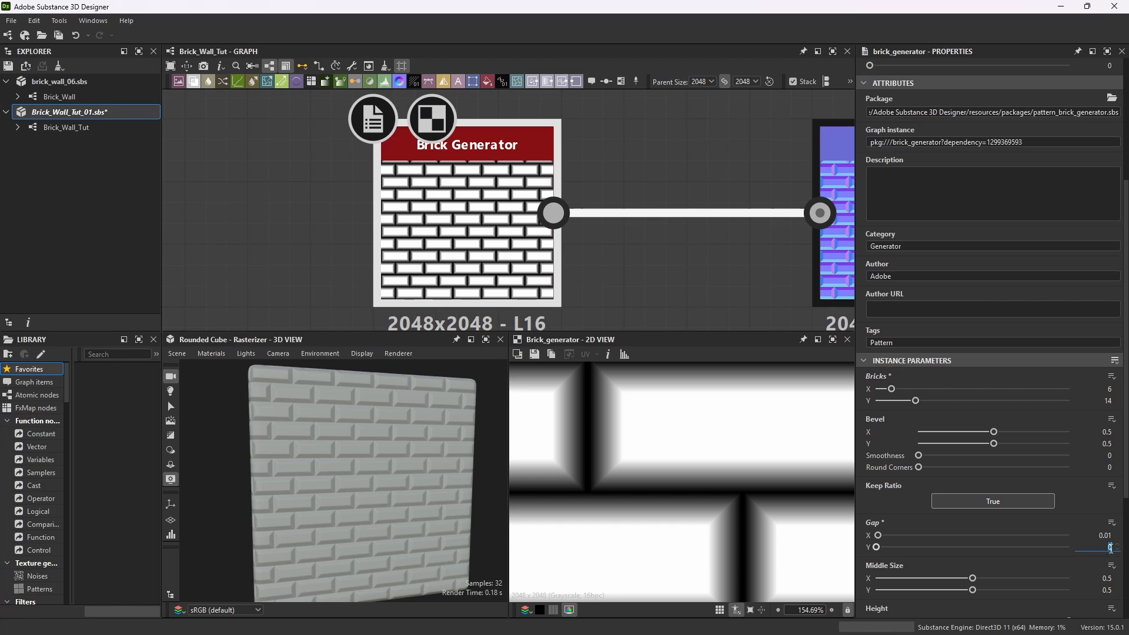
text(0.01)
key(Return)
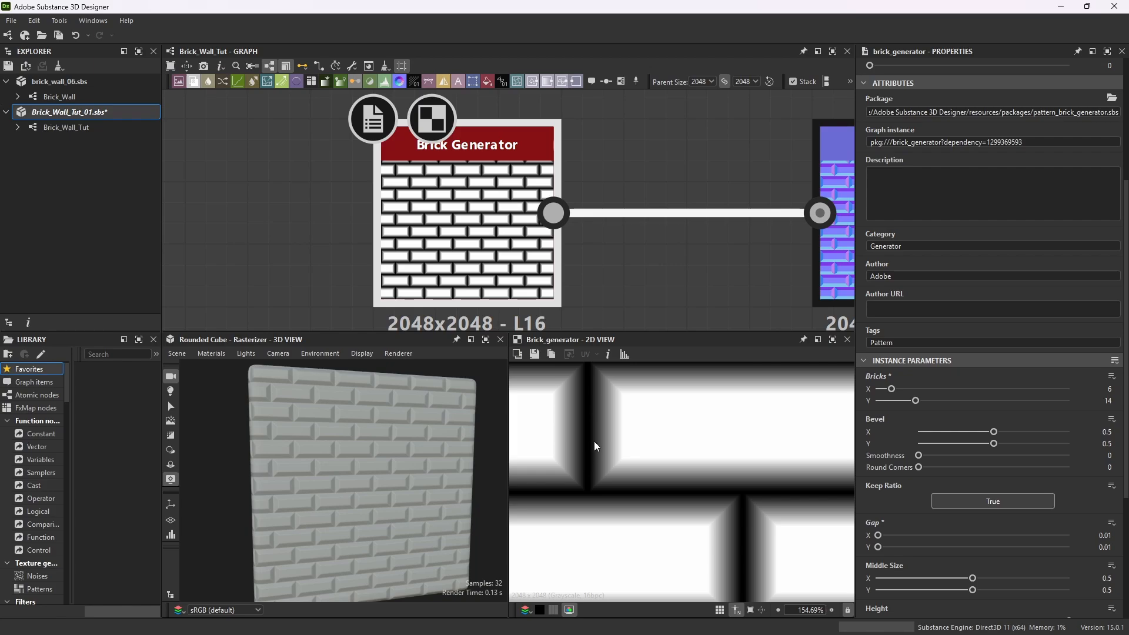
Set the Brick Generator's middle size X to 0.52 and middle size Y to 0.48.
scroll(595, 474, down, 4)
scroll(612, 443, up, 2)
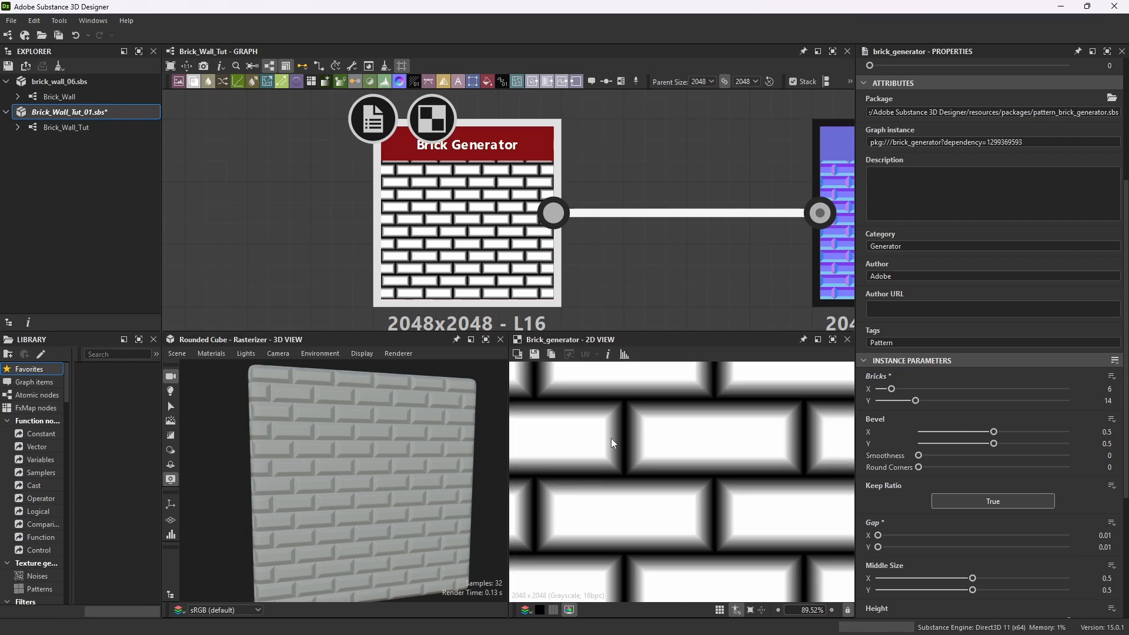
scroll(612, 439, up, 2)
scroll(397, 497, up, 3)
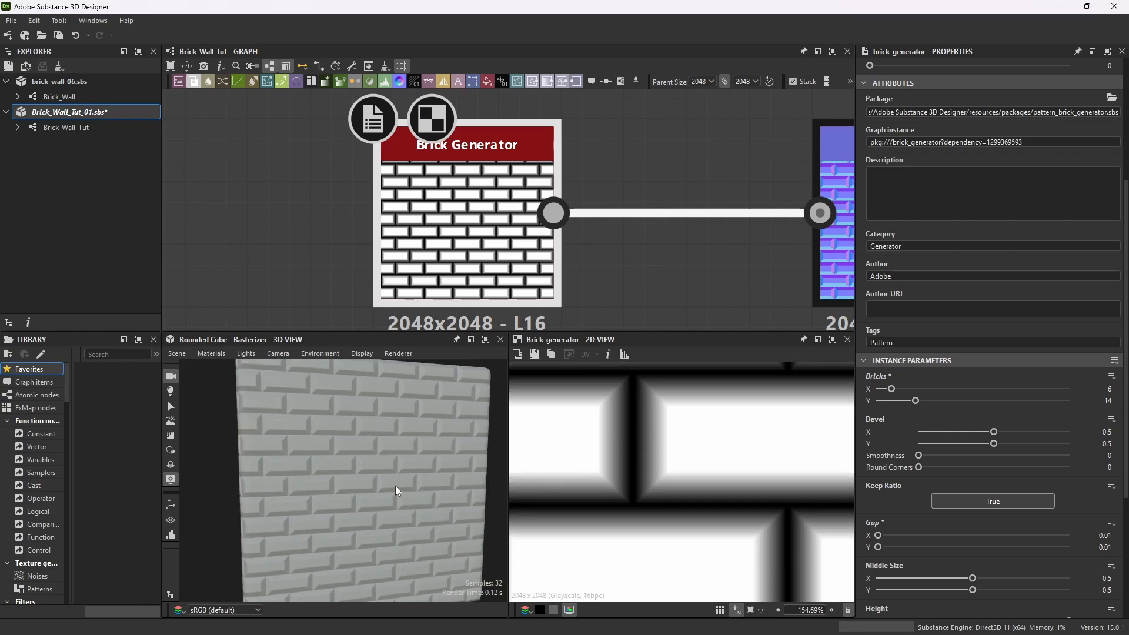
scroll(396, 490, up, 2)
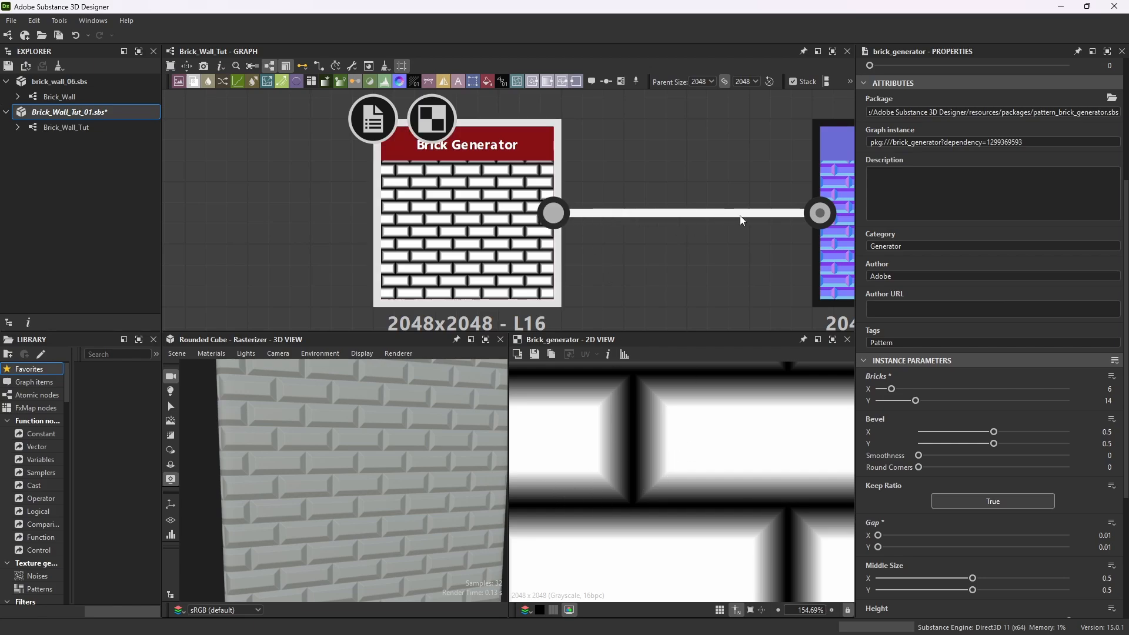
scroll(886, 510, down, 3)
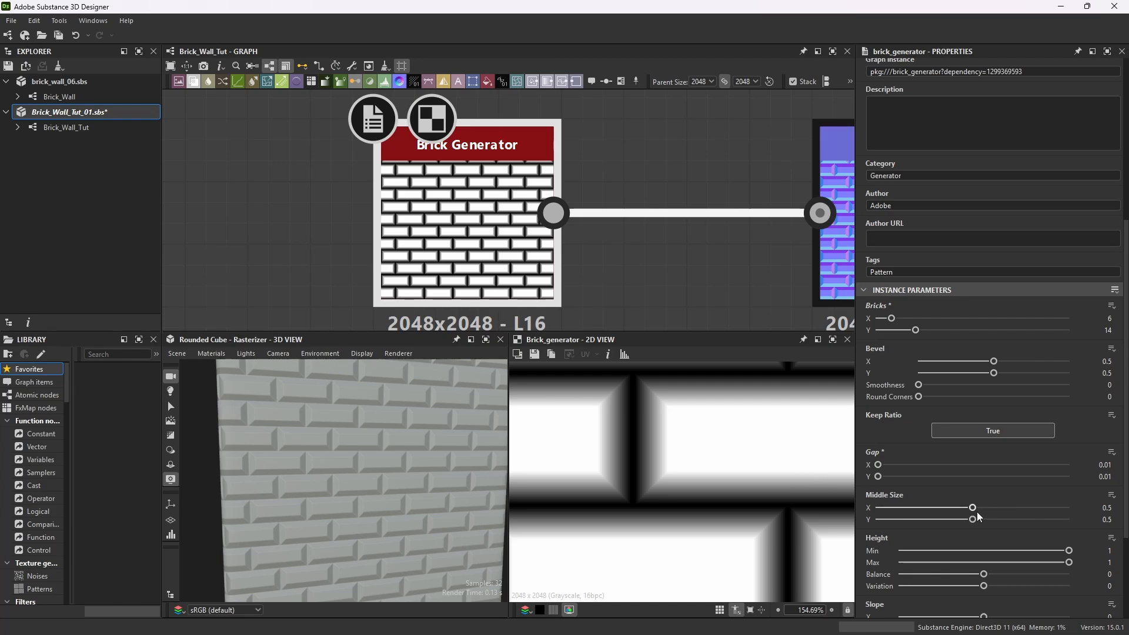
click(1106, 508)
text(0.52)
key(Return)
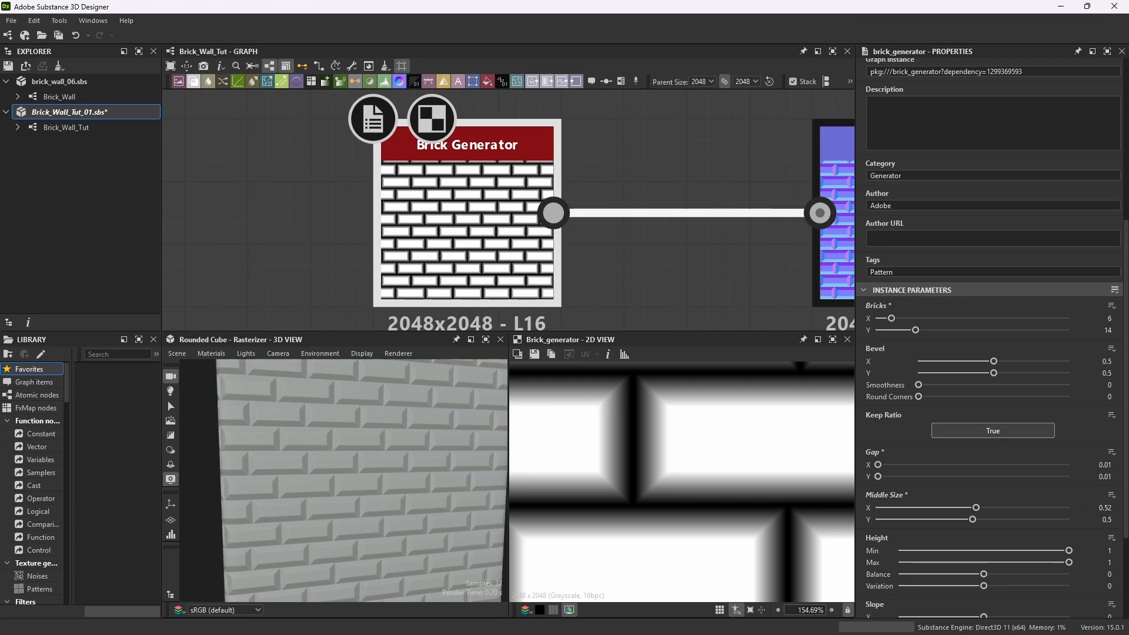
click(1108, 520)
text(0.48)
key(Return)
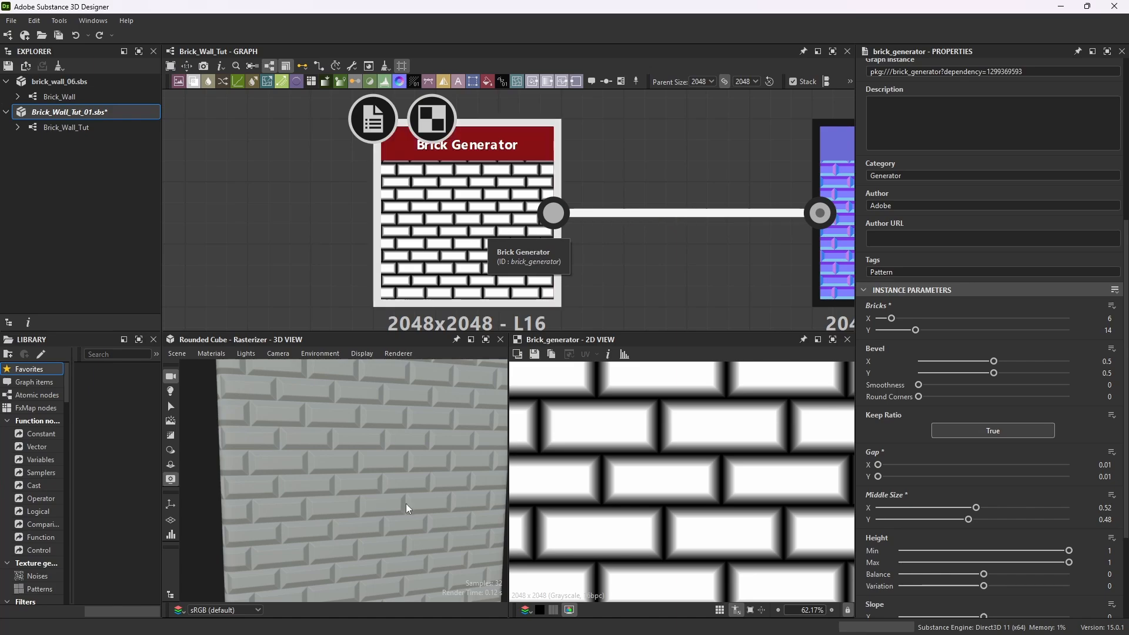
Try adjusting the middle size X slider, then reset it to 0.52.
drag(406, 503, 380, 500)
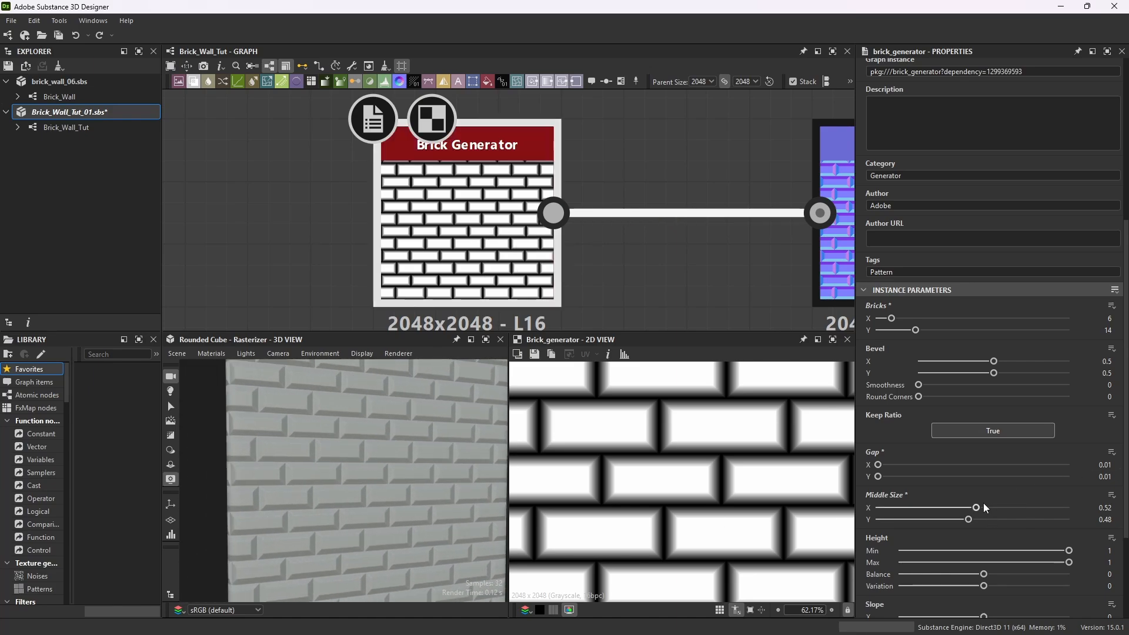
mouse_move(977, 508)
mouse_down()
mouse_move(1015, 510)
mouse_move(960, 516)
mouse_move(1013, 518)
mouse_move(987, 524)
mouse_up()
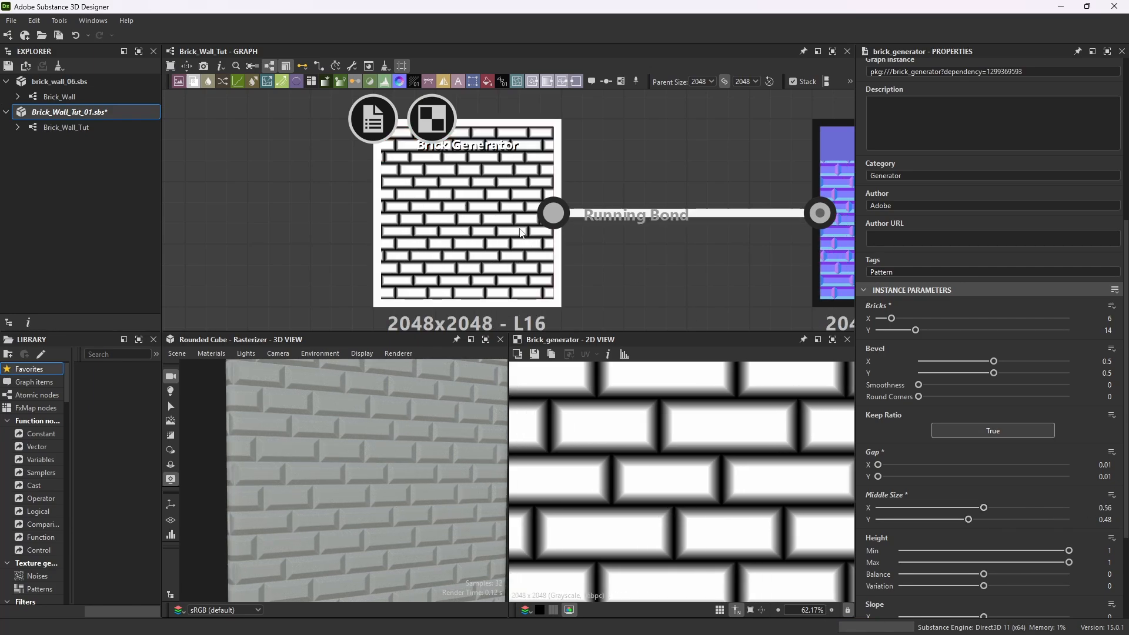
double_click(1108, 507)
text(0.52)
key(Return)
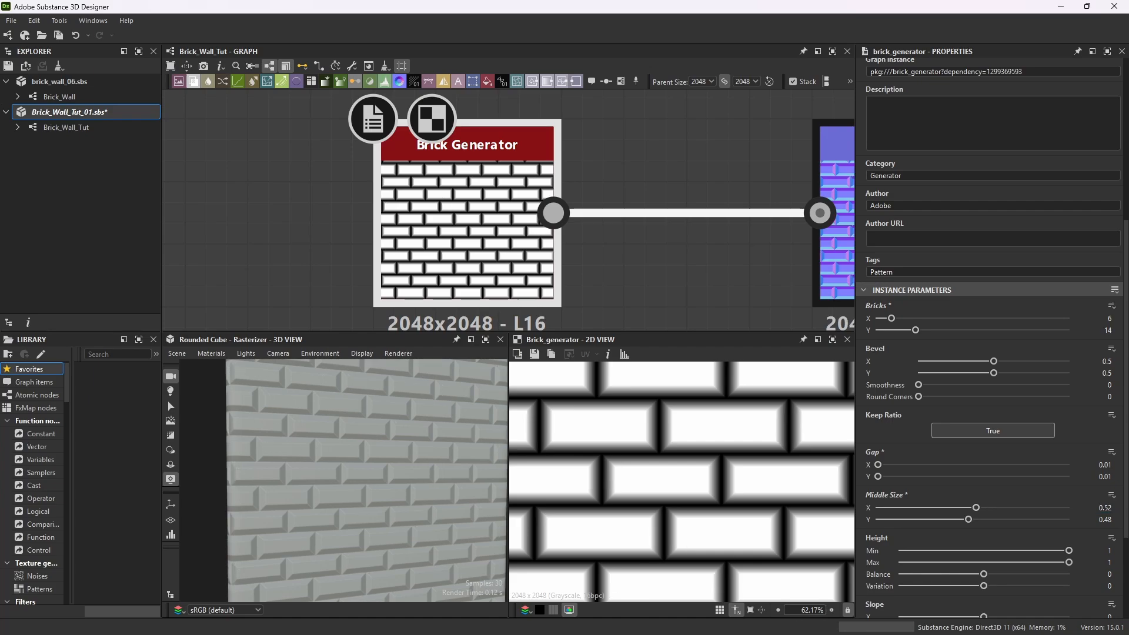
Set the Brick Generator's slope X and slope Y both to 0.7.
scroll(993, 411, down, 2)
scroll(971, 436, down, 2)
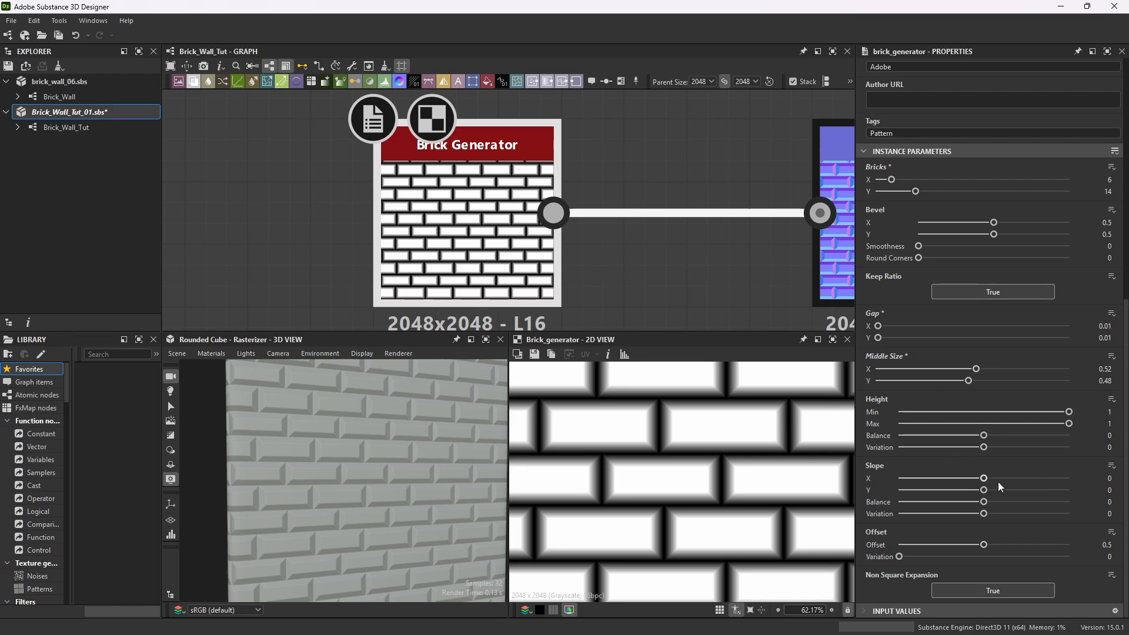
click(1111, 480)
text(0.7)
key(Return)
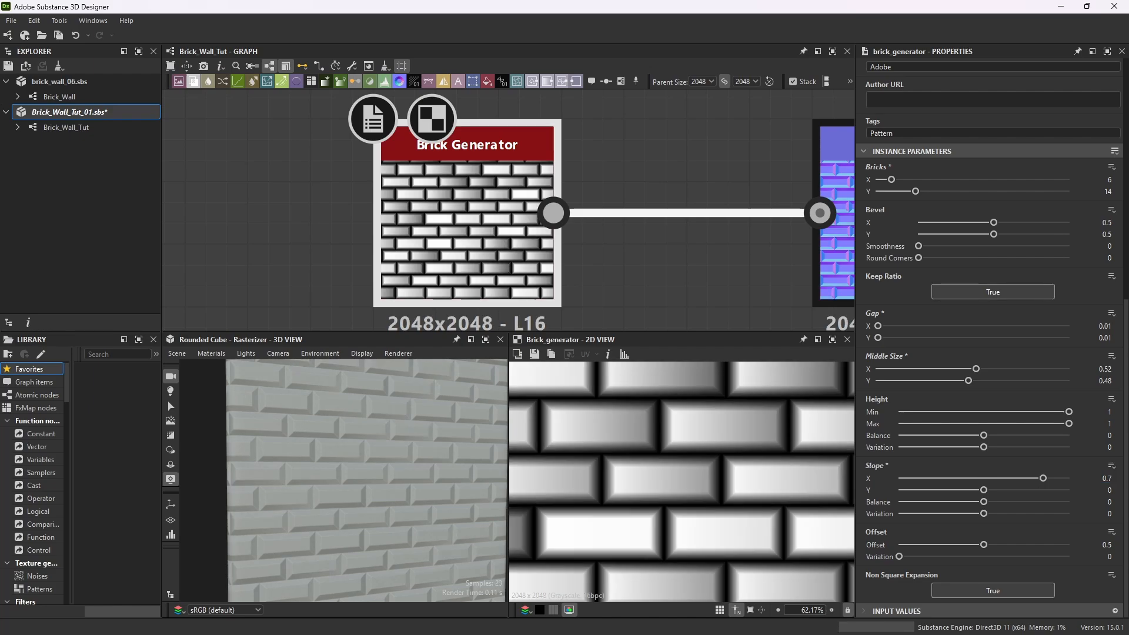
click(1110, 490)
text(0.7)
key(Return)
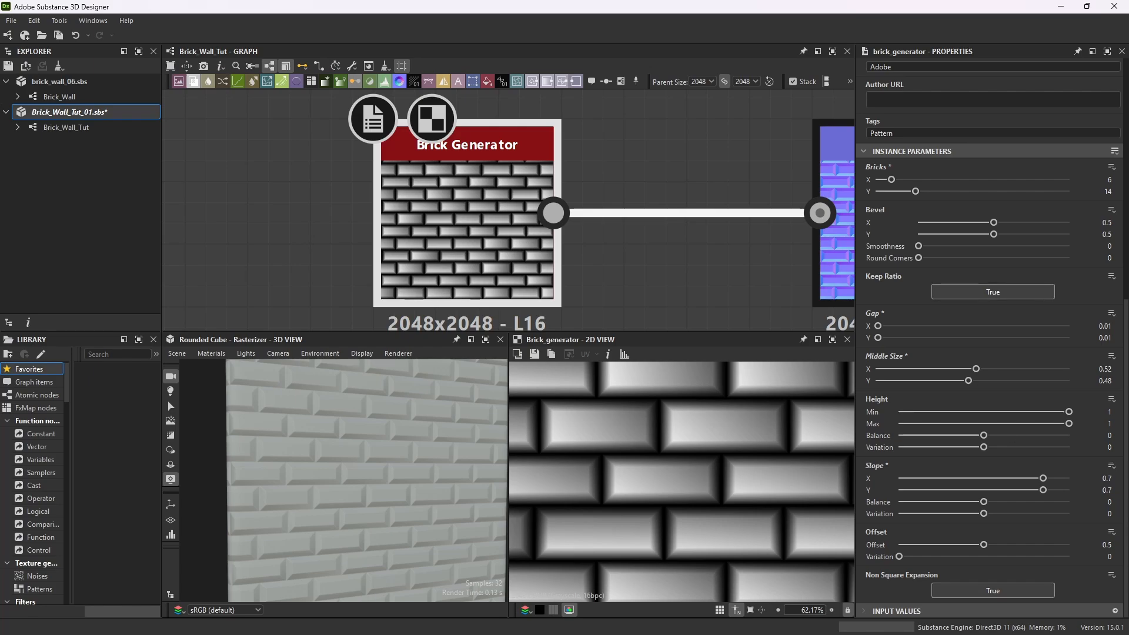
Set the slope balance to -0.56 and raise the slope variation to 1.
click(1112, 503)
text(-0.56)
key(Return)
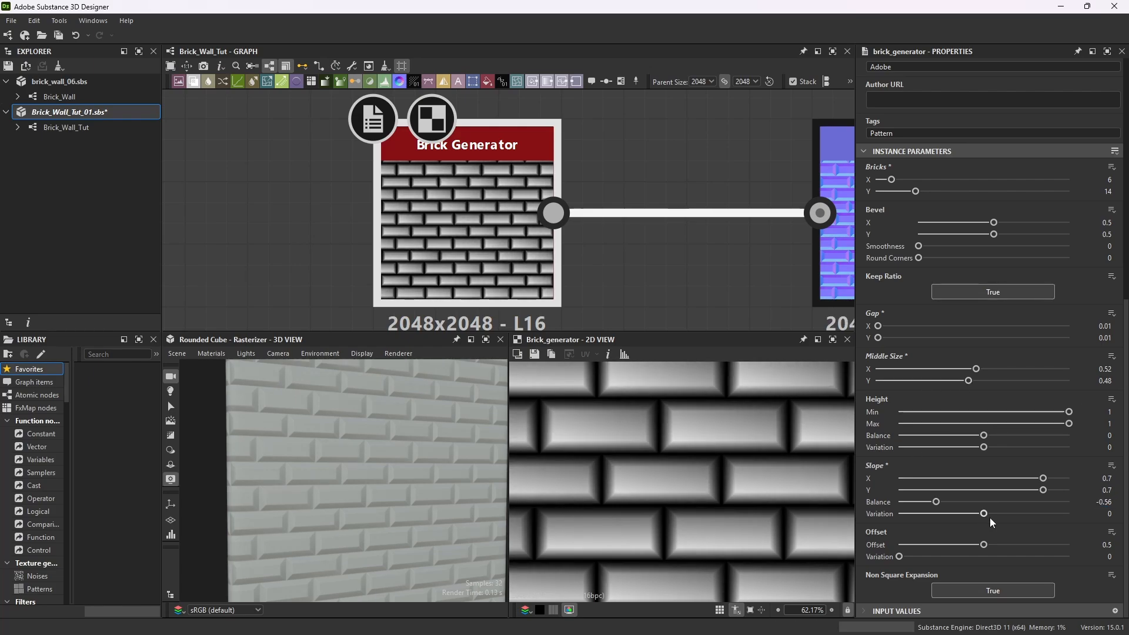
drag(988, 515, 1069, 513)
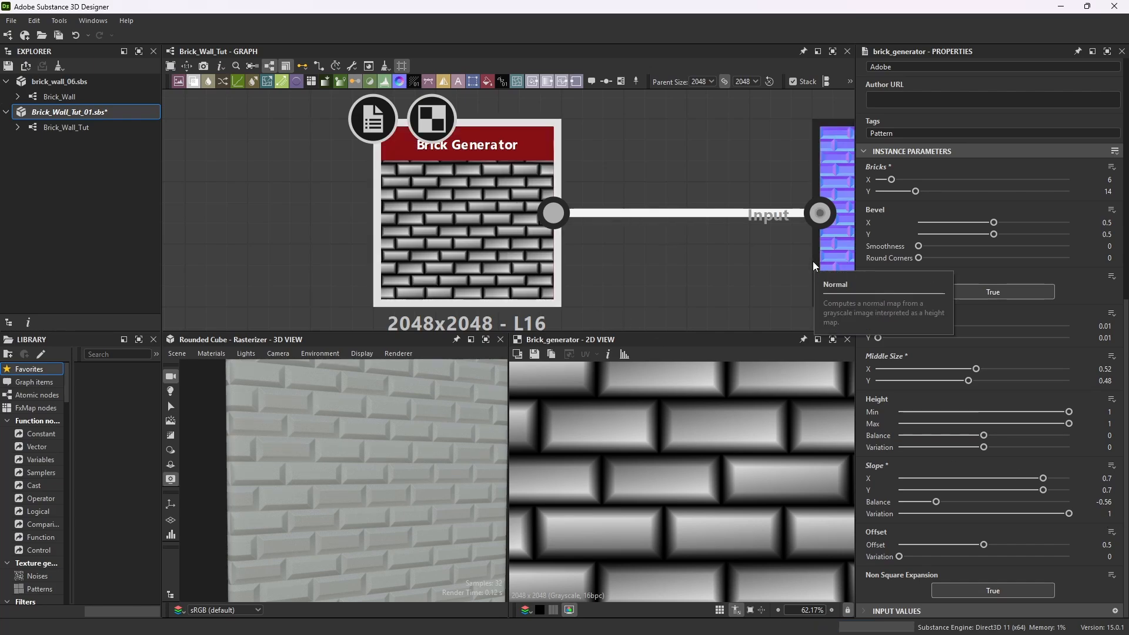
Set the Brick Generator's offset variation to 0.2.
scroll(698, 430, down, 3)
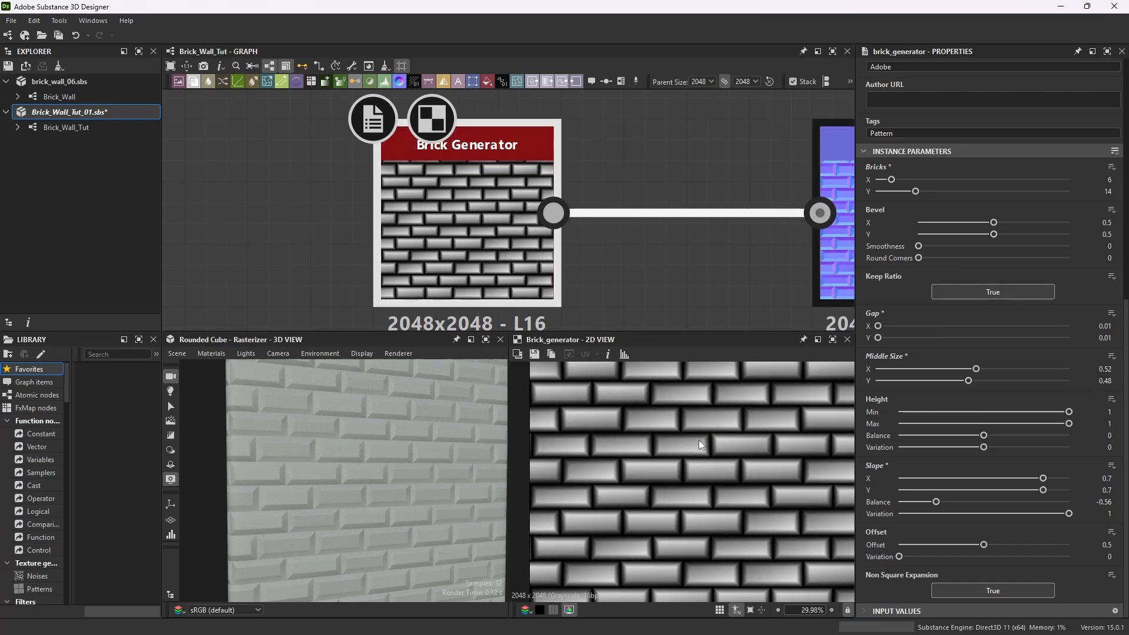
scroll(729, 438, up, 2)
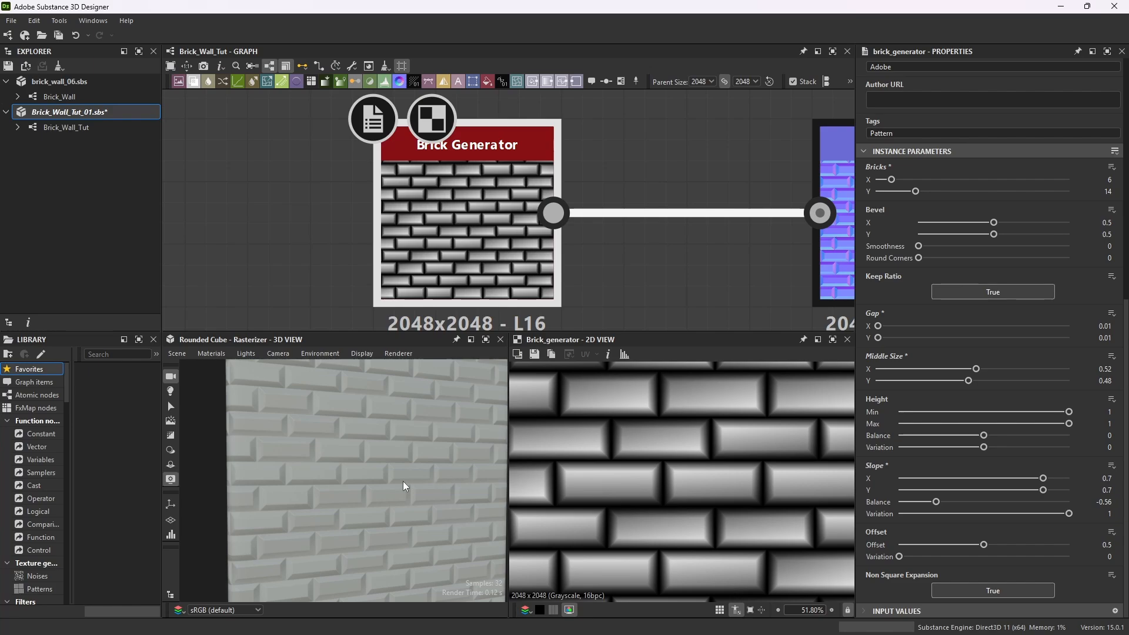
scroll(414, 458, up, 3)
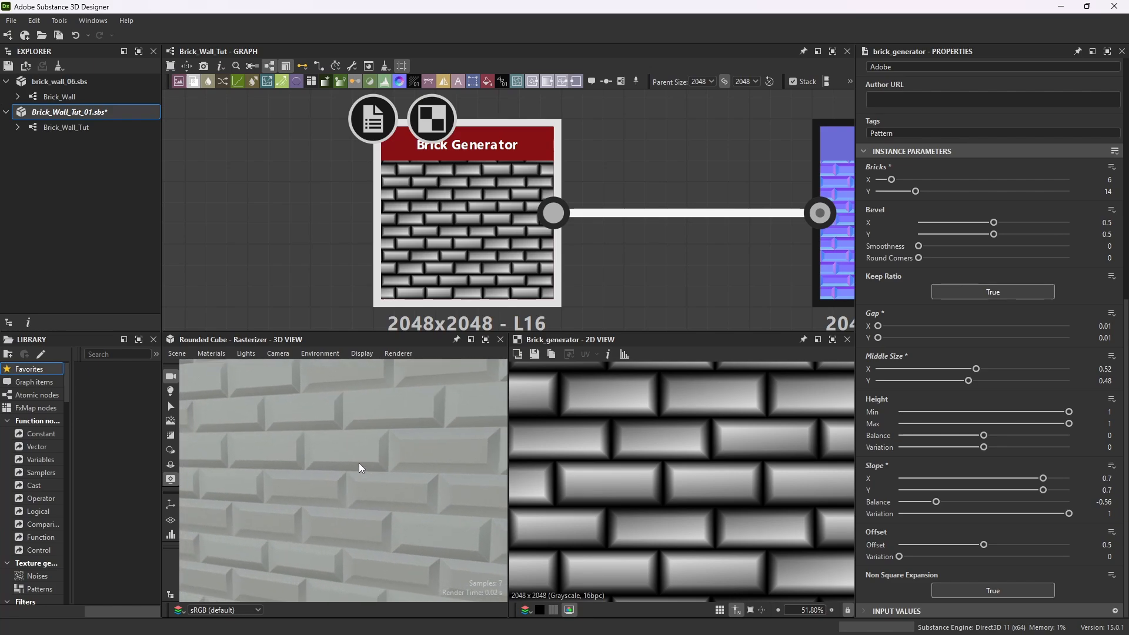
scroll(360, 463, down, 3)
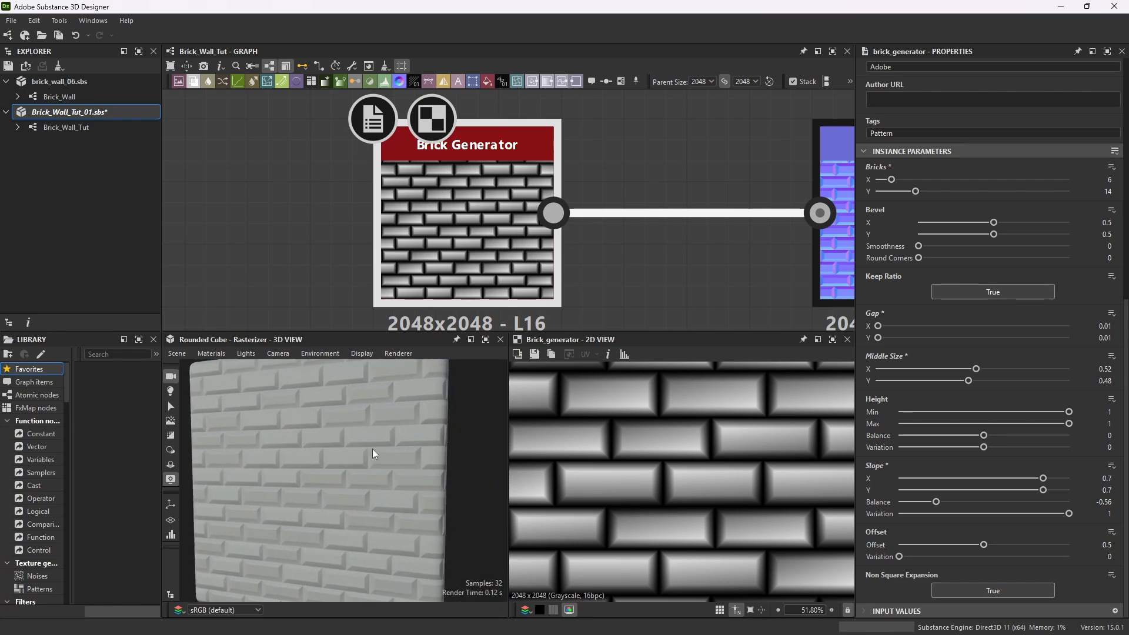
drag(372, 450, 364, 443)
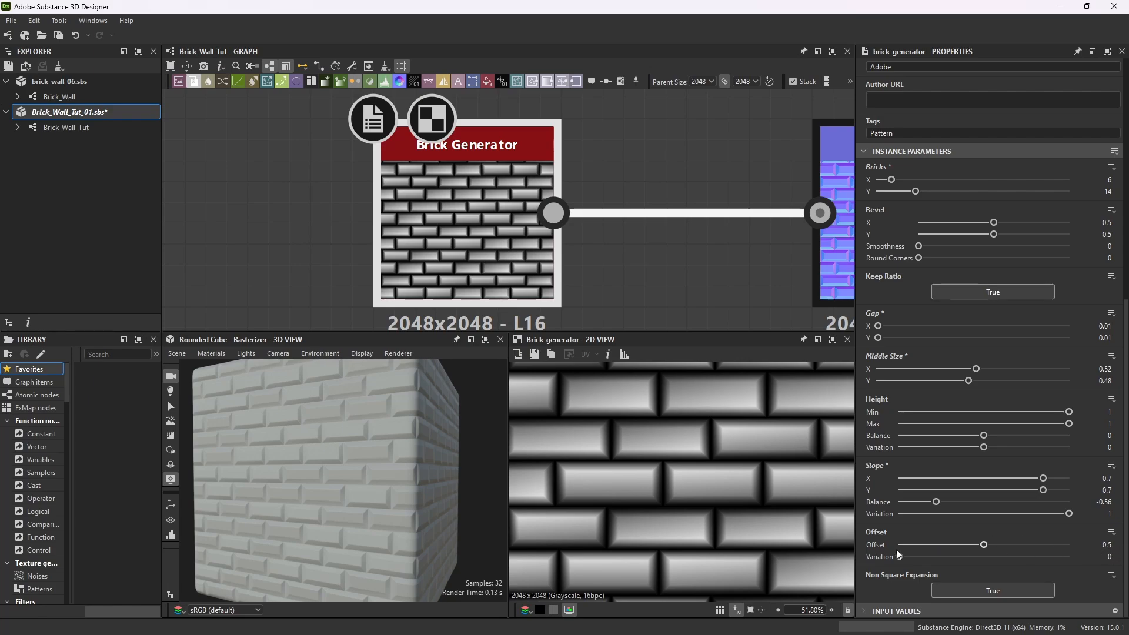
click(1109, 556)
text(0.2)
key(Return)
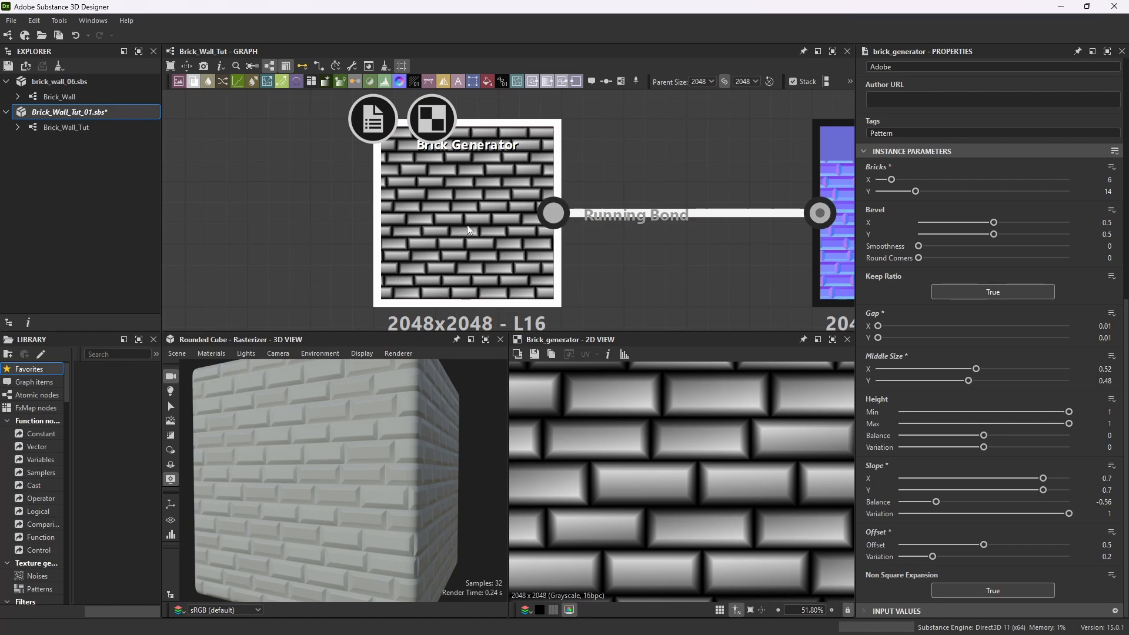
Randomize the Brick Generator's random seed.
scroll(1060, 404, up, 6)
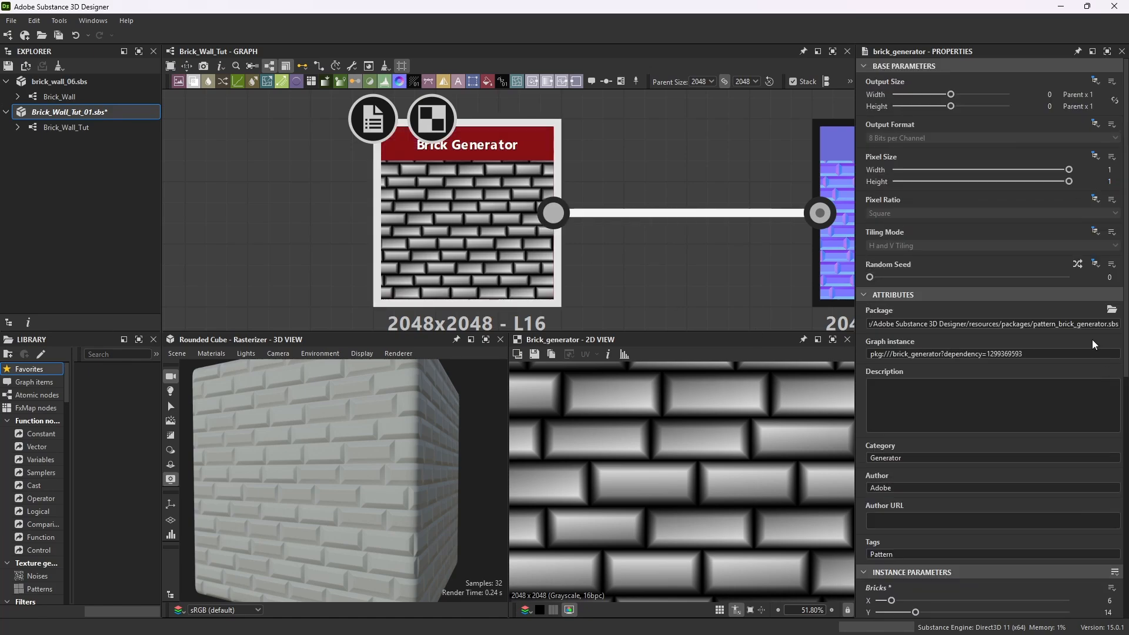
click(1078, 264)
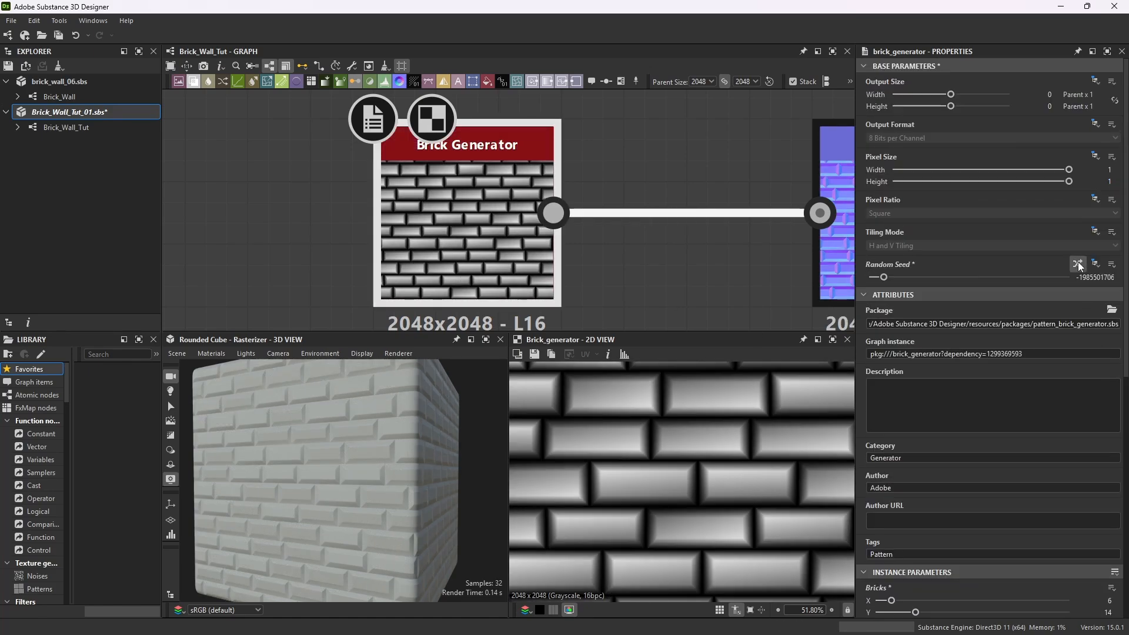
scroll(1079, 261, down, 8)
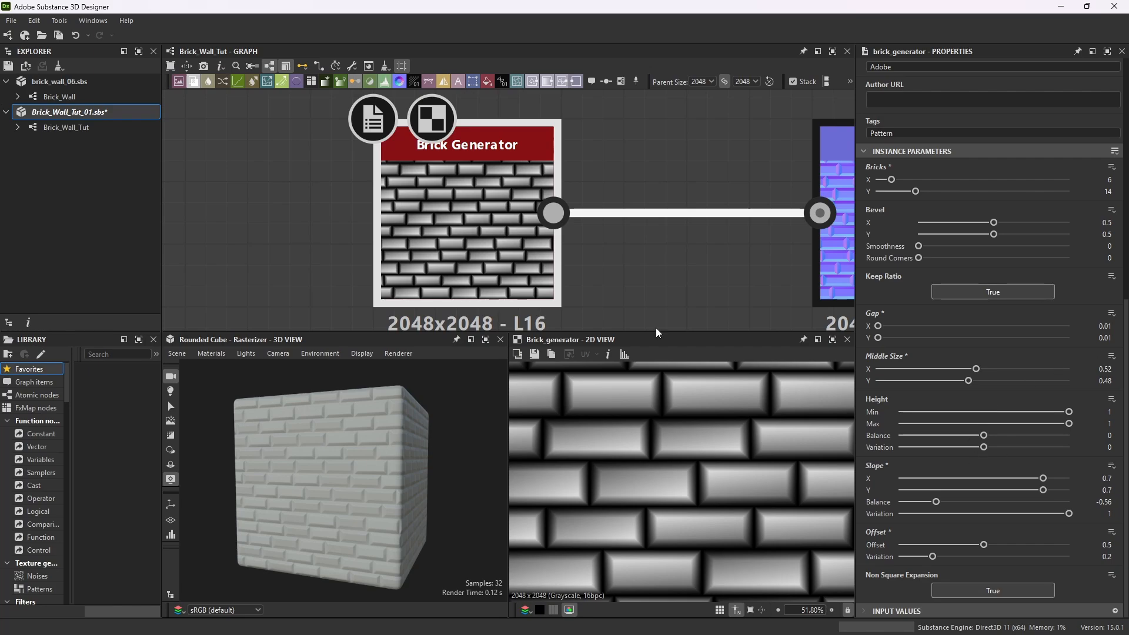
drag(411, 500, 345, 491)
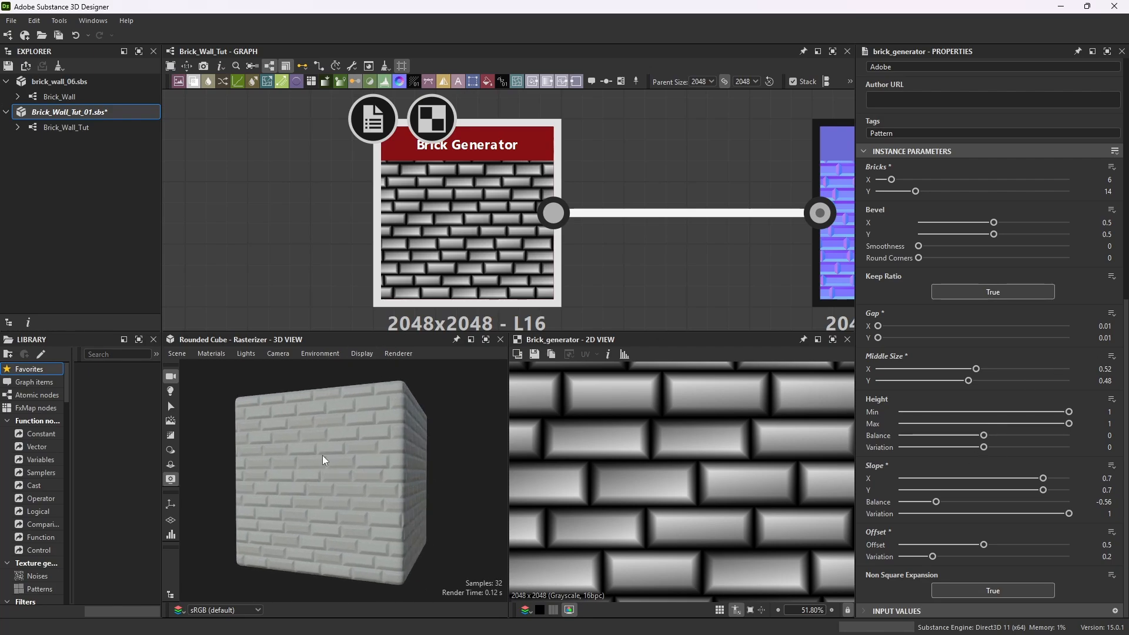
scroll(941, 203, up, 1)
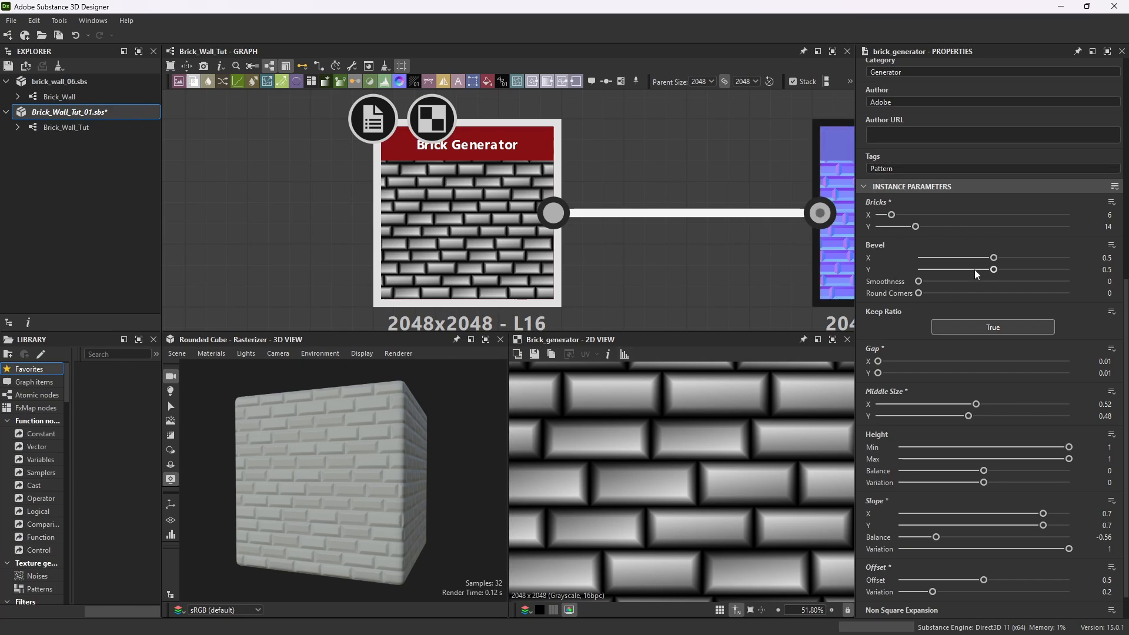
scroll(970, 276, up, 1)
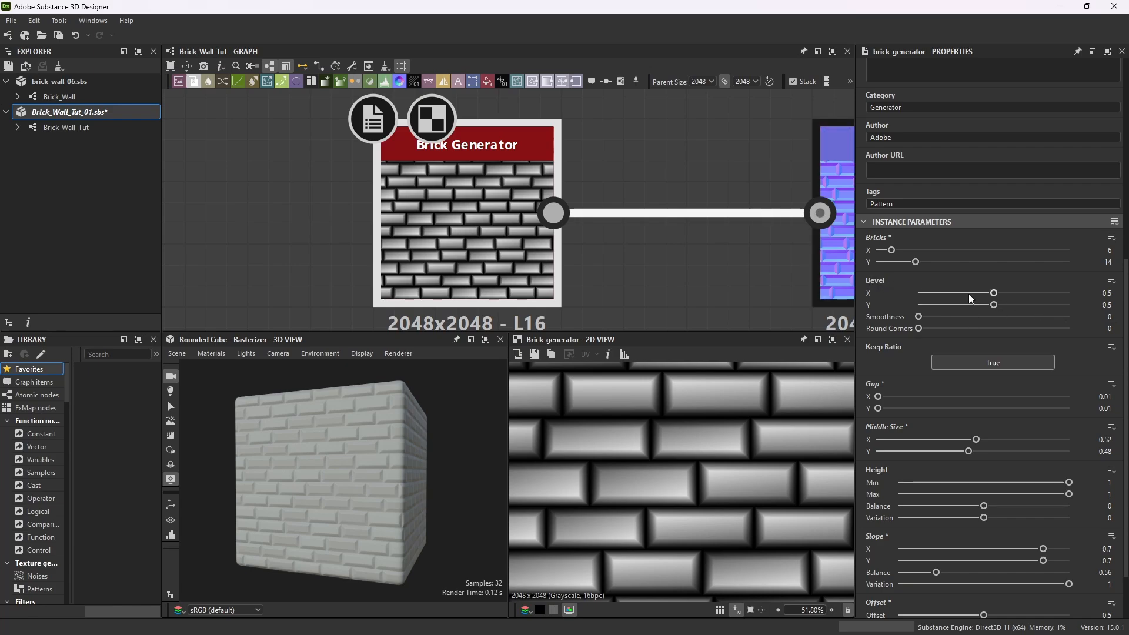
Set the Brick Generator's bevel X and bevel Y both to 0.15.
scroll(339, 481, up, 4)
drag(404, 467, 358, 486)
drag(332, 446, 473, 432)
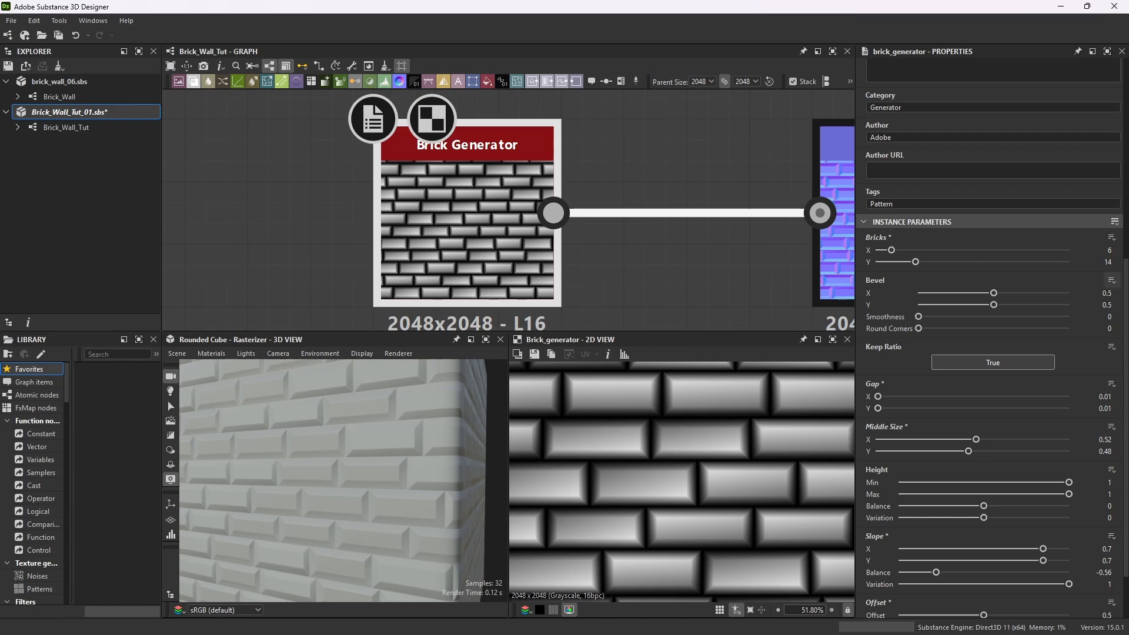
double_click(1107, 293)
text(0.155)
key(Return)
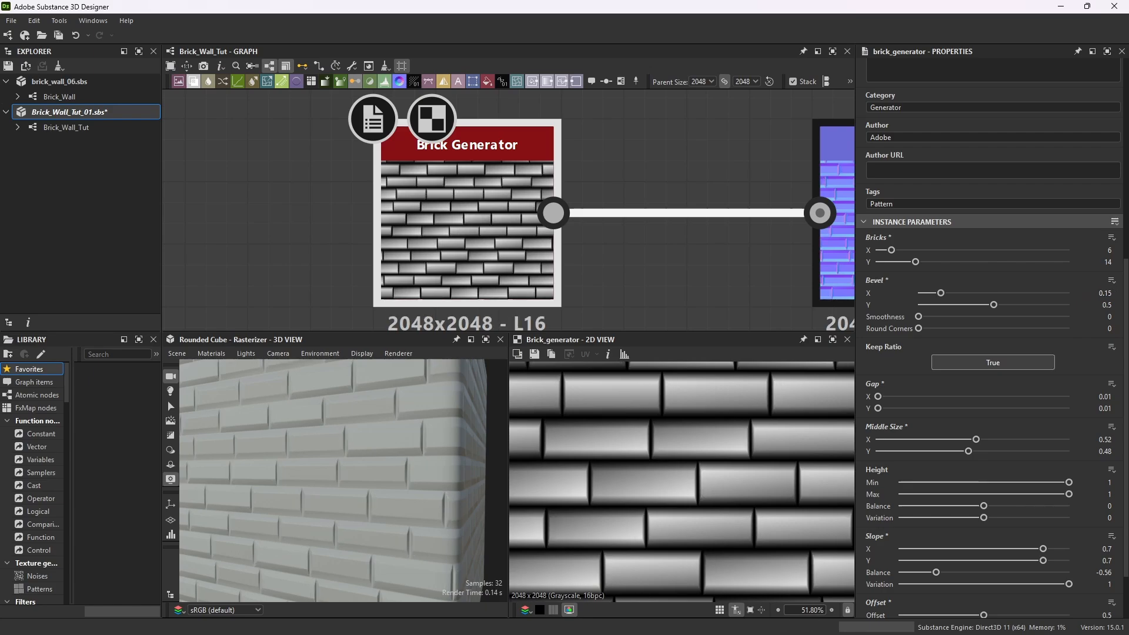
double_click(1107, 304)
text(0.15)
key(Return)
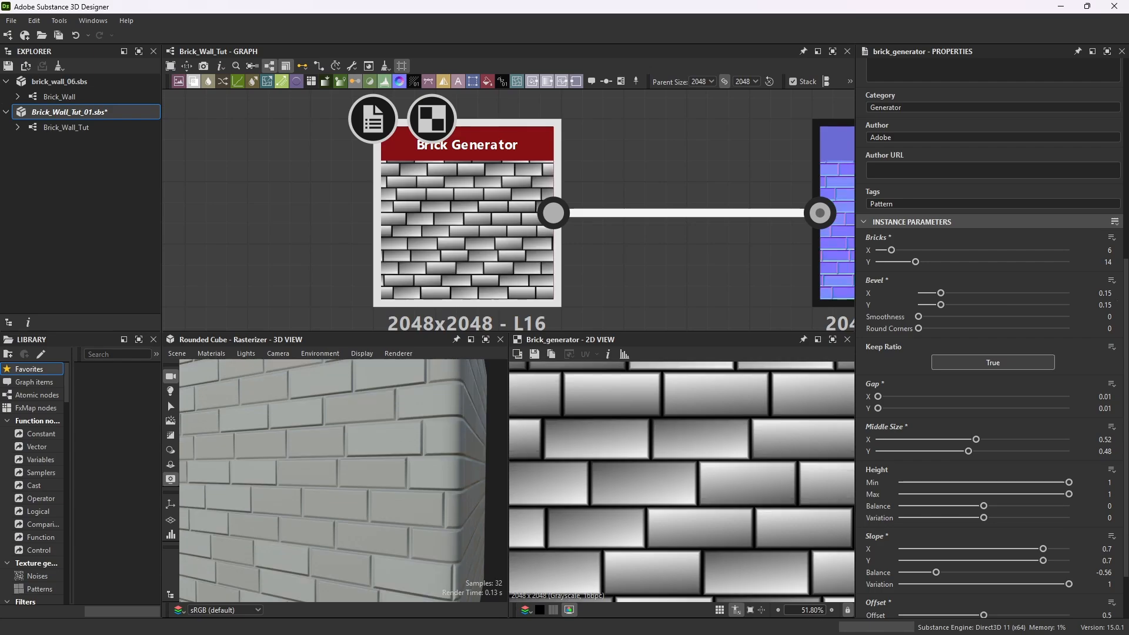
Set the bevel smoothness to 0.33 and the round corners to 0.94.
drag(383, 541, 365, 460)
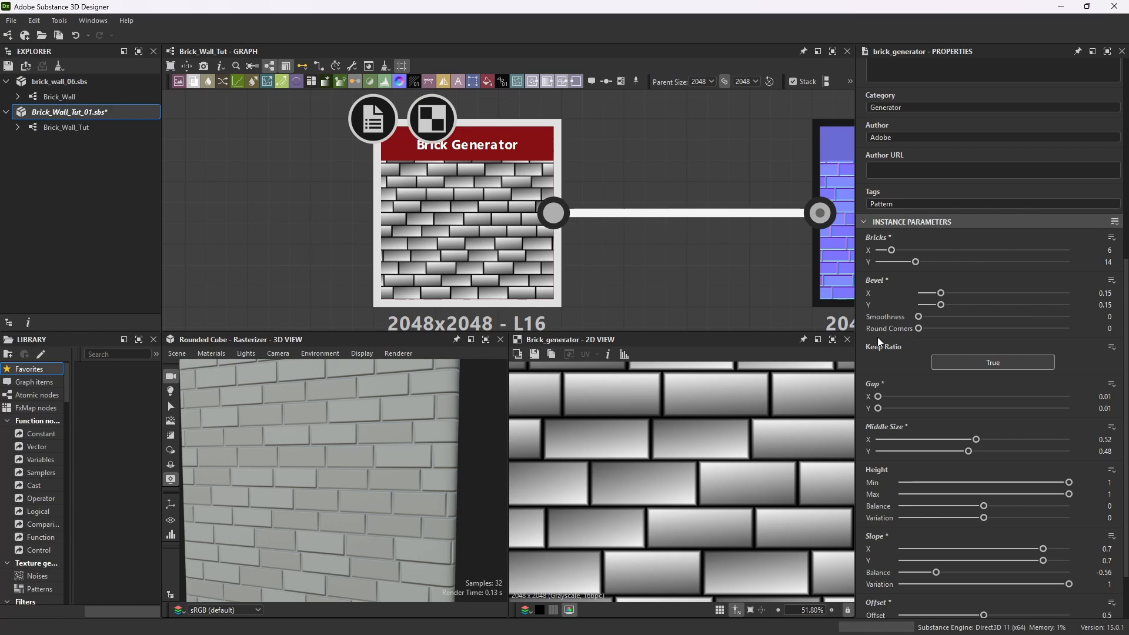
scroll(374, 454, up, 5)
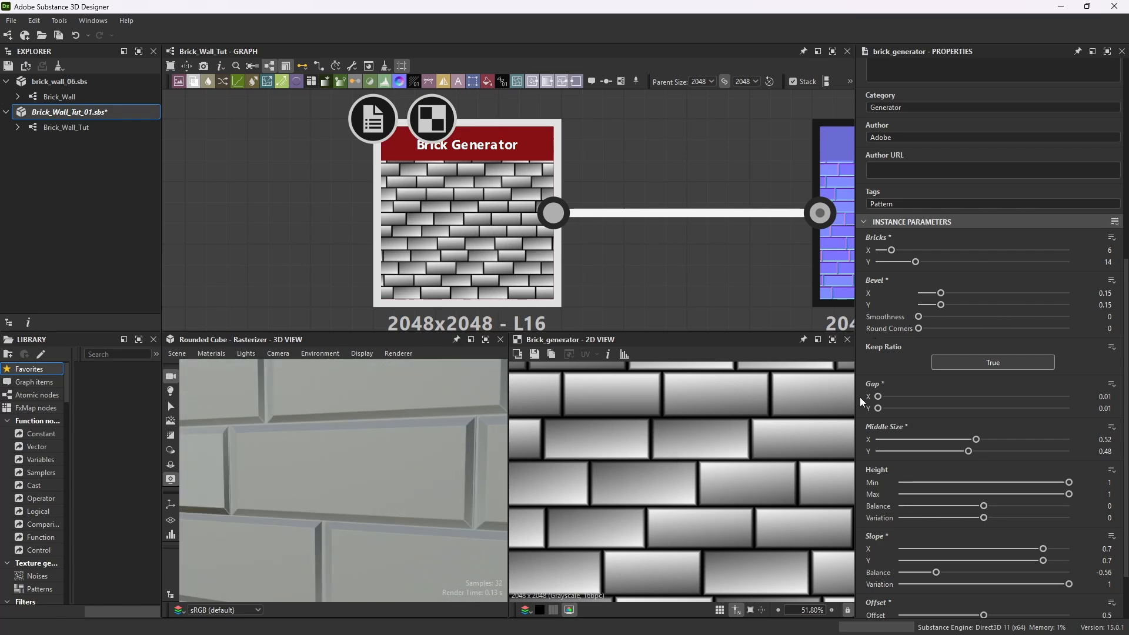
click(1111, 318)
key(Return)
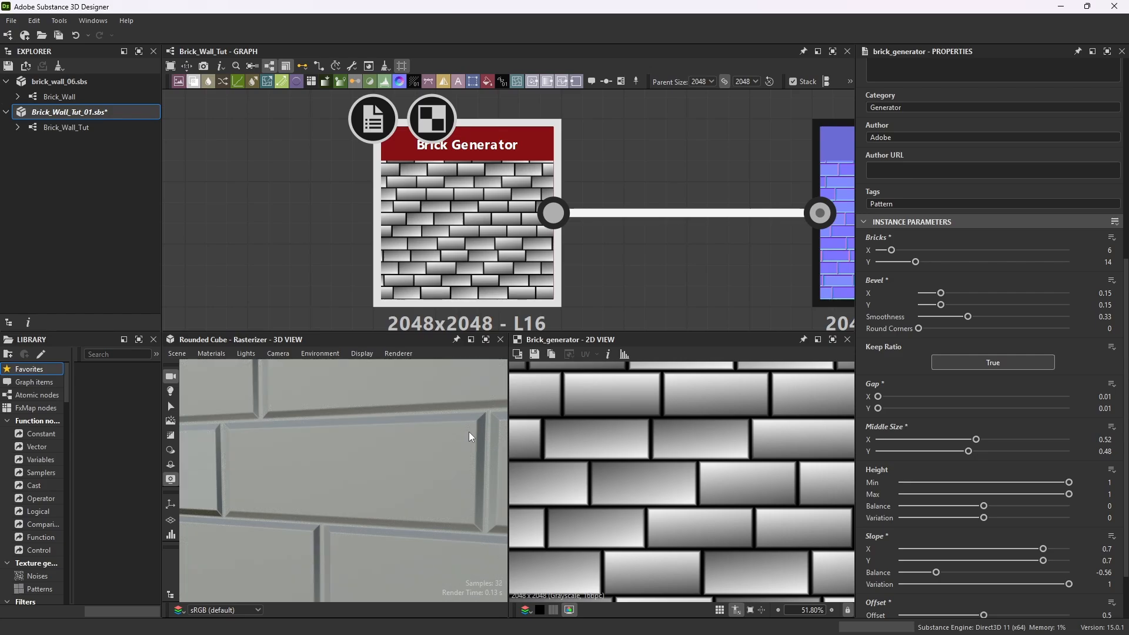
click(1109, 328)
text(.94)
key(Return)
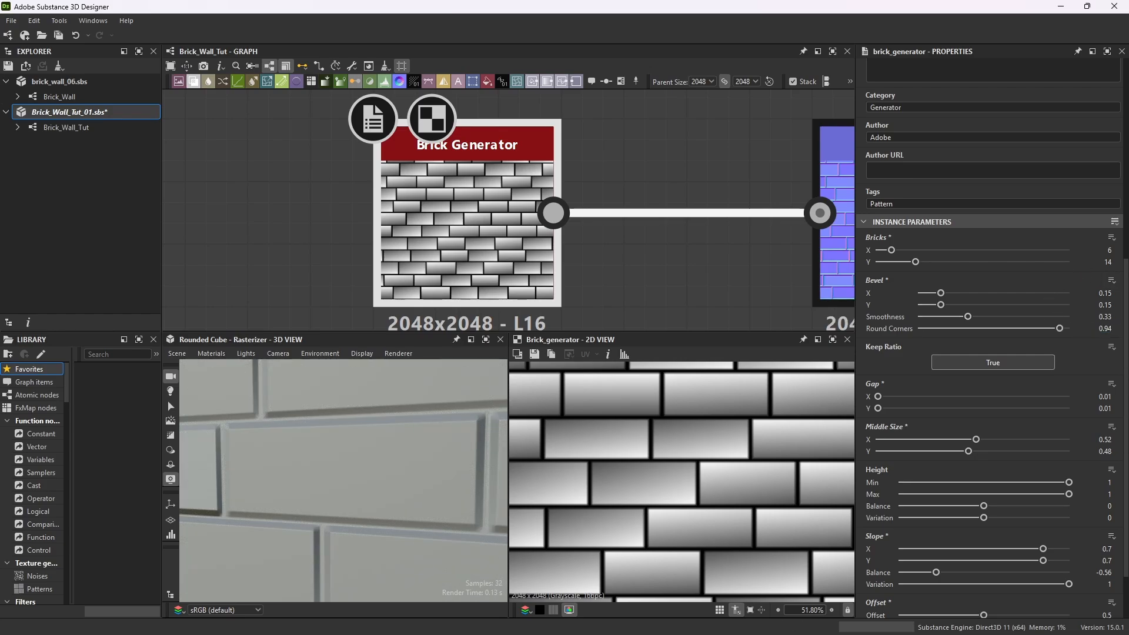
Inspect the brick material on the cube in the maximized 3D view.
click(486, 339)
scroll(532, 267, down, 6)
drag(531, 267, 631, 155)
scroll(599, 267, down, 3)
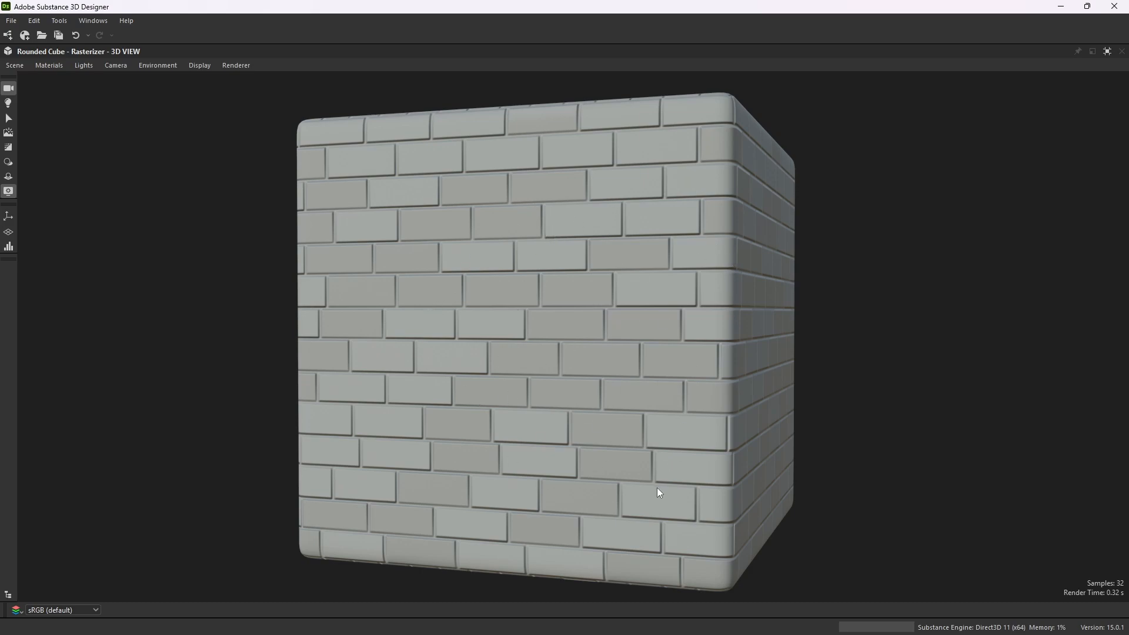
scroll(524, 284, up, 4)
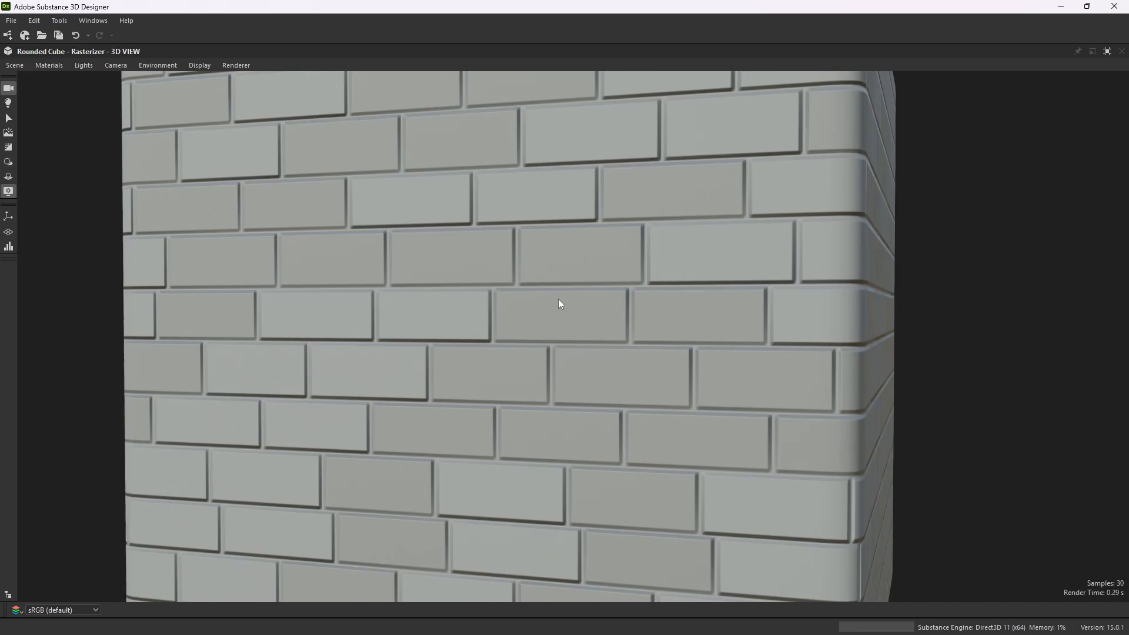
drag(558, 299, 468, 321)
scroll(517, 309, down, 4)
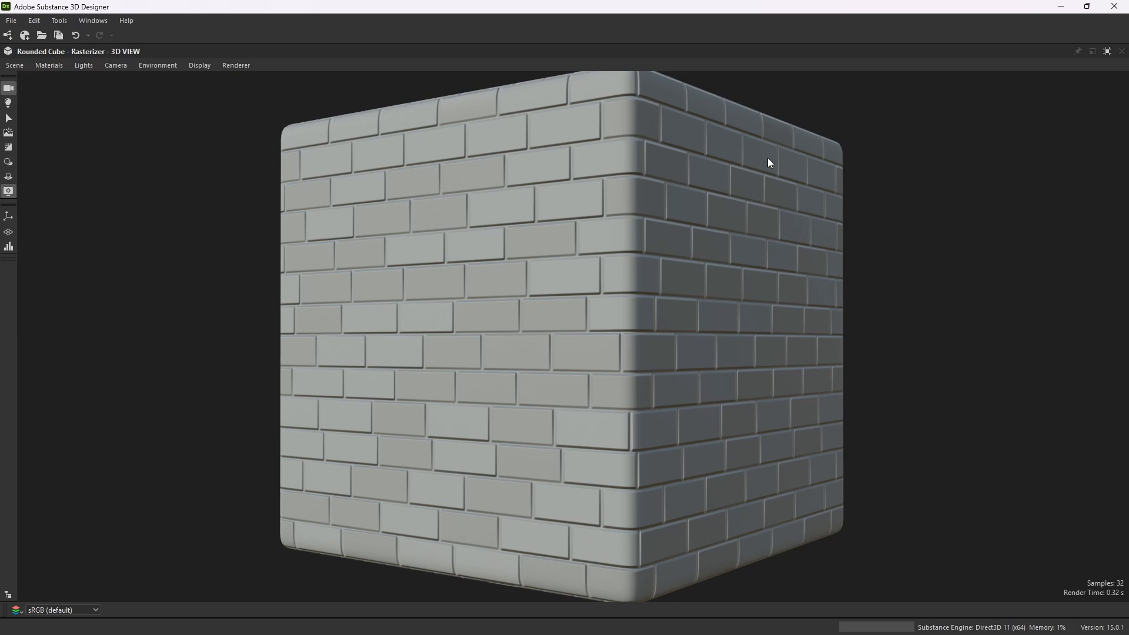
scroll(531, 280, down, 2)
drag(530, 280, 596, 298)
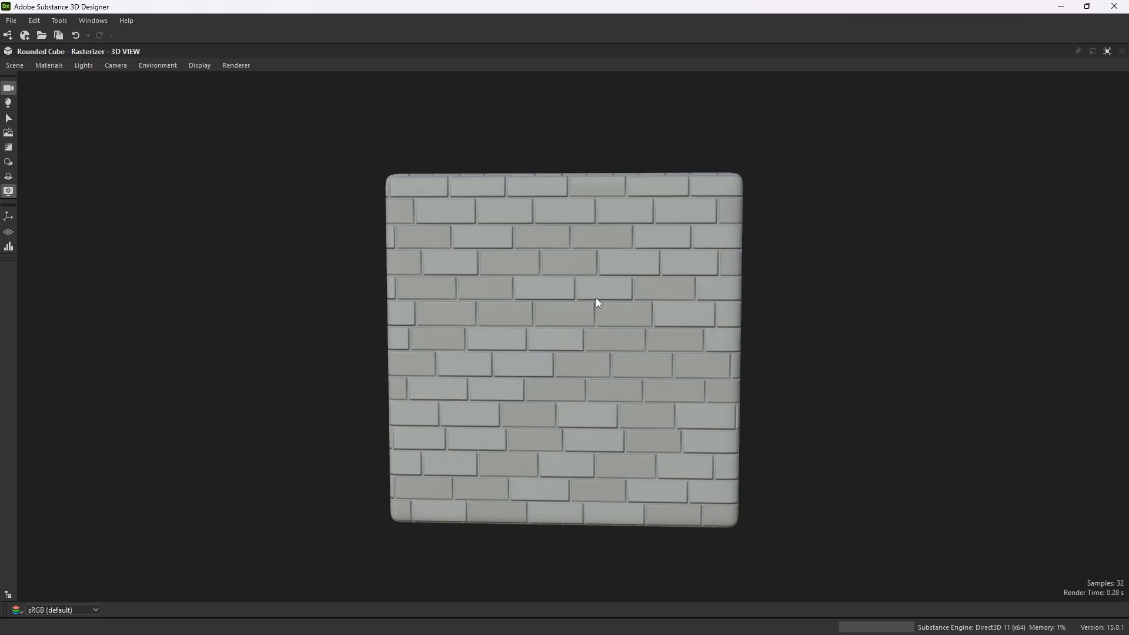
drag(718, 350, 640, 350)
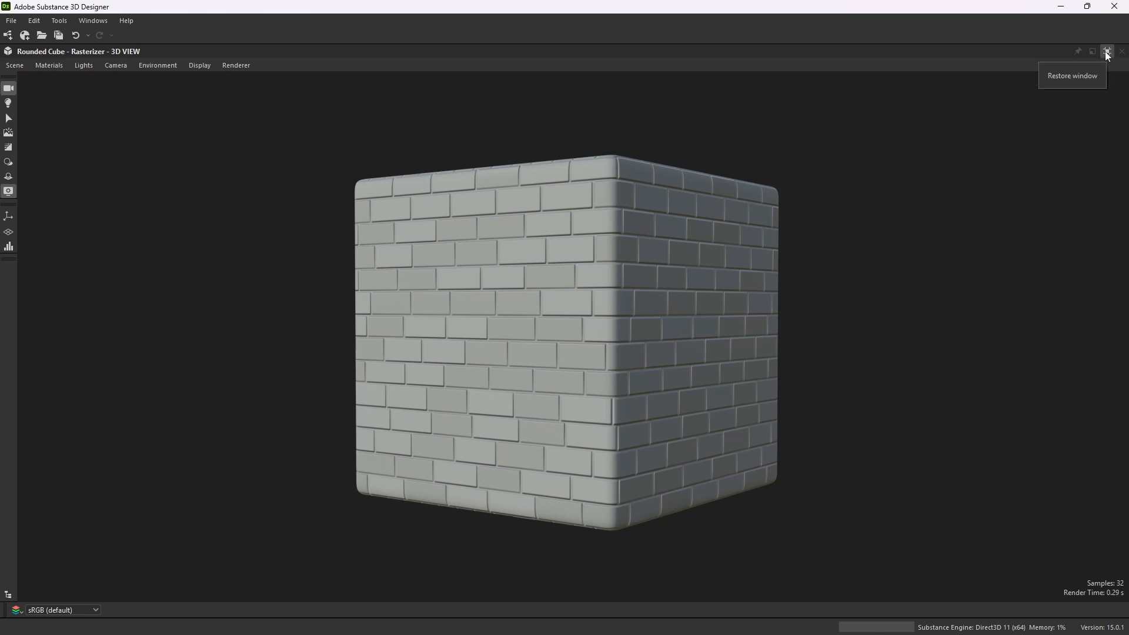
mouse_move(535, 350)
mouse_down()
mouse_move(676, 340)
mouse_move(514, 353)
mouse_up()
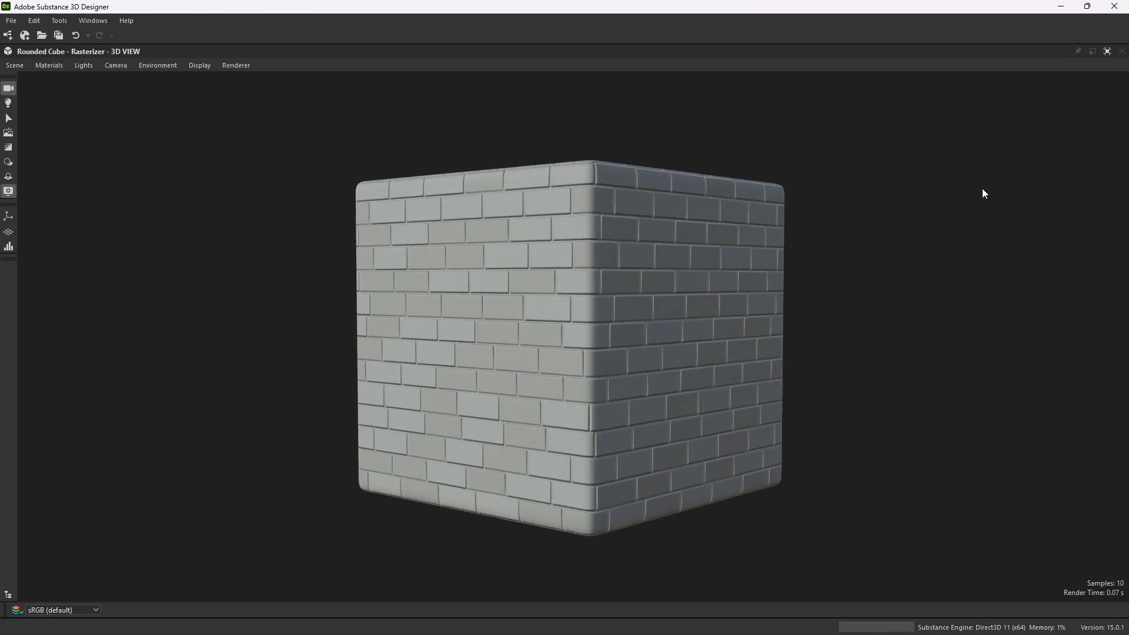
click(1108, 51)
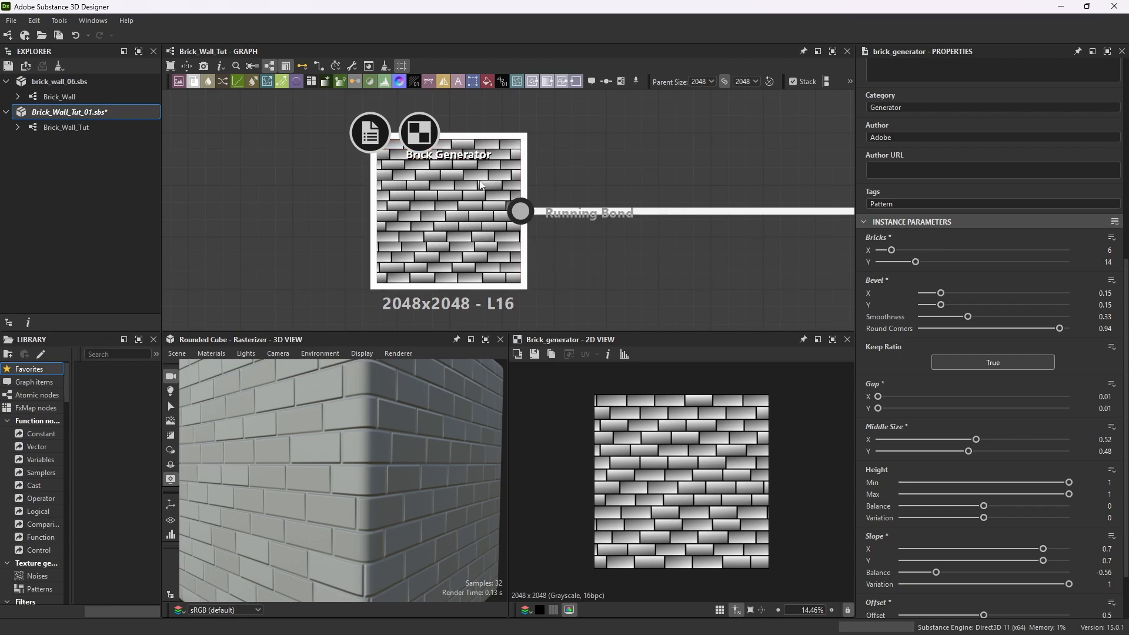
Examine the brick pattern closely in the graph, 2D and 3D views.
scroll(451, 228, up, 2)
scroll(452, 230, up, 1)
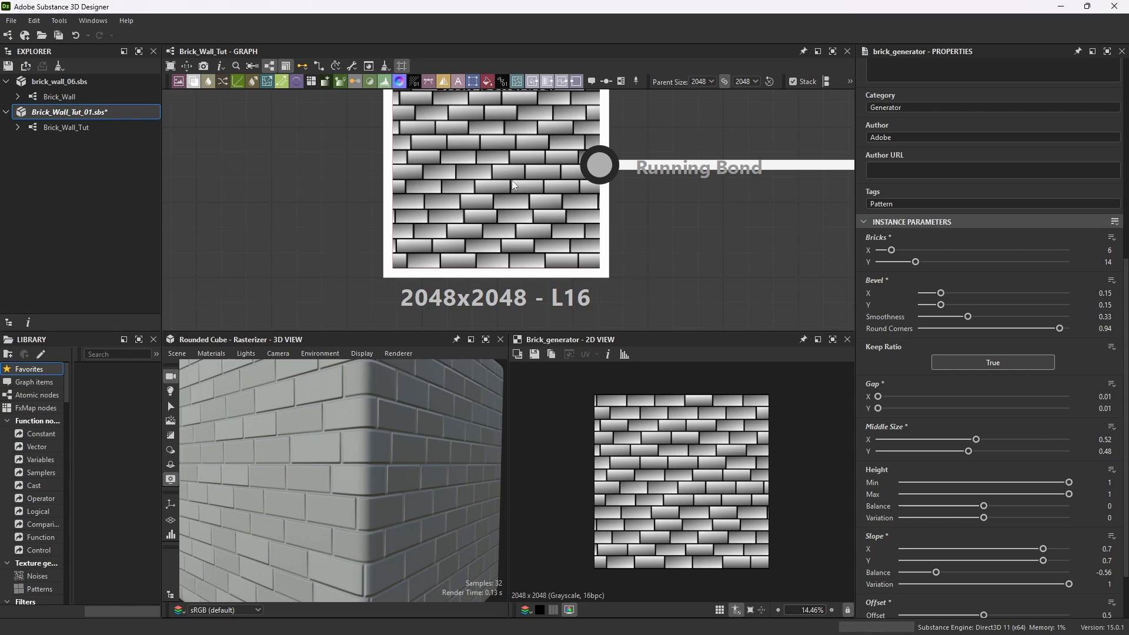
scroll(702, 475, up, 8)
scroll(702, 475, up, 3)
scroll(725, 469, down, 3)
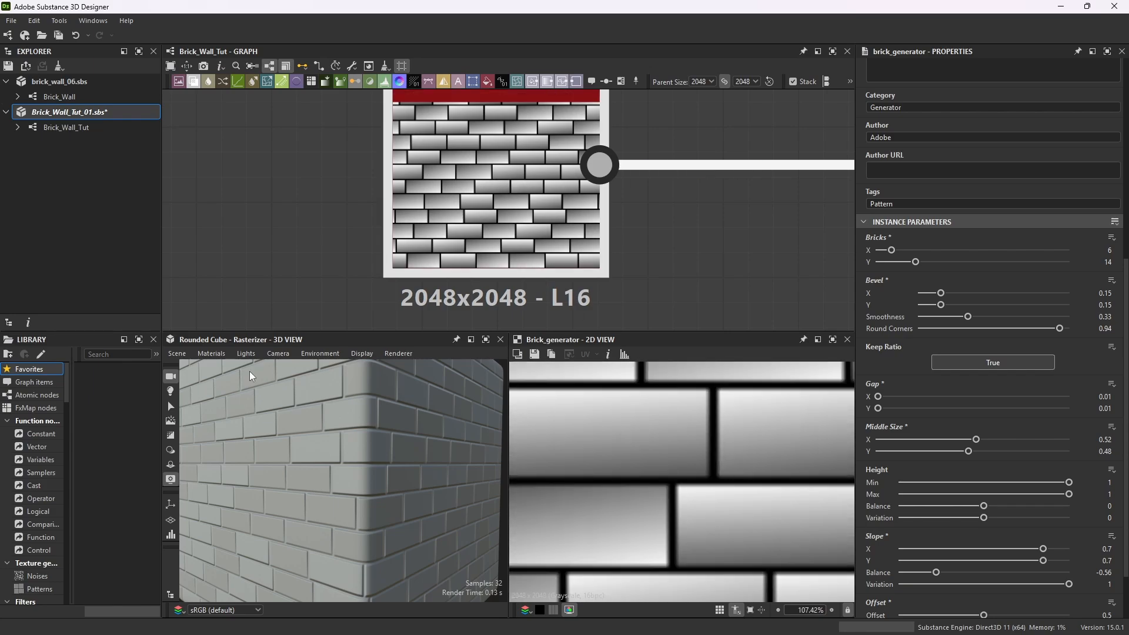
drag(292, 431, 365, 432)
click(471, 340)
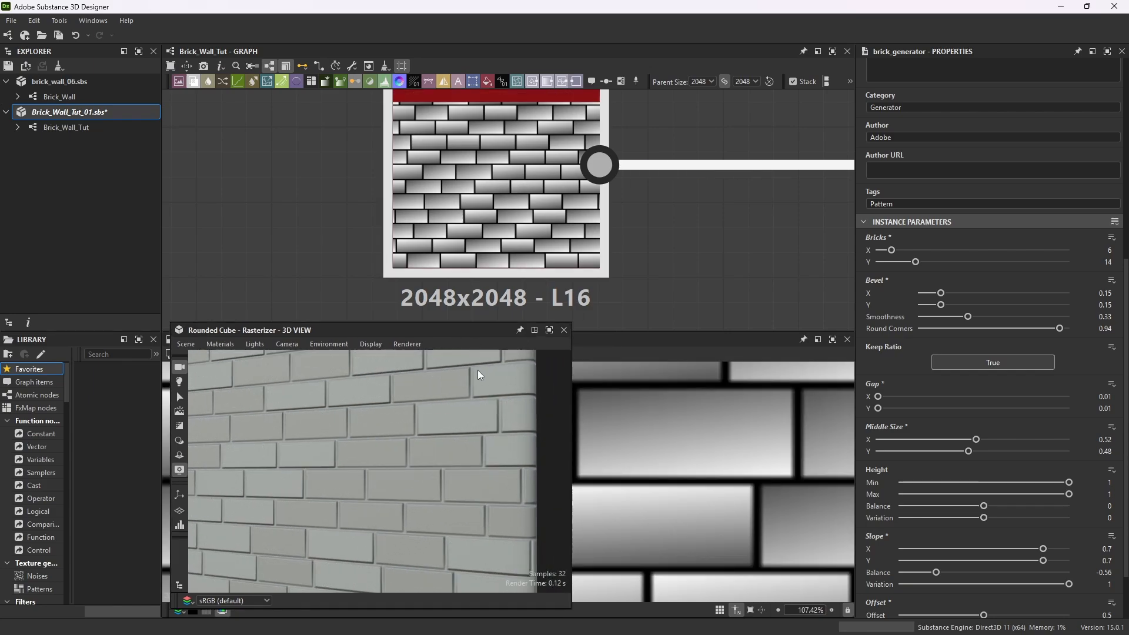
drag(492, 329, 393, 450)
scroll(368, 452, up, 4)
scroll(392, 451, down, 3)
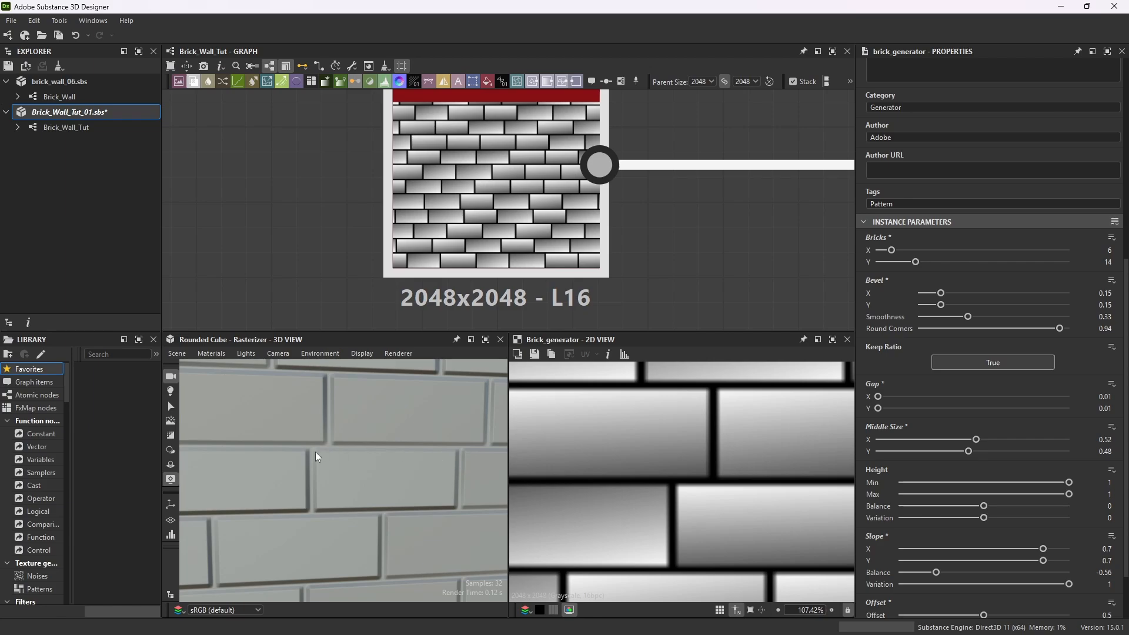
scroll(352, 425, down, 2)
drag(349, 451, 318, 460)
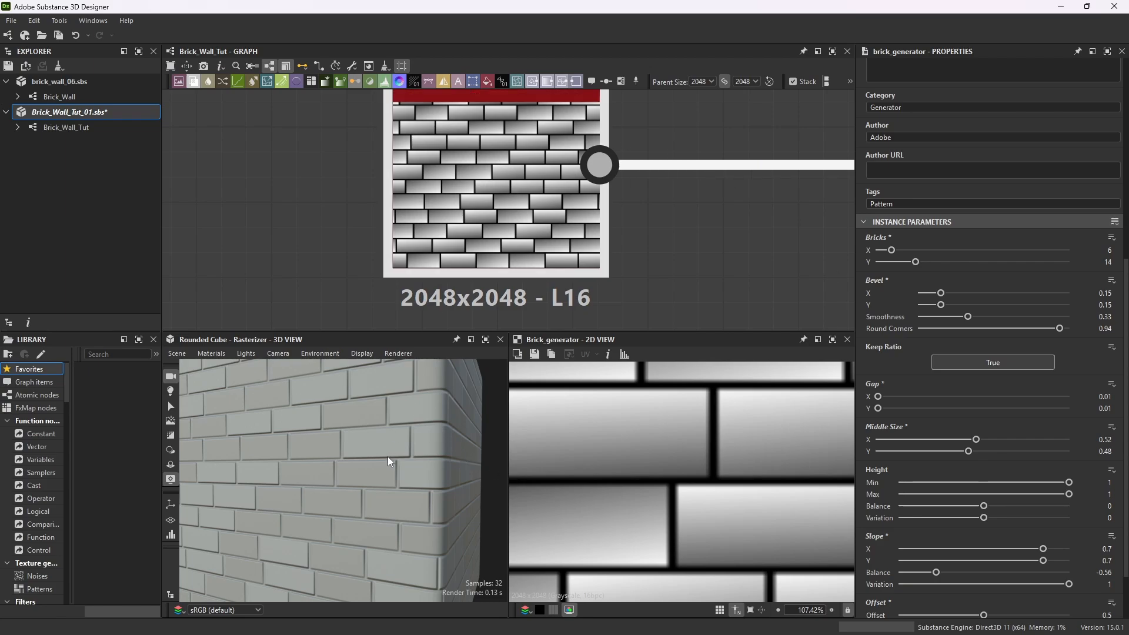
drag(387, 456, 463, 457)
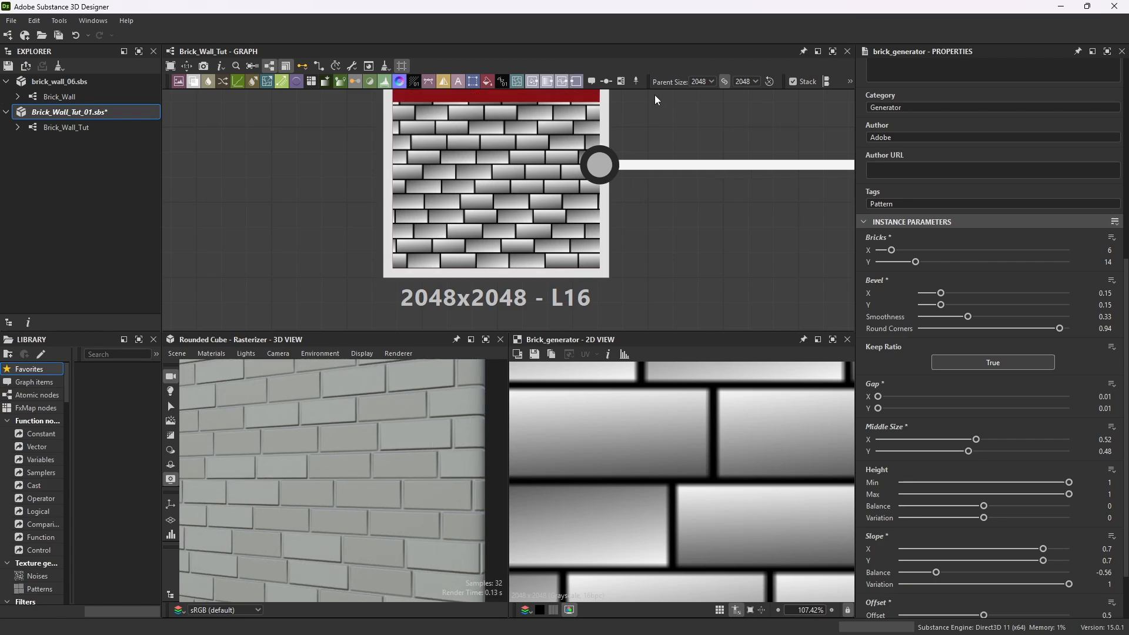
scroll(656, 156, down, 5)
scroll(682, 171, up, 2)
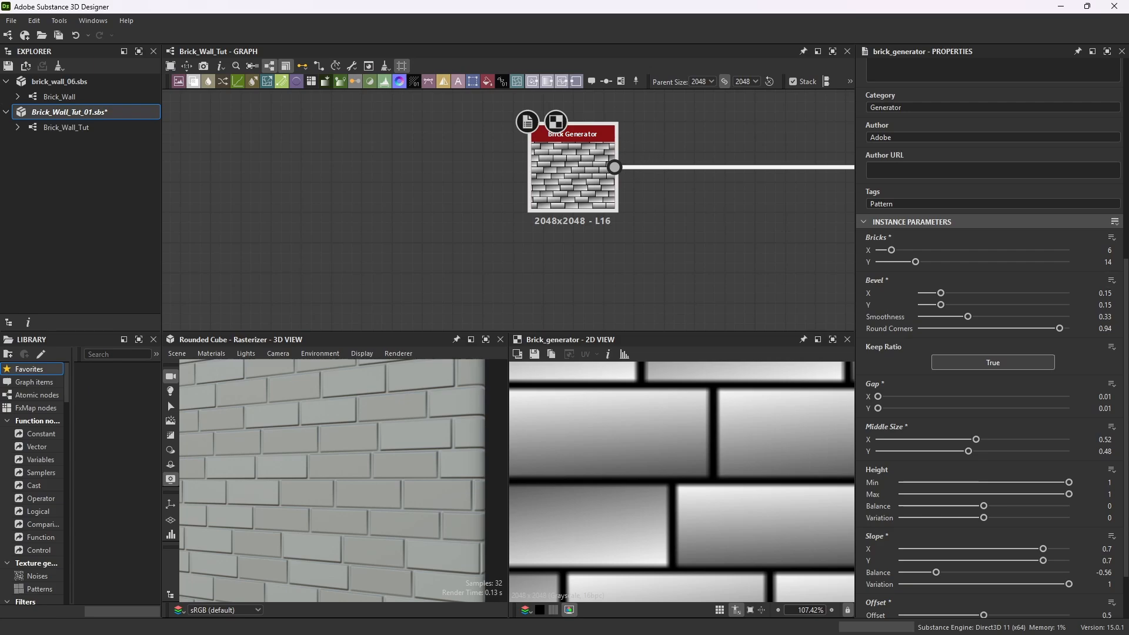
Add a Warp node and connect the Brick Generator output to its input.
key(space)
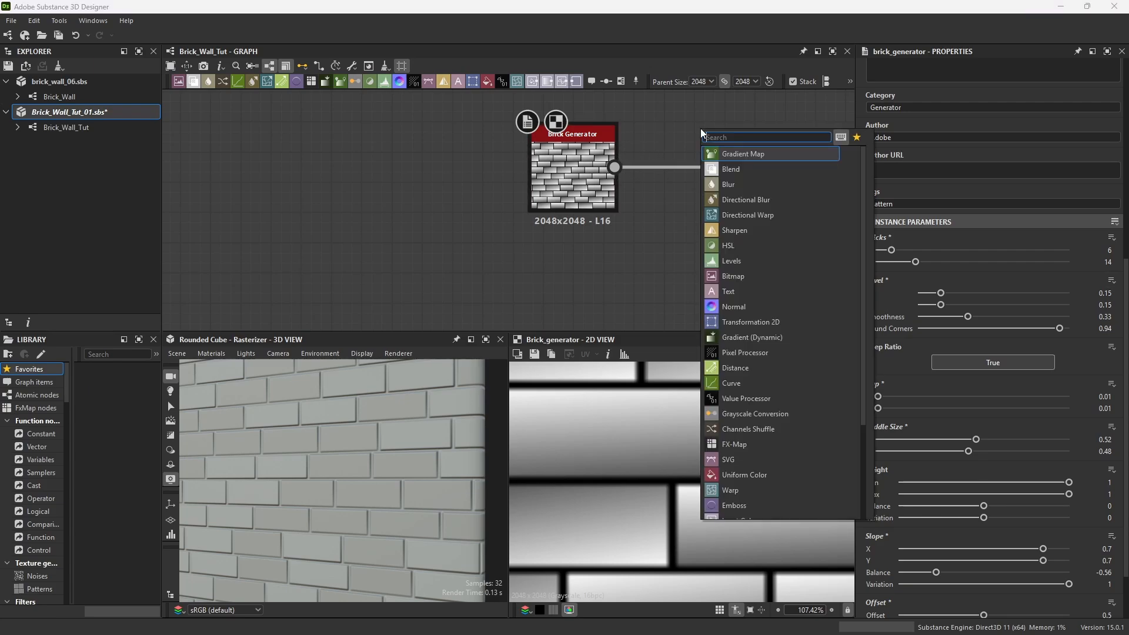
text(warp)
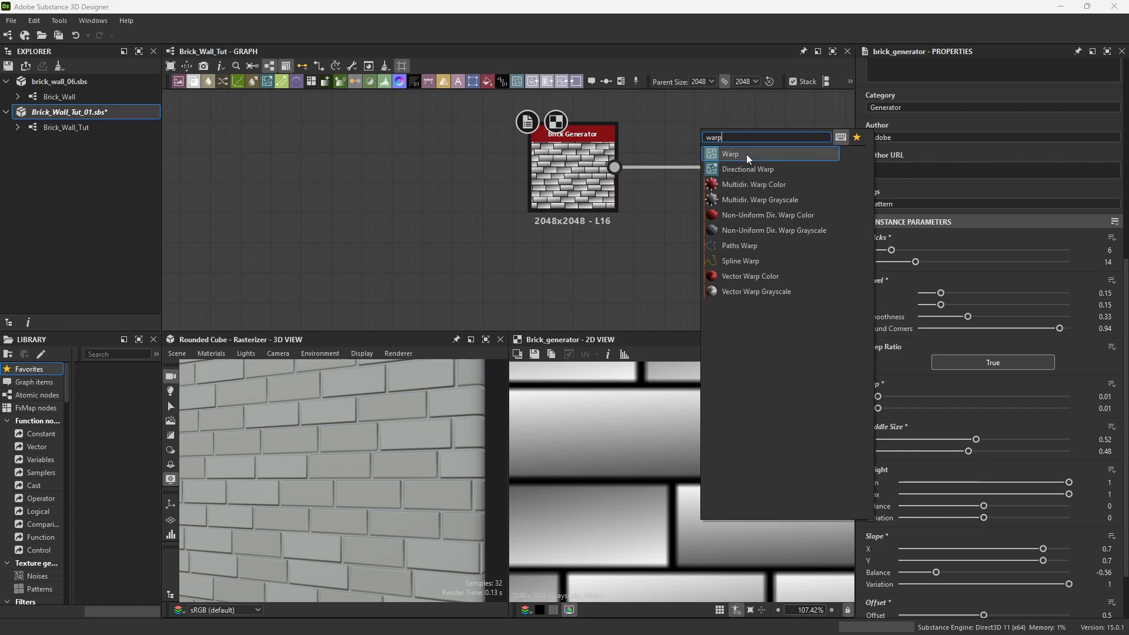
click(746, 154)
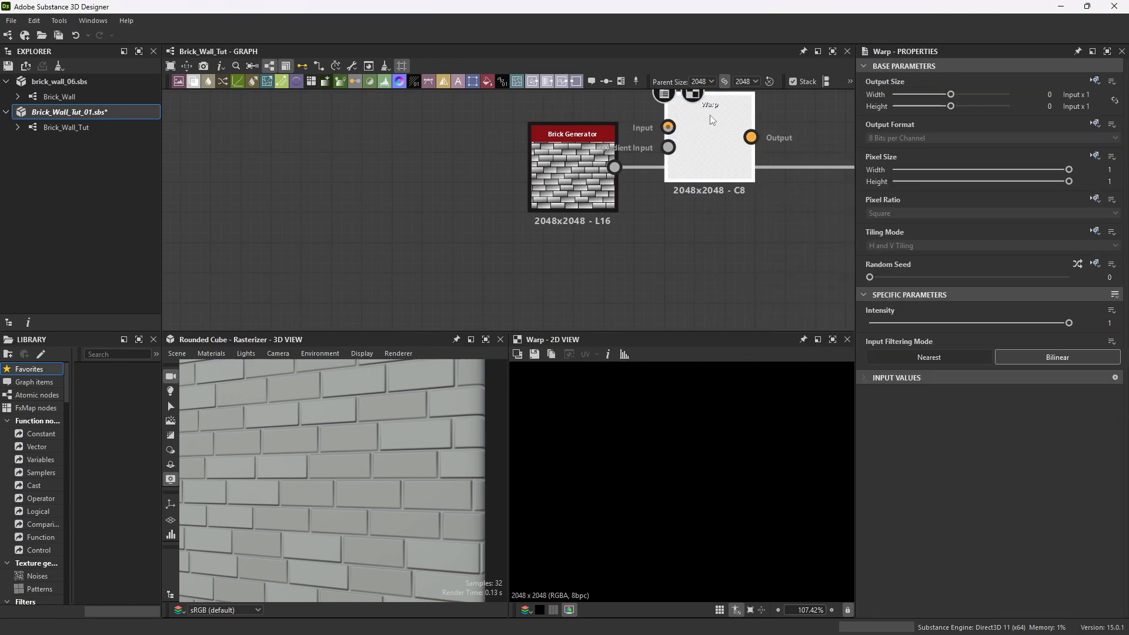
click(743, 142)
drag(614, 167, 725, 216)
scroll(653, 186, down, 2)
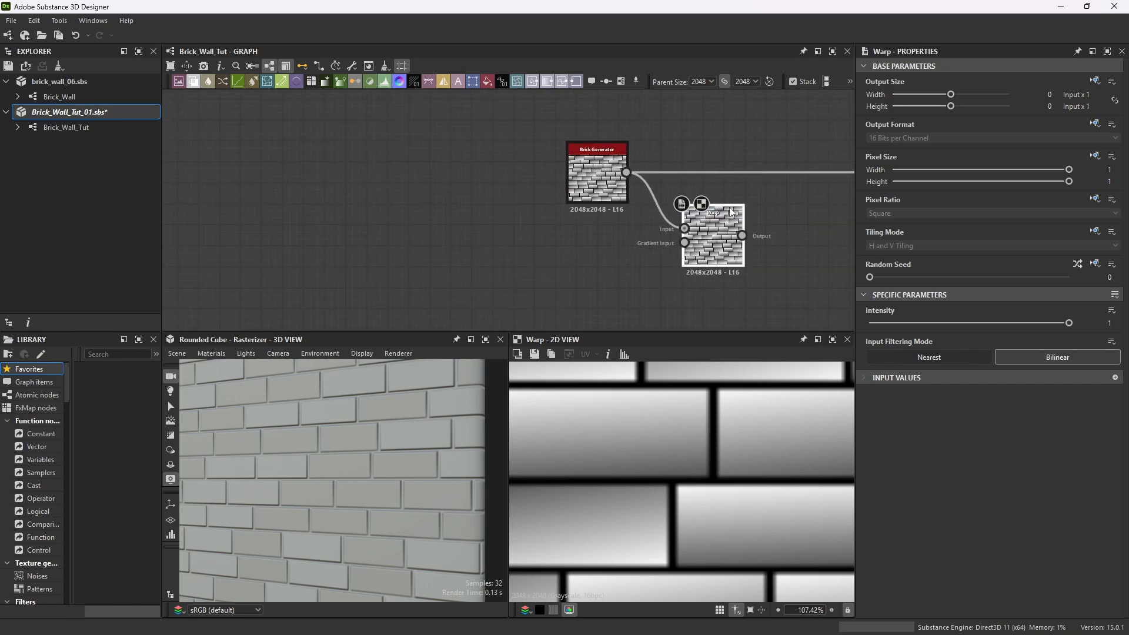
scroll(608, 247, down, 2)
scroll(608, 237, up, 2)
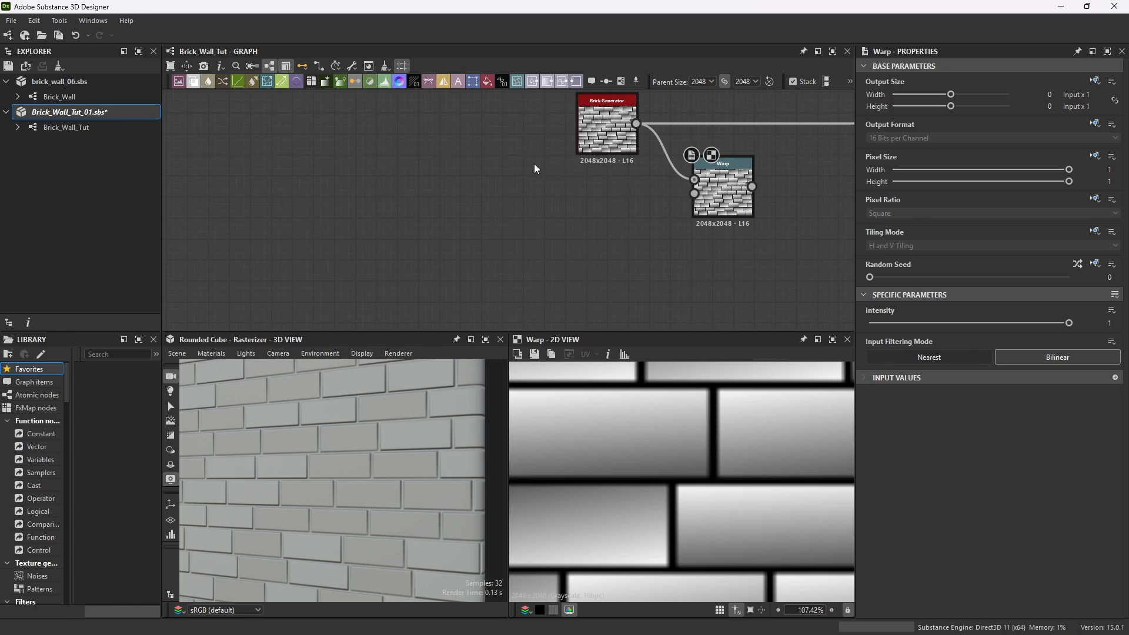
Add a Fractal Sum 4 node and connect it to the Warp's gradient input.
key(space)
text(fract)
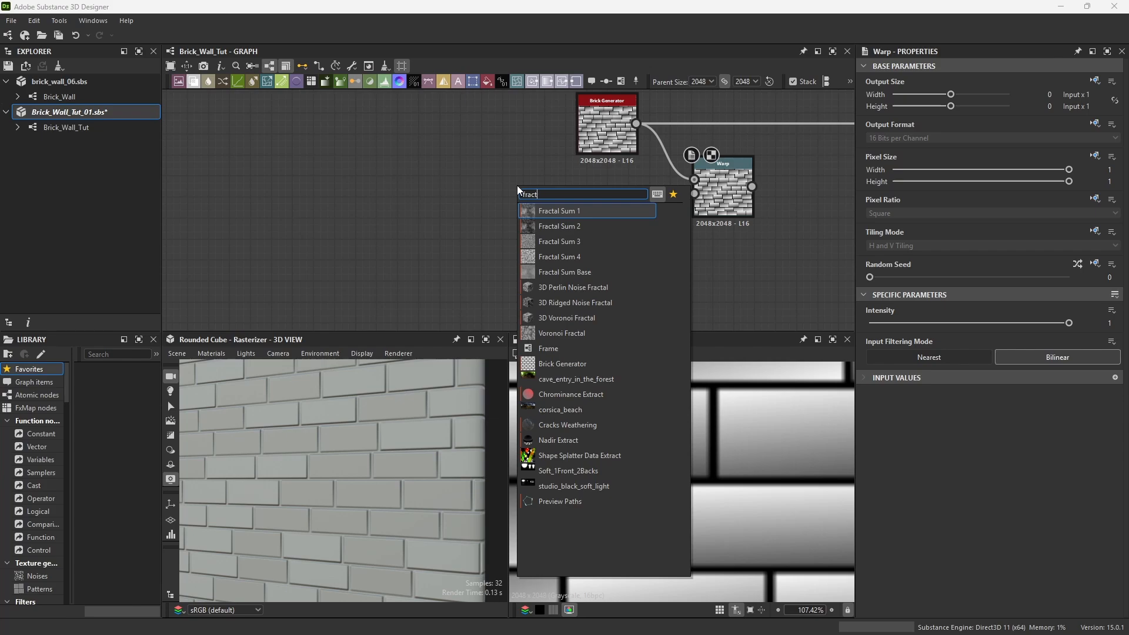
click(555, 256)
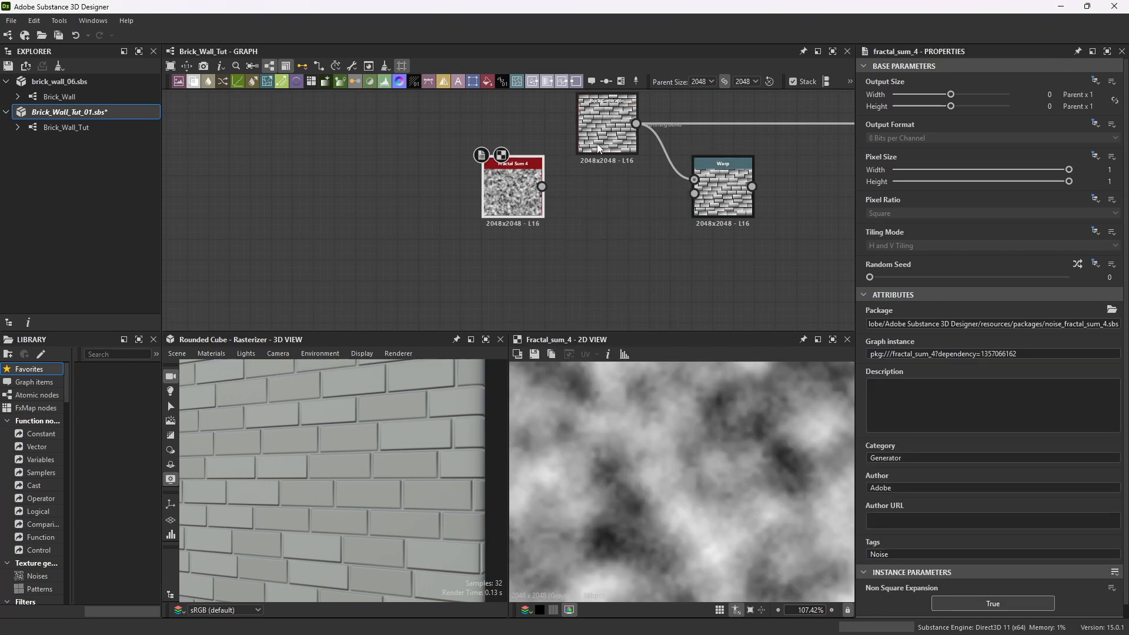
drag(542, 186, 695, 194)
Set the Warp node's intensity to 0.025.
double_click(738, 162)
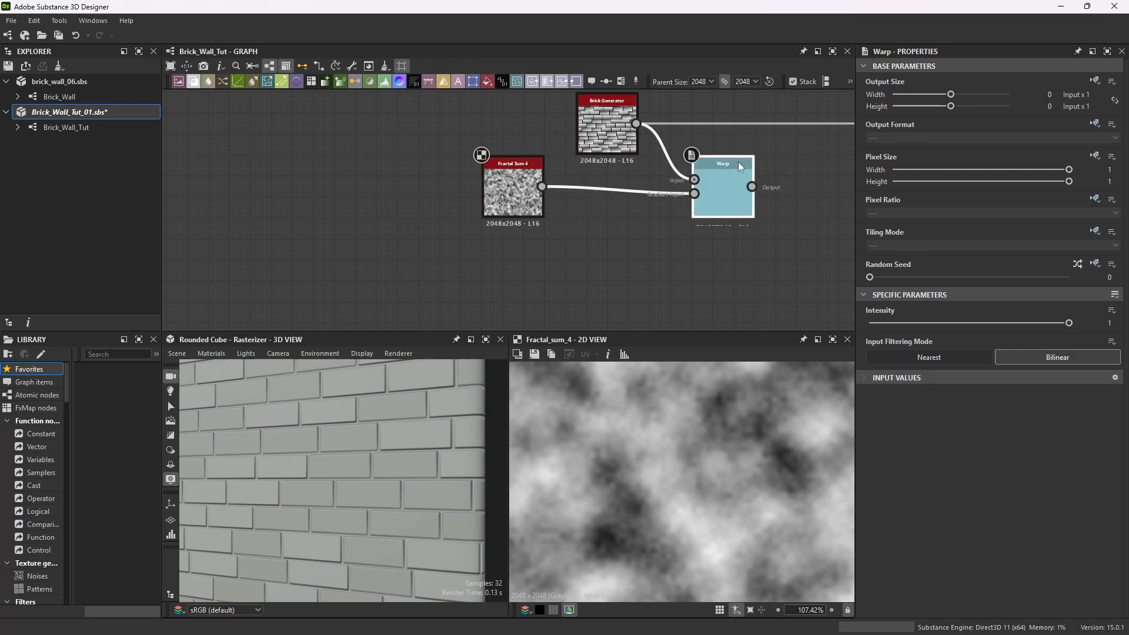
scroll(730, 504, up, 4)
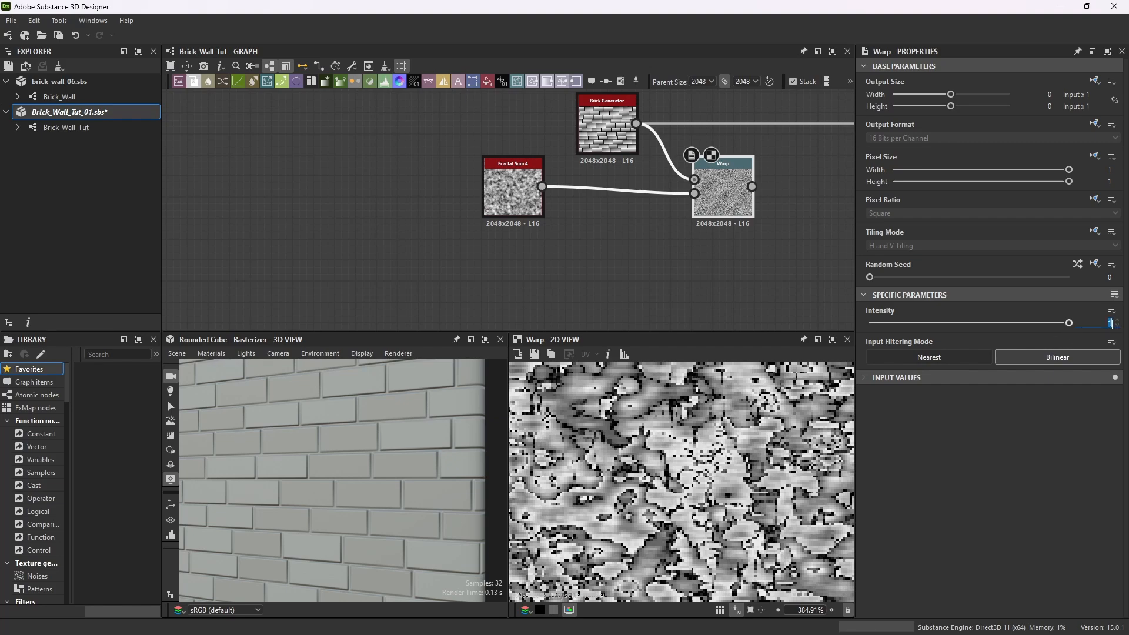
text(22)
text(5)
key(Return)
scroll(710, 155, up, 3)
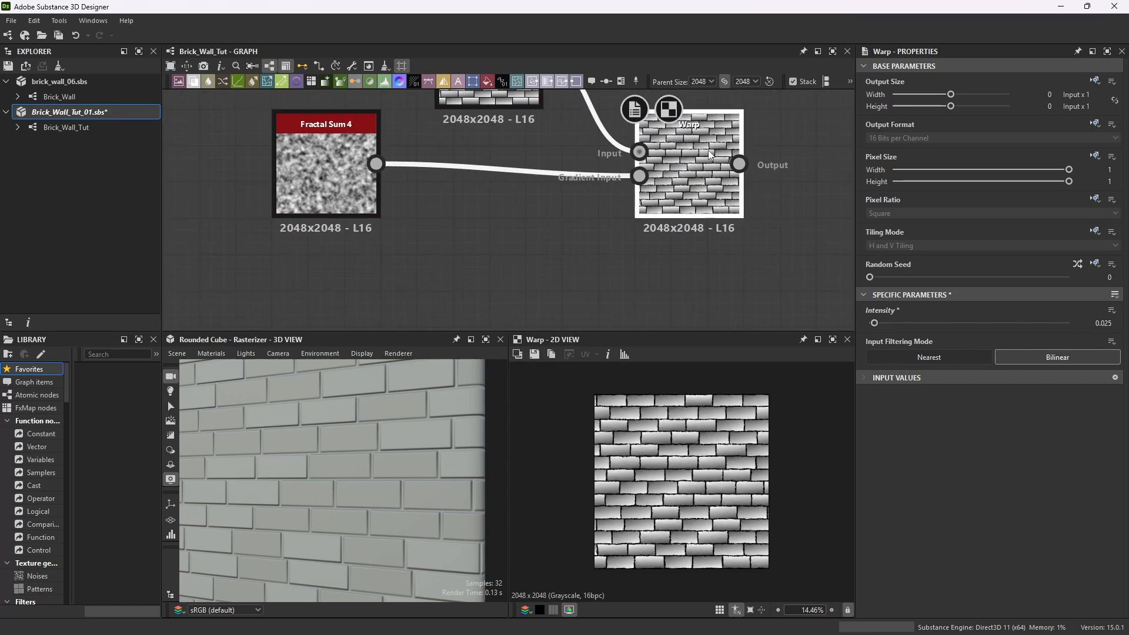
Connect the Warp output to the Normal node in place of the Brick Generator.
scroll(710, 155, down, 5)
scroll(651, 157, up, 3)
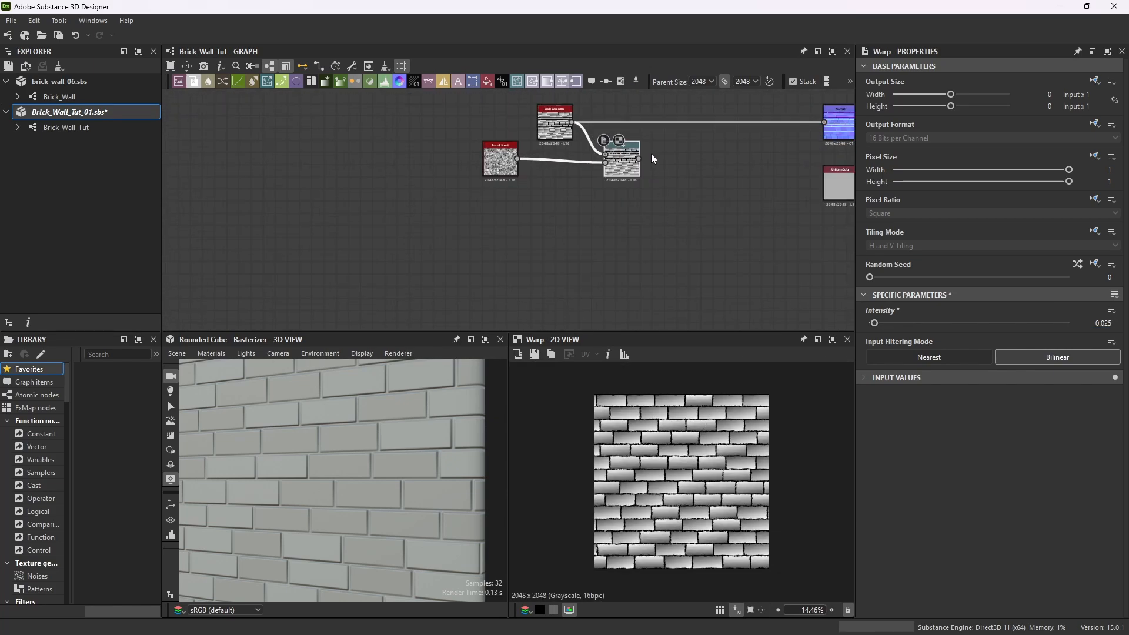
middle_drag(640, 164, 583, 164)
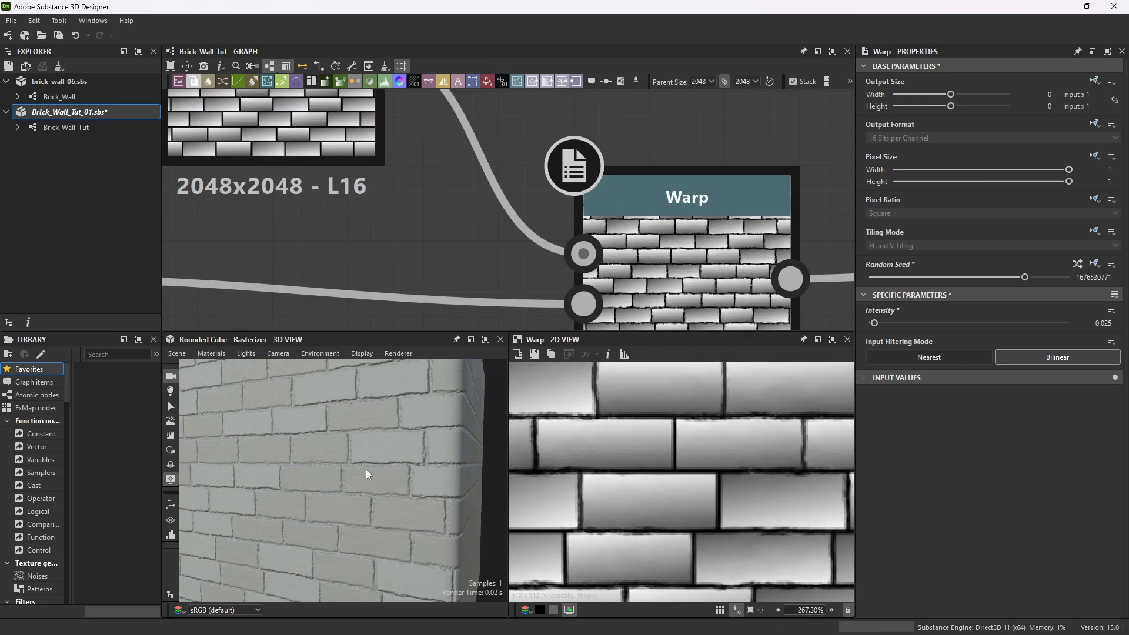
Inspect the warped brick material on the cube in the maximized 3D view.
drag(372, 489, 427, 465)
scroll(381, 464, up, 5)
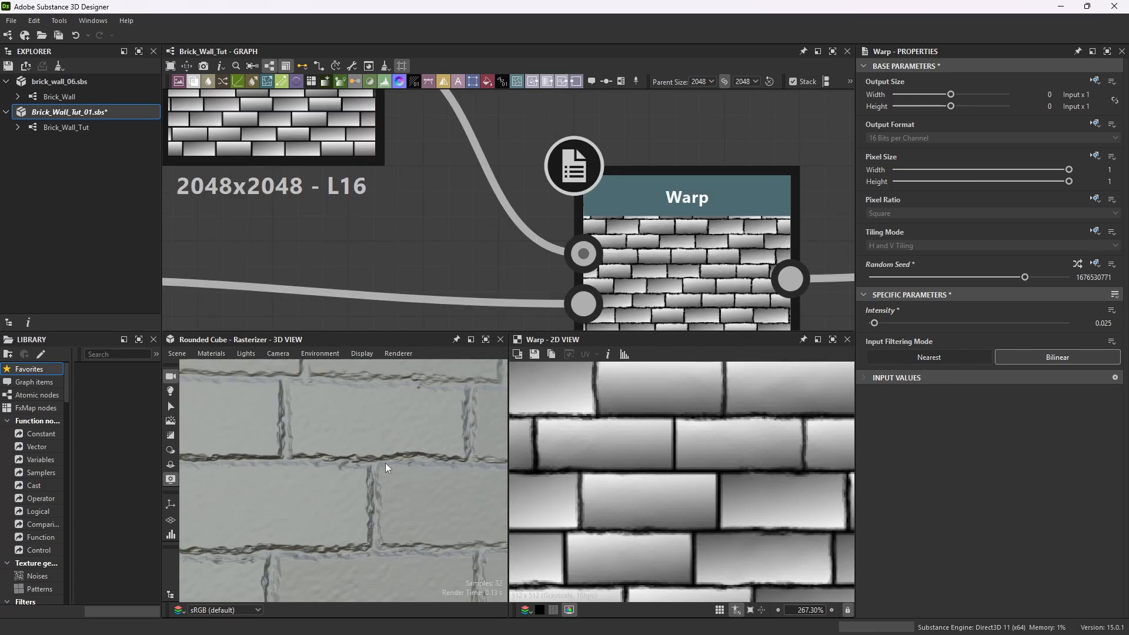
click(486, 339)
scroll(491, 354, down, 5)
drag(493, 352, 475, 369)
scroll(436, 346, down, 5)
scroll(521, 344, down, 5)
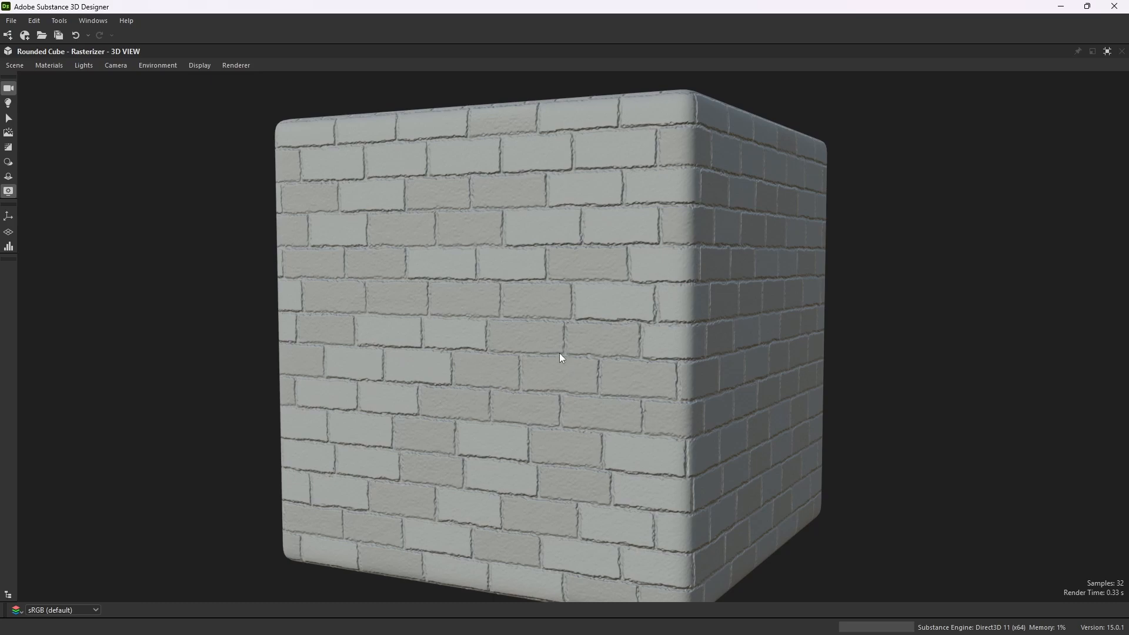
Restore the 3D view to the layout and examine the warped bricks closely in the 2D and 3D views.
click(1108, 52)
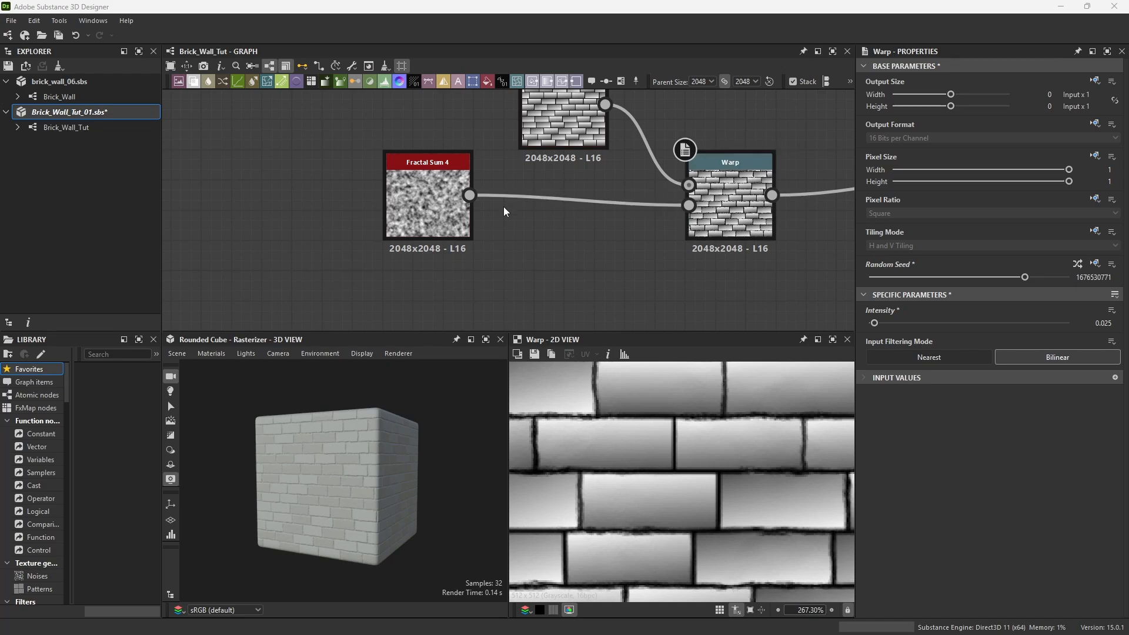
scroll(743, 268, up, 4)
scroll(747, 82, up, 1)
scroll(741, 238, down, 2)
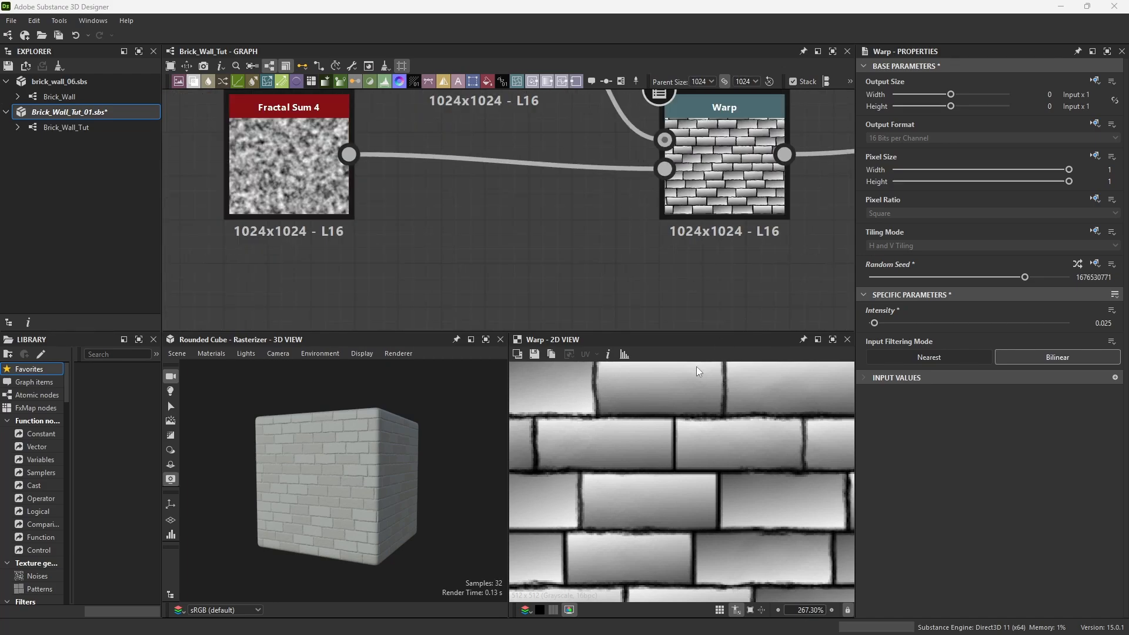
scroll(686, 488, up, 3)
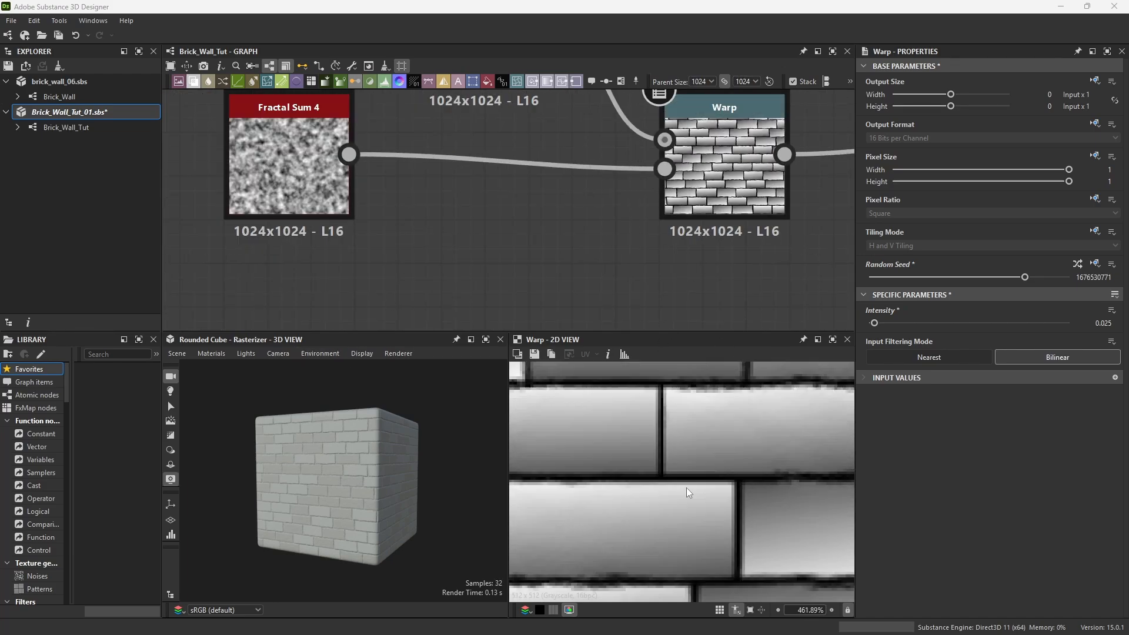
scroll(252, 514, up, 5)
drag(295, 469, 388, 461)
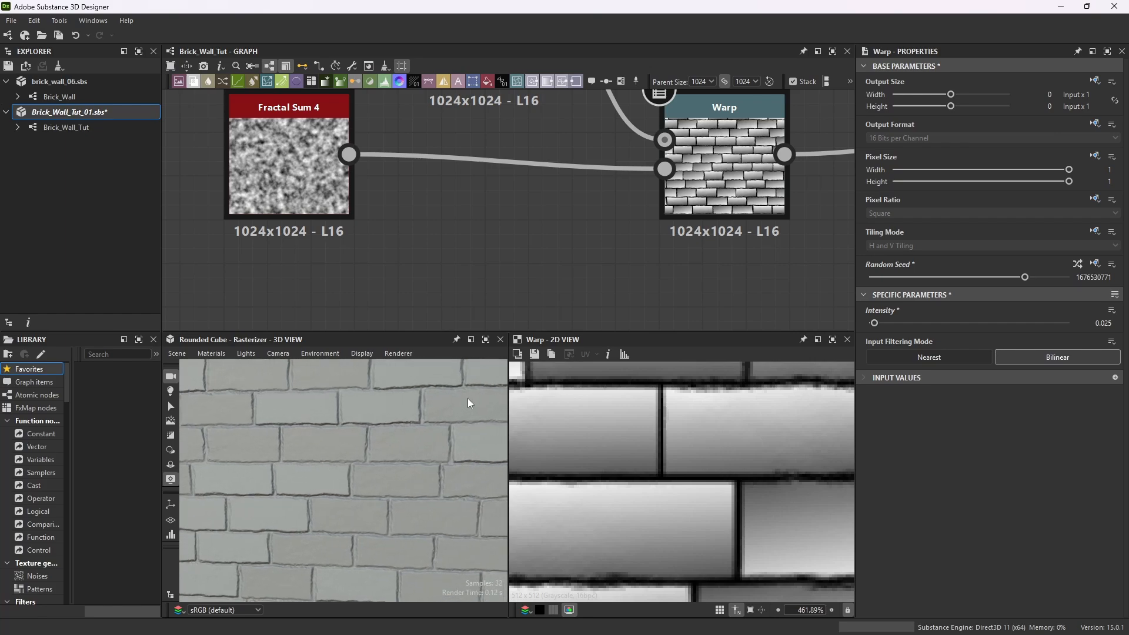
scroll(337, 432, down, 5)
drag(336, 433, 318, 432)
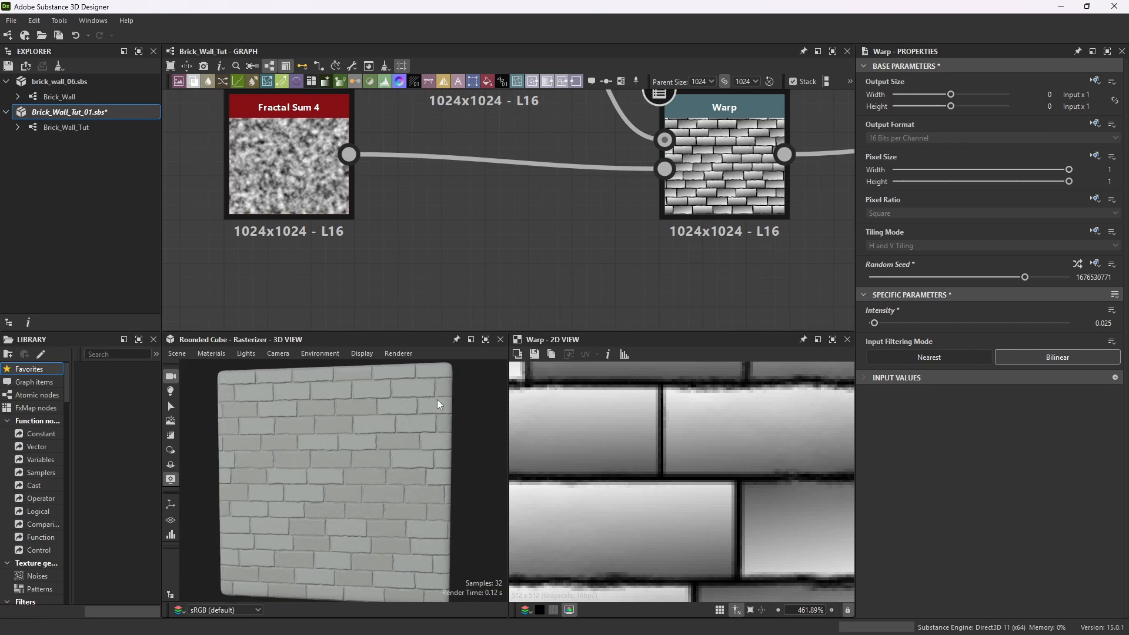
scroll(445, 245, down, 3)
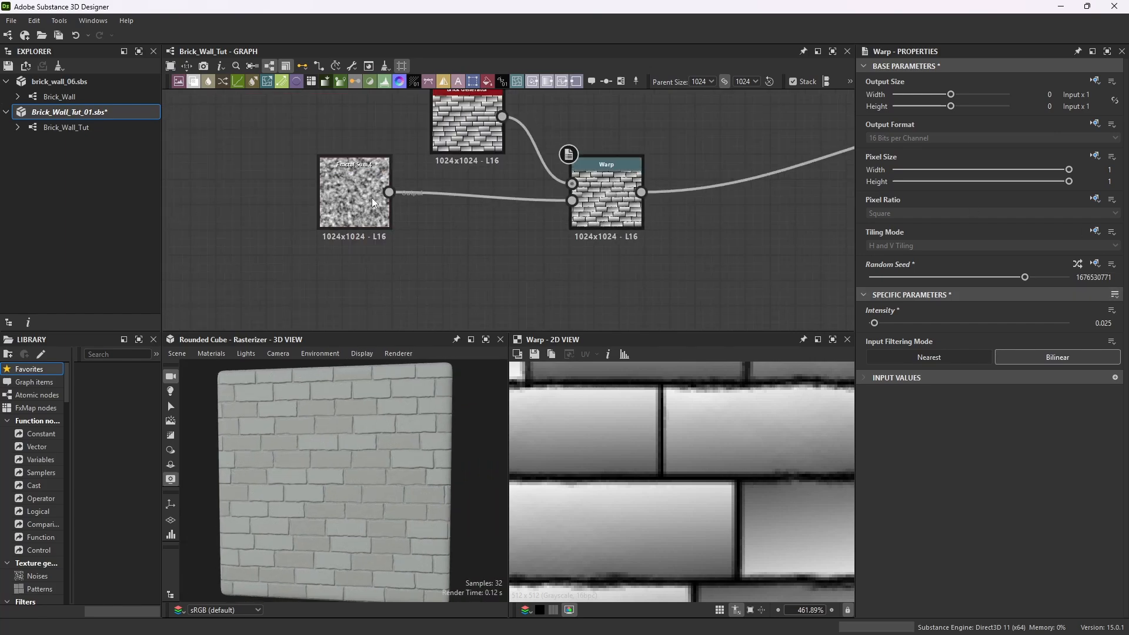
click(637, 162)
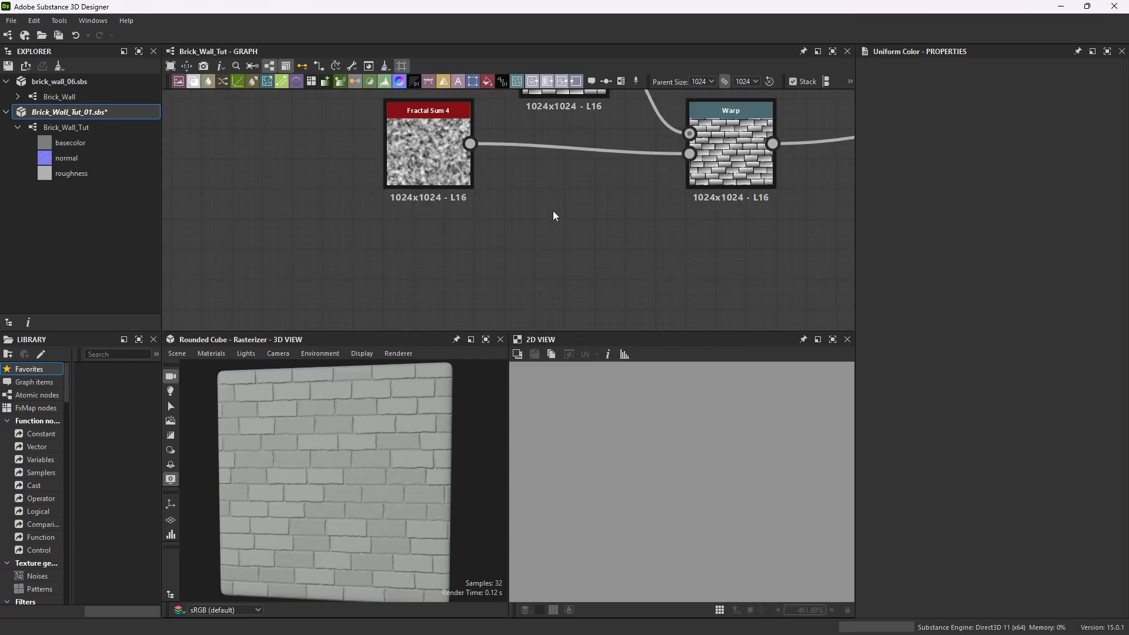
Add an Input Grayscale node and place it below the Fractal Sum 4 node.
key(space)
text(in)
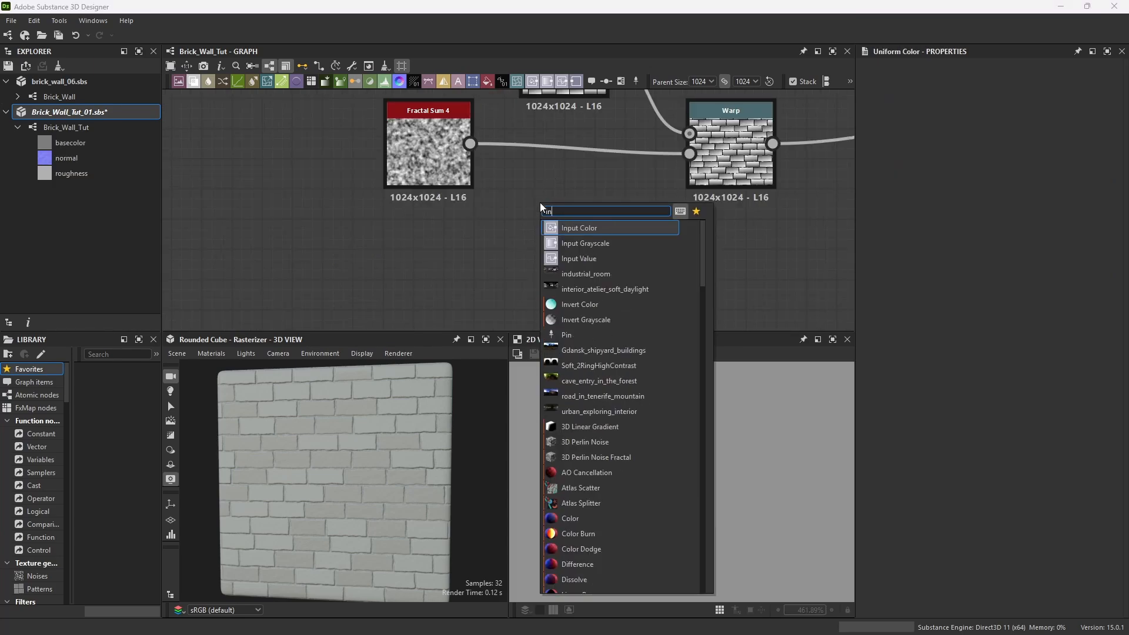
text(pu)
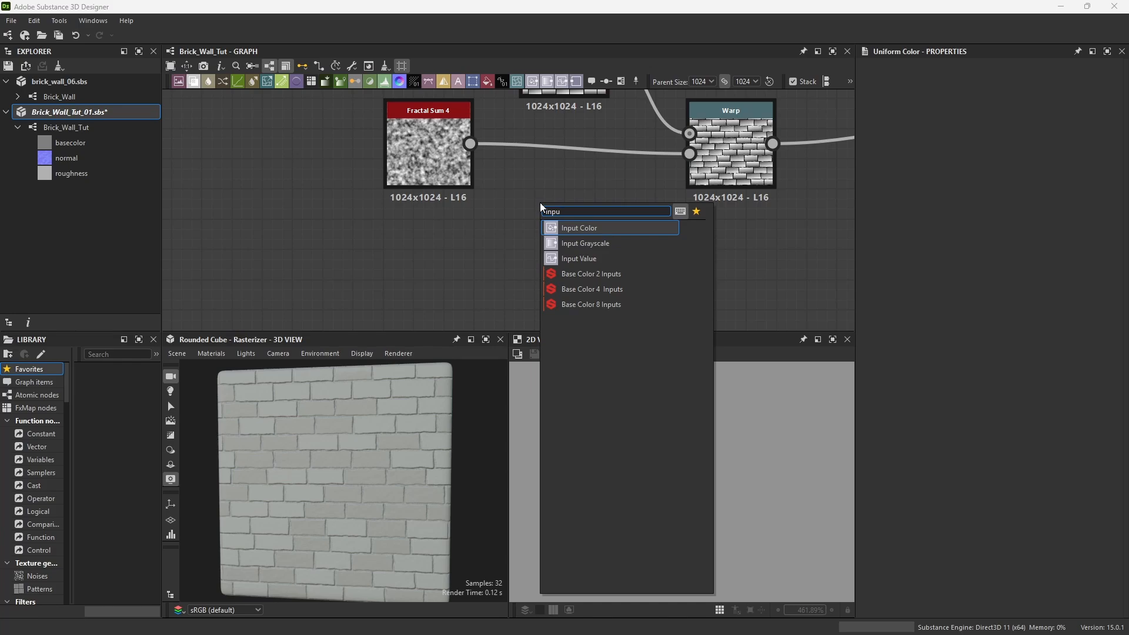
click(588, 243)
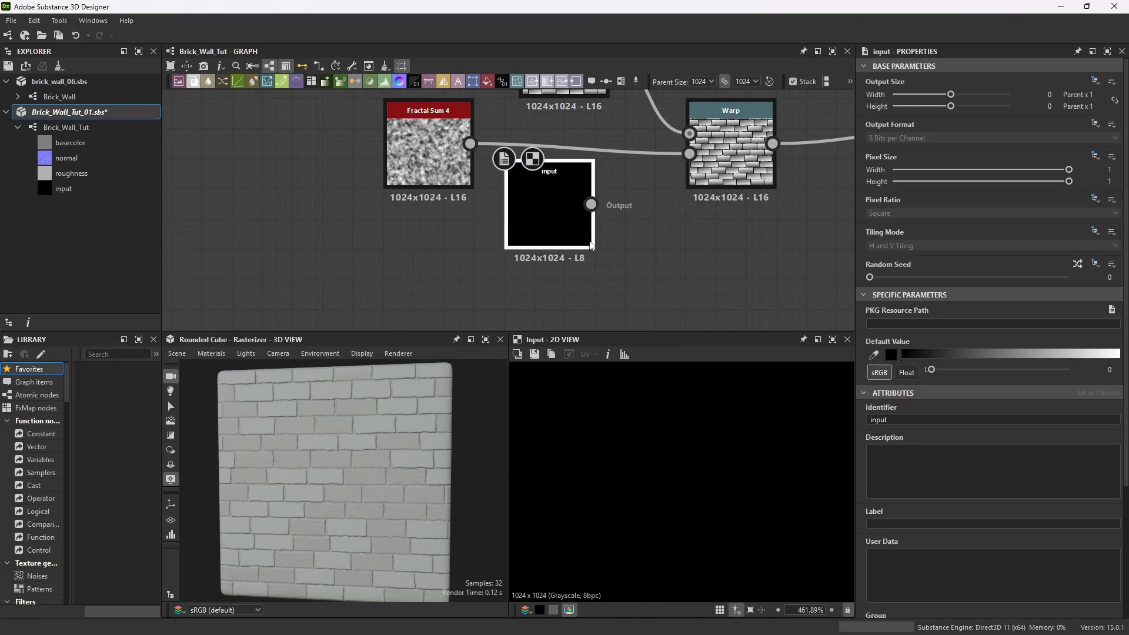
drag(559, 171, 441, 230)
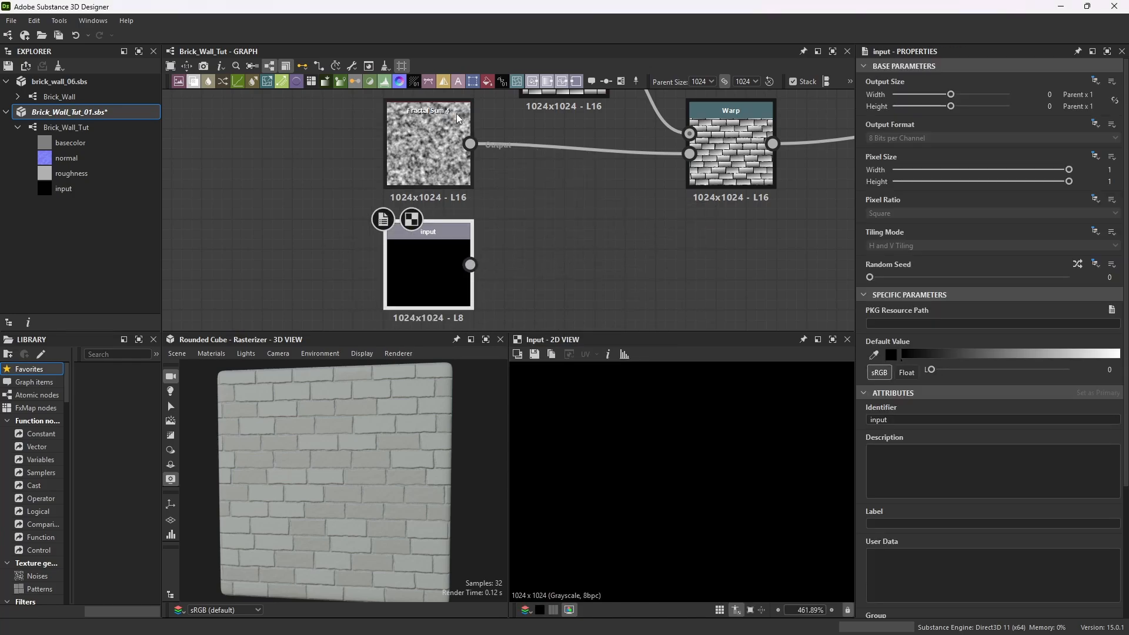
Set the input node's default value to a mid gray of 113.
scroll(514, 183, up, 1)
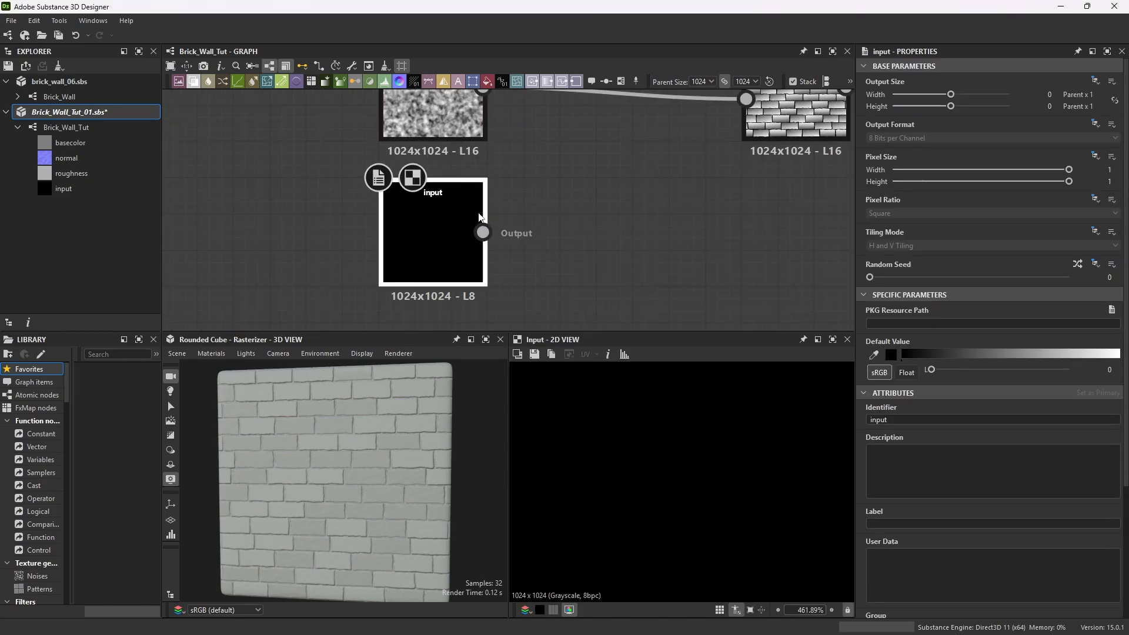
click(891, 354)
drag(701, 237, 635, 266)
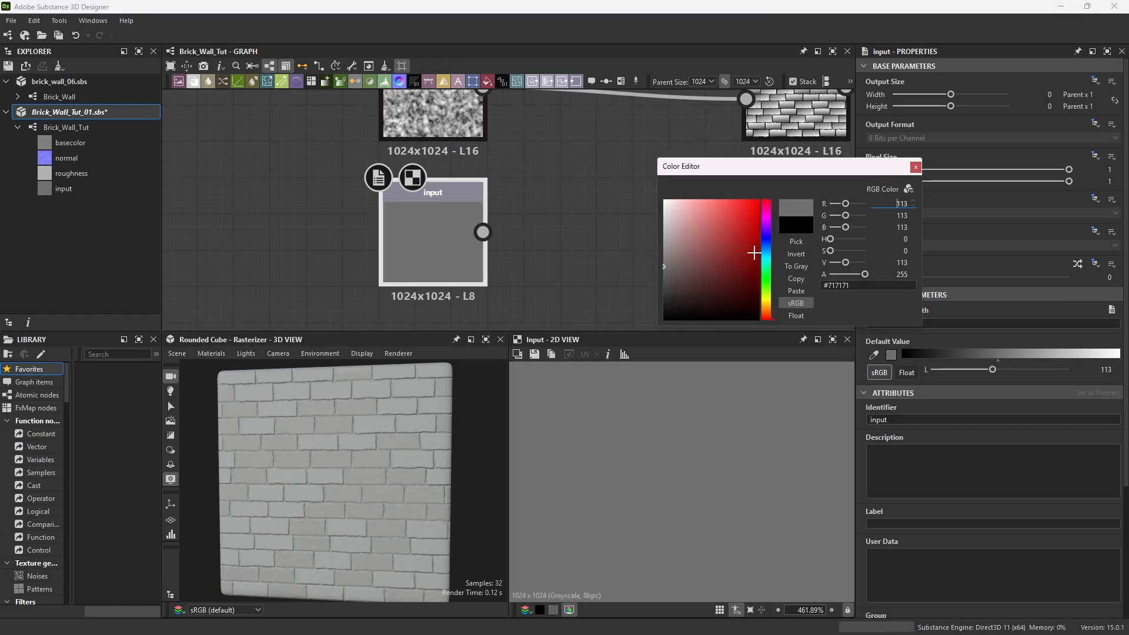
click(916, 167)
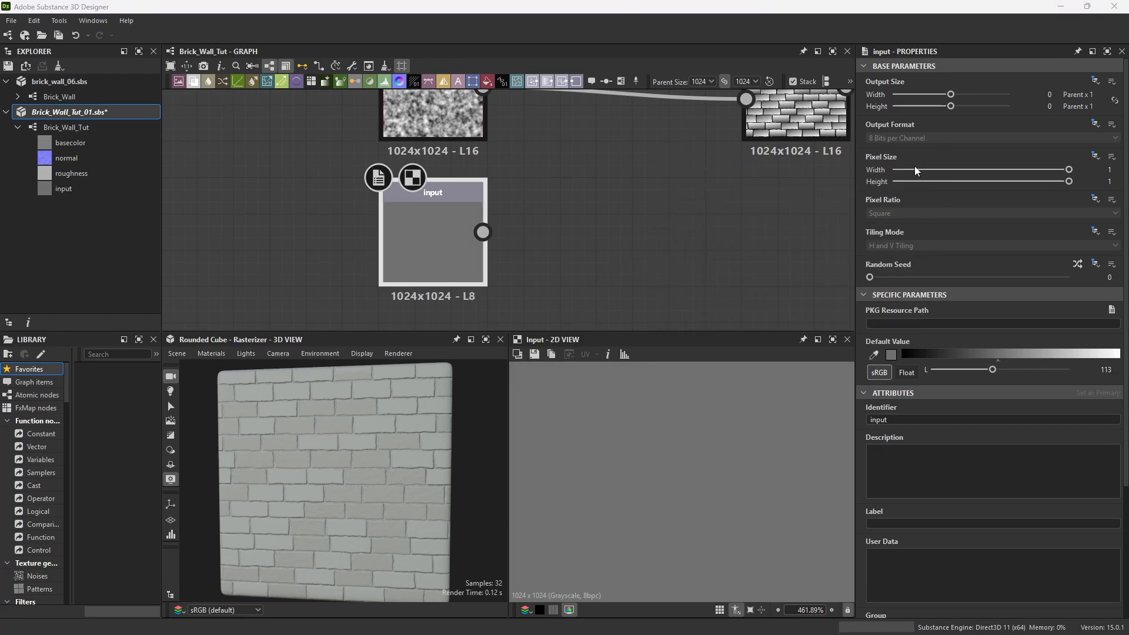
Add a Blend node and connect the Fractal Sum 4 and the input node into it.
scroll(606, 209, down, 1)
key(space)
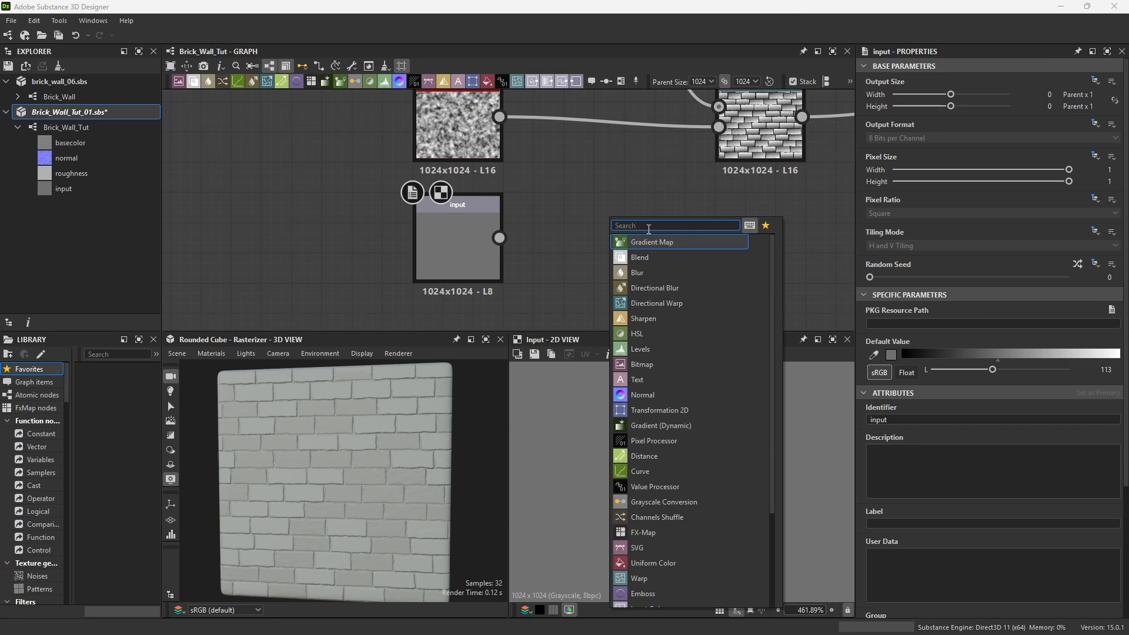
text(blend)
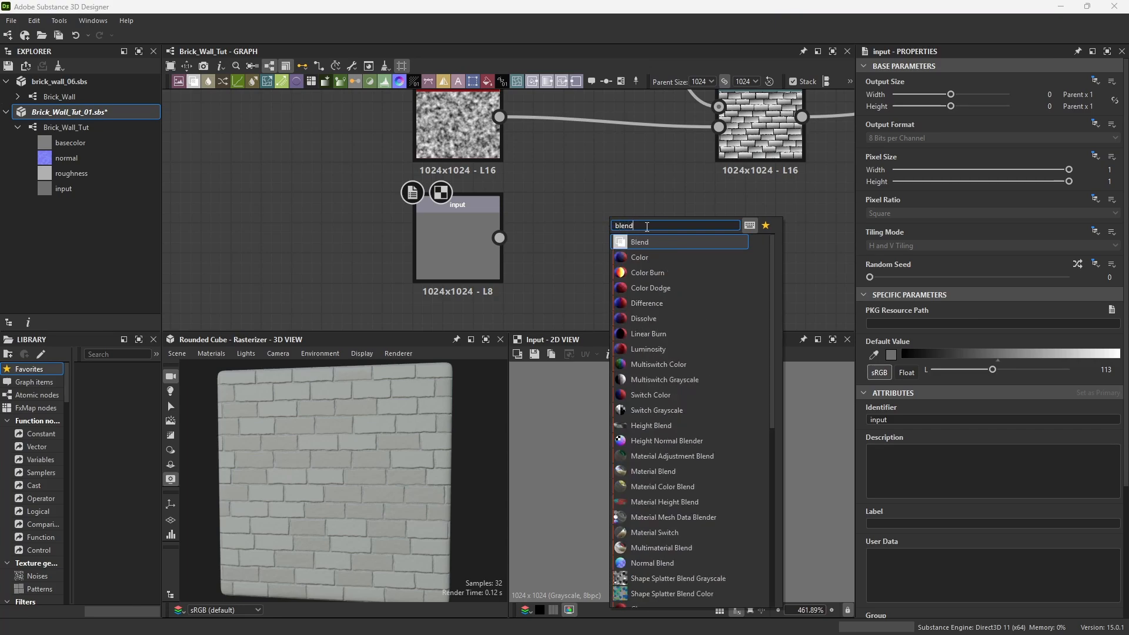
click(641, 242)
scroll(590, 236, down, 1)
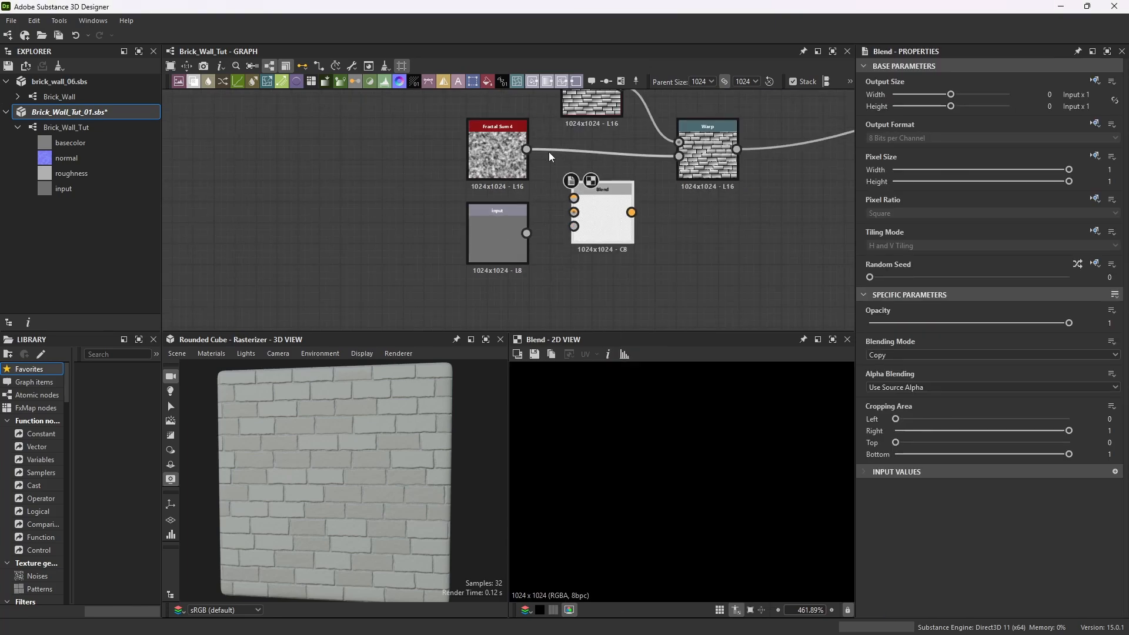
drag(527, 149, 574, 198)
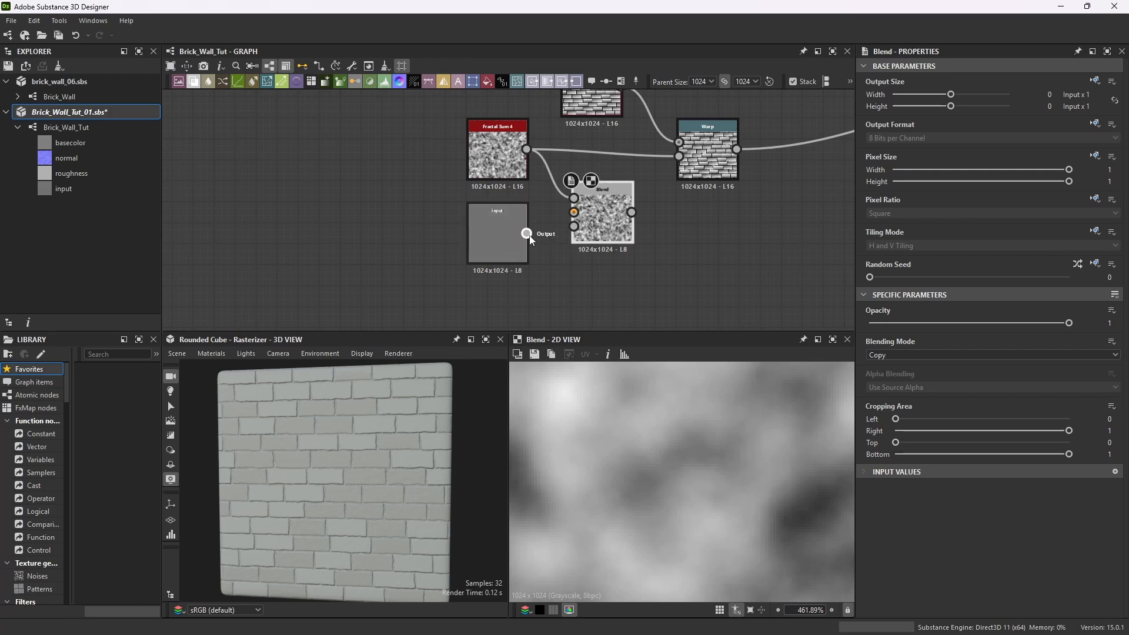
drag(528, 235, 574, 213)
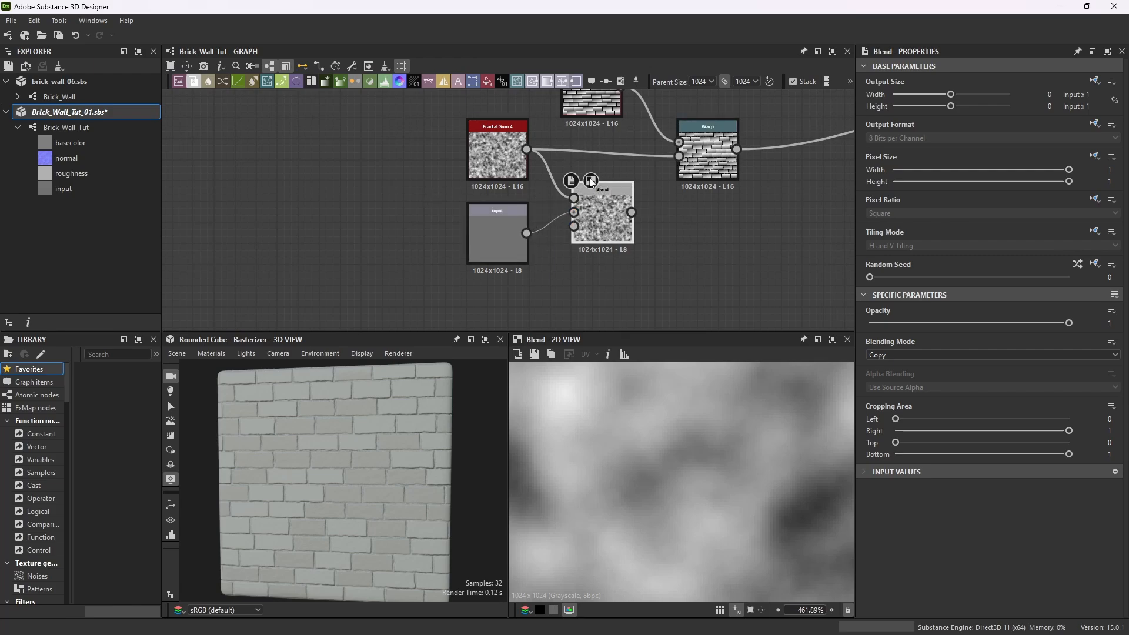
Add a Voronoi Fractal node and place it below the input node.
scroll(651, 199, up, 3)
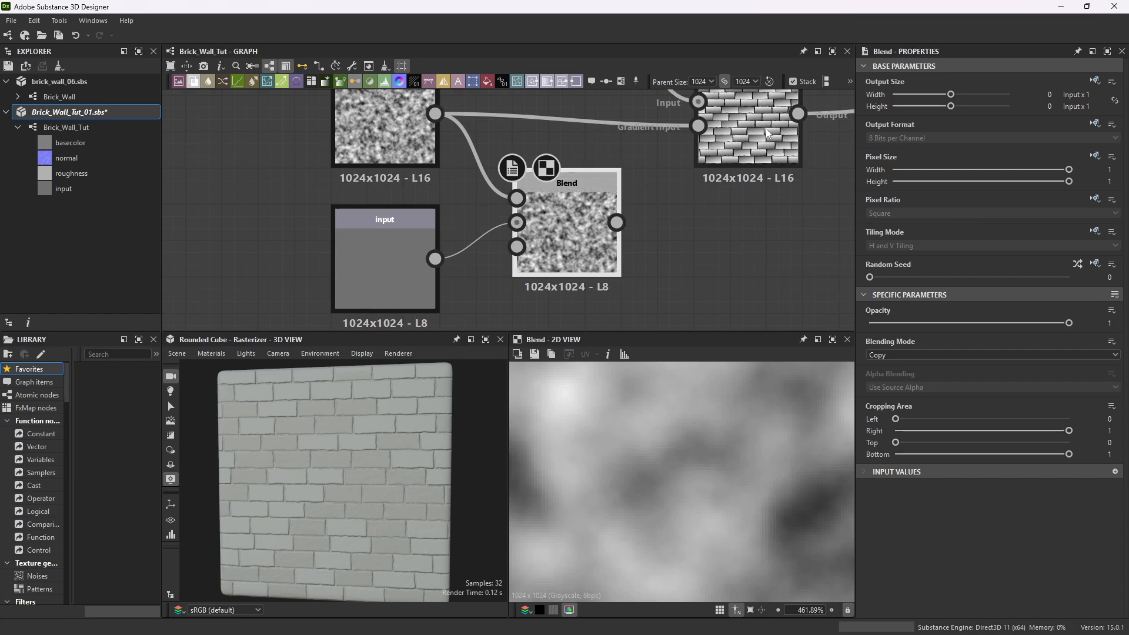
scroll(725, 194, down, 3)
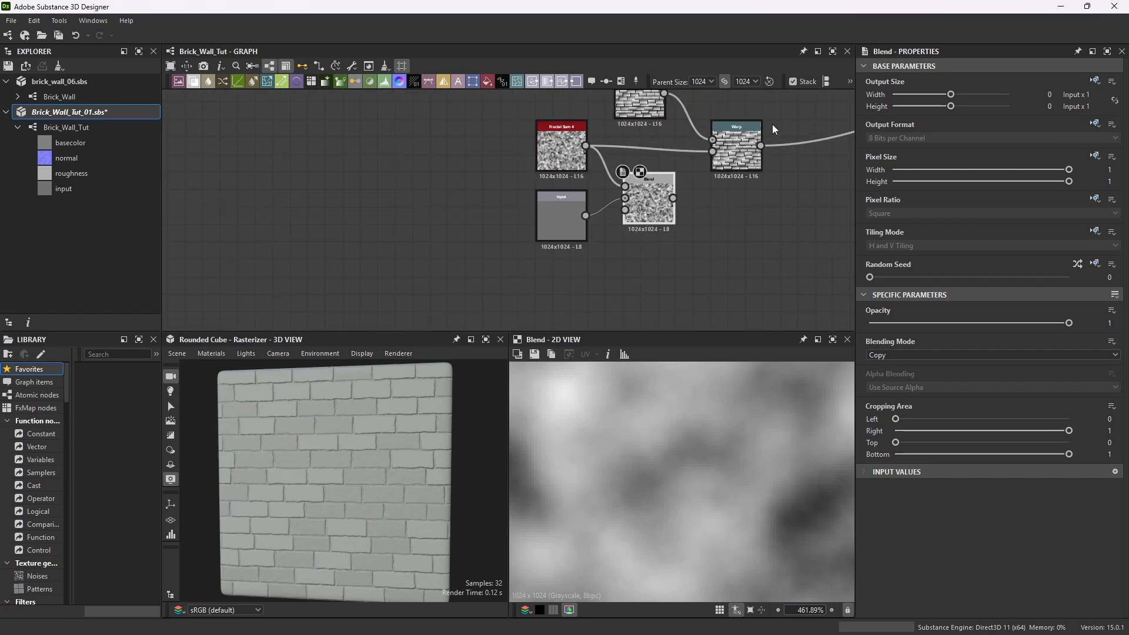
middle_drag(630, 240, 629, 230)
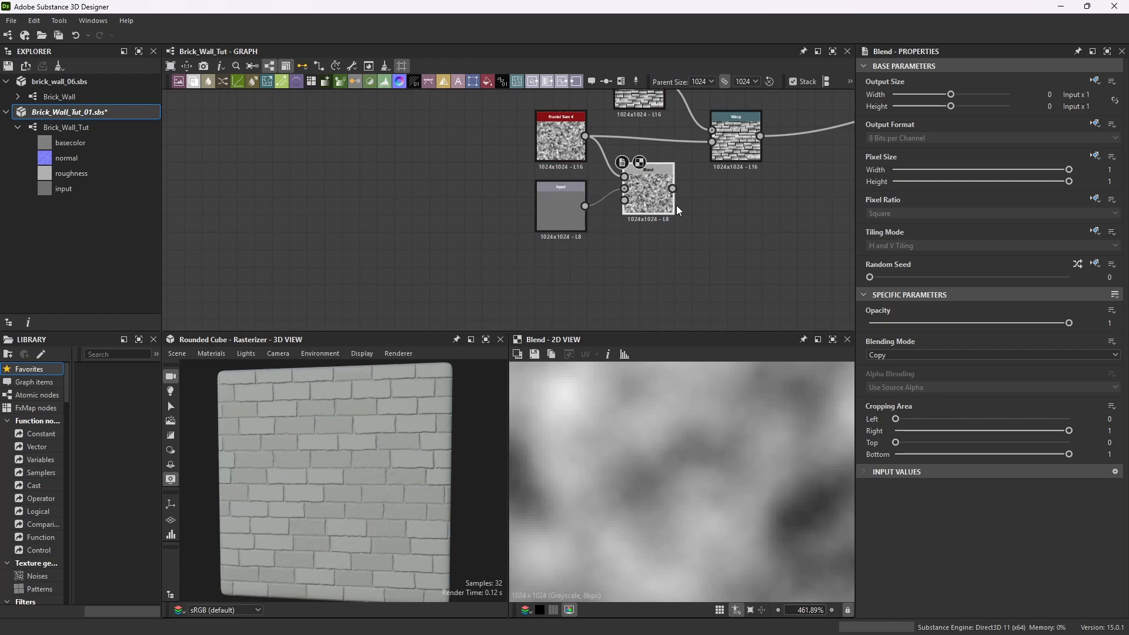
key(space)
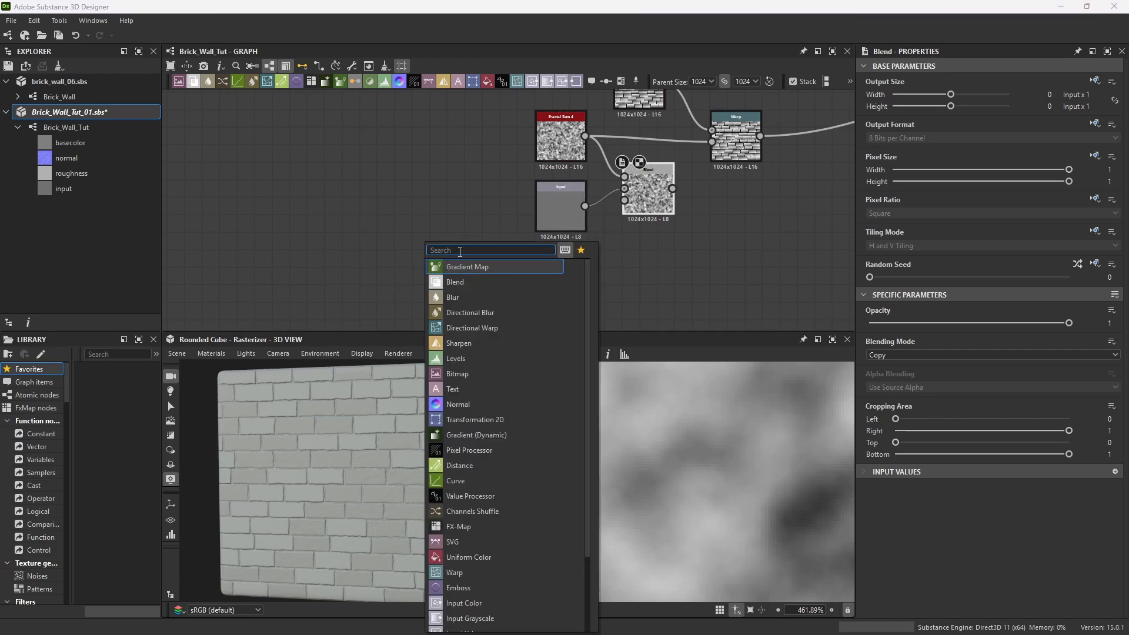
text(voroni)
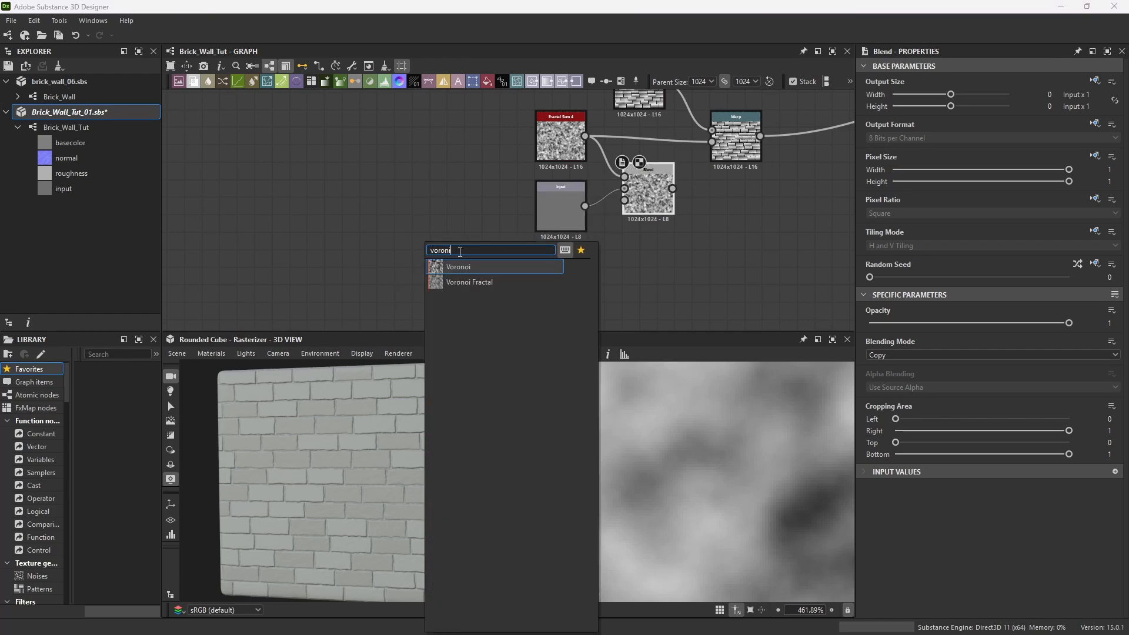
click(458, 279)
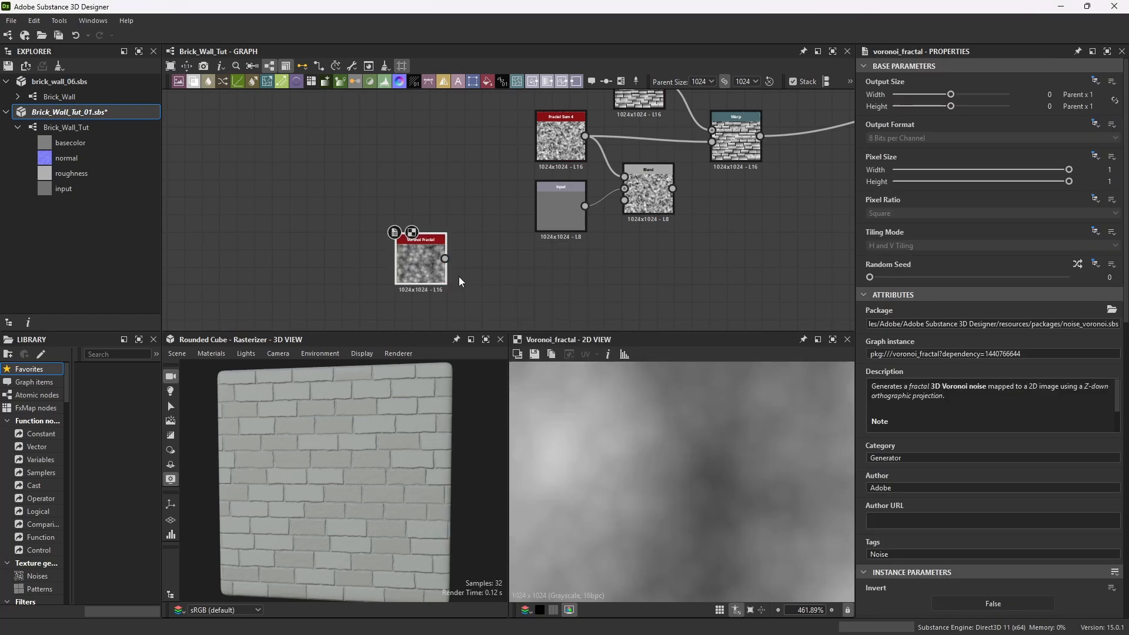
drag(431, 237, 501, 263)
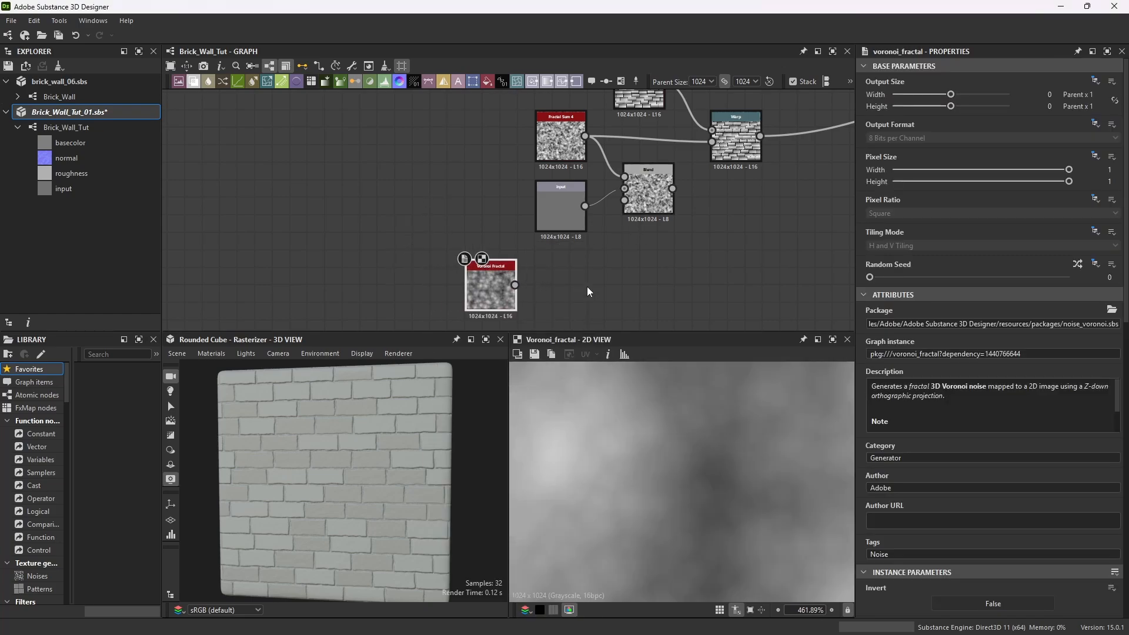
Add a Blur node and connect the Voronoi Fractal output to its input.
key(space)
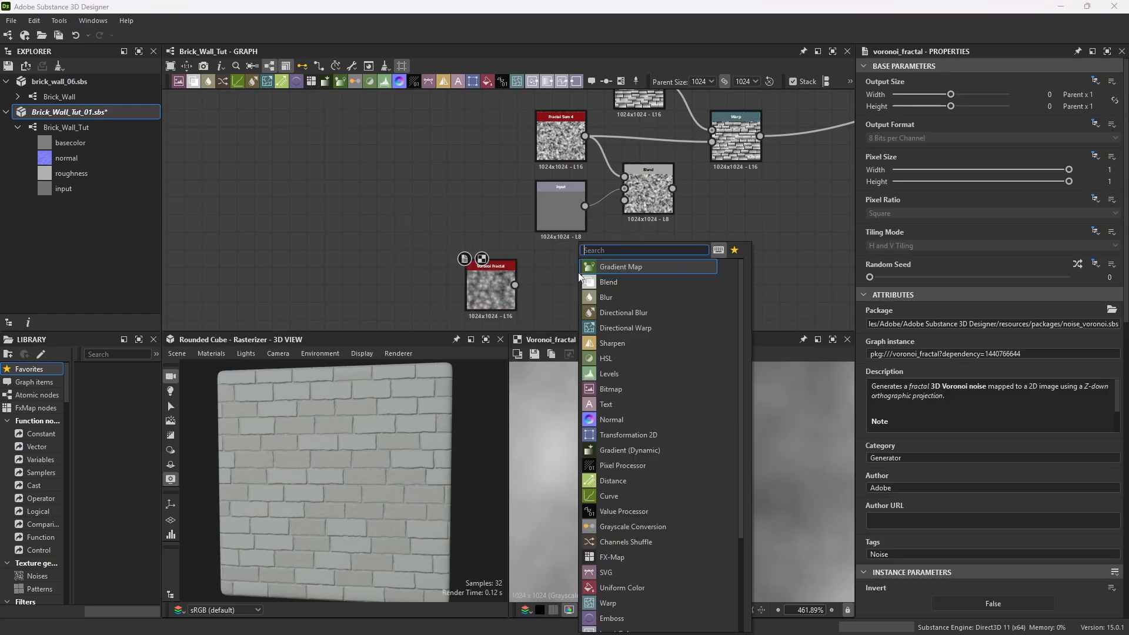
text(blur)
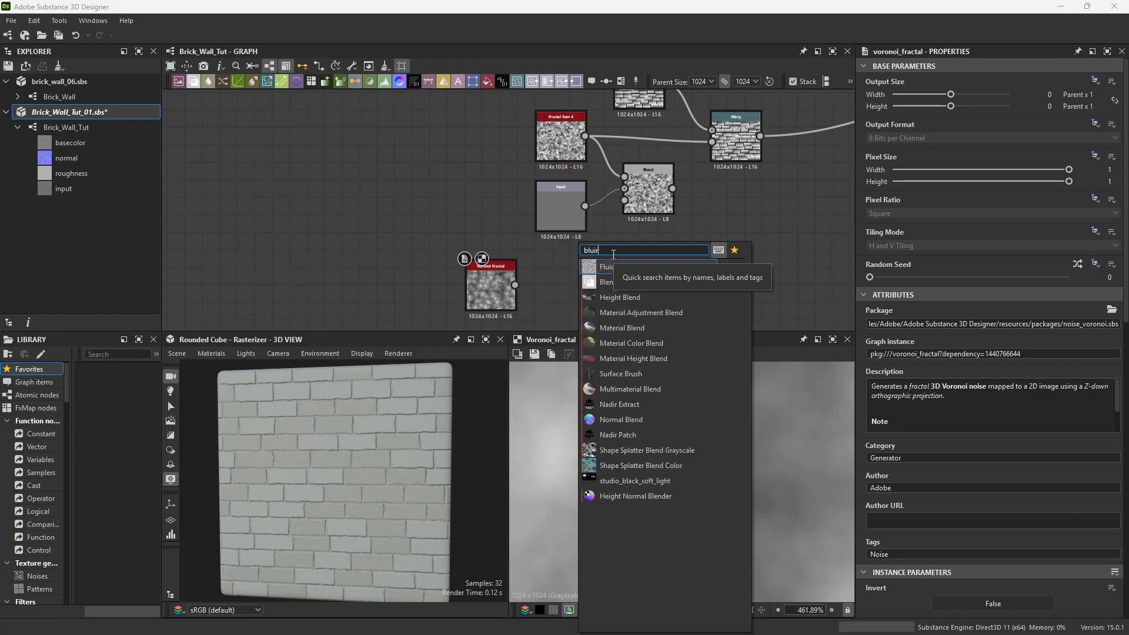
key(Return)
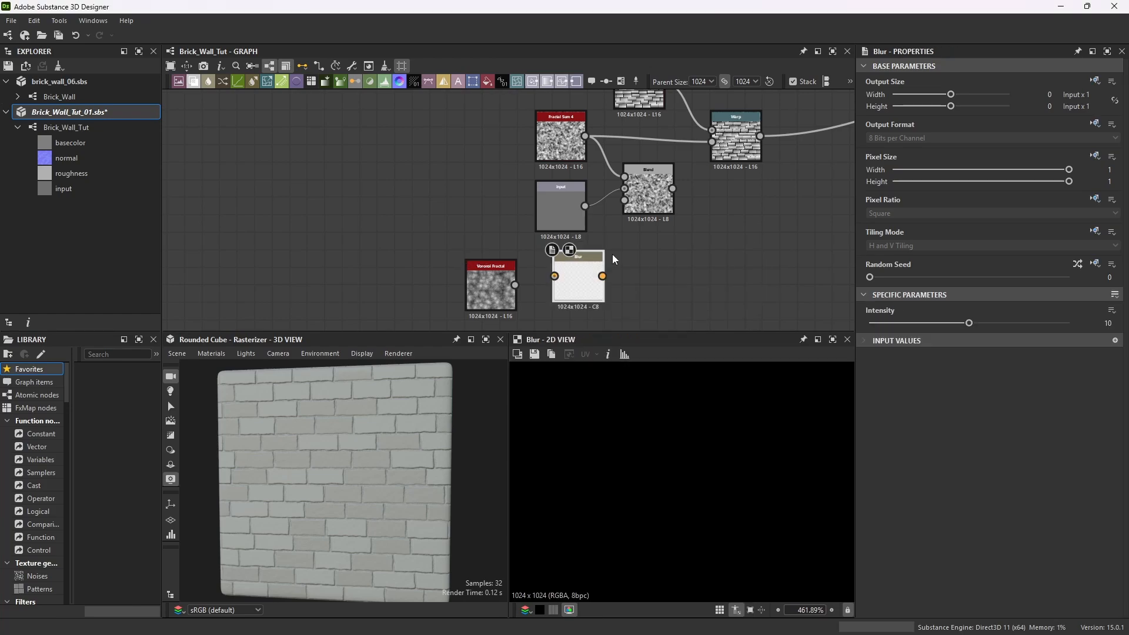
drag(515, 284, 555, 276)
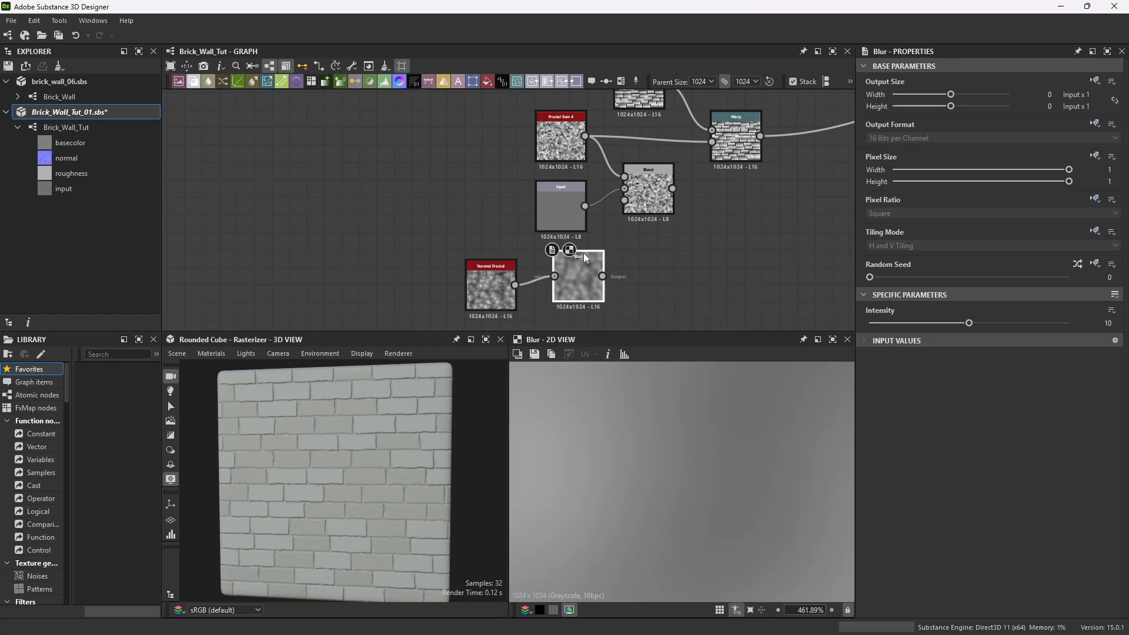
Set the Voronoi Fractal's scale to 7.5.
click(501, 263)
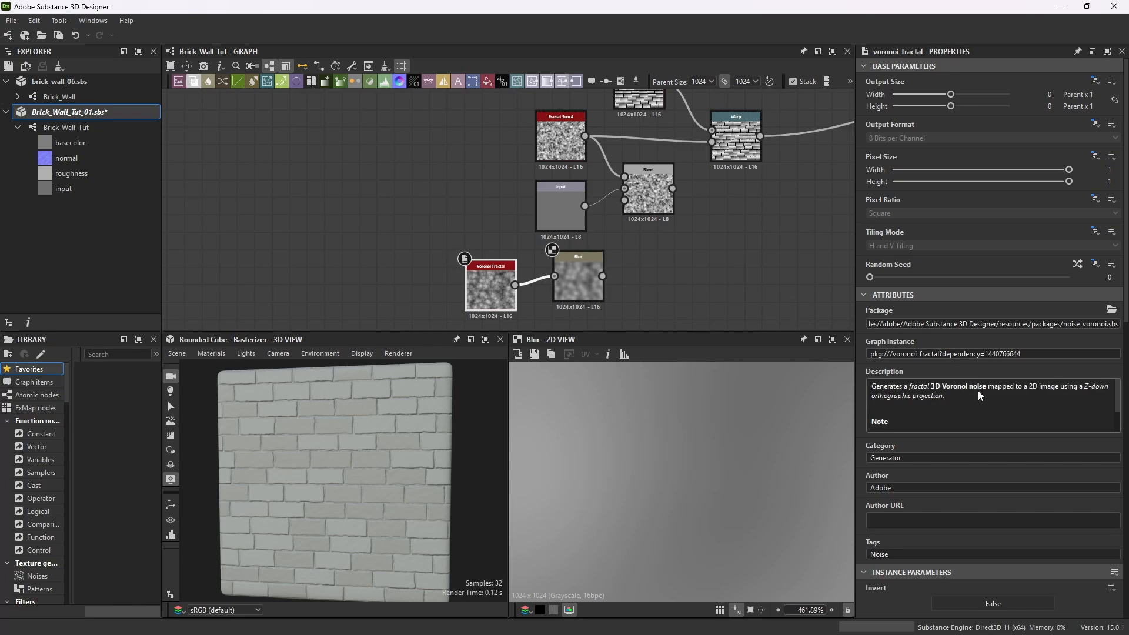
scroll(976, 405, down, 3)
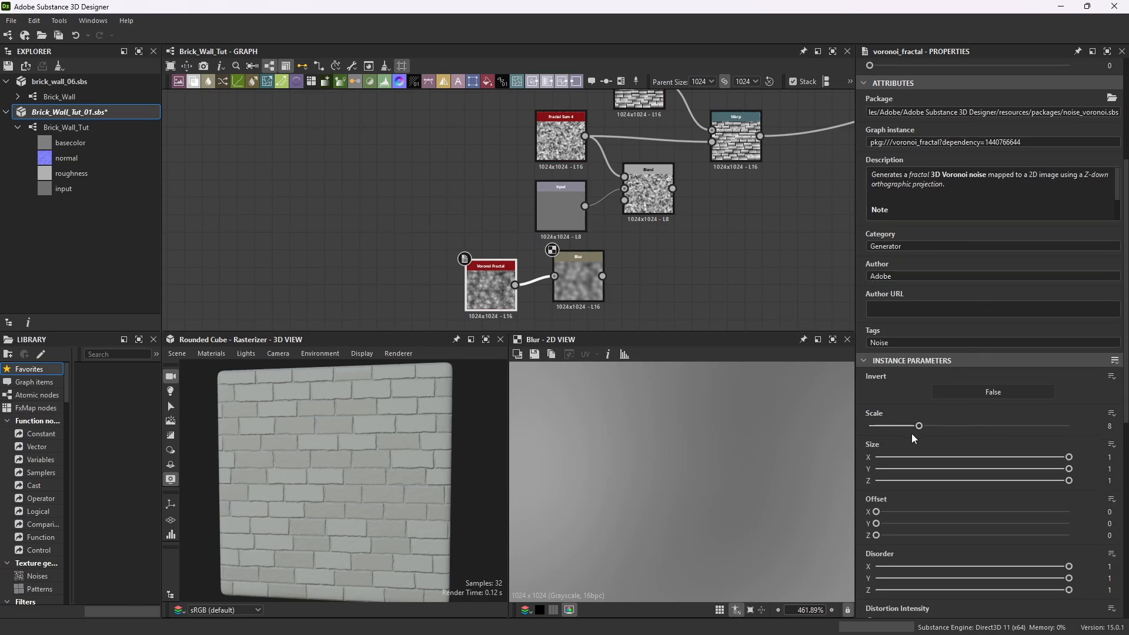
click(1110, 427)
key(Return)
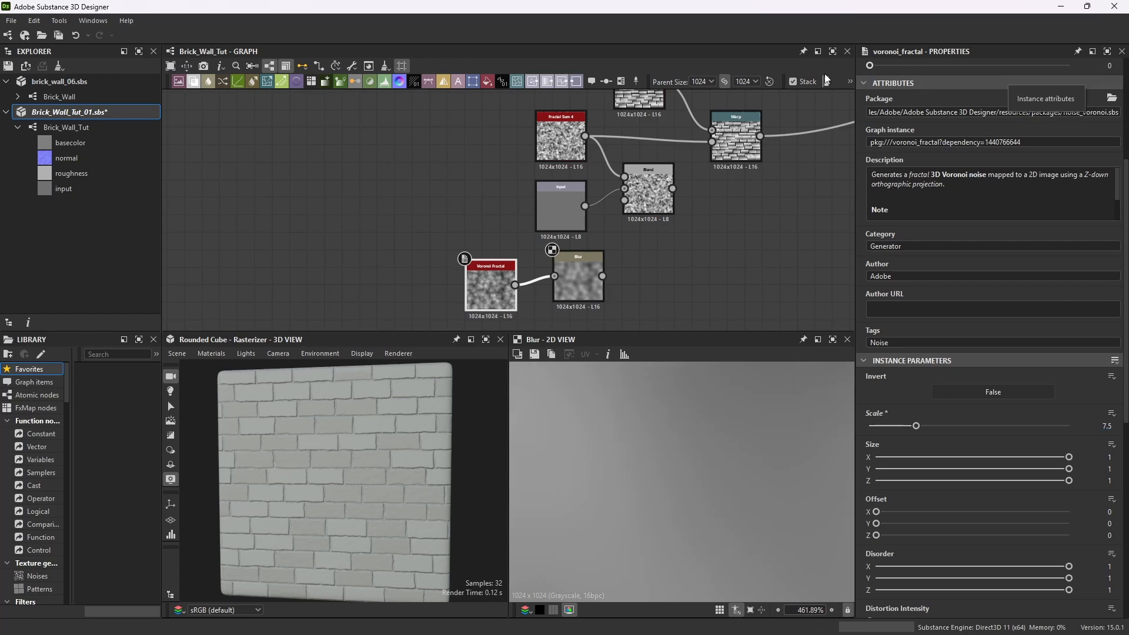
Nudge the Voronoi Fractal node into place beside the Blur node.
drag(494, 268, 506, 259)
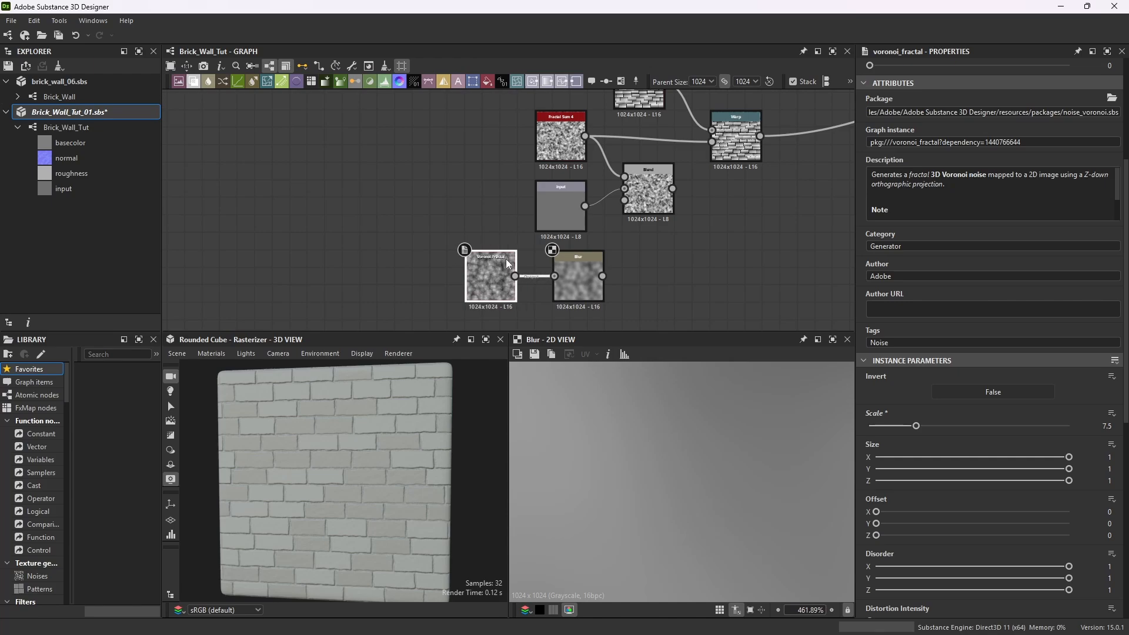
drag(580, 259, 486, 256)
scroll(550, 225, down, 1)
scroll(577, 224, up, 1)
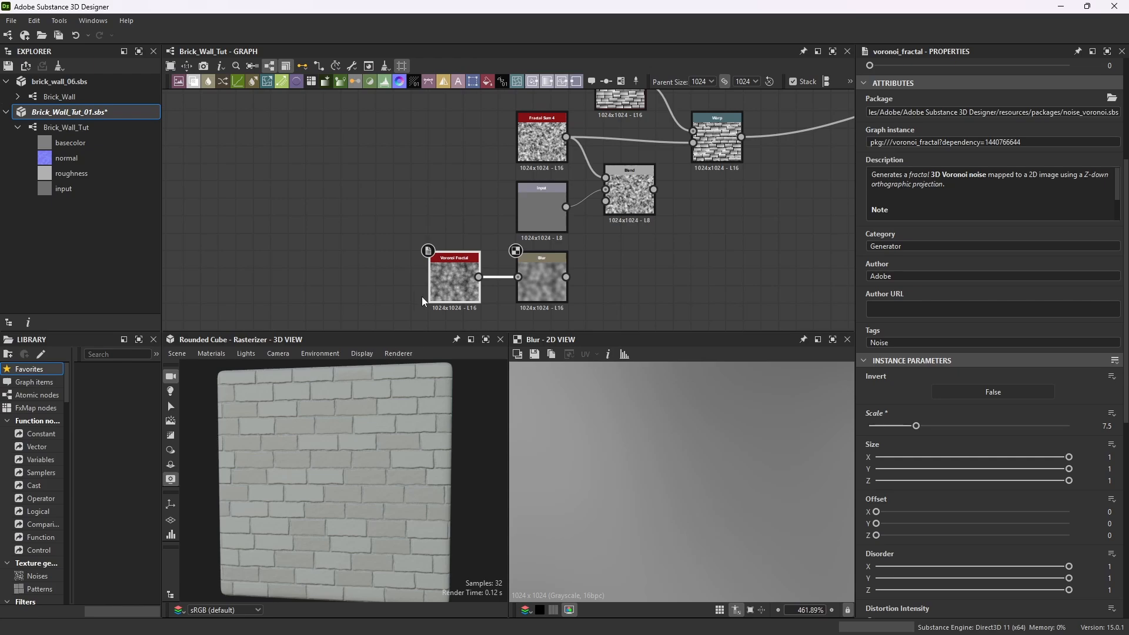
Add a Levels node and connect the Blur node's output to its input.
scroll(573, 209, down, 3)
scroll(580, 212, up, 4)
scroll(577, 218, down, 1)
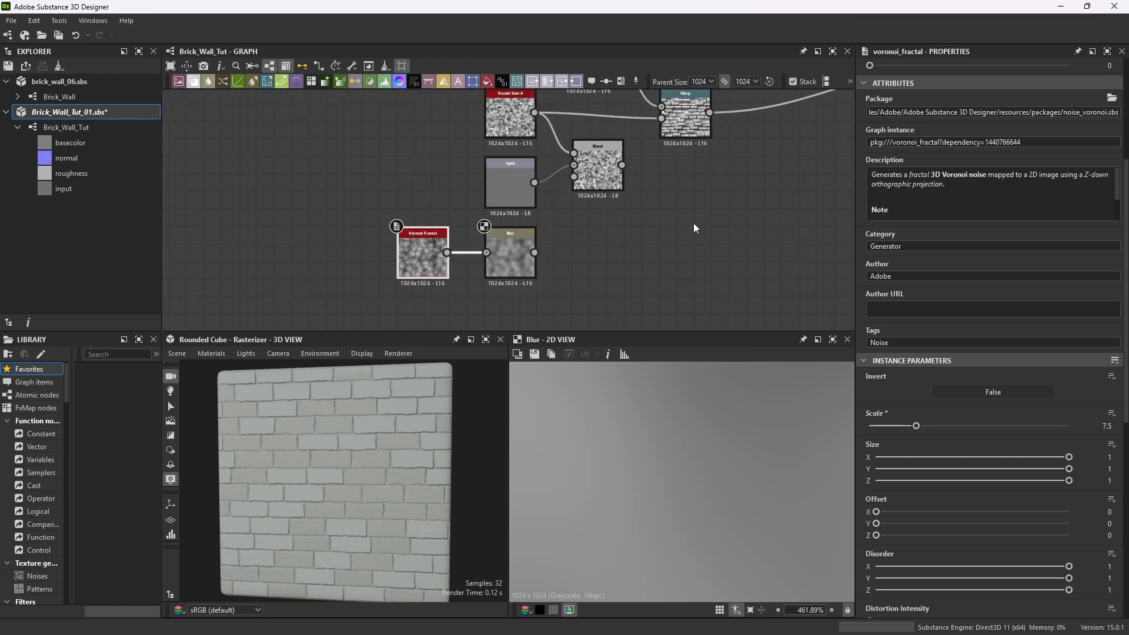
key(space)
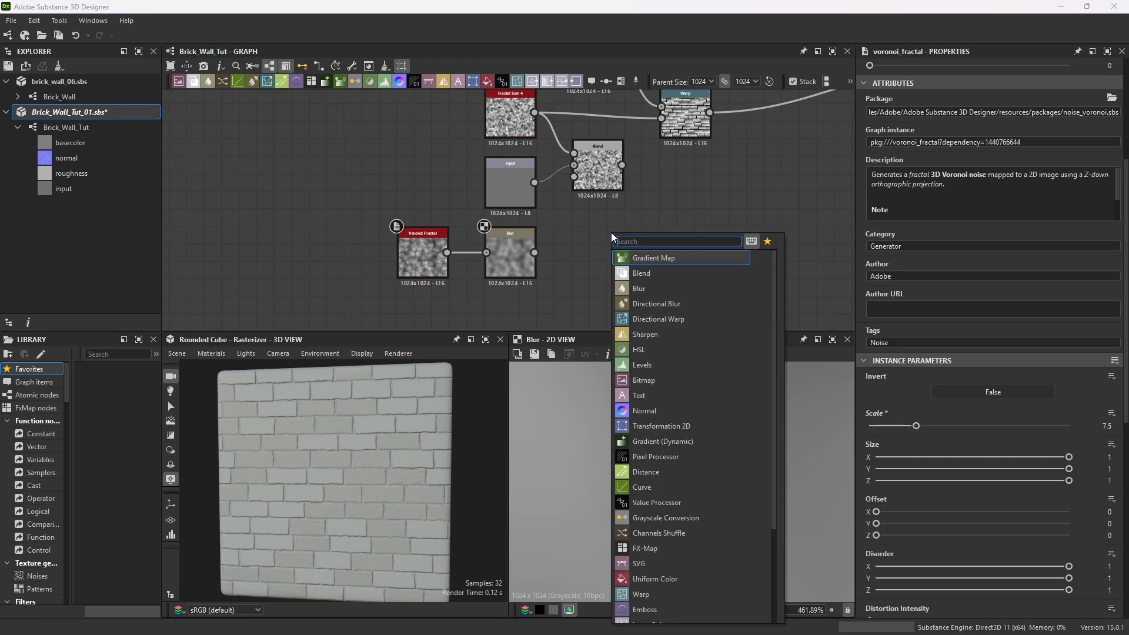
text(lev)
key(Return)
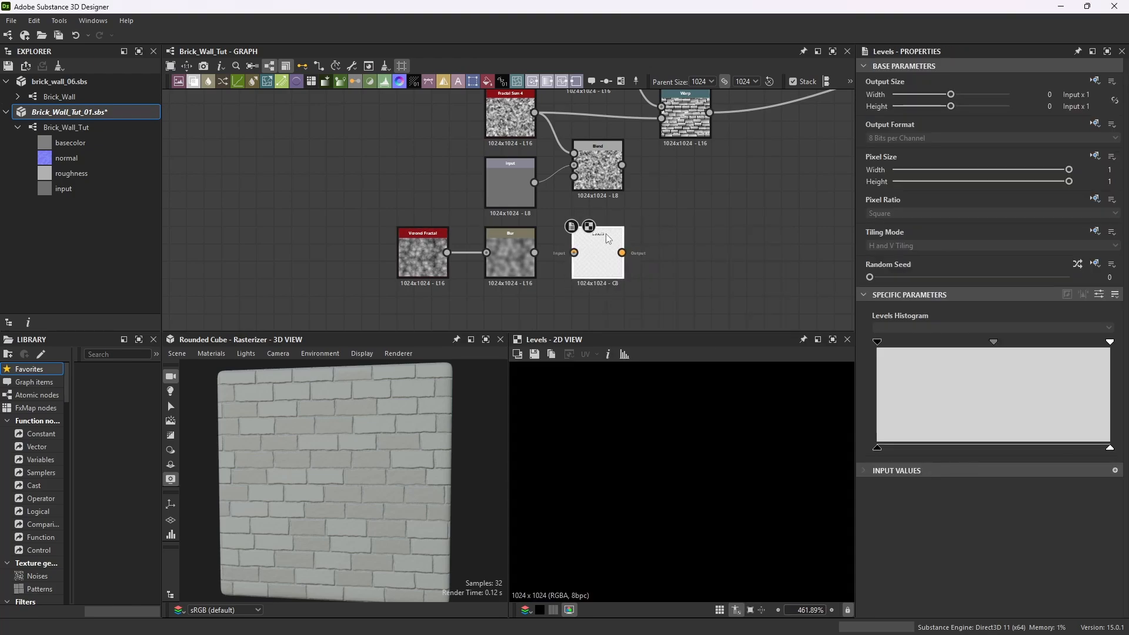
drag(534, 253, 575, 254)
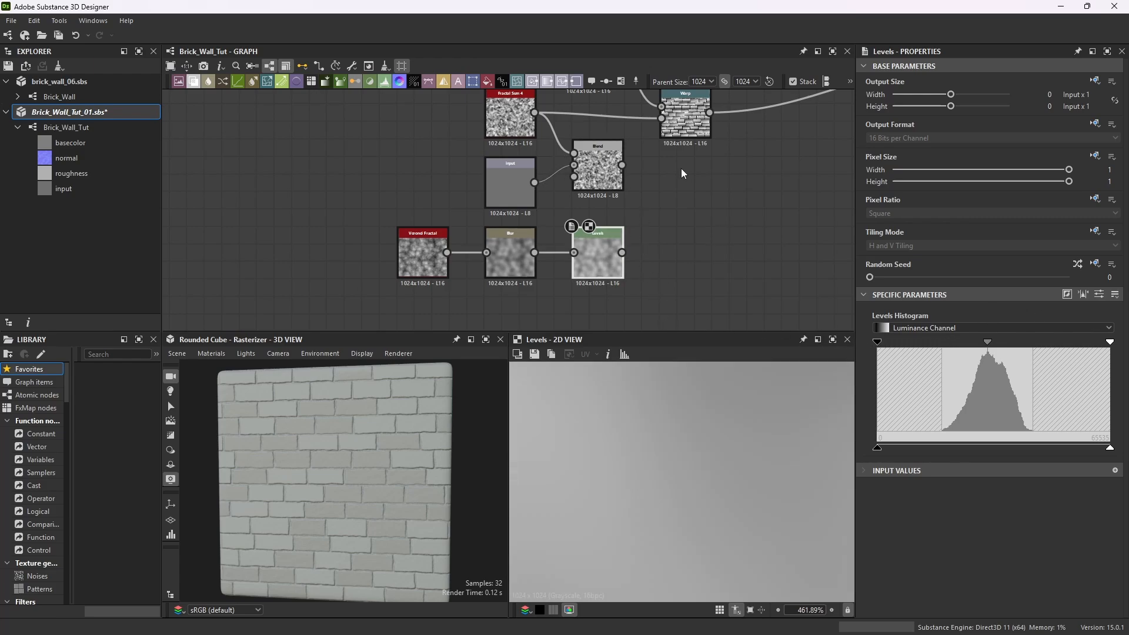
Raise the Levels black point and lower its white point to increase the contrast of the blurred Voronoi.
scroll(594, 253, up, 6)
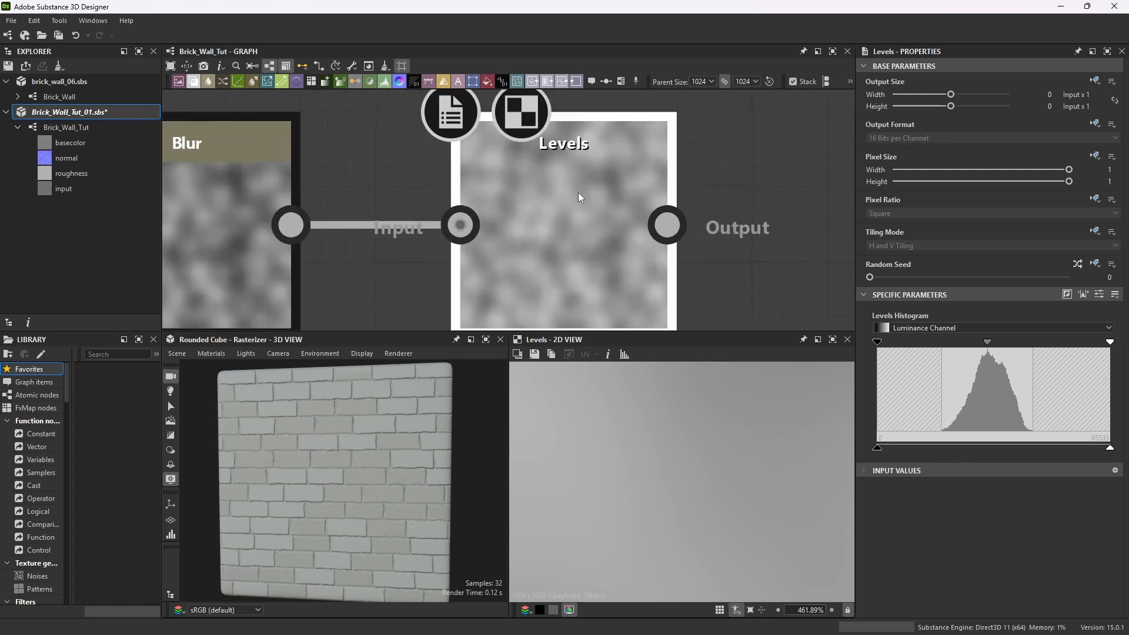
drag(877, 341, 940, 349)
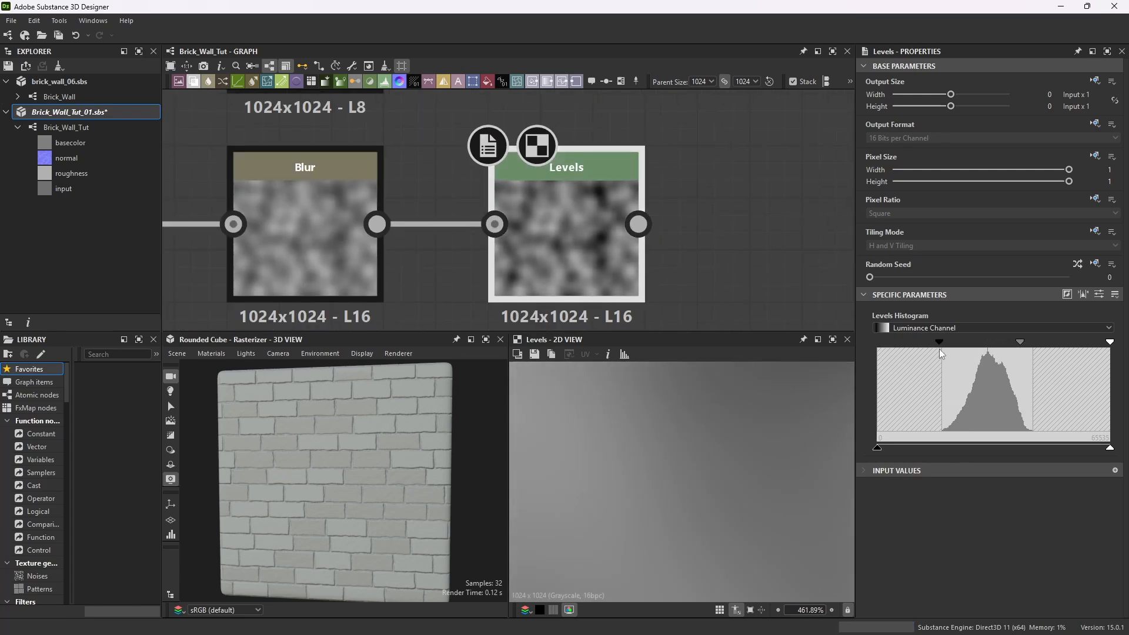
drag(1110, 342, 977, 342)
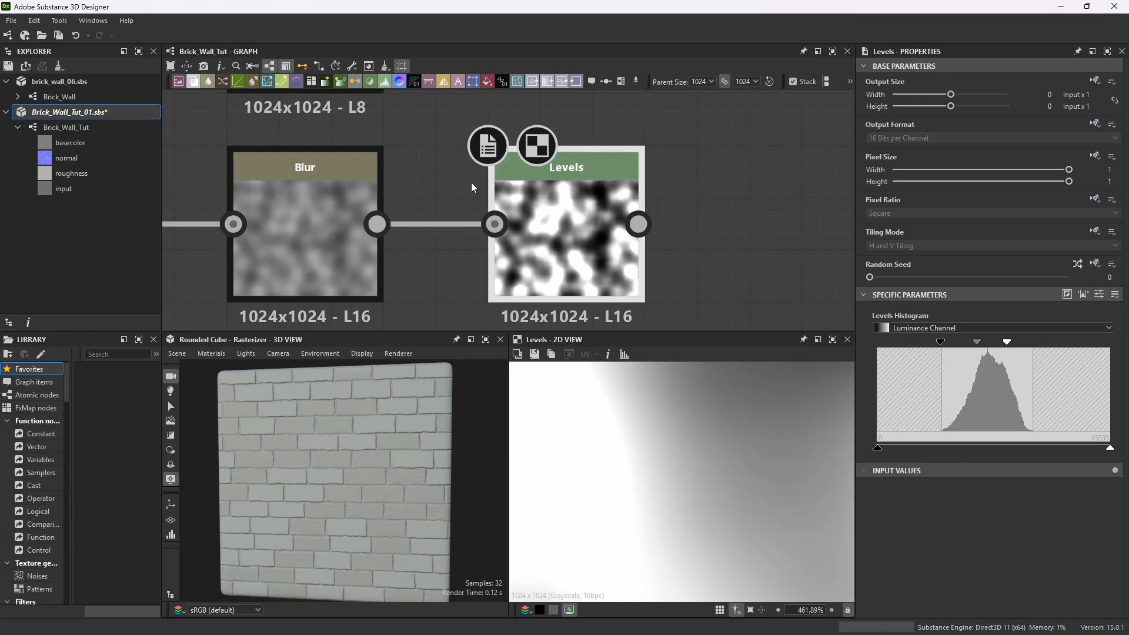
scroll(613, 199, up, 2)
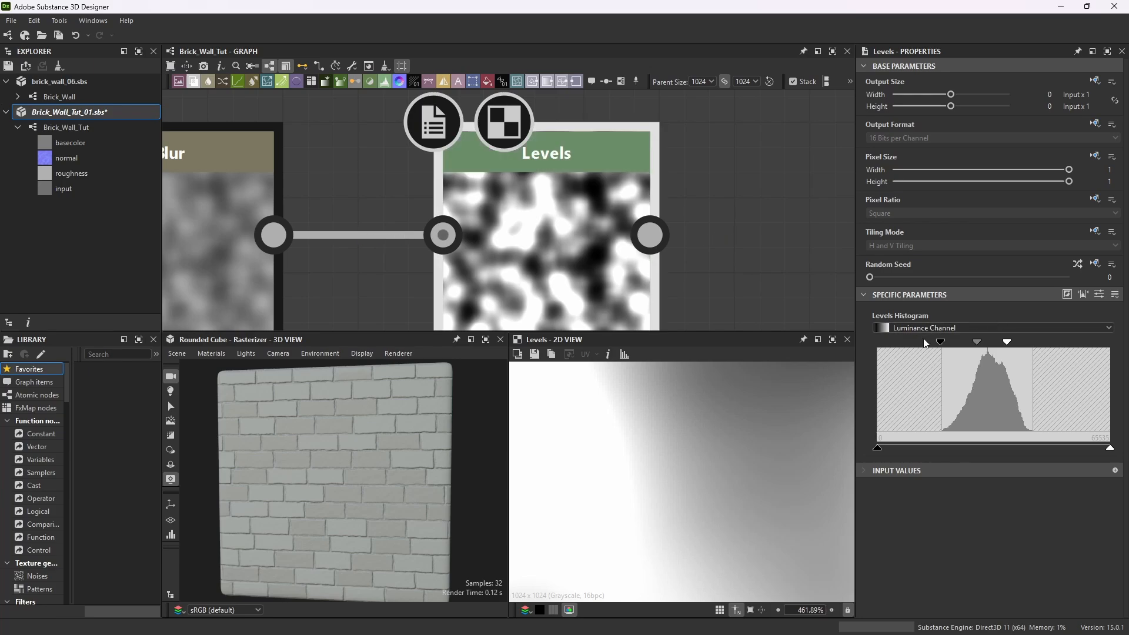
drag(941, 342, 951, 352)
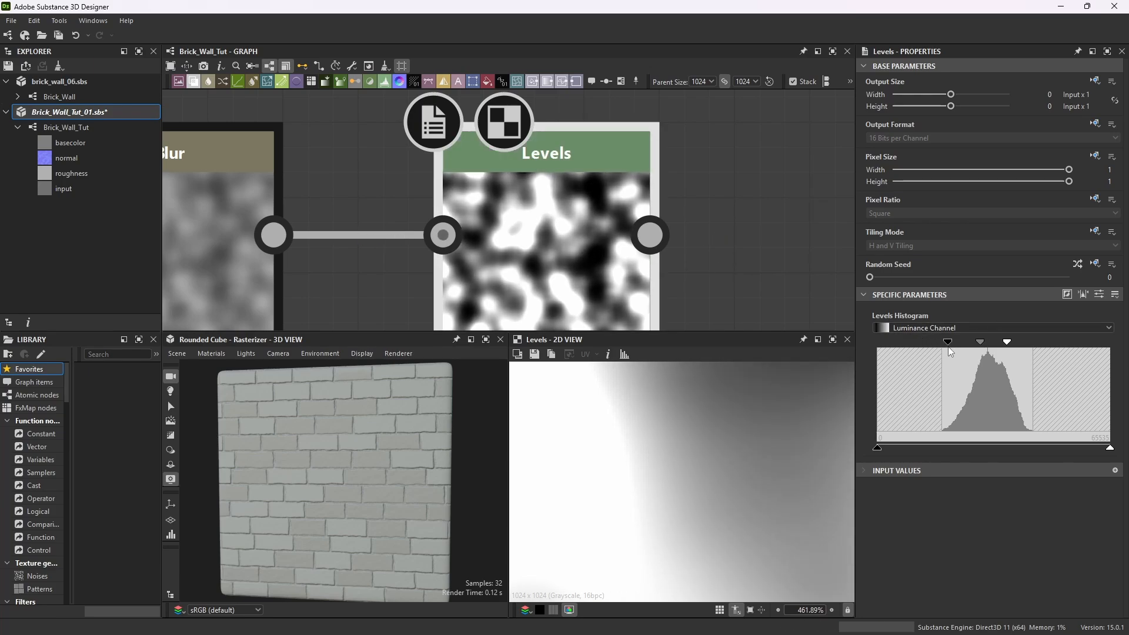
Randomize the Voronoi Fractal node's random seed to get a new pattern.
scroll(594, 244, down, 6)
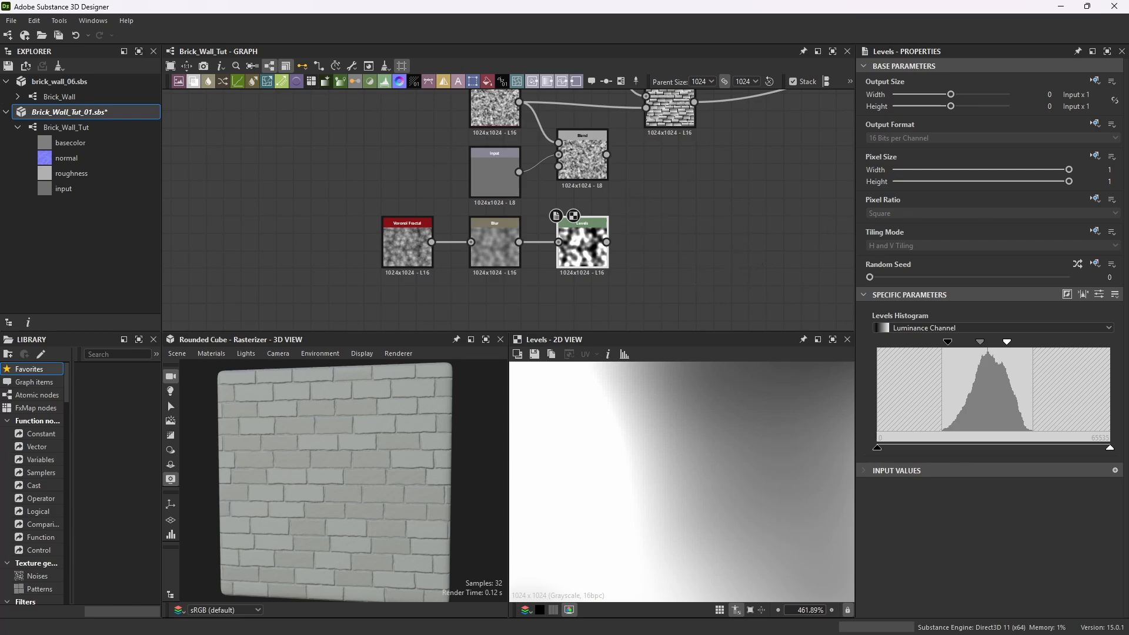
click(419, 224)
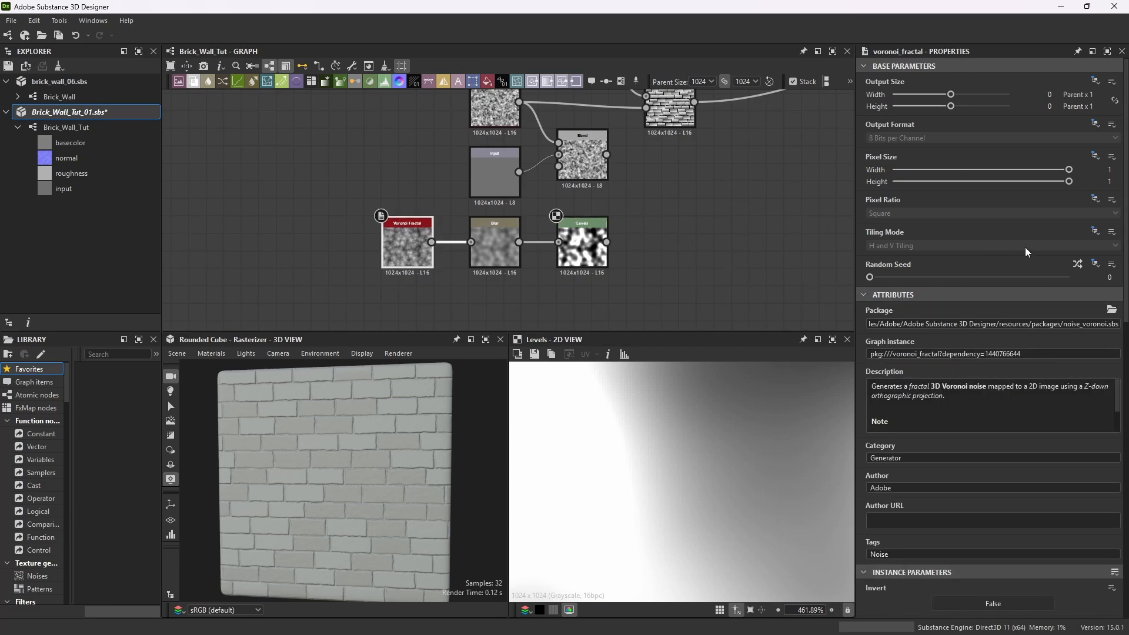
click(1078, 265)
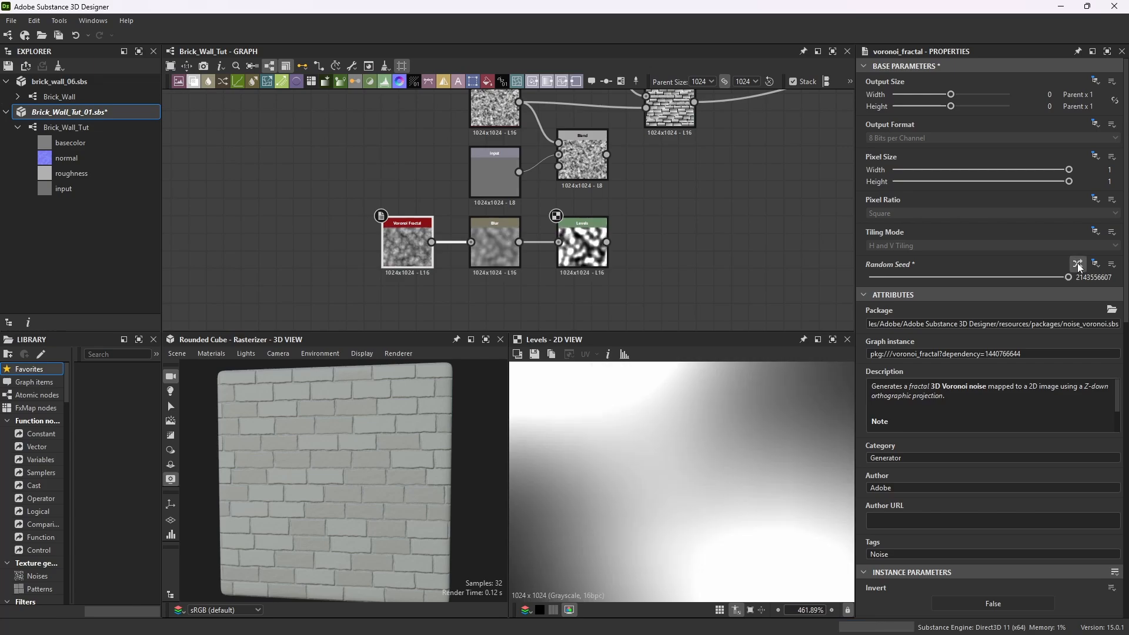
click(1078, 264)
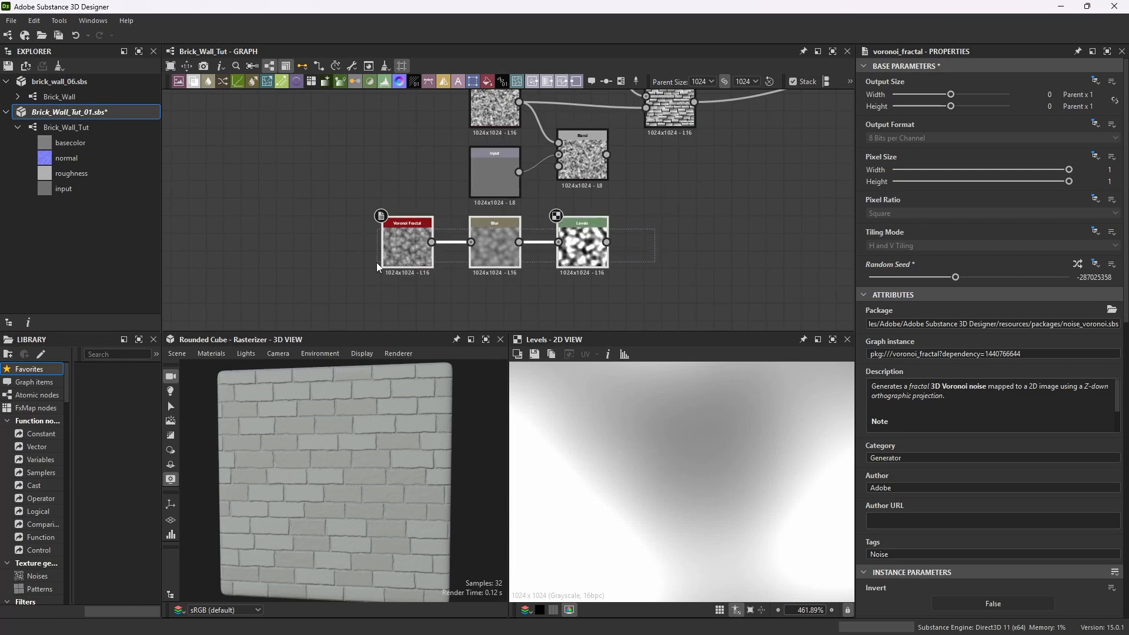
Connect the Levels output to the mask input of the Blend node.
drag(582, 225, 494, 226)
scroll(569, 225, down, 1)
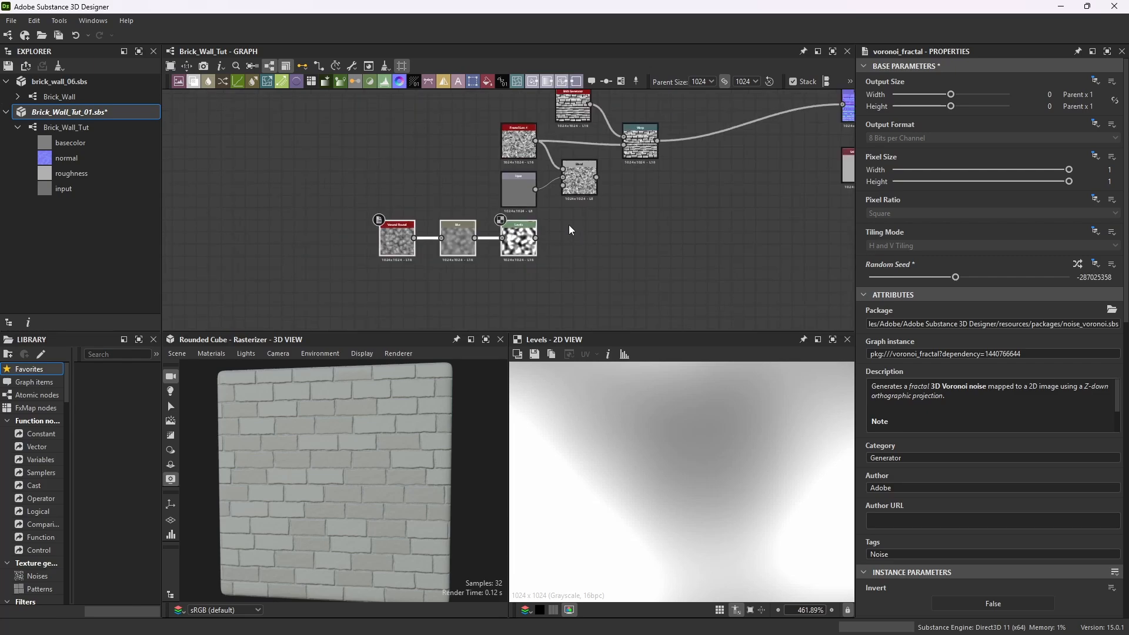
scroll(538, 169, up, 2)
scroll(517, 178, down, 1)
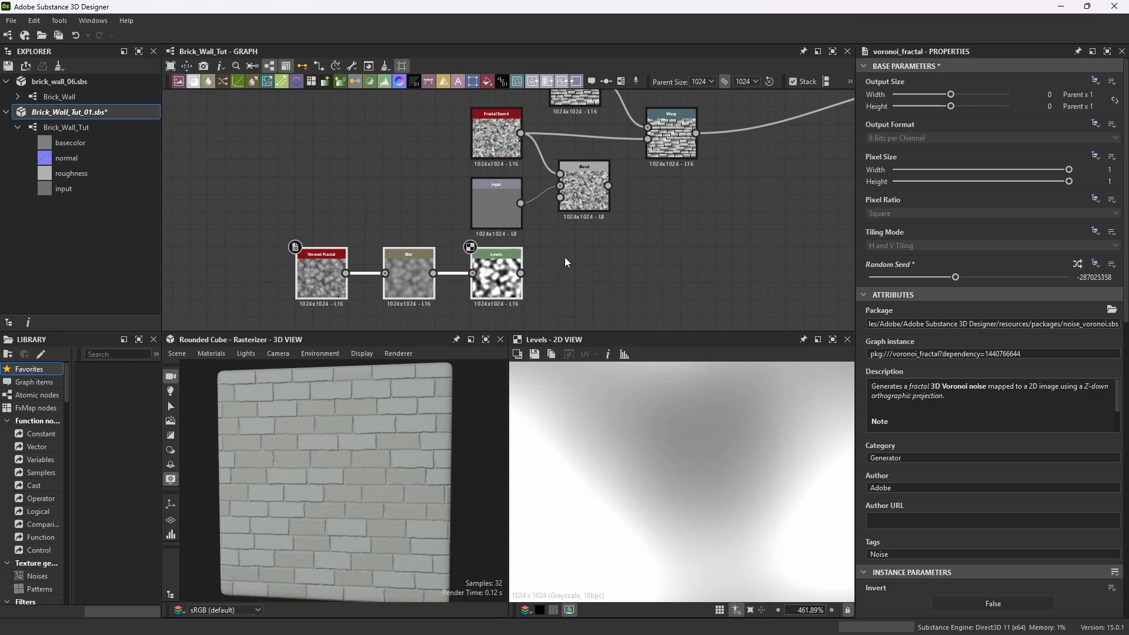
drag(521, 273, 560, 198)
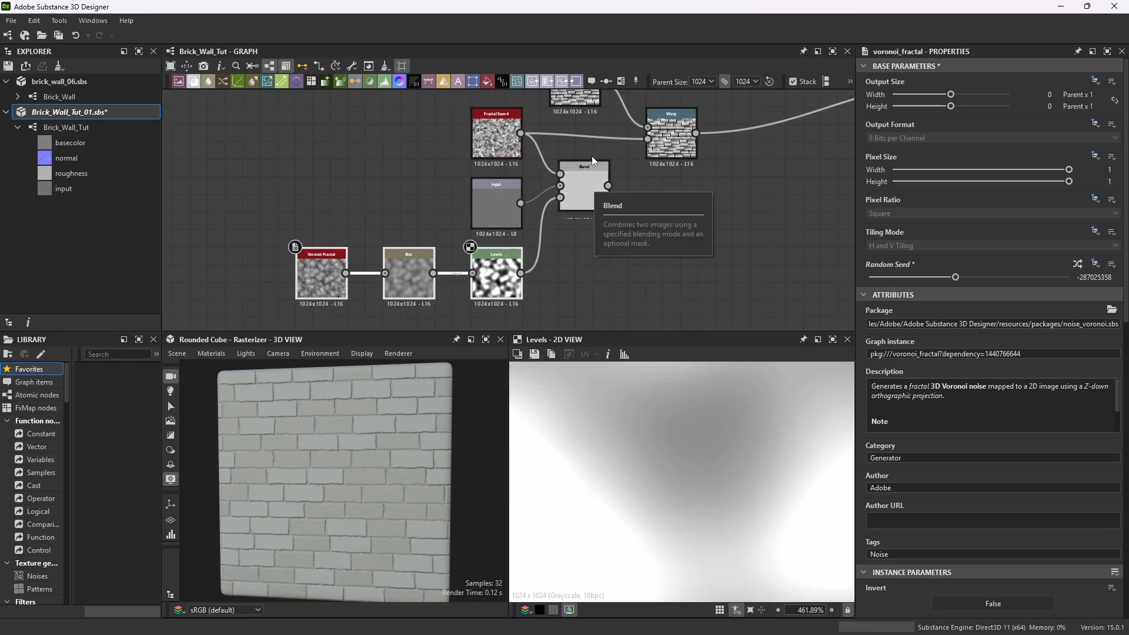
Preview the Blend output and fine-tune the Levels midtone and highlight handles to refine the mask.
double_click(586, 189)
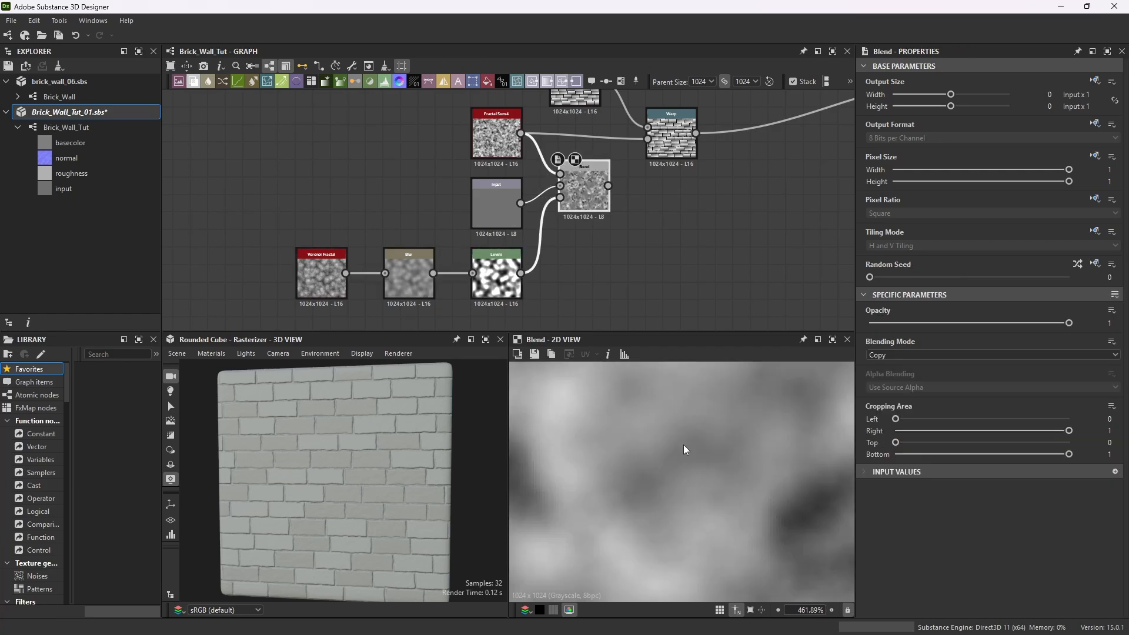
scroll(729, 469, down, 3)
scroll(725, 475, up, 3)
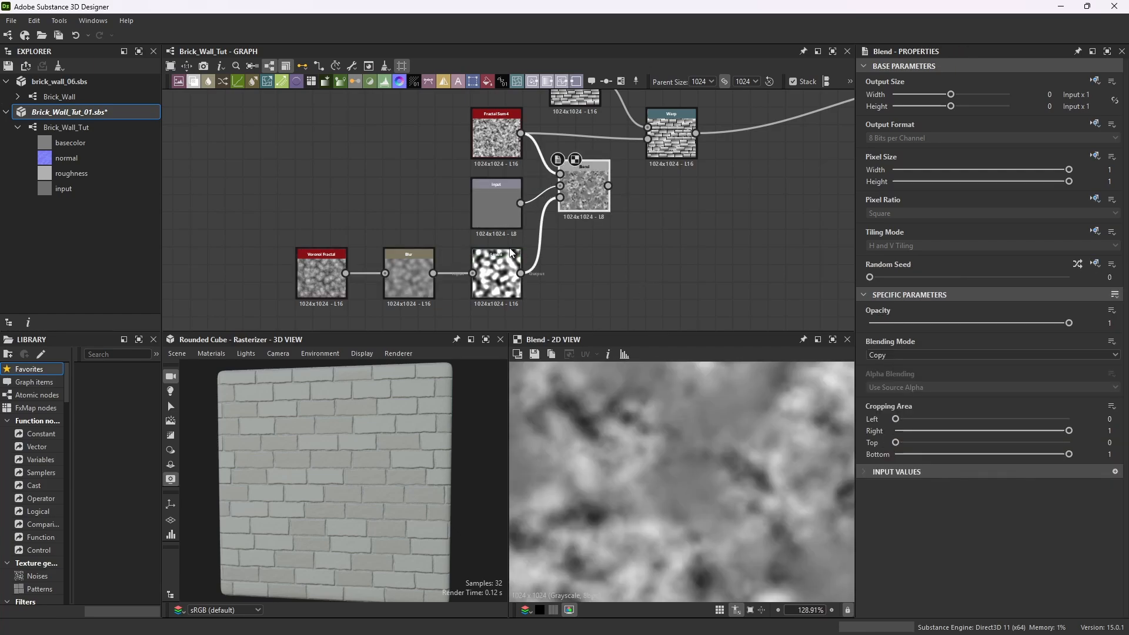
click(497, 276)
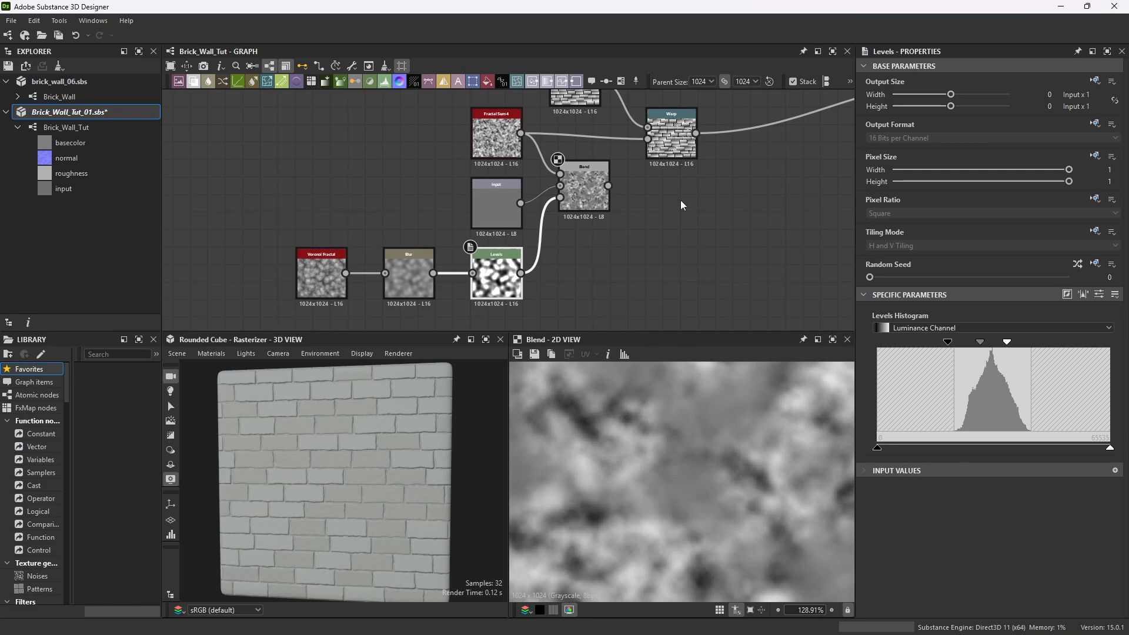
scroll(718, 470, up, 3)
scroll(715, 469, down, 2)
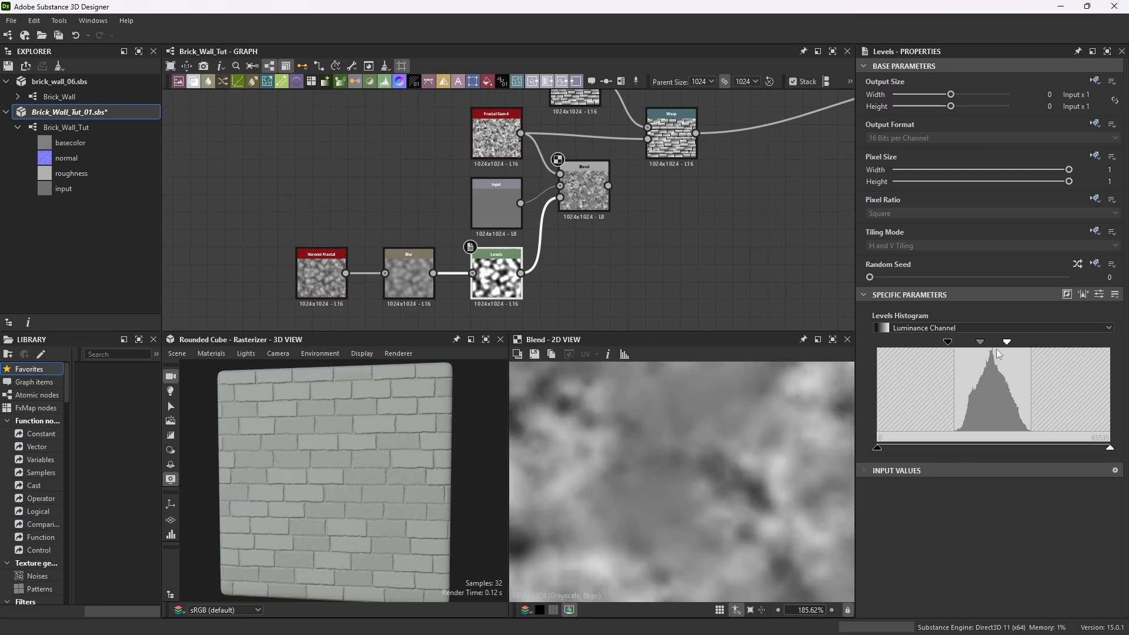
drag(980, 343, 993, 345)
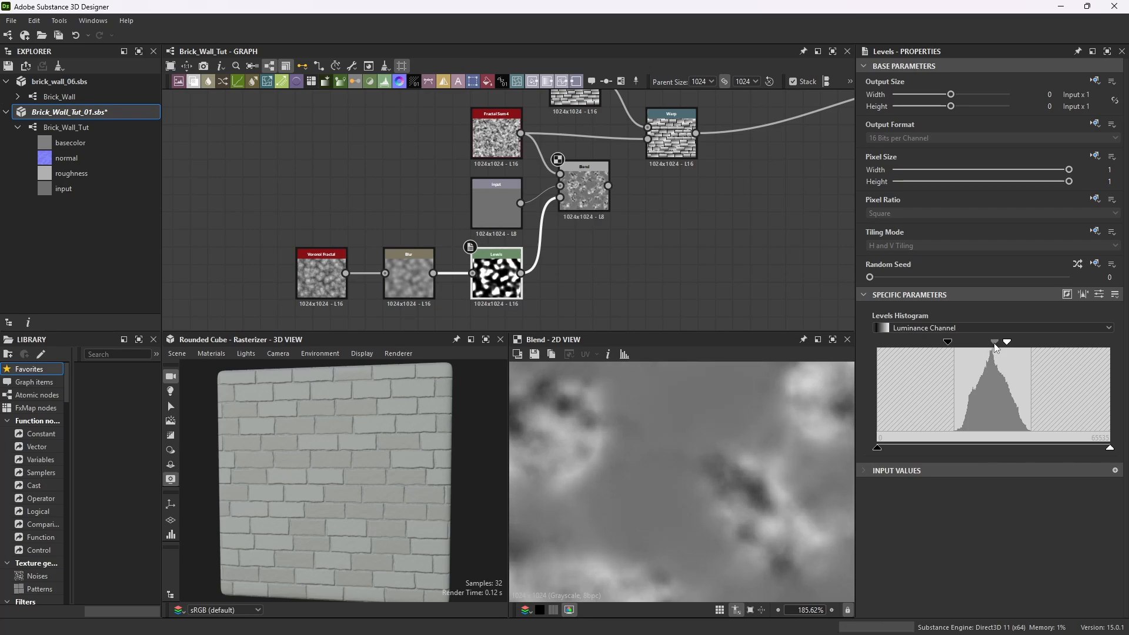
drag(1007, 342, 1012, 347)
scroll(709, 421, down, 8)
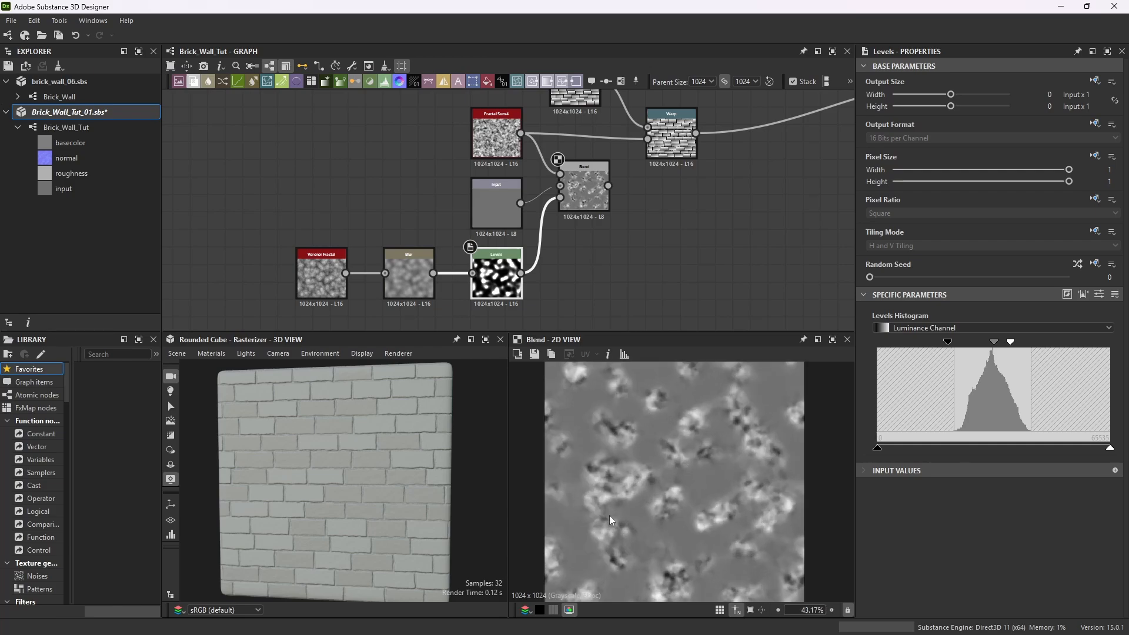
scroll(486, 189, up, 3)
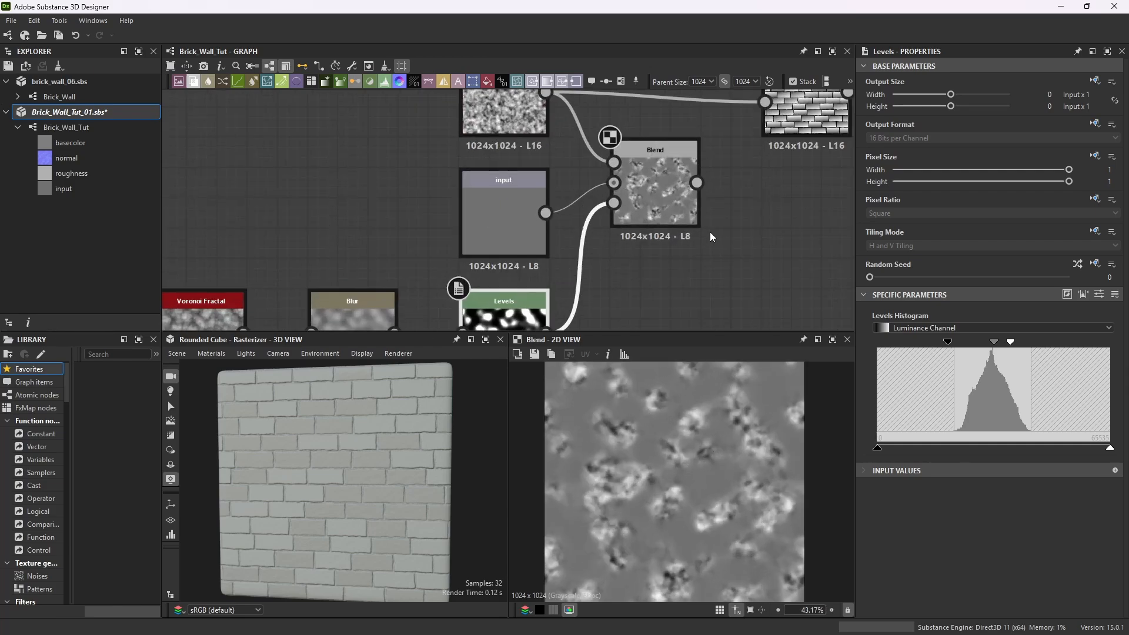
scroll(661, 220, down, 2)
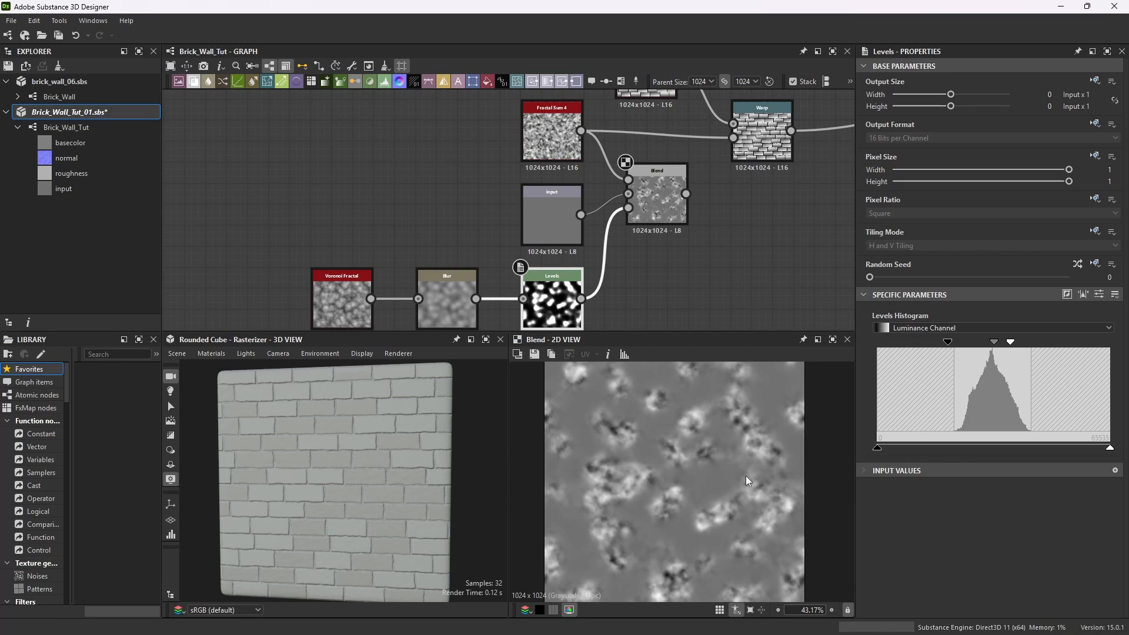
scroll(728, 488, up, 1)
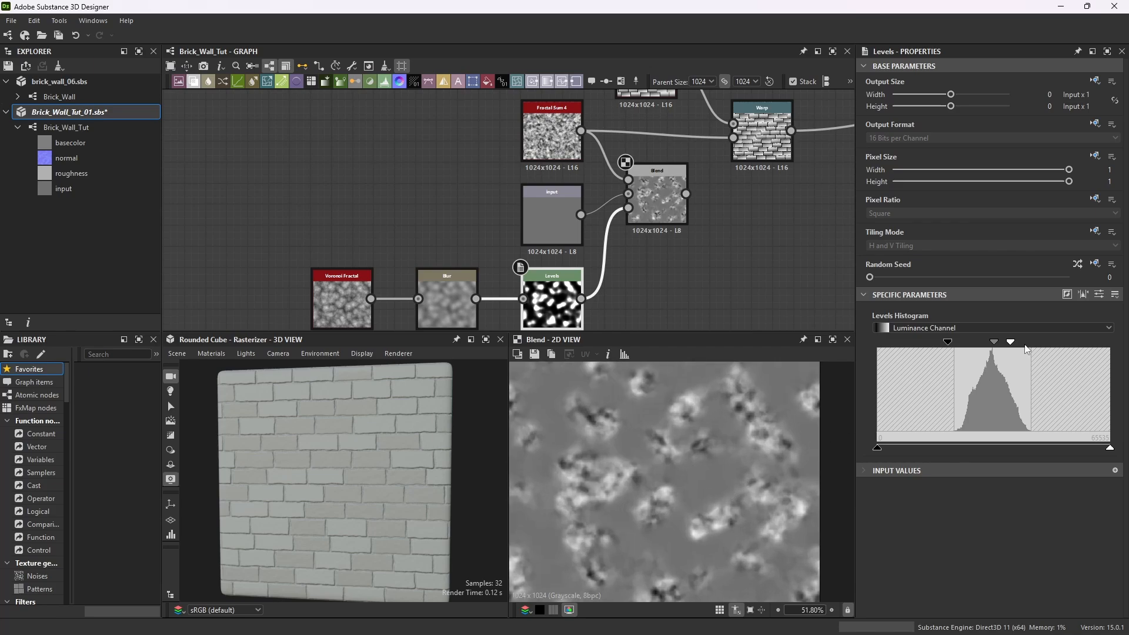
drag(994, 342, 990, 346)
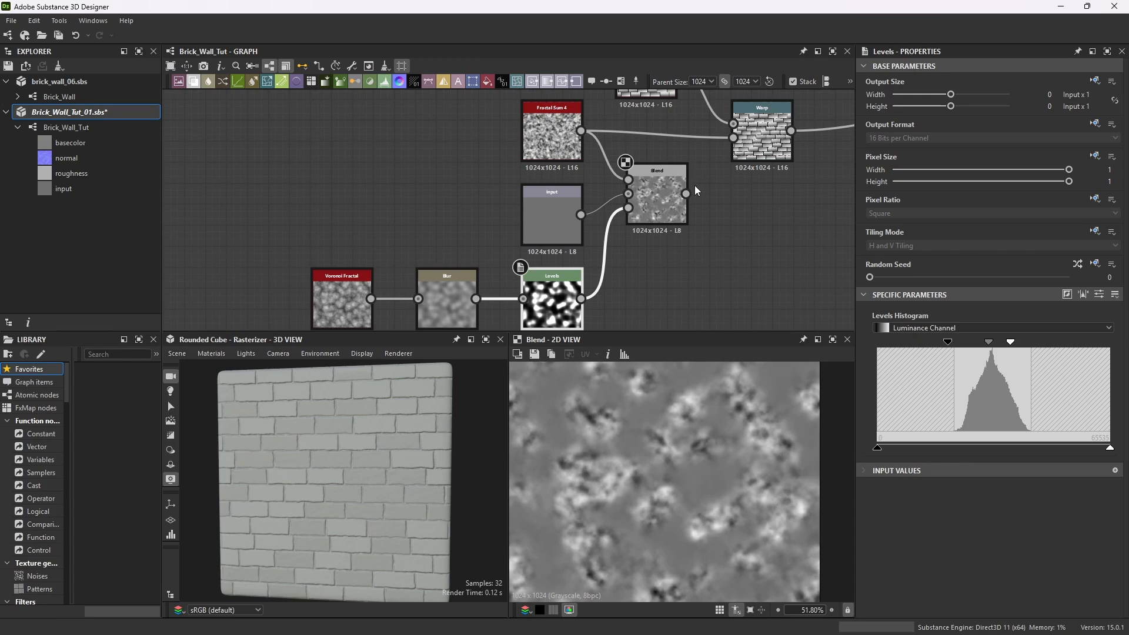
Connect the Blend output to the Warp node's intensity input and preview the Warp result.
drag(685, 194, 733, 139)
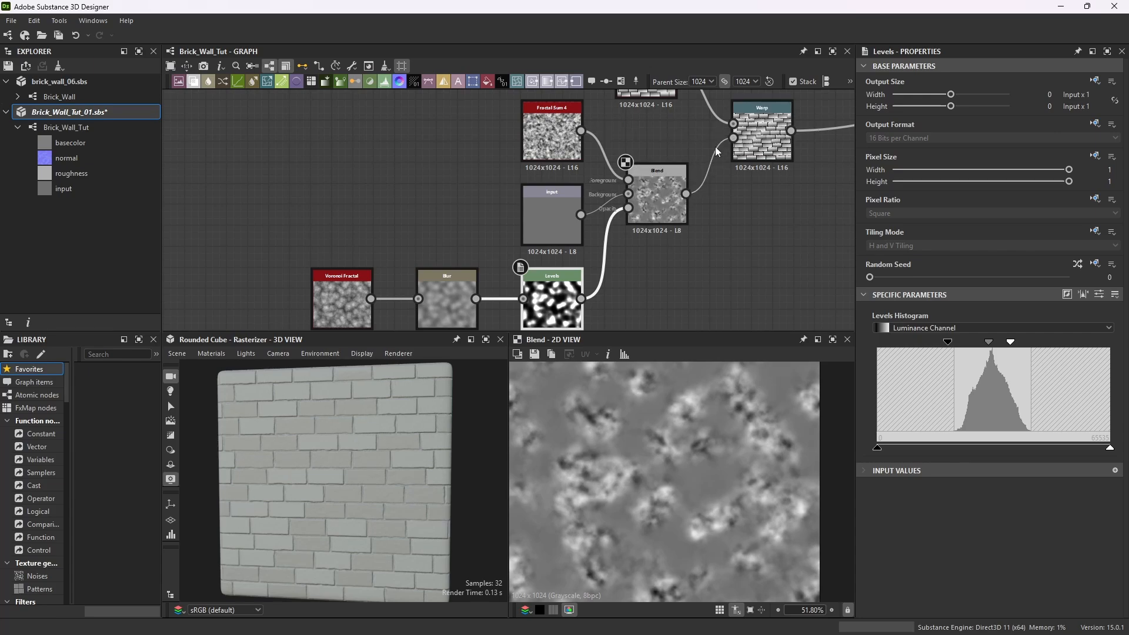
double_click(771, 108)
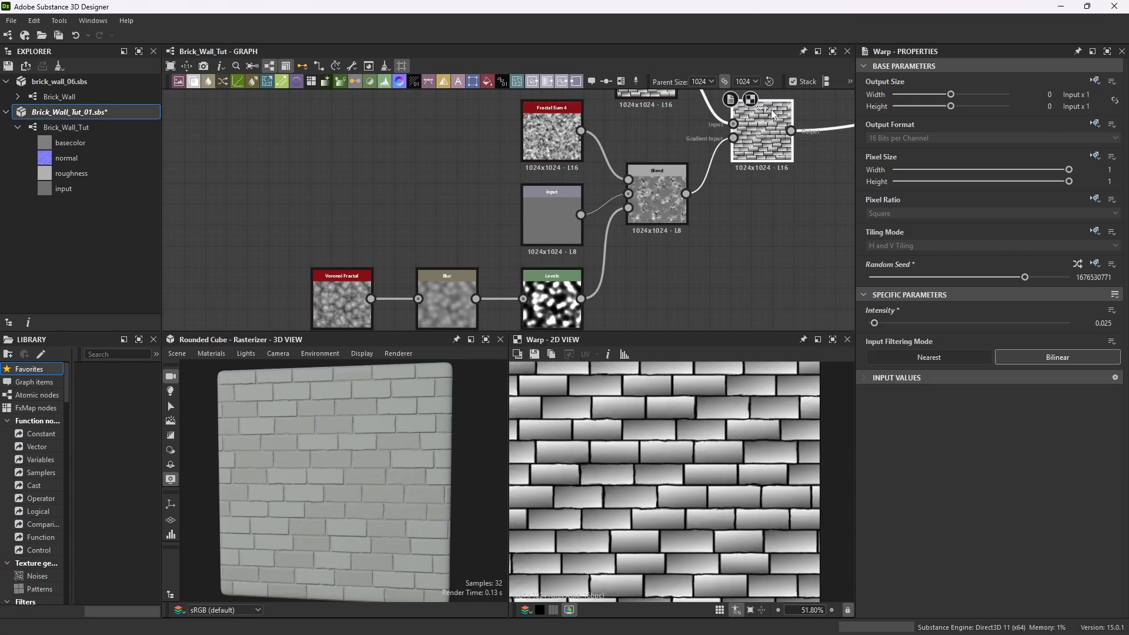
Maximize the 3D view and orbit around the brick cube to inspect the warped bricks, then restore the layout.
click(486, 340)
drag(485, 380, 517, 312)
scroll(698, 218, up, 3)
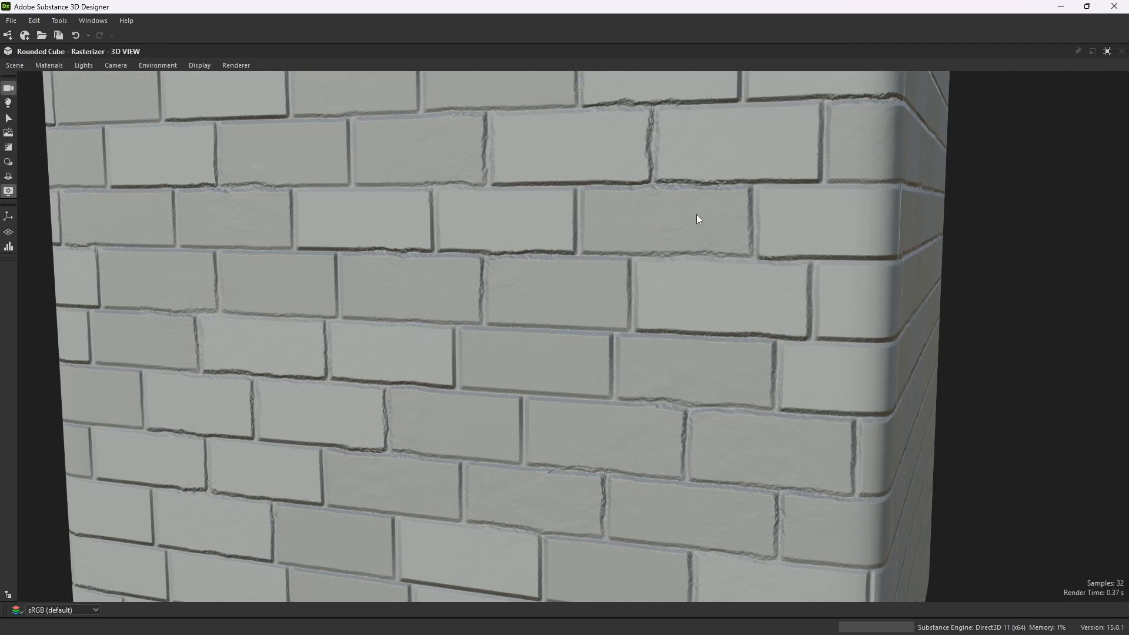
drag(551, 317, 687, 266)
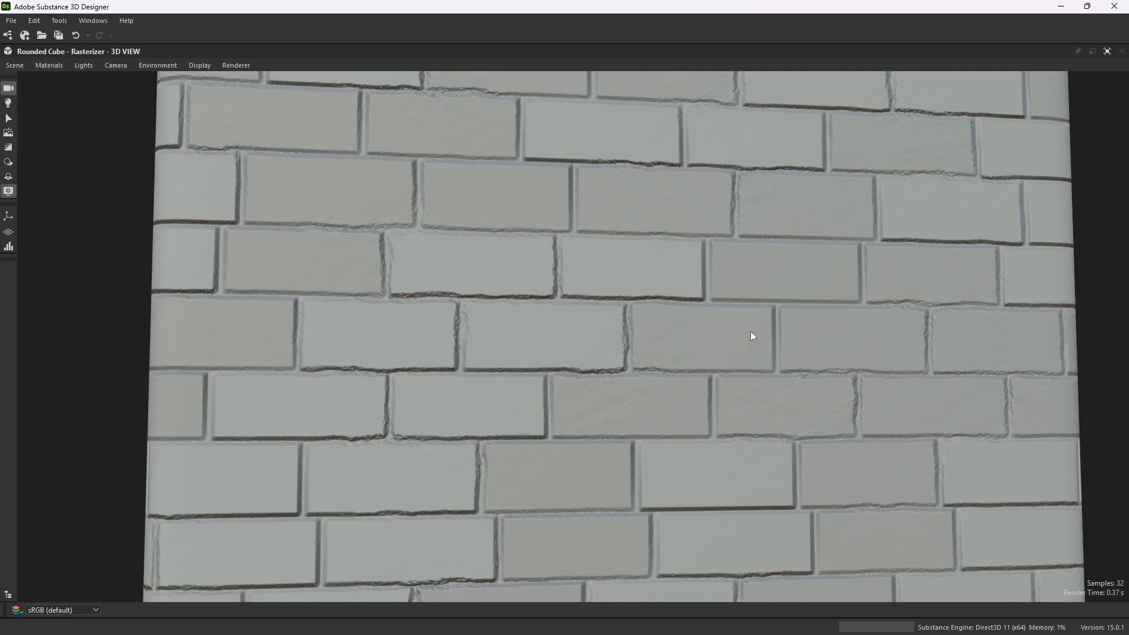
drag(781, 284, 523, 338)
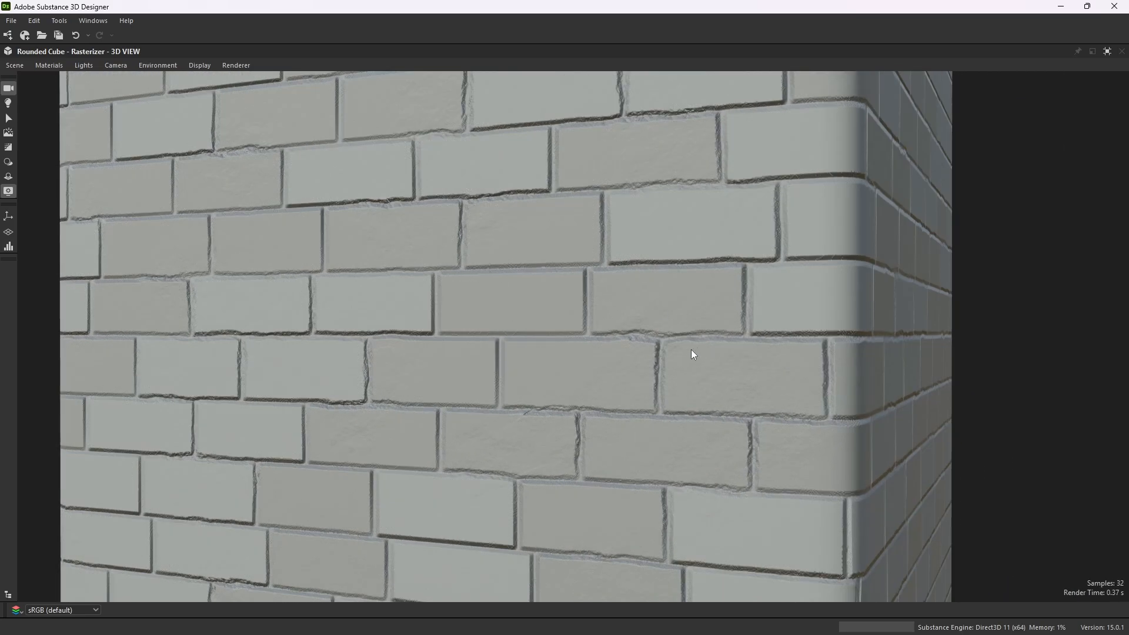
drag(743, 343, 560, 380)
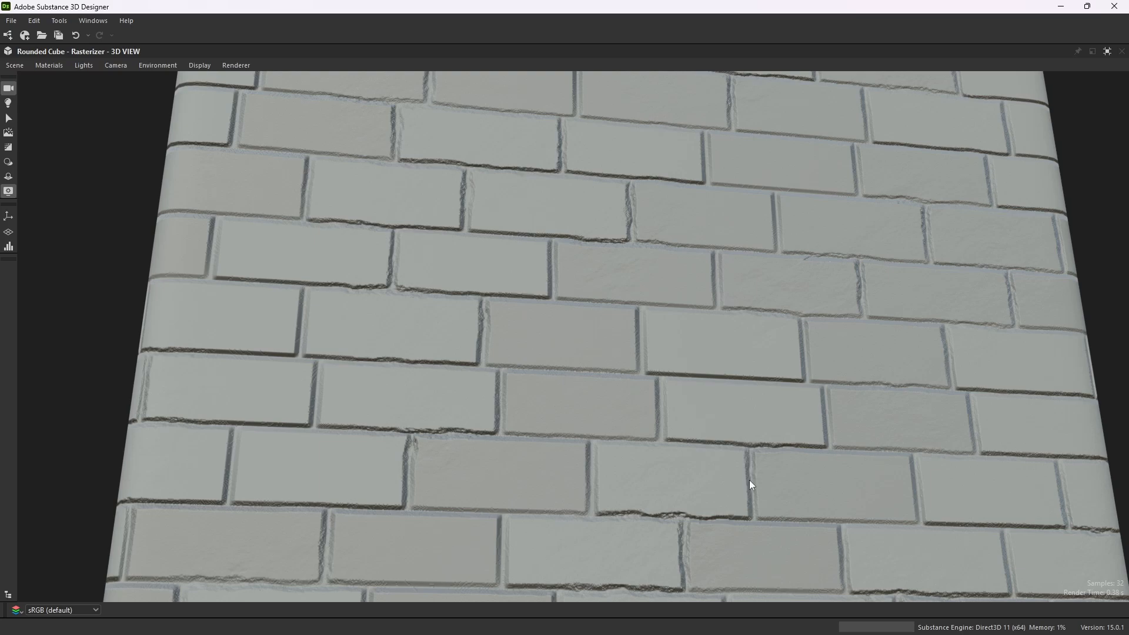
scroll(788, 355, down, 2)
drag(788, 355, 690, 435)
scroll(634, 354, down, 1)
drag(601, 348, 628, 358)
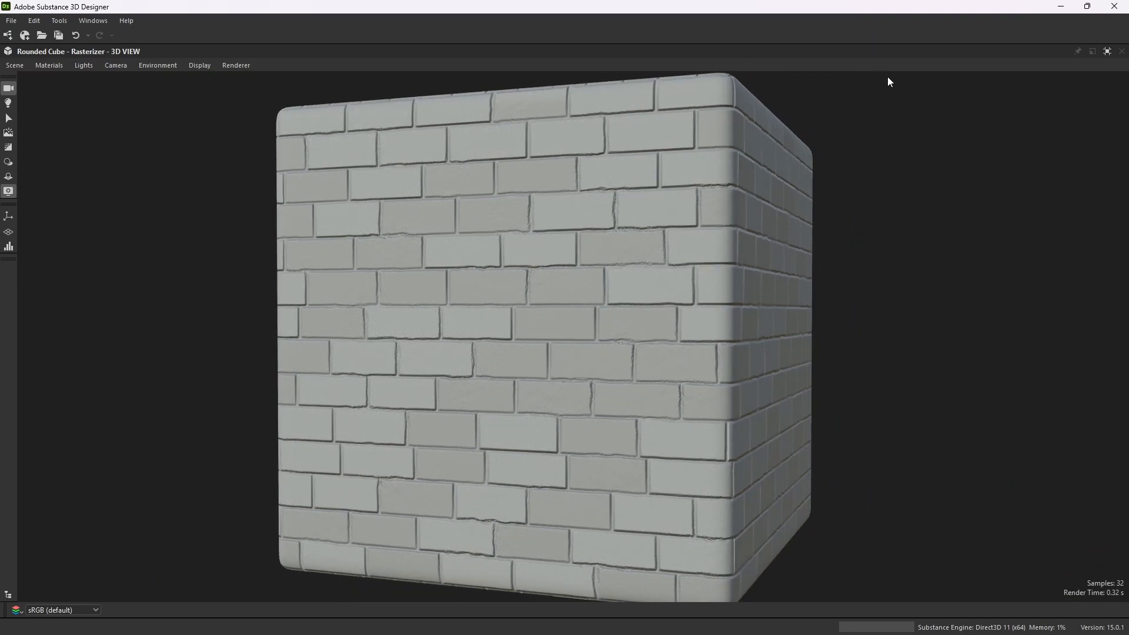
click(1107, 51)
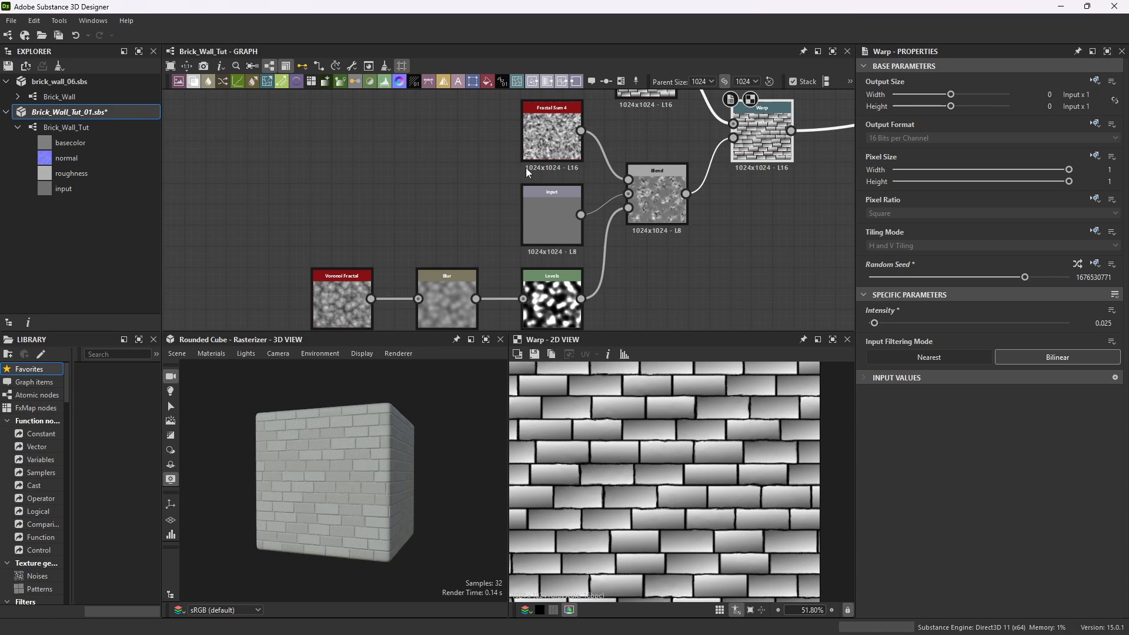
scroll(533, 218, up, 2)
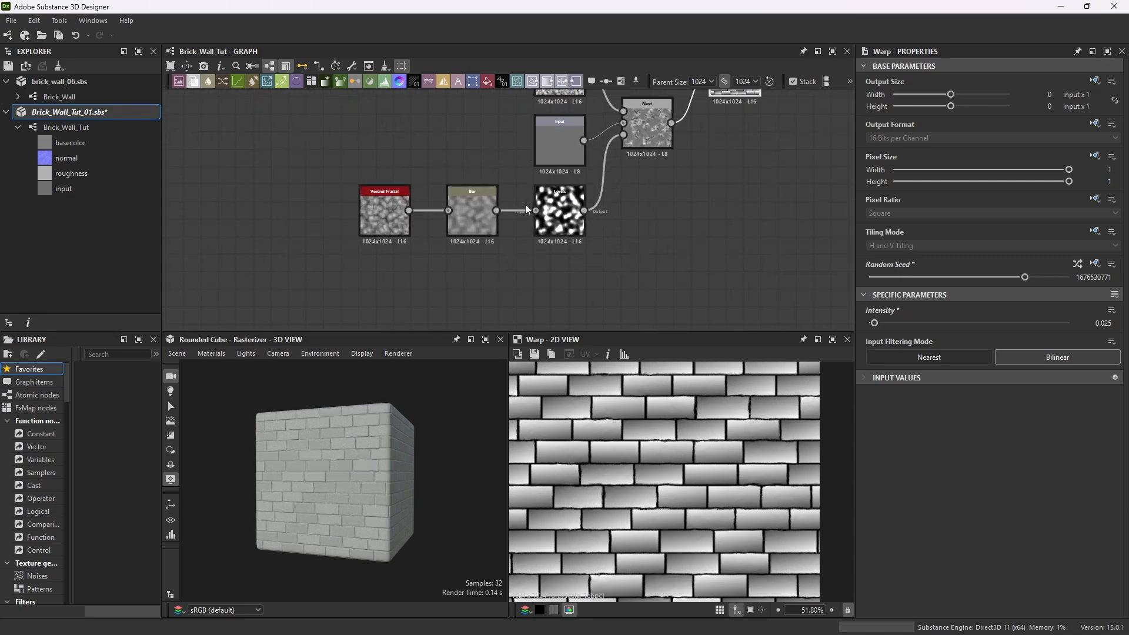
Randomize the Voronoi Fractal node's random seed several times.
click(374, 198)
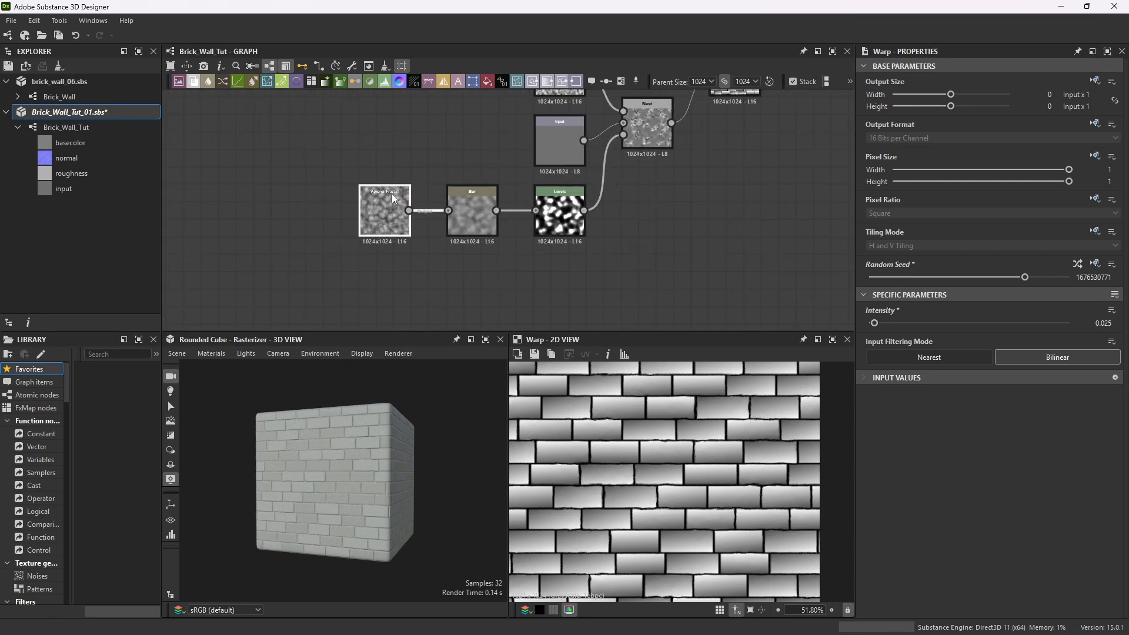
click(1078, 264)
click(1078, 265)
click(1078, 265)
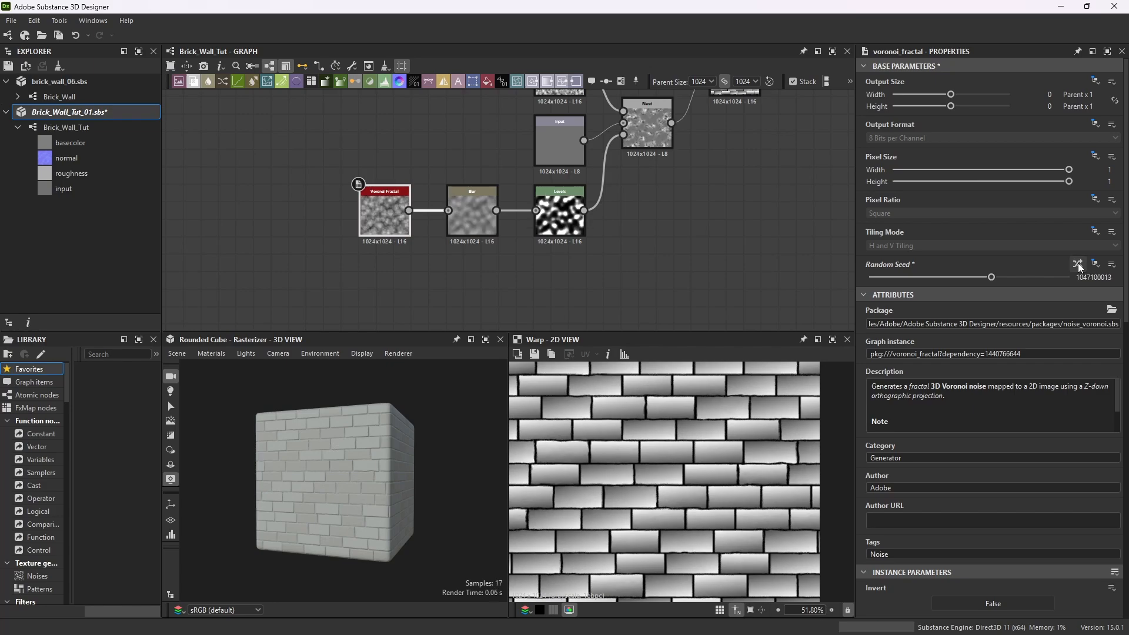
Maximize the 3D view and zoom and orbit around the brick cube to inspect the result, then restore the layout.
scroll(307, 465, up, 6)
drag(317, 468, 341, 472)
scroll(348, 471, down, 4)
click(470, 340)
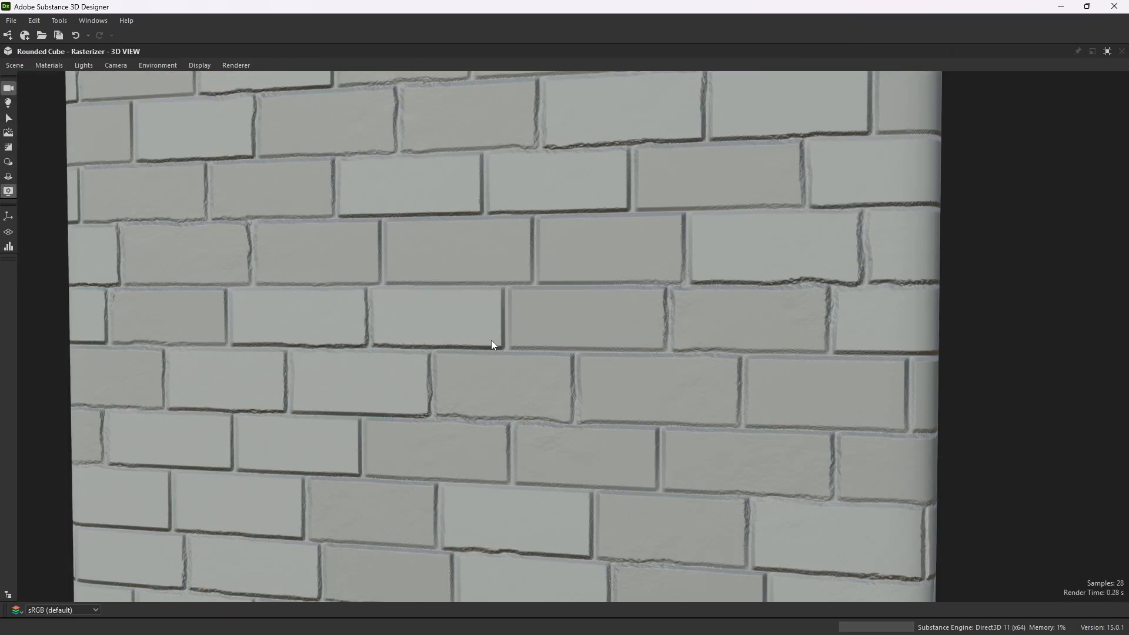
scroll(501, 336, down, 3)
drag(512, 348, 478, 350)
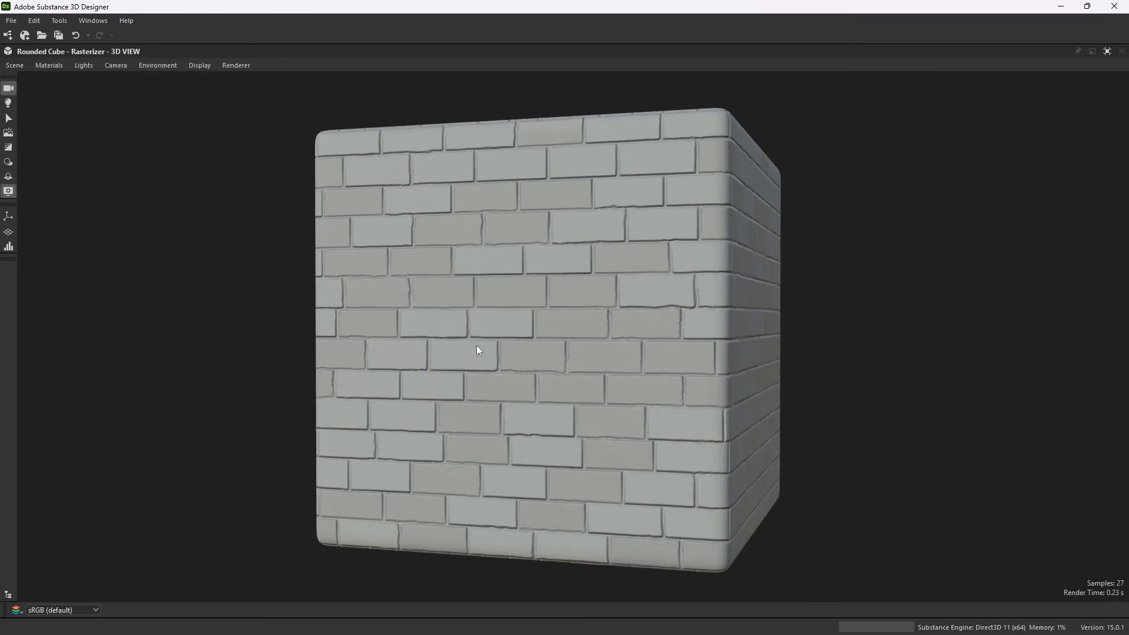
click(1107, 51)
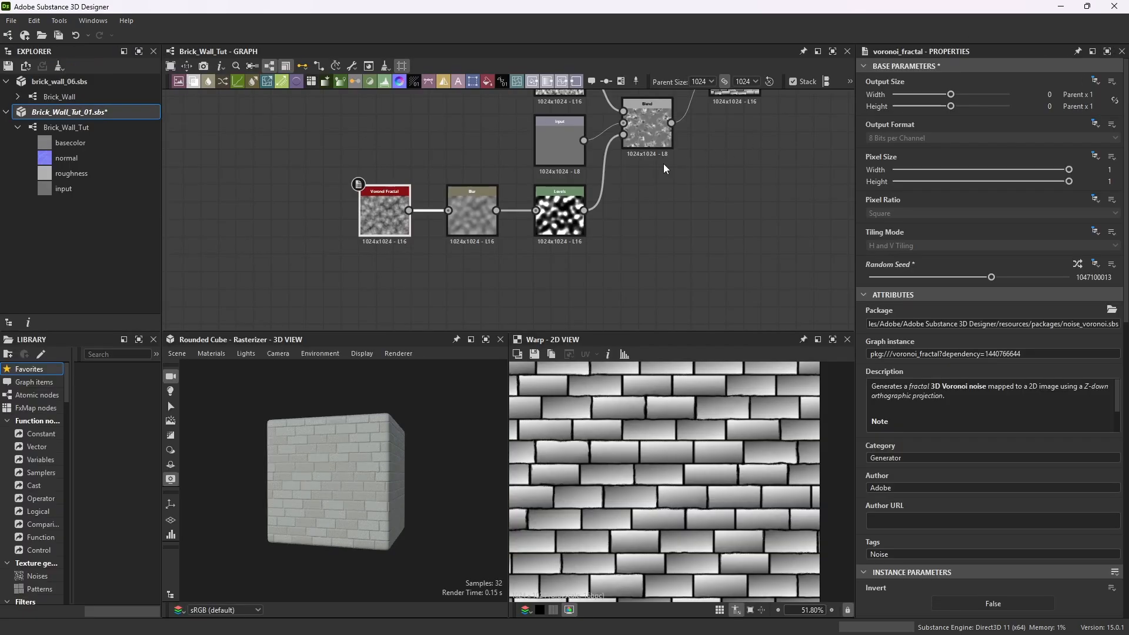
Add a second Warp node beside the first Warp node.
scroll(545, 275, down, 5)
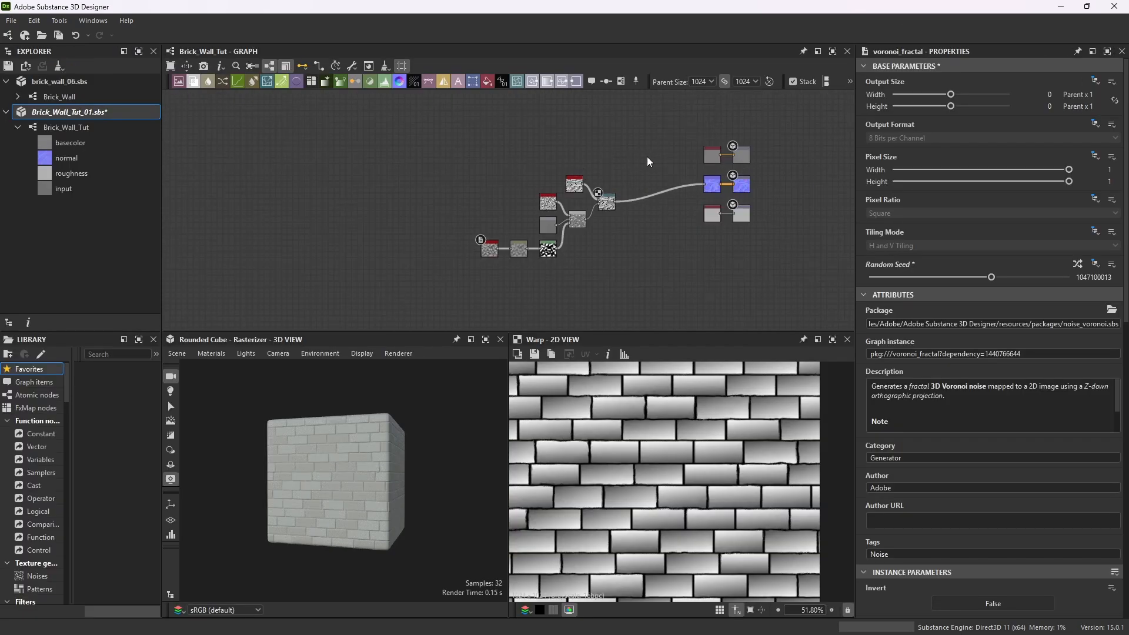
drag(642, 140, 429, 284)
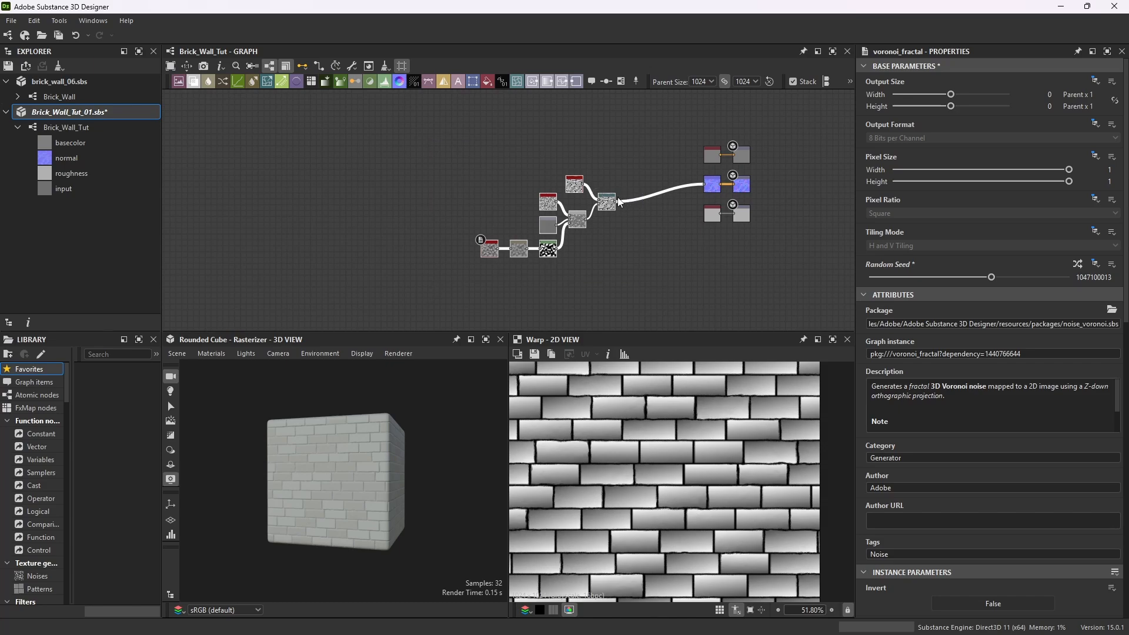
drag(619, 202, 401, 179)
scroll(353, 471, up, 5)
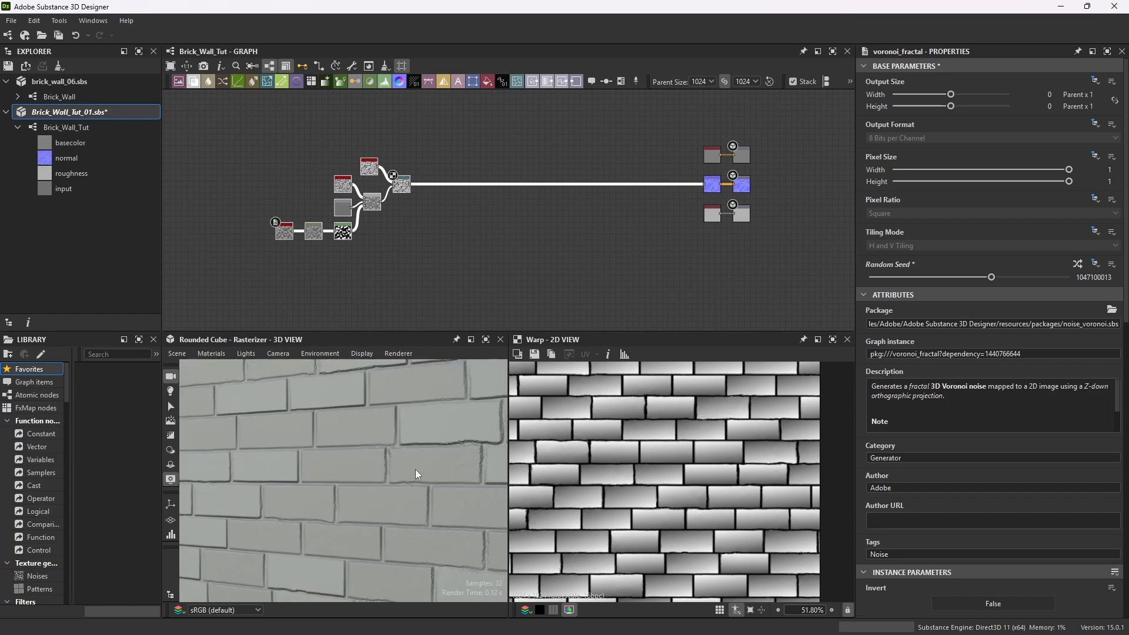
scroll(394, 182, up, 8)
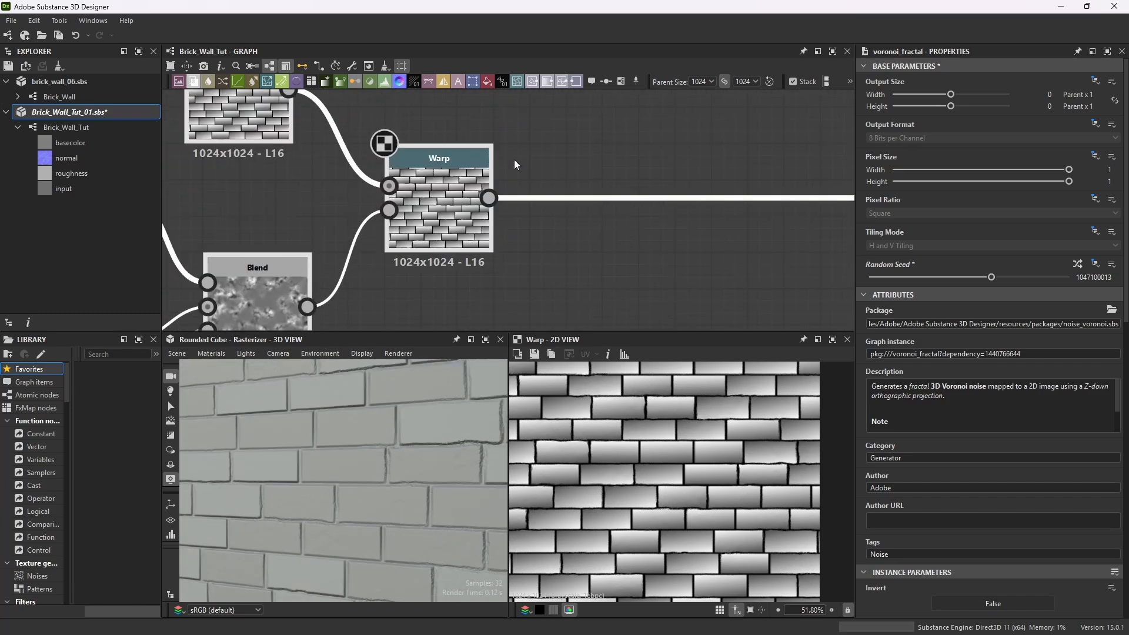
click(478, 157)
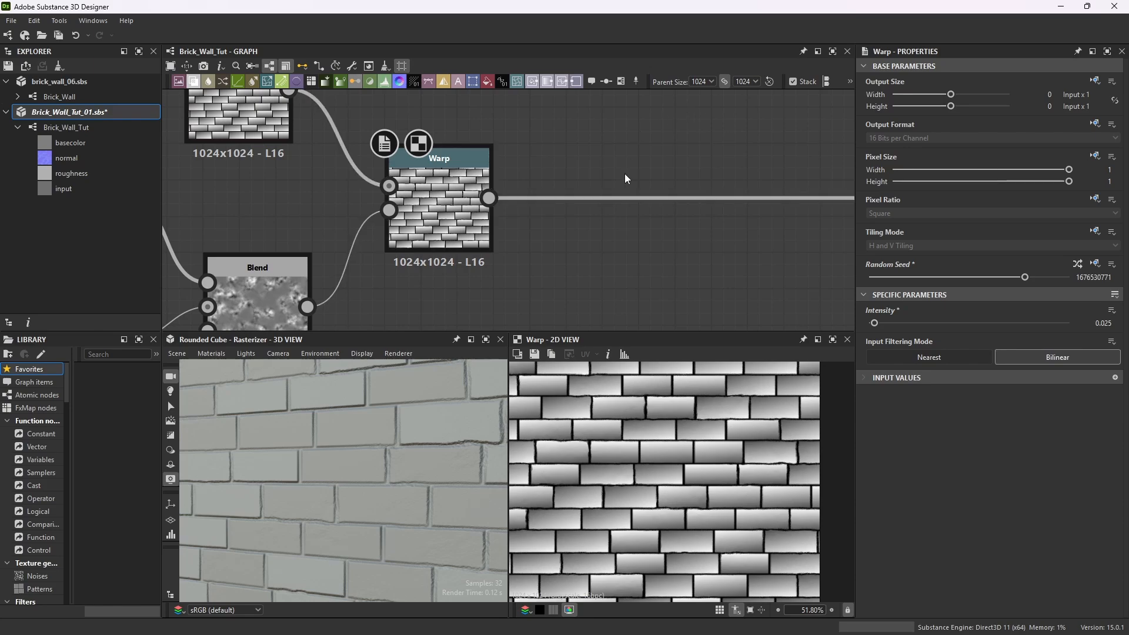
key(space)
text(warp)
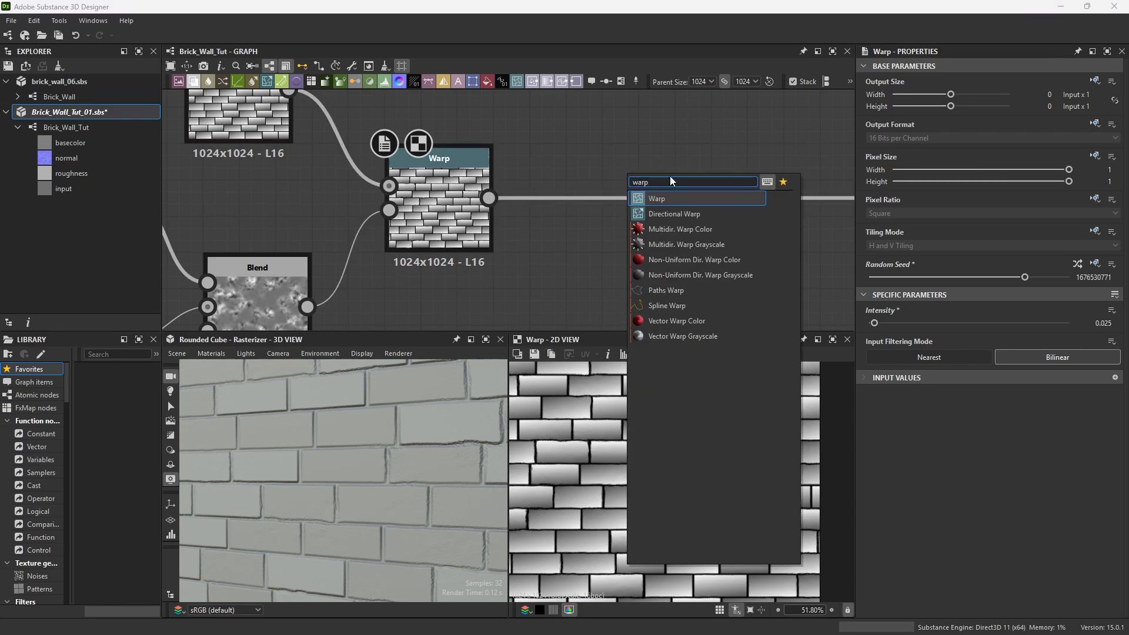
key(Return)
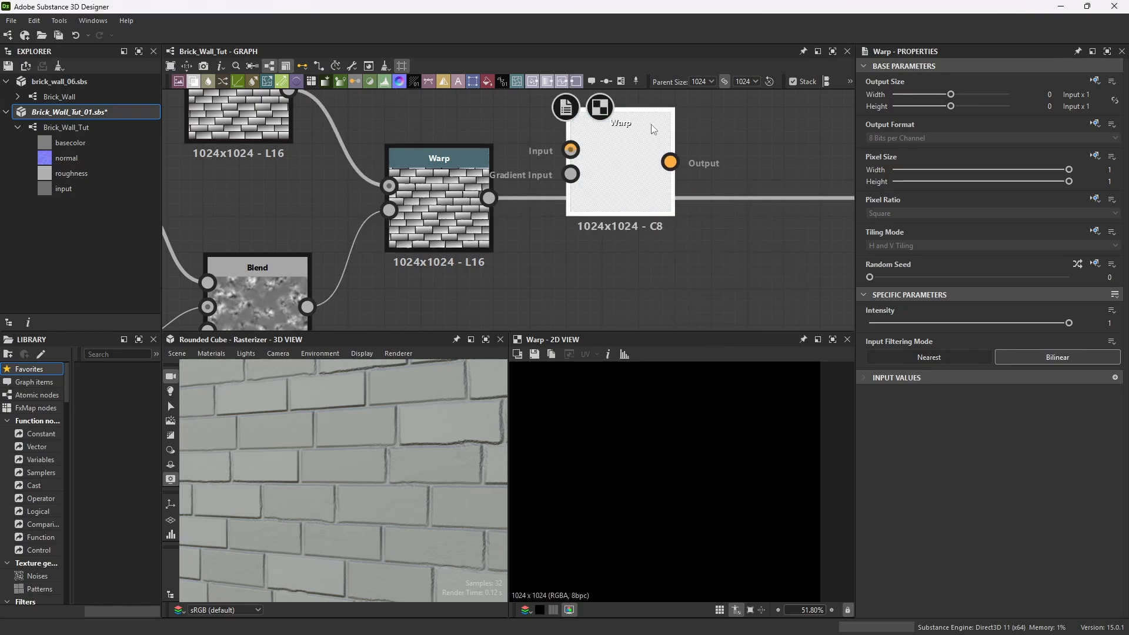
Position the new Warp node and connect the first Warp's output to its input.
drag(620, 130, 620, 246)
scroll(650, 176, down, 3)
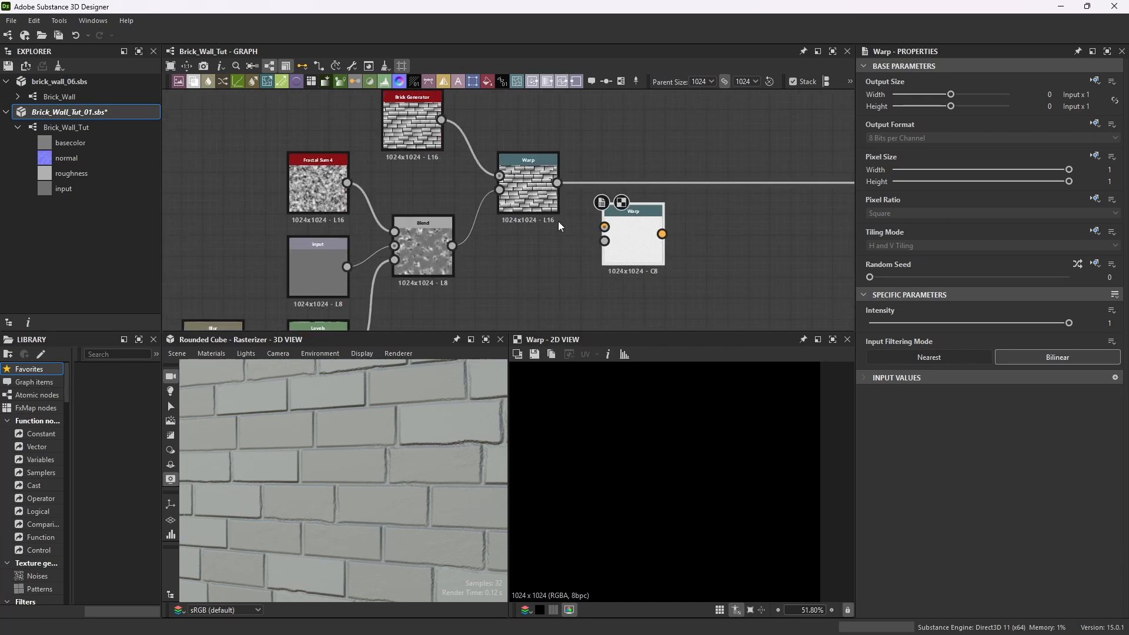
drag(563, 184, 676, 218)
click(595, 249)
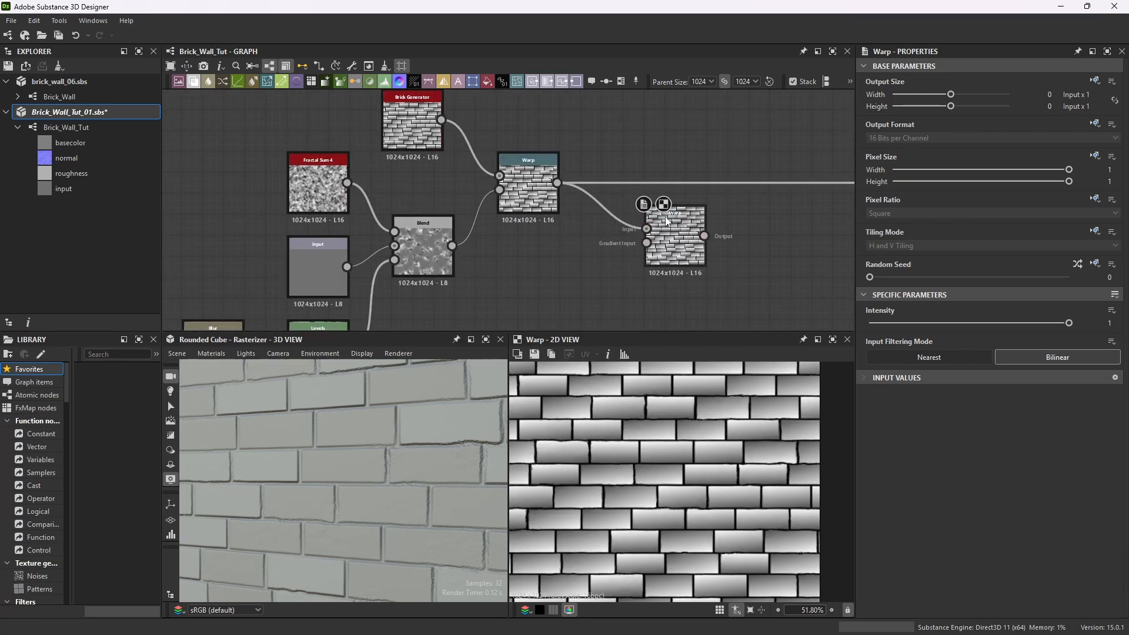
Add a Perlin Noise node below the first Warp and set its Scale to 22.
key(space)
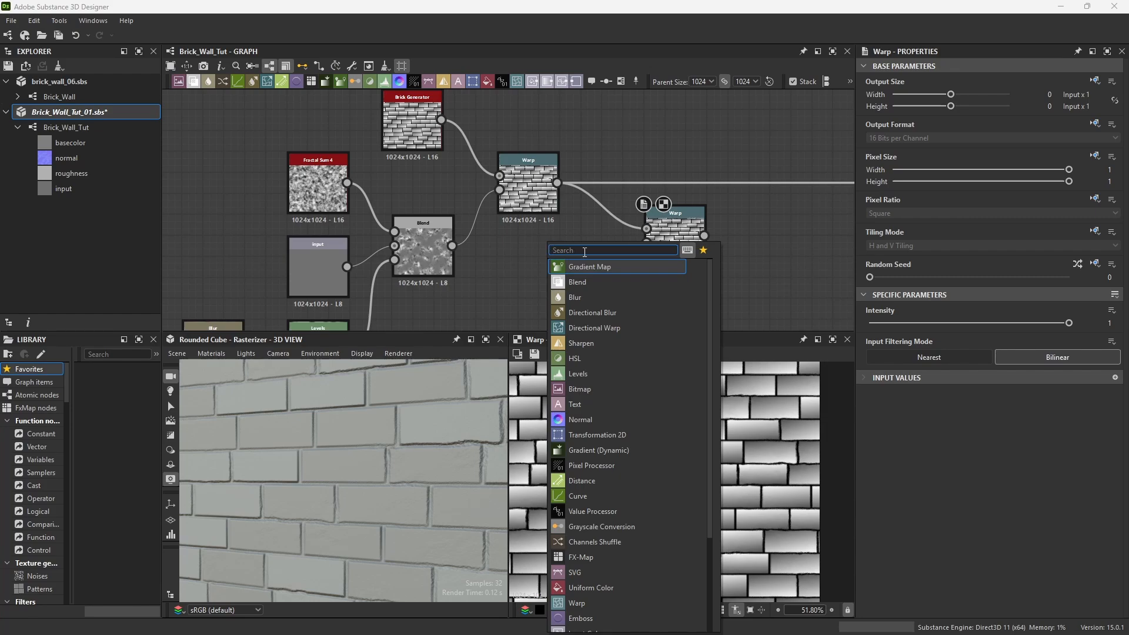
text(pe)
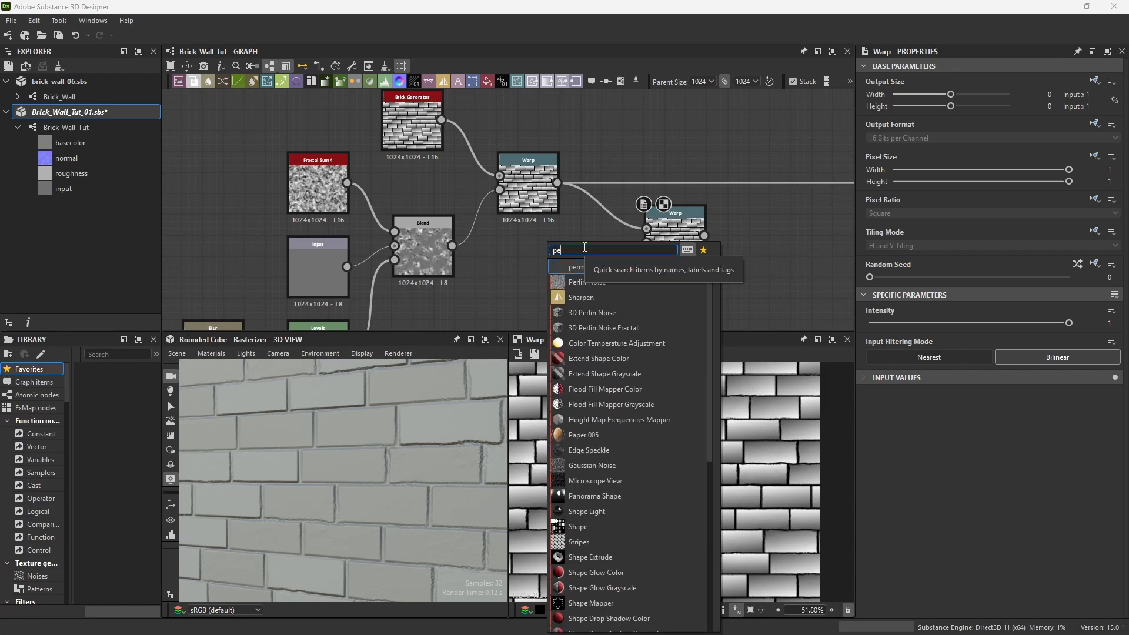
text(rlin)
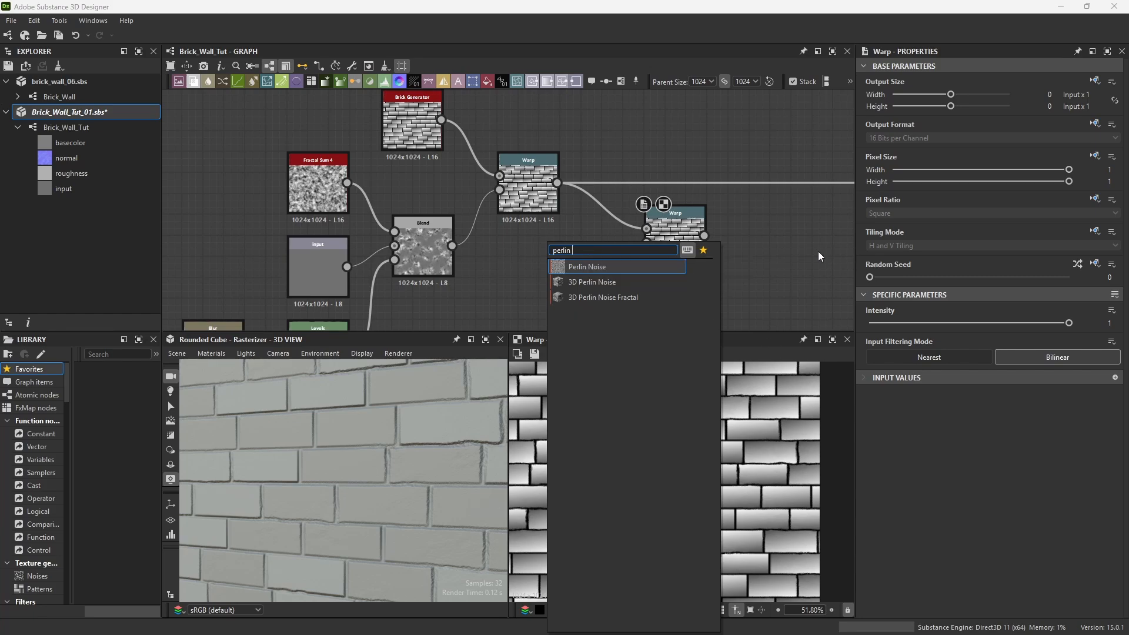
click(602, 270)
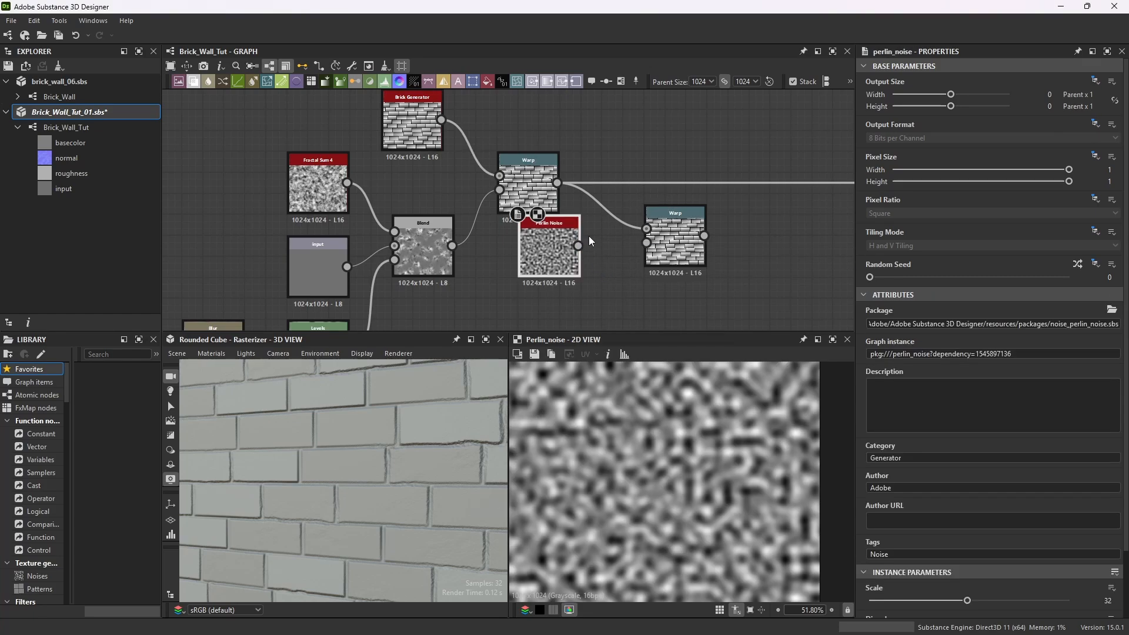
drag(549, 251, 527, 293)
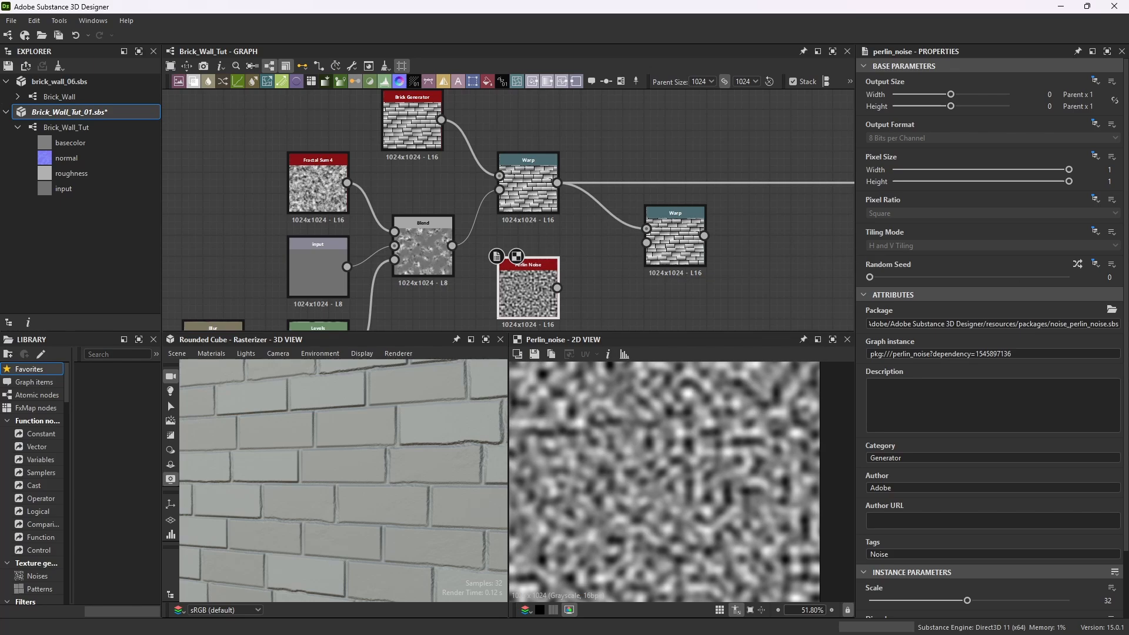
scroll(1022, 492, down, 3)
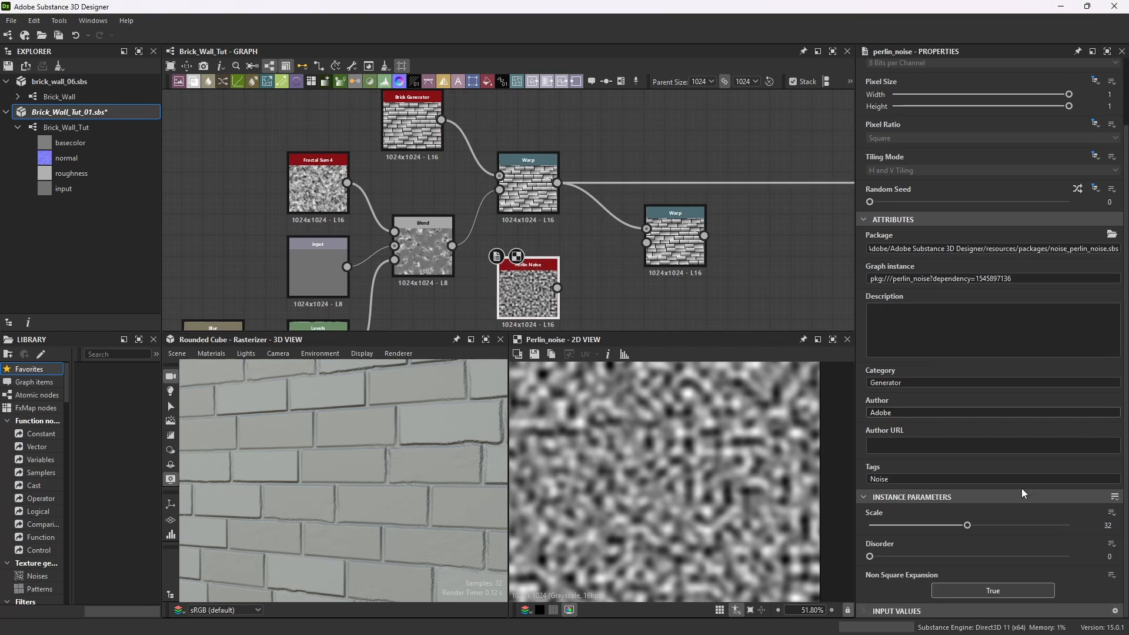
double_click(1110, 525)
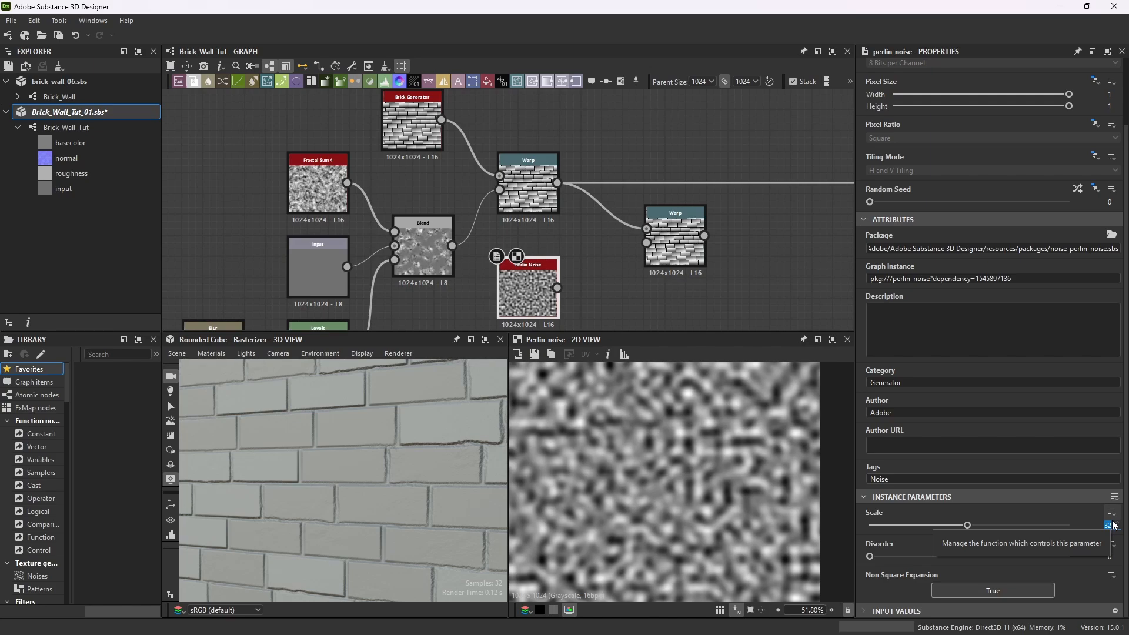
text(2)
key(Return)
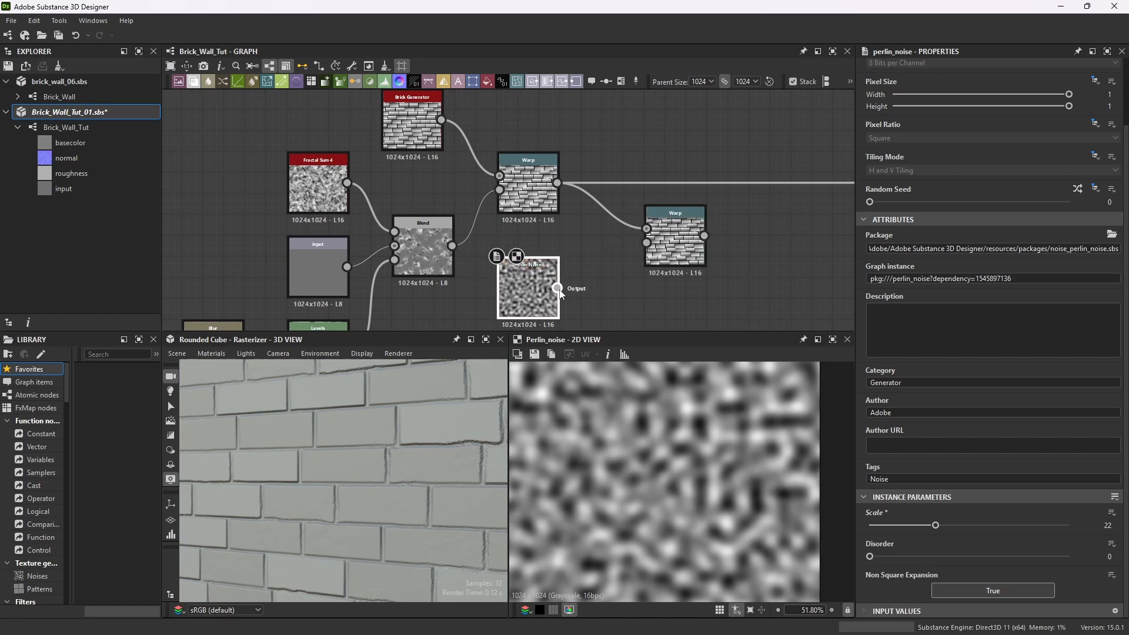
Connect the Perlin Noise to the second Warp's gradient input and set that Warp's intensity to 0.06.
drag(557, 289, 646, 243)
double_click(681, 217)
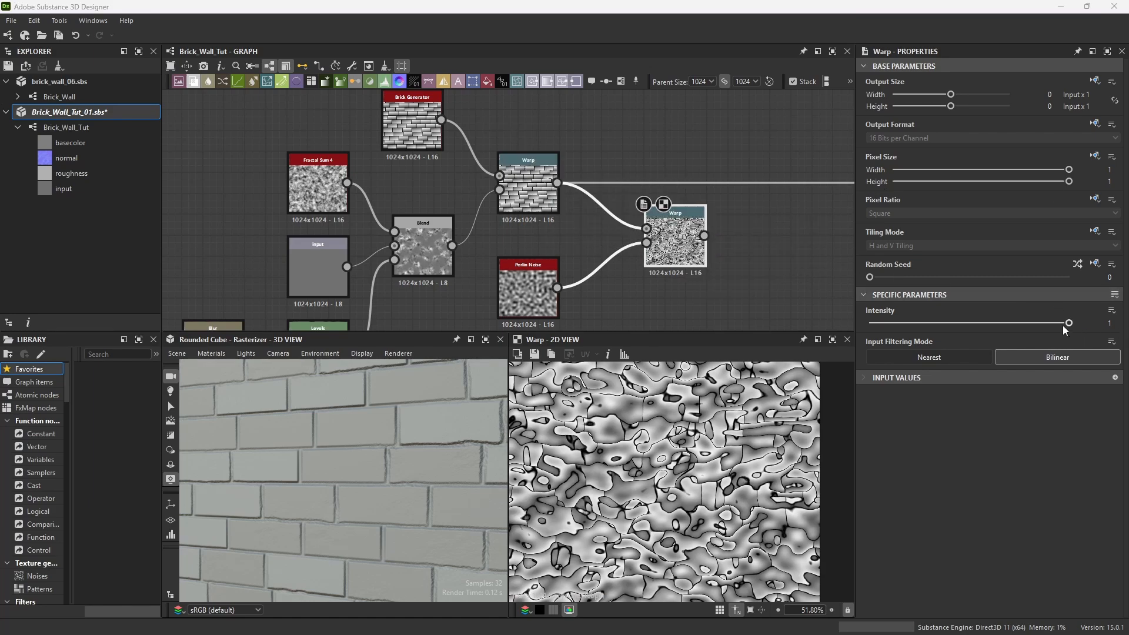
drag(1070, 324, 1005, 334)
scroll(749, 429, up, 3)
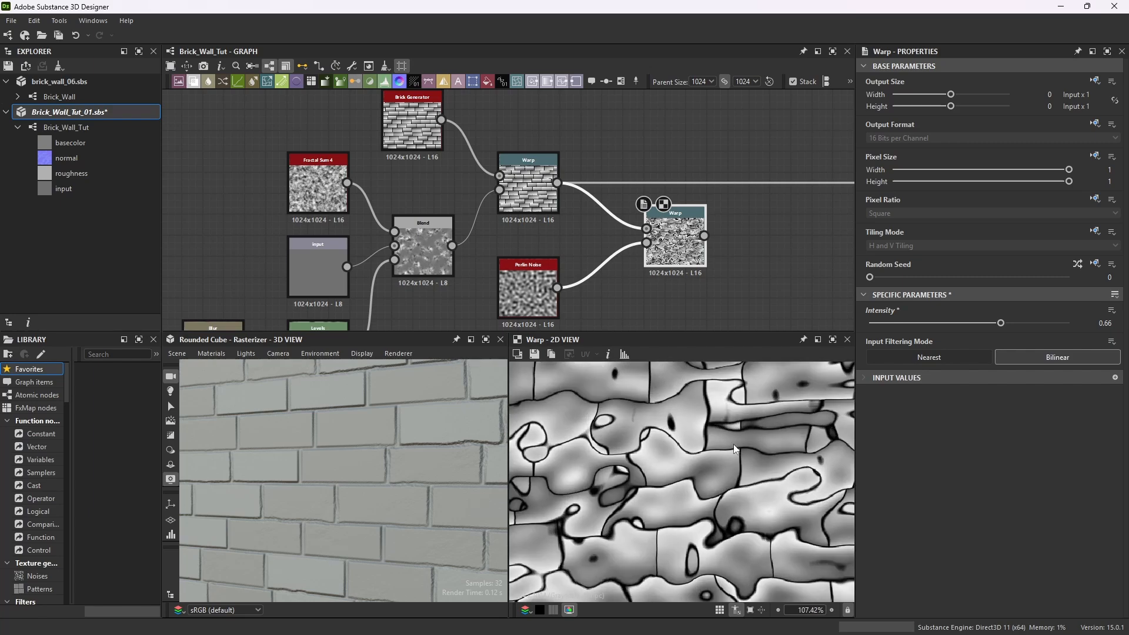
scroll(734, 450, up, 2)
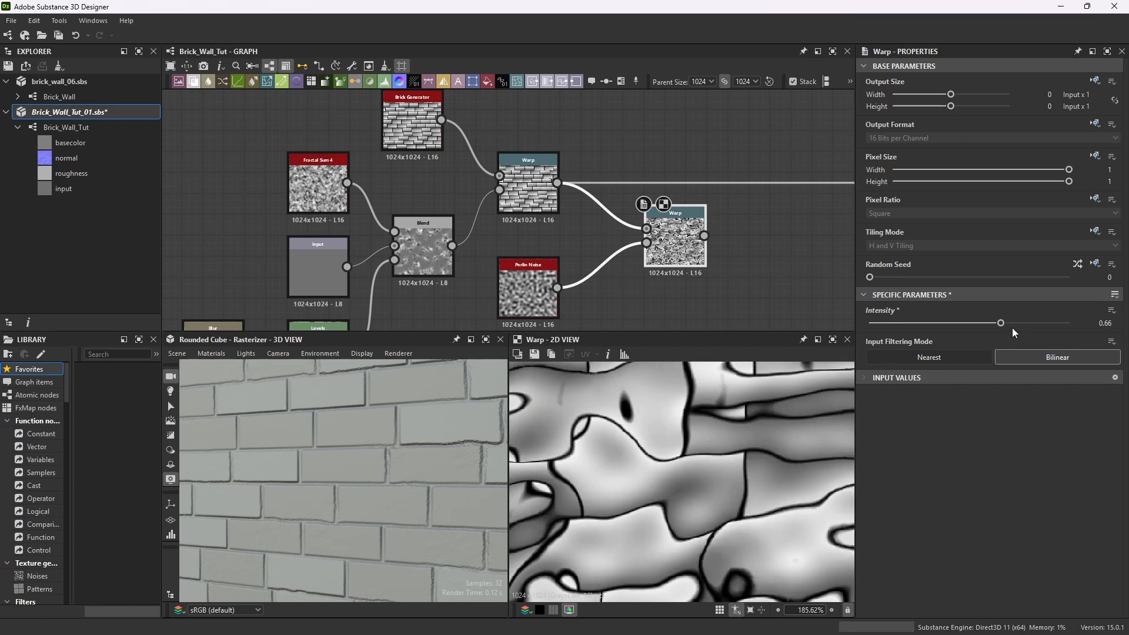
drag(1000, 322, 881, 343)
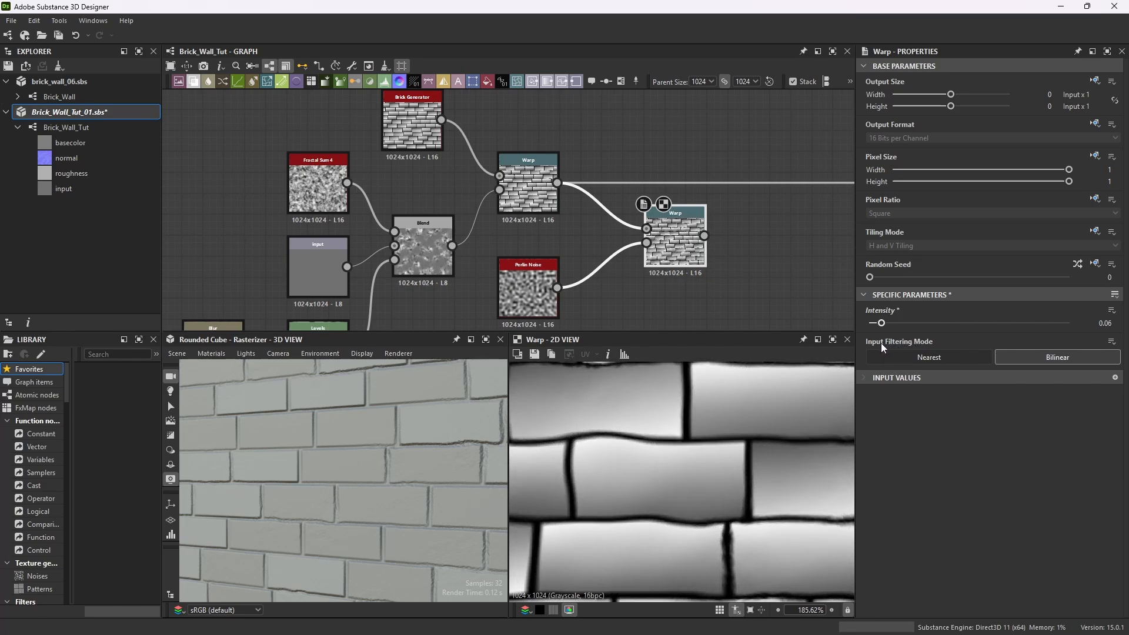
scroll(676, 421, down, 10)
scroll(684, 428, up, 2)
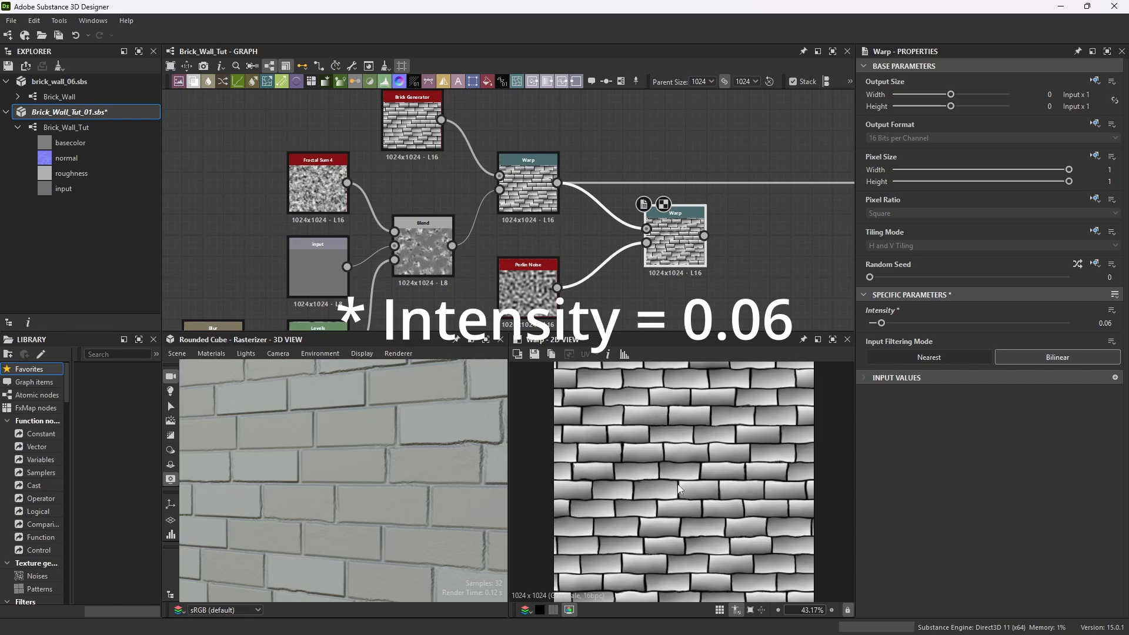
Connect the second Warp's output to the normal output node.
scroll(746, 194, down, 10)
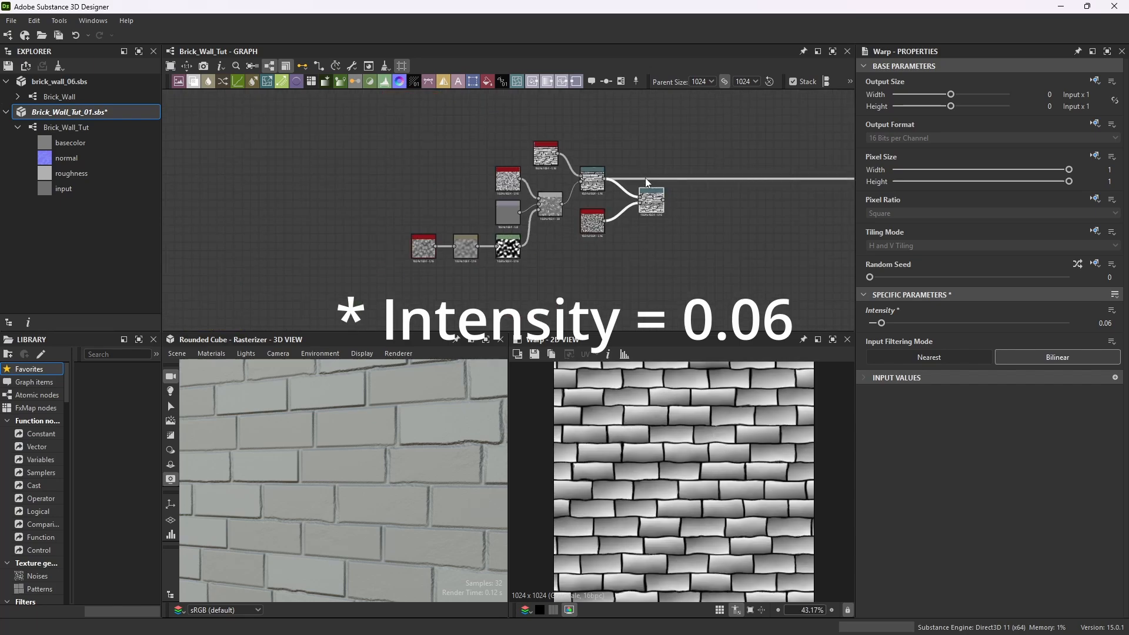
scroll(745, 217, up, 8)
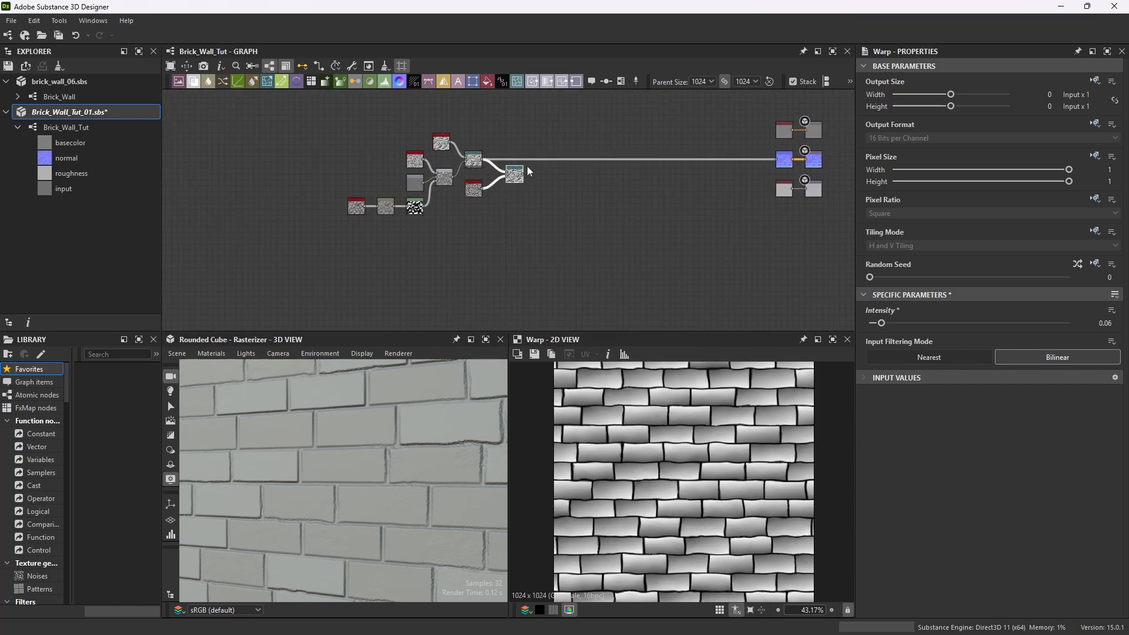
drag(524, 174, 777, 159)
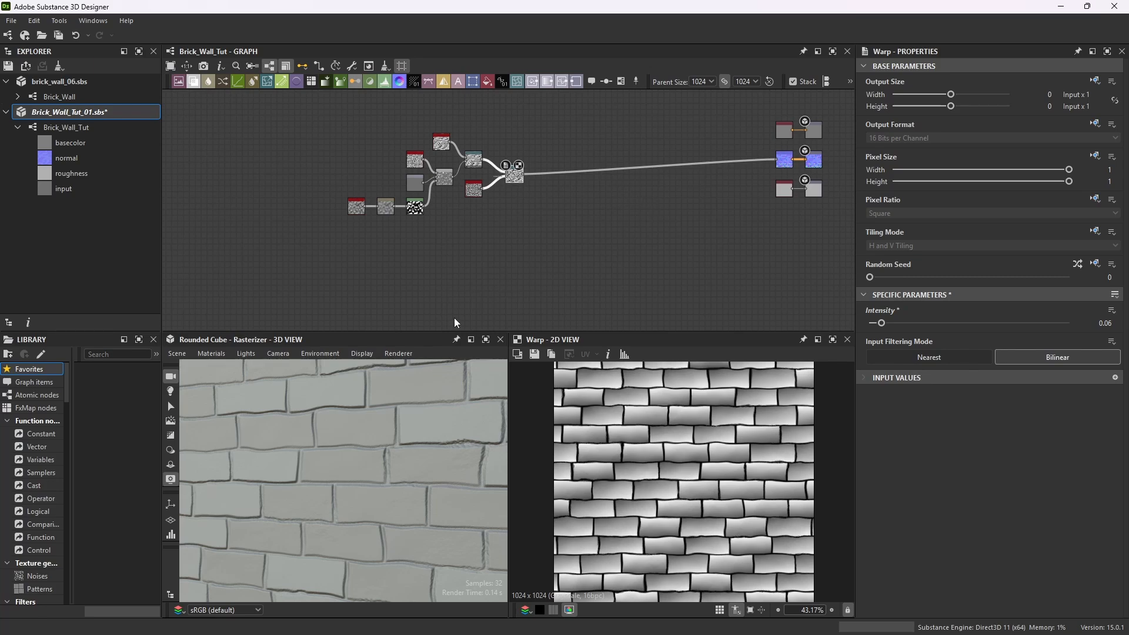
Maximize the 3D view and orbit and zoom around the cube to inspect the doubly warped bricks, then restore the layout.
click(486, 340)
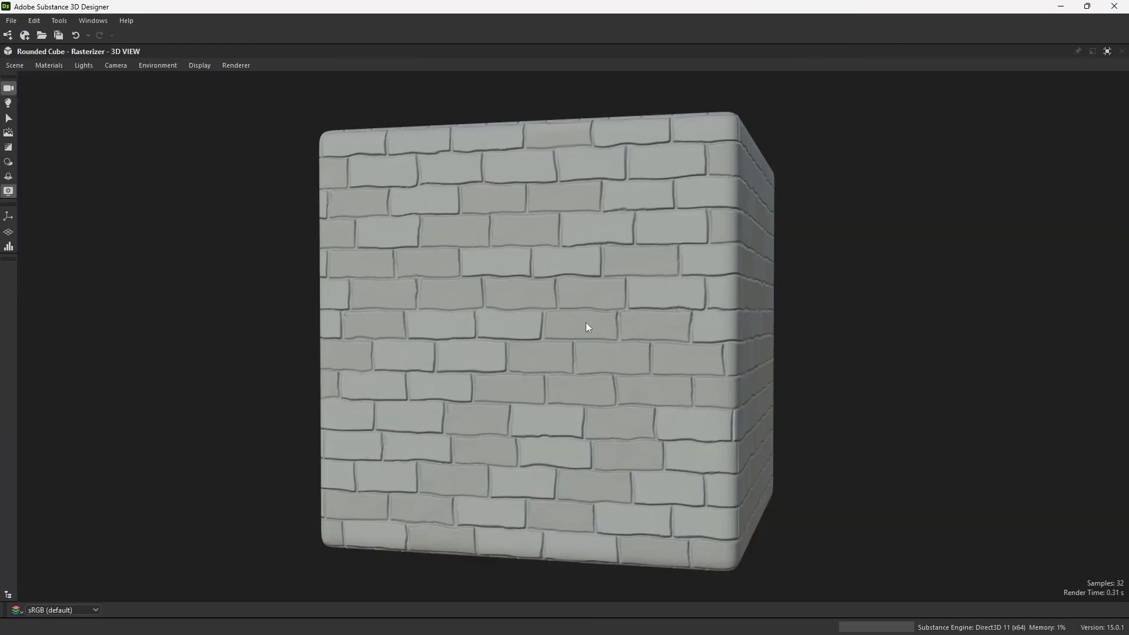
drag(604, 316, 718, 276)
scroll(612, 294, down, 3)
scroll(559, 340, up, 5)
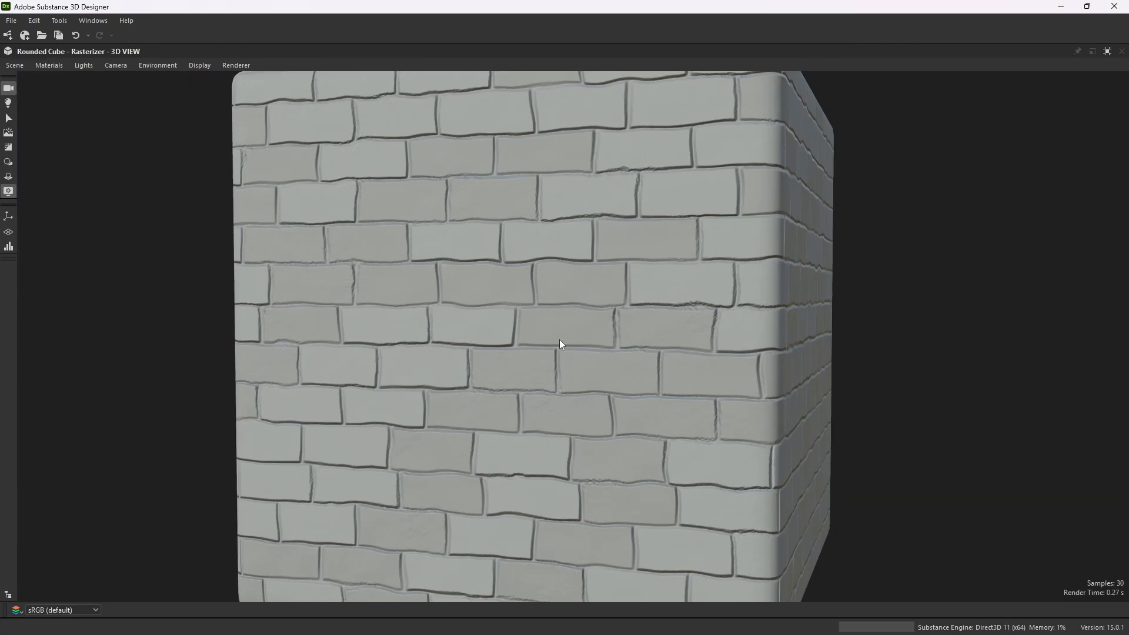
drag(559, 340, 515, 332)
scroll(515, 333, down, 3)
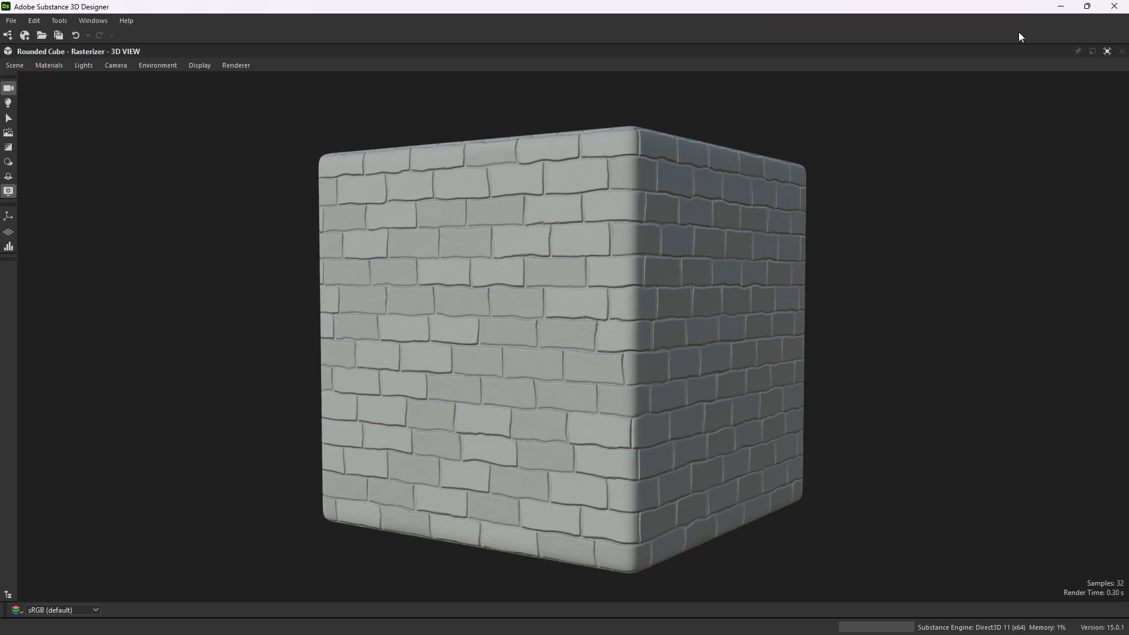
click(1107, 51)
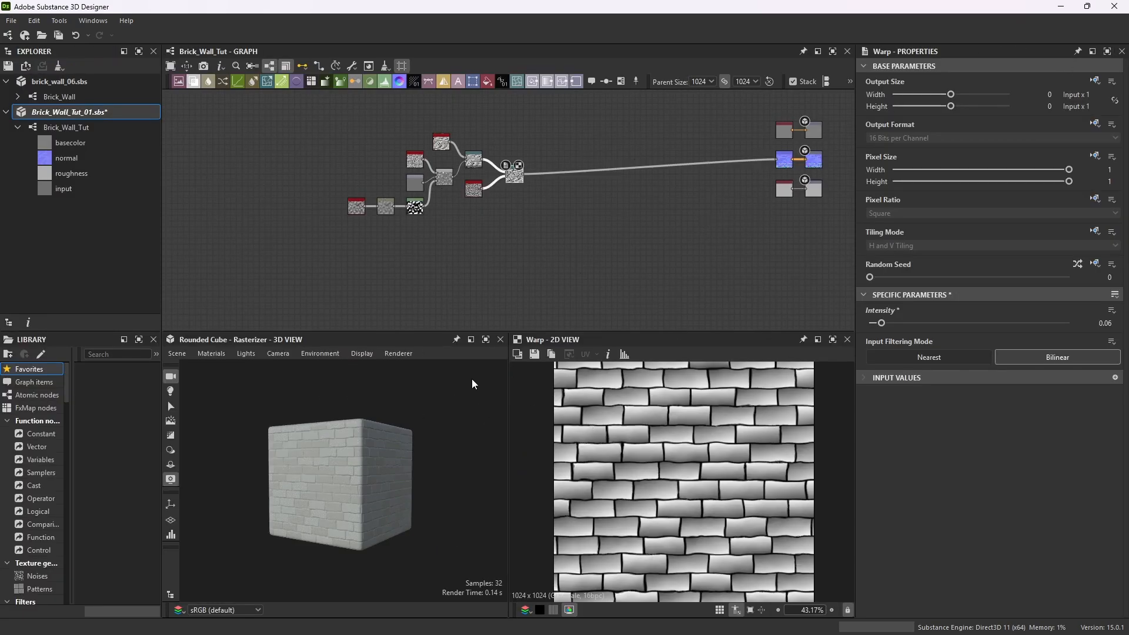
drag(472, 379, 426, 473)
scroll(394, 464, up, 5)
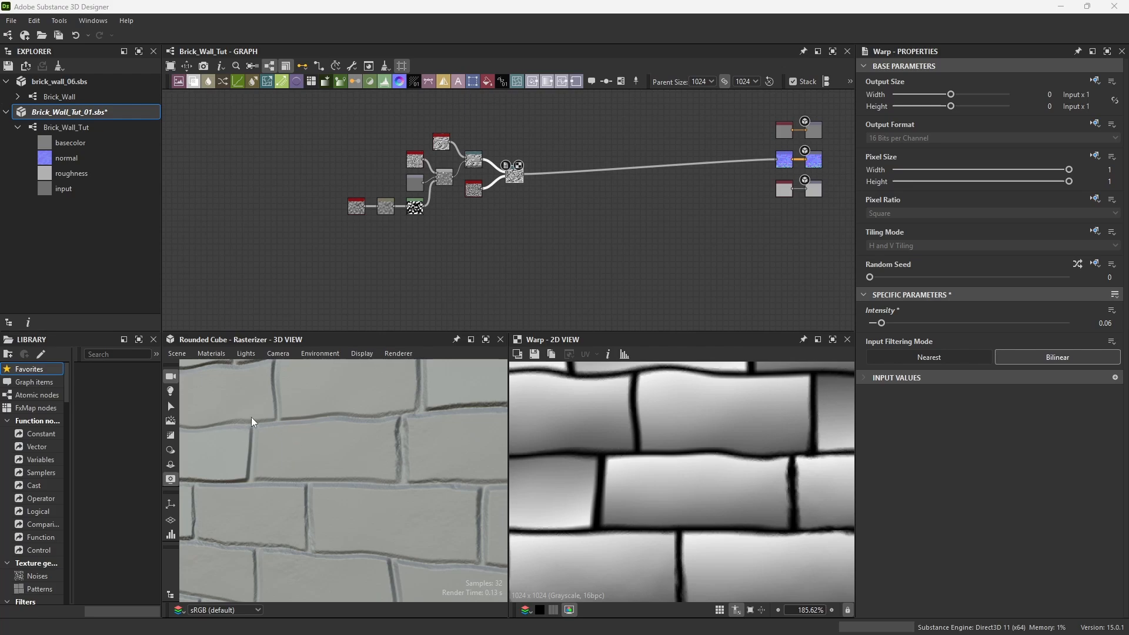
Add a Blur node beside the second Warp and connect the Warp's output to its input.
scroll(372, 455, down, 3)
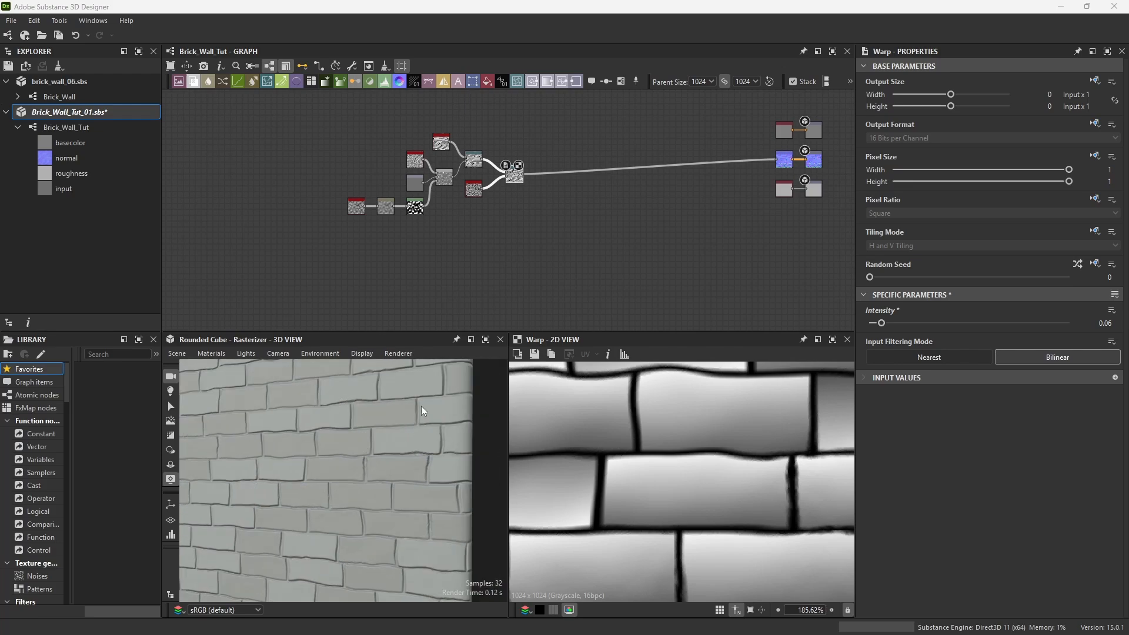
scroll(559, 140, up, 2)
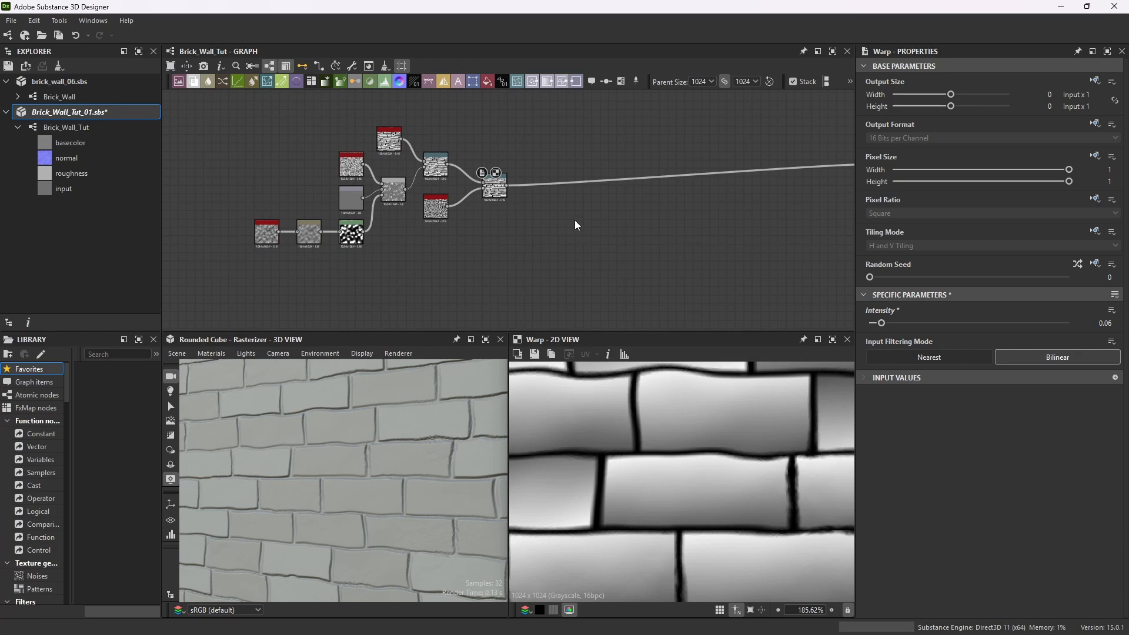
key(space)
text(blur)
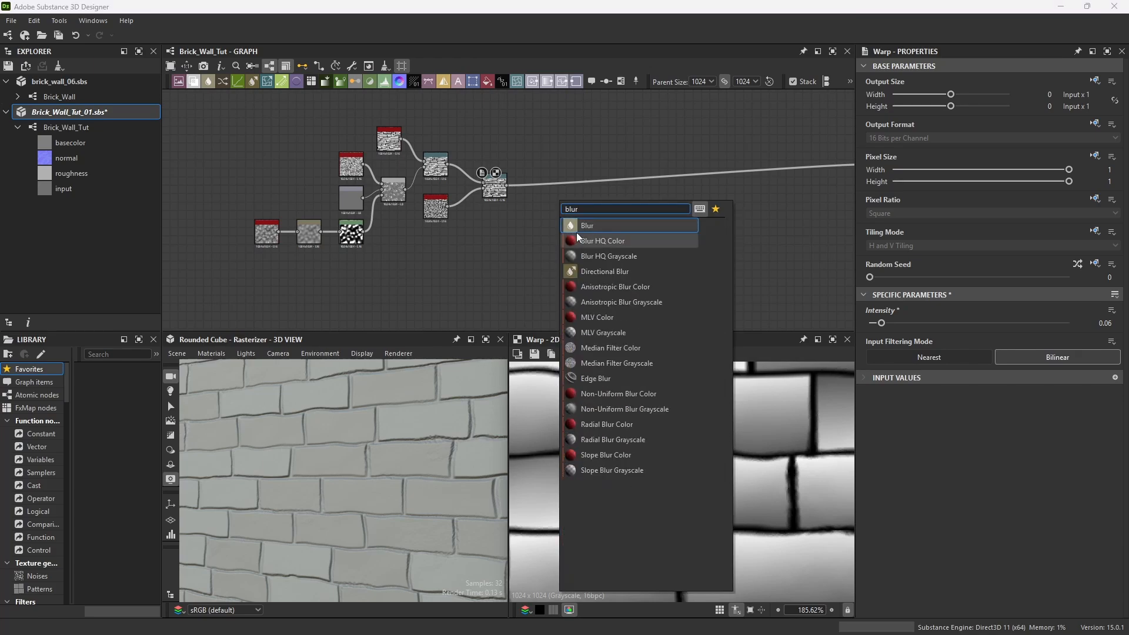
click(586, 229)
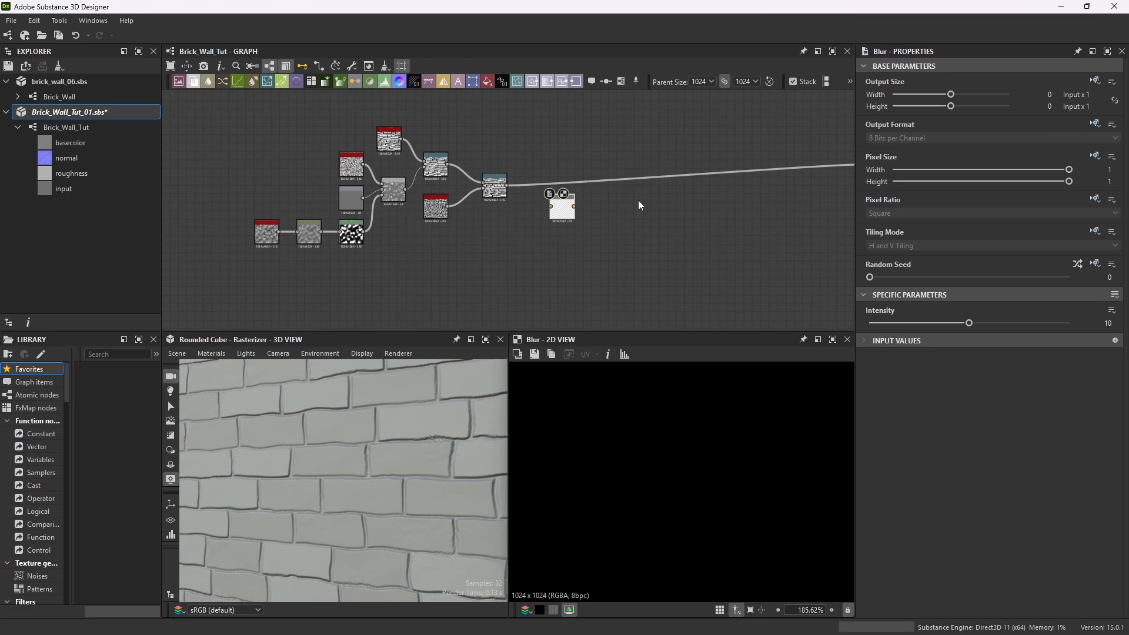
scroll(504, 180, up, 3)
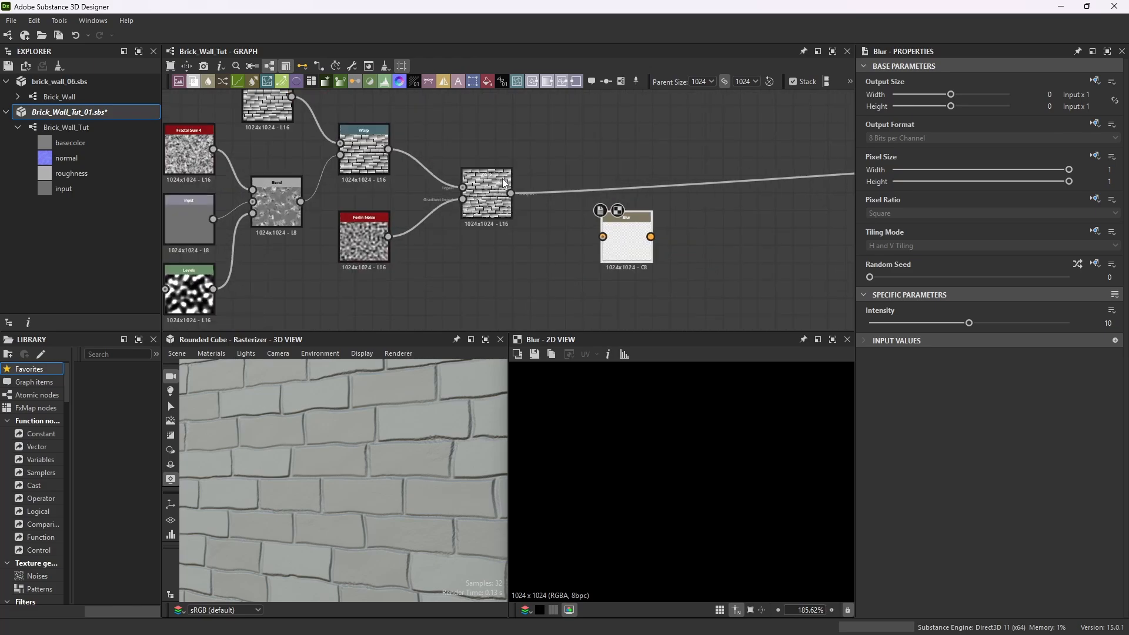
drag(513, 195, 603, 237)
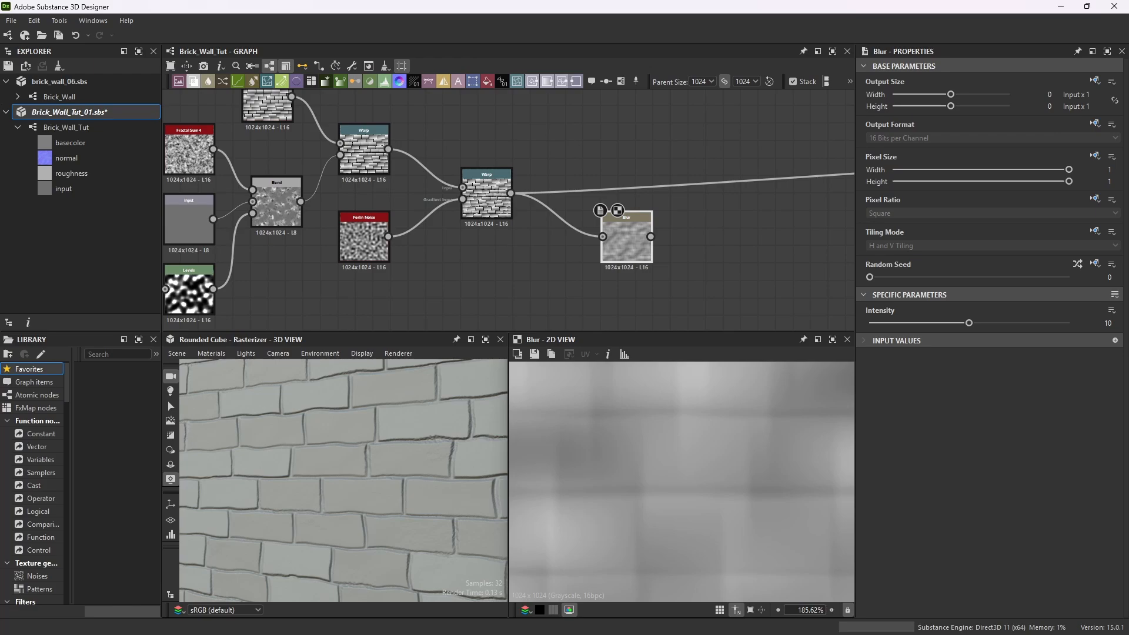
Set the Blur node's intensity to 0.
drag(969, 324, 877, 329)
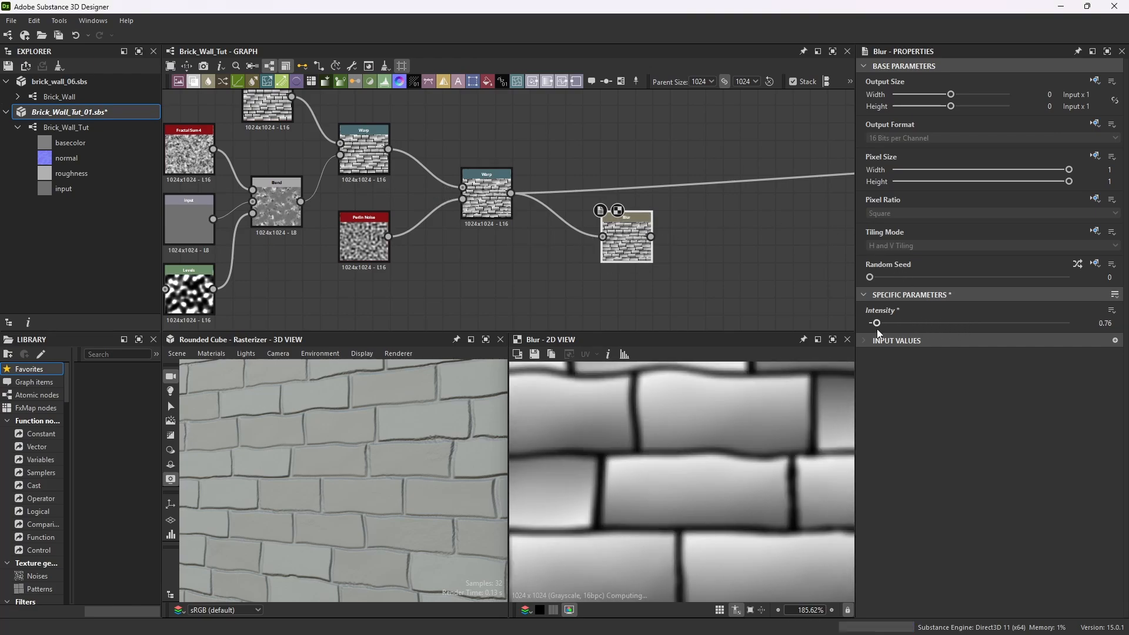
scroll(738, 120, down, 1)
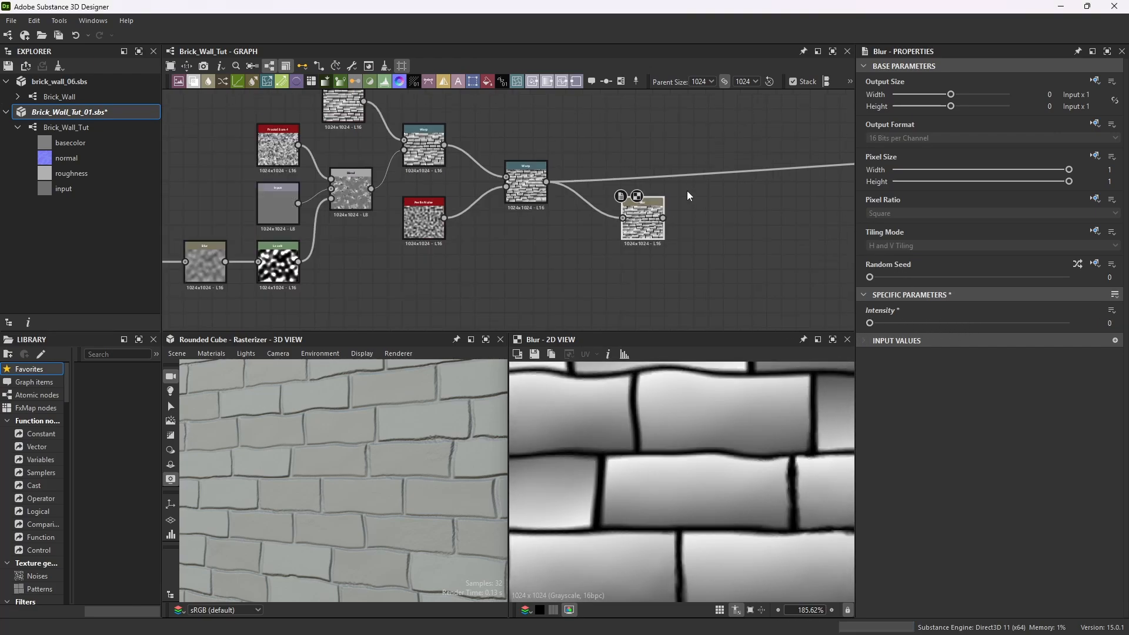
scroll(360, 481, up, 3)
scroll(404, 449, down, 2)
Set the graph's parent size to 2048.
click(742, 82)
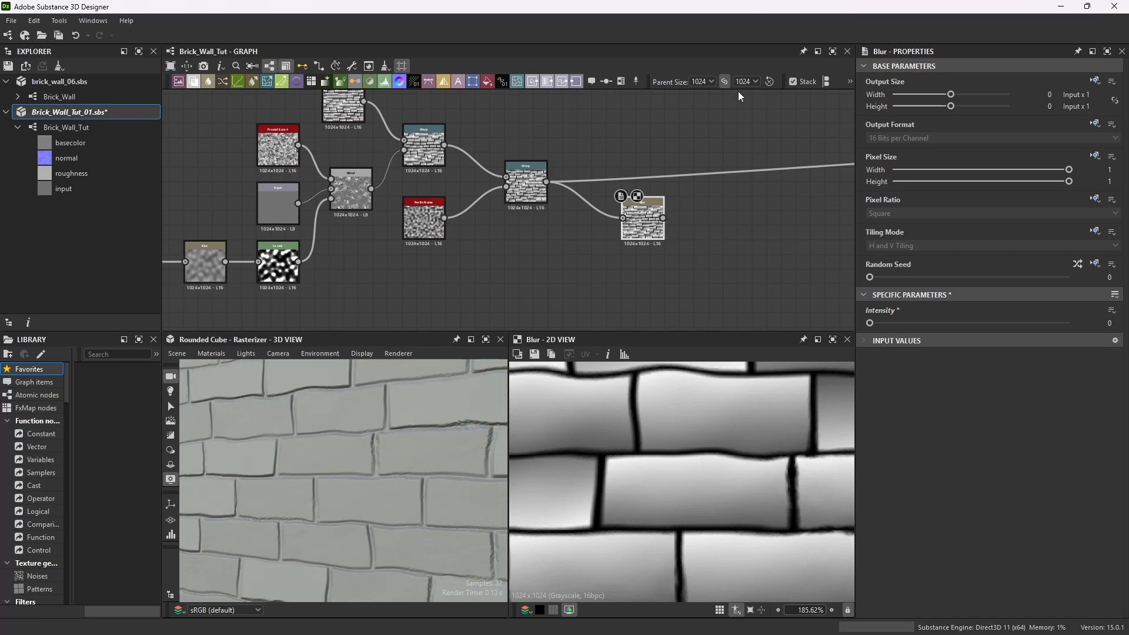
click(739, 92)
scroll(659, 162, down, 3)
scroll(752, 159, up, 2)
scroll(751, 158, down, 3)
scroll(694, 207, up, 1)
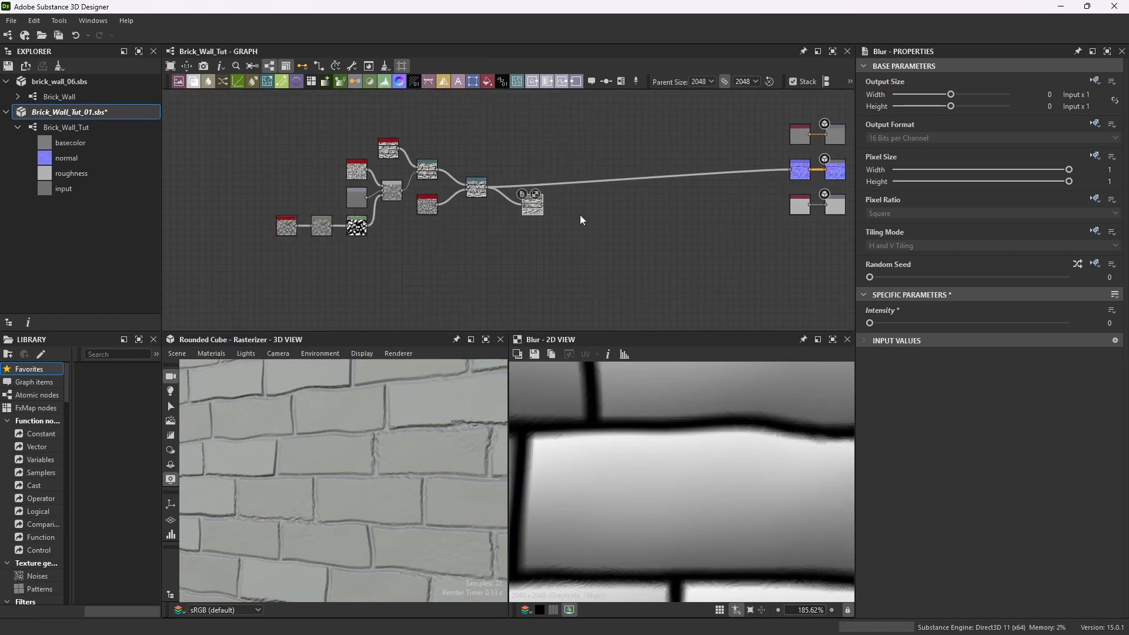
Connect the Blur node's output to the normal output node and reposition the Blur node.
drag(542, 207, 791, 175)
drag(637, 220, 565, 202)
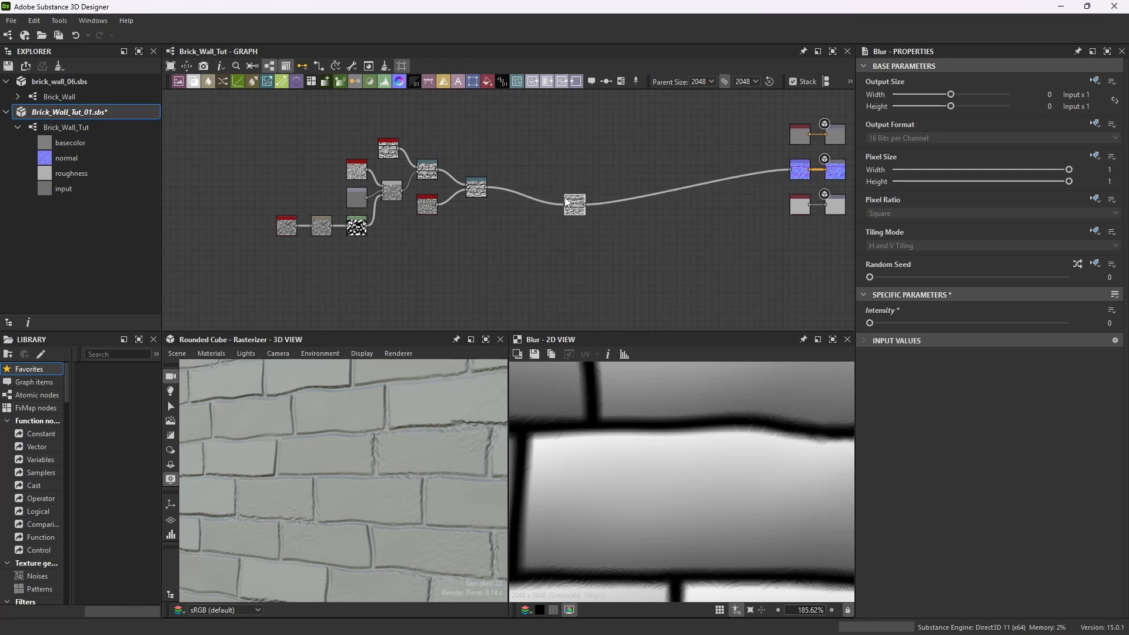
Set the Blur node's intensity to 1.
drag(366, 455, 387, 445)
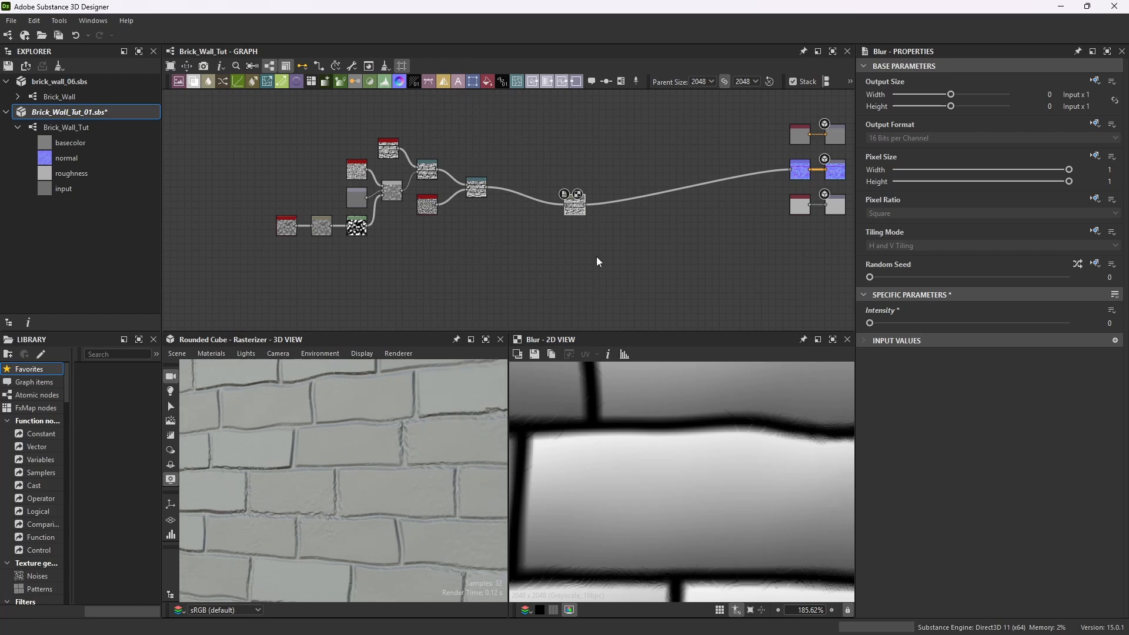
scroll(559, 260, up, 4)
drag(590, 130, 504, 125)
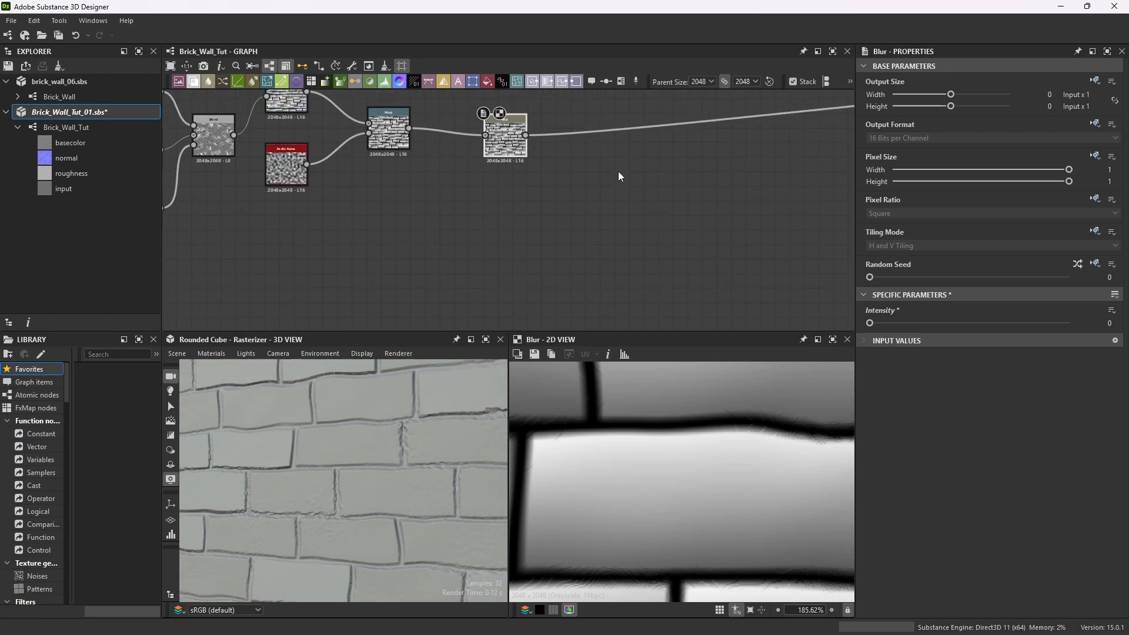
click(1109, 323)
key(Return)
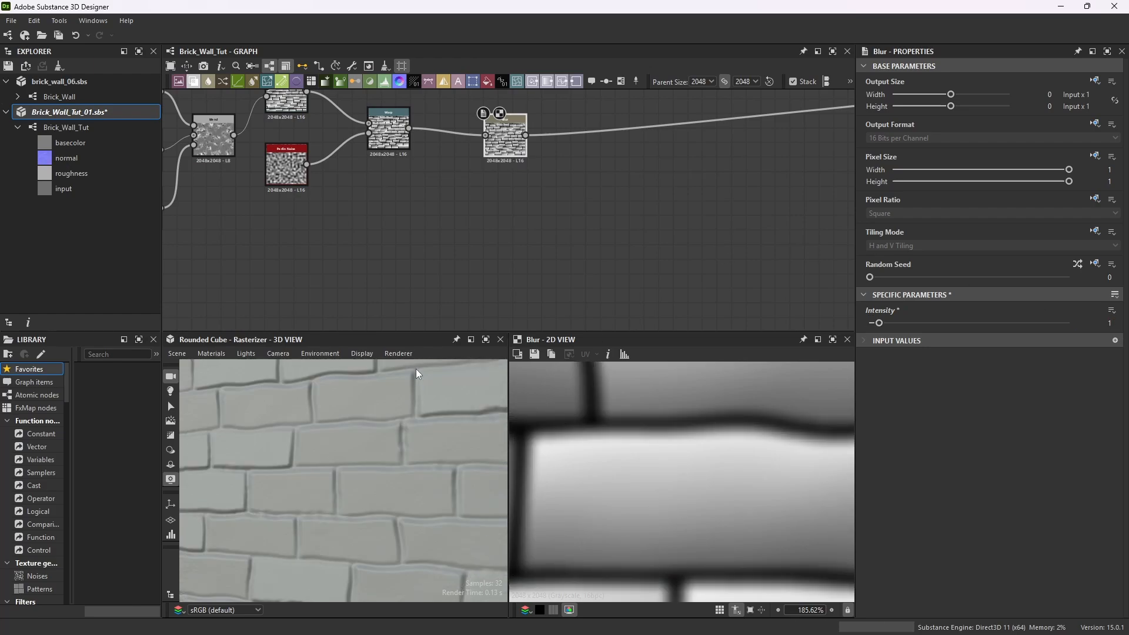
Move the Blur node lower and insert a Blend node between the Blur and the normal output.
scroll(502, 269, down, 1)
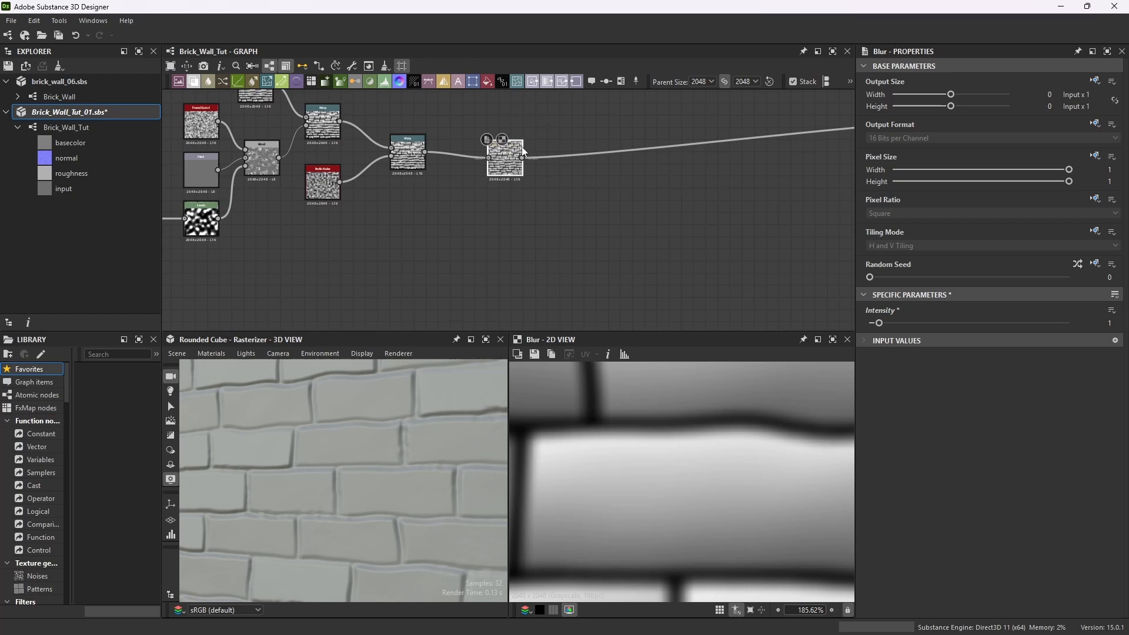
drag(509, 150, 511, 179)
scroll(355, 429, down, 3)
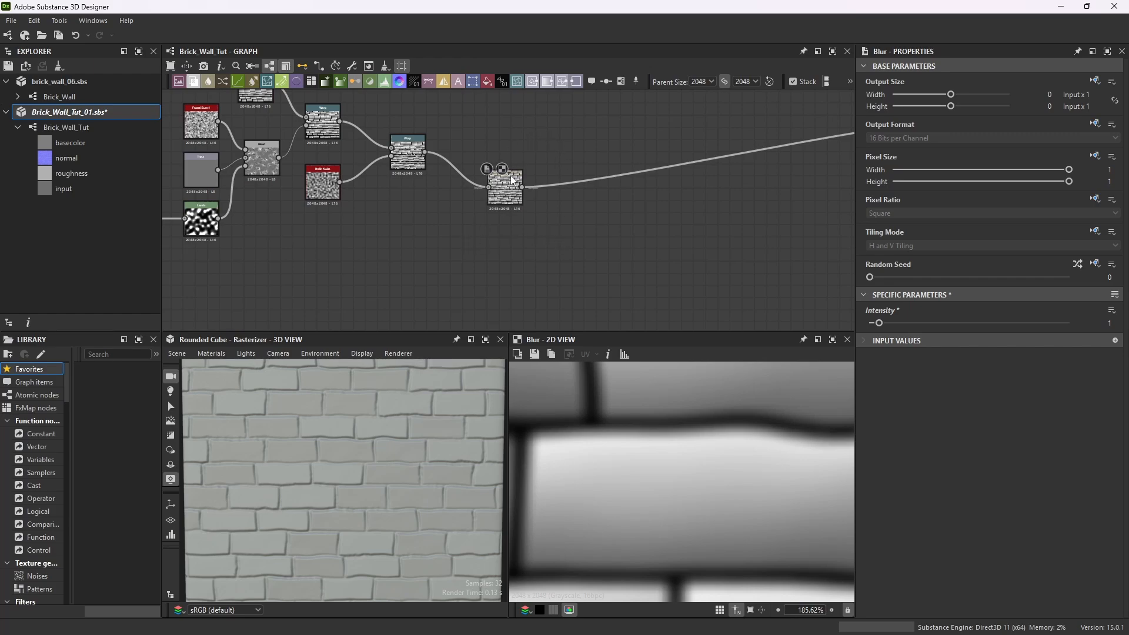
drag(513, 180, 488, 188)
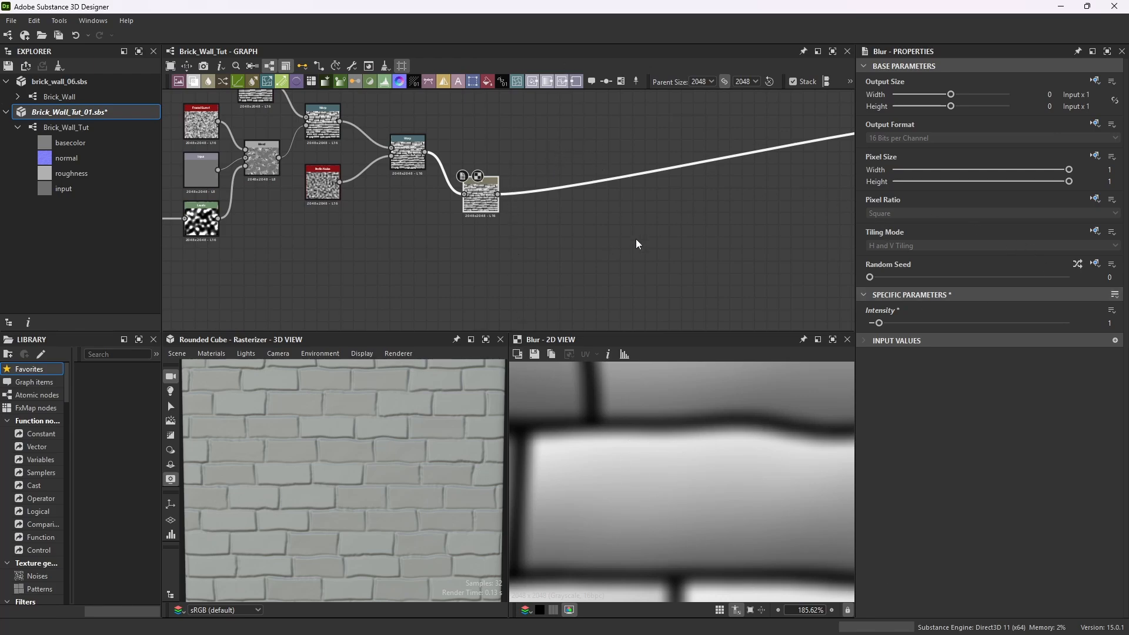
key(space)
text(bl)
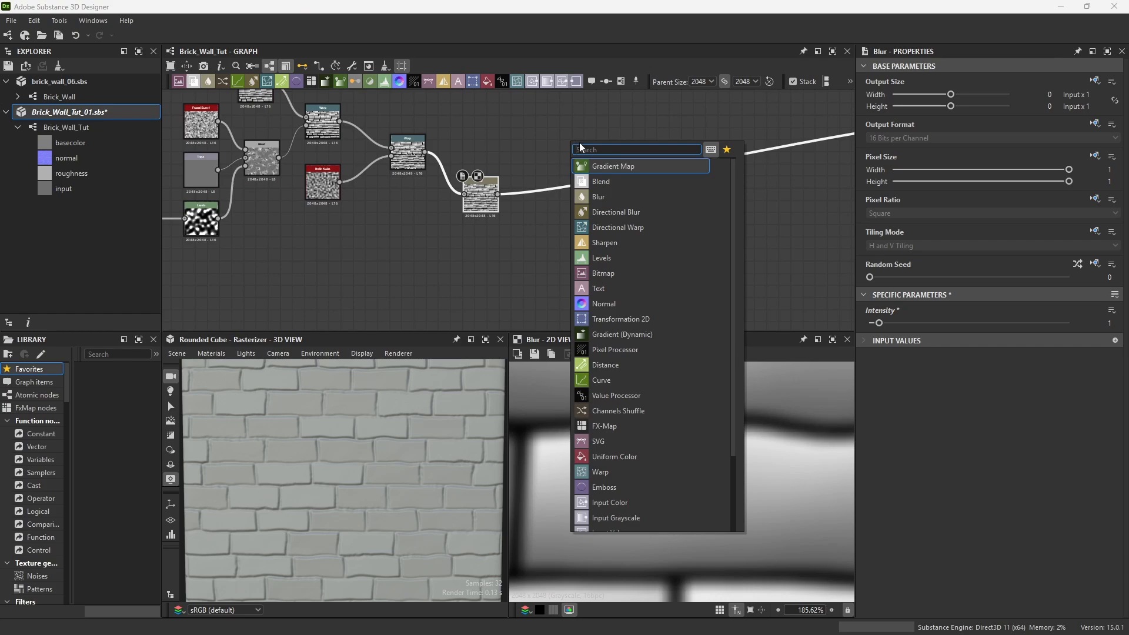
text(end)
key(Return)
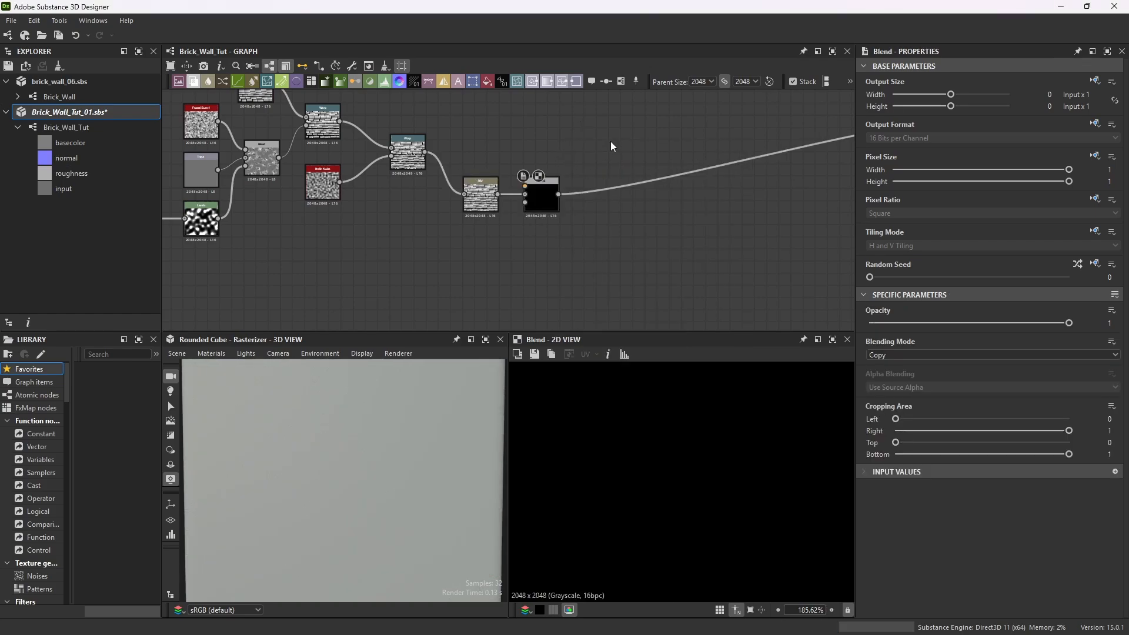
drag(550, 194, 562, 158)
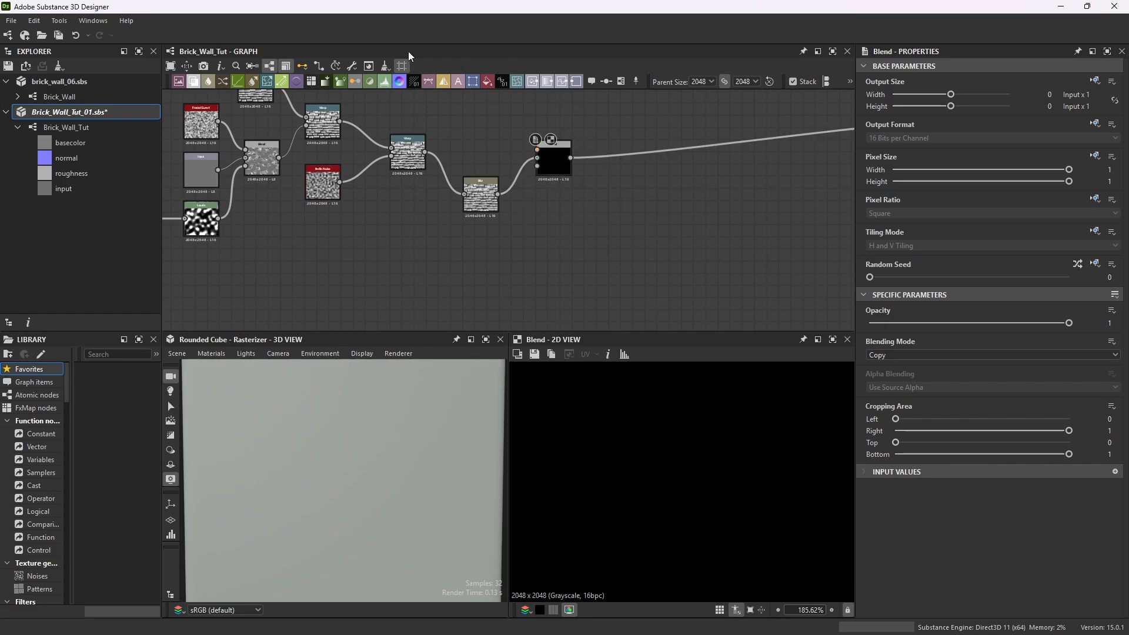
Connect the second Warp's output to the Blend node's first input.
scroll(450, 150, up, 2)
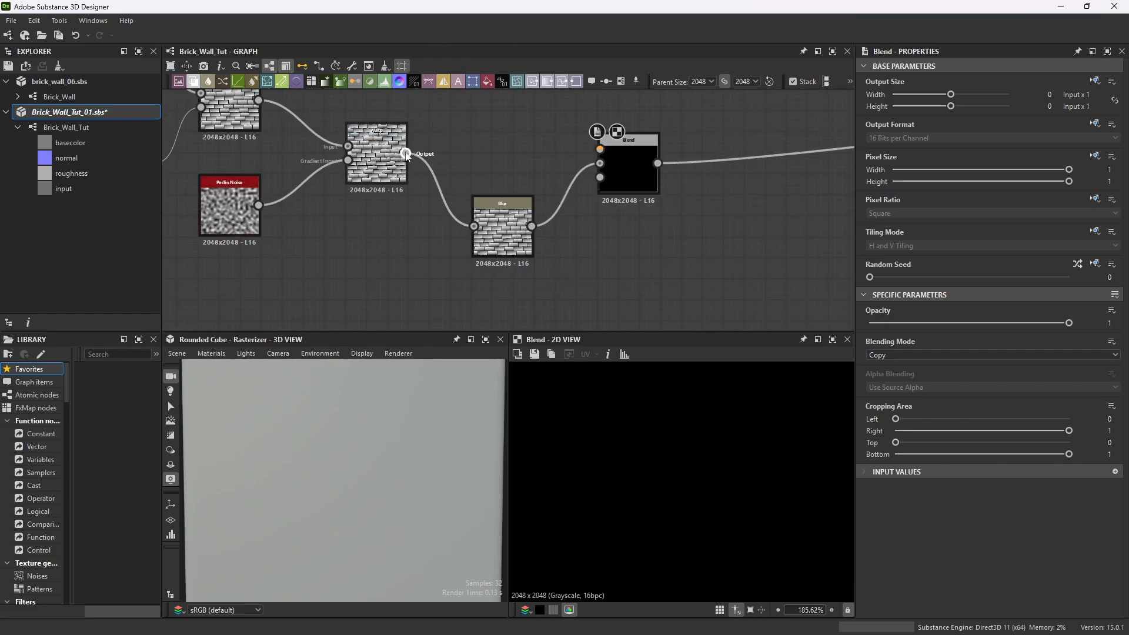
drag(406, 155, 600, 148)
drag(511, 210, 513, 182)
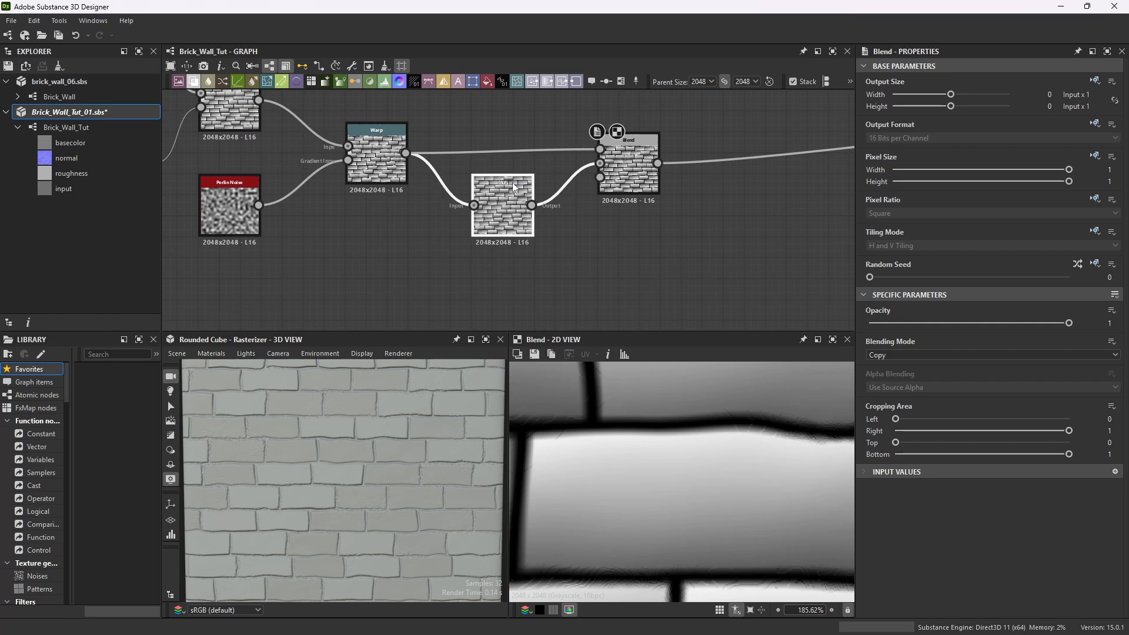
Add a Levels node from the second Warp and connect its output to the Blend node's opacity input.
scroll(577, 226, down, 3)
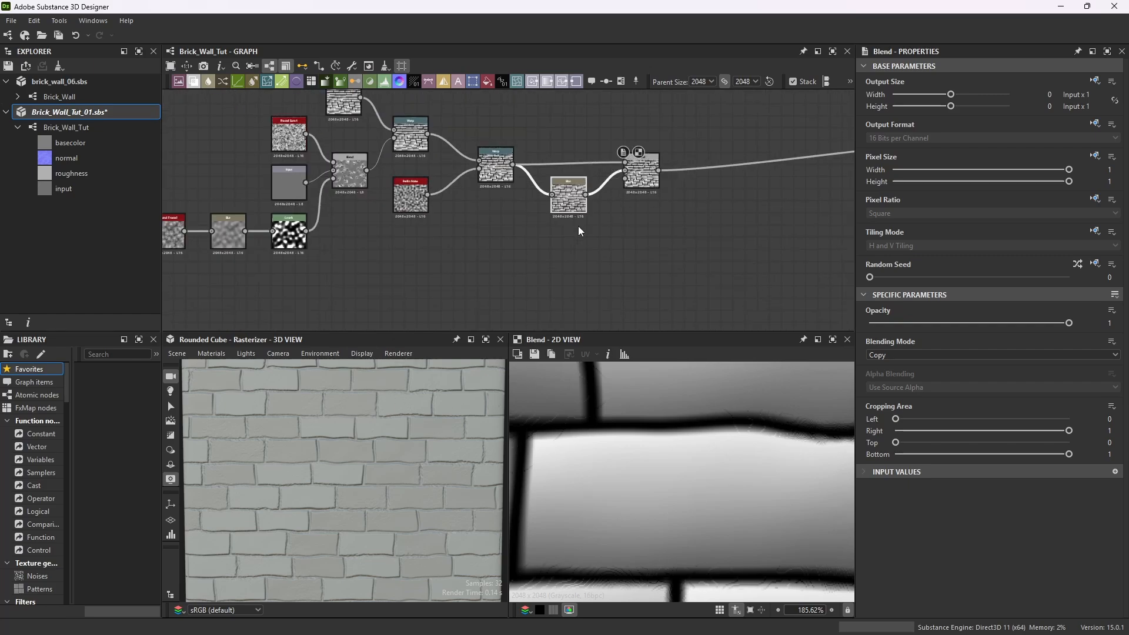
scroll(483, 221, up, 2)
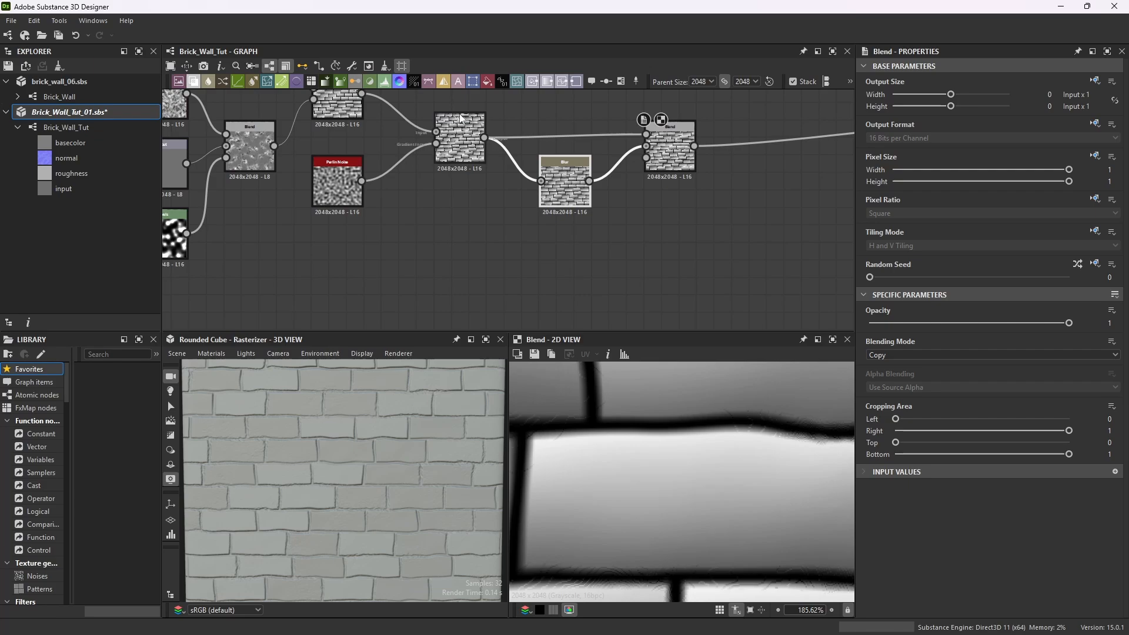
click(479, 123)
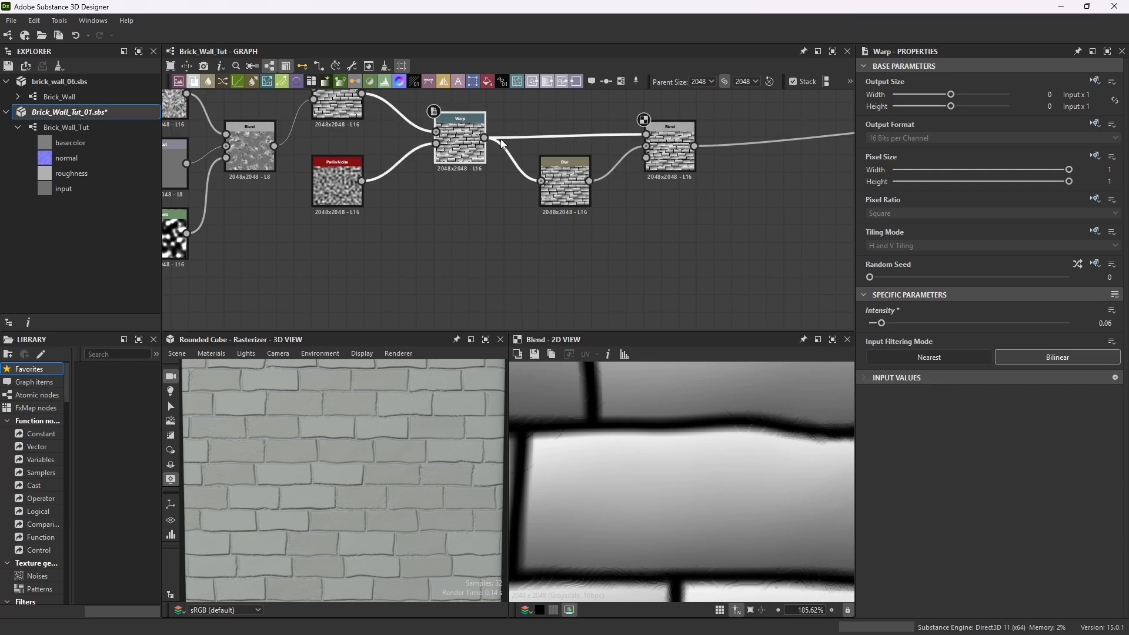
key(space)
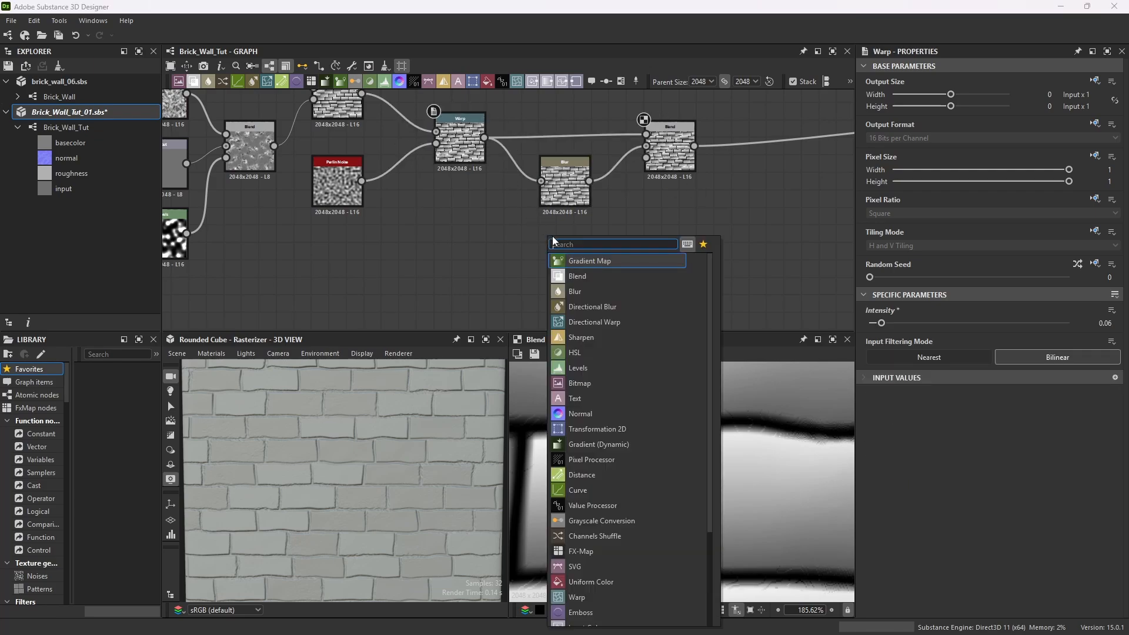
text(levels)
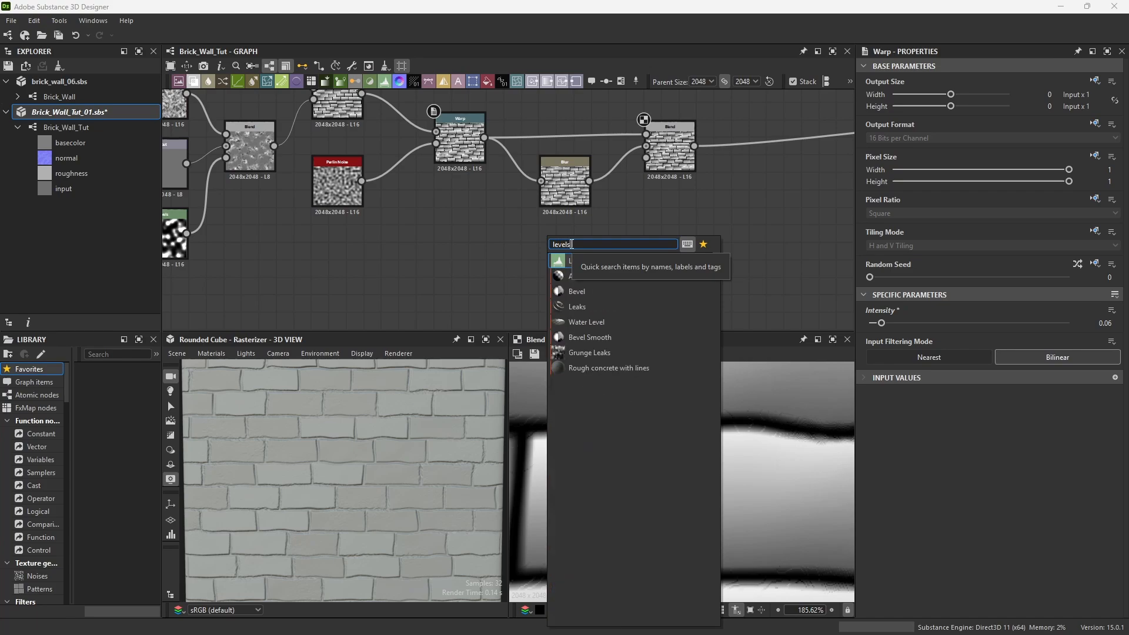
key(Return)
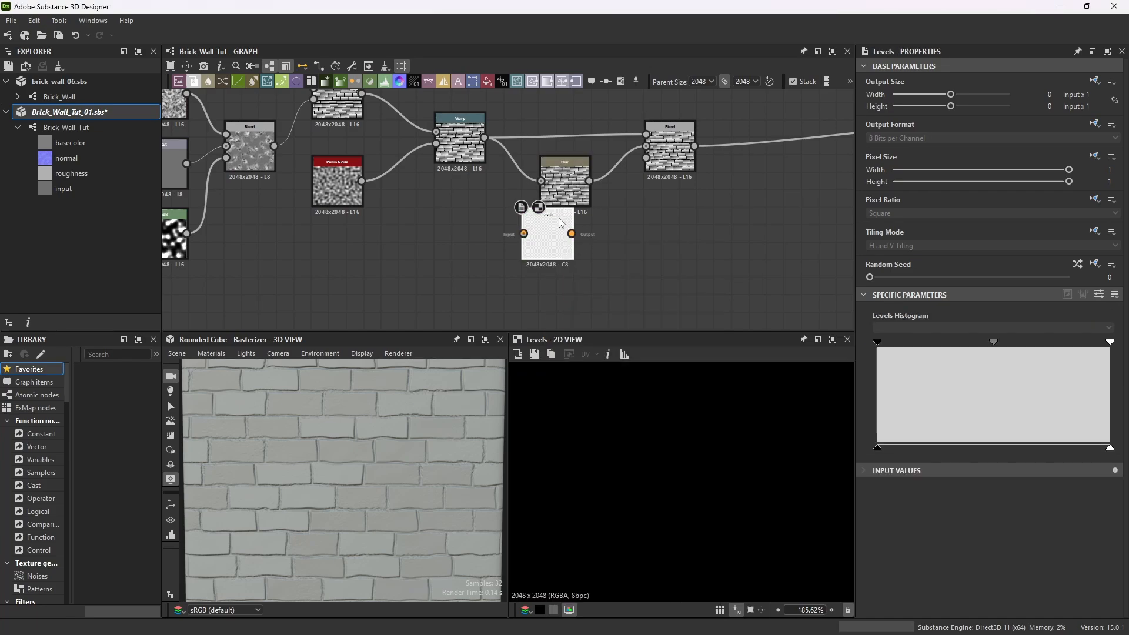
drag(559, 217, 646, 169)
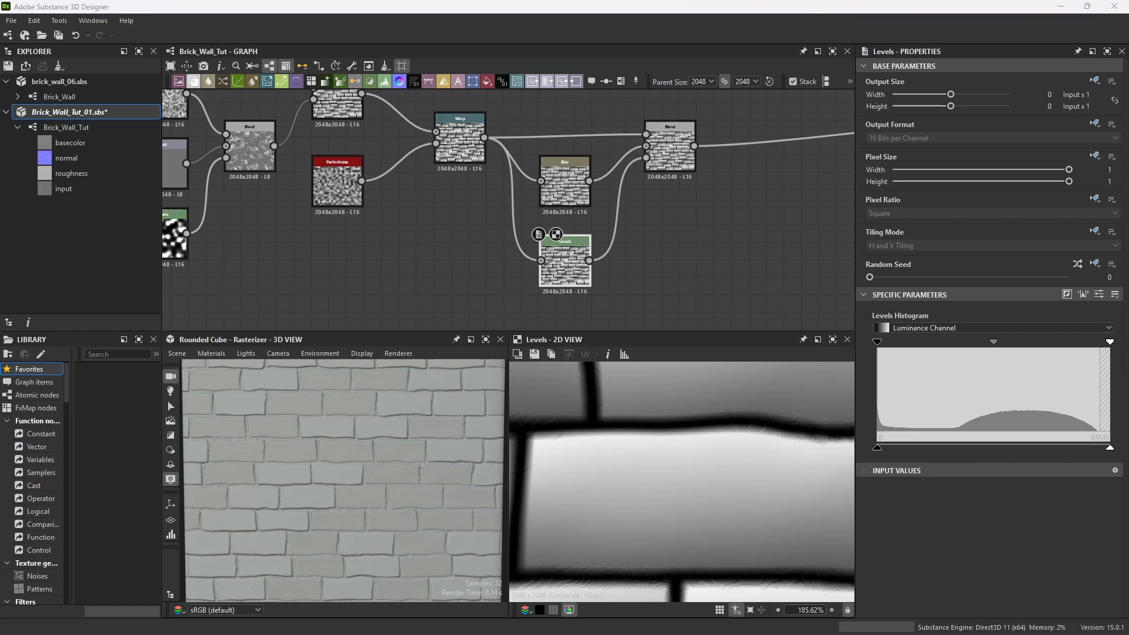
Raise the Levels black point and lower its white point to increase the mask's contrast.
drag(879, 343, 959, 344)
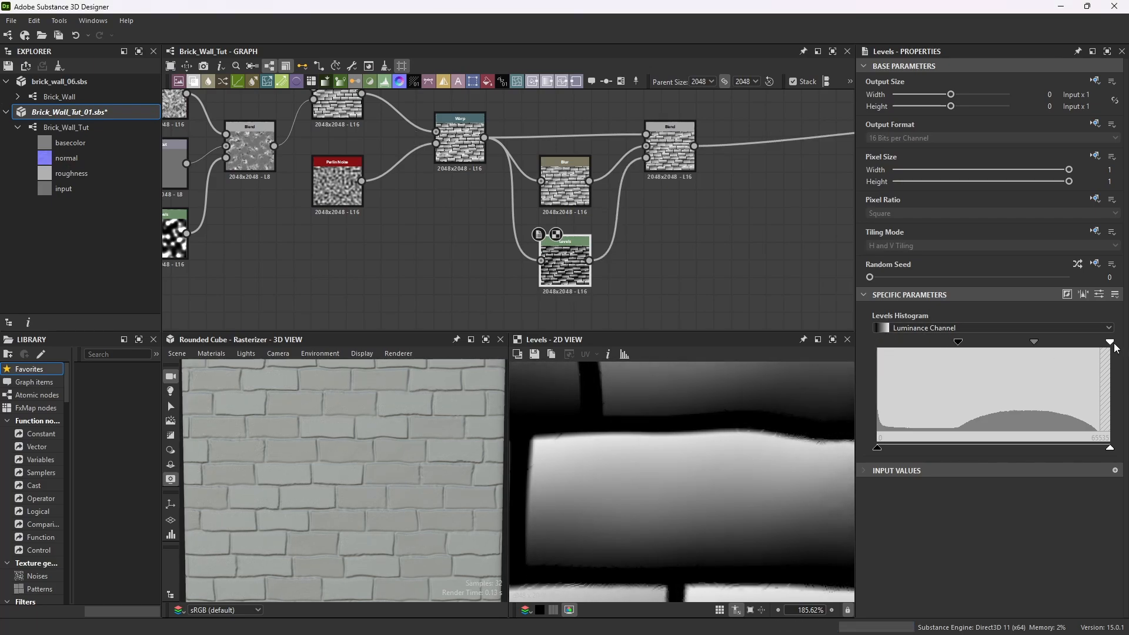
drag(1110, 343, 1043, 357)
scroll(571, 276, up, 4)
scroll(571, 275, up, 3)
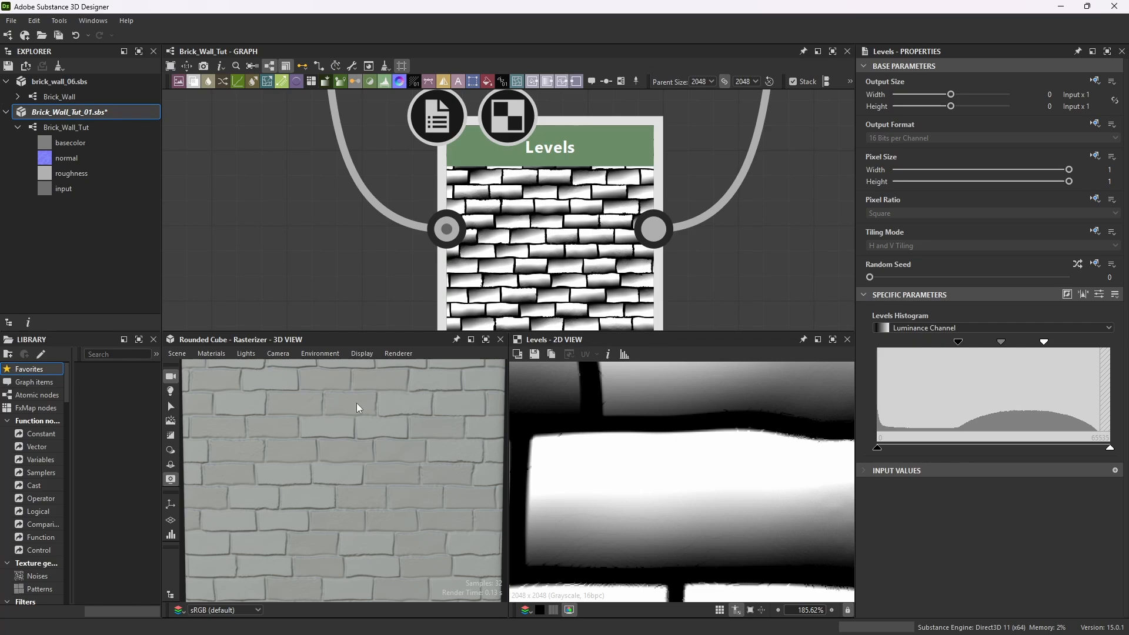
scroll(333, 397, up, 5)
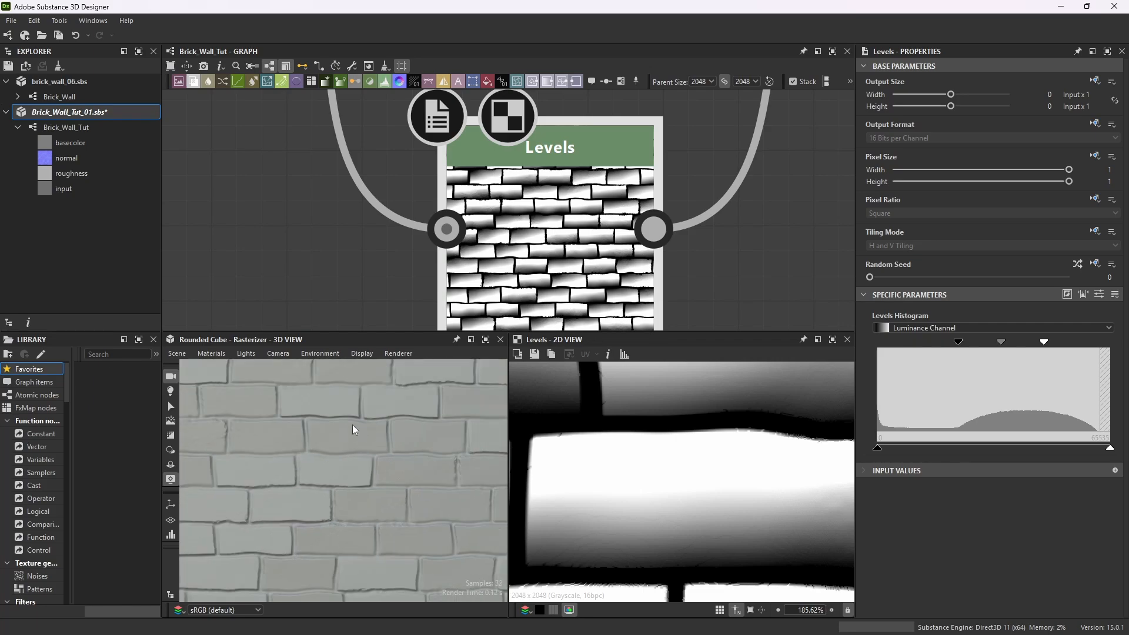
scroll(330, 385, down, 4)
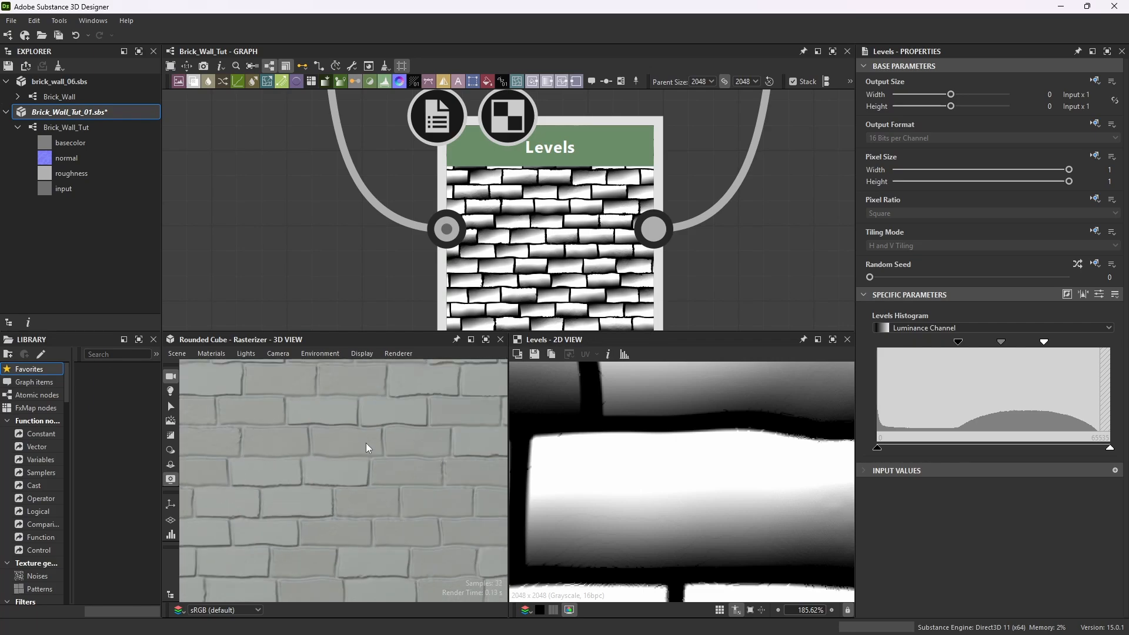
Maximize the 3D view and zoom out to inspect the blended brick surface.
click(485, 340)
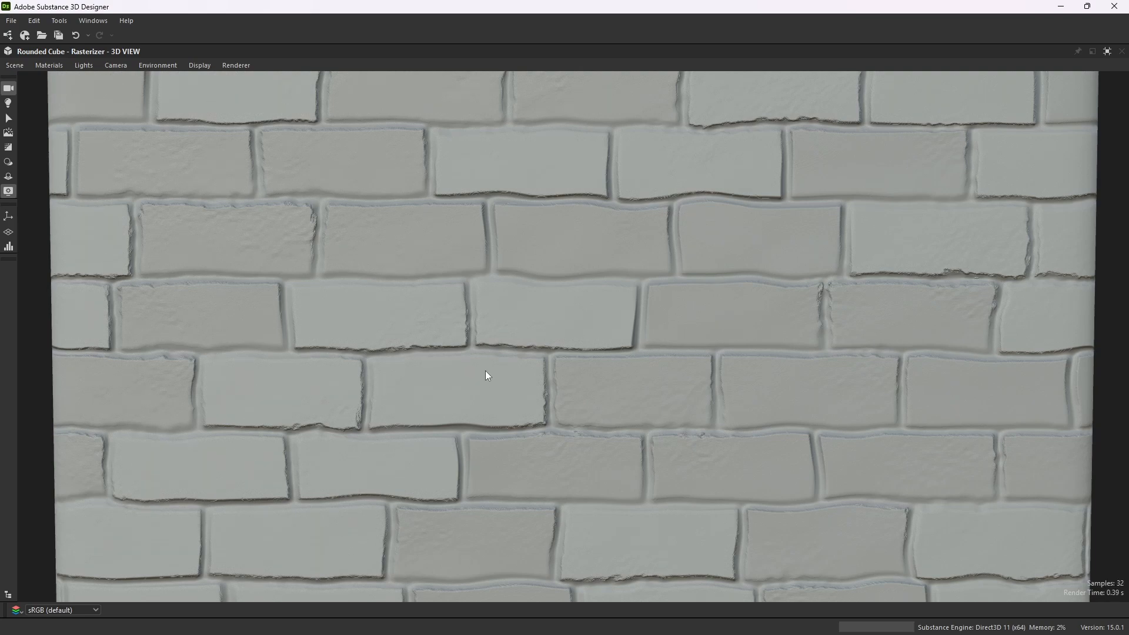
scroll(463, 348, down, 3)
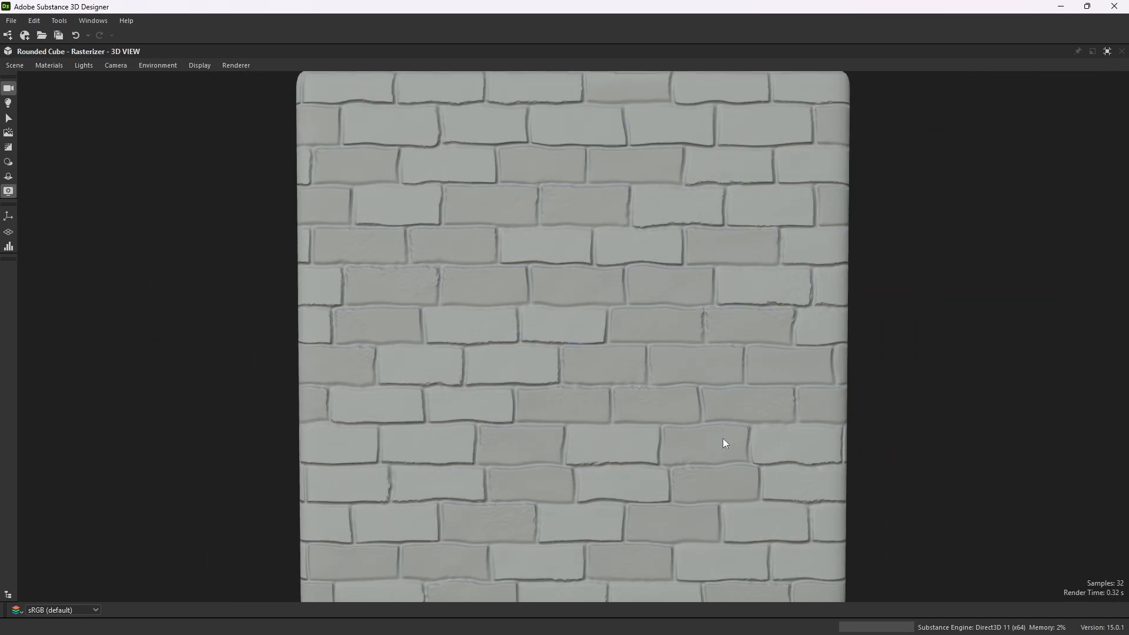
Orbit the maximized 3D view to inspect the brick surface, then restore the panel layout.
drag(679, 275, 590, 356)
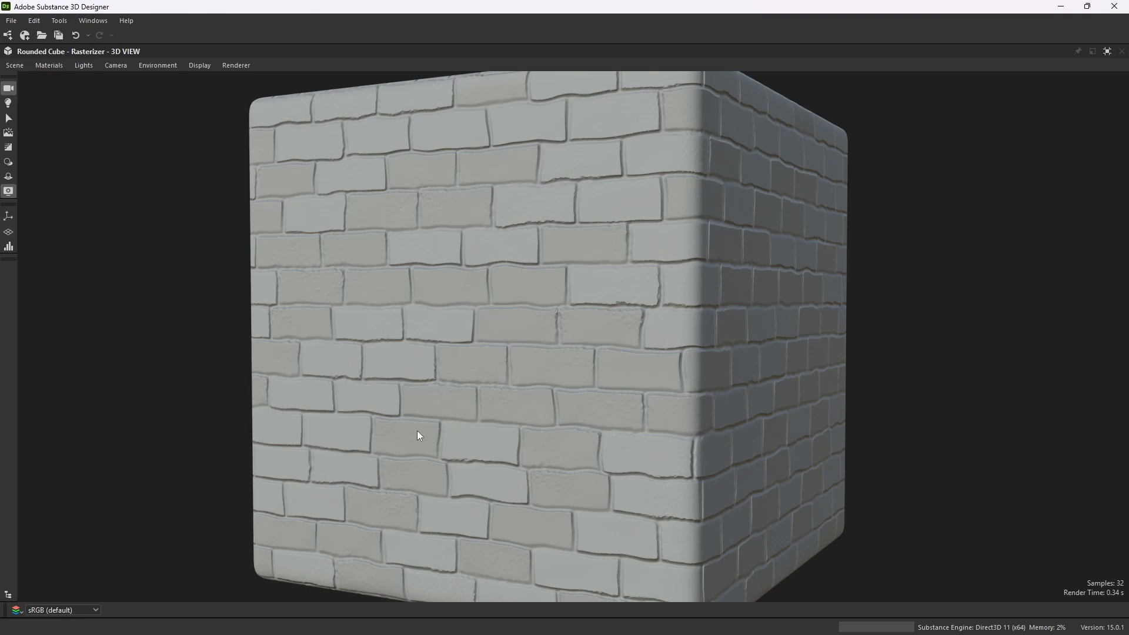
drag(392, 288, 419, 320)
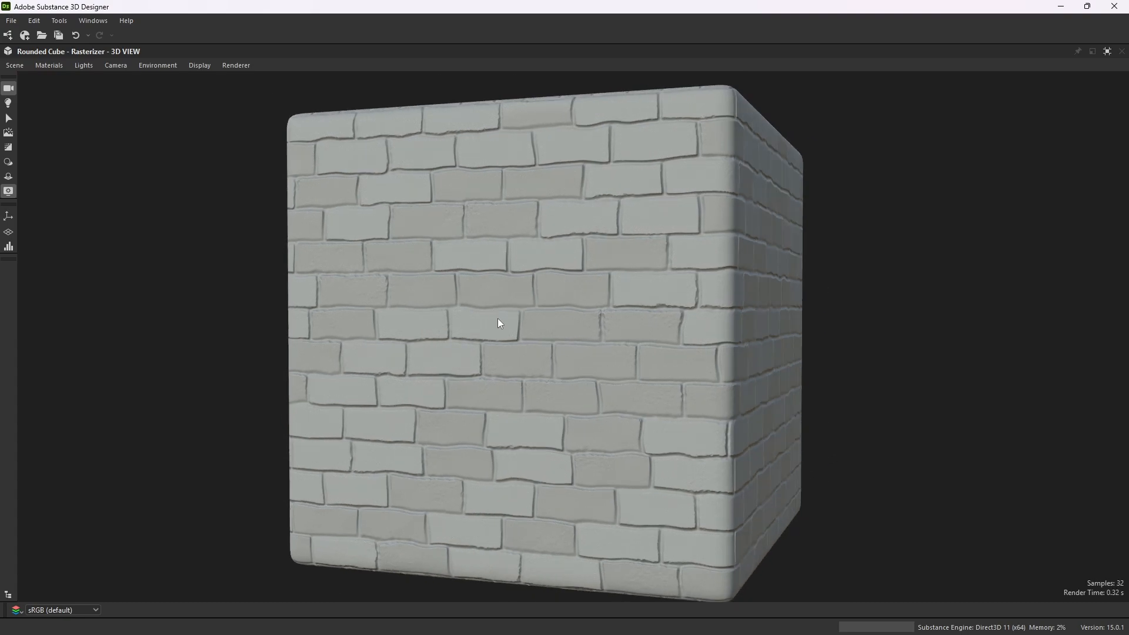
click(1108, 52)
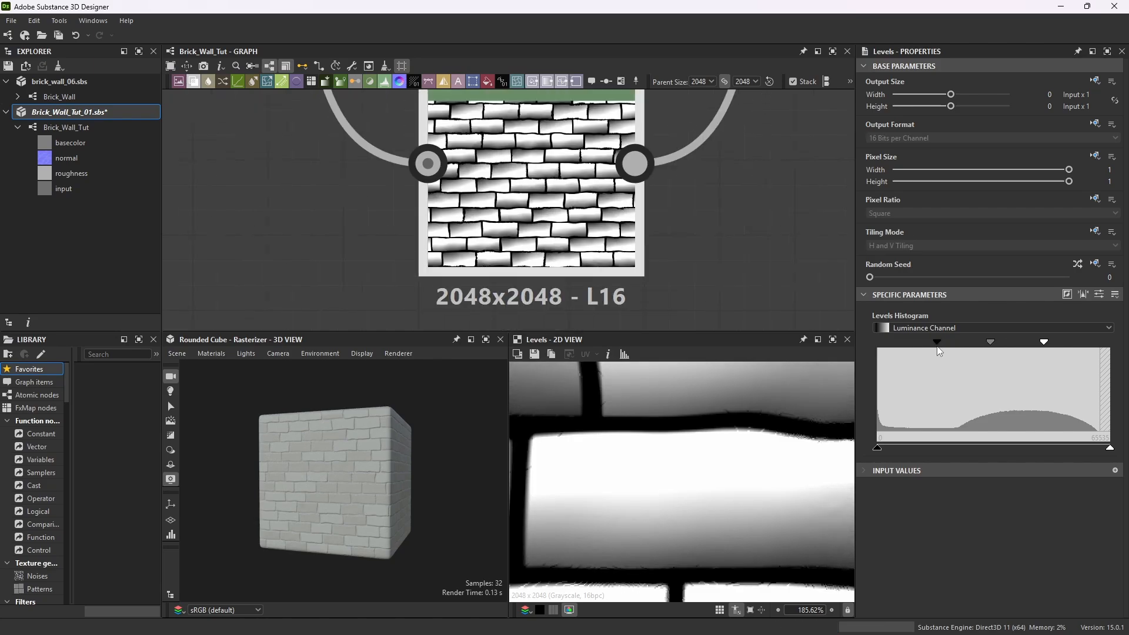
Move the Levels black point up and the white point down to tighten the mask's contrast further.
drag(938, 347, 935, 347)
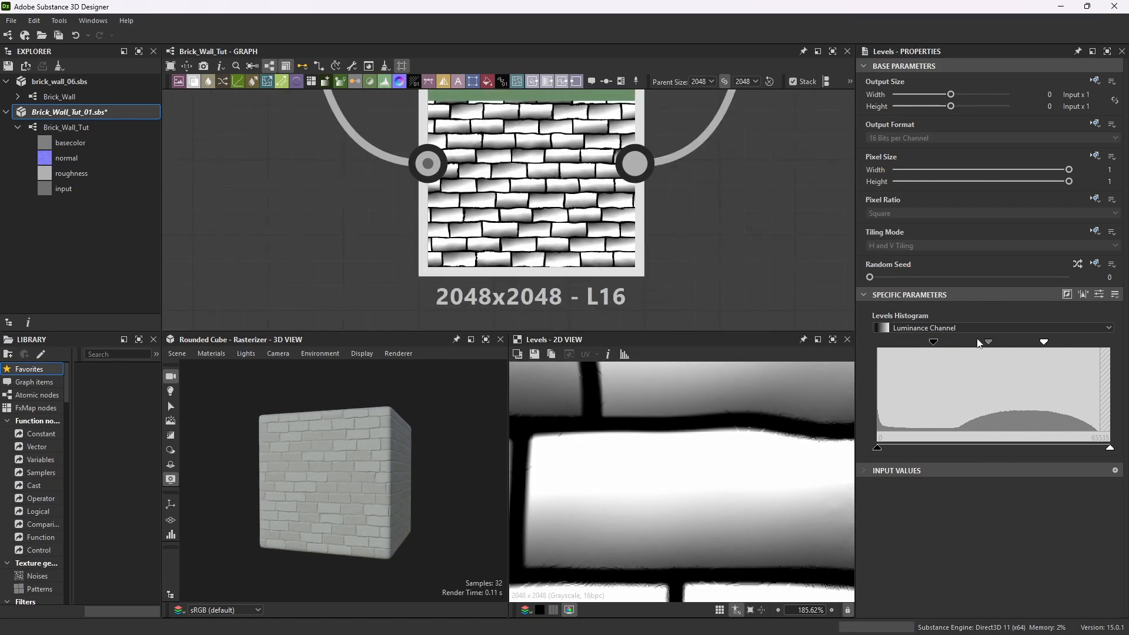
mouse_move(1045, 346)
mouse_down()
mouse_move(1012, 348)
mouse_move(1028, 349)
mouse_up()
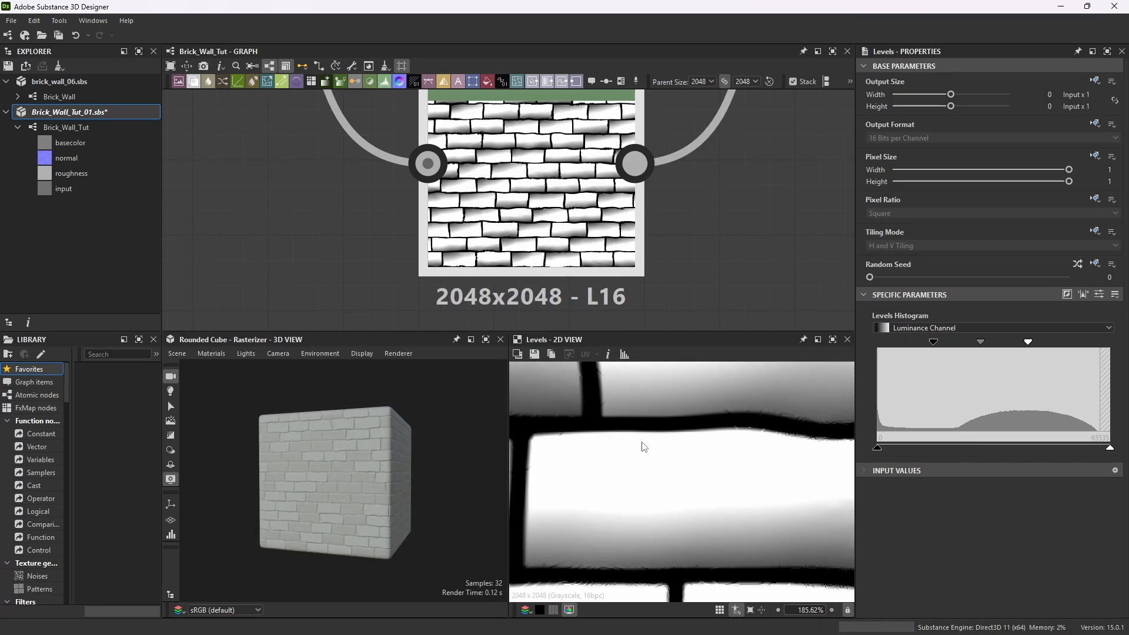
scroll(558, 258, down, 4)
scroll(566, 193, up, 2)
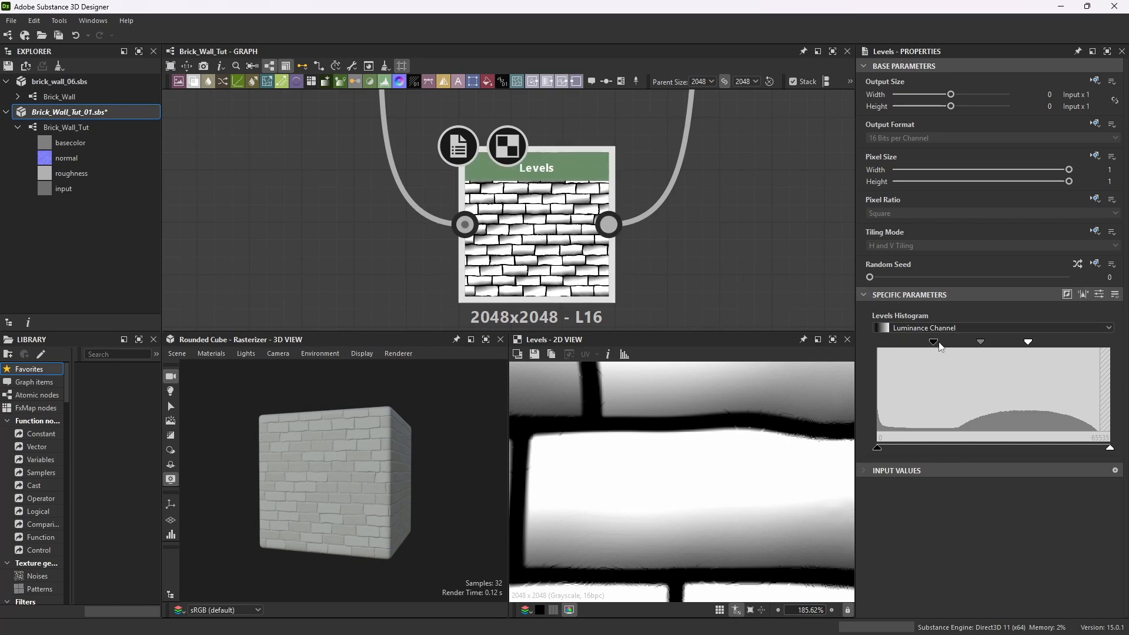
drag(939, 345, 995, 344)
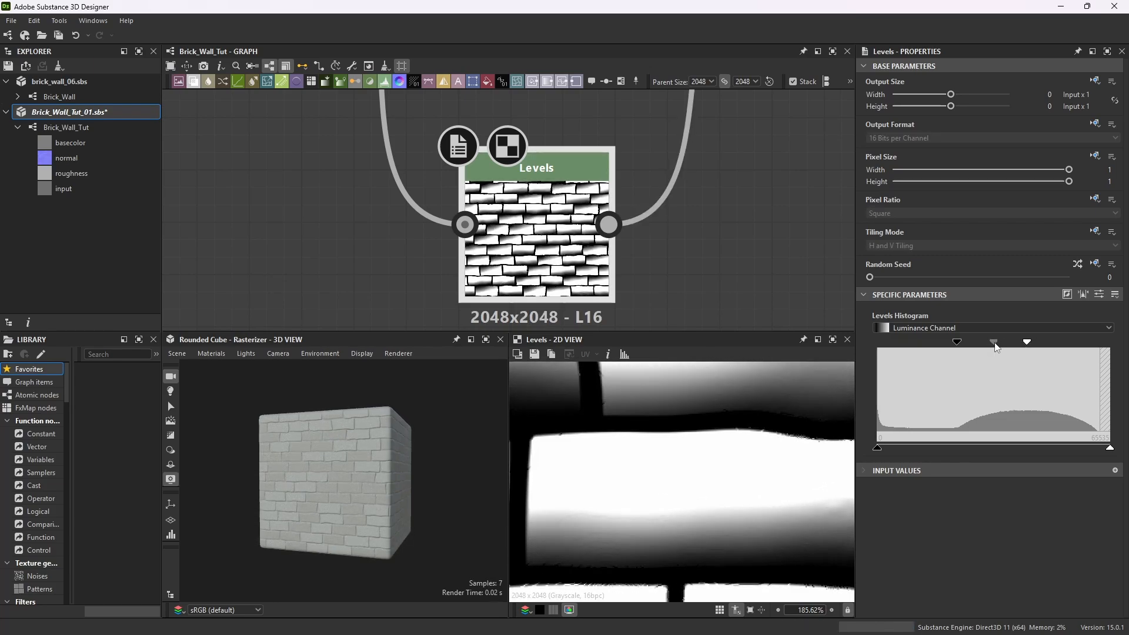
Maximize the 3D view and orbit and zoom around the cube to inspect the bricks up close.
click(488, 341)
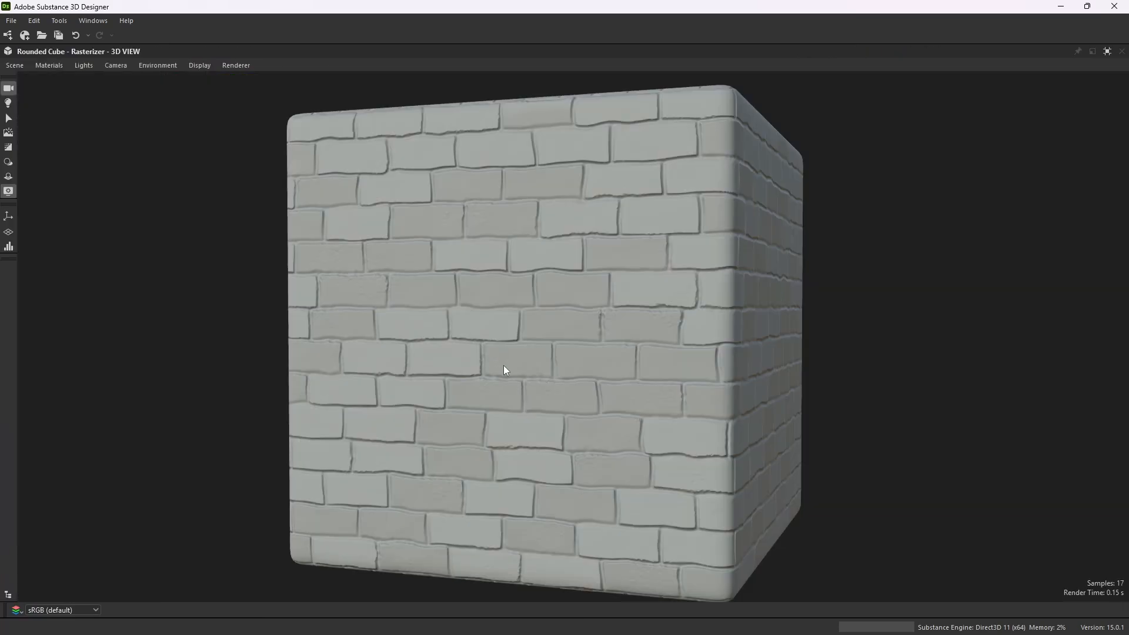
drag(504, 366, 488, 366)
scroll(491, 356, down, 3)
scroll(493, 354, up, 3)
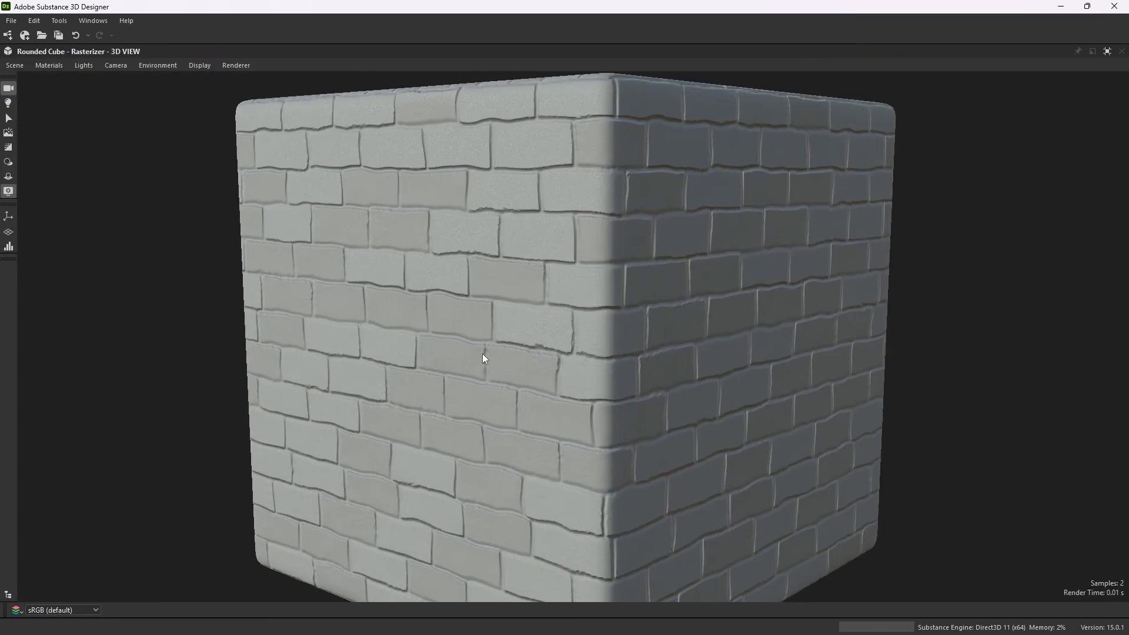
drag(482, 354, 534, 370)
scroll(499, 343, down, 2)
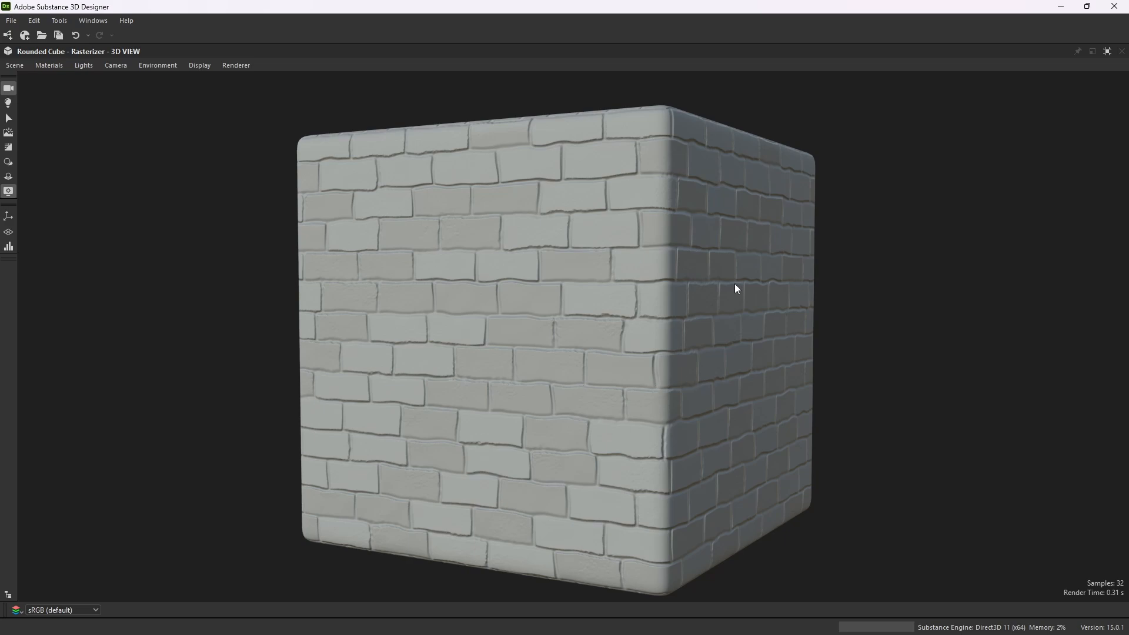
scroll(496, 370, up, 10)
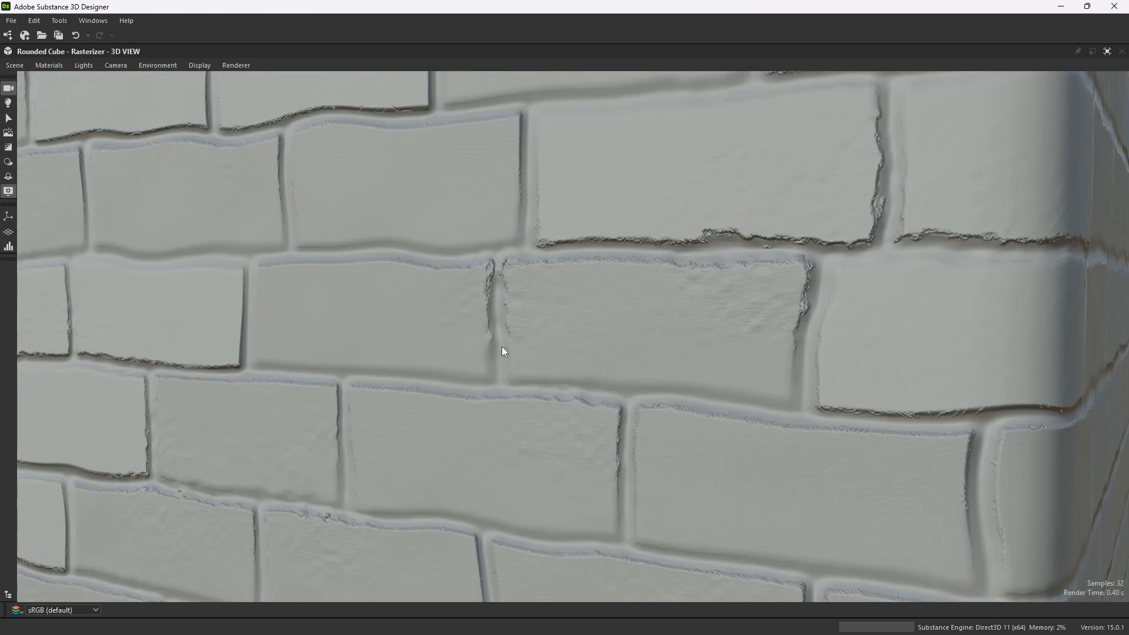
scroll(462, 346, down, 3)
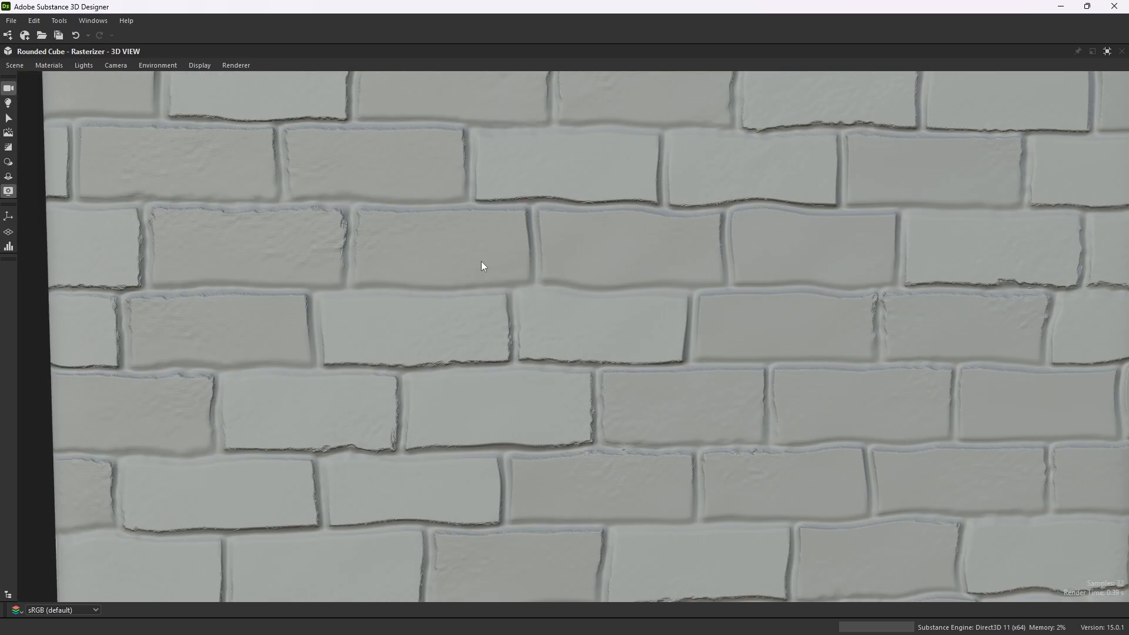
scroll(461, 276, down, 6)
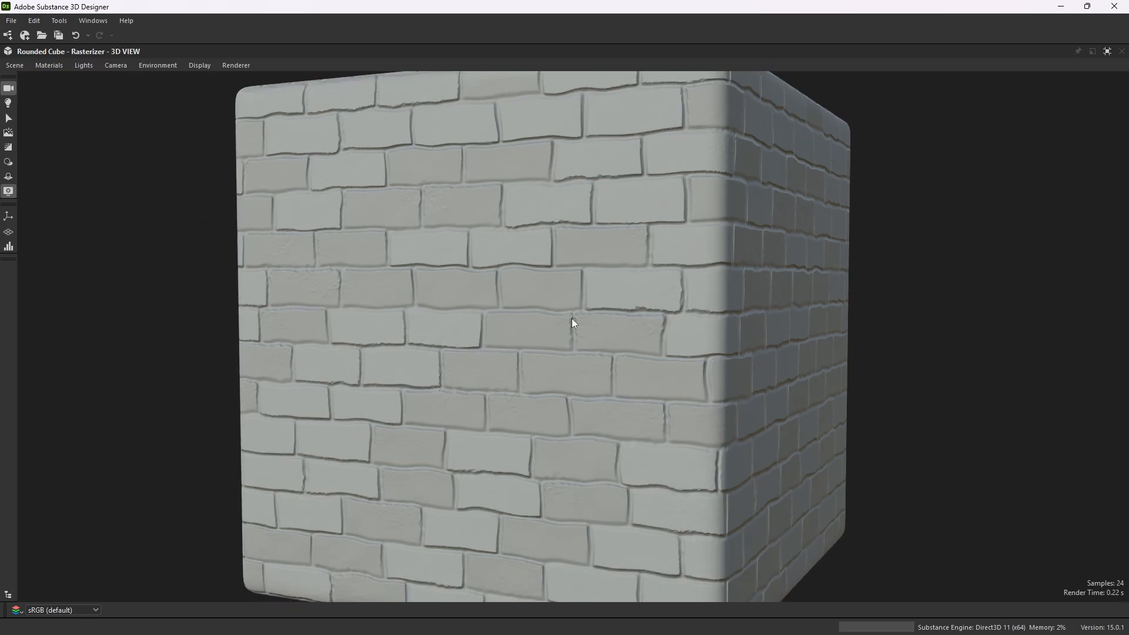
scroll(575, 315, down, 2)
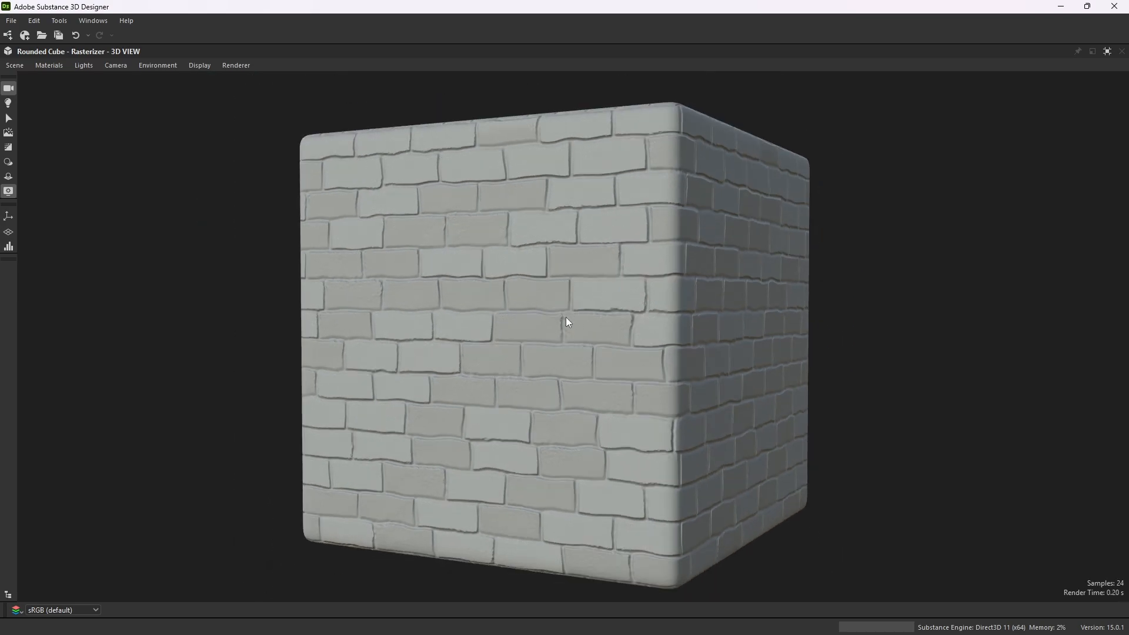
click(1108, 52)
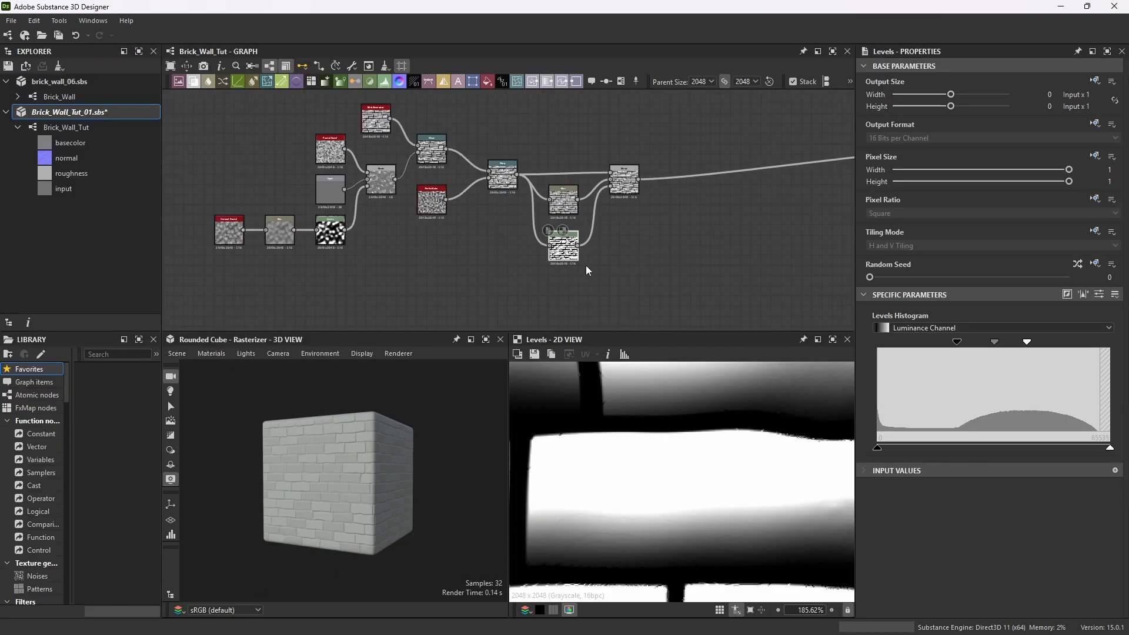
Pan and zoom around the graph to review the node network.
scroll(647, 199, up, 2)
scroll(620, 170, up, 3)
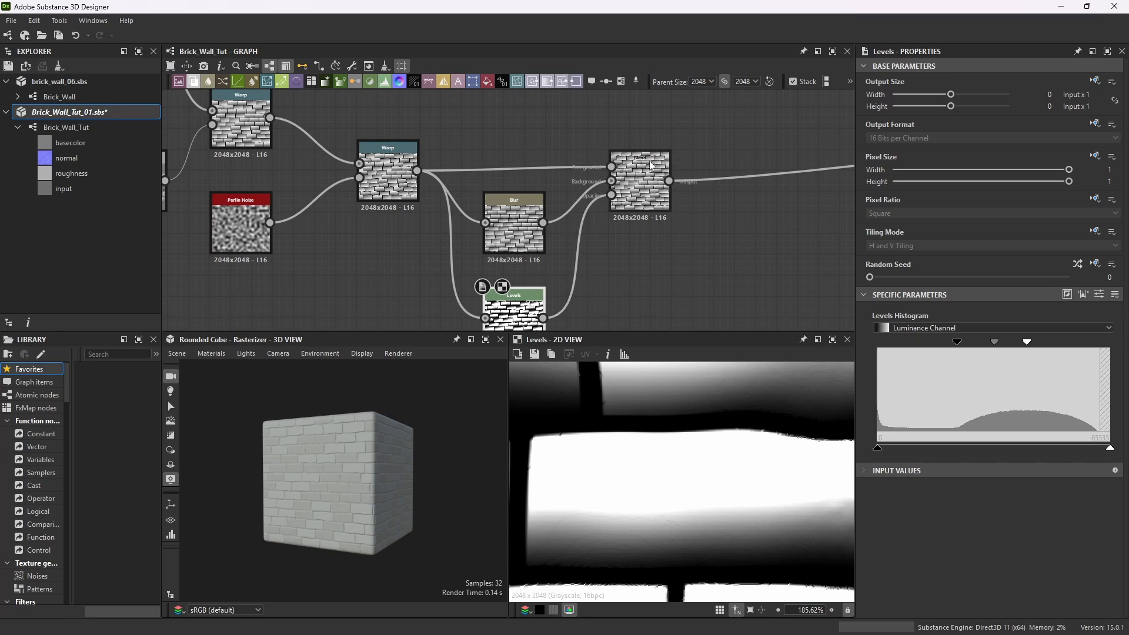
mouse_move(652, 167)
mouse_down()
mouse_move(633, 171)
mouse_move(641, 166)
mouse_up()
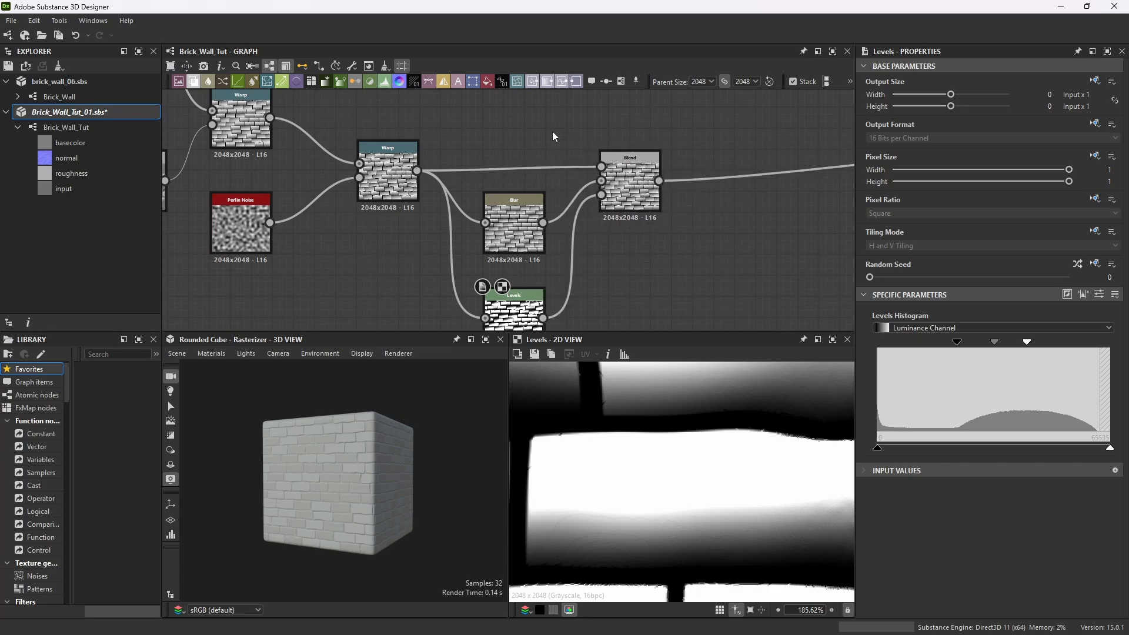
scroll(553, 136, down, 5)
drag(251, 106, 583, 259)
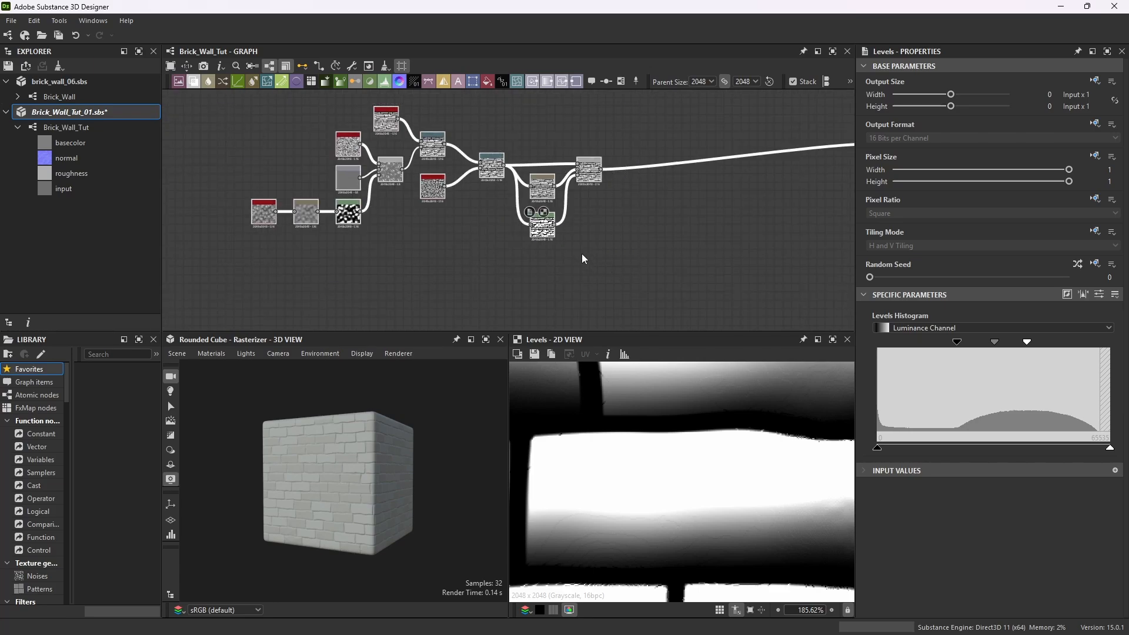
drag(590, 160, 561, 143)
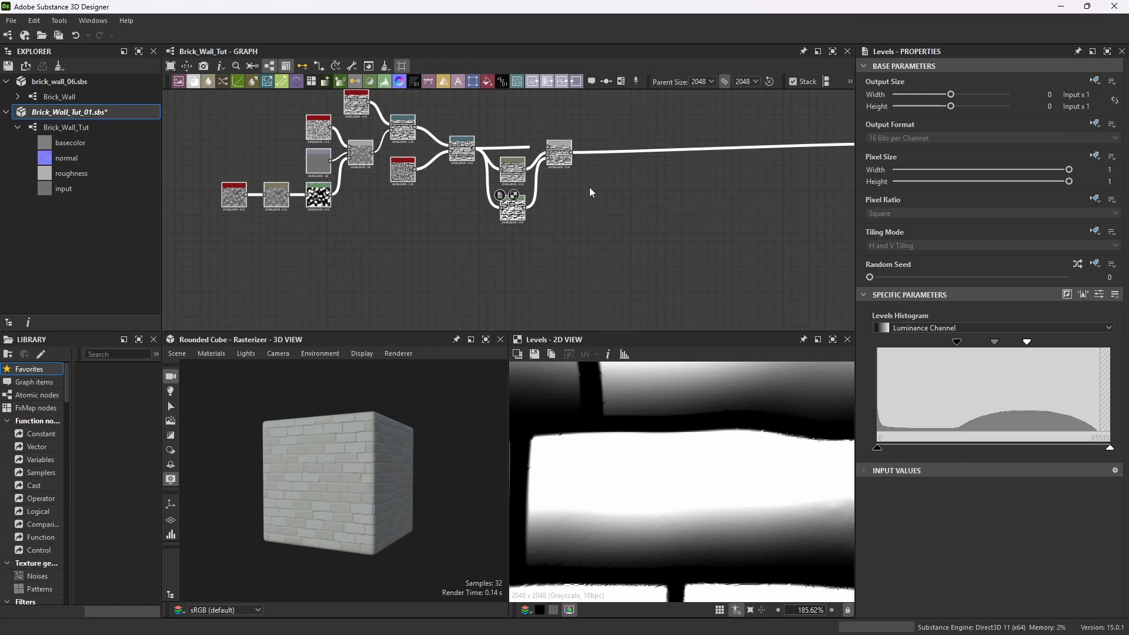
click(590, 204)
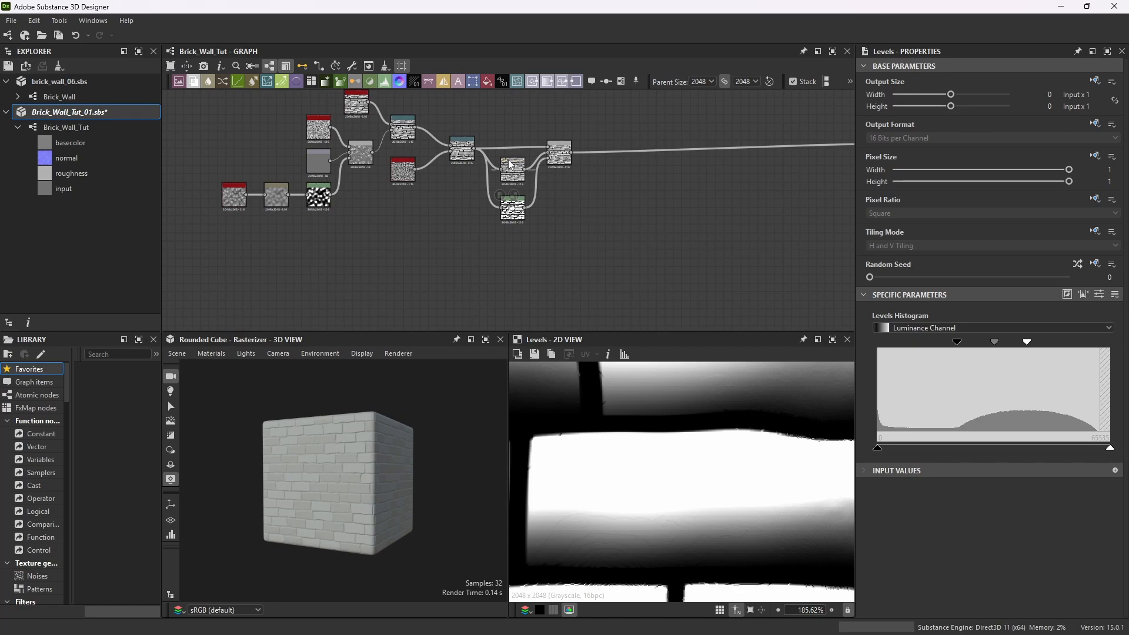
scroll(474, 174, down, 2)
scroll(478, 153, up, 3)
middle_drag(478, 153, 530, 177)
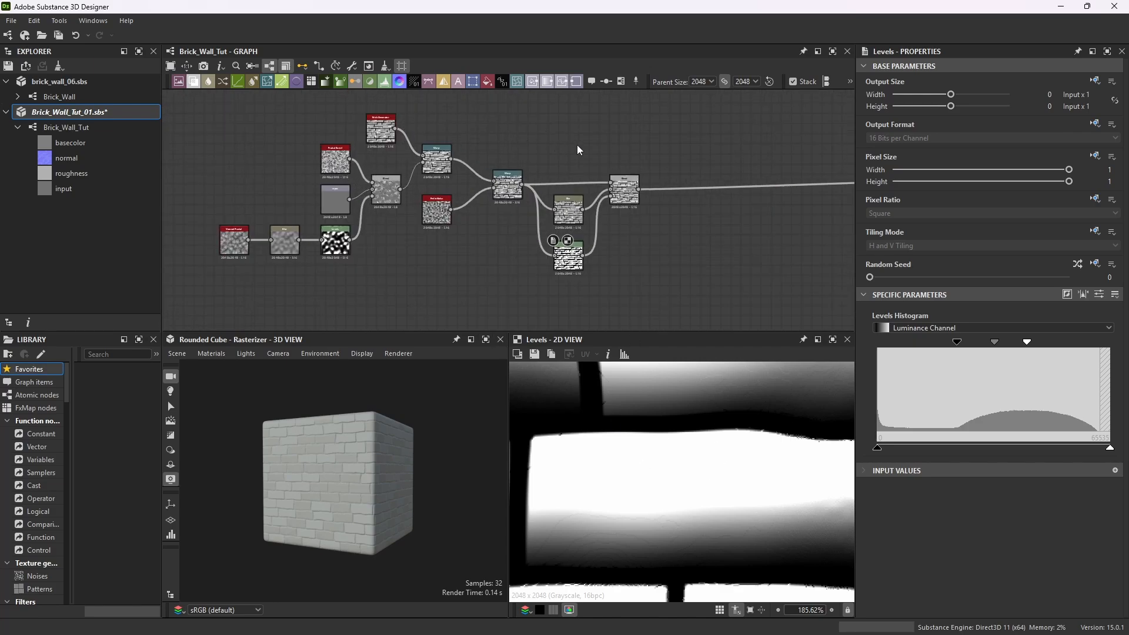
Duplicate the Brick Generator node, preview the copy, and place it below the Blend node.
scroll(376, 122, up, 5)
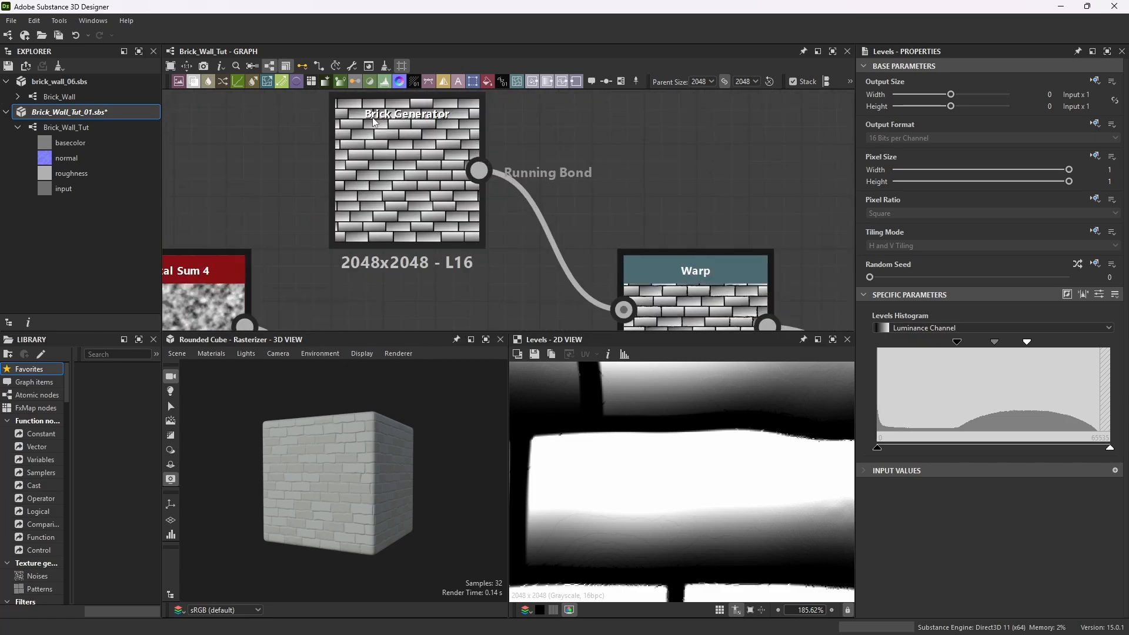
click(458, 108)
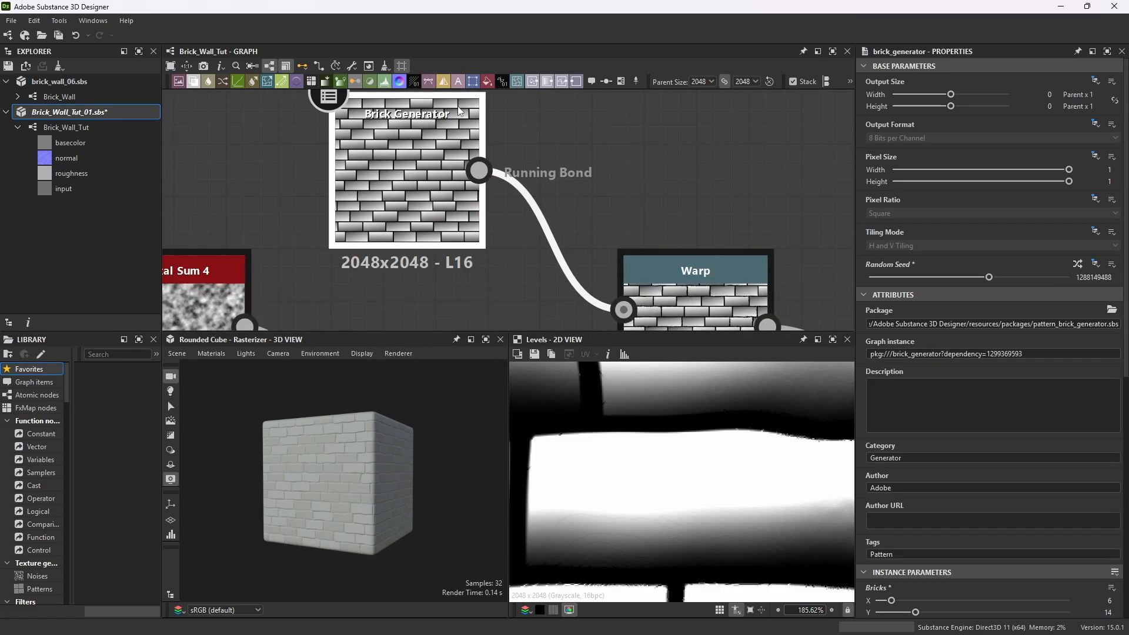
scroll(621, 171, down, 8)
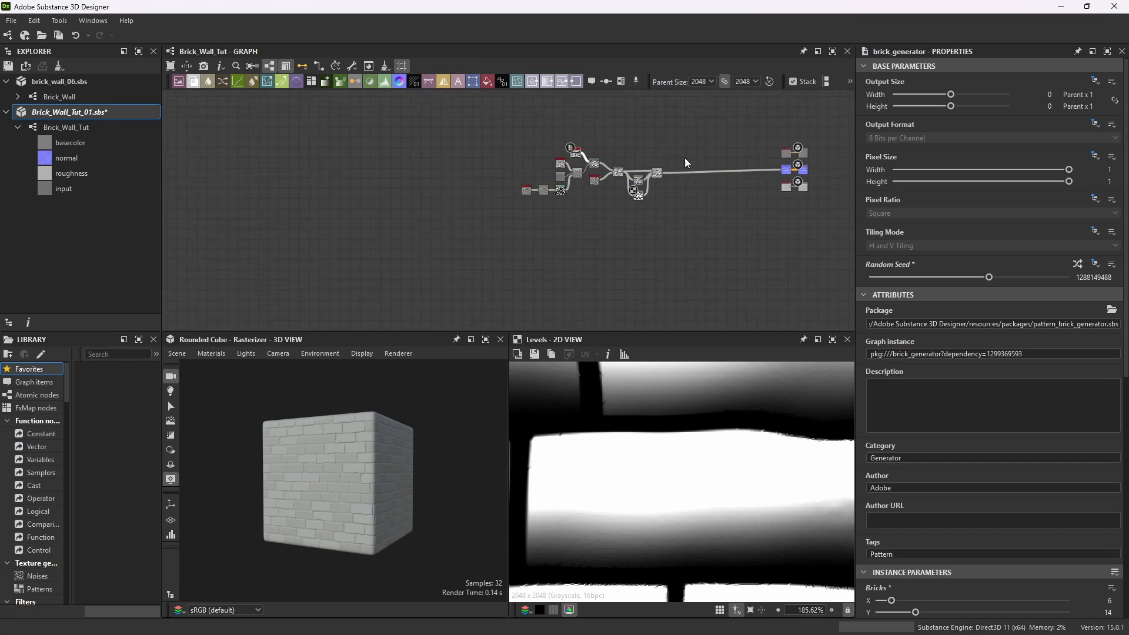
key(ctrl+d)
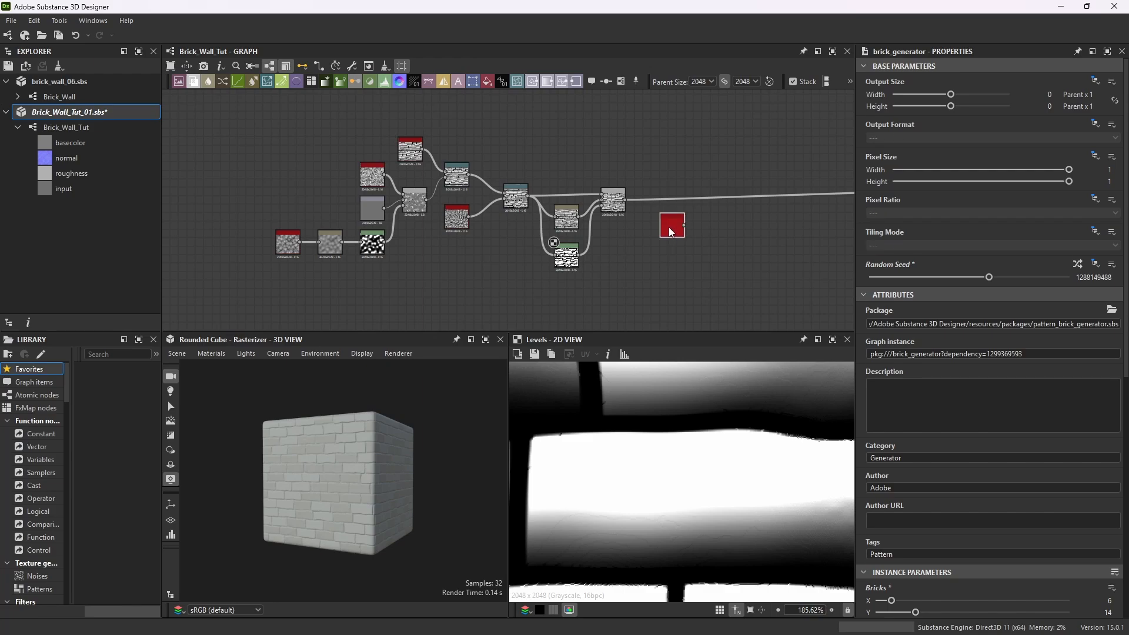
scroll(668, 227, up, 4)
double_click(702, 217)
scroll(700, 218, down, 4)
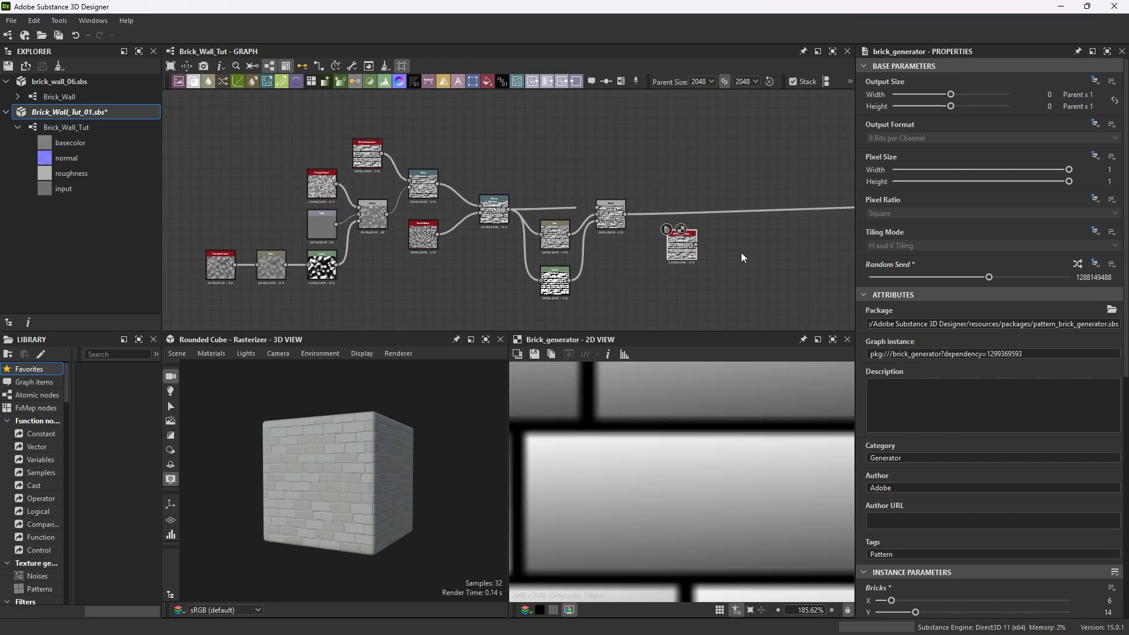
drag(684, 237, 654, 246)
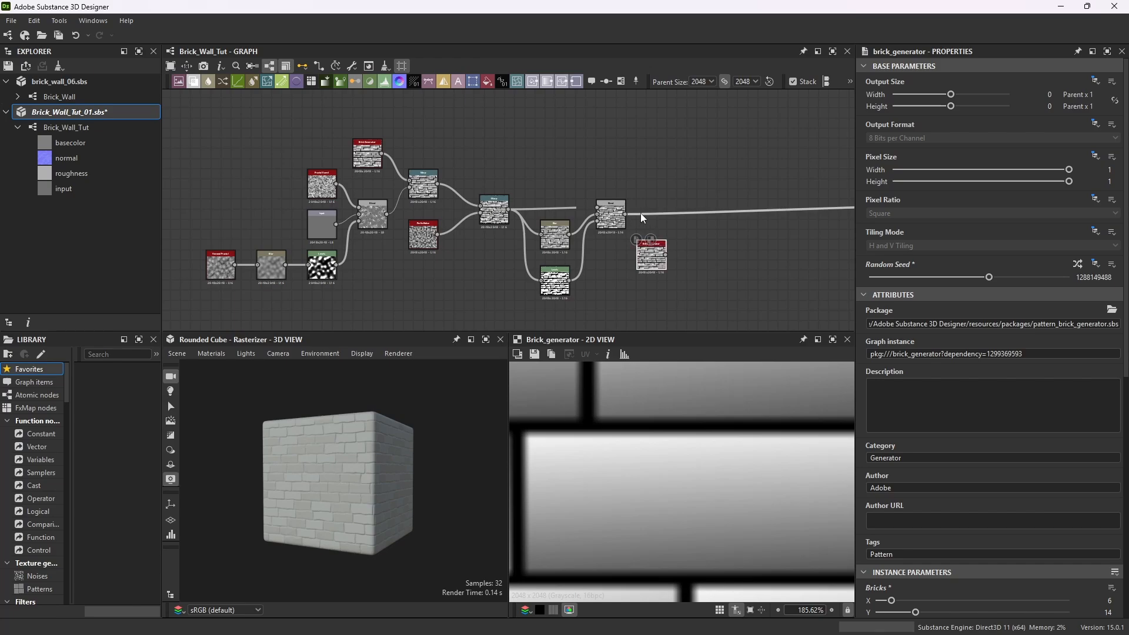
scroll(650, 246, up, 4)
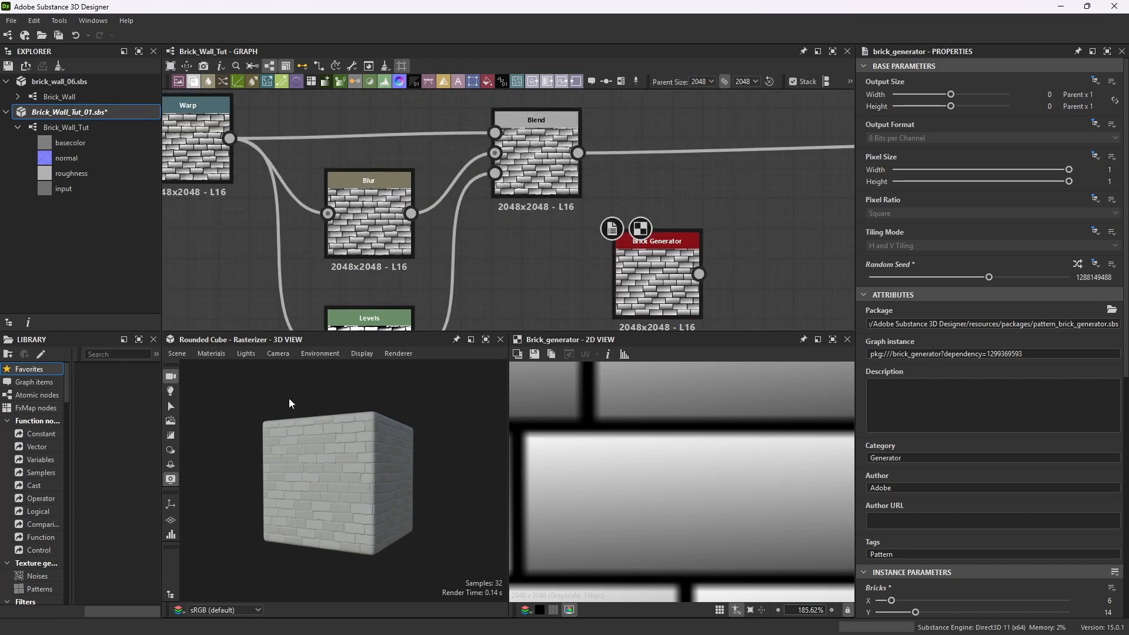
Add a new Blend node and feed the first Blend's output and the Brick Generator copy into its foreground and background.
key(space)
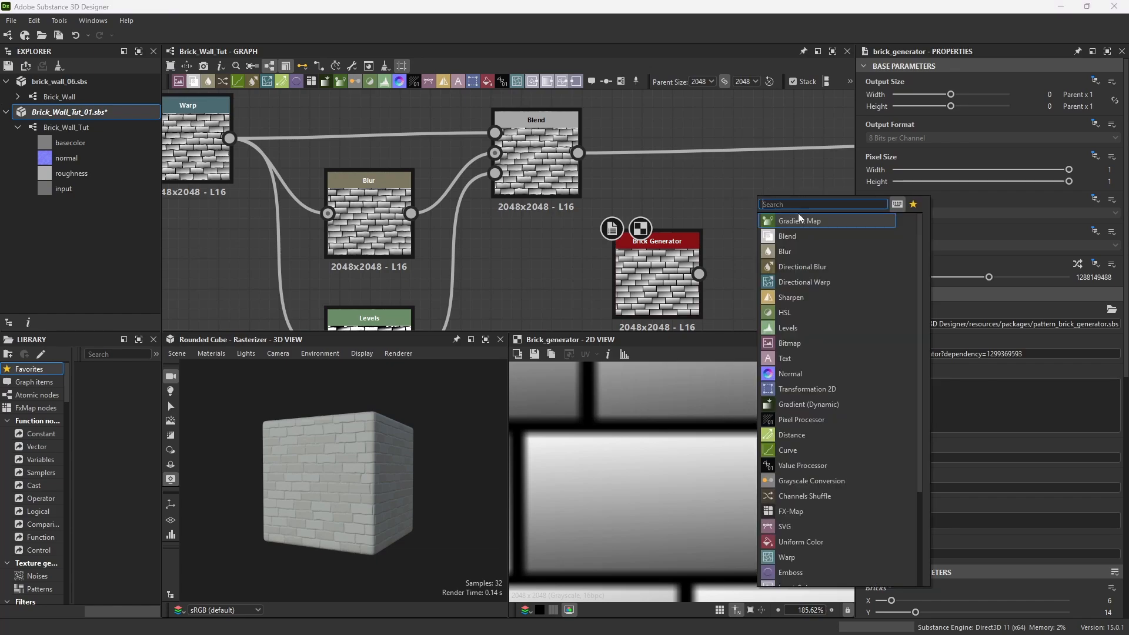
text(blend)
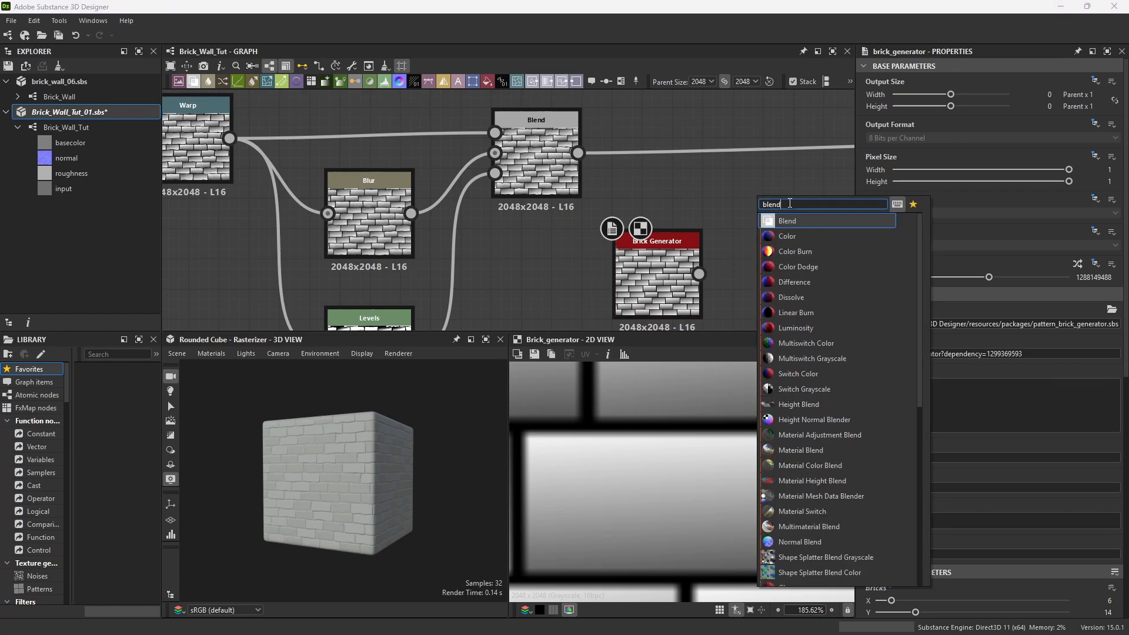
key(Return)
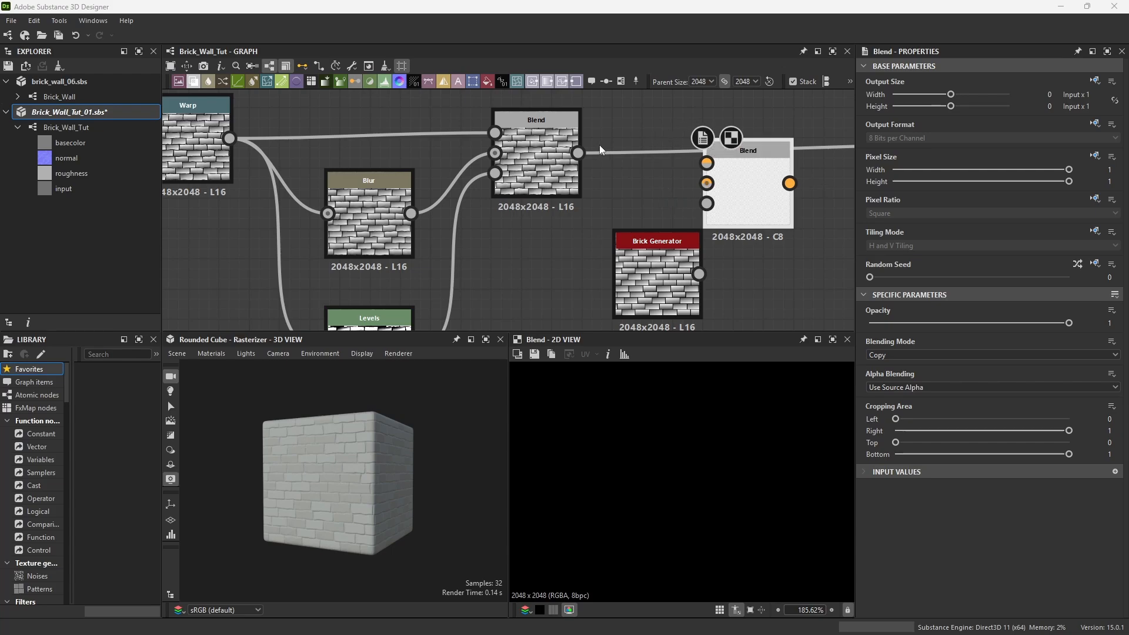
drag(578, 154, 707, 183)
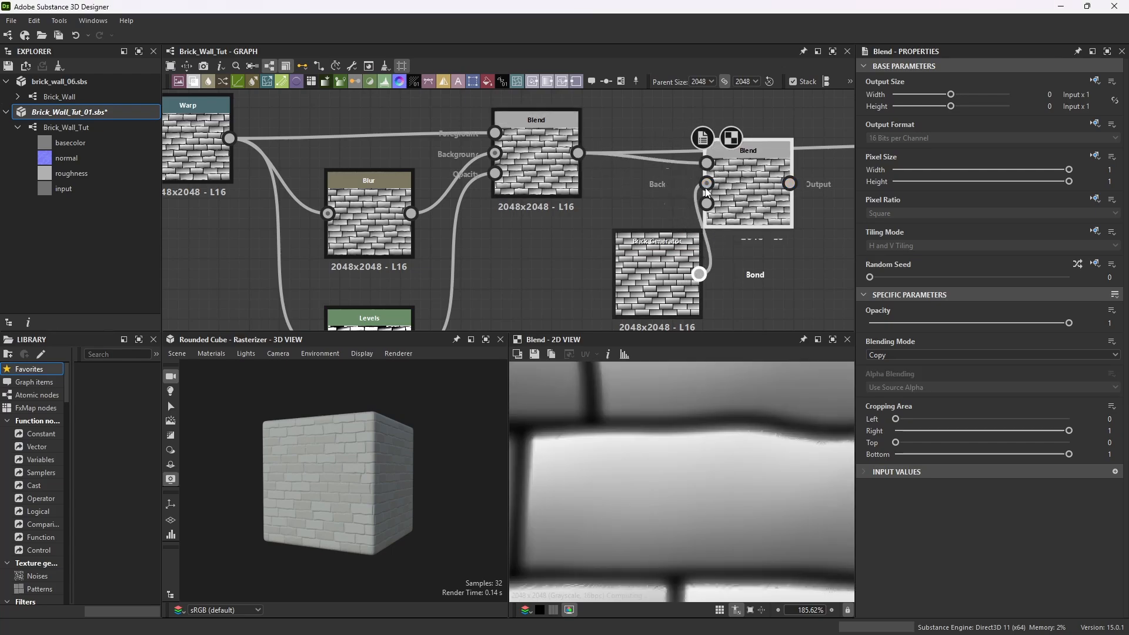
drag(652, 247, 562, 246)
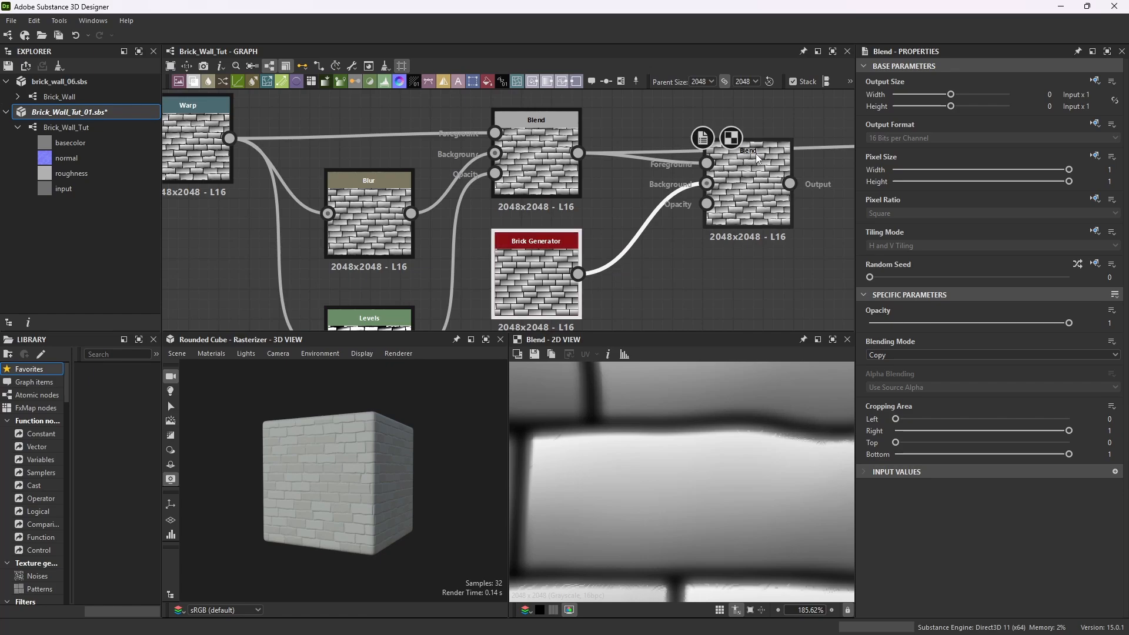
Move the new Blend node down beside the Brick Generator copy.
drag(757, 153, 744, 213)
scroll(655, 383, down, 4)
scroll(671, 406, down, 2)
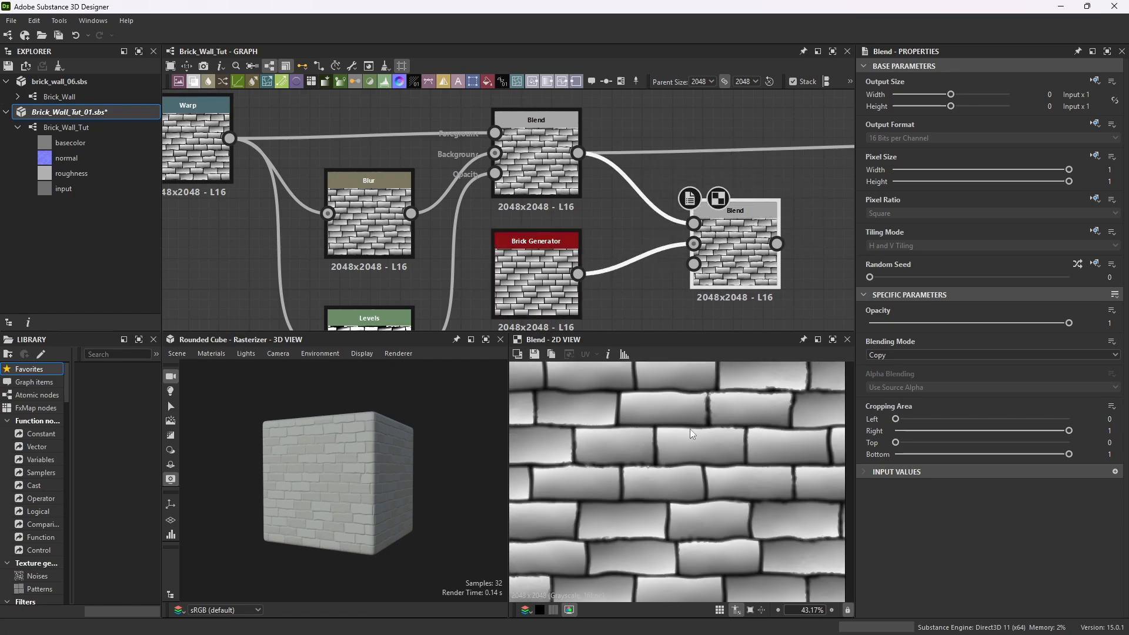
scroll(699, 450, up, 1)
scroll(782, 218, up, 1)
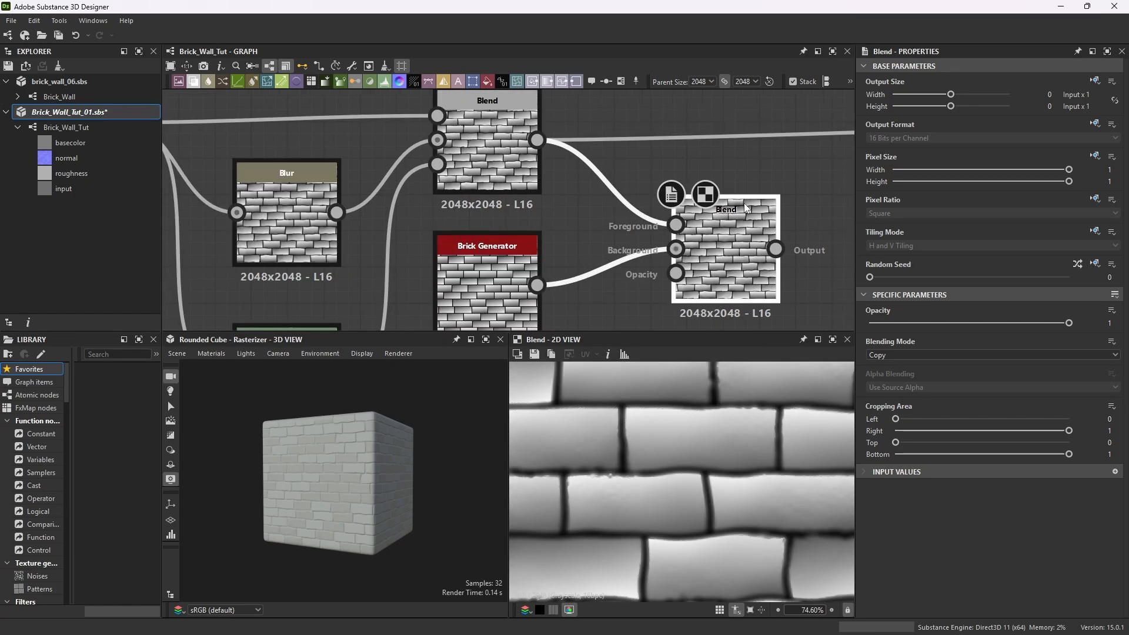
Nudge the new Blend node into place and set its blending mode to Multiply.
drag(744, 202, 722, 167)
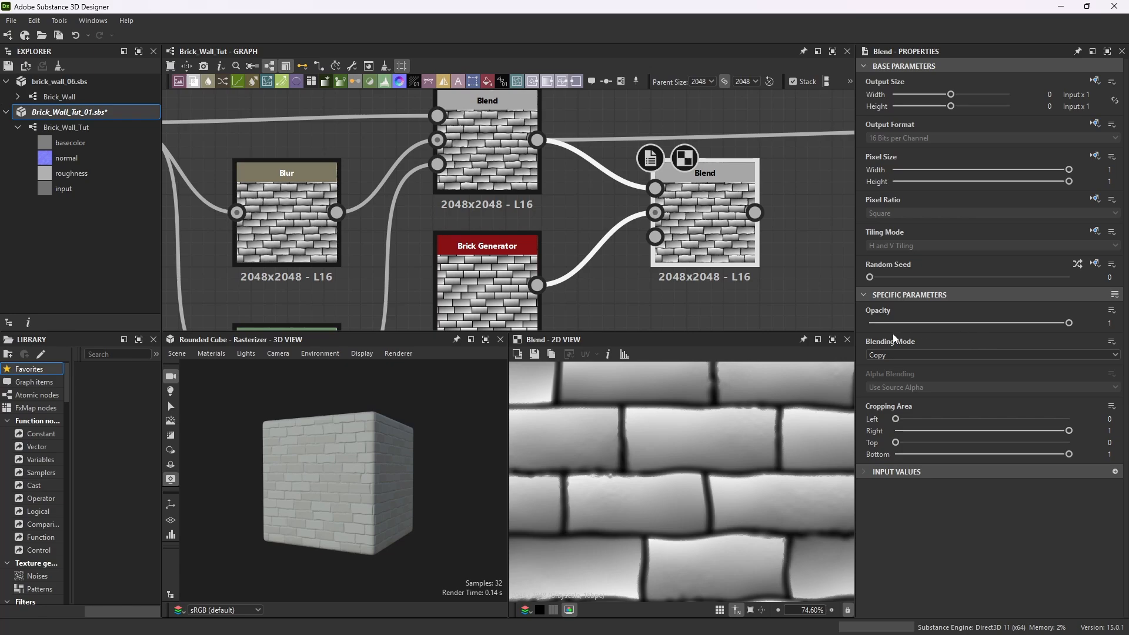
click(935, 355)
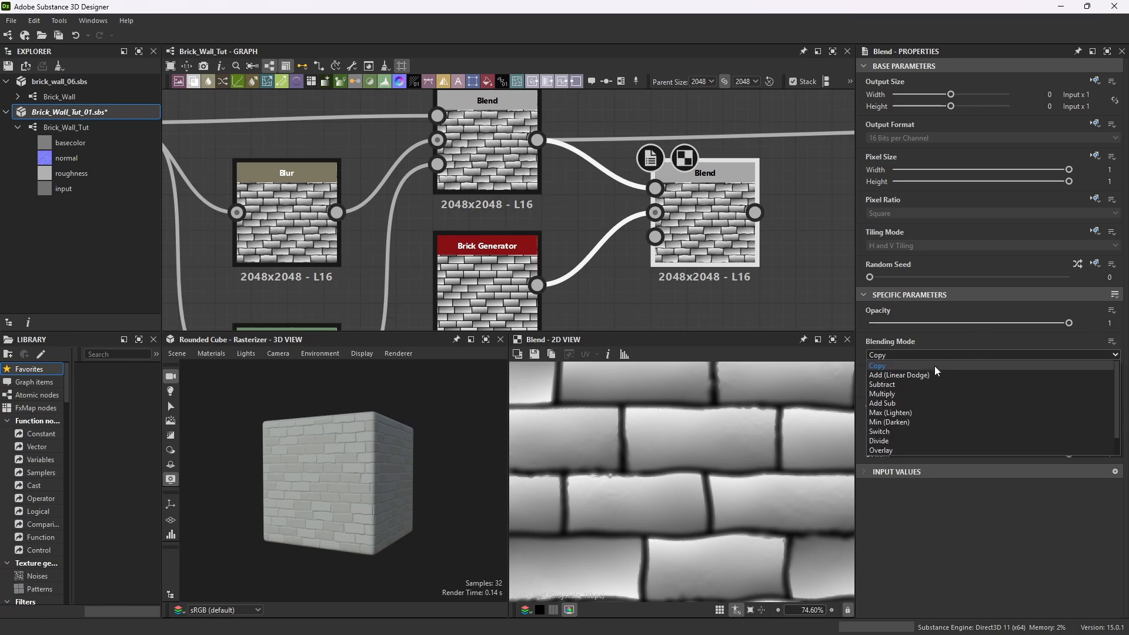
click(900, 392)
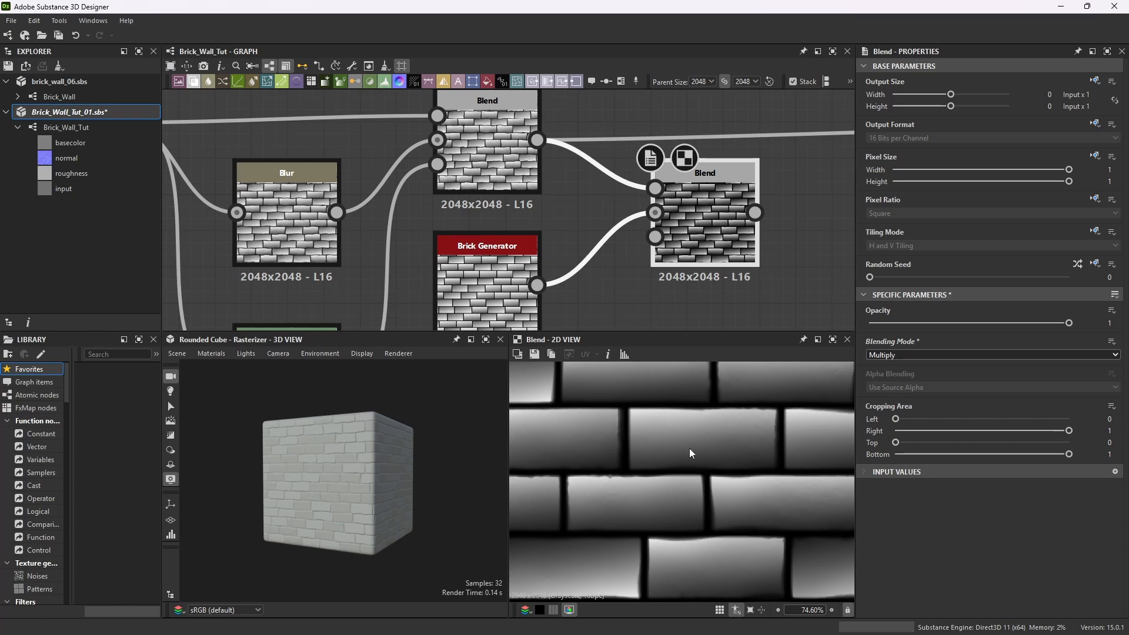
Examine the brick material on the cube in the maximized 3D view.
scroll(366, 477, up, 5)
scroll(577, 305, down, 8)
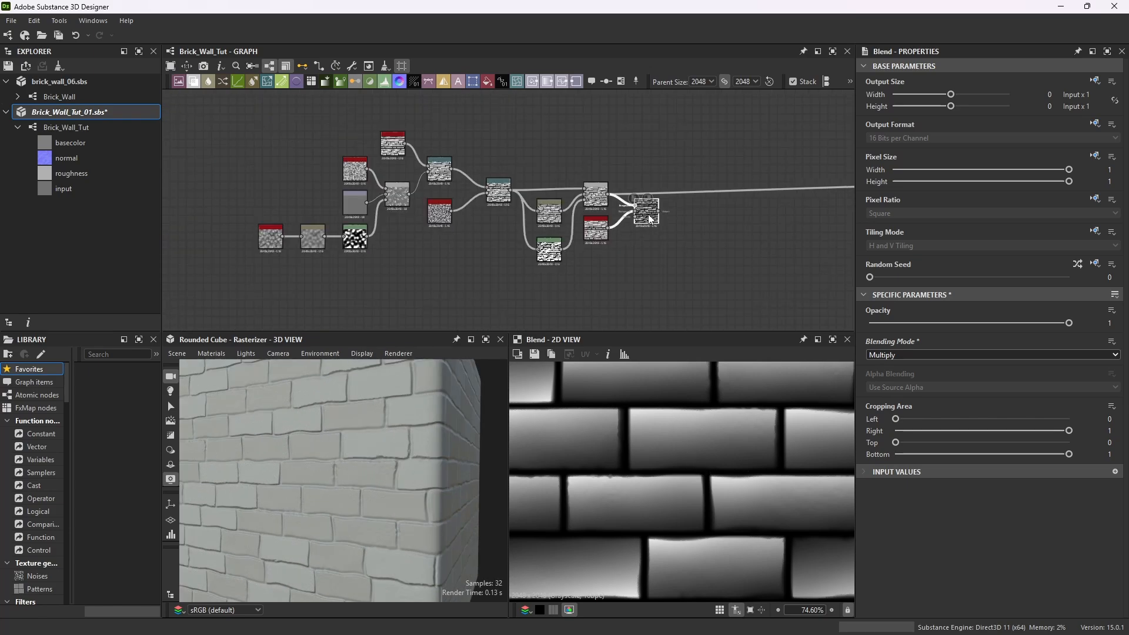
scroll(780, 234, up, 3)
drag(593, 207, 801, 191)
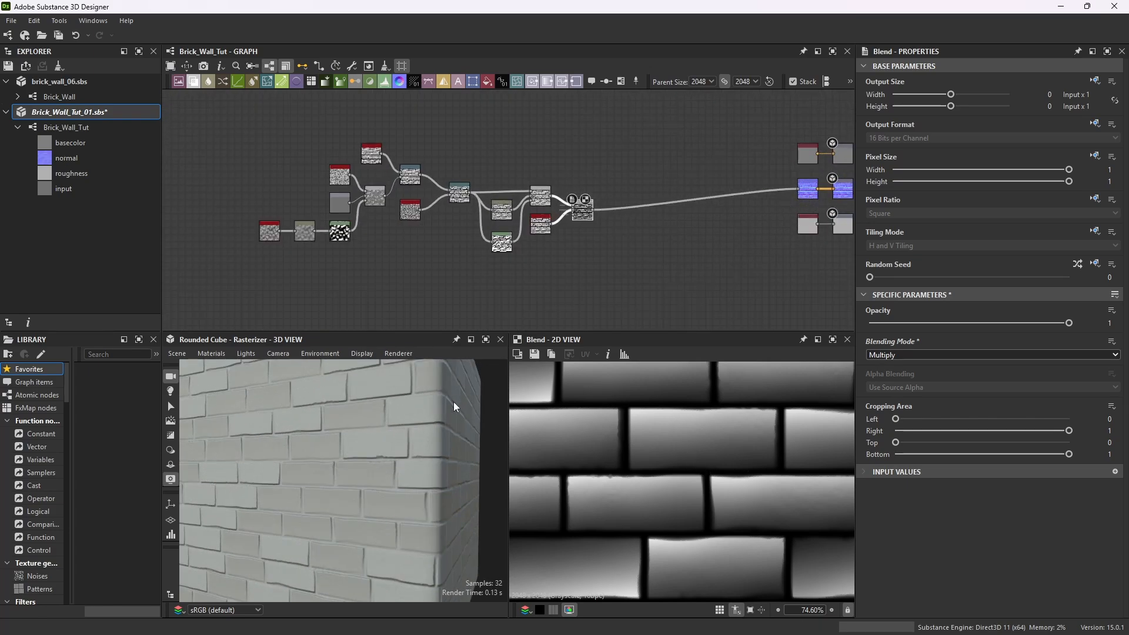
click(488, 340)
scroll(566, 317, down, 4)
drag(566, 315, 532, 328)
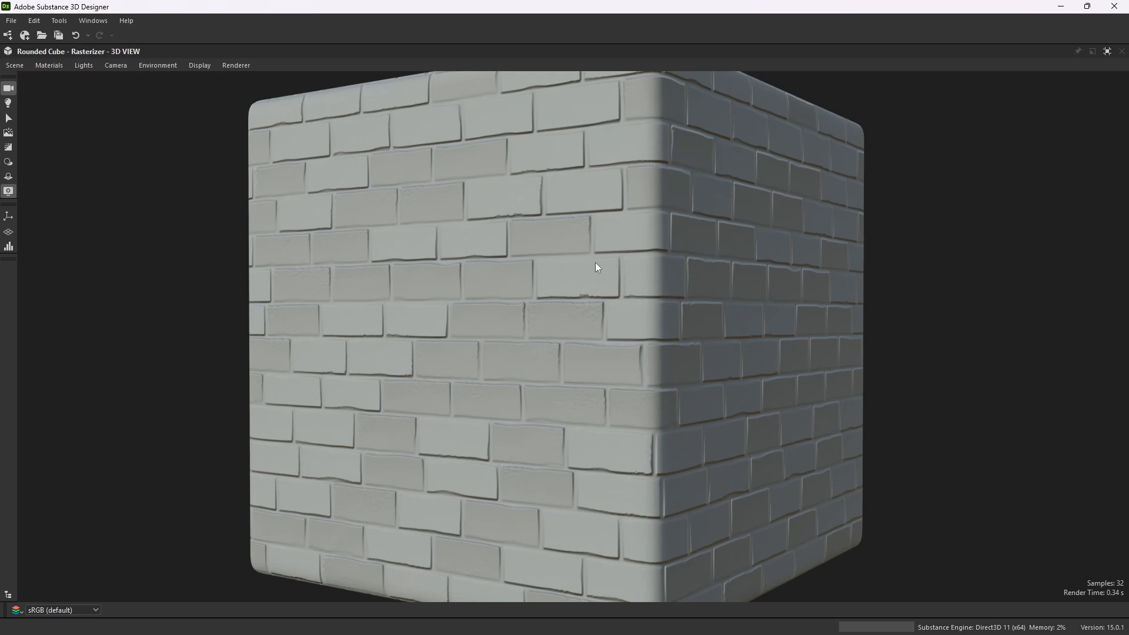
drag(595, 263, 509, 309)
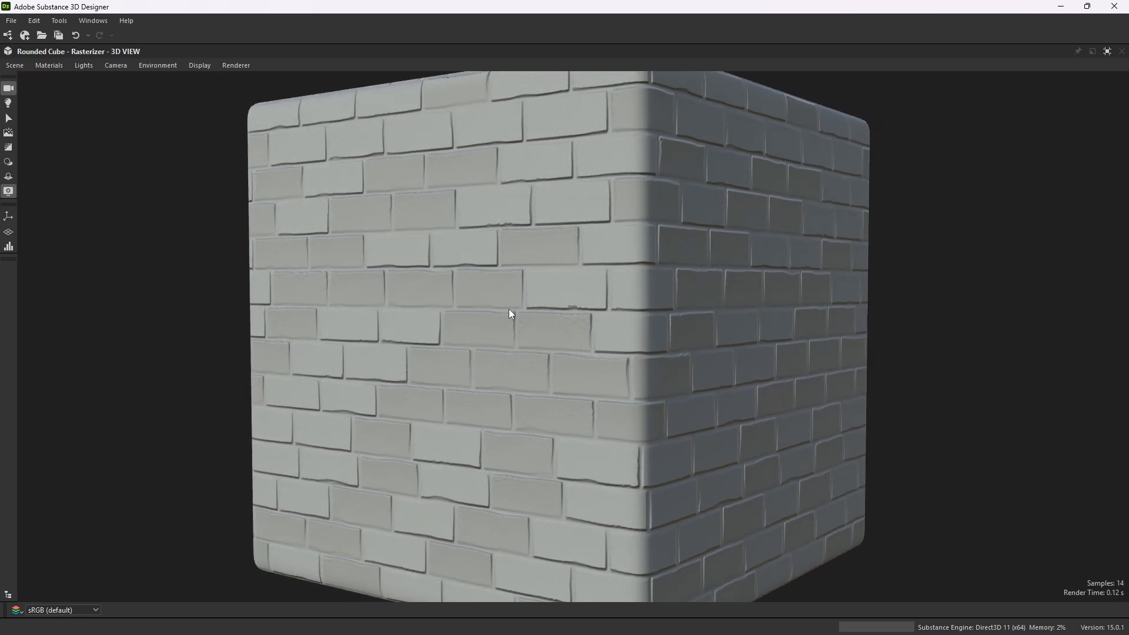
scroll(494, 317, down, 3)
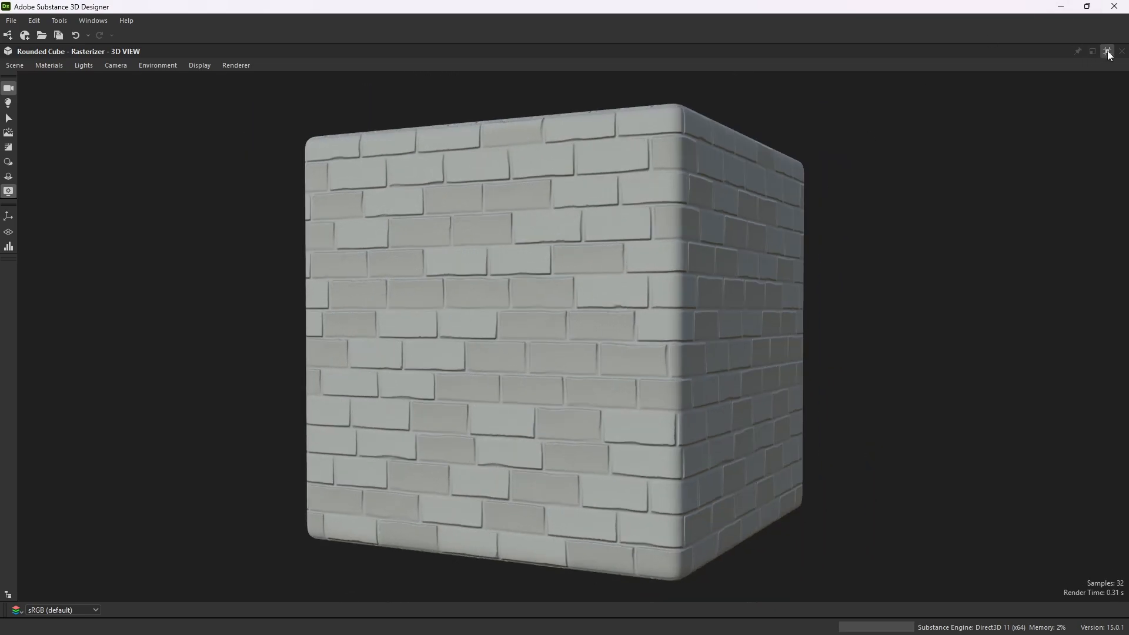
click(1107, 51)
scroll(618, 217, up, 5)
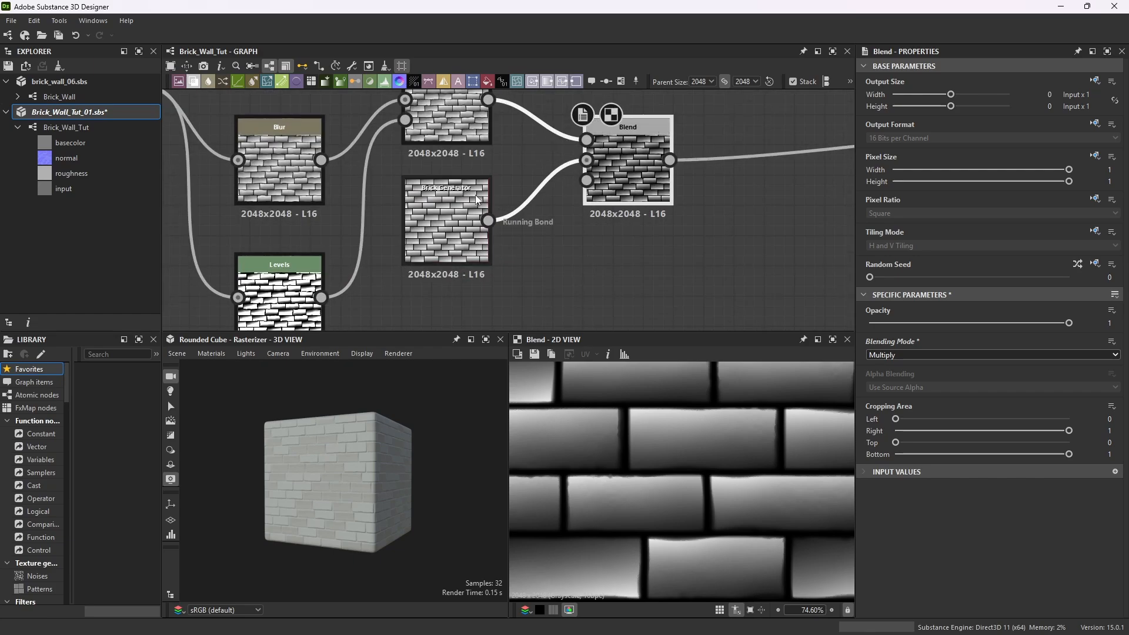
Select the Brick Generator copy and randomize its random seed several times.
click(460, 188)
scroll(312, 464, up, 5)
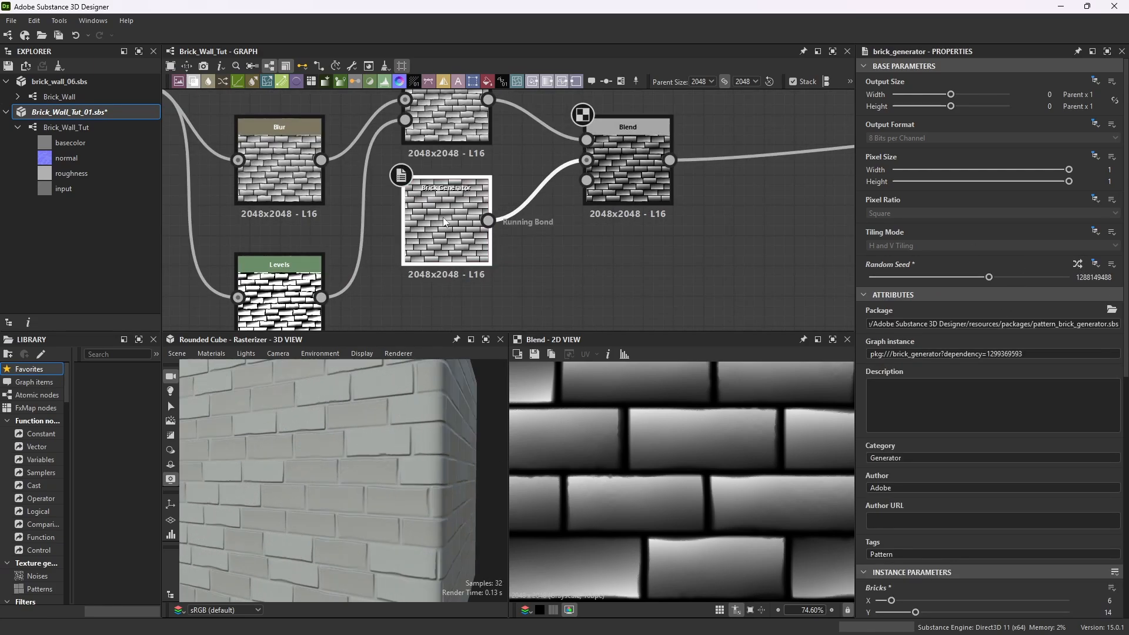
scroll(482, 265, up, 3)
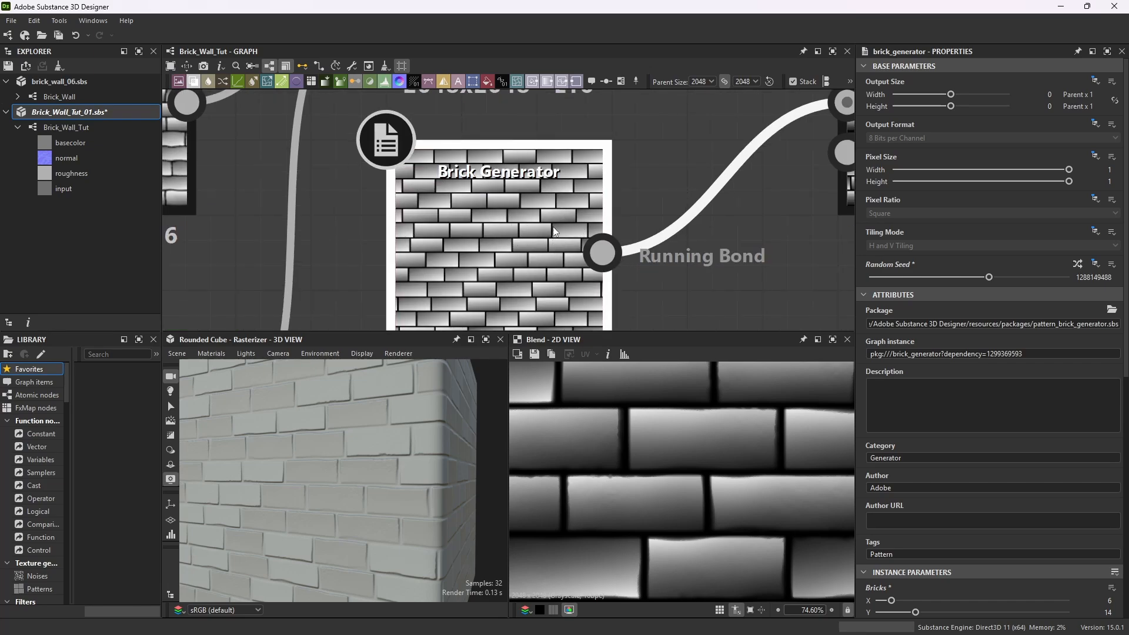
scroll(502, 200, down, 4)
scroll(516, 222, up, 2)
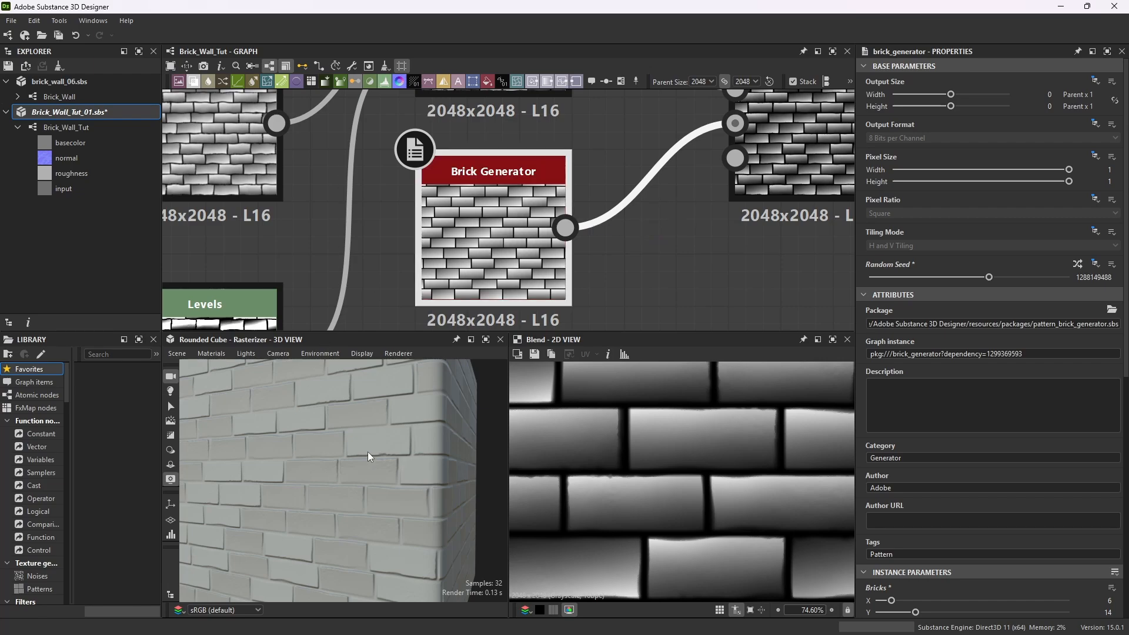
drag(368, 451, 359, 464)
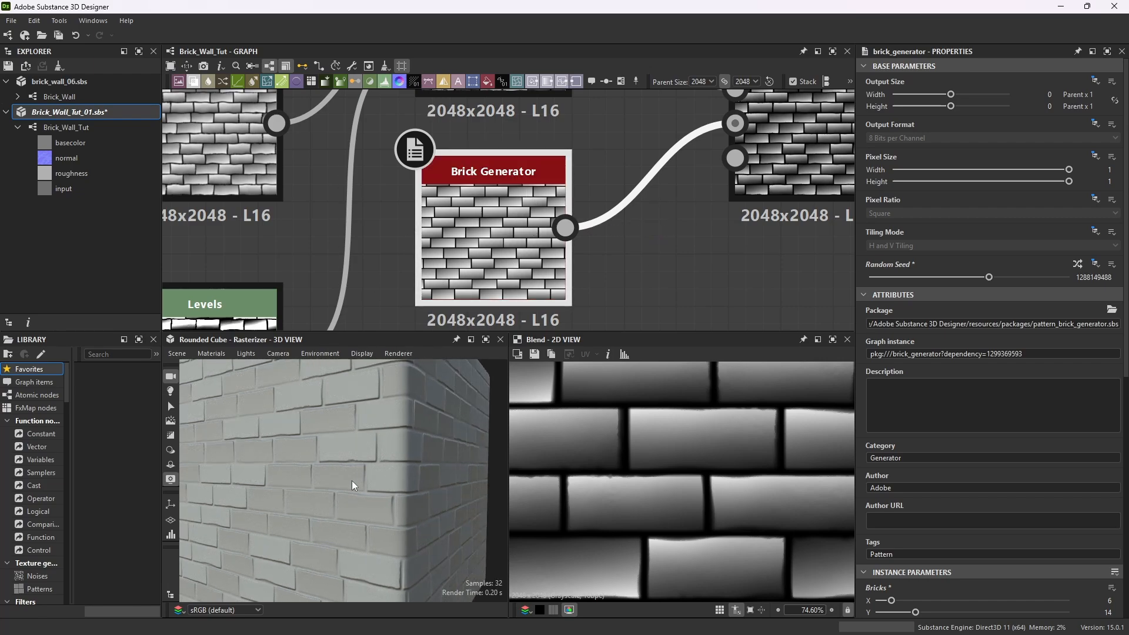
scroll(376, 448, down, 3)
drag(326, 474, 478, 447)
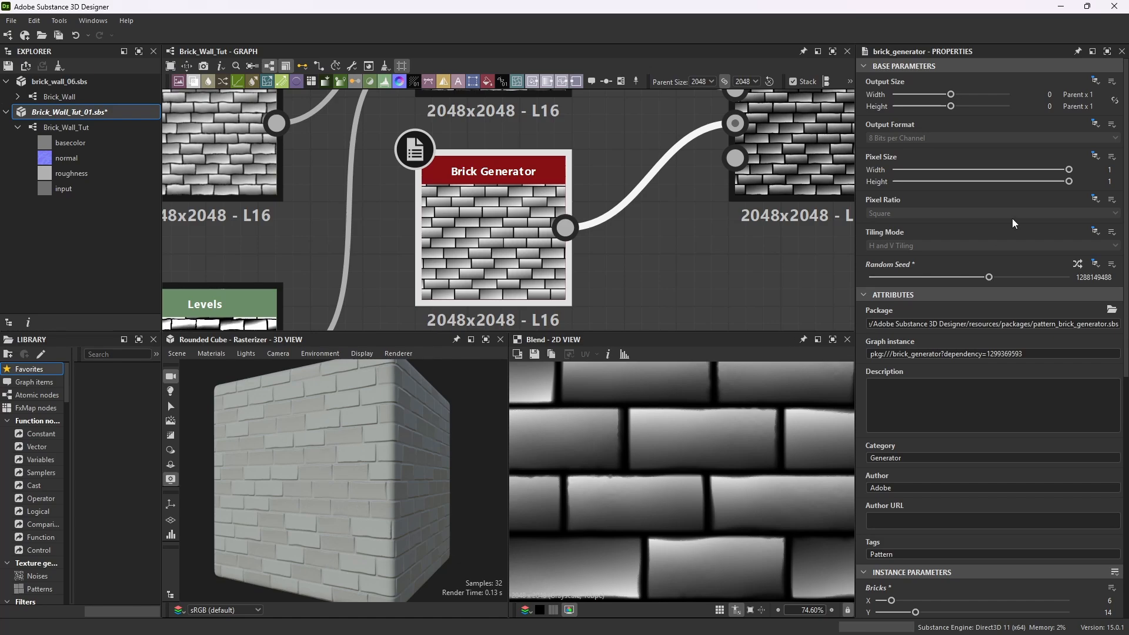
click(1078, 264)
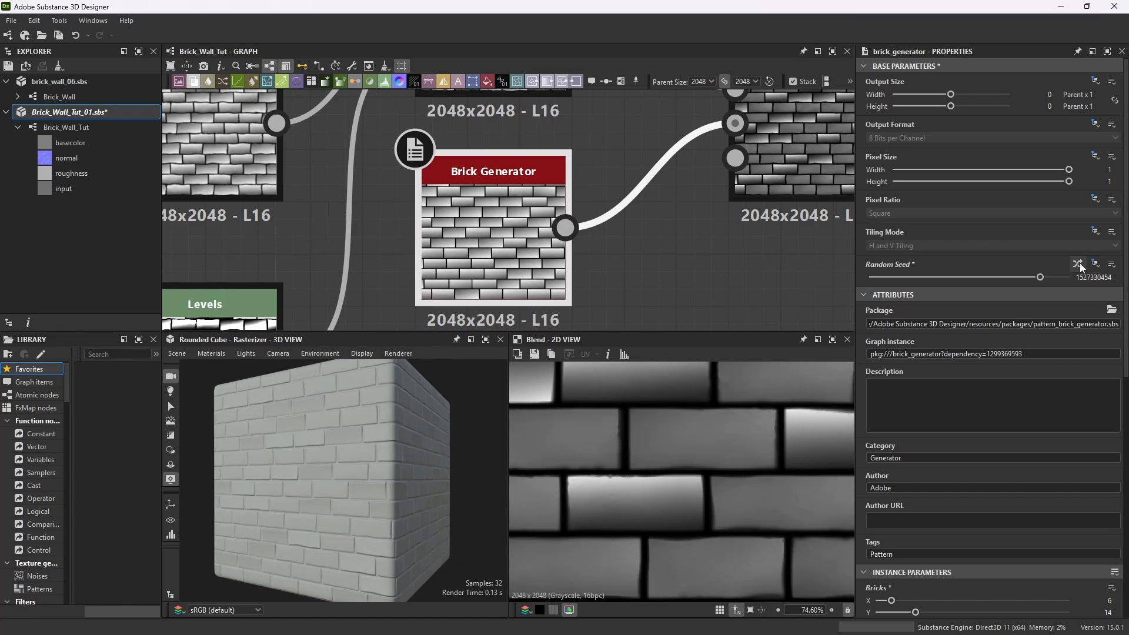
click(1078, 263)
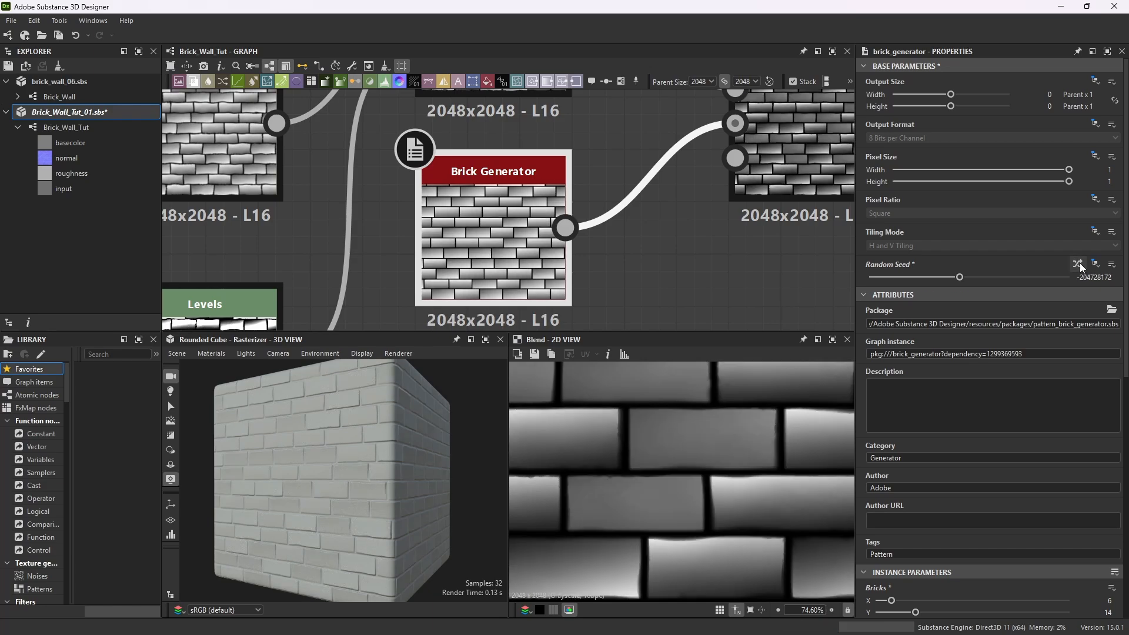
click(1078, 264)
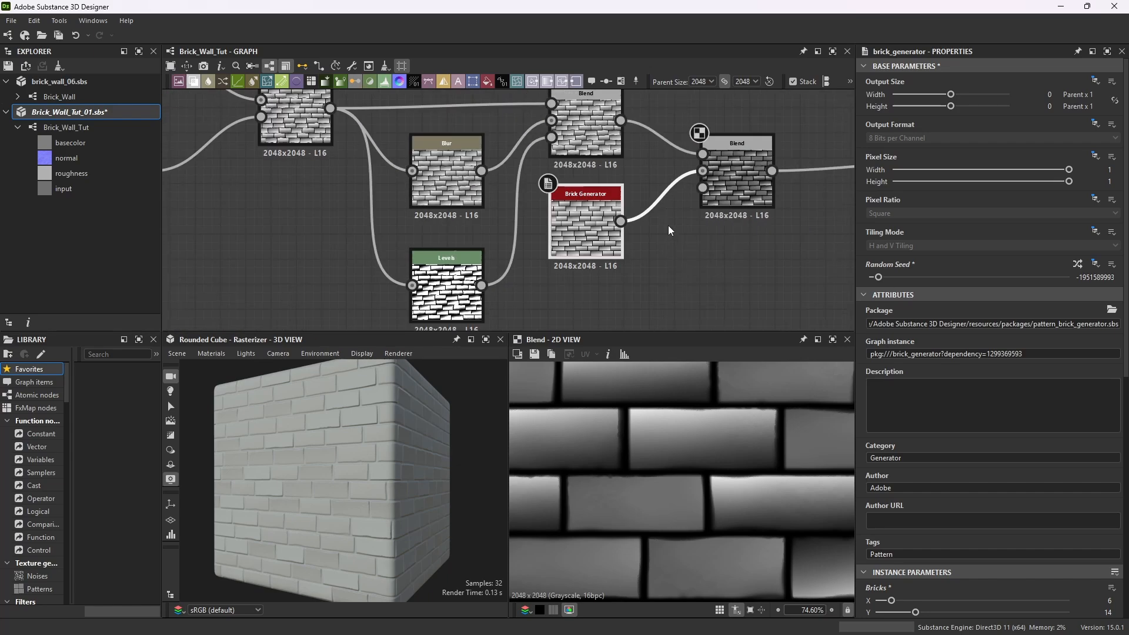
Randomize the Brick Generator copy's random seed twice more while viewing the tiled result.
scroll(670, 223, down, 3)
scroll(655, 443, down, 8)
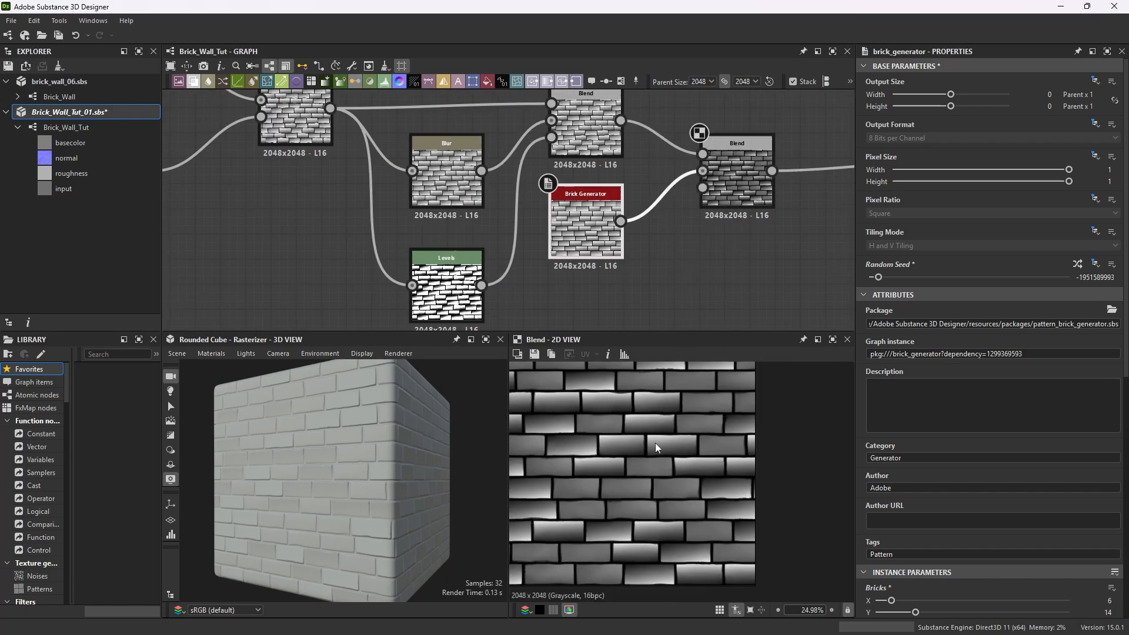
click(719, 610)
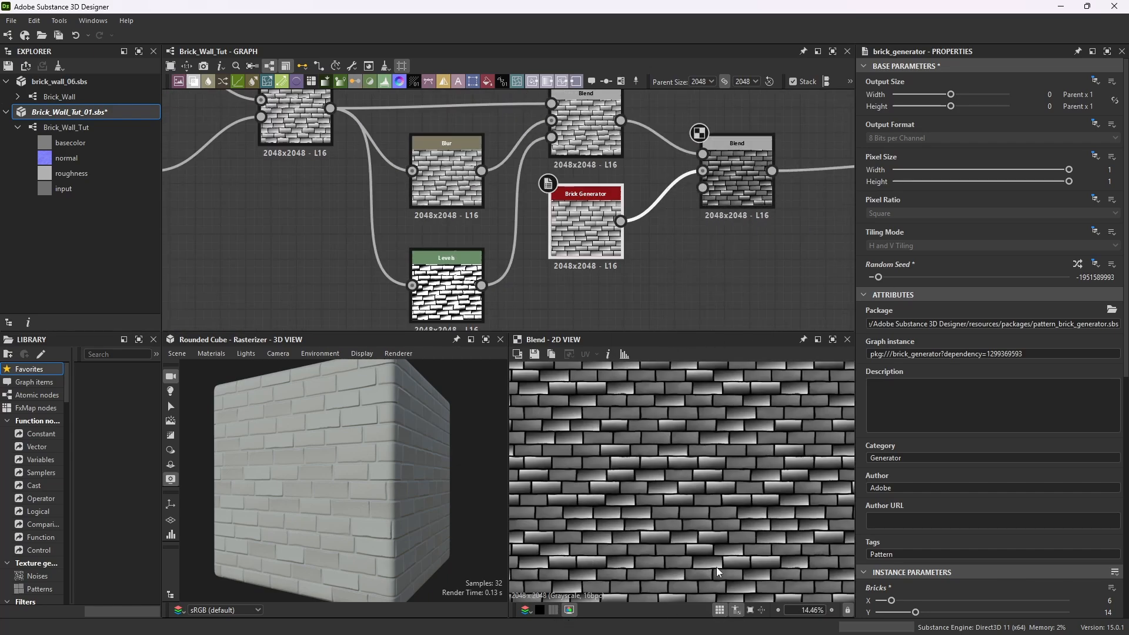
scroll(729, 453, down, 4)
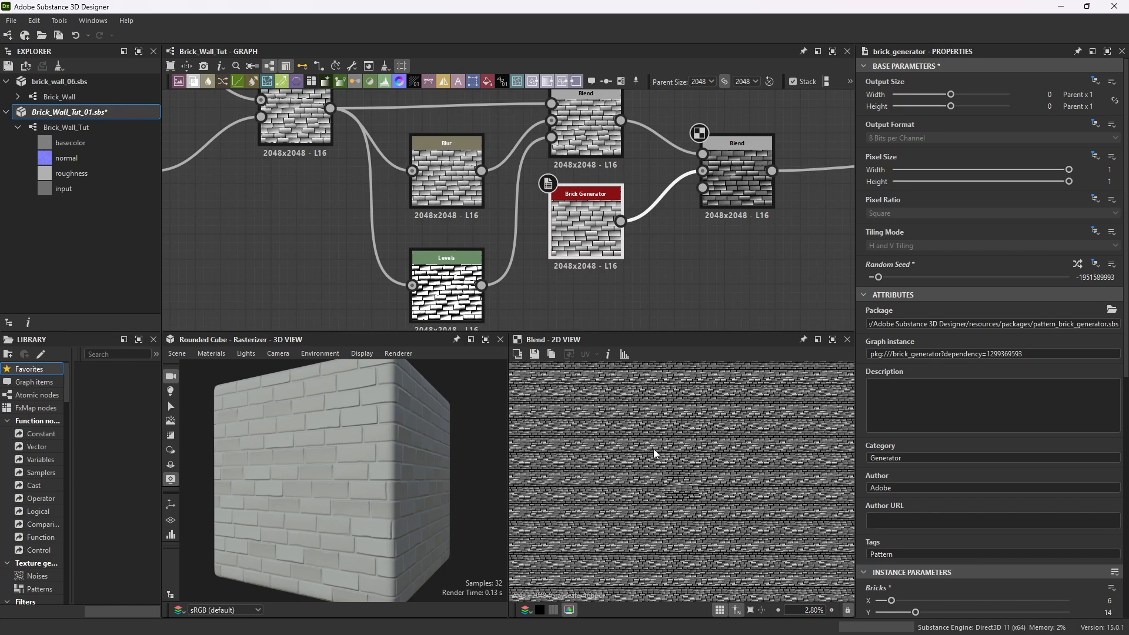
scroll(663, 447, up, 2)
scroll(663, 443, up, 1)
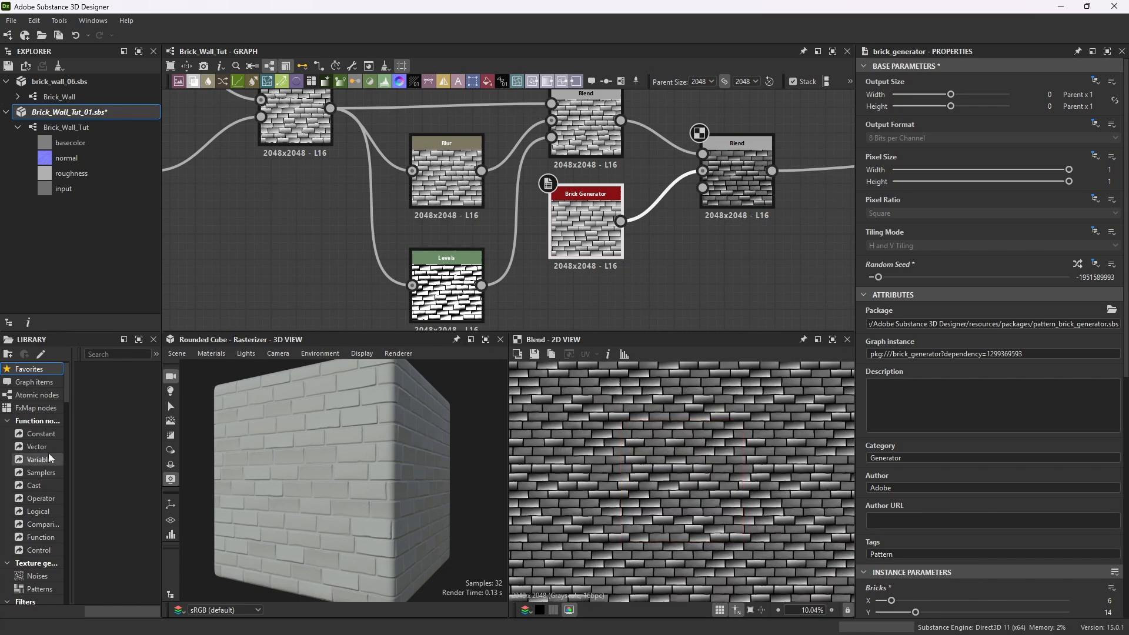
click(1078, 265)
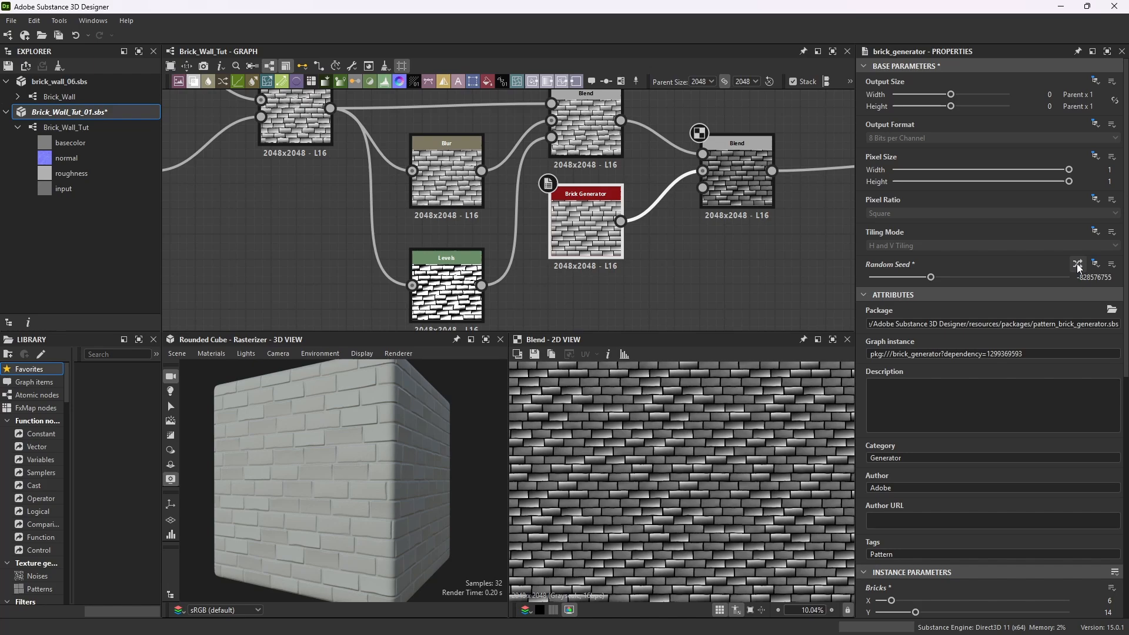
click(1078, 265)
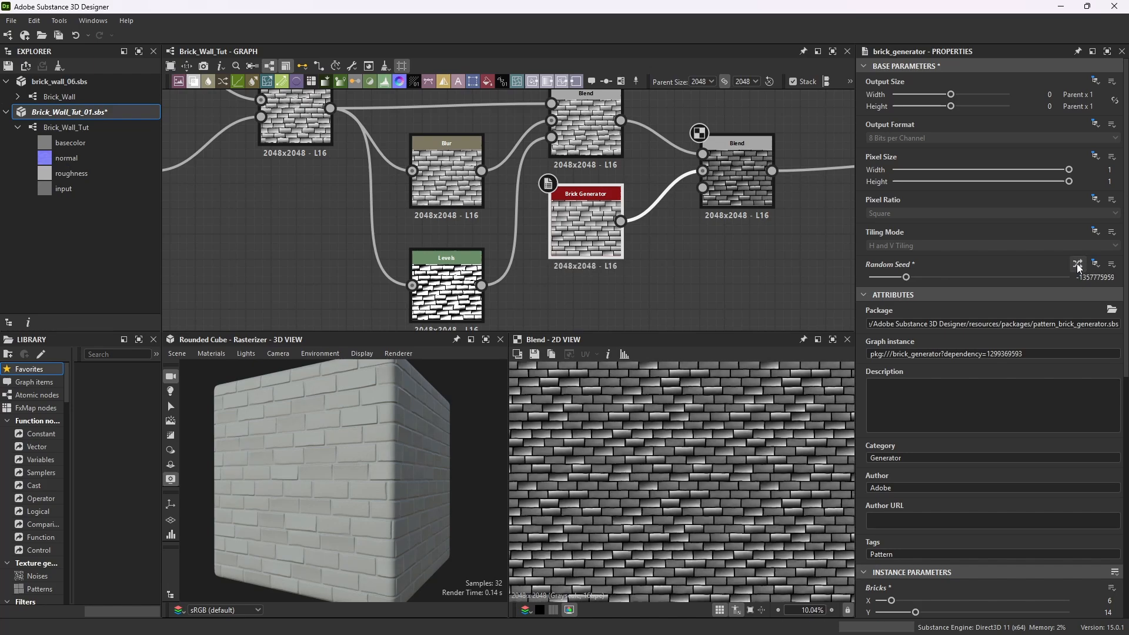
Inspect the brick wall surface closely on the cube from several angles.
scroll(298, 507, up, 3)
drag(298, 507, 333, 491)
scroll(333, 492, down, 2)
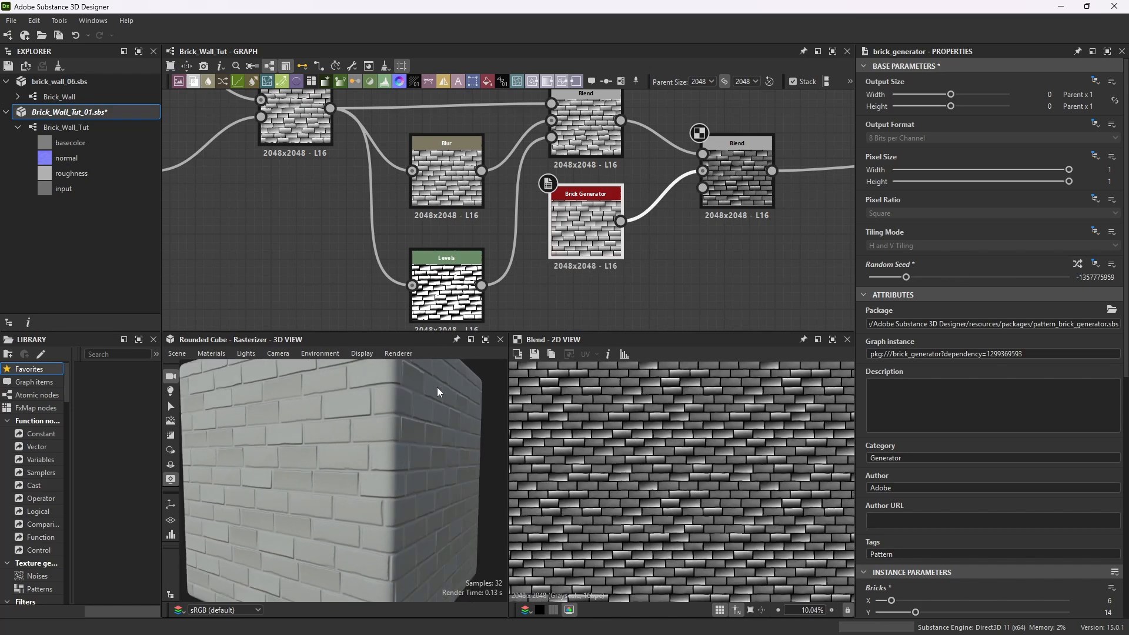
click(484, 344)
scroll(558, 334, down, 2)
mouse_move(559, 334)
mouse_down()
mouse_move(566, 321)
mouse_move(551, 348)
mouse_move(653, 353)
mouse_move(556, 351)
mouse_up()
scroll(567, 321, down, 2)
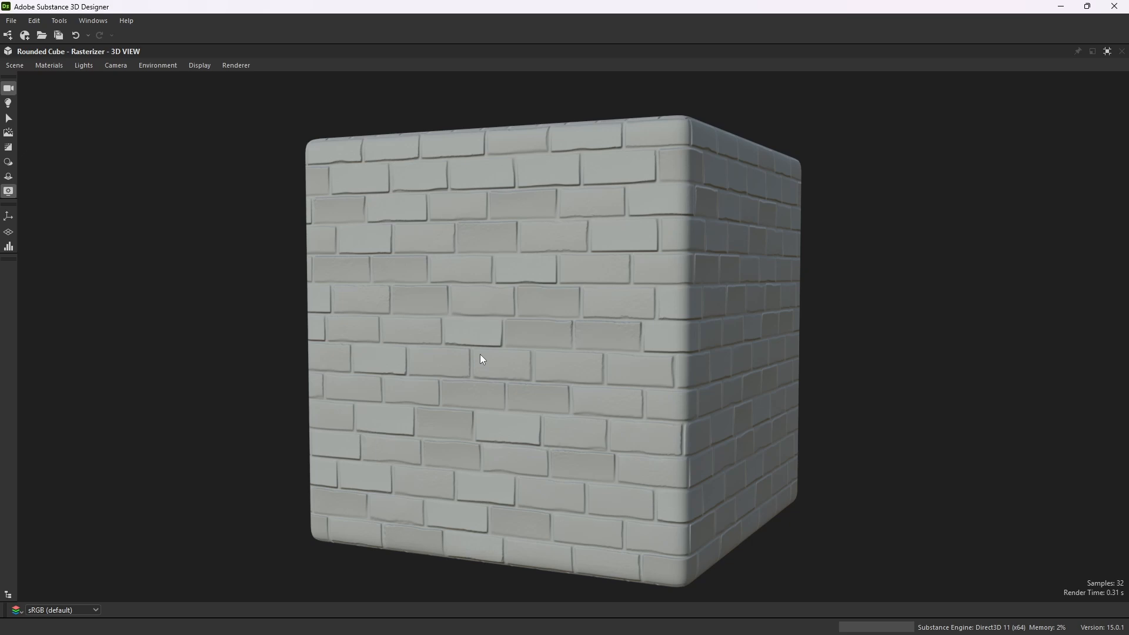
mouse_move(479, 378)
mouse_down()
mouse_move(577, 383)
mouse_move(465, 382)
mouse_up()
scroll(665, 330, up, 5)
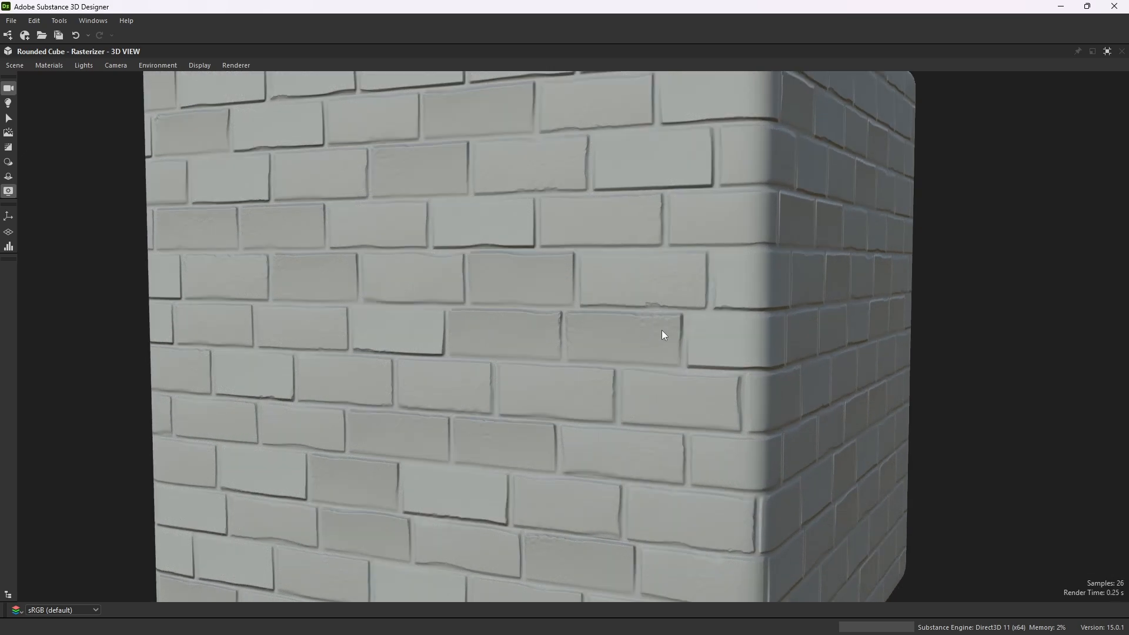
scroll(743, 303, down, 5)
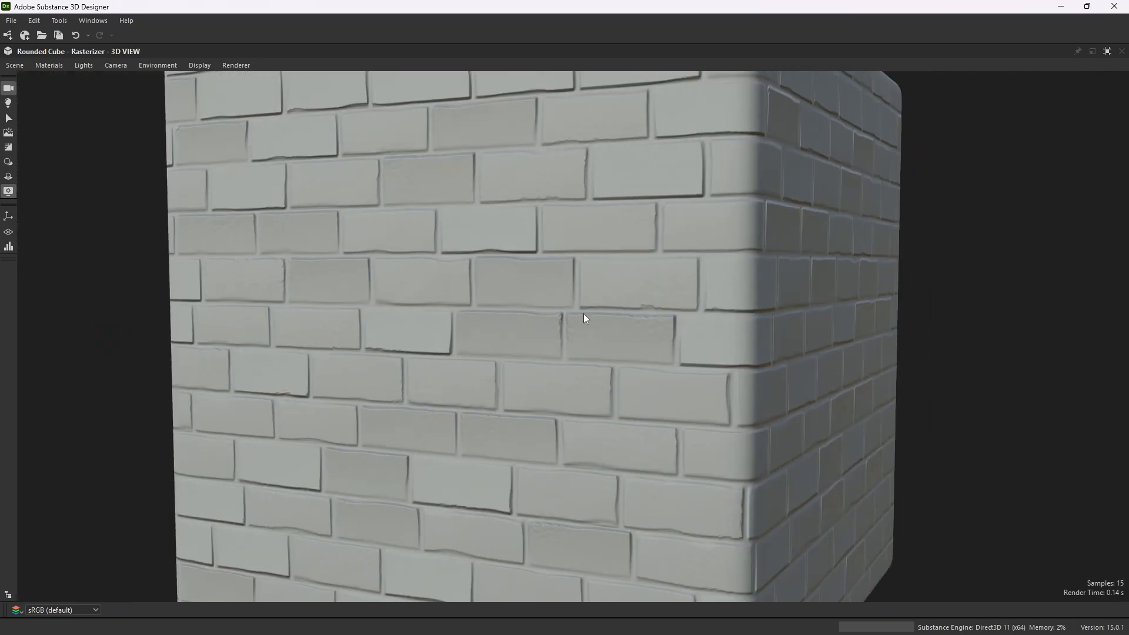
drag(583, 313, 641, 320)
scroll(641, 319, up, 3)
scroll(545, 271, down, 4)
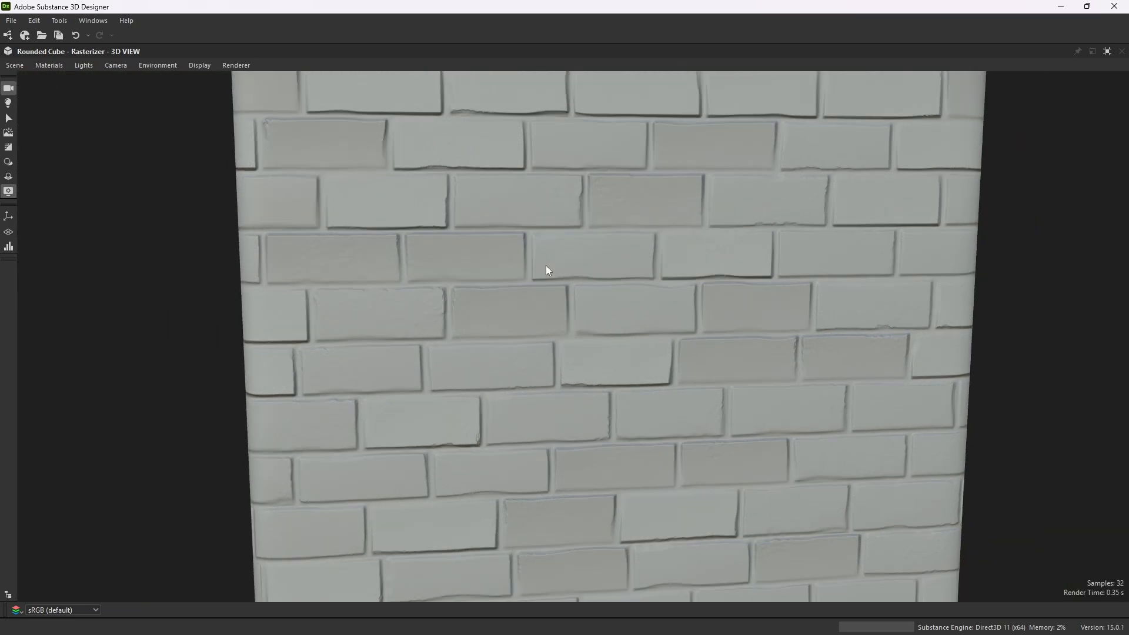
drag(547, 269, 492, 294)
scroll(605, 285, up, 5)
drag(564, 288, 531, 250)
scroll(563, 225, down, 4)
drag(529, 315, 587, 401)
scroll(579, 302, down, 3)
scroll(565, 376, up, 3)
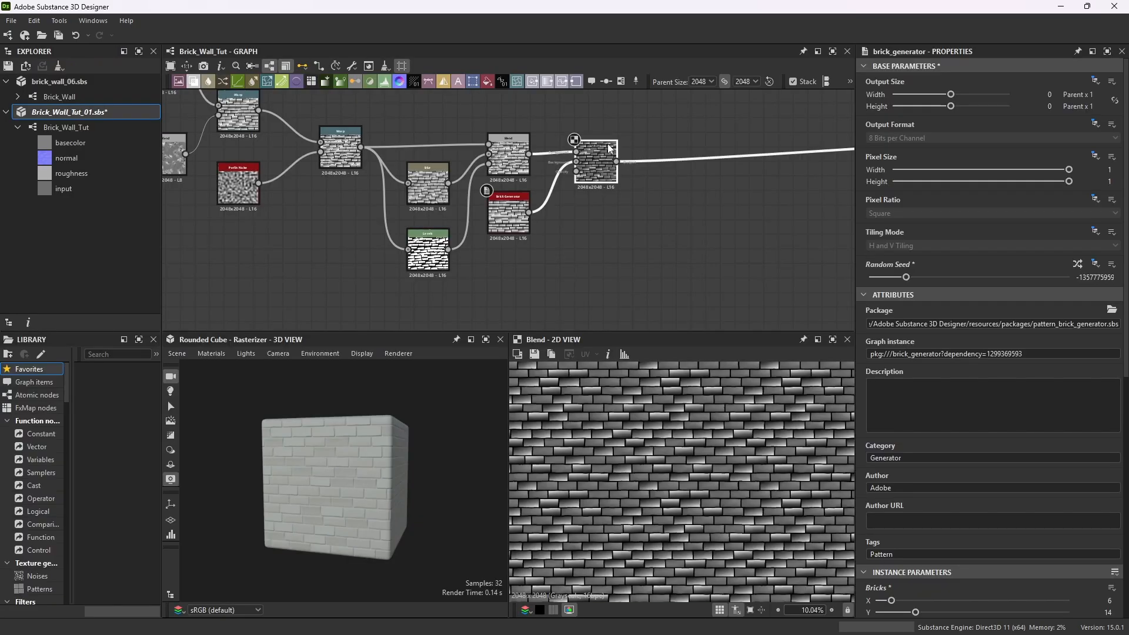
Select the whole node network and shift it left, away from the output nodes.
mouse_move(604, 151)
mouse_down()
mouse_move(619, 173)
mouse_move(617, 150)
mouse_up()
scroll(617, 150, down, 5)
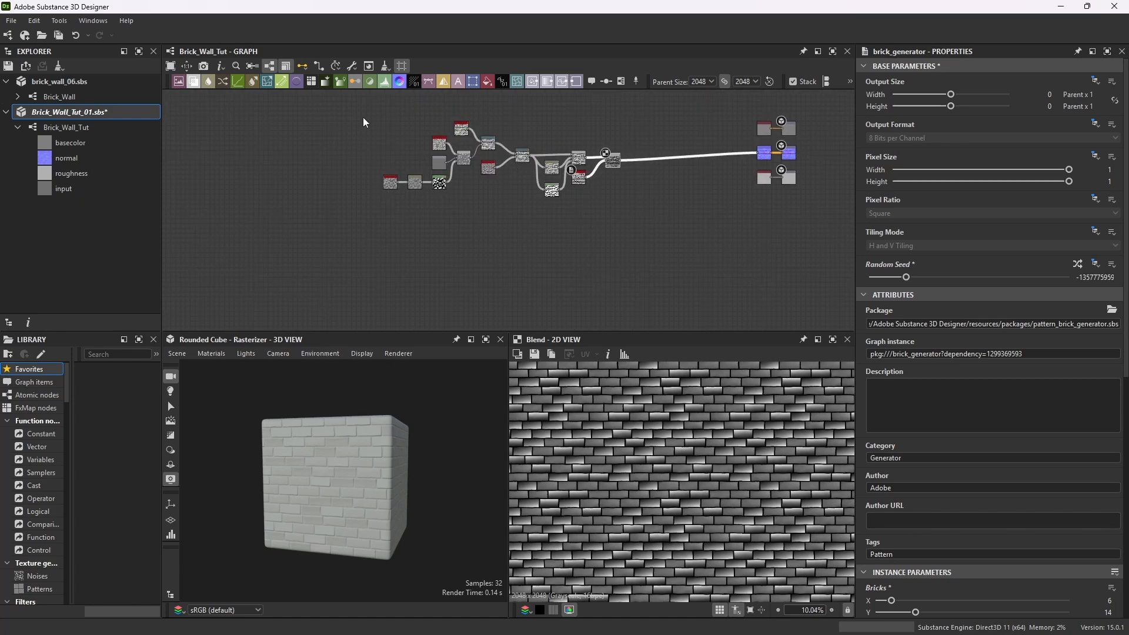
drag(357, 109, 655, 244)
drag(613, 159, 568, 150)
click(601, 175)
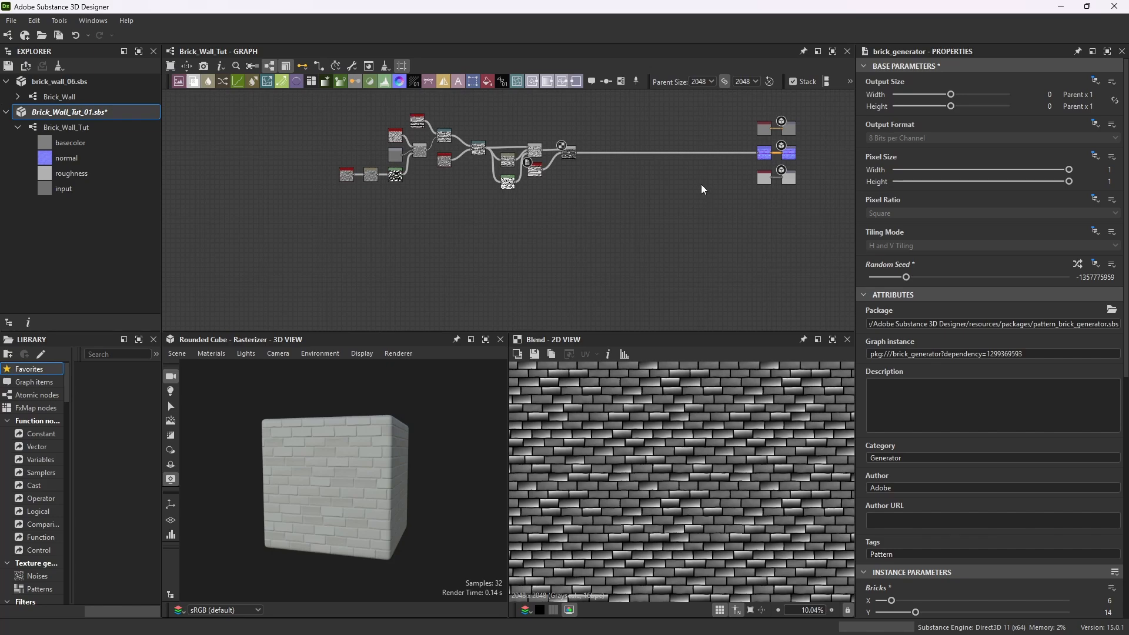
scroll(644, 195, up, 2)
scroll(332, 525, up, 5)
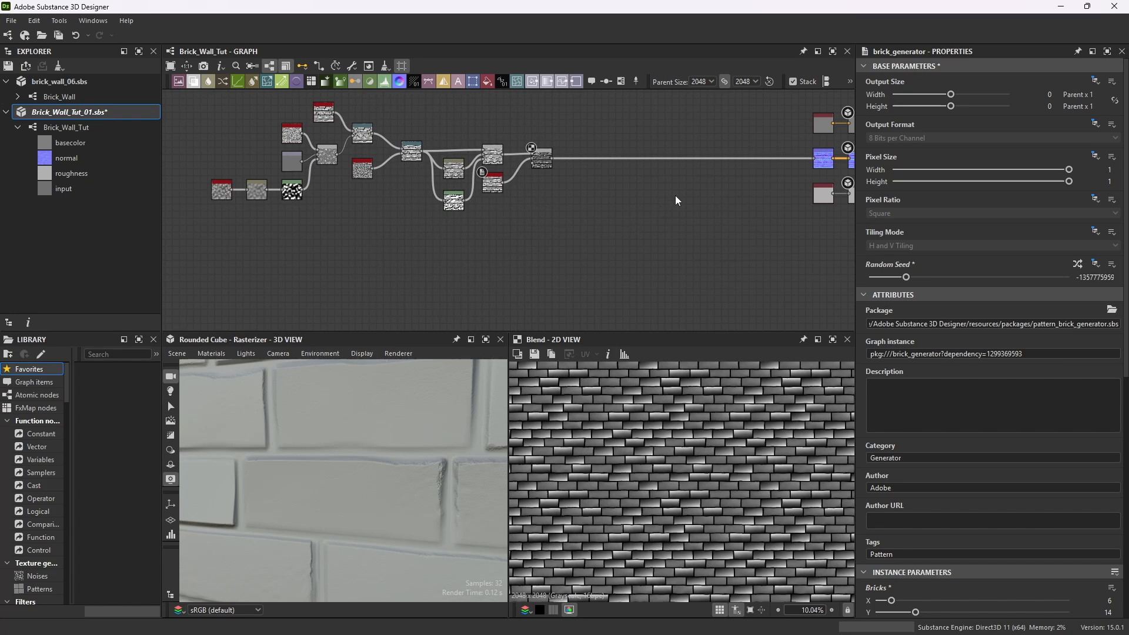
Add a Warp node and drop it beside the final Blend node, fed by its output.
key(space)
text(warp)
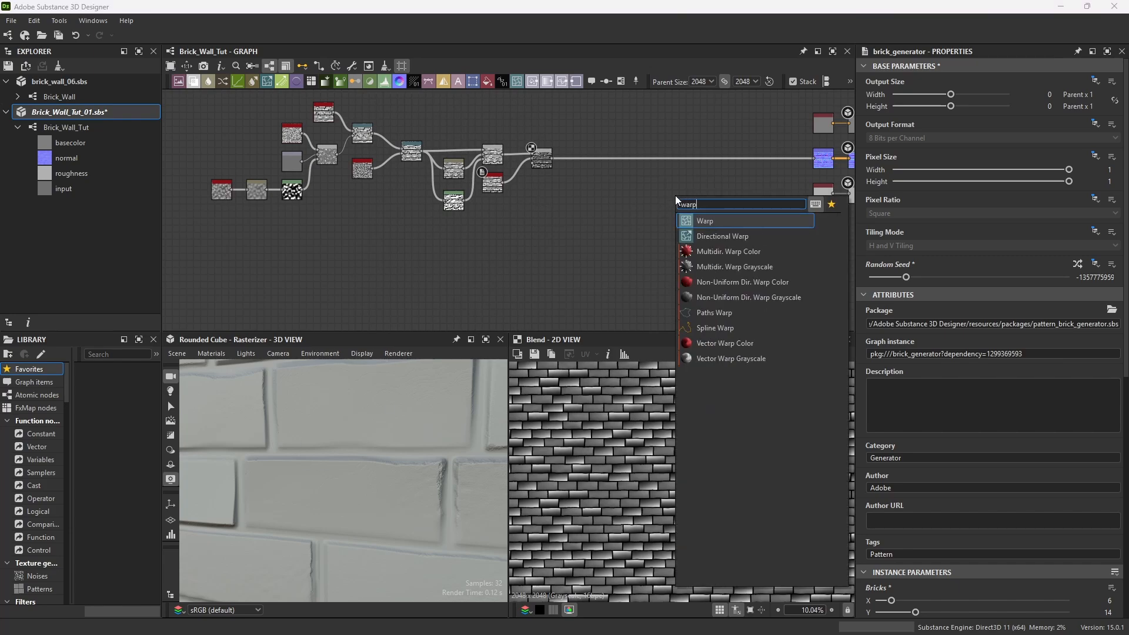
click(714, 222)
scroll(656, 152, up, 3)
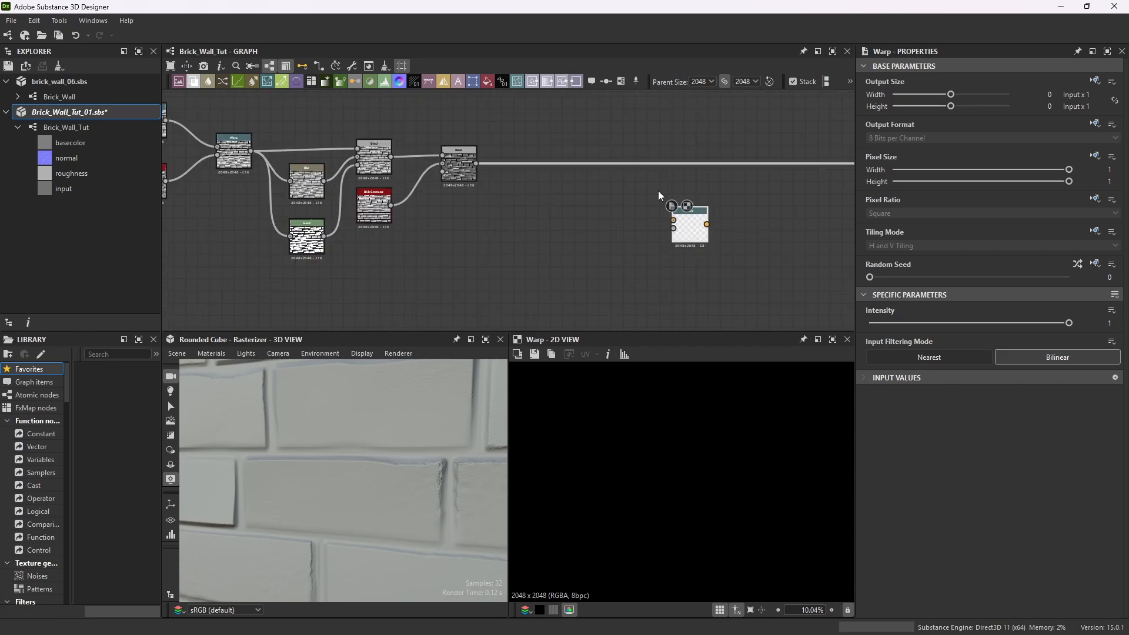
drag(685, 210, 543, 196)
scroll(453, 159, up, 2)
scroll(561, 208, up, 2)
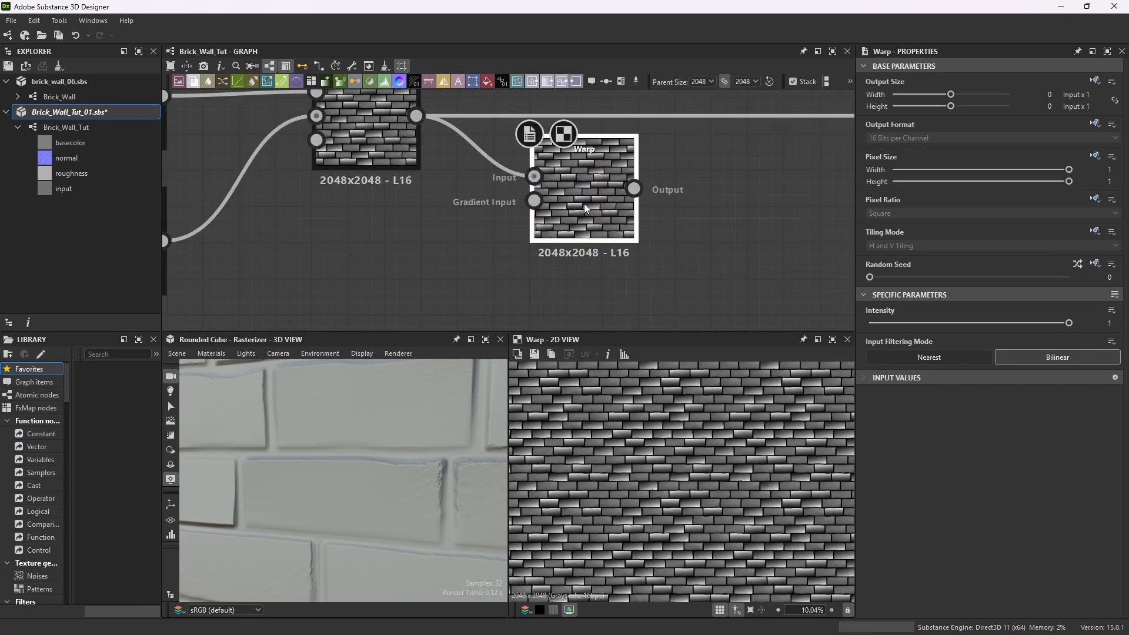
Add a Clouds 1 noise node below the Warp node and connect it to the Warp's gradient input.
key(space)
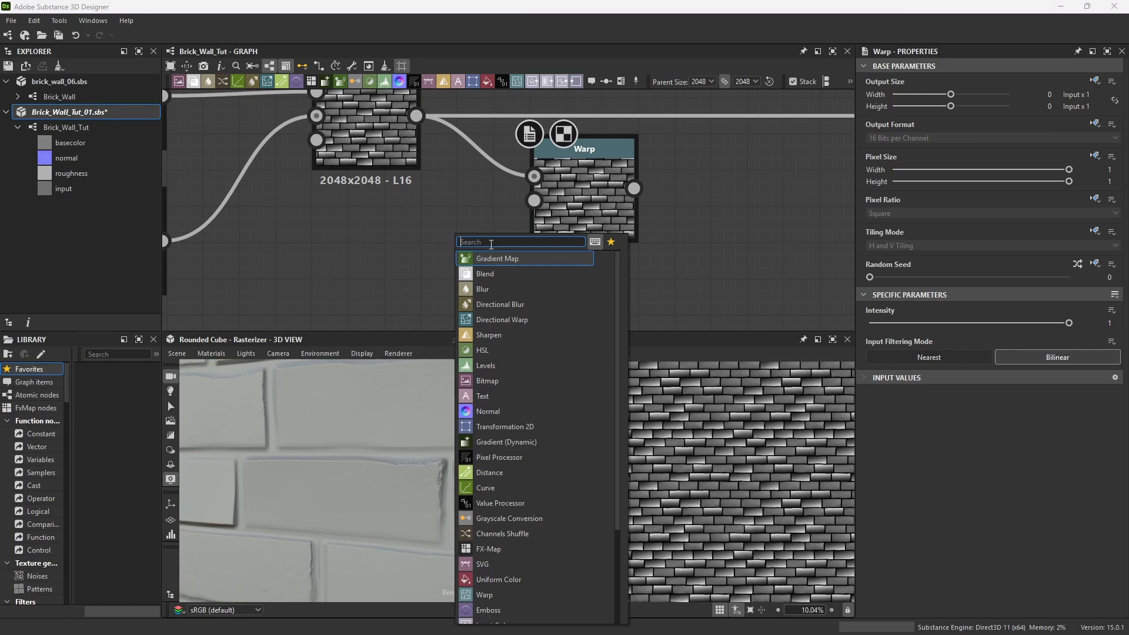
text(clouds)
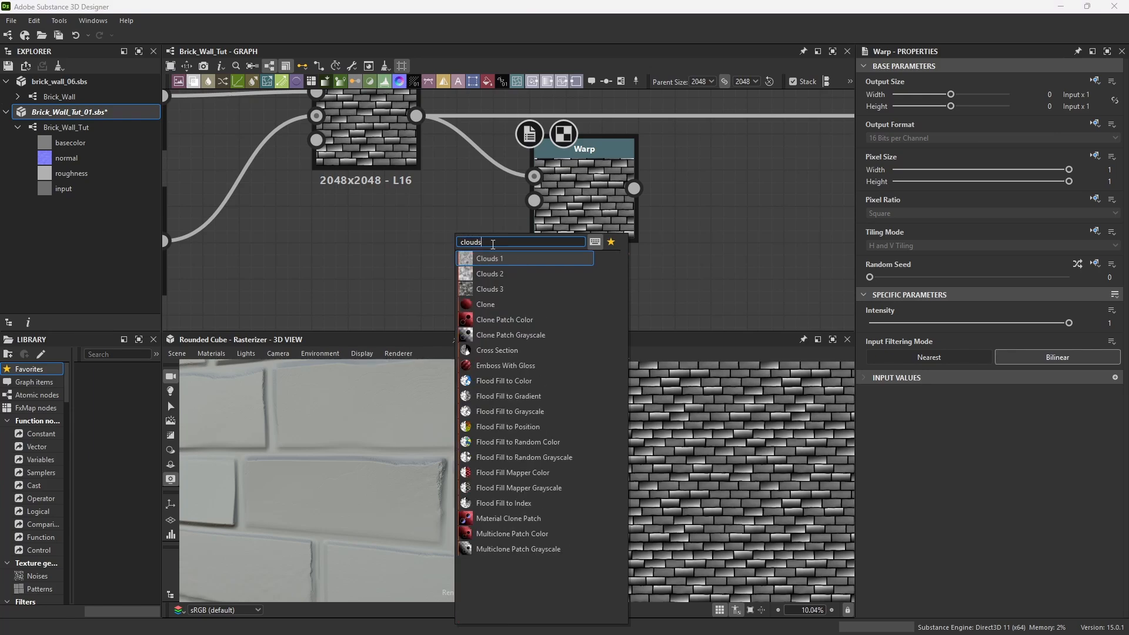
click(489, 257)
drag(468, 179, 394, 251)
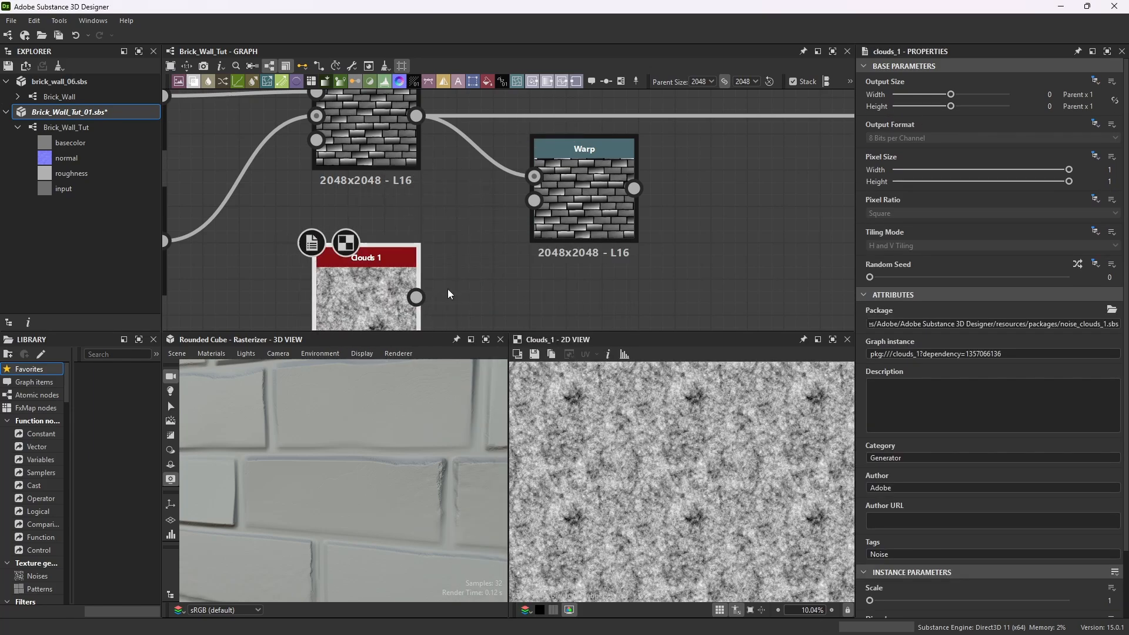
drag(416, 297, 534, 201)
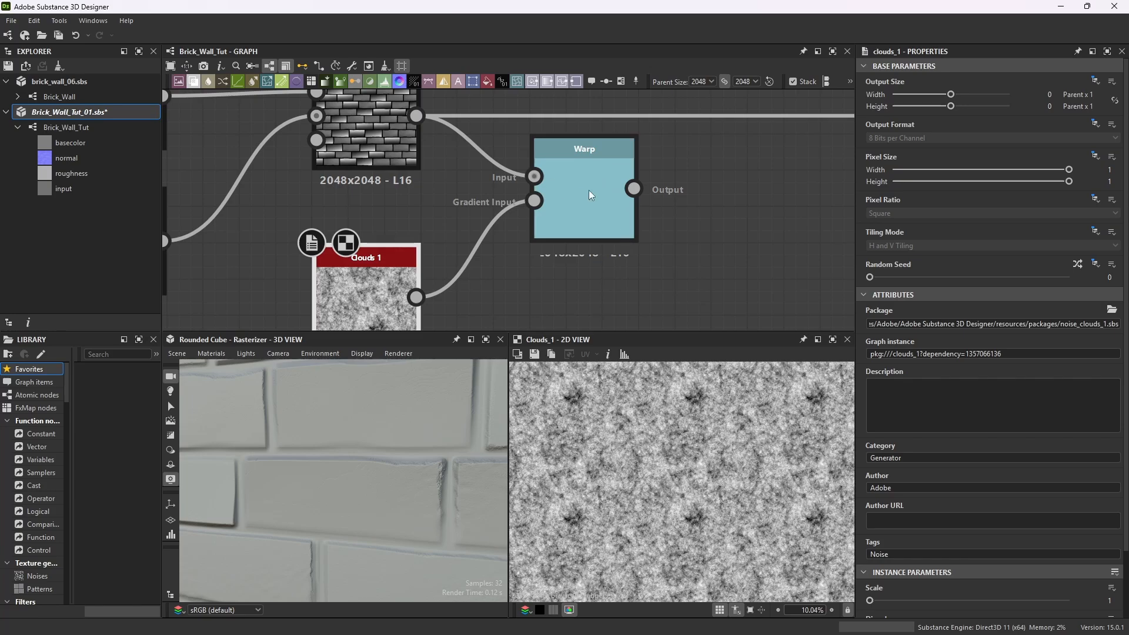
Set the Warp node's intensity to 0.01 while previewing its result.
double_click(606, 145)
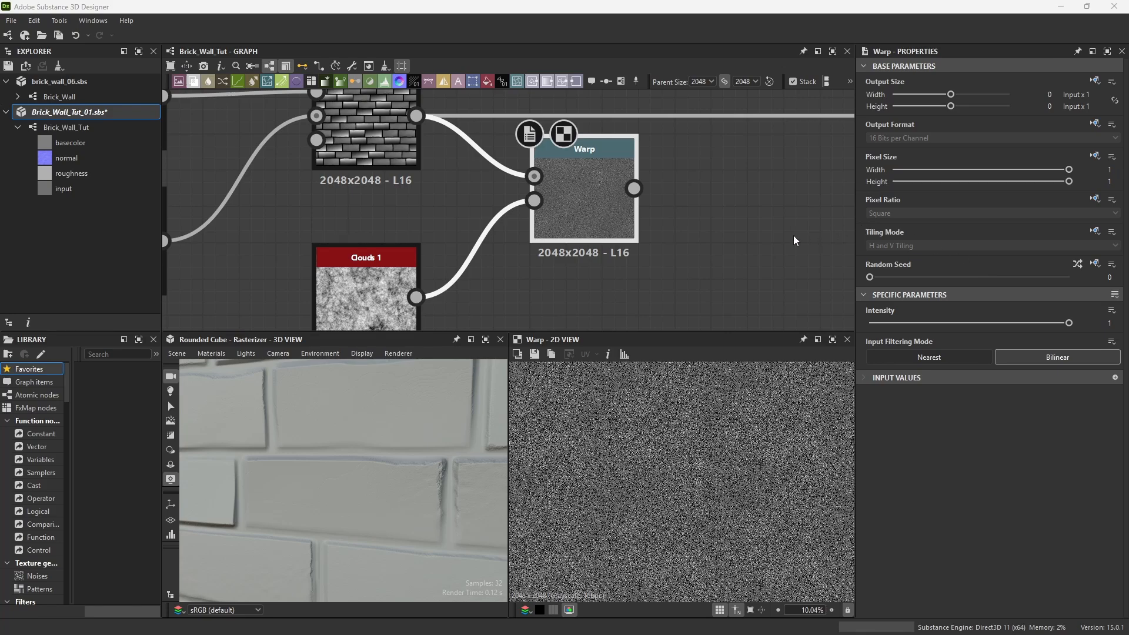
drag(1069, 323, 785, 350)
scroll(582, 198, up, 5)
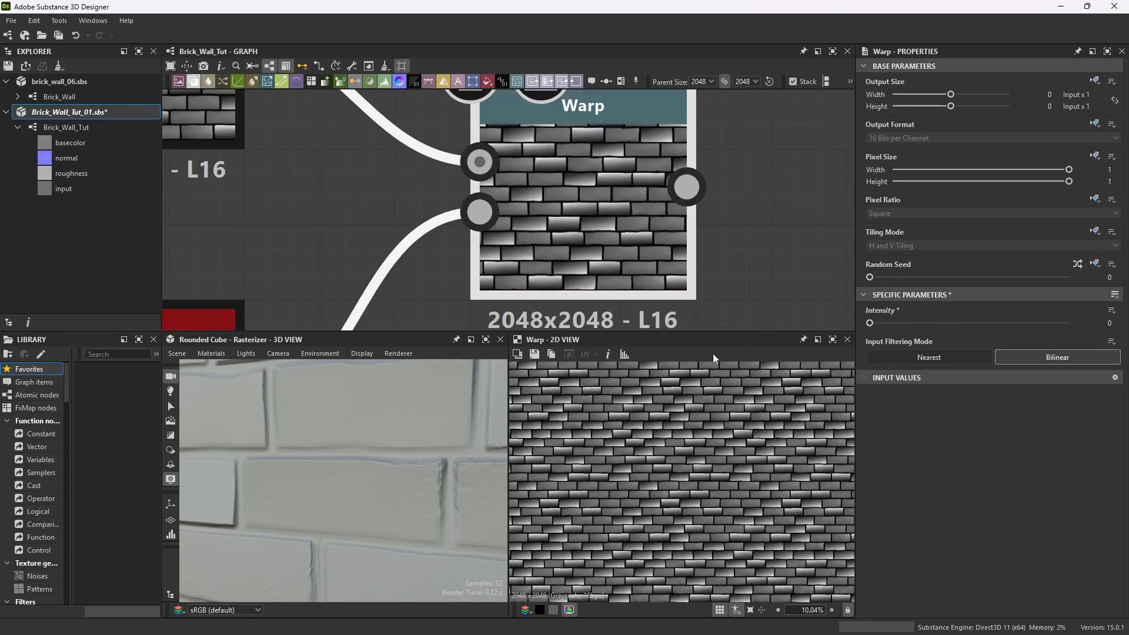
scroll(690, 460, up, 10)
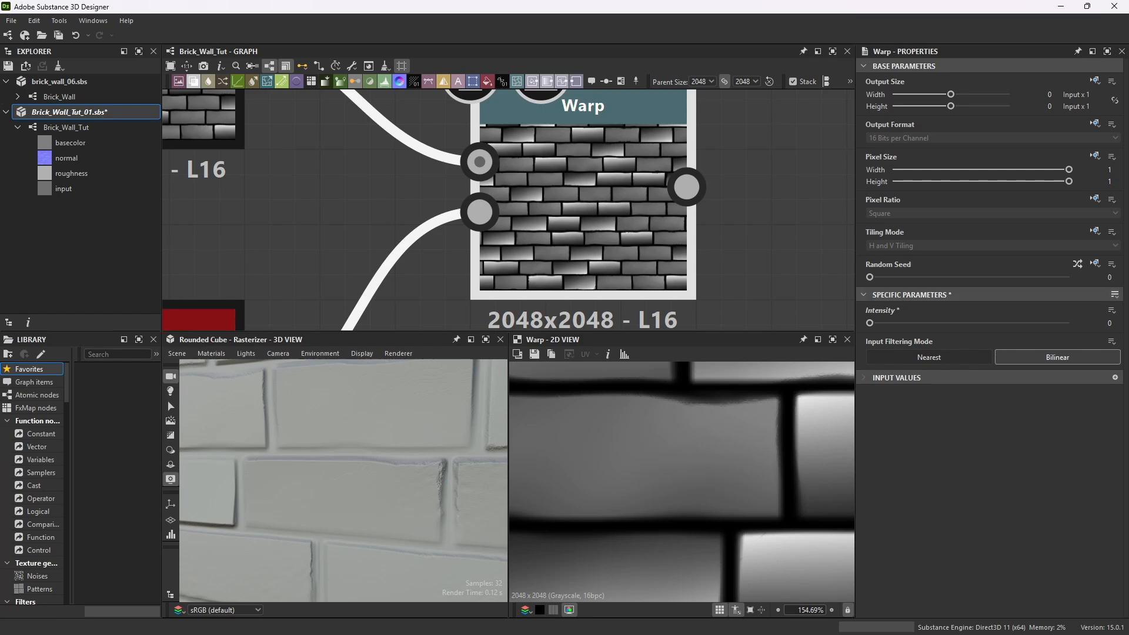
click(876, 323)
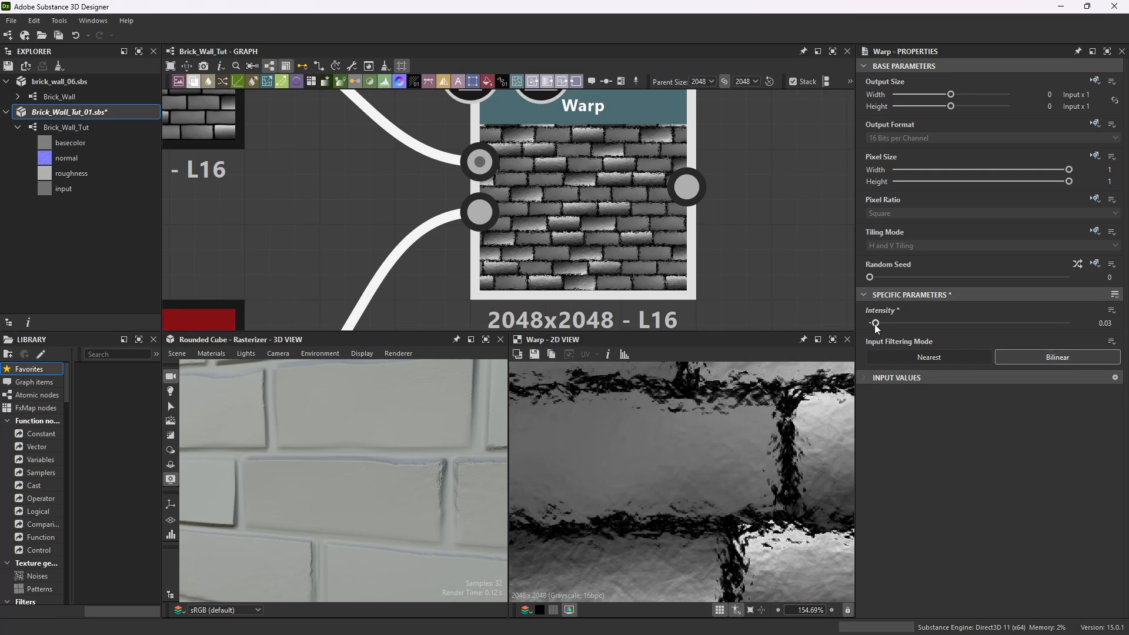
drag(876, 325, 872, 326)
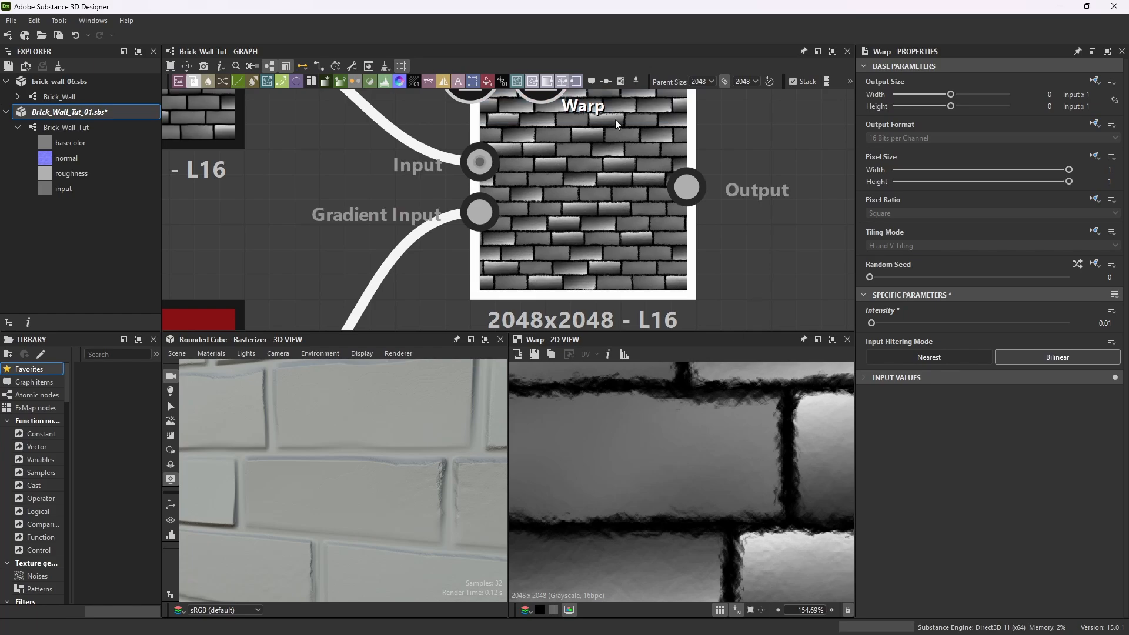
scroll(616, 119, down, 10)
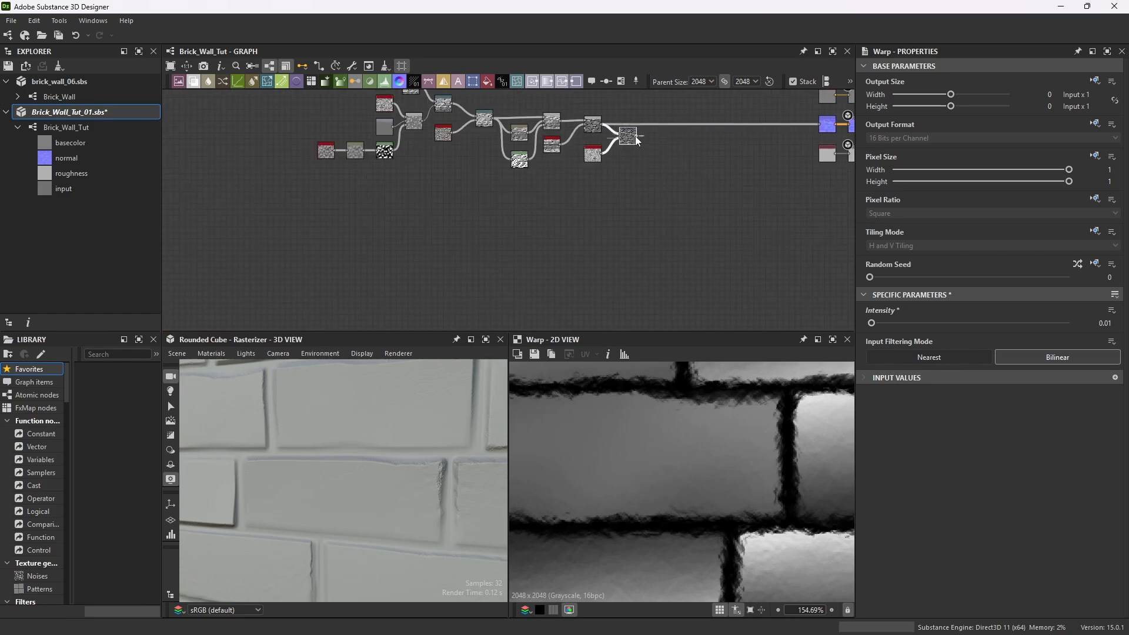
Connect the Warp node's output to the normal output node.
drag(635, 136, 823, 125)
drag(369, 517, 366, 478)
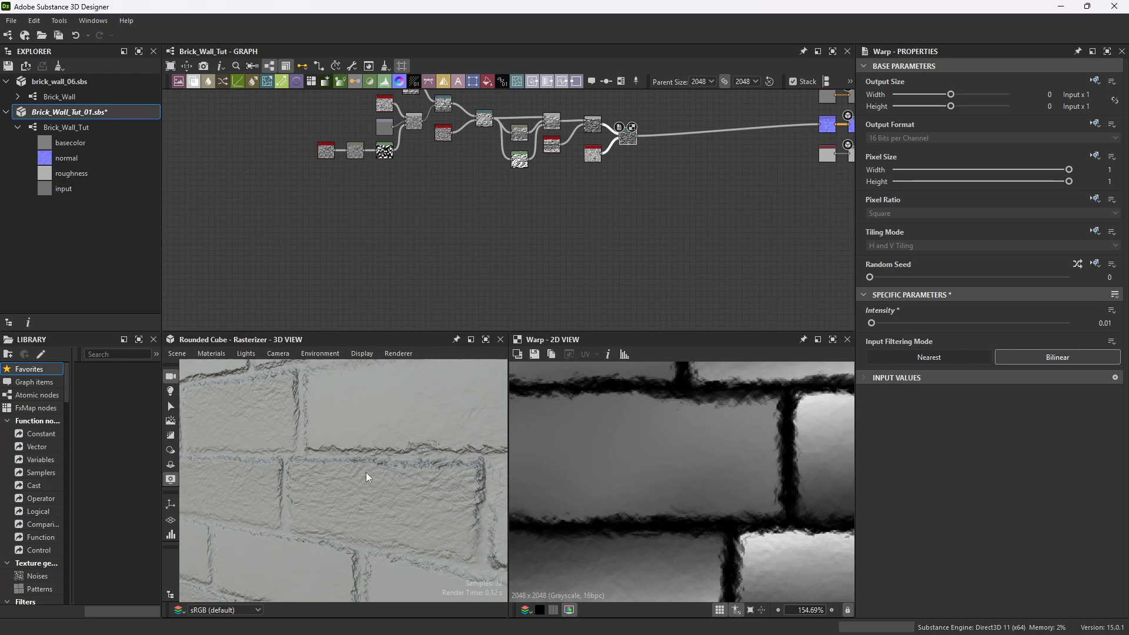
Set the Warp node's intensity to 0.002.
scroll(653, 126, up, 5)
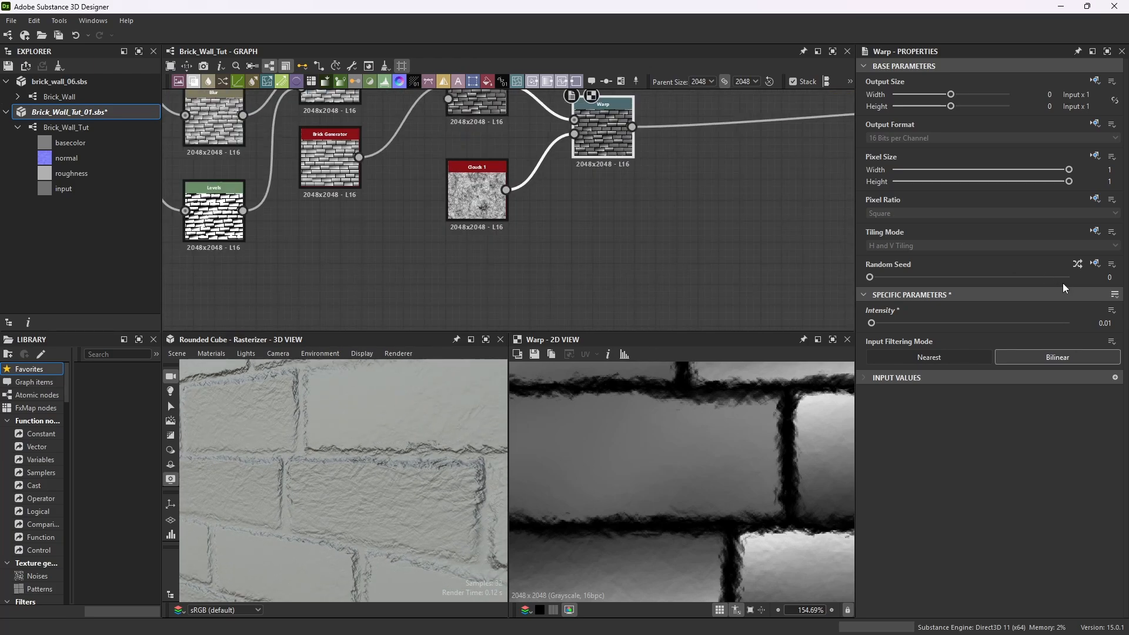
scroll(711, 395, up, 2)
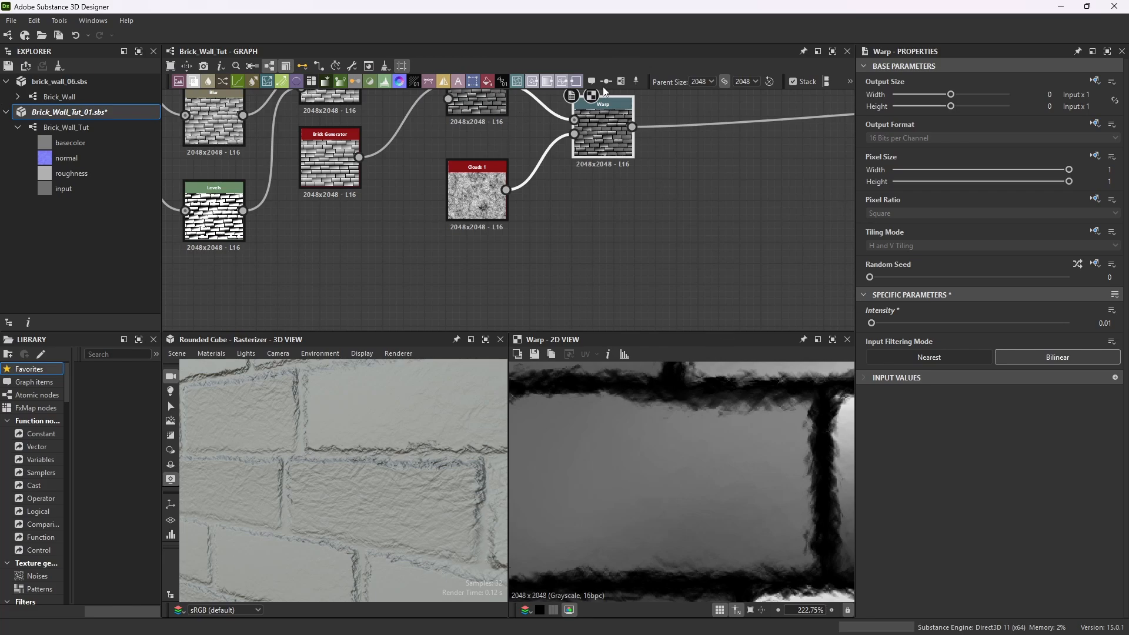
click(1112, 324)
text(002)
key(Return)
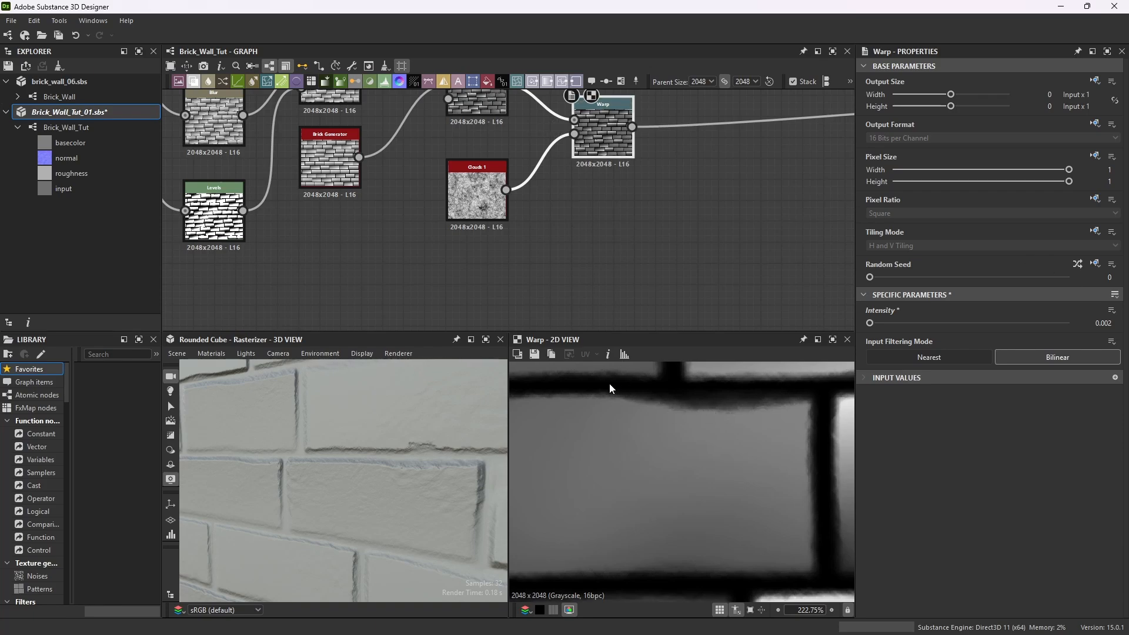
Inspect the warped brick surface closely in the maximized 3D view.
click(486, 341)
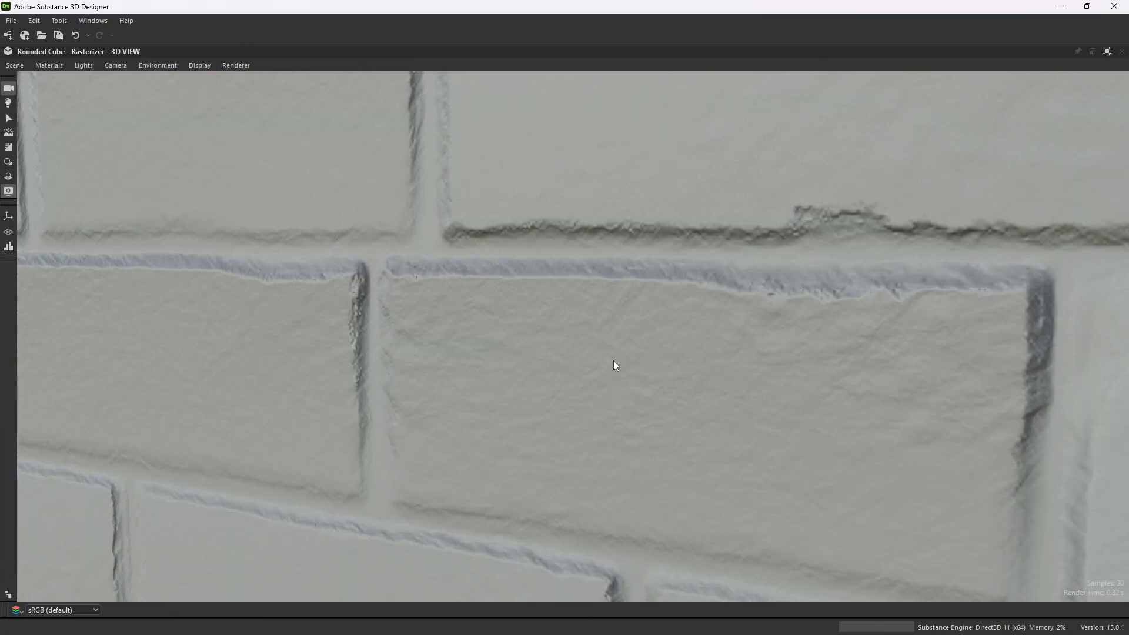
drag(614, 364, 700, 287)
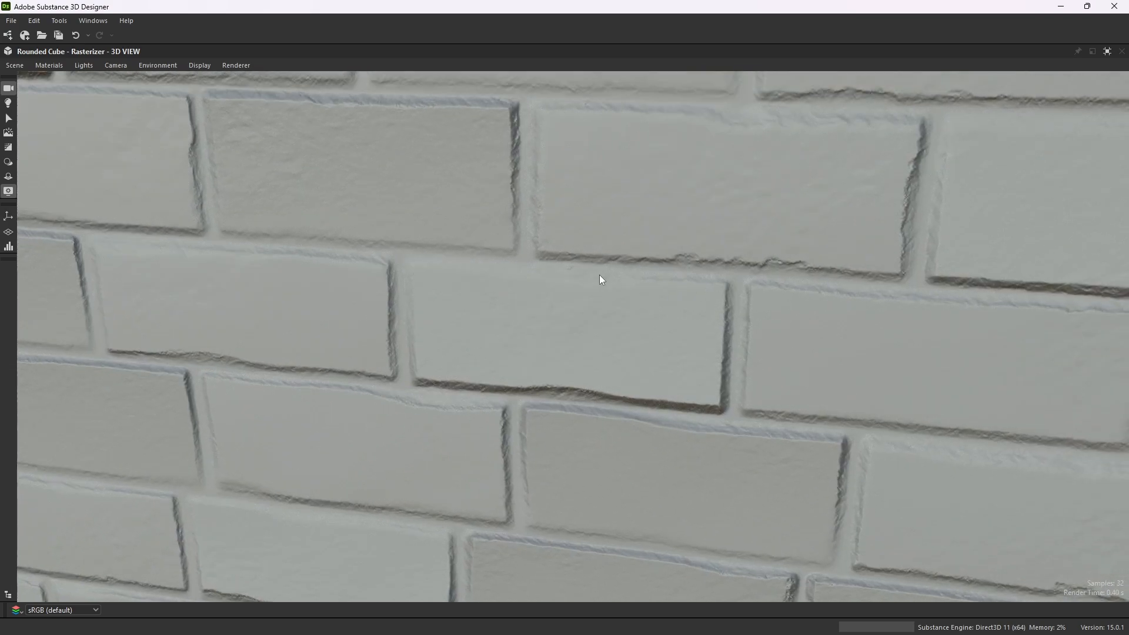
scroll(637, 273, down, 6)
drag(625, 277, 996, 240)
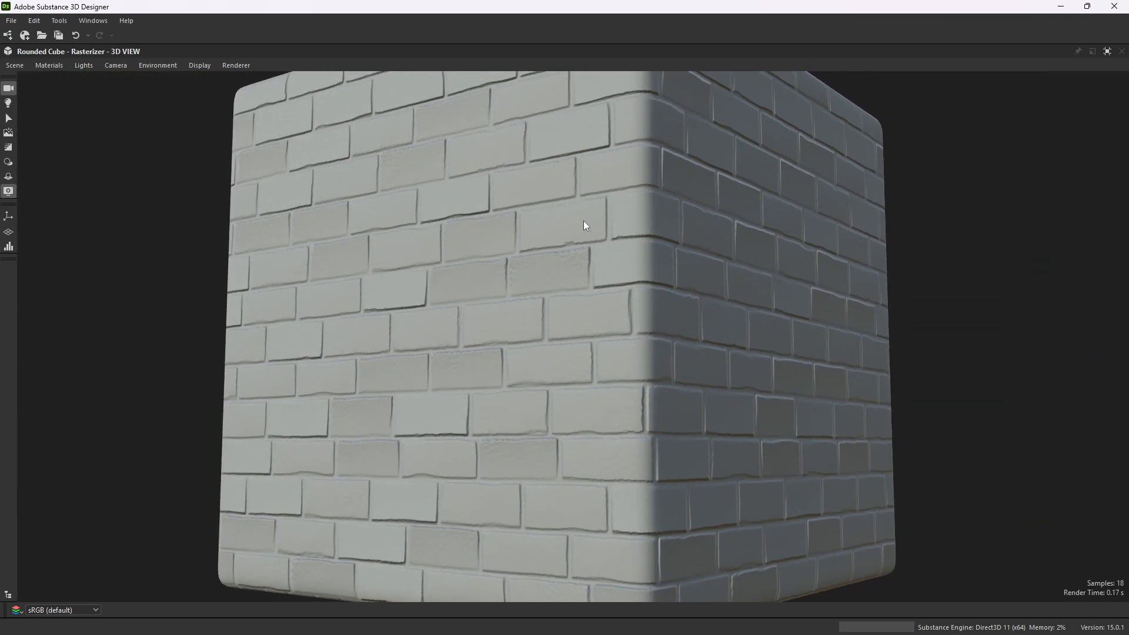
scroll(665, 278, down, 4)
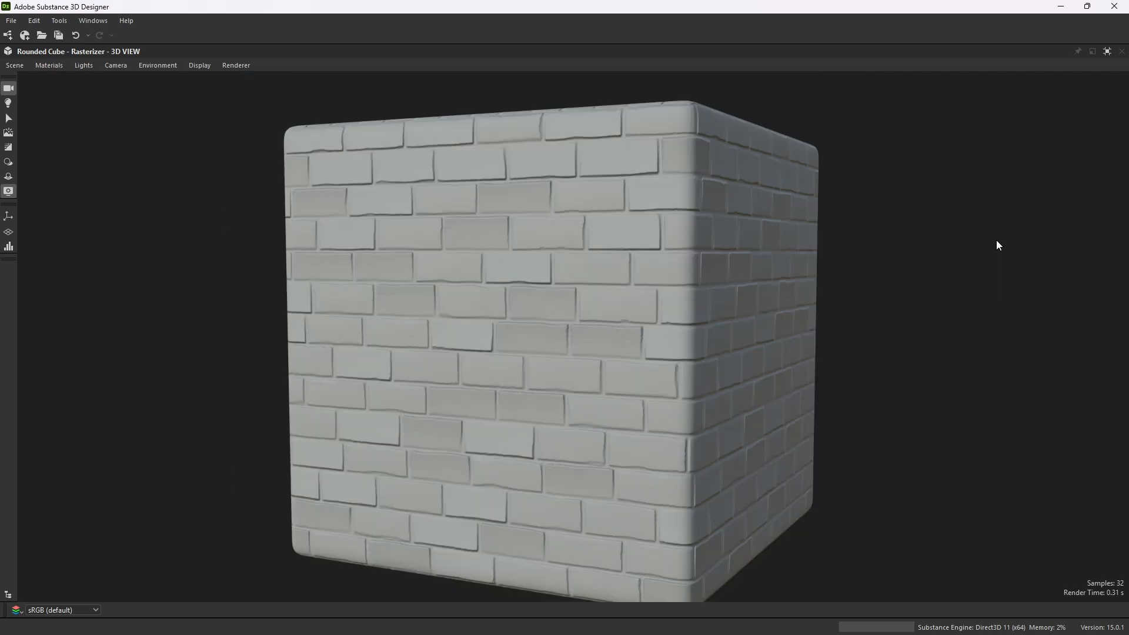
click(1109, 52)
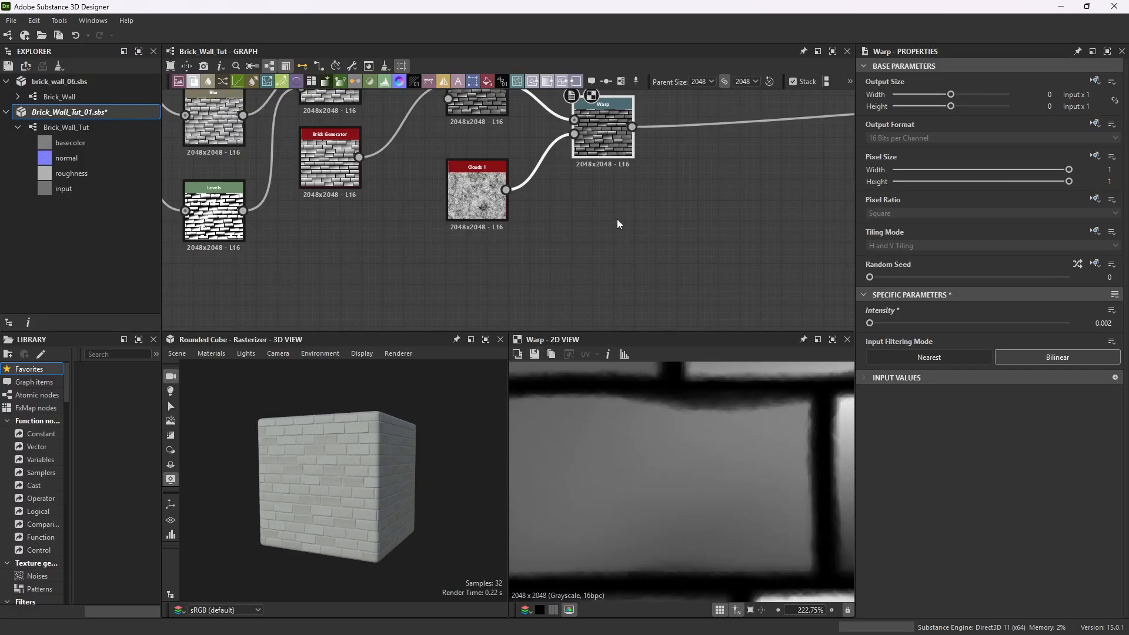
Review the whole graph and the brick wall on the cube.
scroll(633, 485, down, 6)
scroll(346, 465, up, 3)
scroll(529, 212, down, 2)
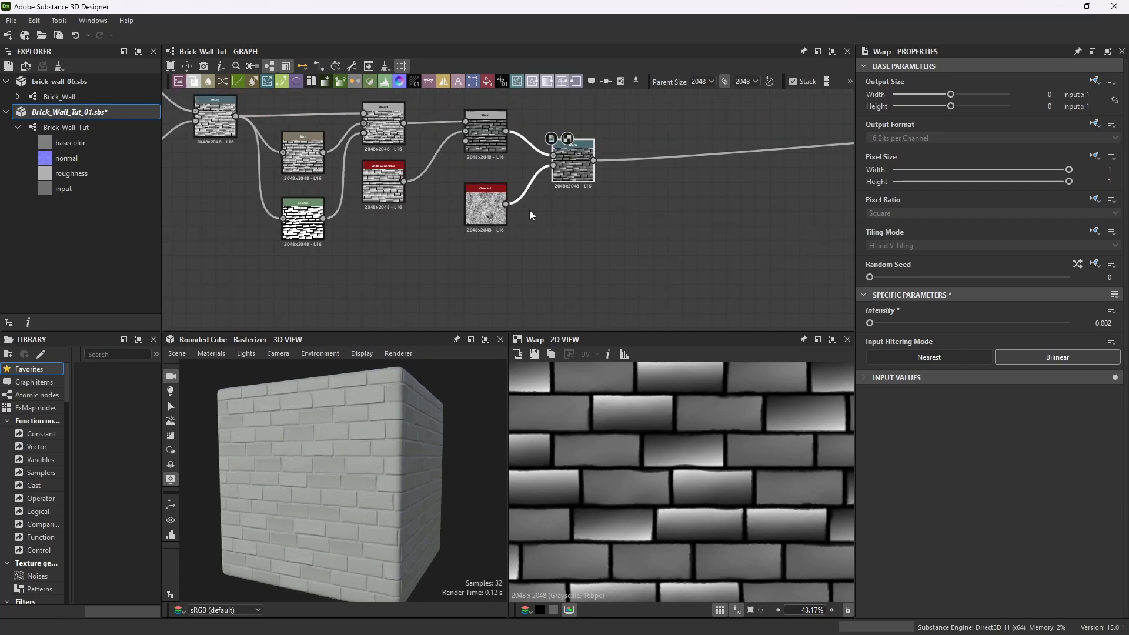
scroll(529, 212, down, 2)
scroll(496, 193, up, 1)
scroll(372, 469, up, 4)
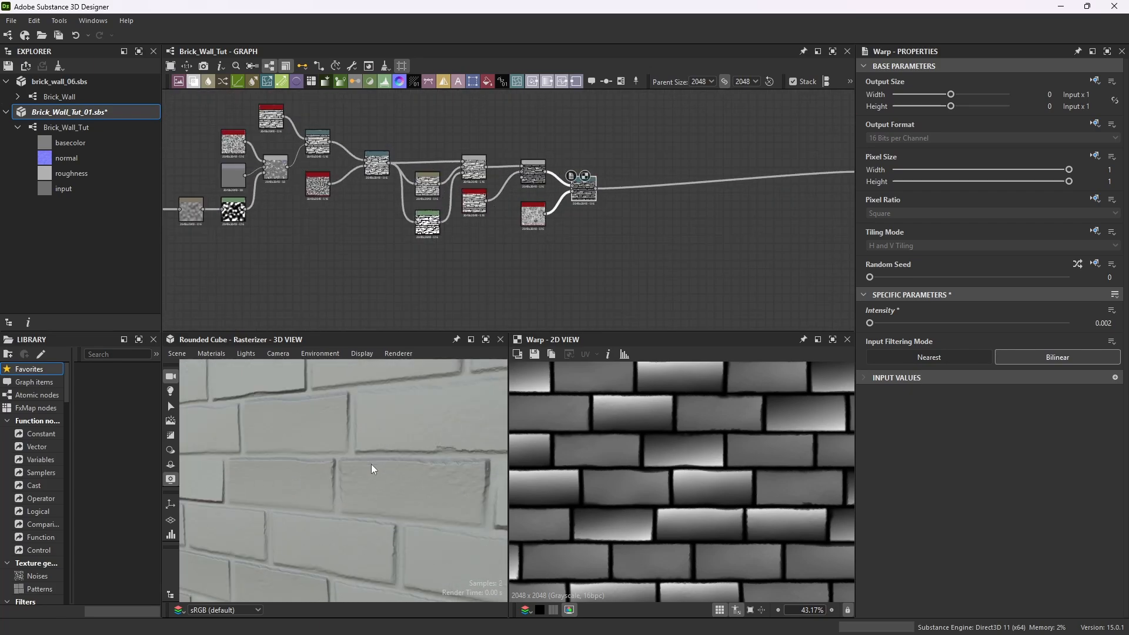
drag(372, 469, 414, 449)
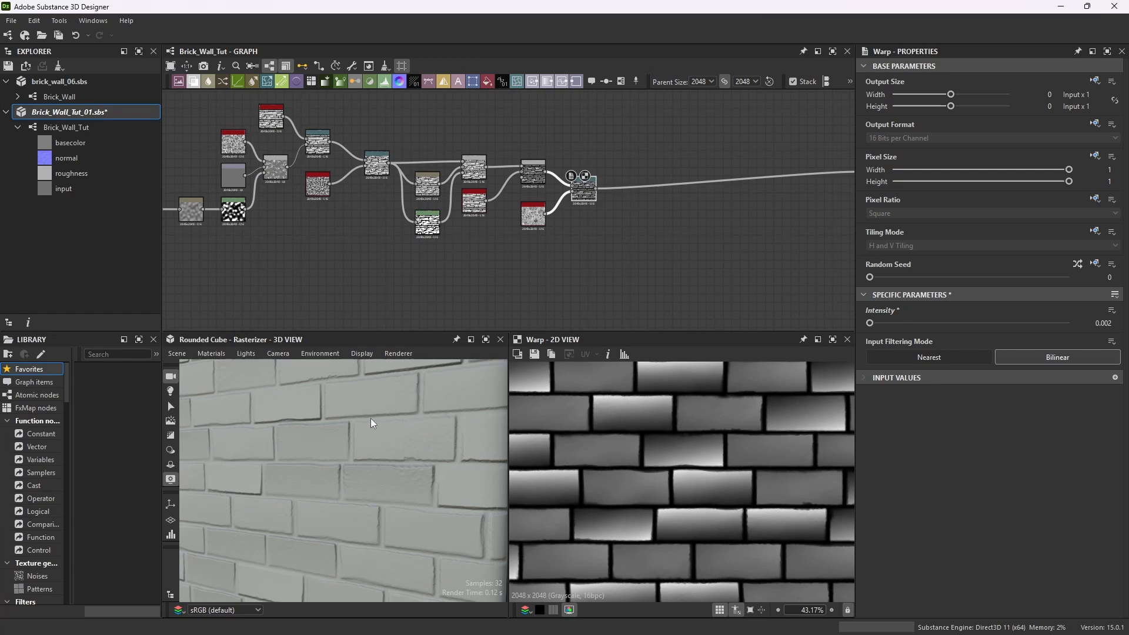
scroll(539, 204, down, 3)
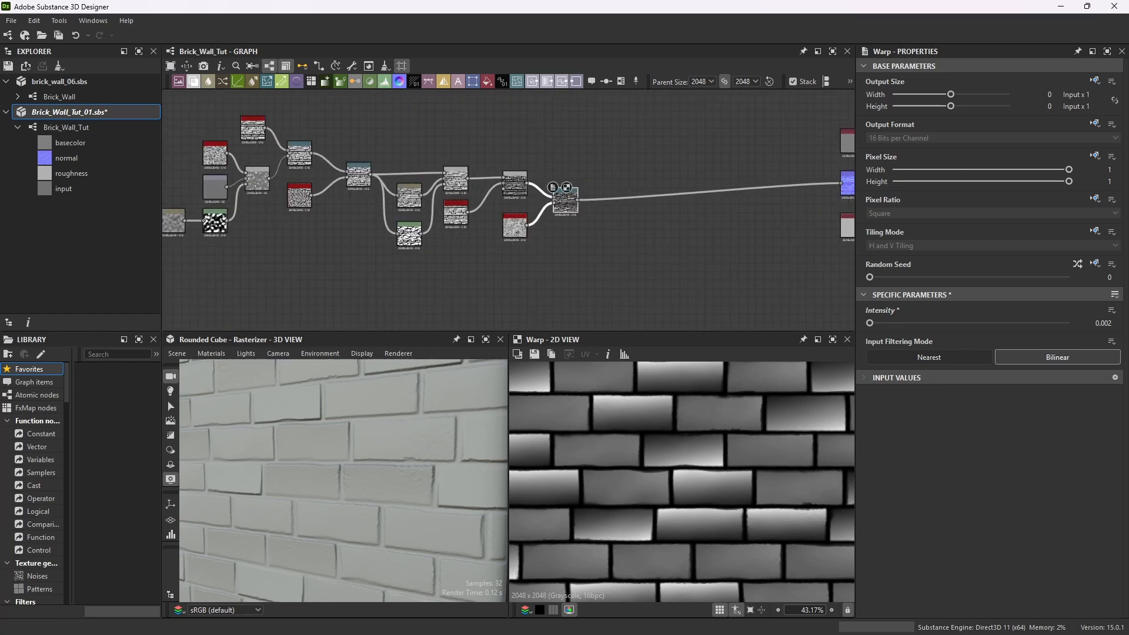
key(f)
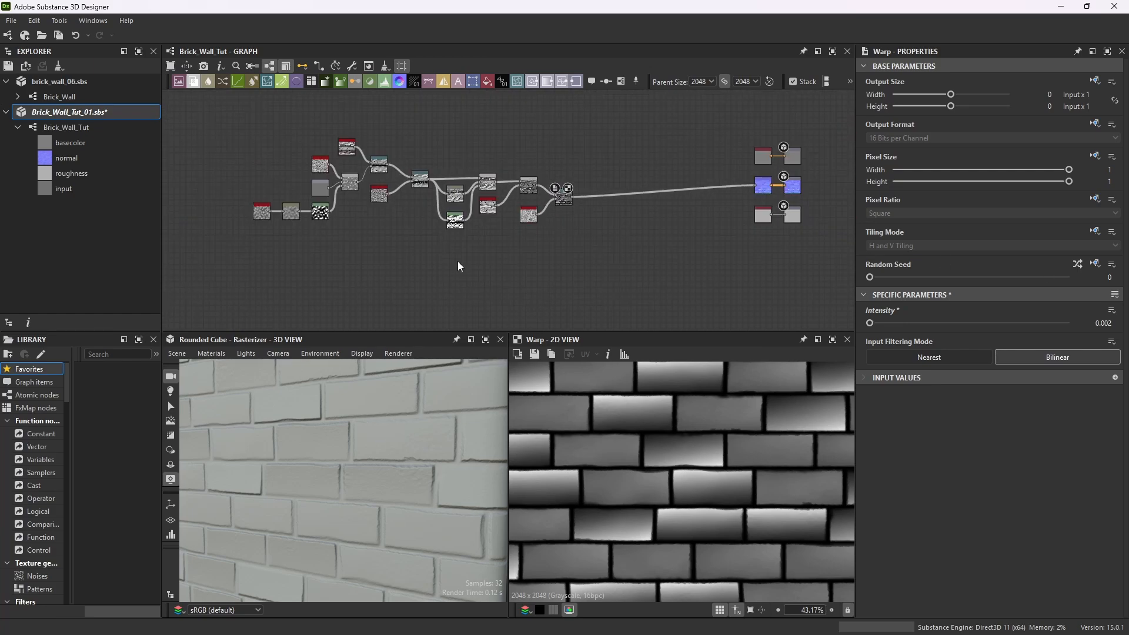
Add a Grunge Map 001 node below the brick network.
key(space)
text(gru)
click(509, 497)
scroll(455, 281, up, 5)
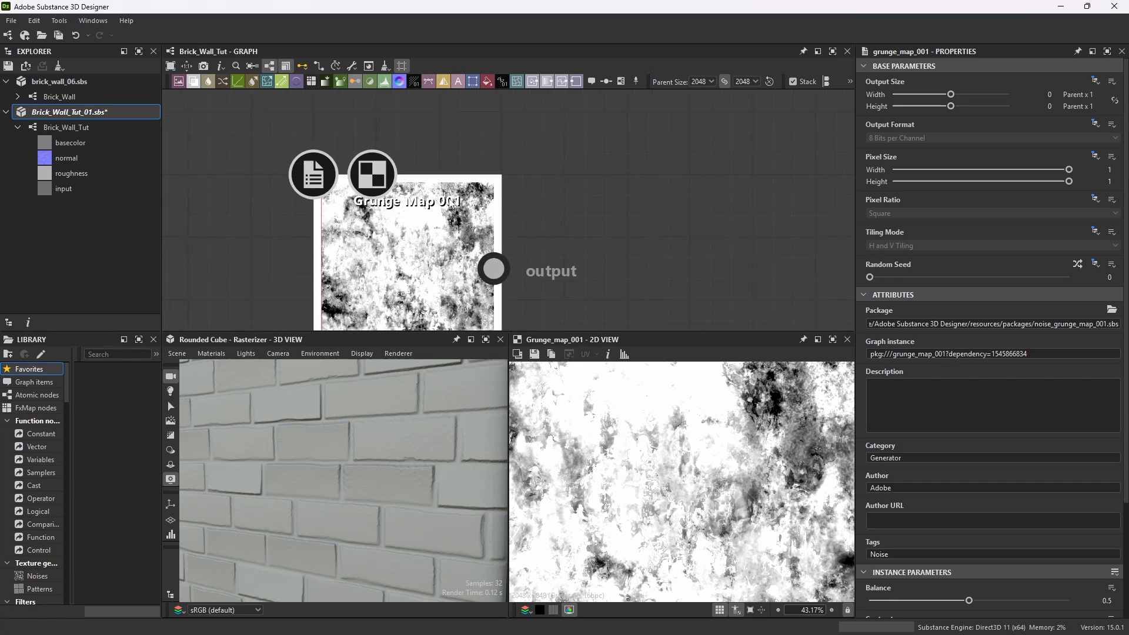
scroll(492, 171, down, 2)
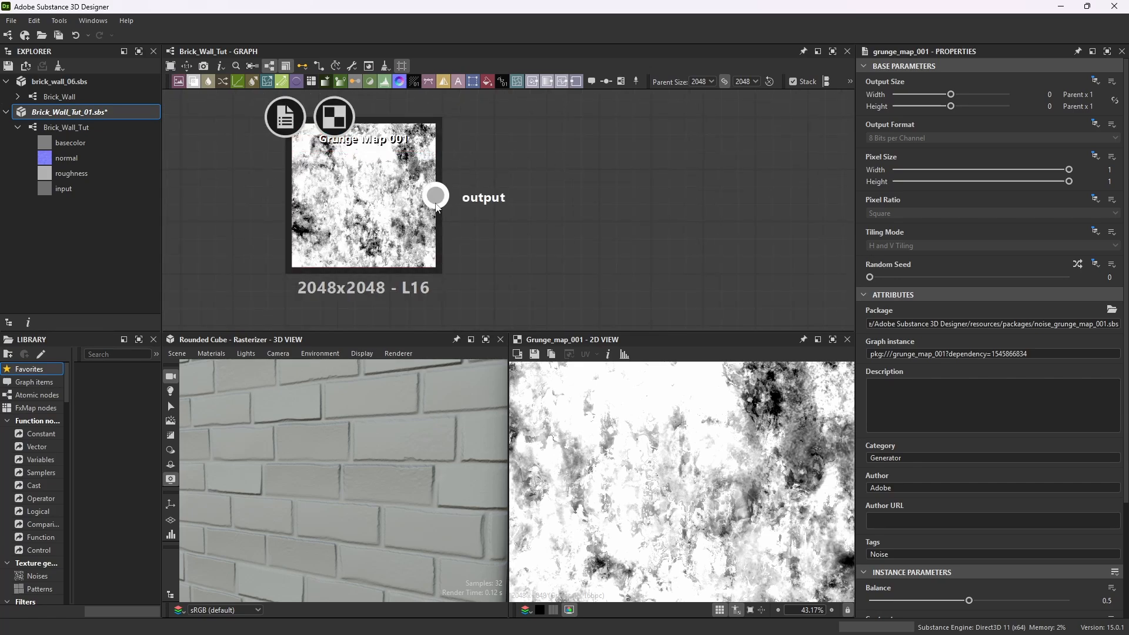
scroll(708, 478, down, 2)
scroll(709, 479, down, 1)
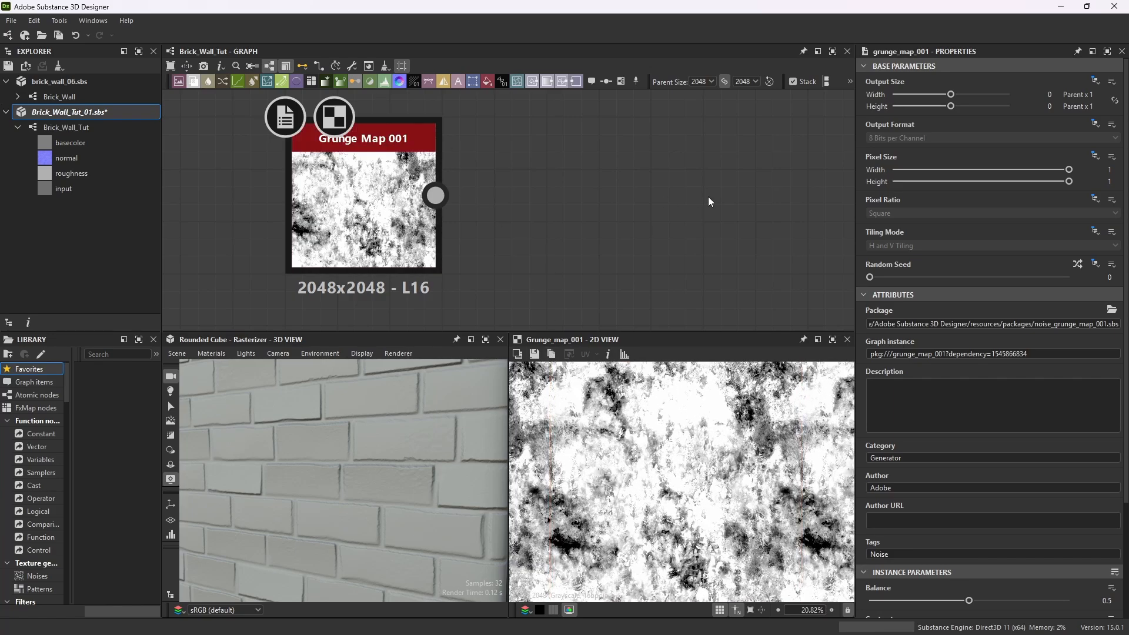
Add a Transformation 2D node fed by Grunge Map 001 and rotate it 90 degrees.
key(space)
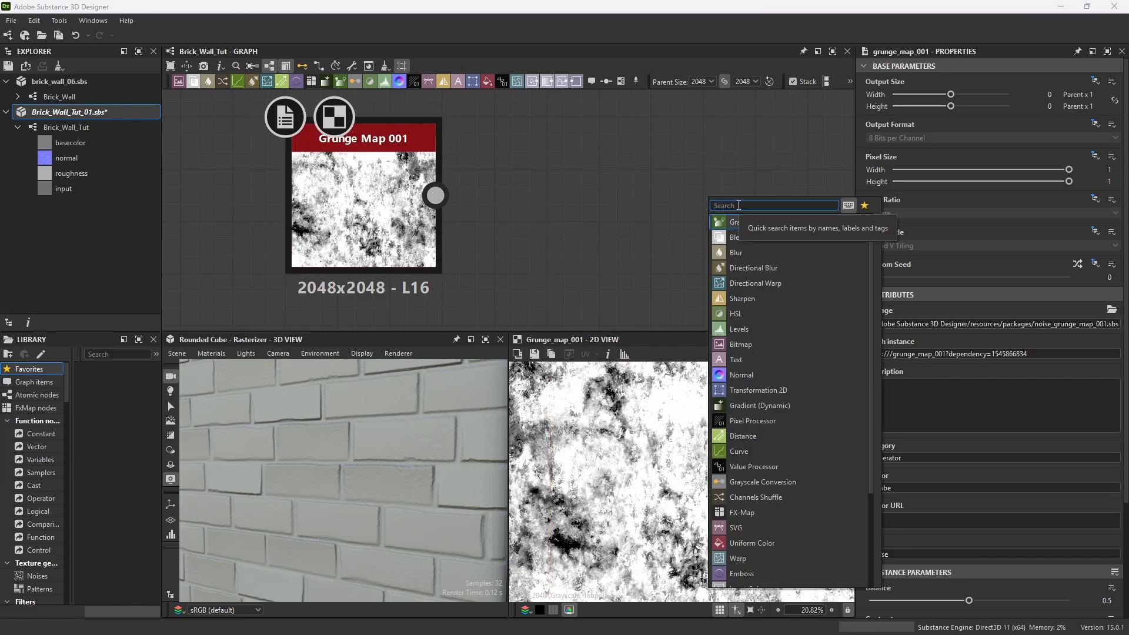
text(tra)
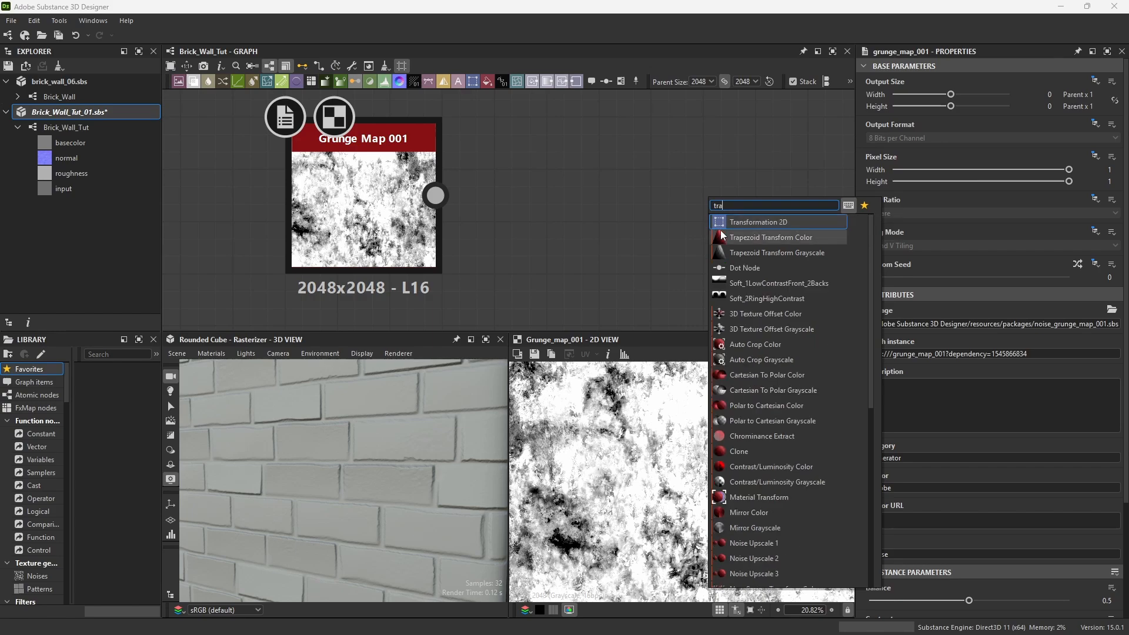
click(759, 223)
drag(759, 142, 657, 142)
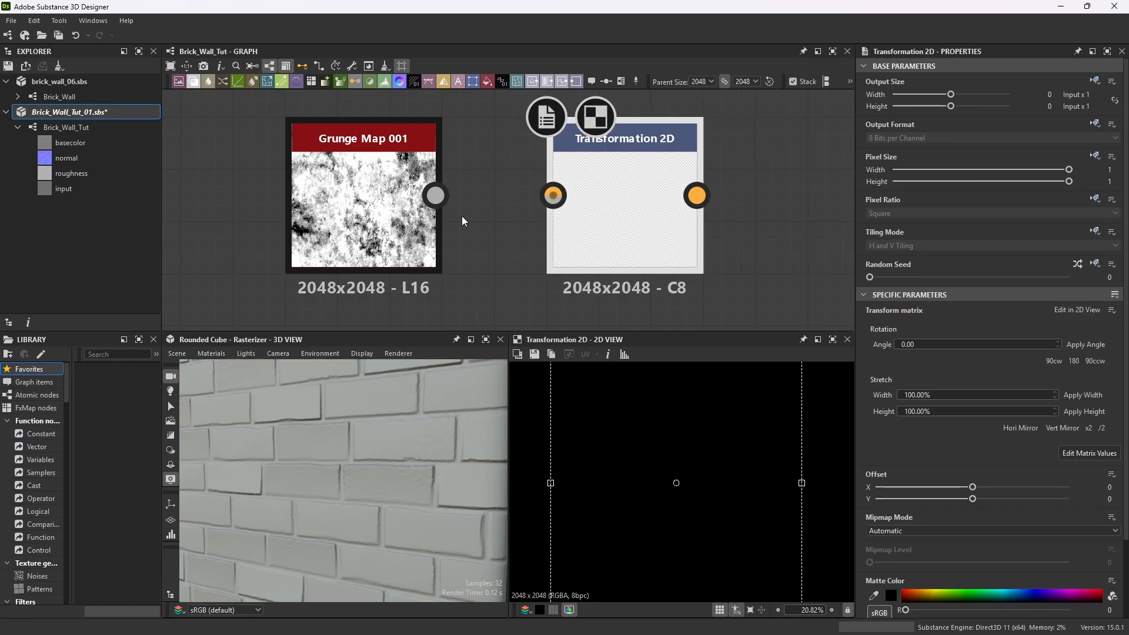
drag(438, 197, 554, 196)
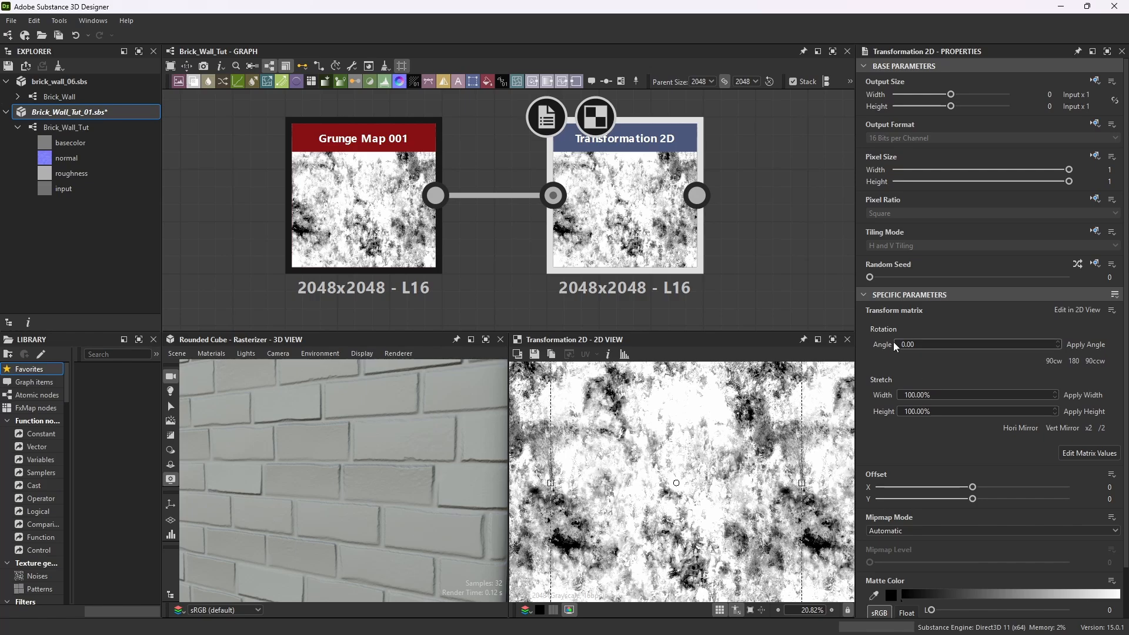
click(922, 346)
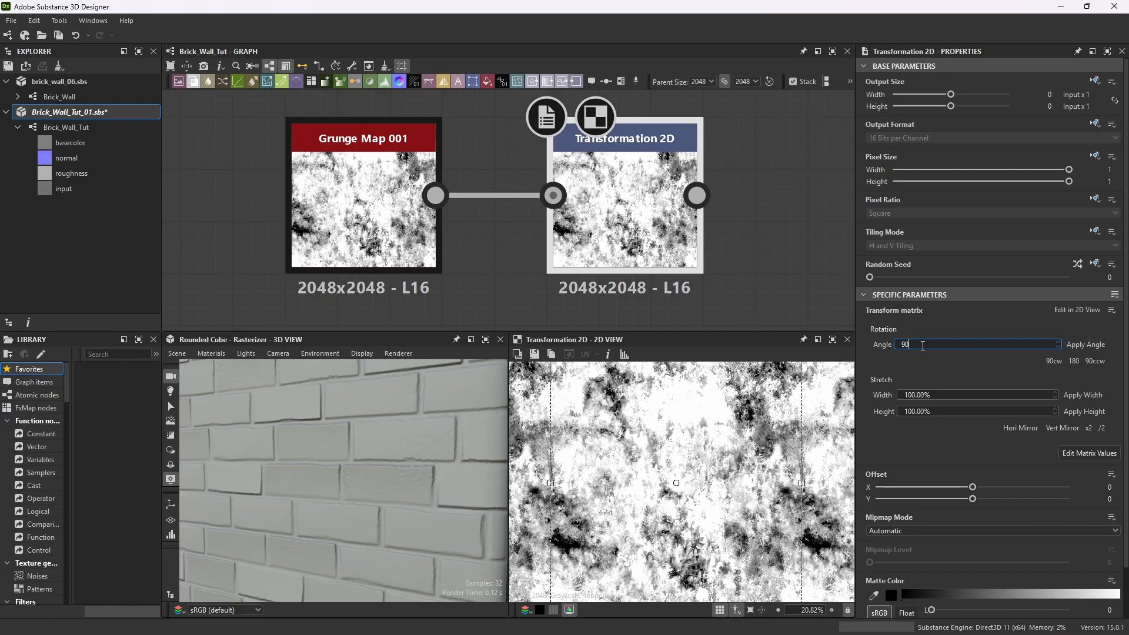
key(Return)
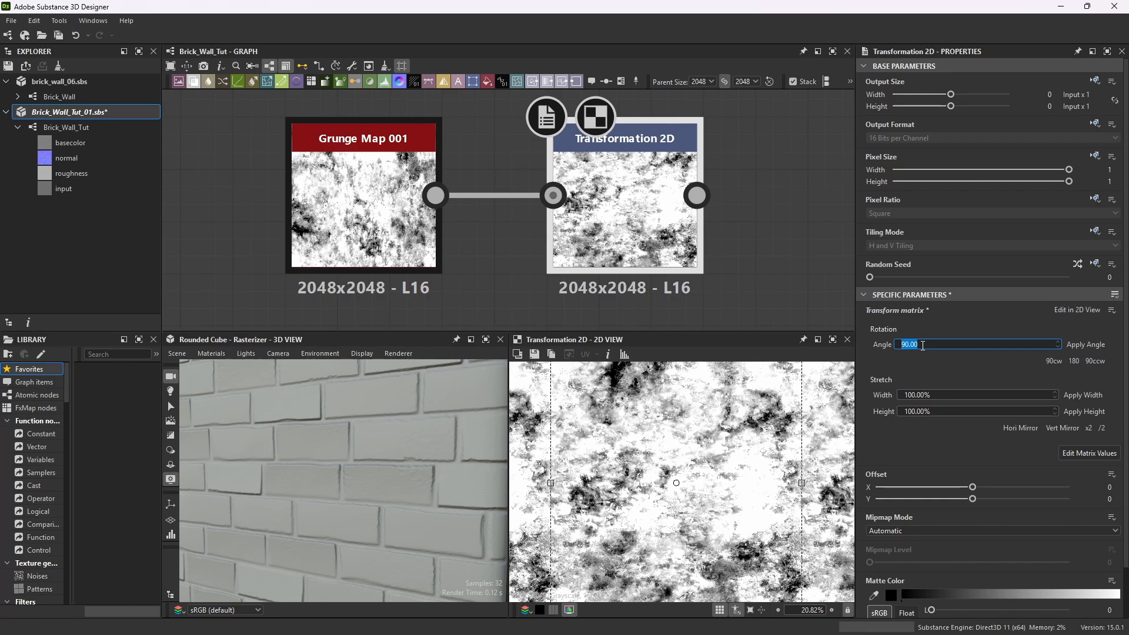
Add a Uniform Color node below the grunge nodes and set its output color to white.
scroll(575, 249, down, 5)
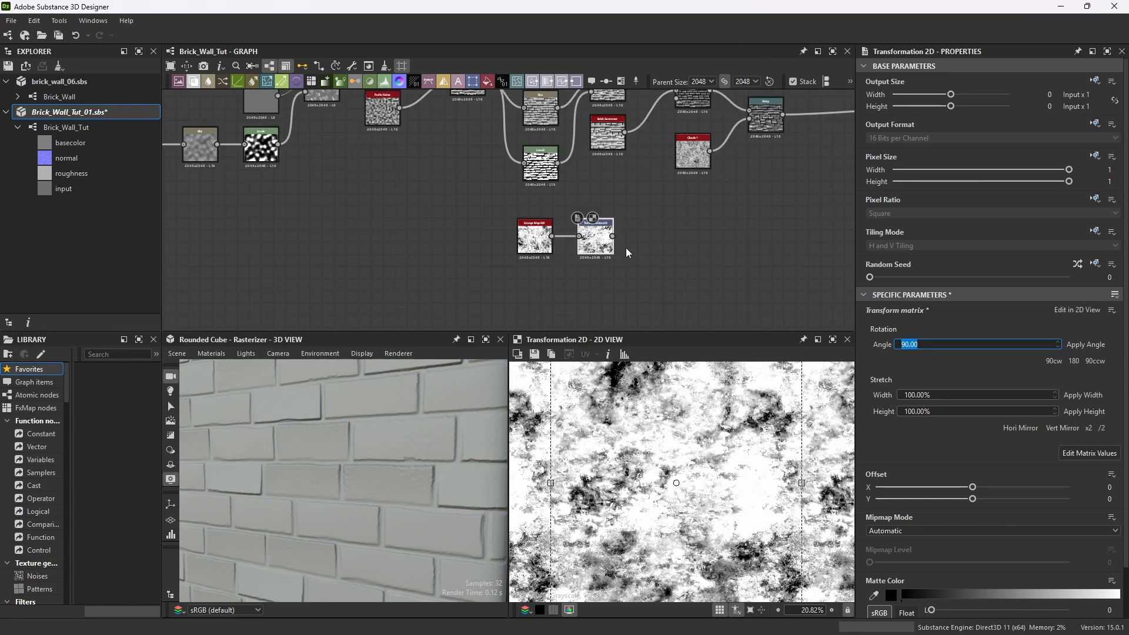
drag(588, 241, 521, 236)
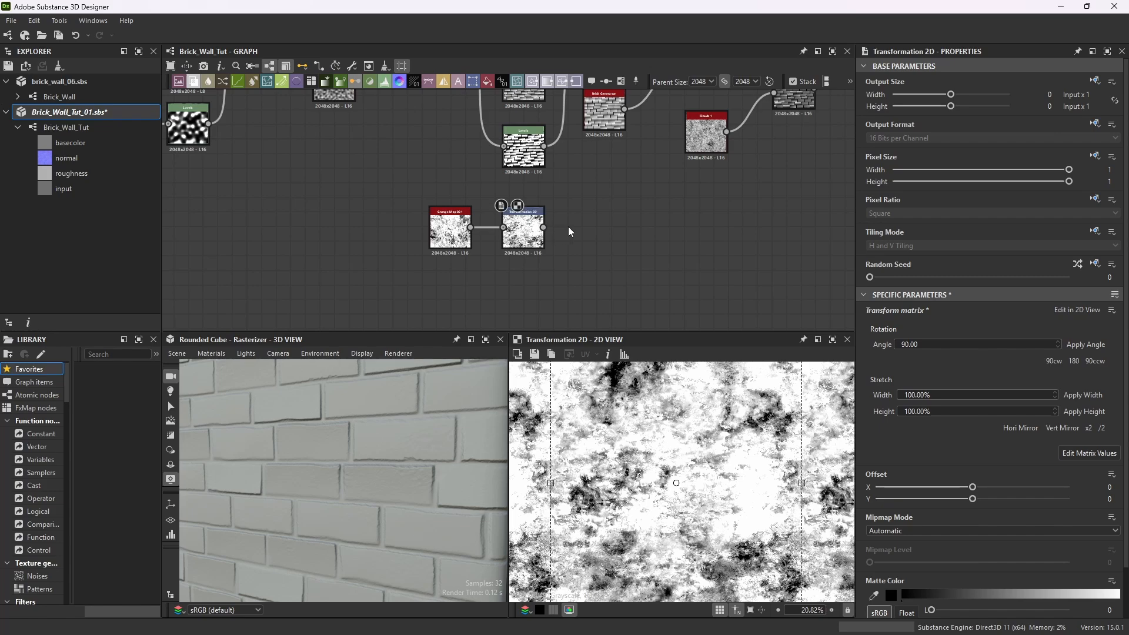
scroll(527, 245, down, 2)
scroll(562, 227, up, 2)
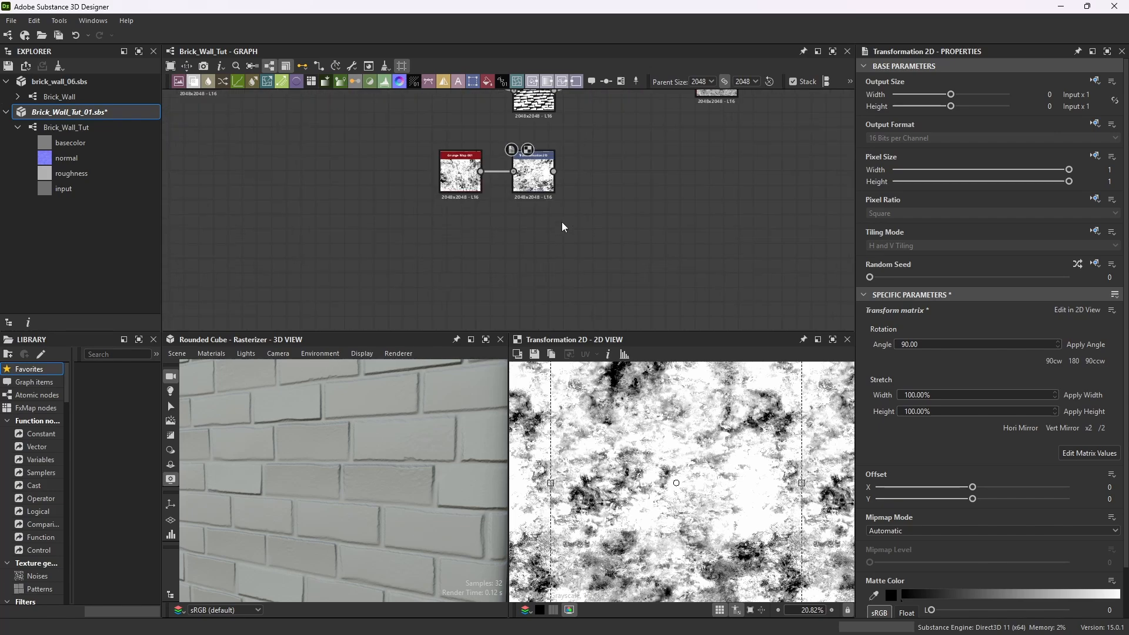
key(space)
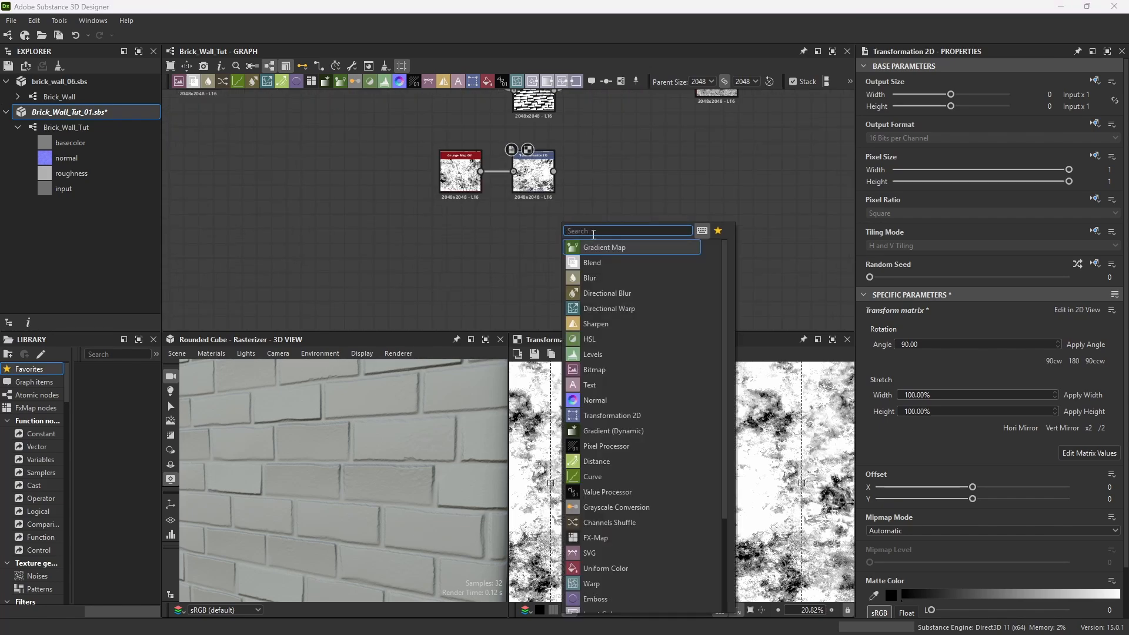
text(color)
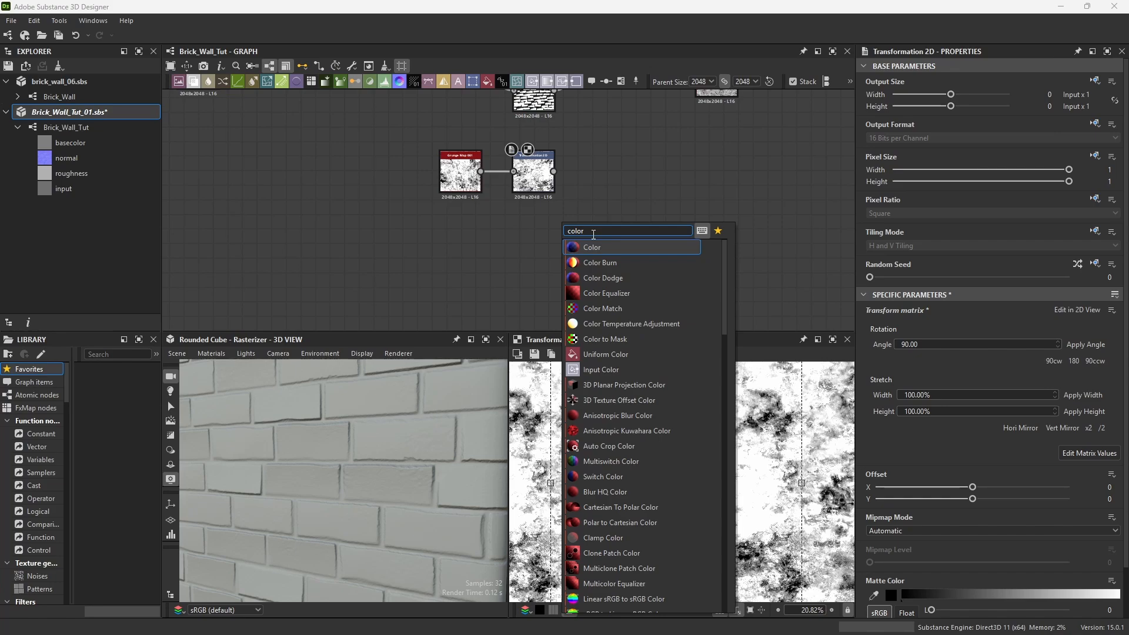
click(606, 354)
drag(558, 206, 529, 235)
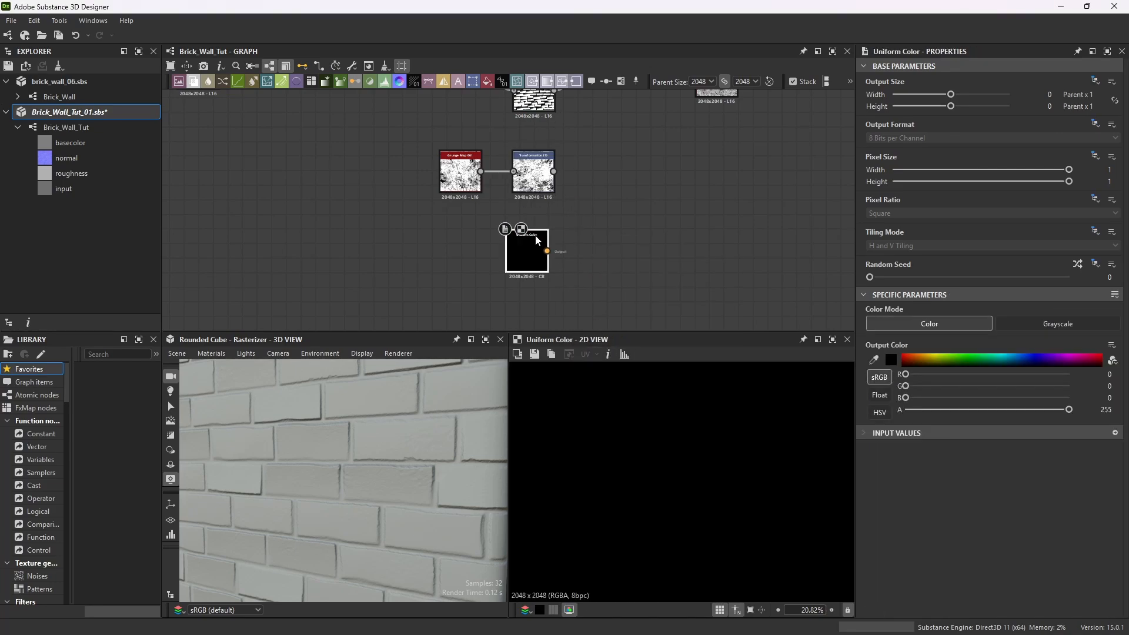
click(892, 361)
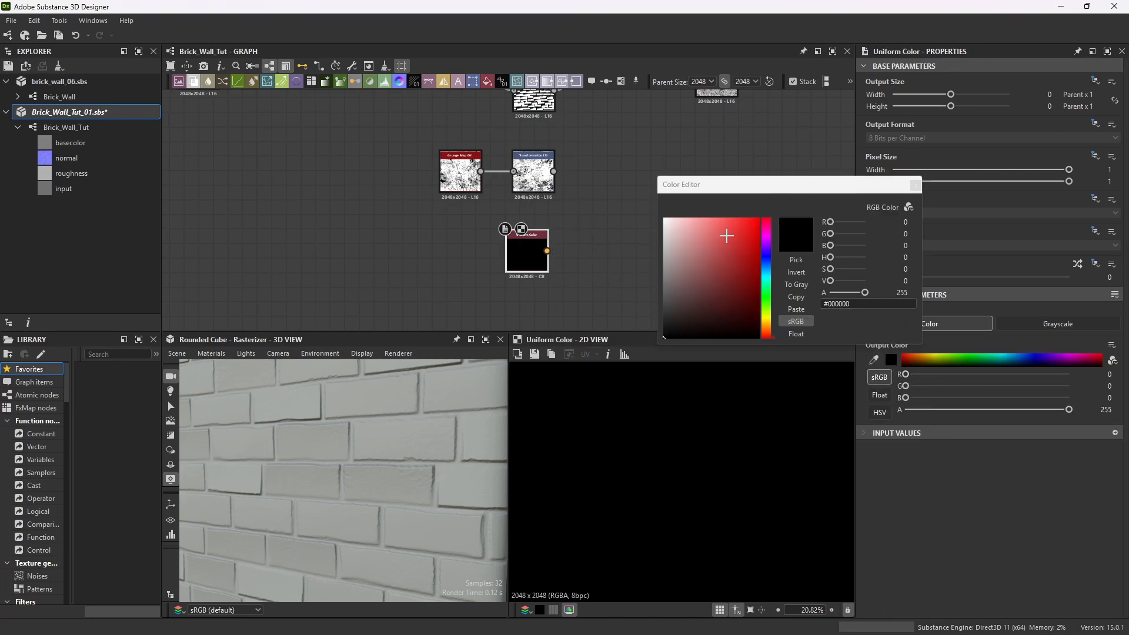
drag(687, 228, 660, 213)
click(915, 186)
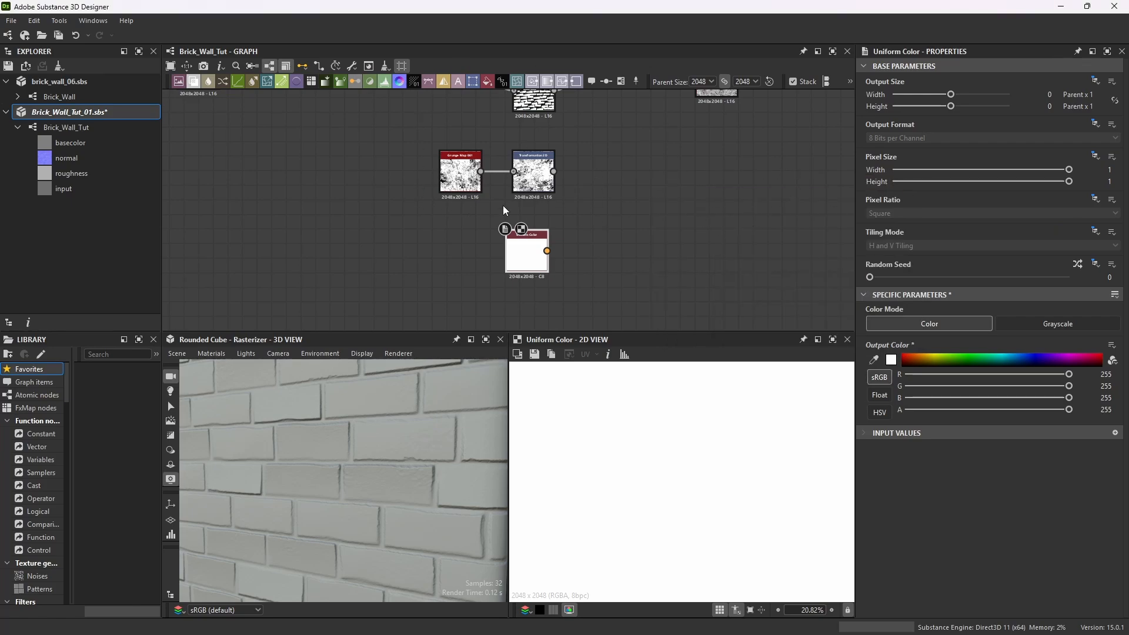
Review the new grunge nodes and the rest of the brick graph.
scroll(583, 138, down, 2)
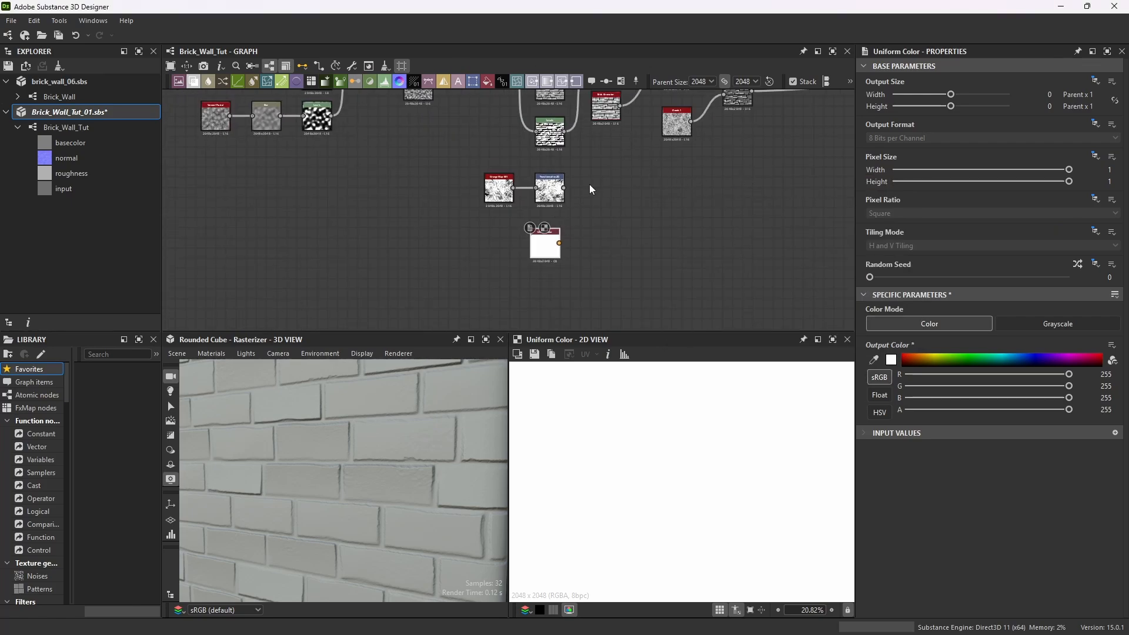
drag(609, 170, 452, 270)
drag(550, 178, 666, 172)
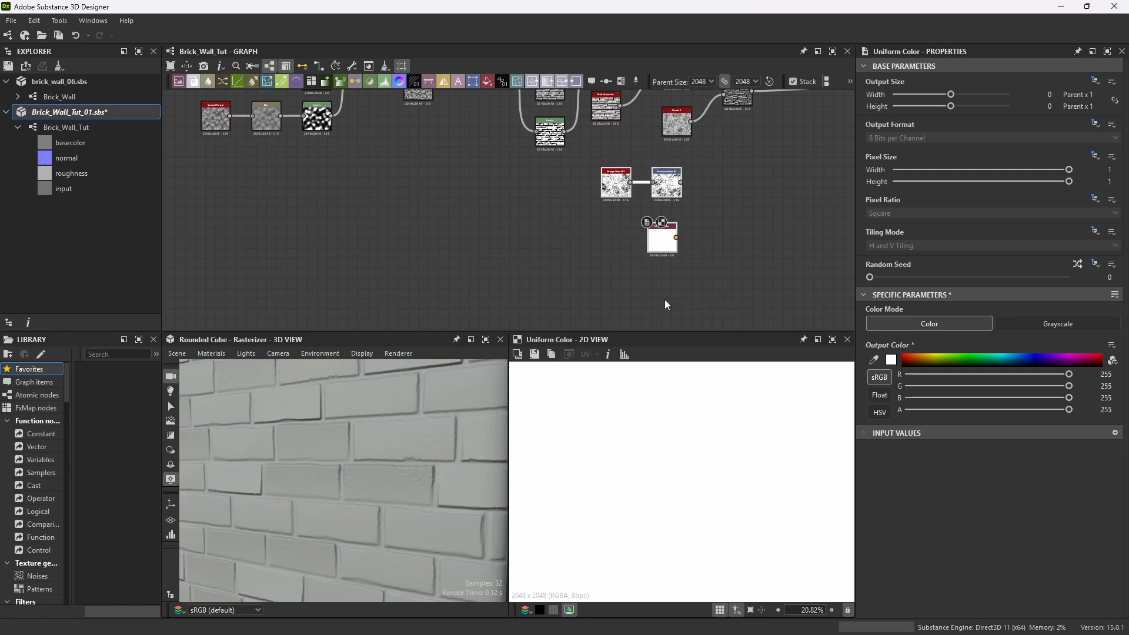
scroll(676, 185, up, 10)
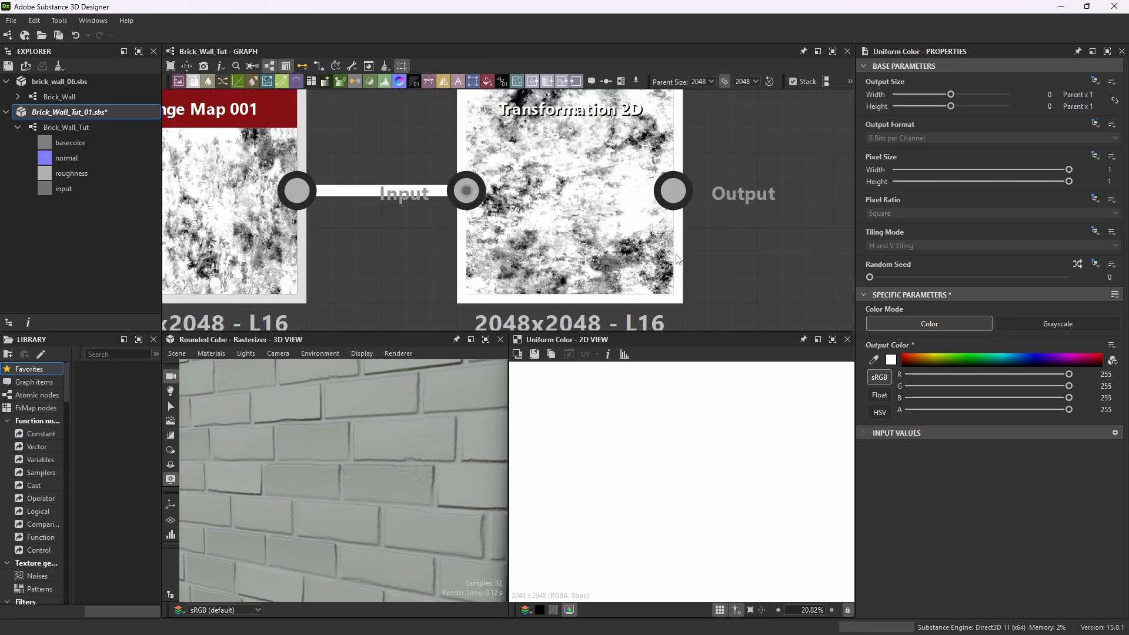
scroll(678, 259, down, 8)
scroll(588, 247, up, 8)
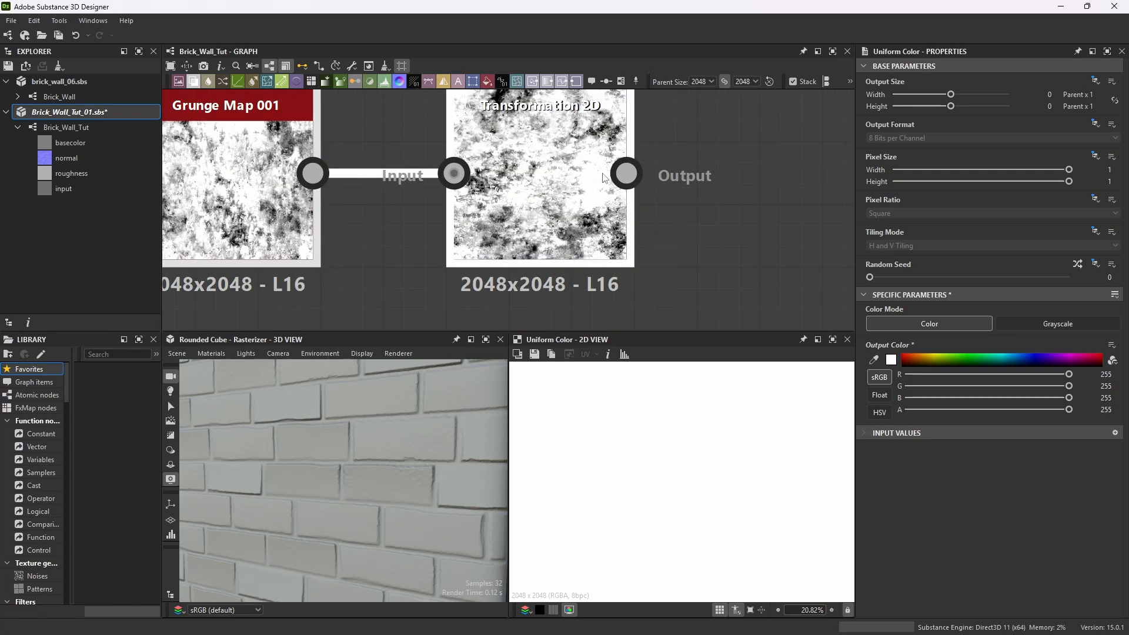
scroll(526, 196, down, 5)
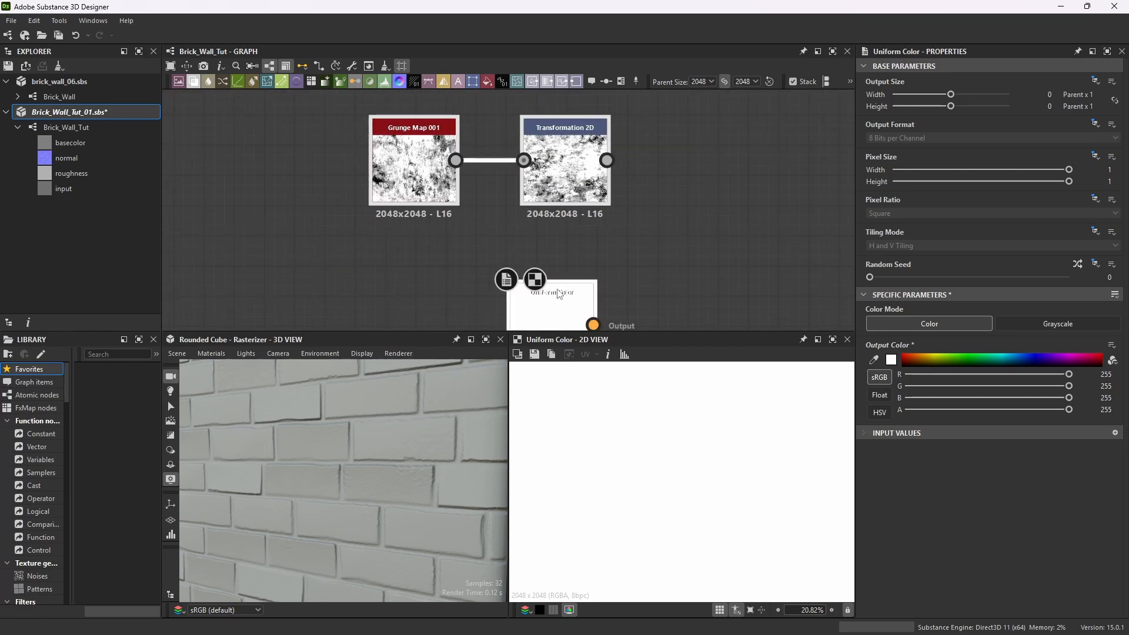
scroll(682, 227, down, 3)
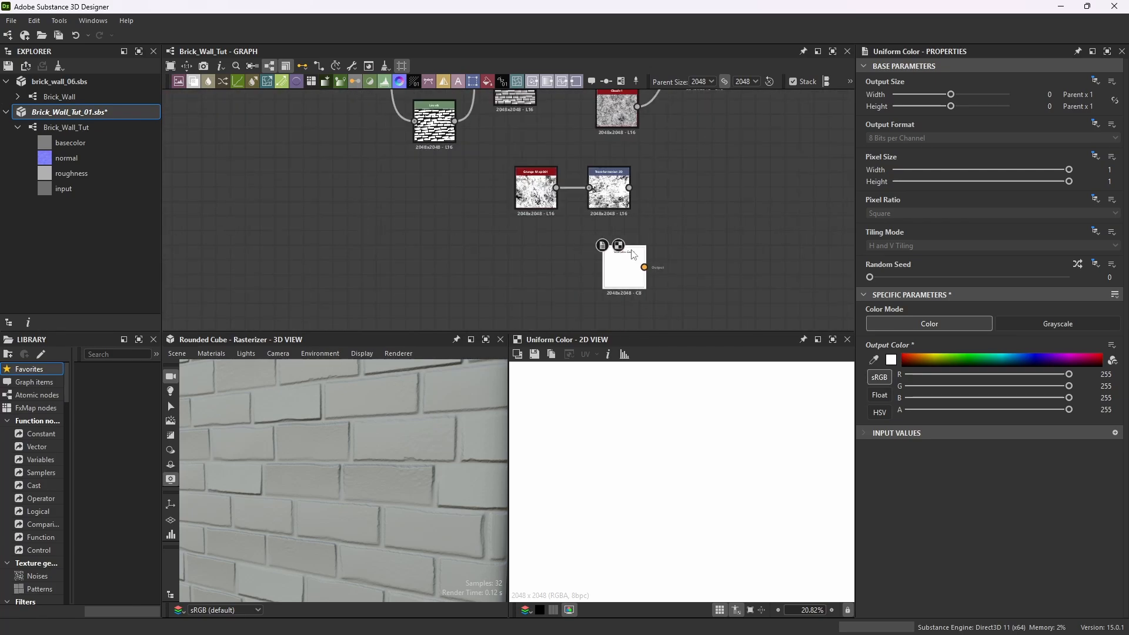
scroll(543, 231, down, 5)
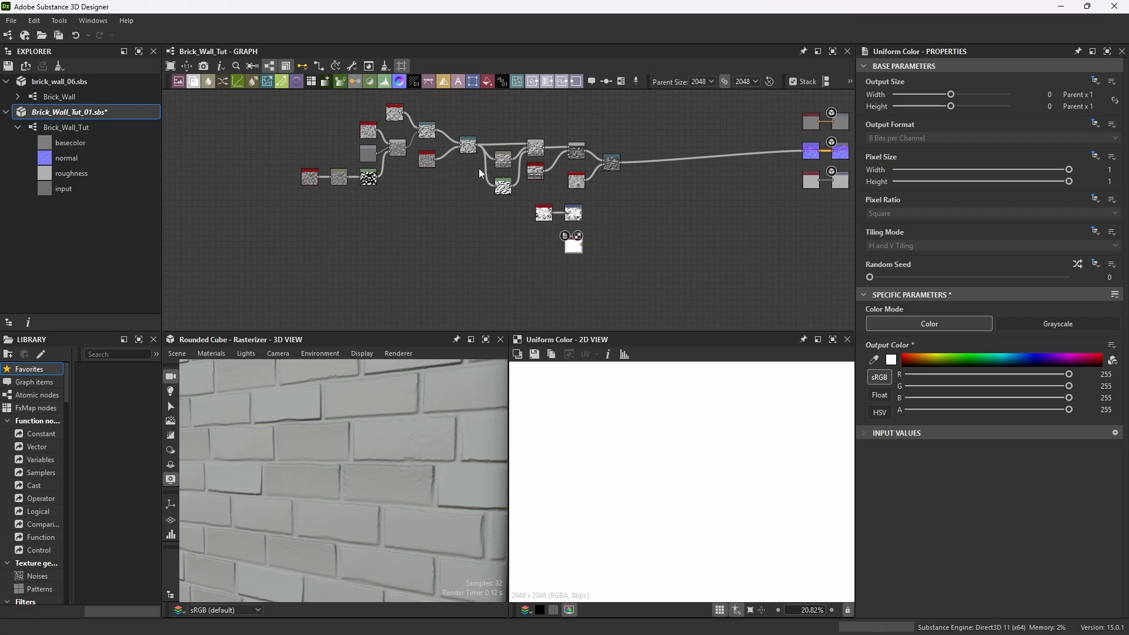
scroll(391, 118, up, 6)
scroll(503, 203, down, 2)
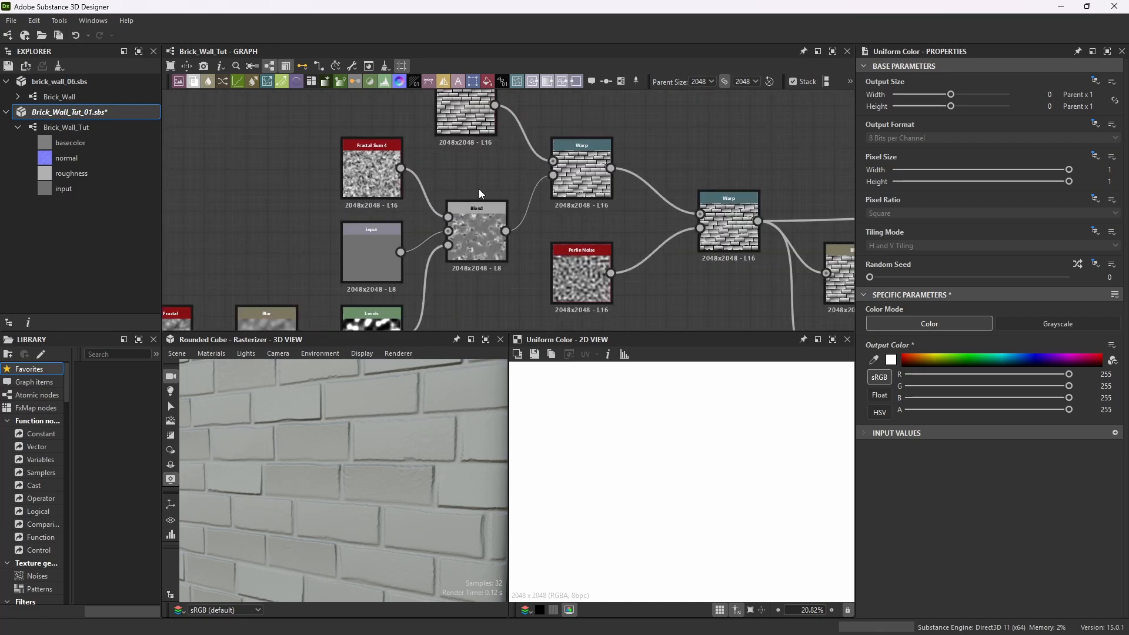
scroll(676, 264, down, 4)
scroll(679, 268, up, 6)
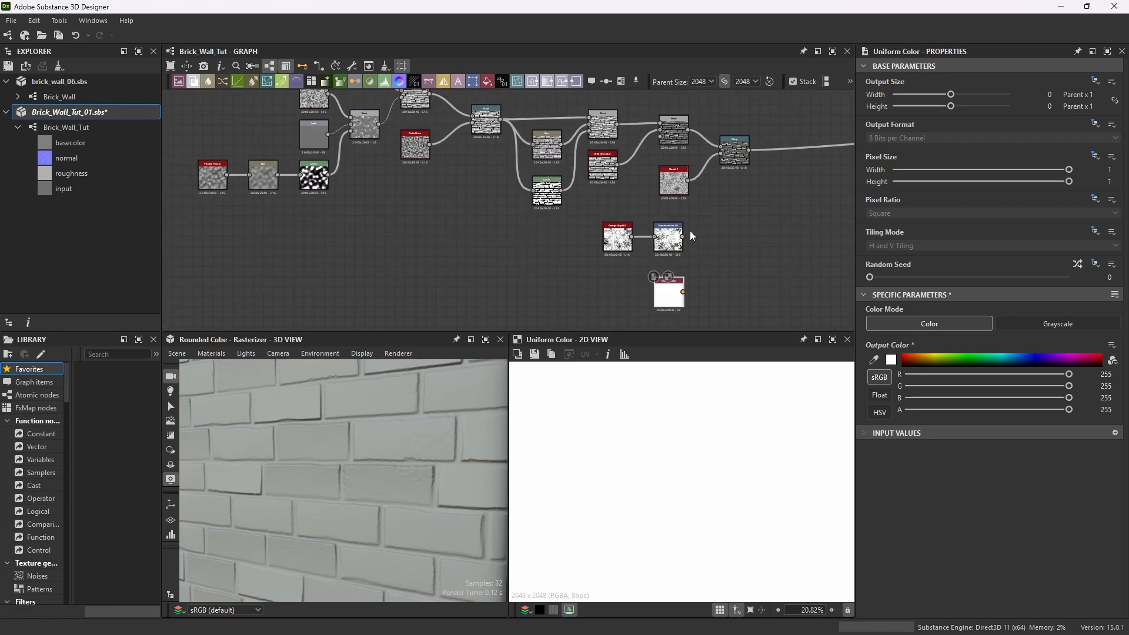
scroll(678, 268, up, 3)
scroll(628, 203, down, 4)
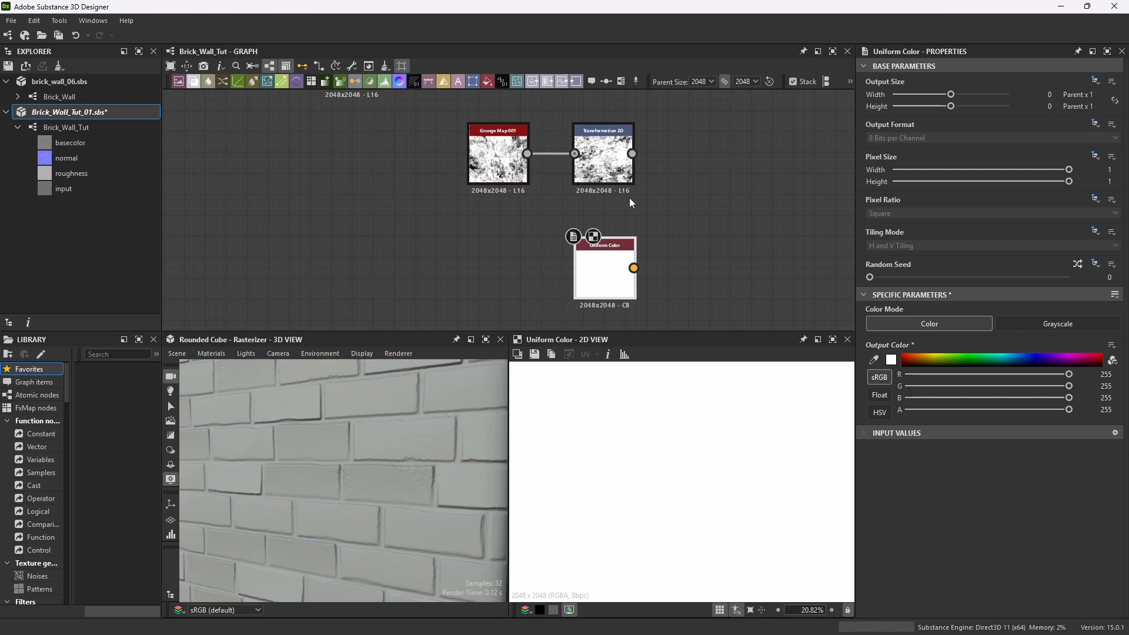
Add a Blend node with the rotated grunge as foreground and the white Uniform Color as background.
key(space)
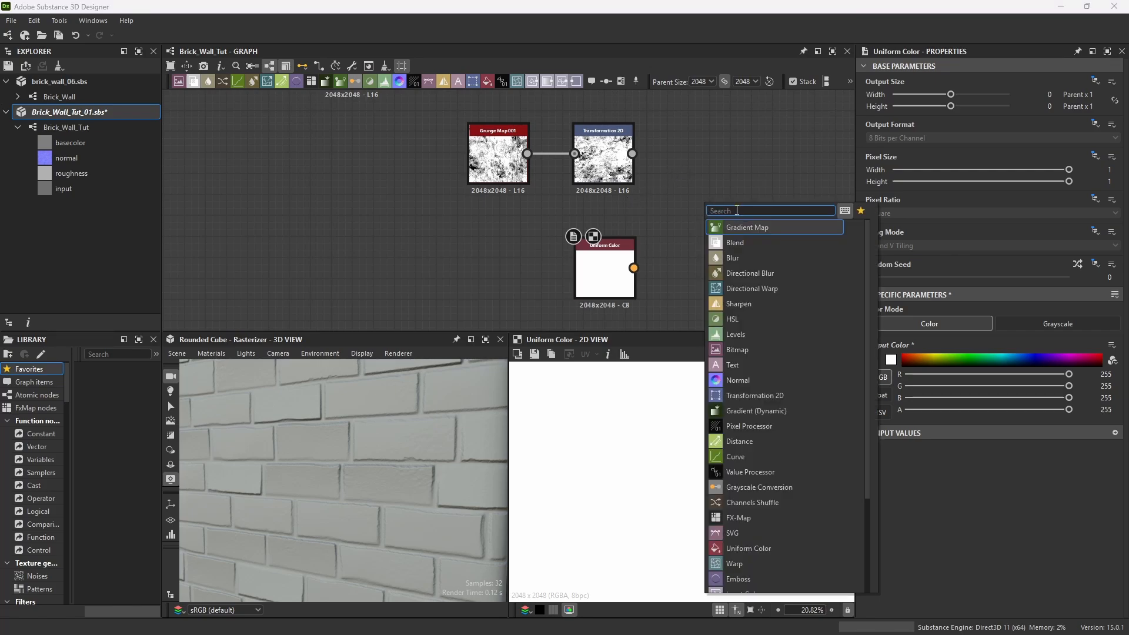
text(blend)
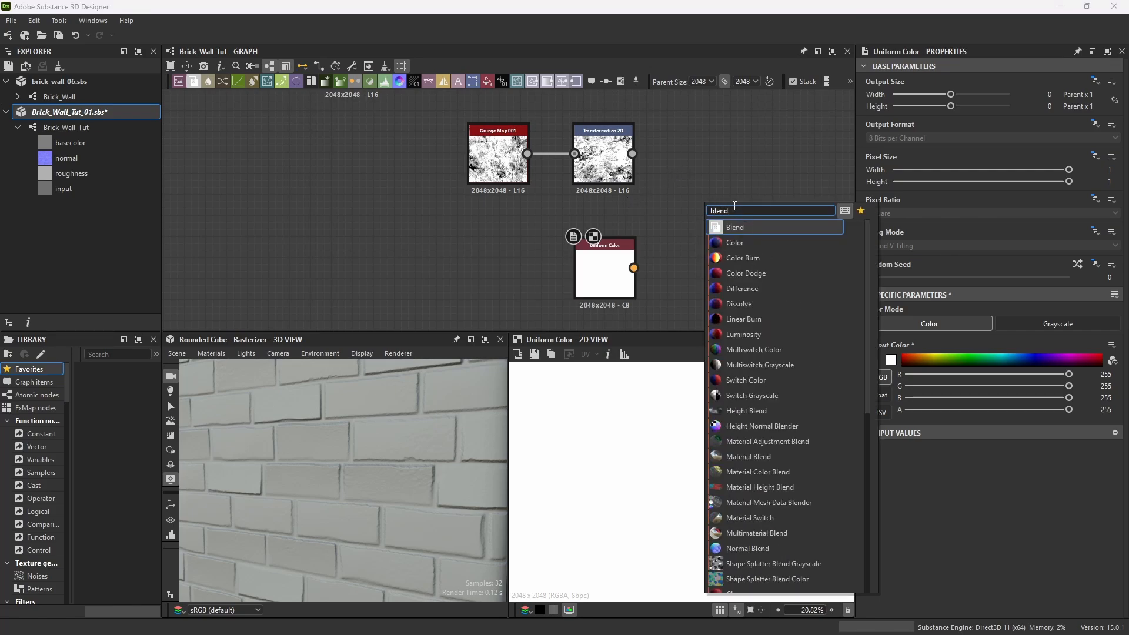
click(736, 231)
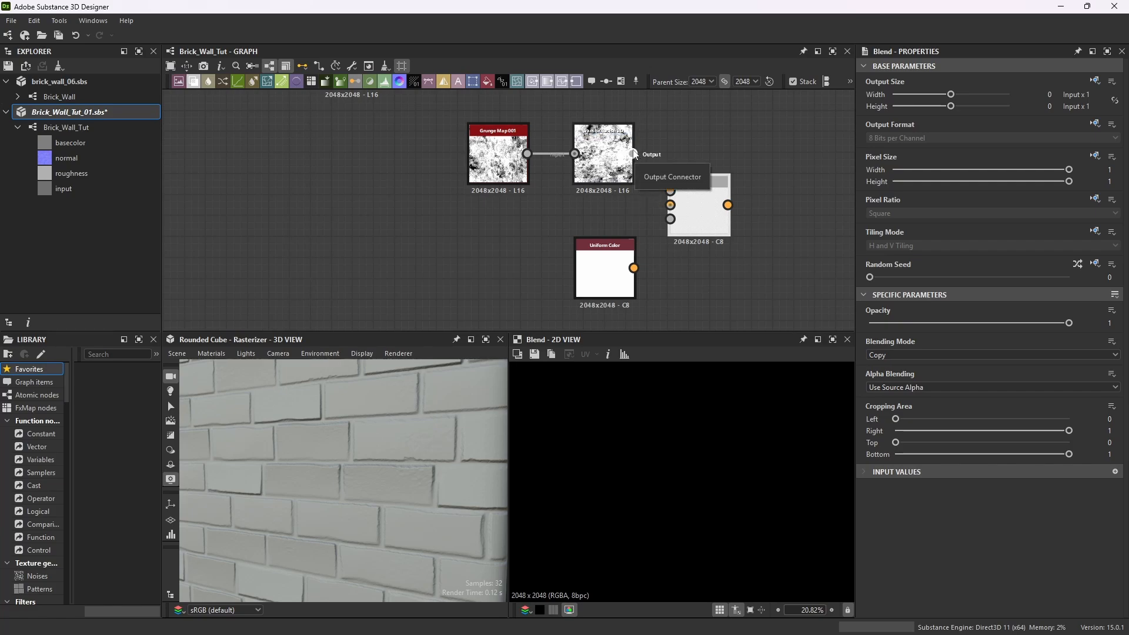
drag(634, 154, 672, 191)
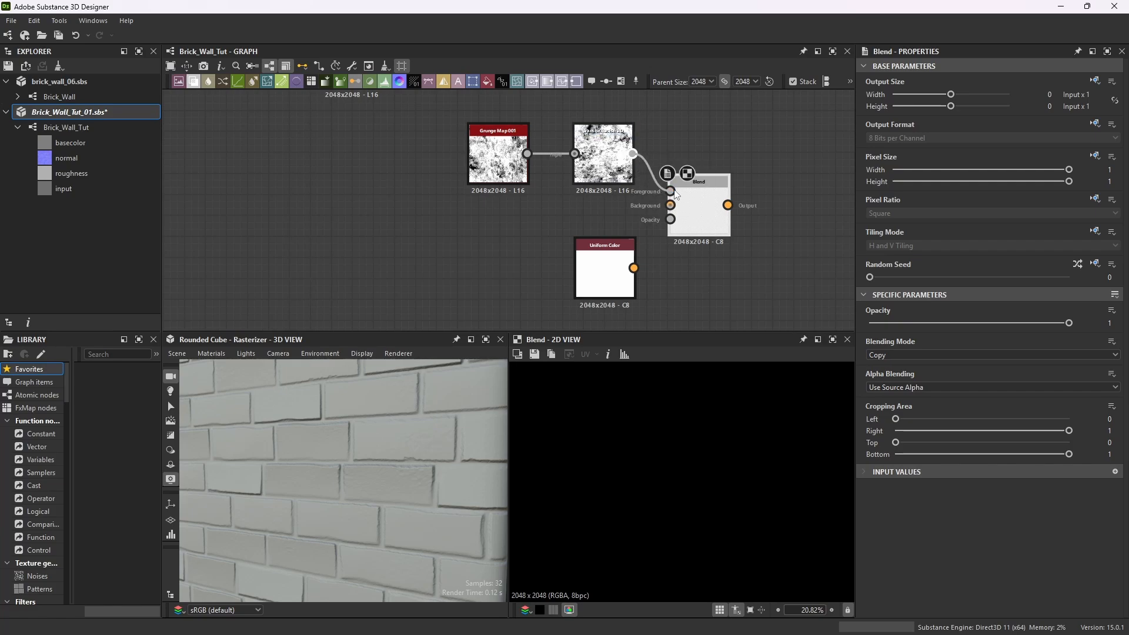
drag(633, 268, 670, 204)
drag(612, 256, 619, 233)
Paste a copy of the Voronoi Fractal, Blur and Levels chain below the Blend setup and preview its Levels output.
scroll(633, 193, down, 5)
scroll(355, 140, down, 2)
middle_drag(355, 141, 512, 179)
scroll(512, 178, up, 3)
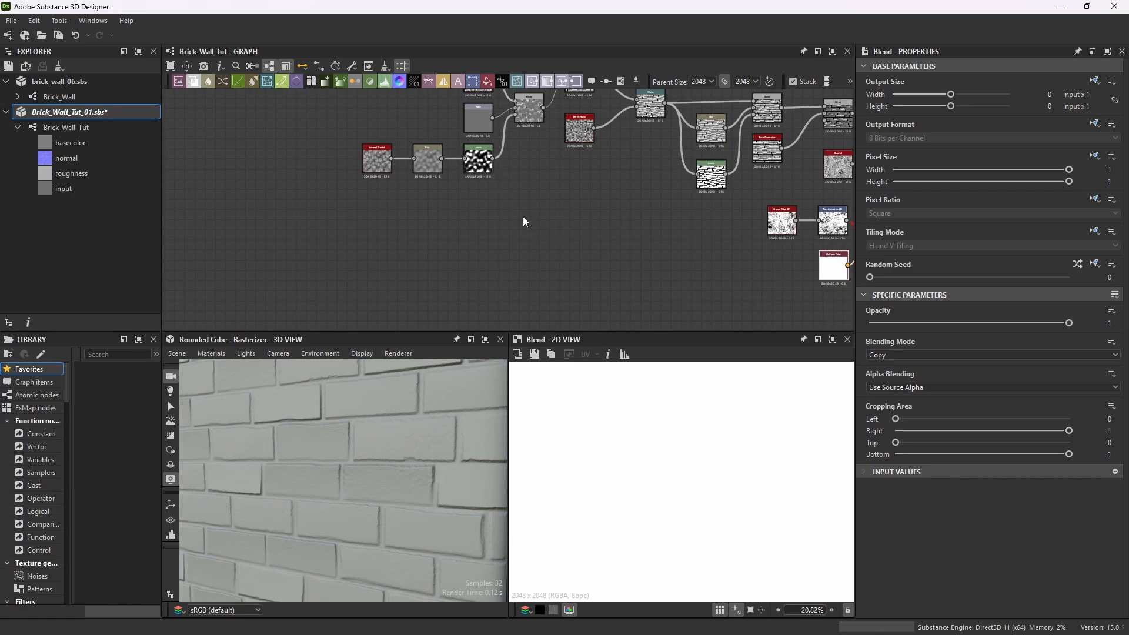
drag(330, 206, 498, 148)
scroll(445, 147, up, 5)
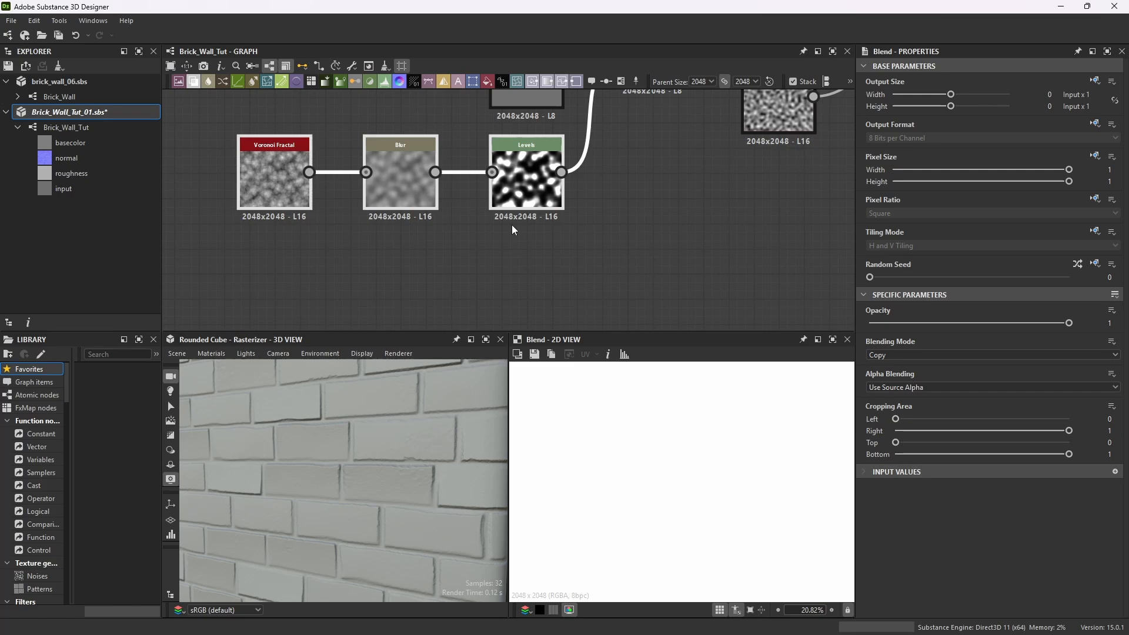
scroll(495, 206, down, 8)
scroll(645, 242, up, 4)
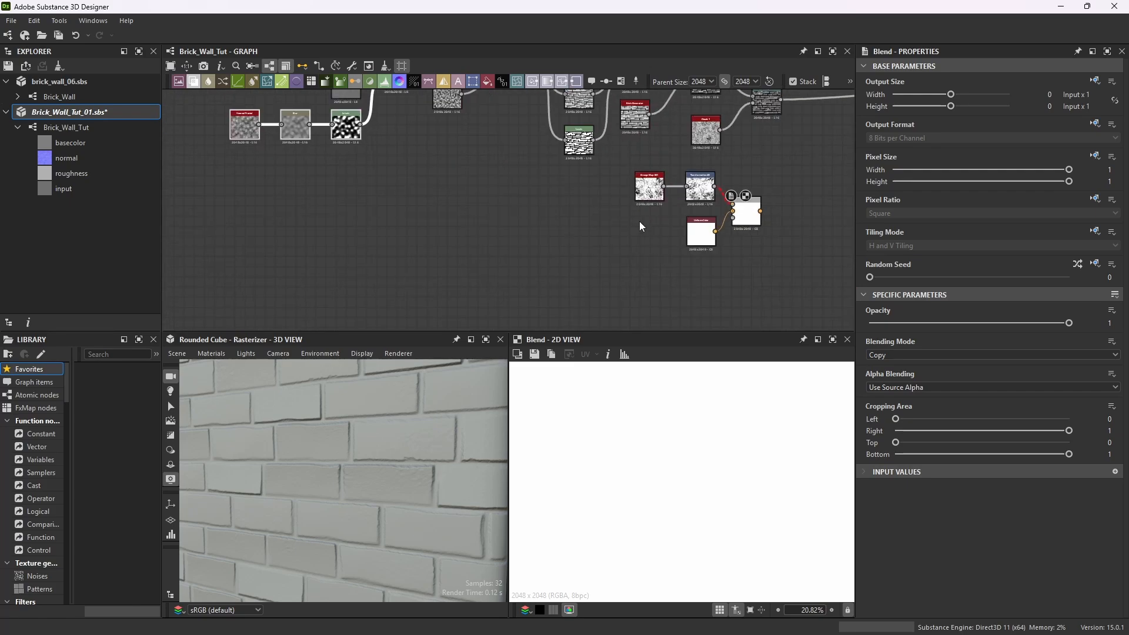
click(623, 226)
key(ctrl+v)
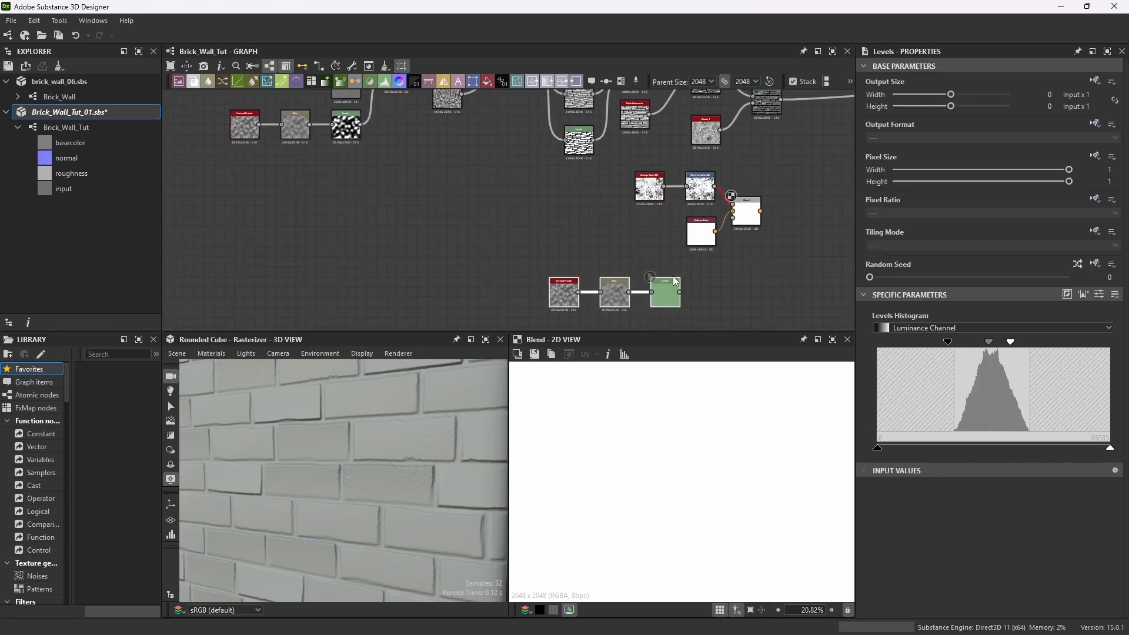
scroll(680, 312, up, 2)
middle_drag(680, 312, 600, 269)
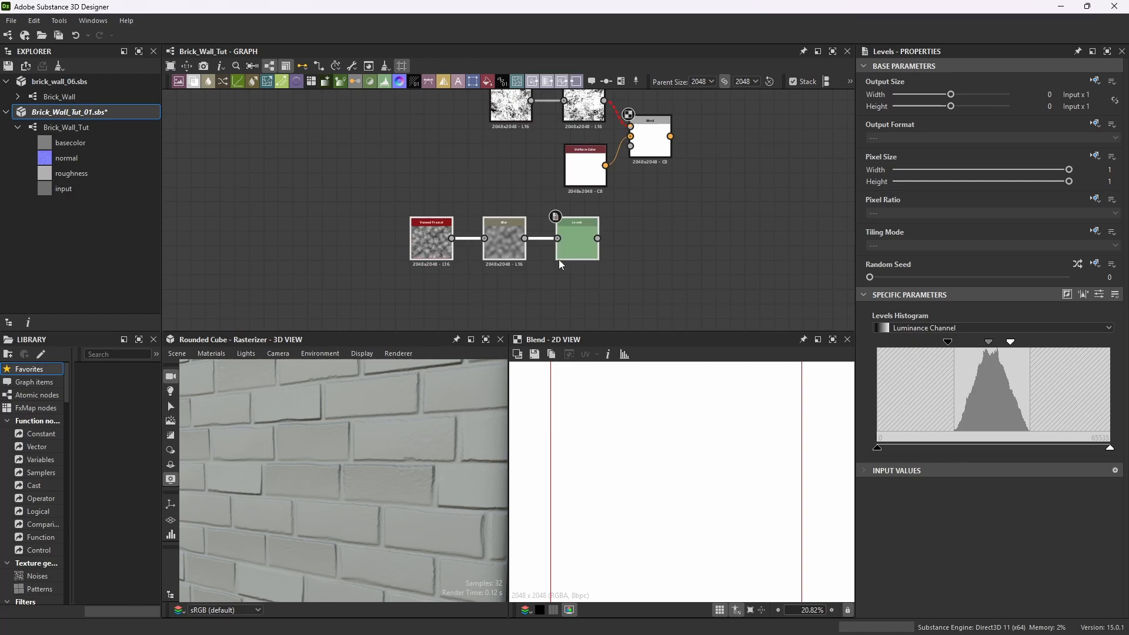
double_click(558, 231)
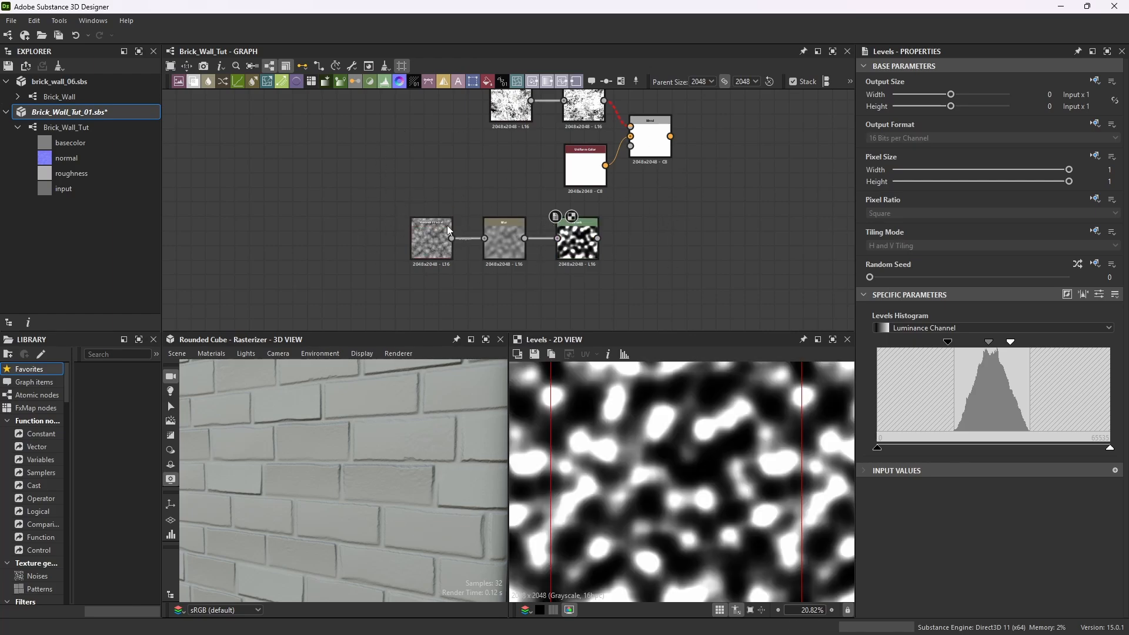
Add an Input node beside the Blend node and the rotated grunge setup.
scroll(448, 229, down, 5)
scroll(503, 226, up, 5)
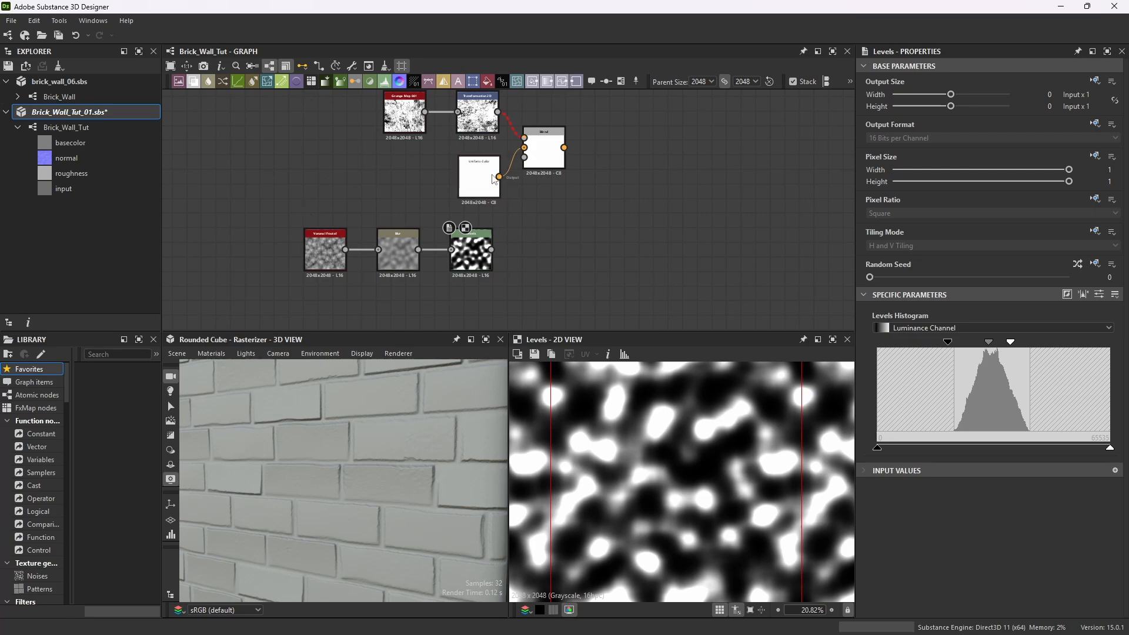
scroll(494, 179, down, 4)
scroll(522, 222, up, 3)
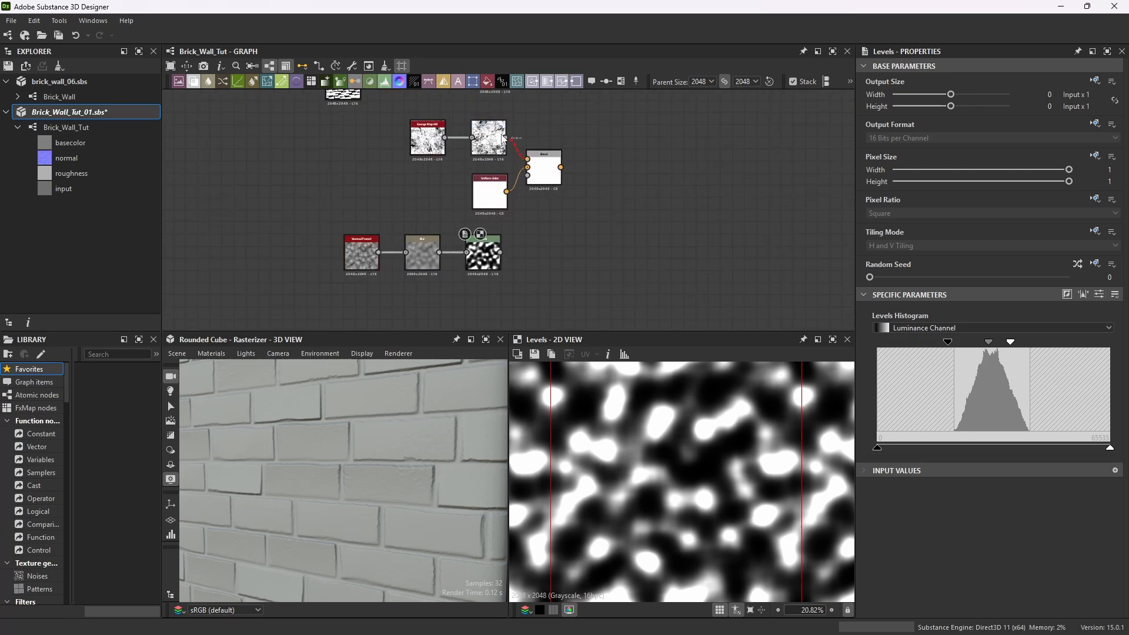
scroll(511, 147, up, 3)
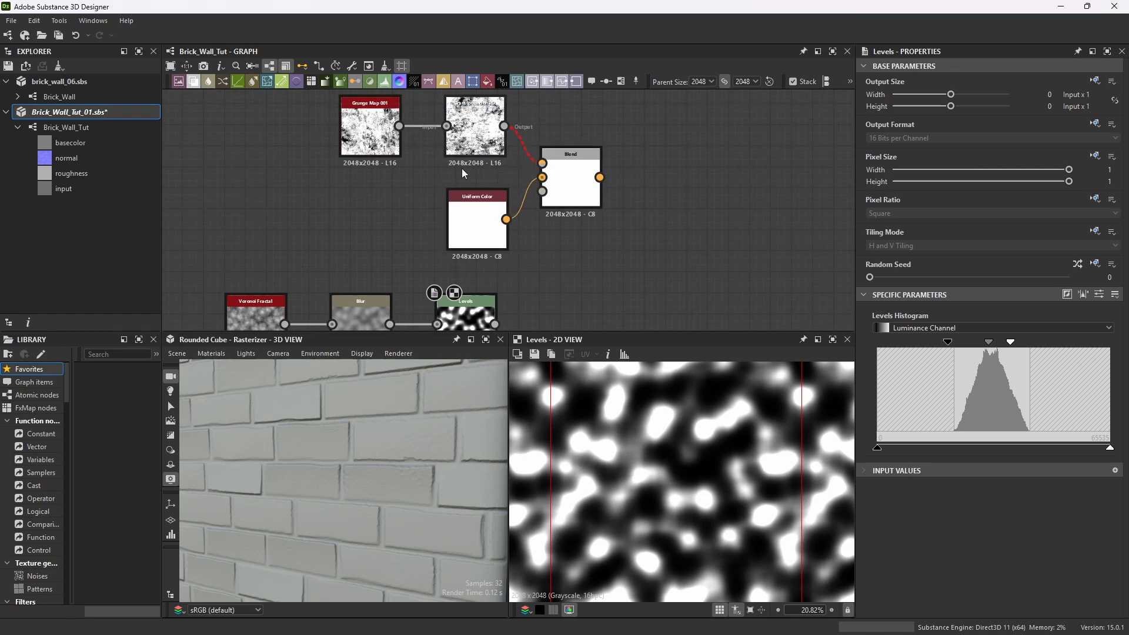
scroll(502, 200, down, 3)
scroll(474, 189, up, 2)
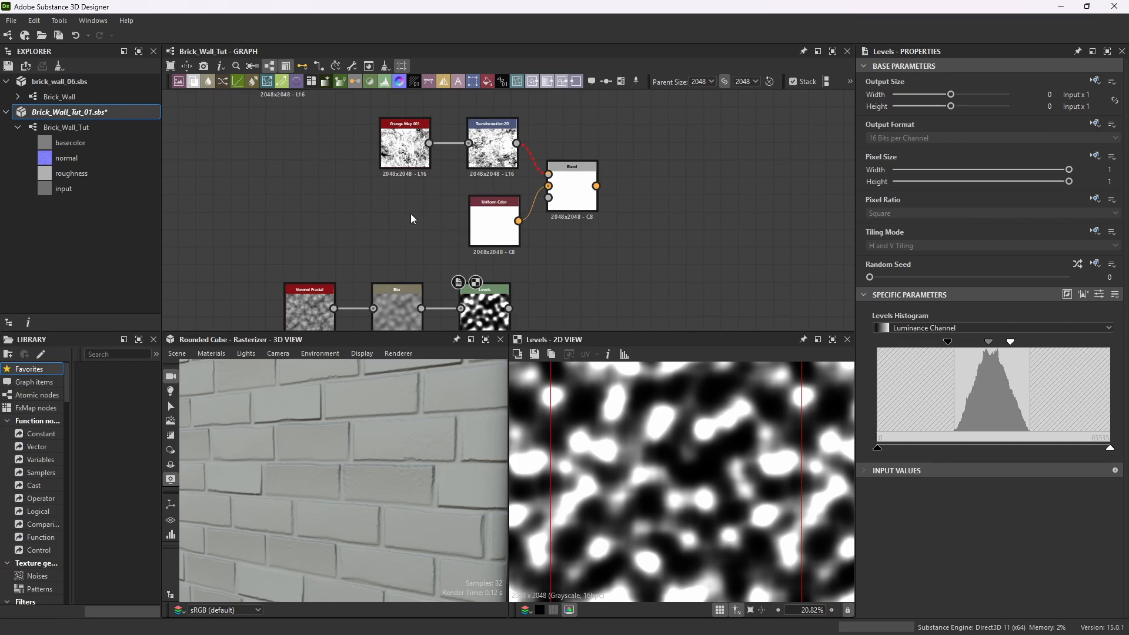
key(space)
text(inpu)
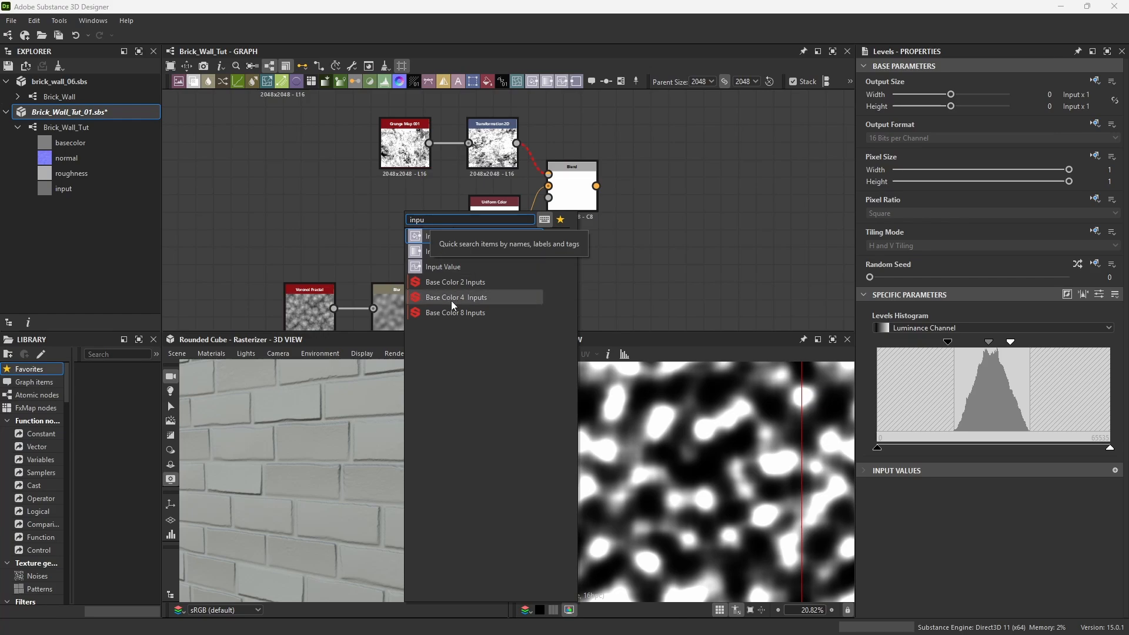
click(477, 252)
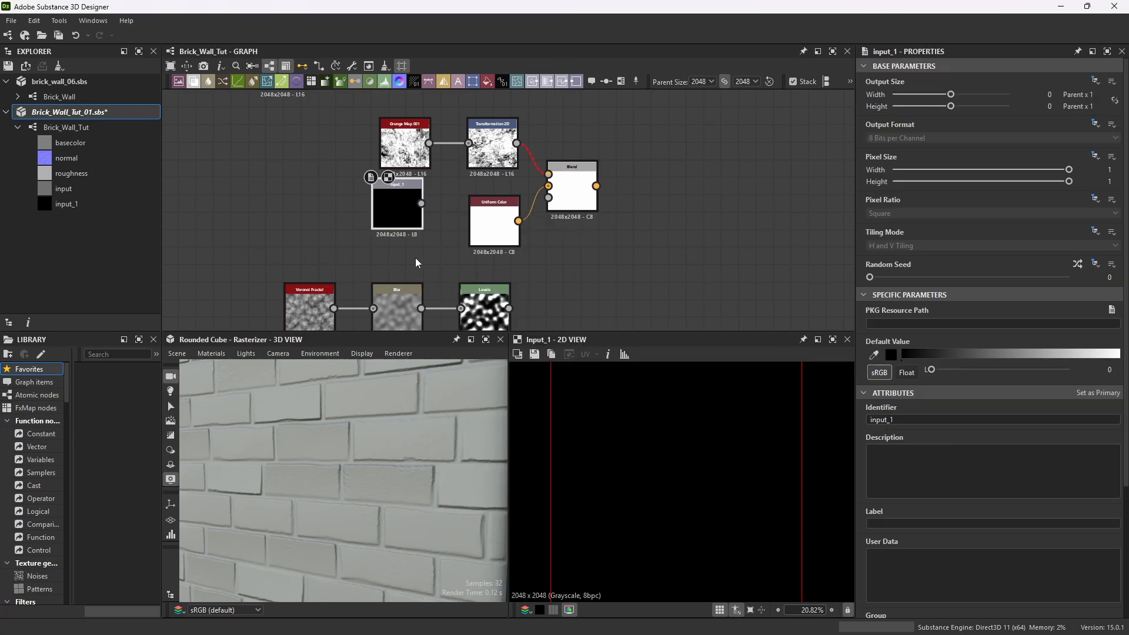
Set the input node's default value to white in the color editor.
click(895, 356)
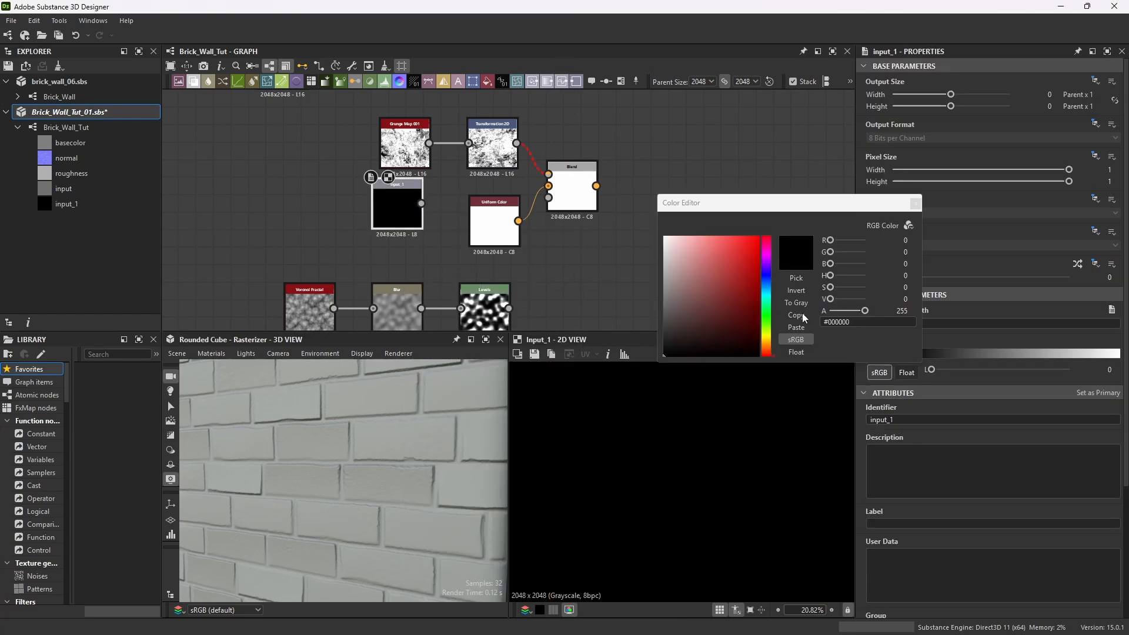
drag(702, 266, 664, 237)
click(915, 204)
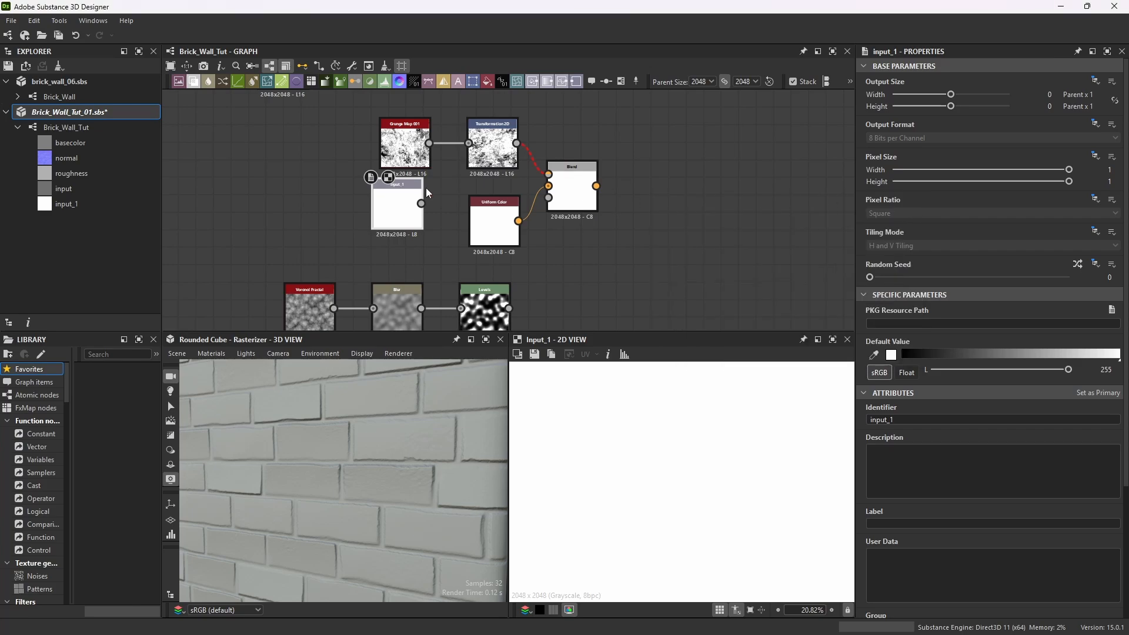
Replace the Uniform Color node with the white input node as the Blend's background.
drag(421, 203, 690, 225)
key(Delete)
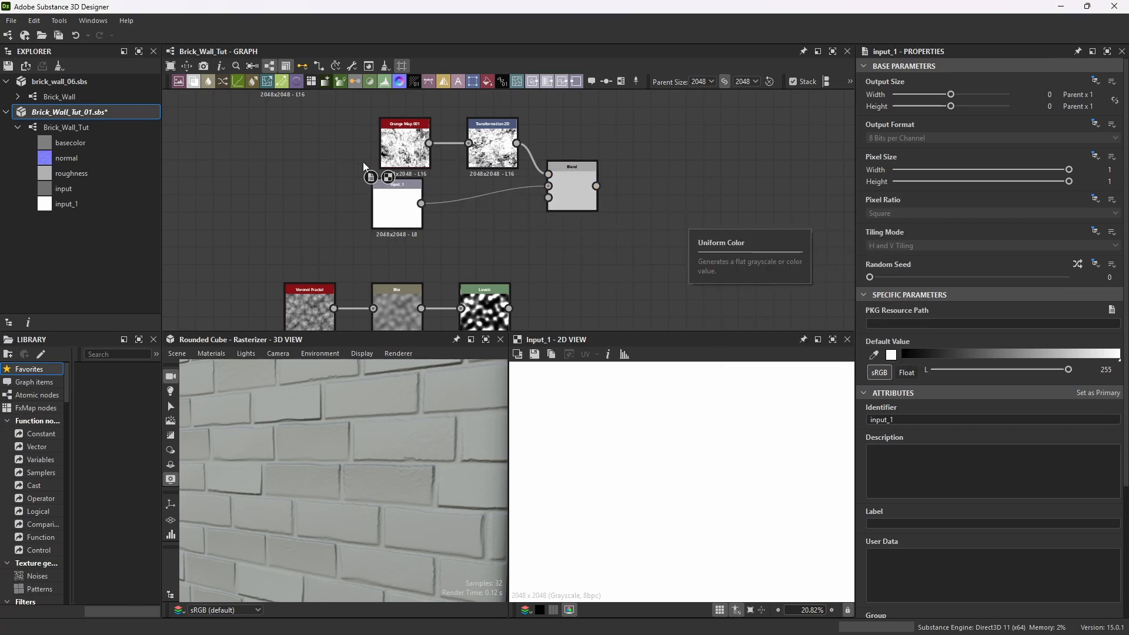
drag(415, 194, 512, 205)
Select the Voronoi Fractal, Blur and Levels chain and move it up beneath the Blend node.
scroll(512, 204, down, 3)
scroll(486, 272, up, 2)
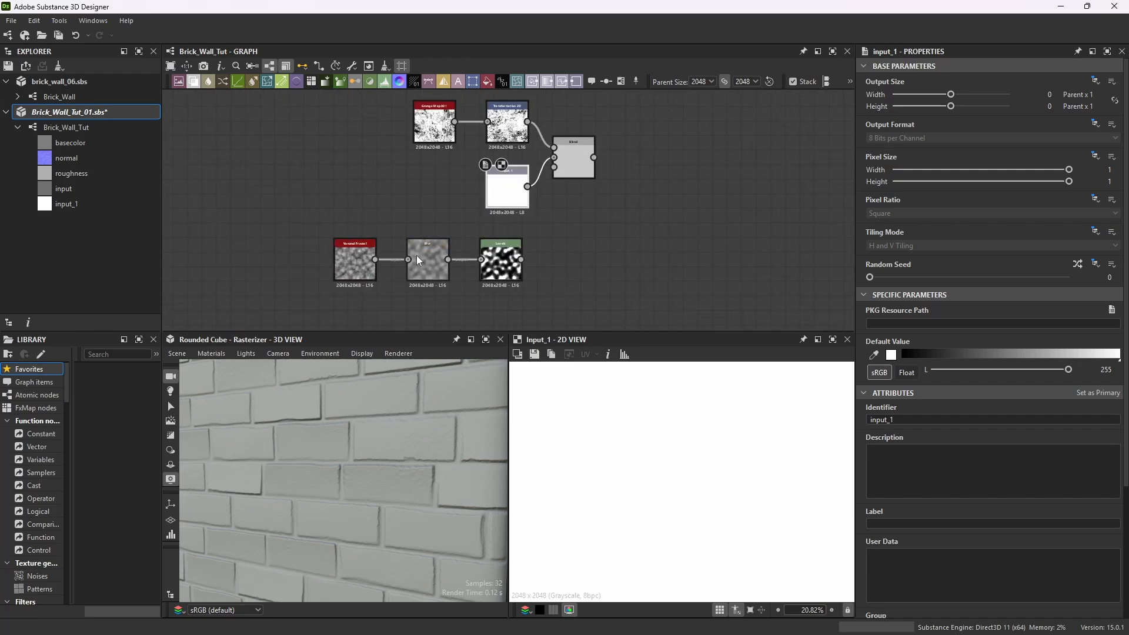
scroll(459, 276, up, 2)
scroll(623, 194, down, 2)
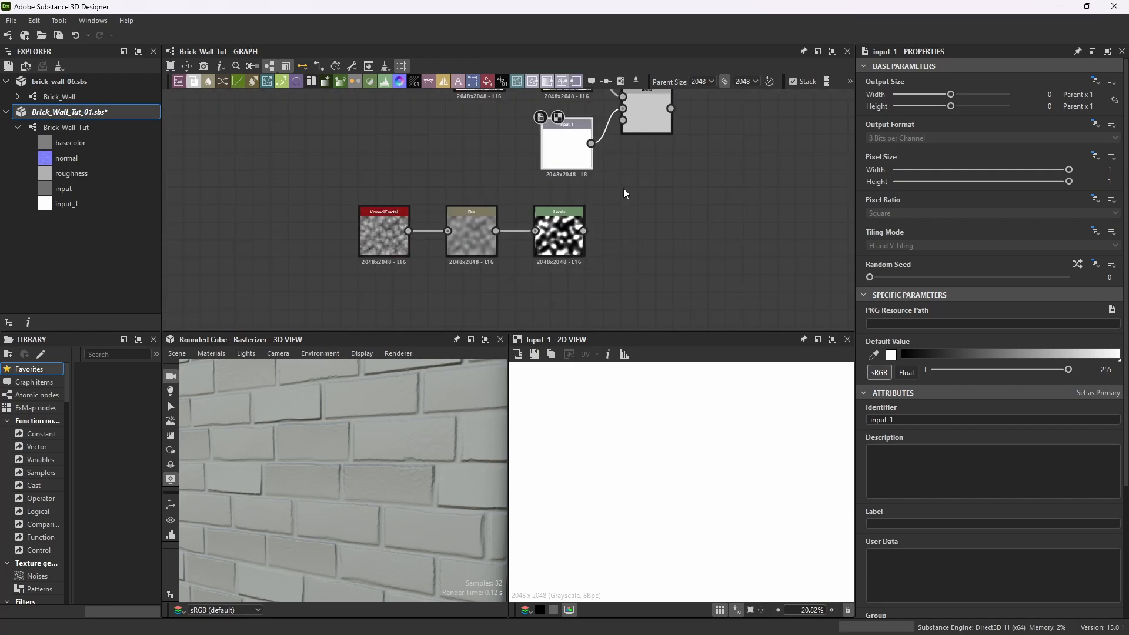
scroll(522, 221, down, 2)
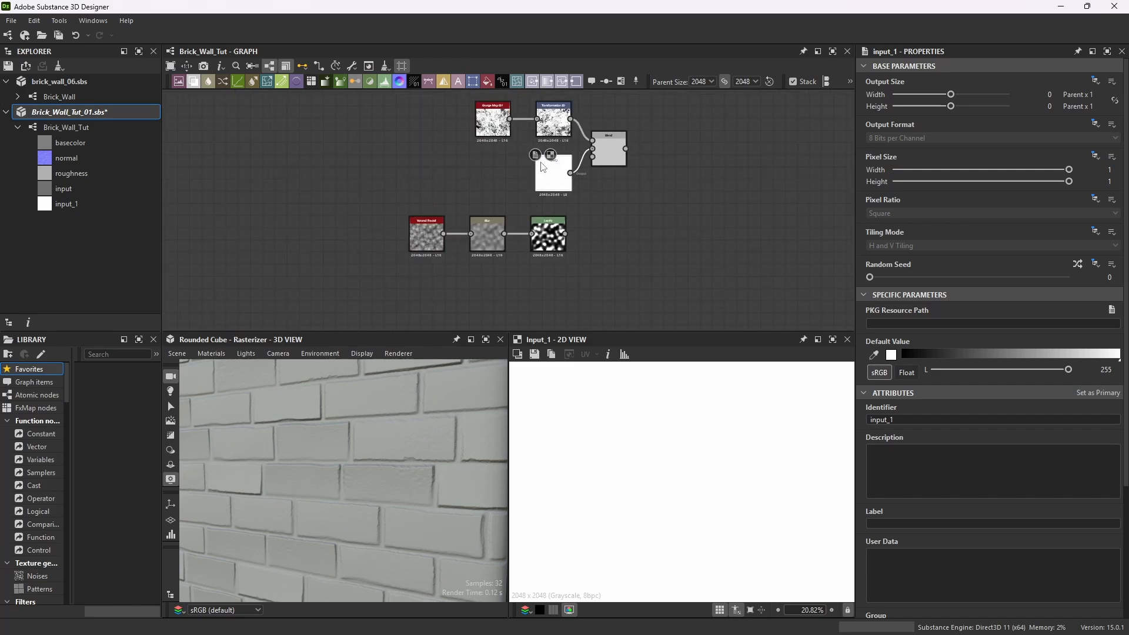
scroll(543, 154, up, 3)
drag(613, 246, 277, 309)
drag(428, 291, 438, 271)
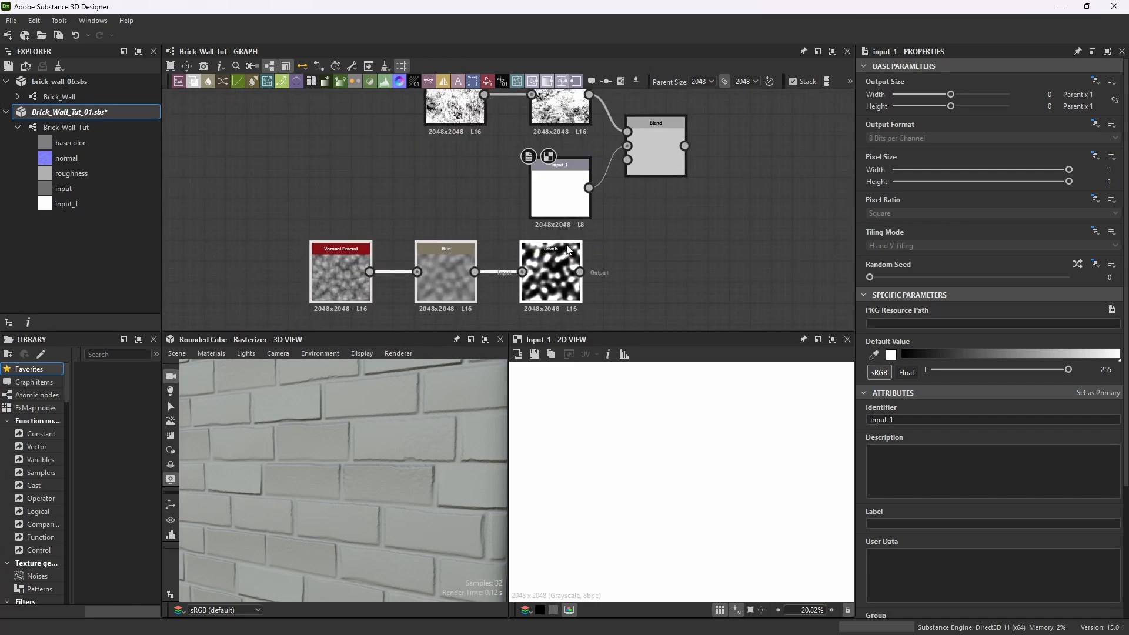
Connect the copied Levels output to the Blend node's opacity input.
scroll(477, 287, up, 3)
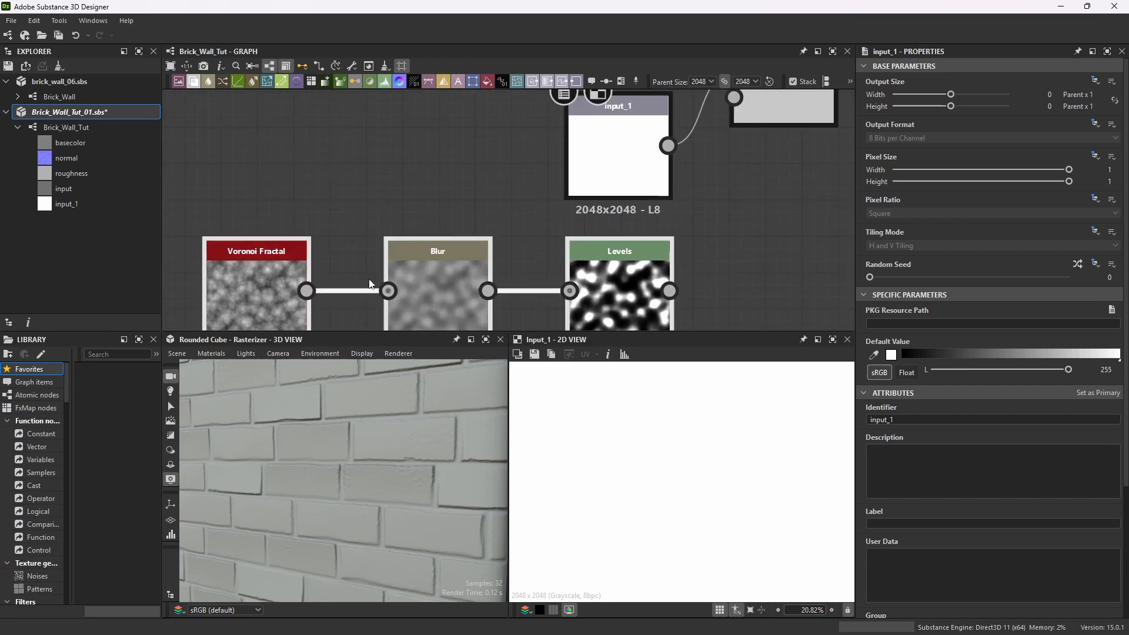
scroll(553, 253, down, 2)
drag(637, 278, 620, 132)
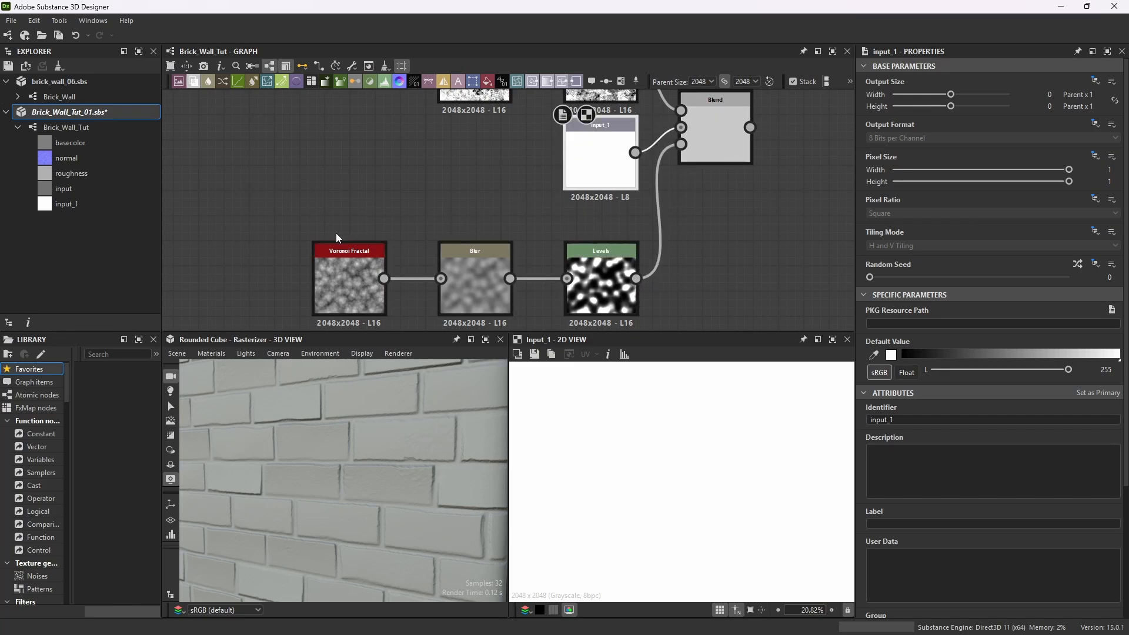
drag(337, 237, 600, 218)
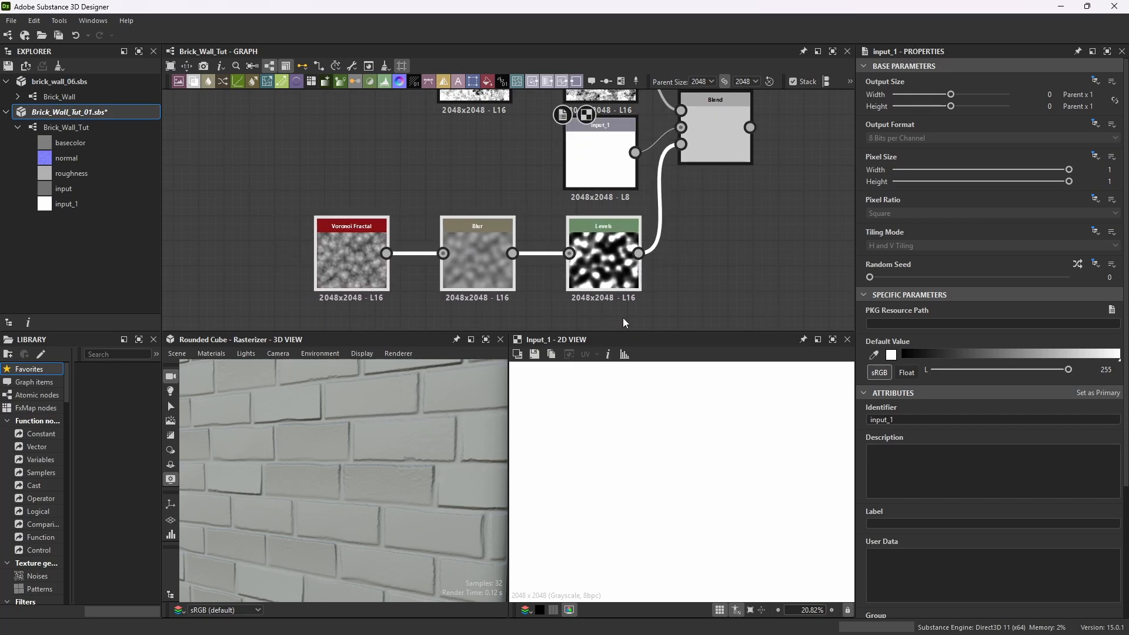
drag(629, 332, 629, 360)
Preview the Blend node's output in the 2D view.
scroll(642, 241, down, 4)
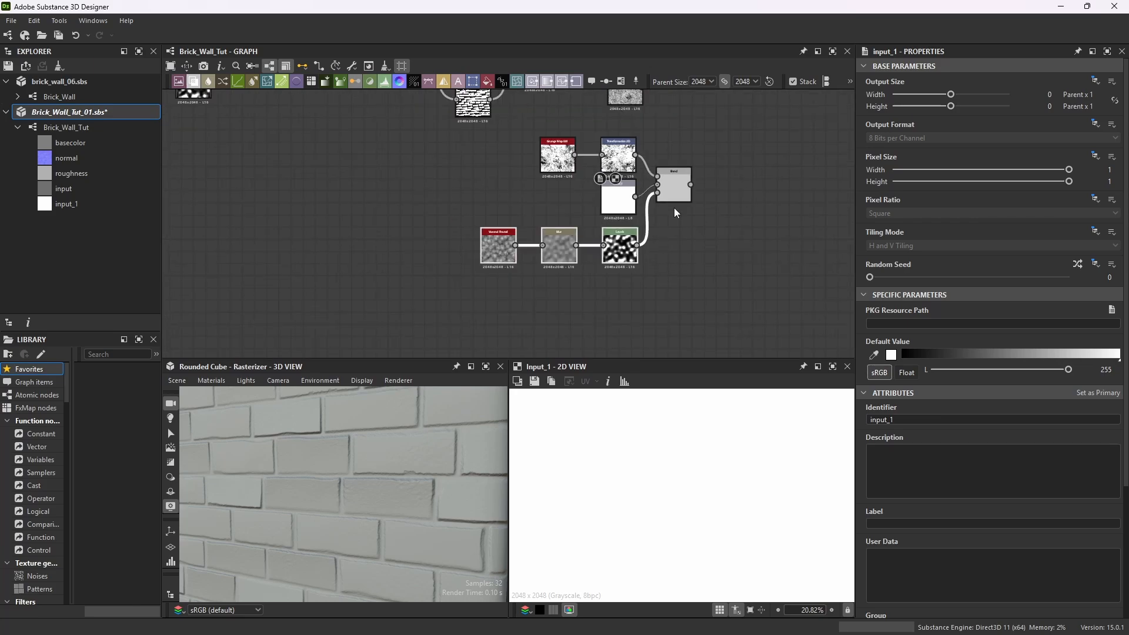
scroll(674, 211, up, 5)
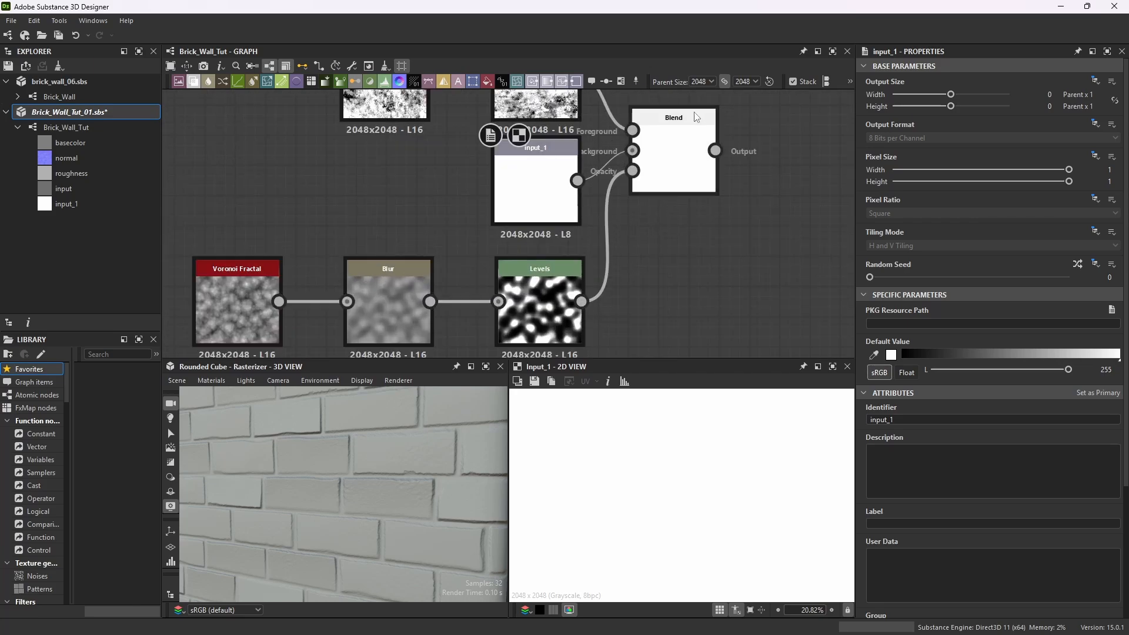
double_click(674, 150)
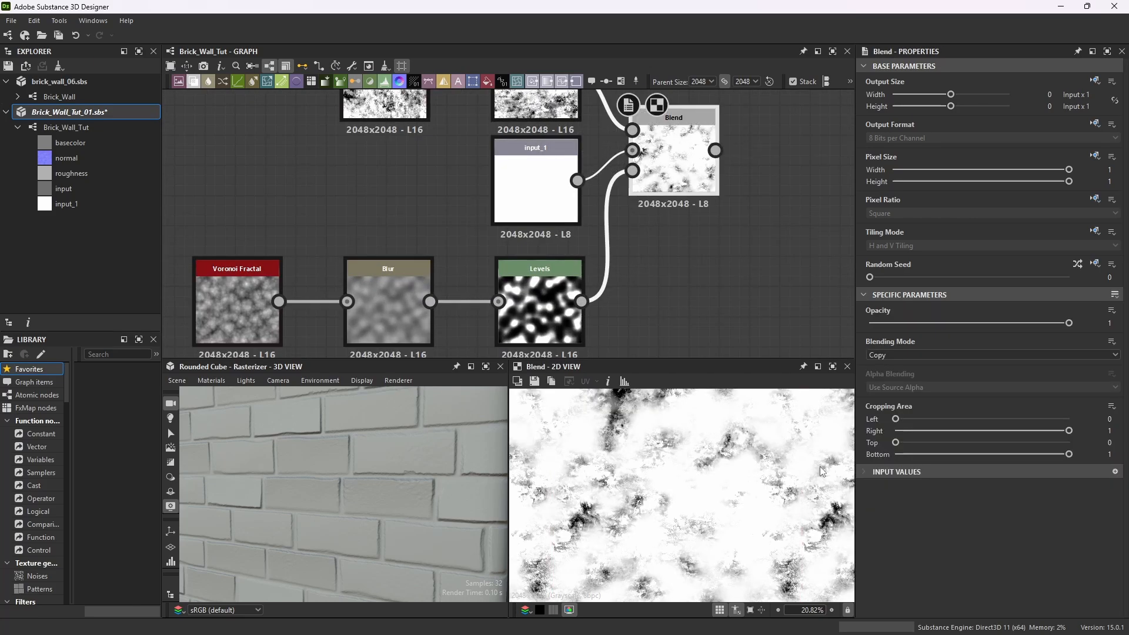
scroll(701, 483, down, 2)
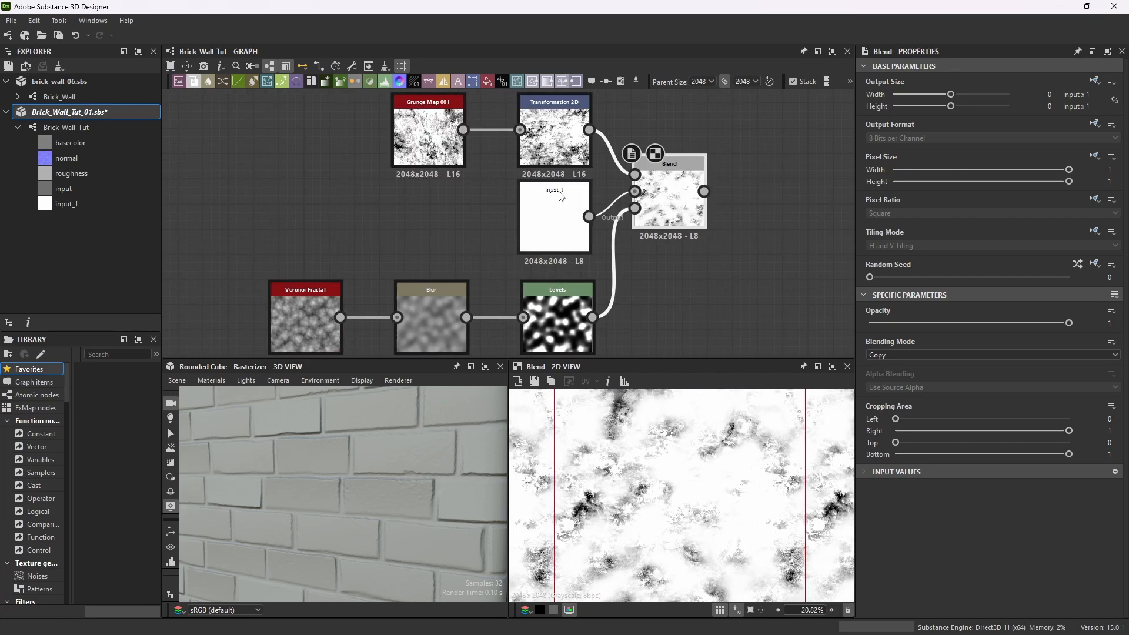
mouse_move(559, 195)
mouse_down()
mouse_move(549, 198)
mouse_move(563, 200)
mouse_up()
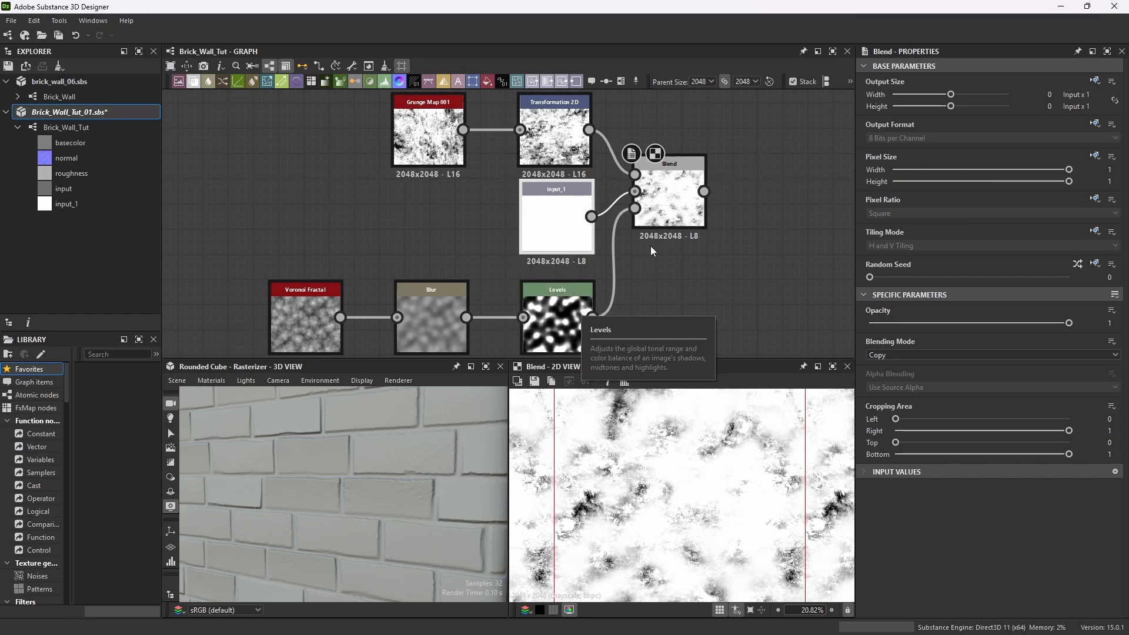
Select the copied Levels node and move its midtone handle toward the black point.
scroll(676, 200, up, 1)
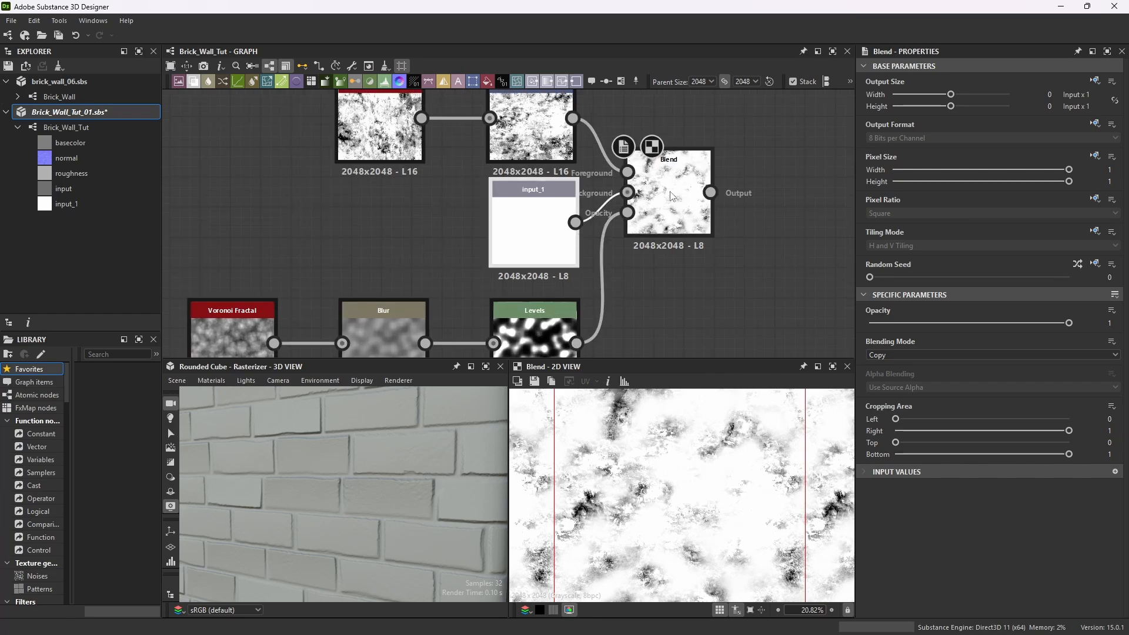
scroll(651, 244, down, 2)
scroll(581, 271, up, 1)
click(581, 272)
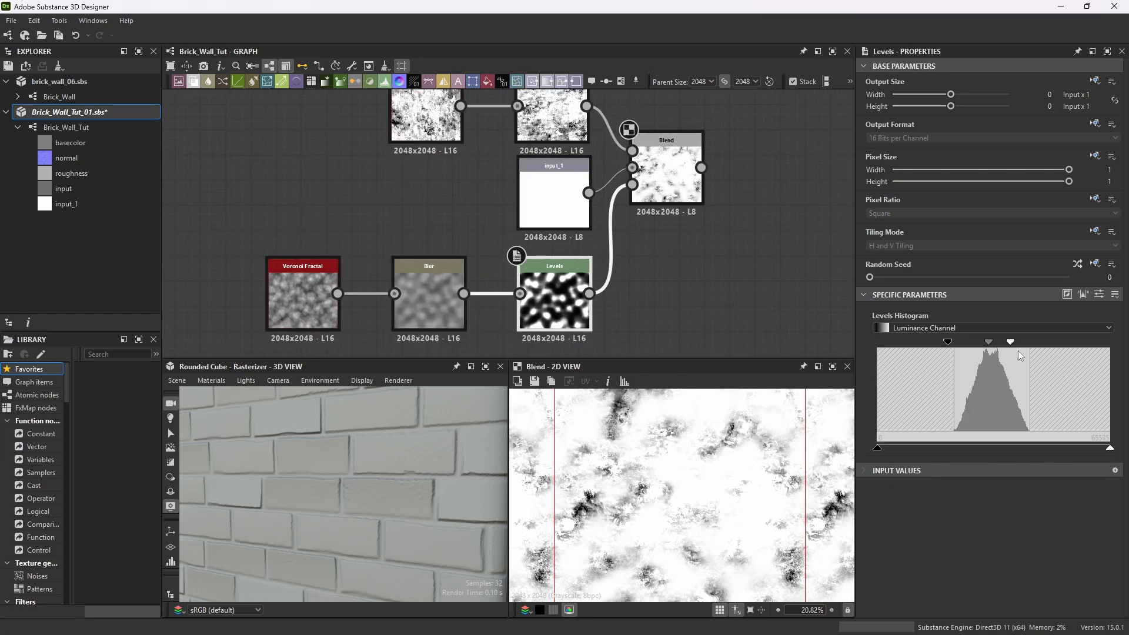
drag(989, 347, 943, 347)
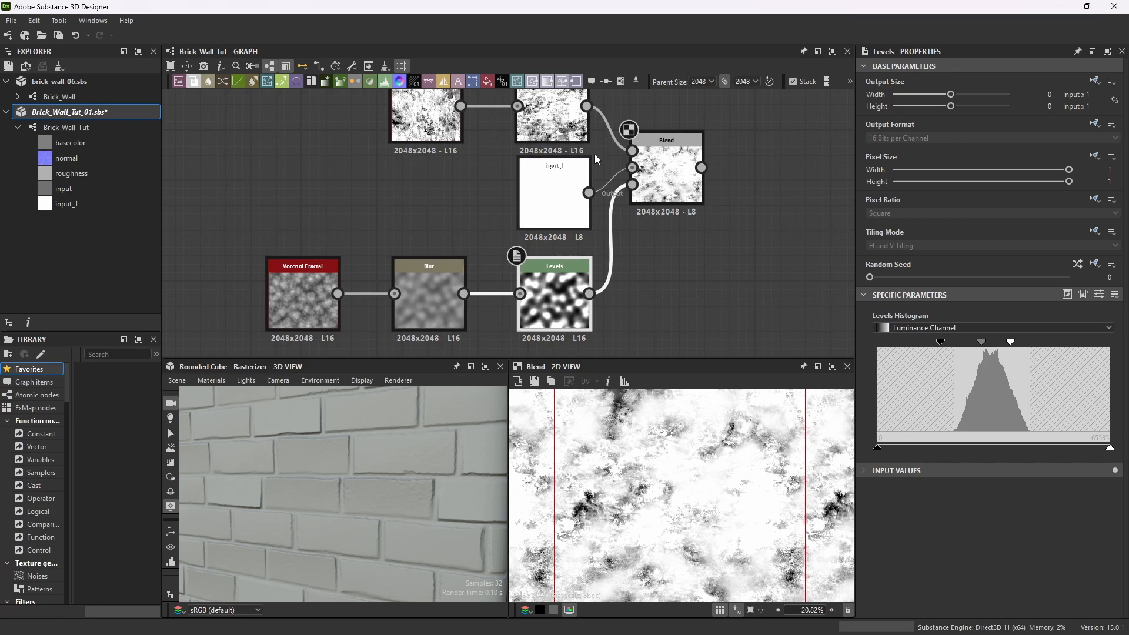
scroll(606, 211, down, 3)
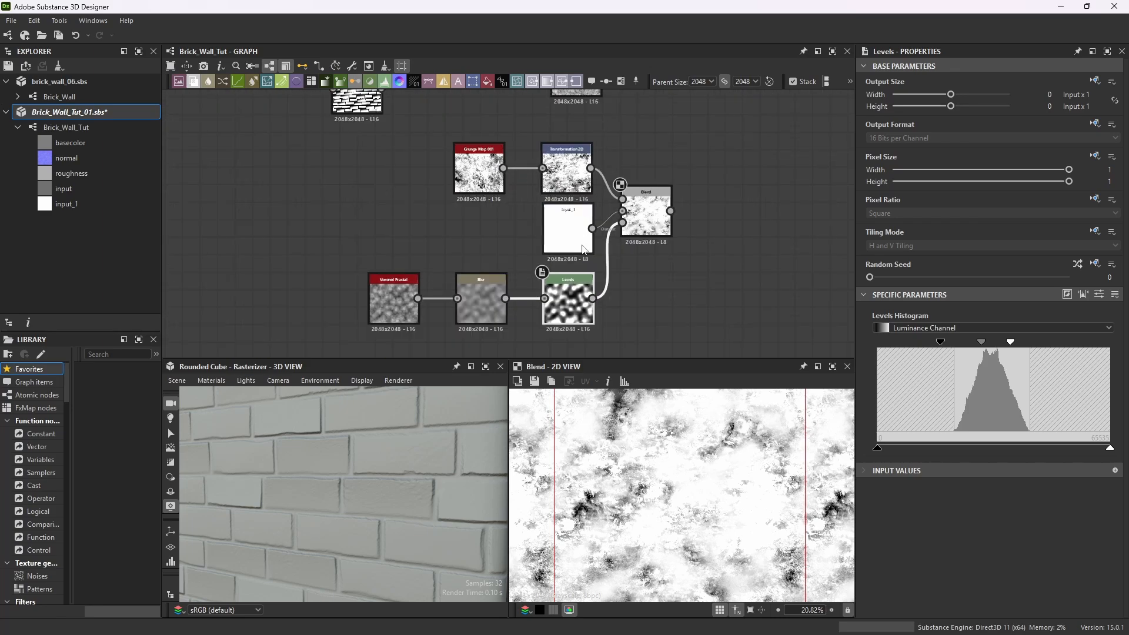
scroll(559, 322, up, 4)
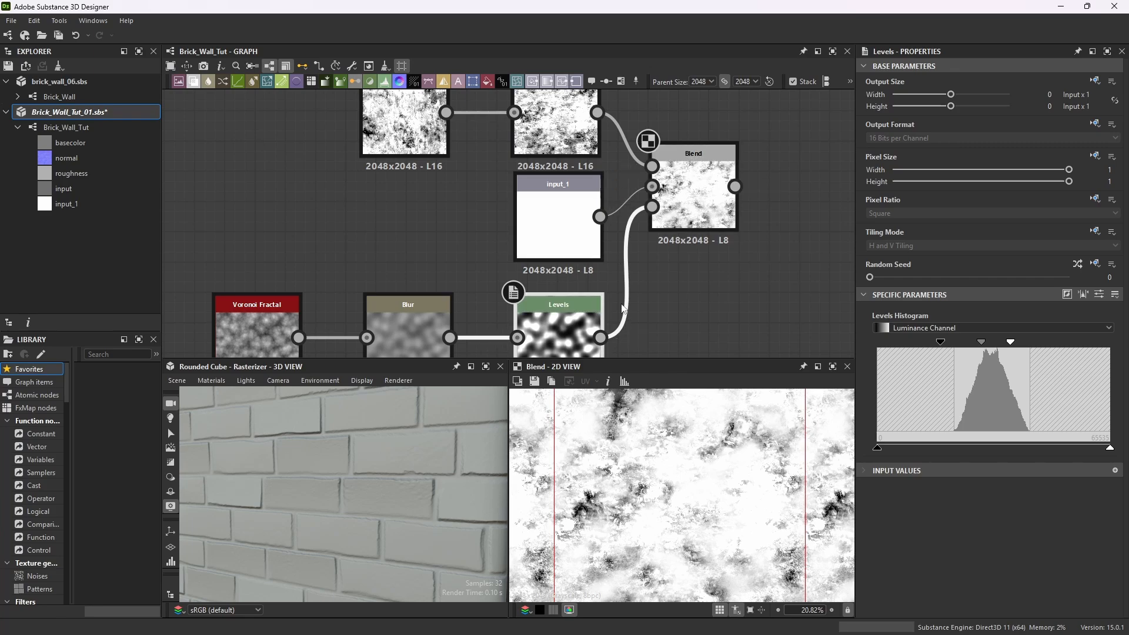
scroll(615, 316, down, 2)
scroll(616, 315, up, 4)
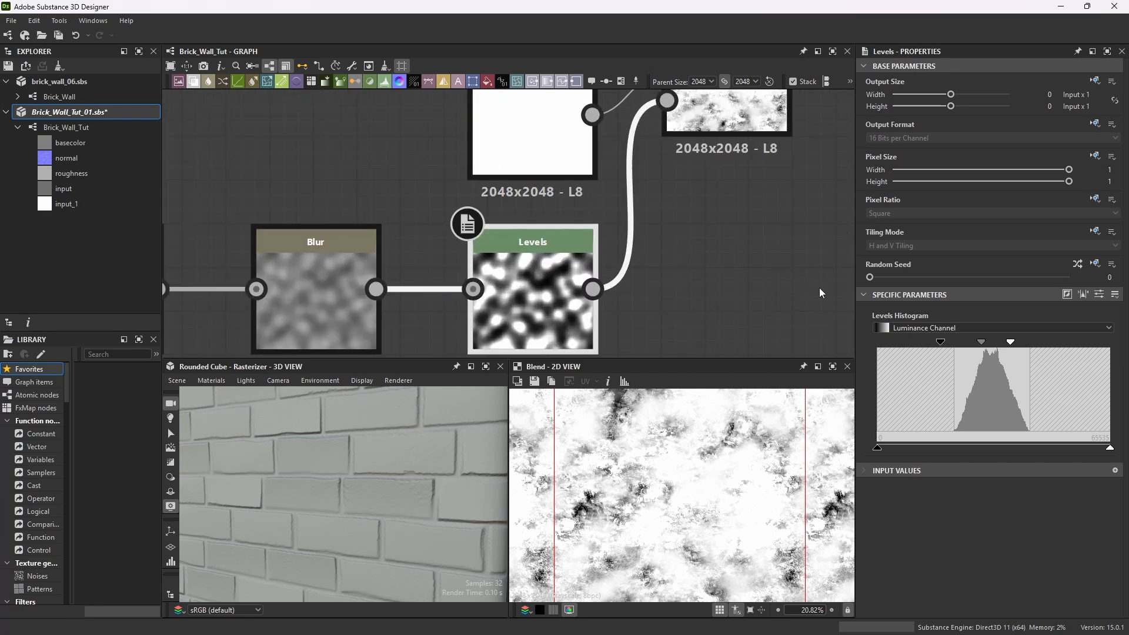
Narrow the Levels input range by moving the black and white handles closer around the midtone.
drag(1010, 346, 981, 346)
scroll(788, 441, up, 5)
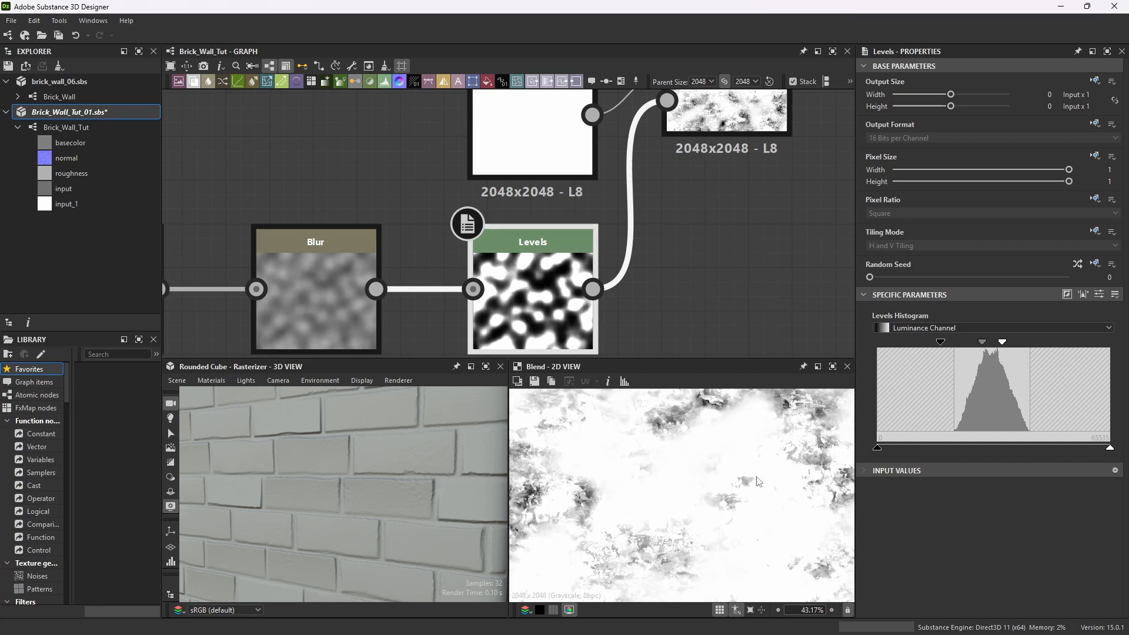
scroll(753, 451, down, 2)
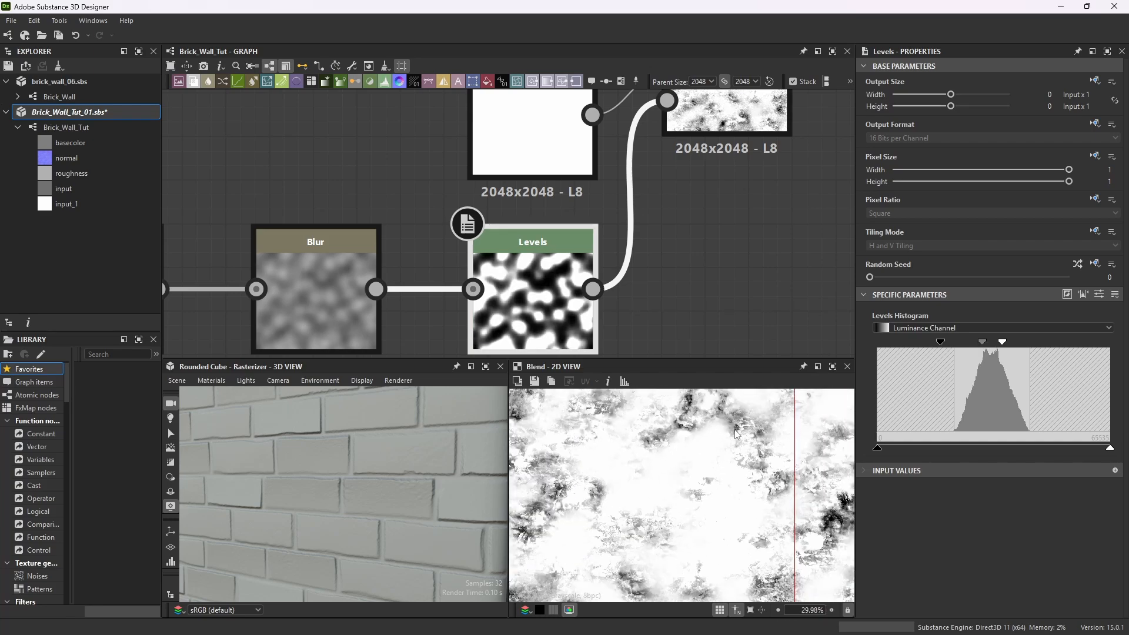
mouse_move(982, 342)
mouse_down()
mouse_move(1007, 343)
mouse_move(981, 343)
mouse_up()
scroll(684, 488, down, 6)
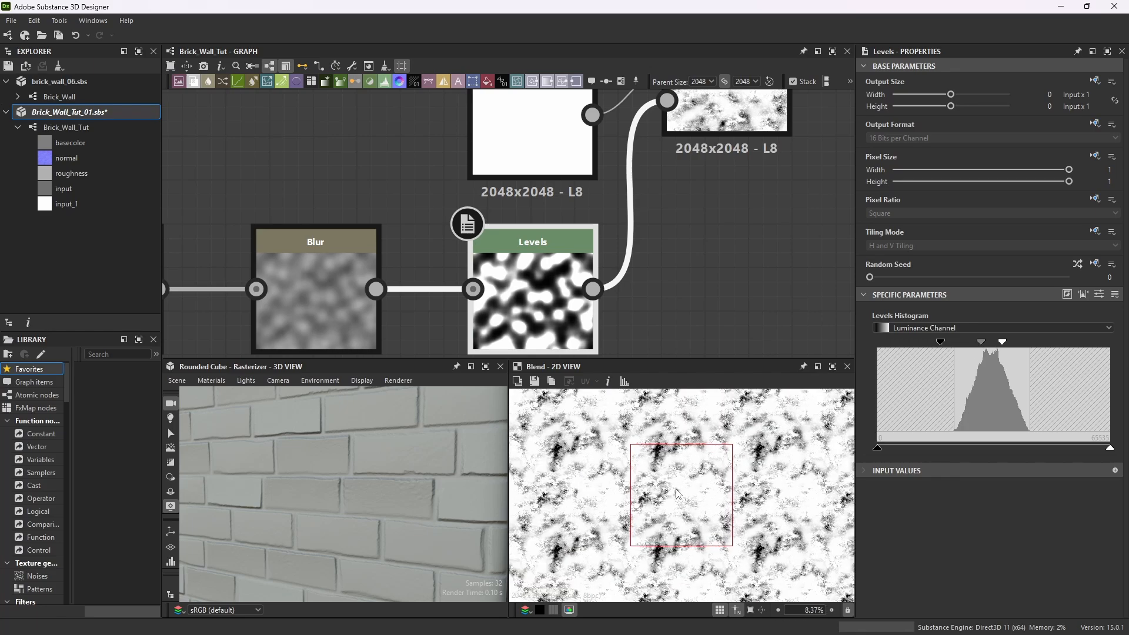
scroll(684, 488, up, 2)
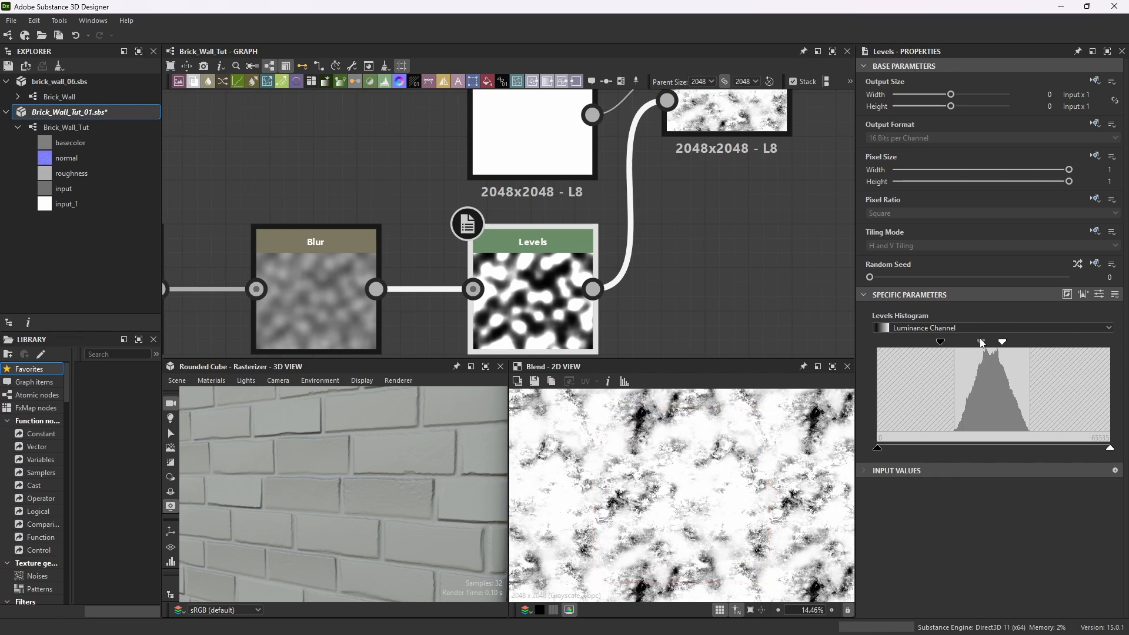
drag(981, 343, 1012, 345)
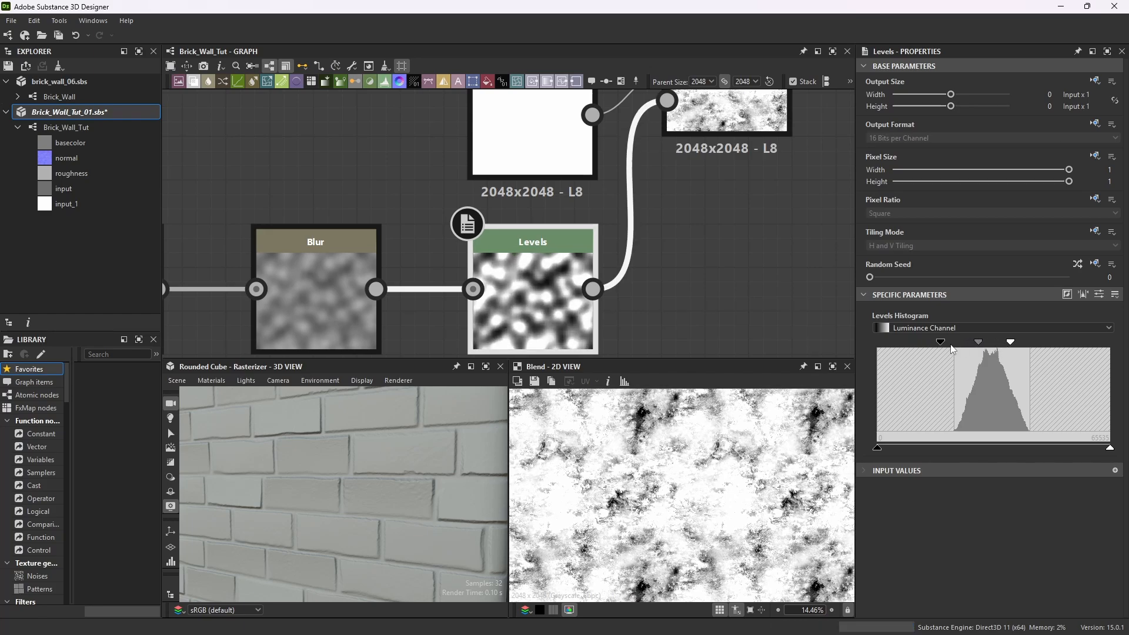
drag(941, 343, 1005, 344)
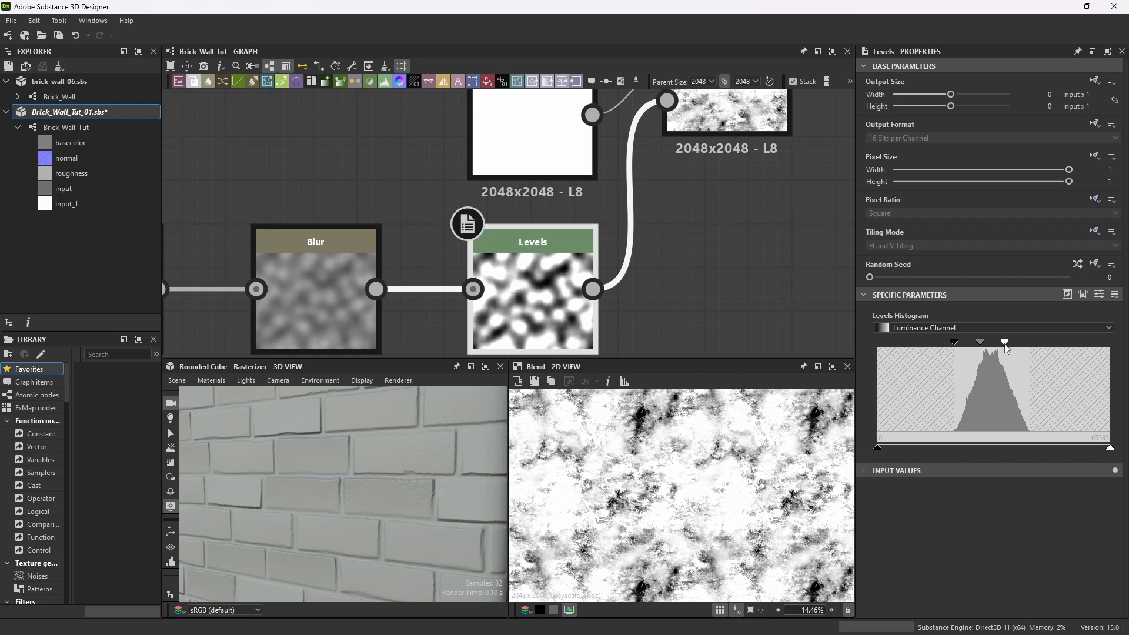
drag(1006, 347, 980, 343)
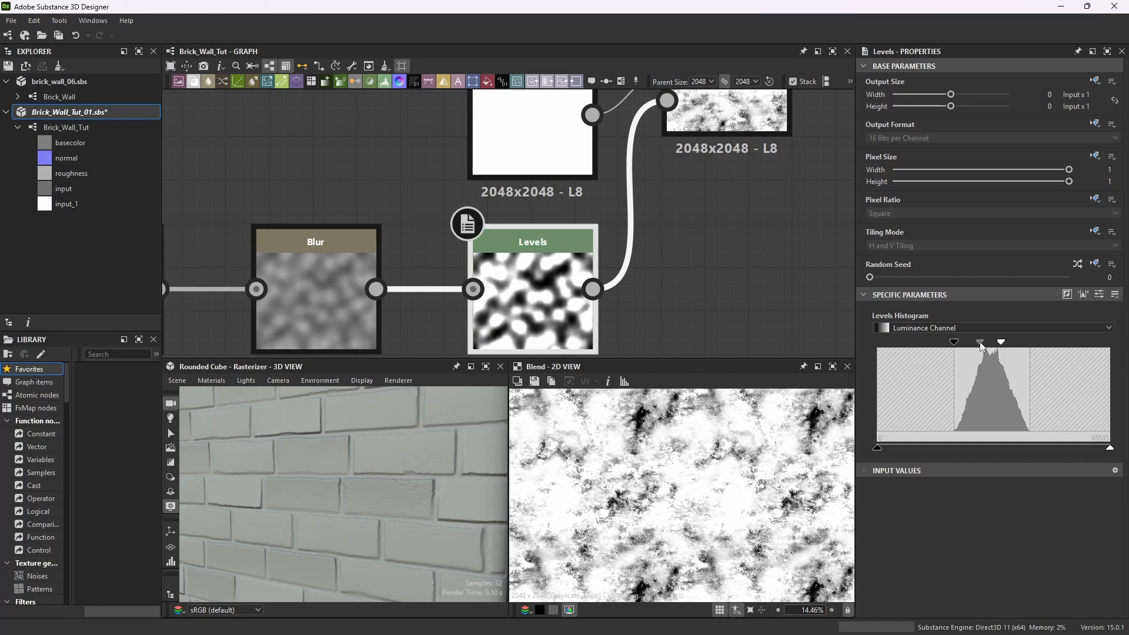
scroll(722, 453, up, 1)
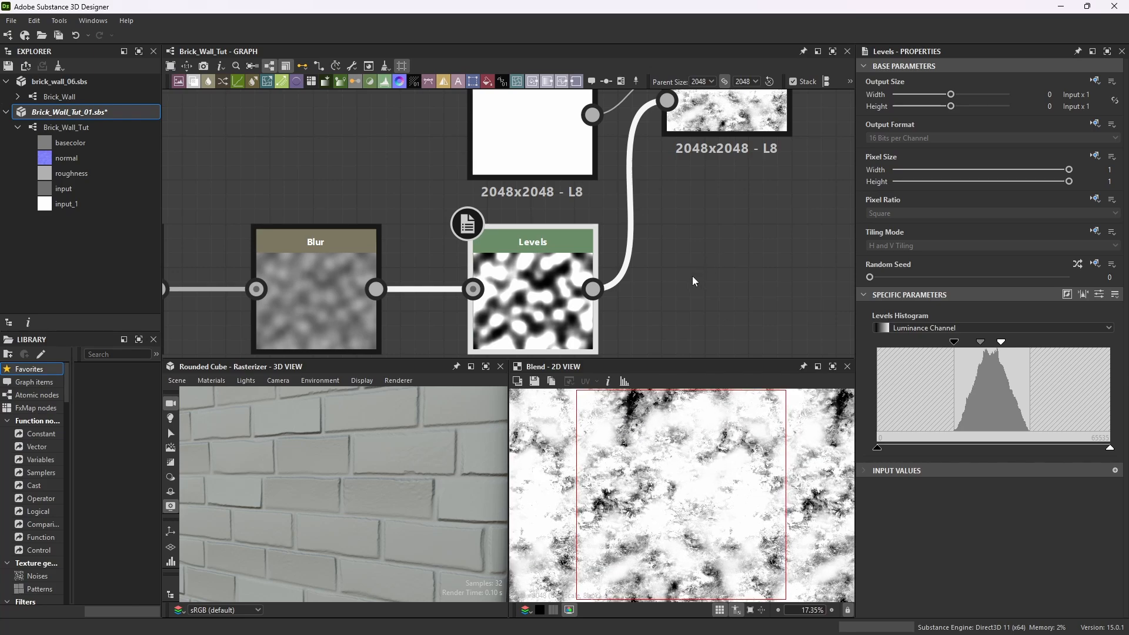
Add a new Blend node to the graph below the end of the main brick chain.
scroll(696, 255, down, 5)
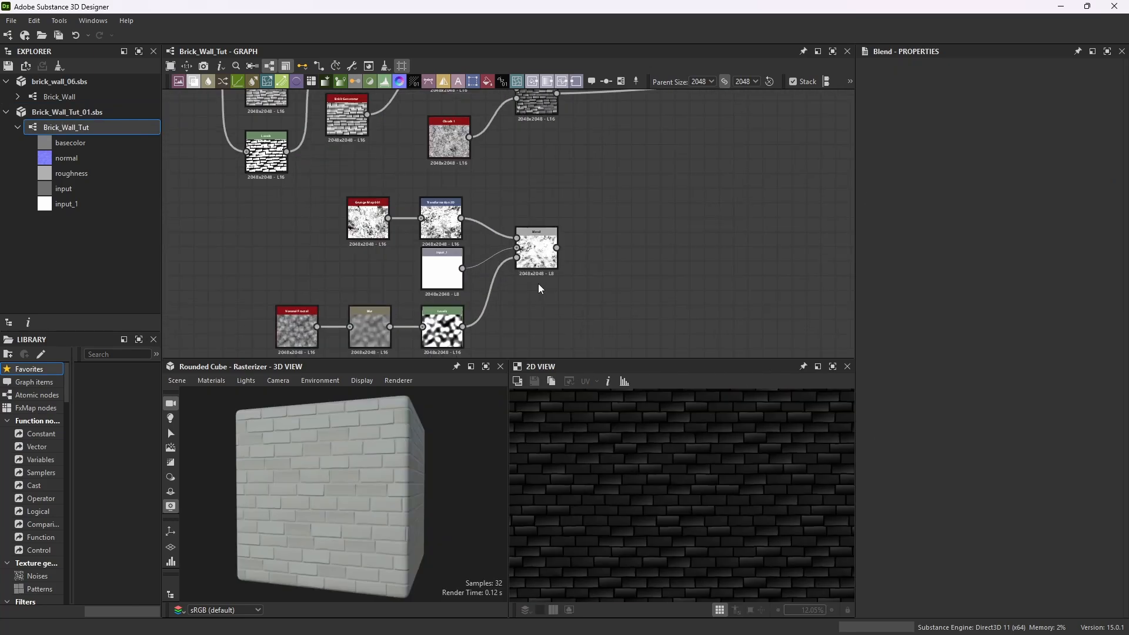
scroll(538, 284, up, 5)
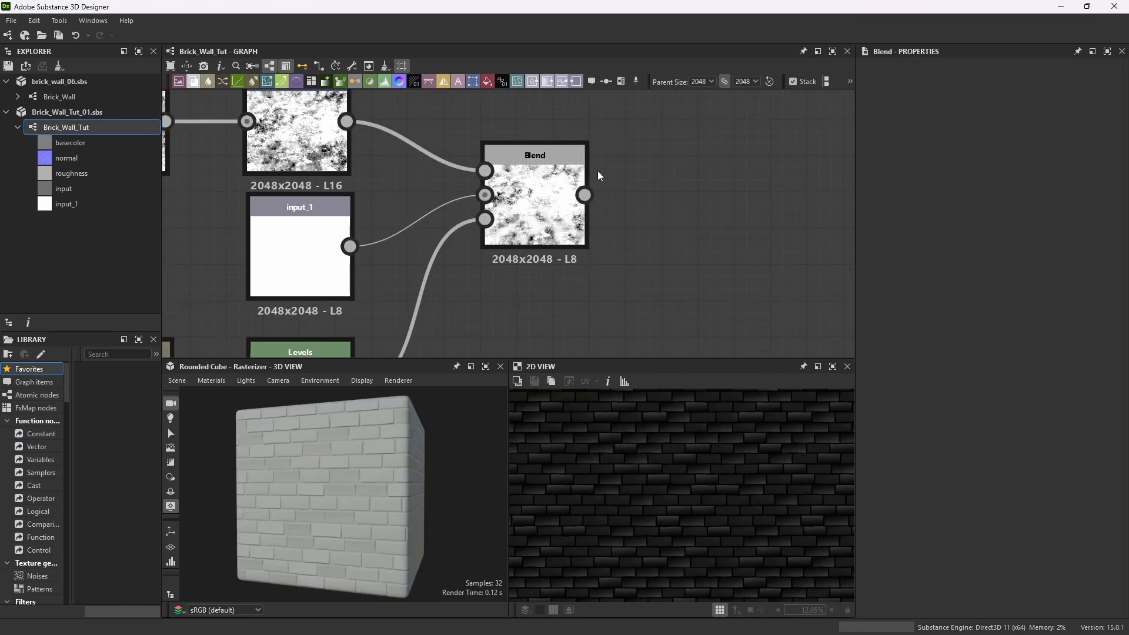
scroll(539, 177, up, 3)
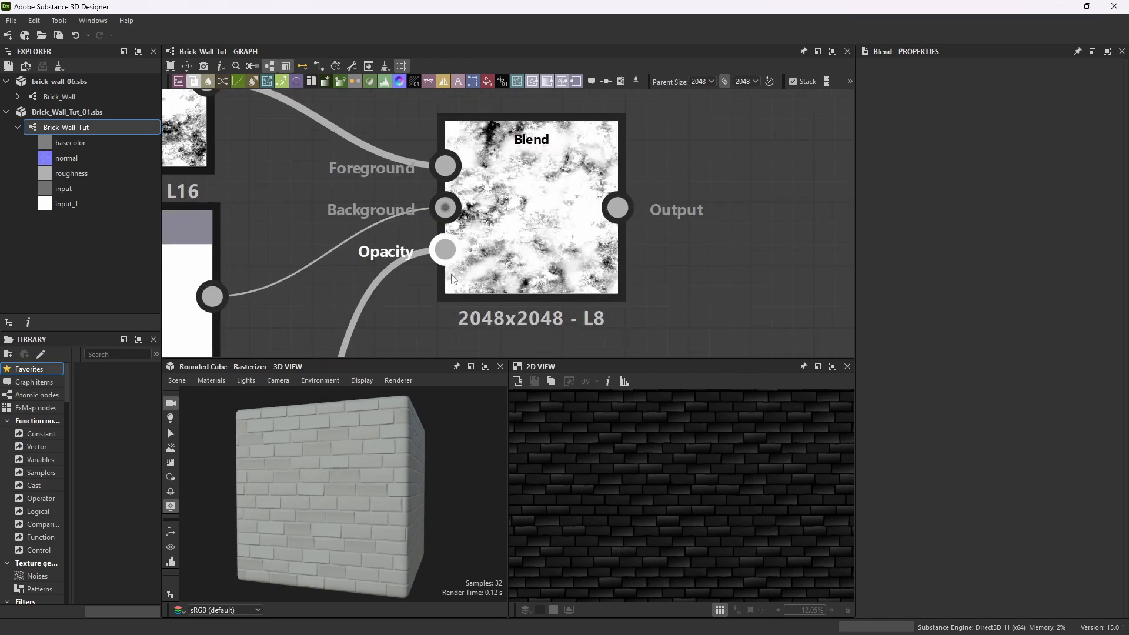
scroll(725, 252, down, 5)
scroll(661, 195, up, 3)
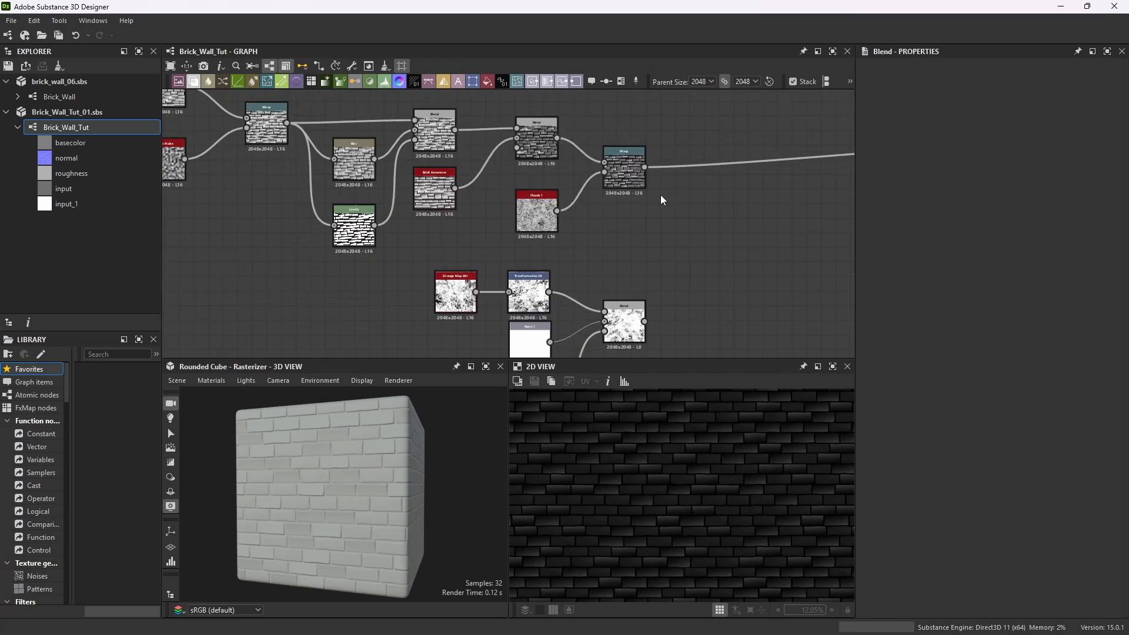
scroll(661, 213, down, 1)
key(space)
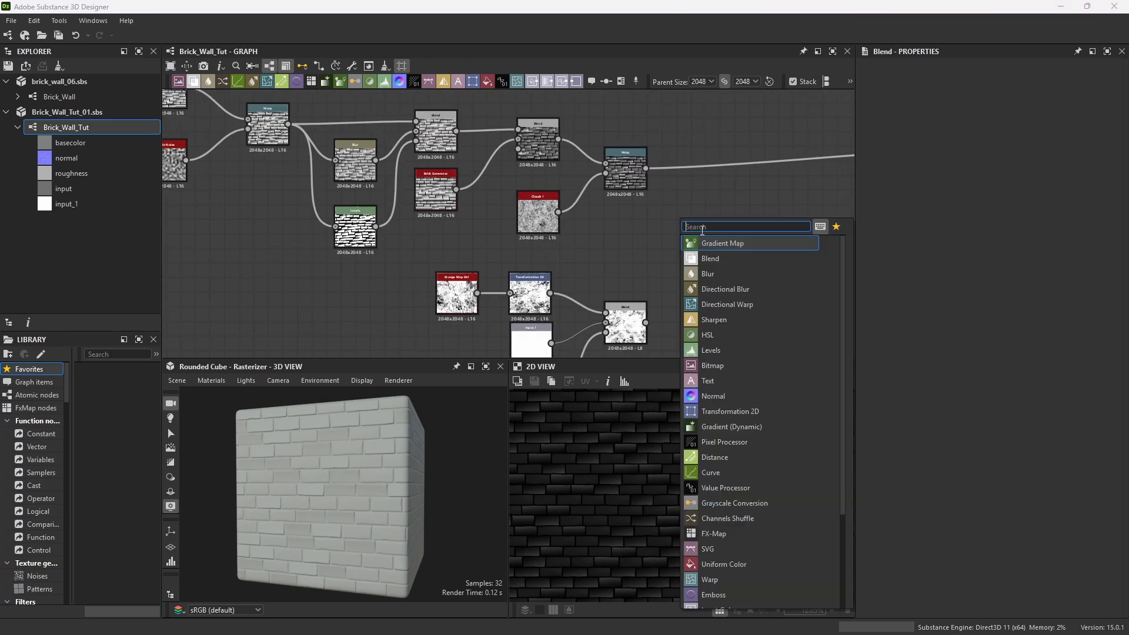
text(blend)
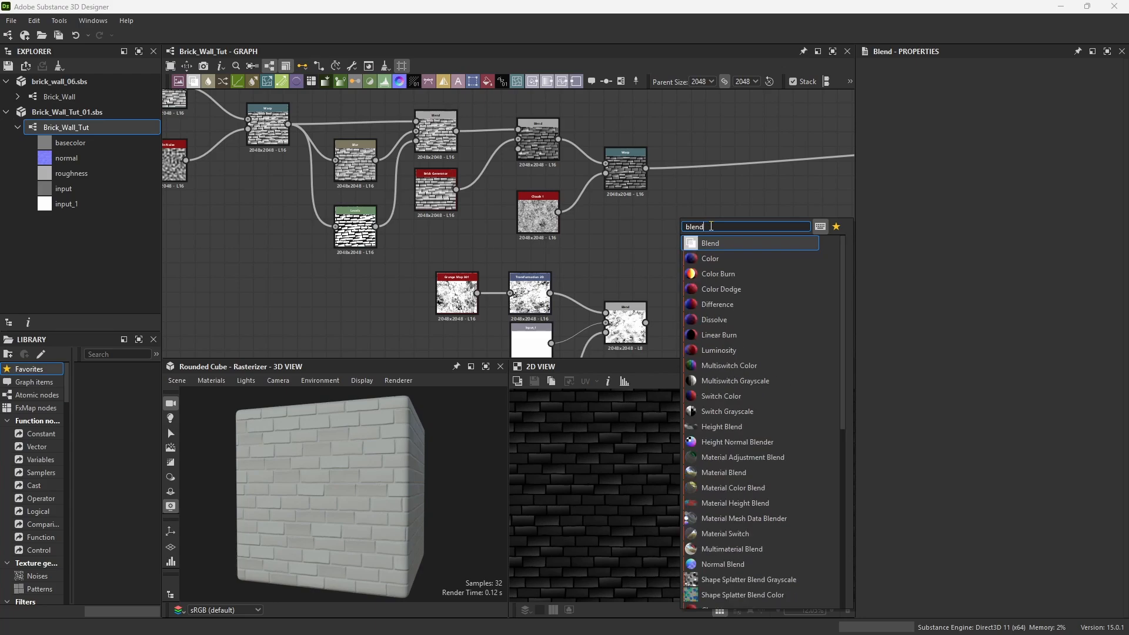
key(Return)
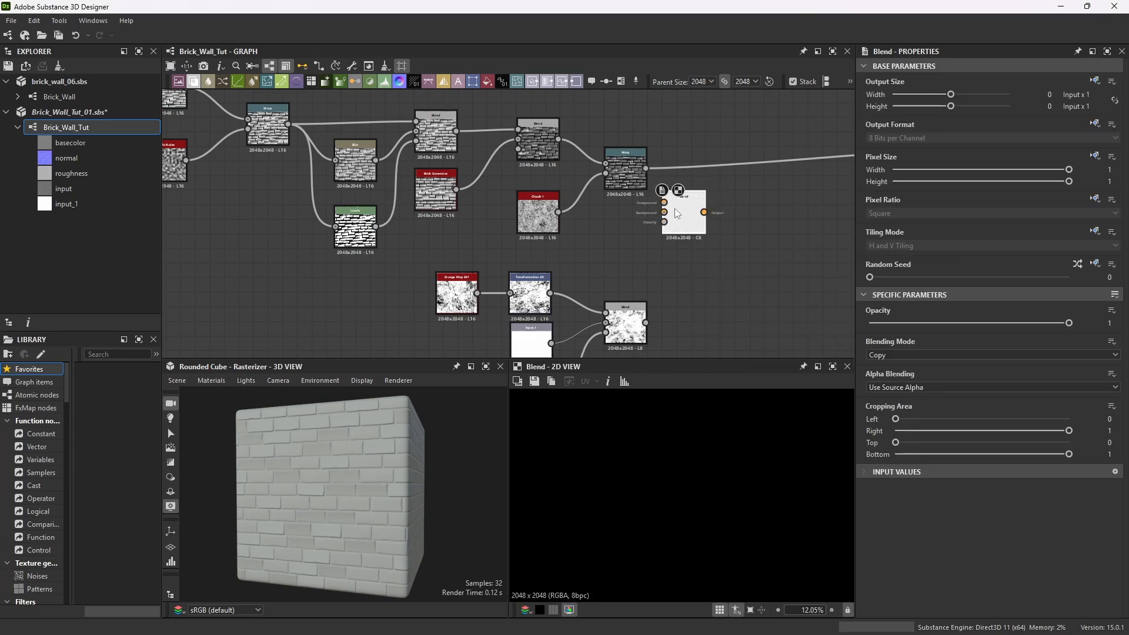
Connect the brick chain output, the grunge Blend and the brick Levels mask into the new Blend node's inputs.
drag(677, 210, 706, 231)
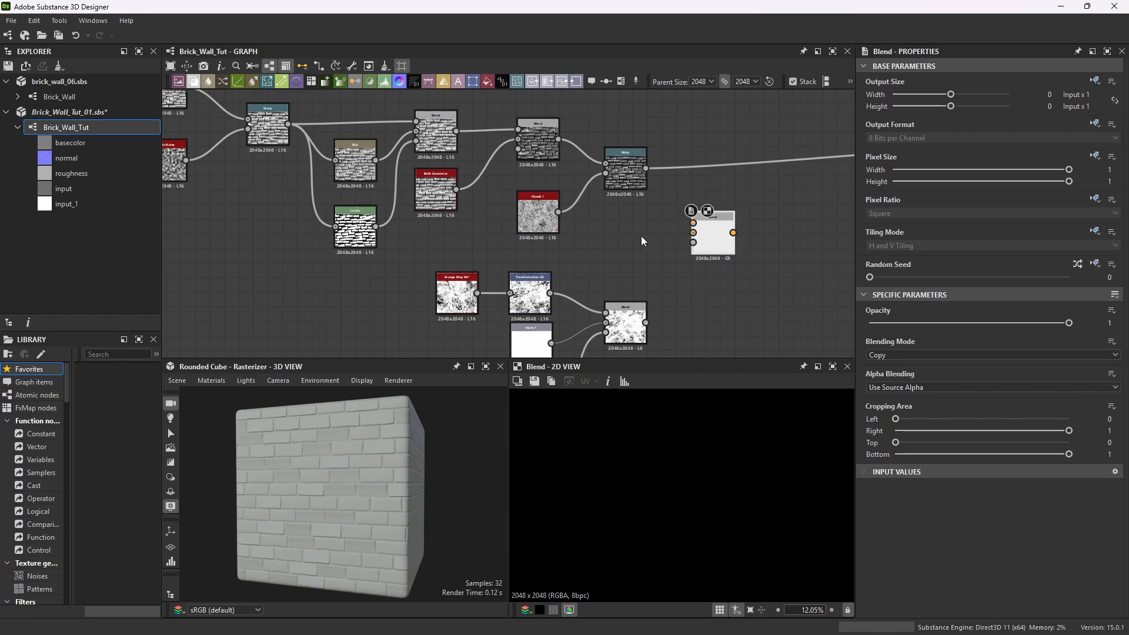
drag(646, 323, 693, 223)
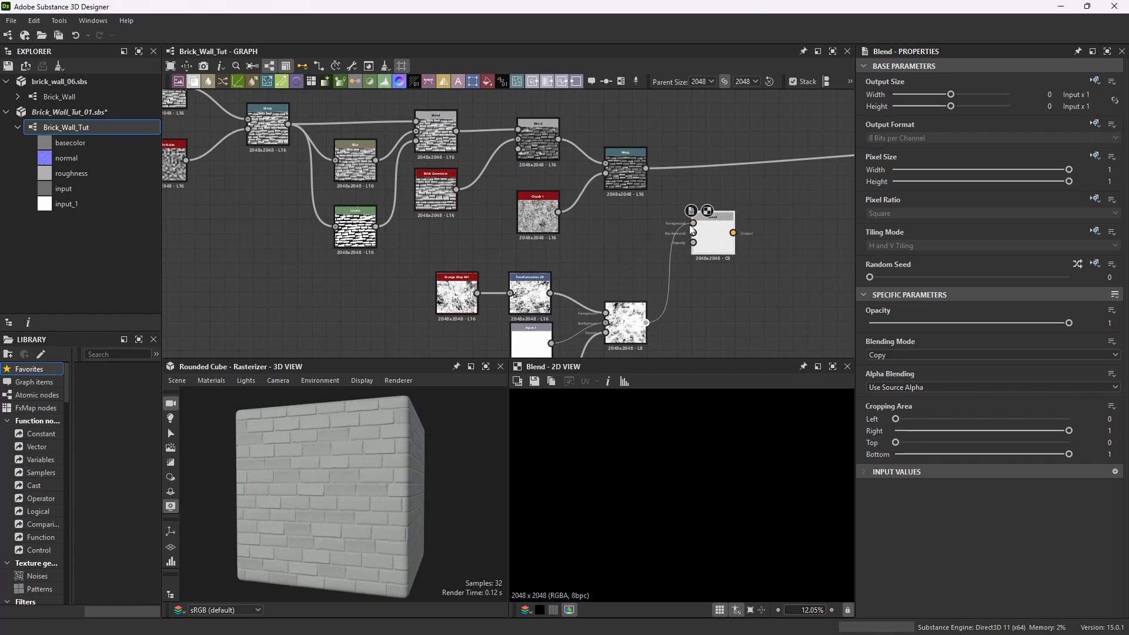
drag(647, 170, 728, 222)
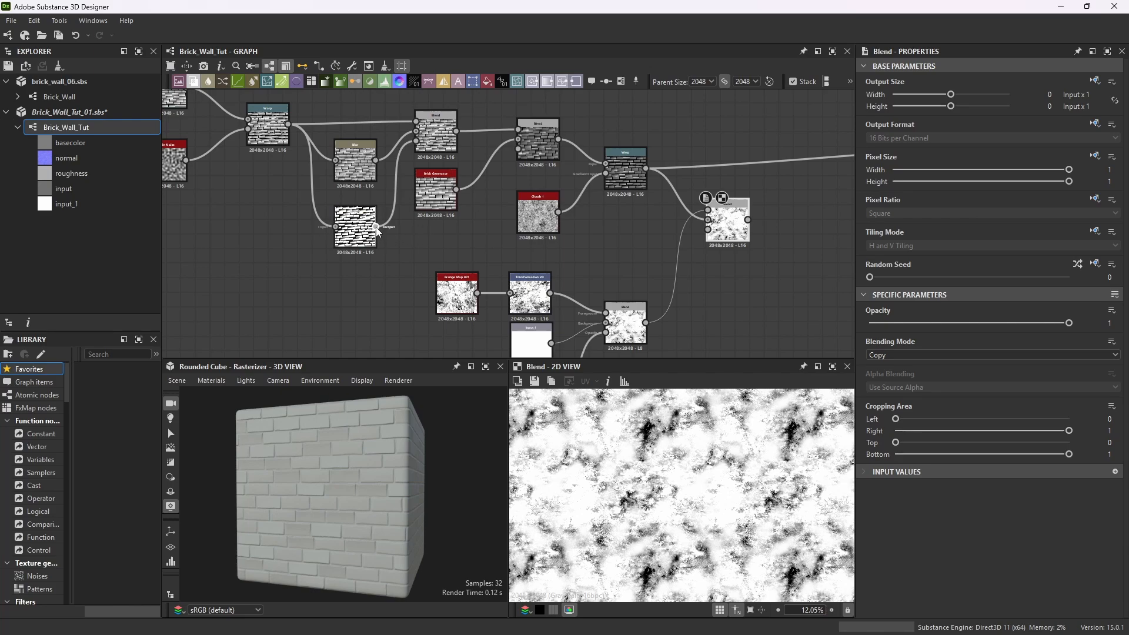
drag(376, 226, 706, 236)
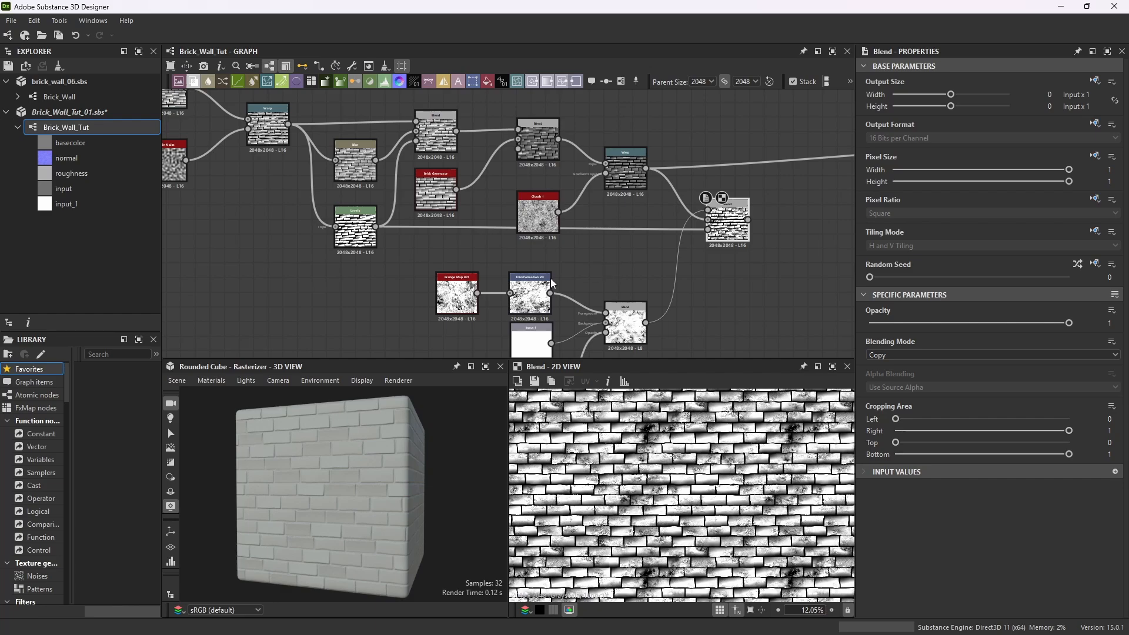
Connect the new Blend node's output into the normal node feeding the material outputs.
scroll(342, 501, up, 5)
drag(340, 498, 383, 468)
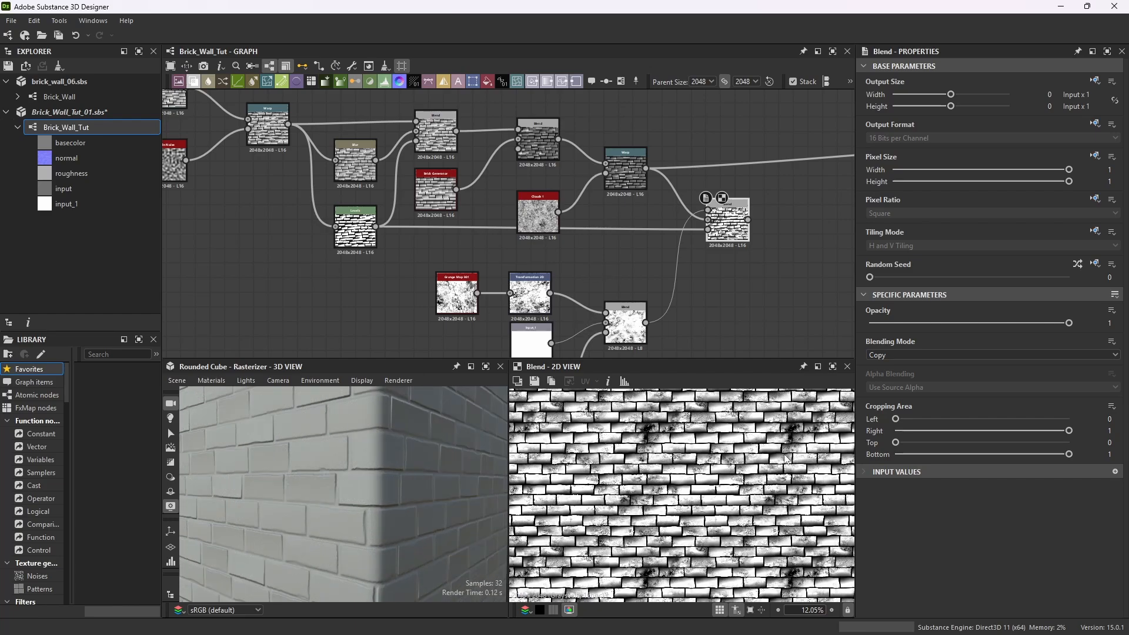
scroll(757, 476, up, 3)
scroll(757, 477, down, 3)
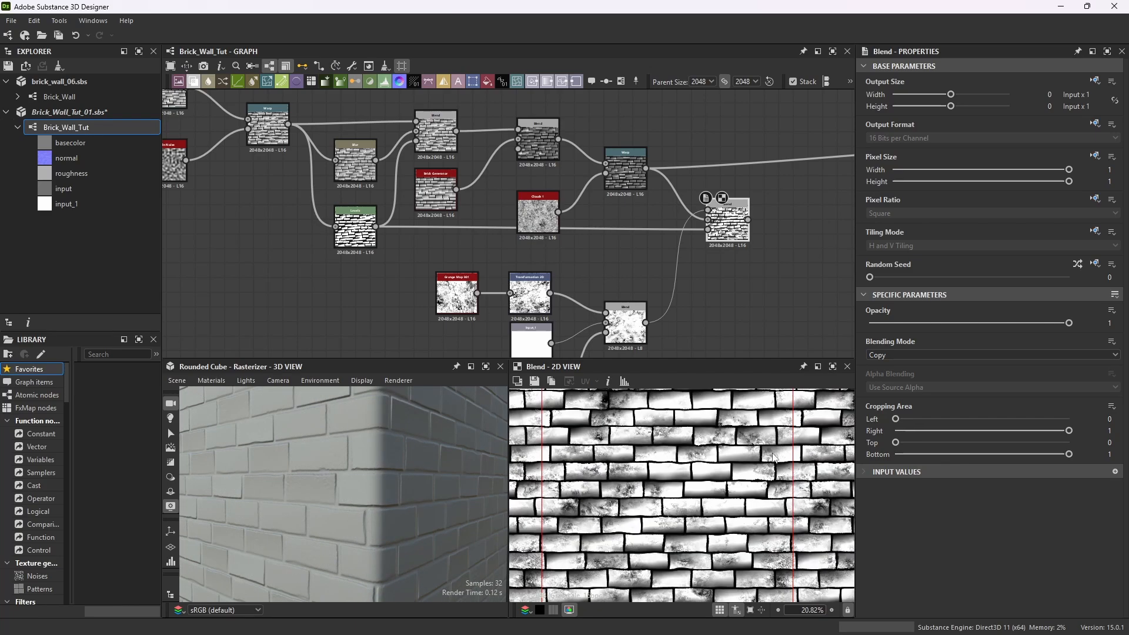
scroll(806, 207, down, 5)
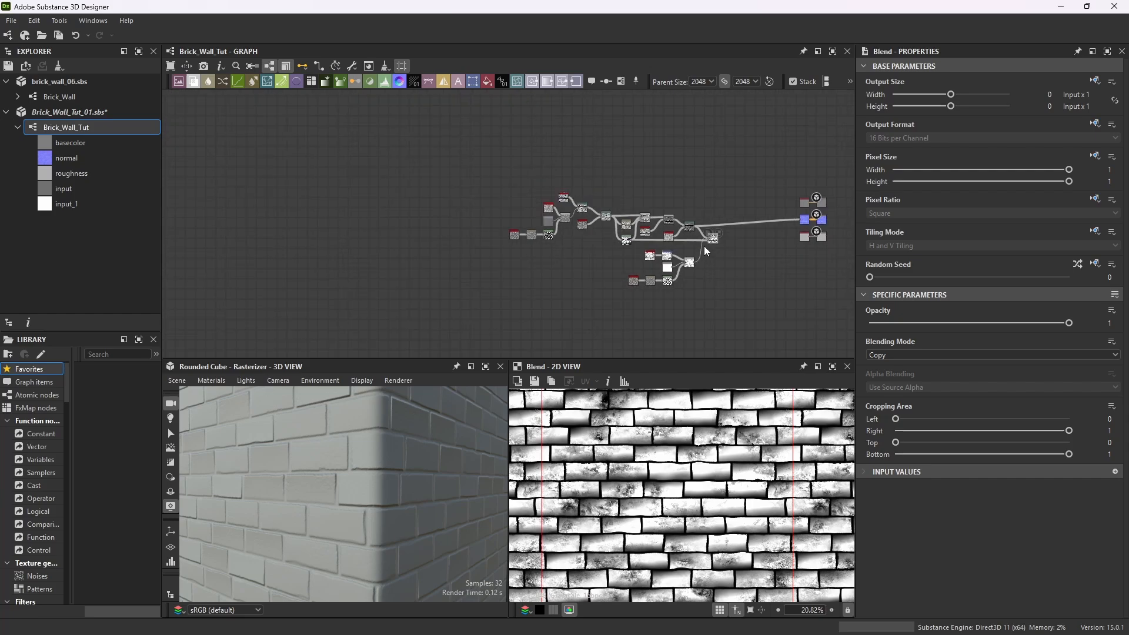
scroll(704, 245, up, 2)
scroll(689, 252, up, 3)
scroll(736, 241, down, 2)
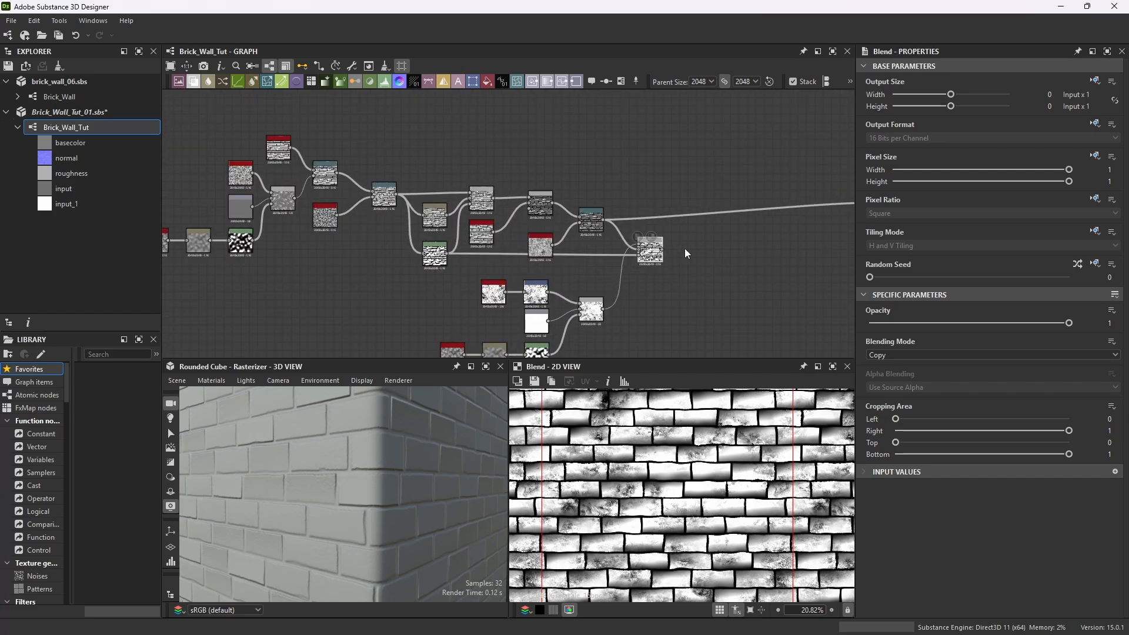
scroll(718, 234, up, 1)
drag(657, 250, 804, 219)
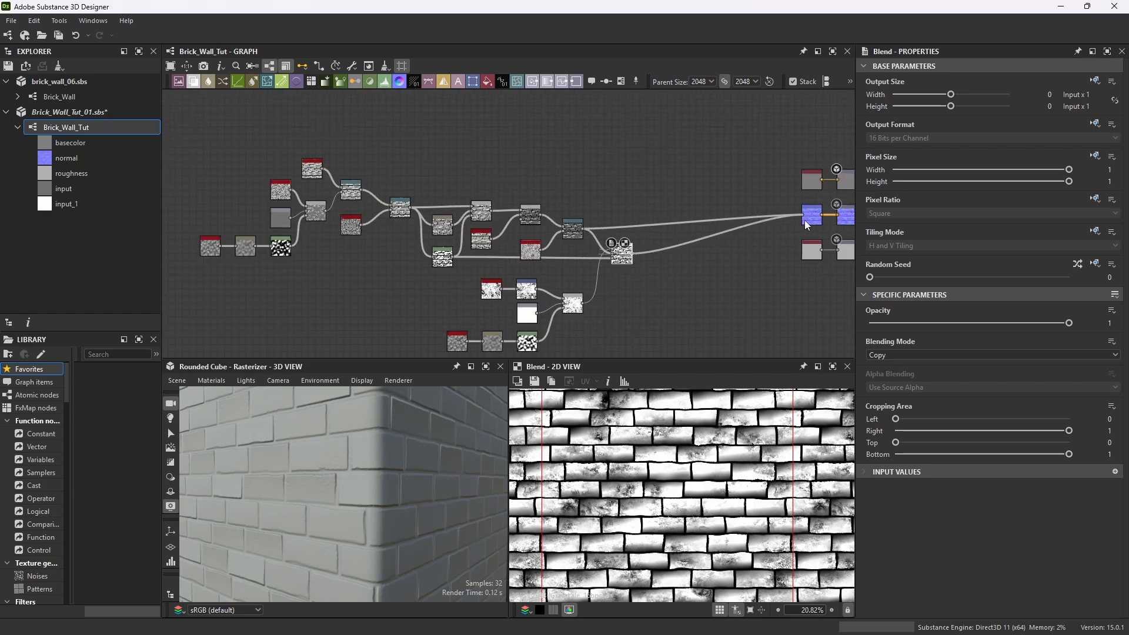
mouse_move(626, 251)
mouse_down()
mouse_move(636, 226)
mouse_move(621, 253)
mouse_up()
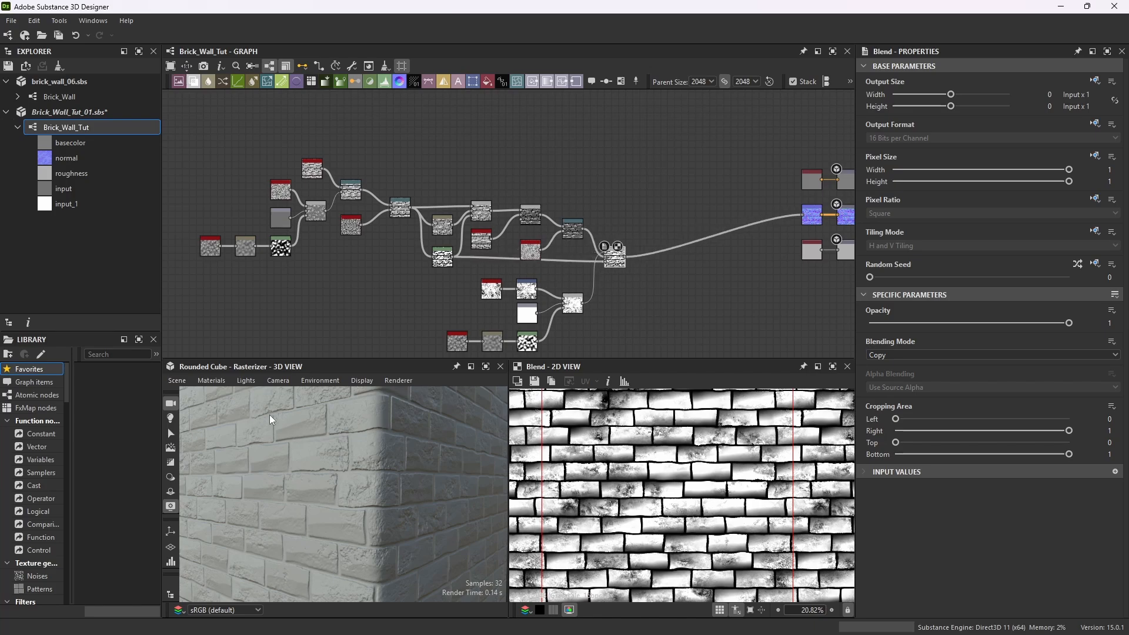
Set the new Blend node's opacity to 0.25.
click(485, 366)
scroll(569, 268, down, 5)
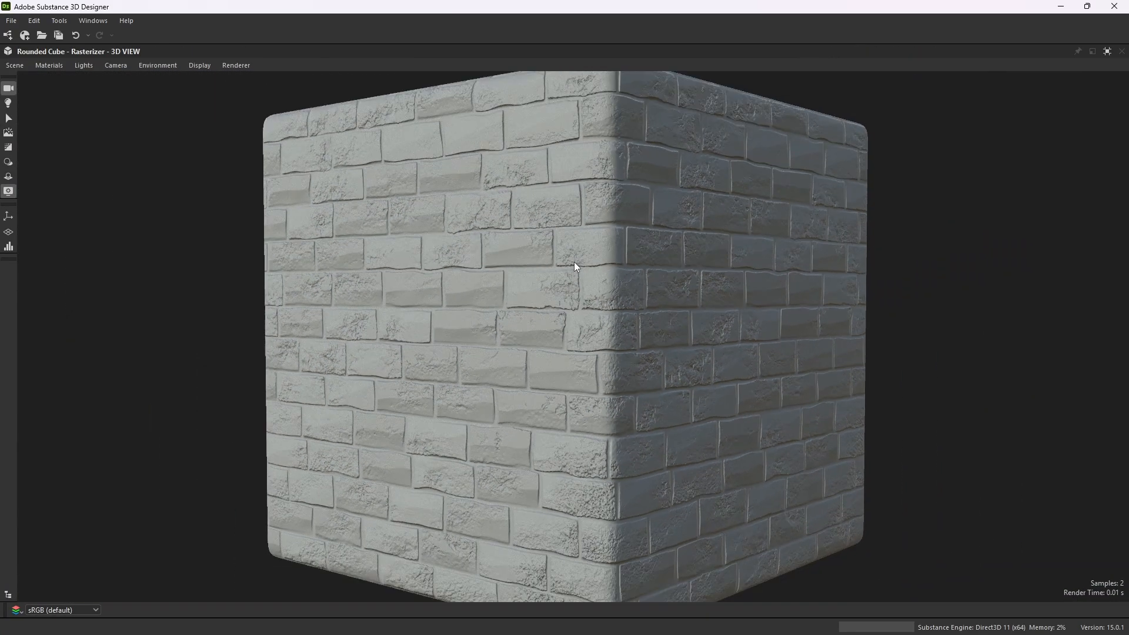
drag(574, 263, 577, 290)
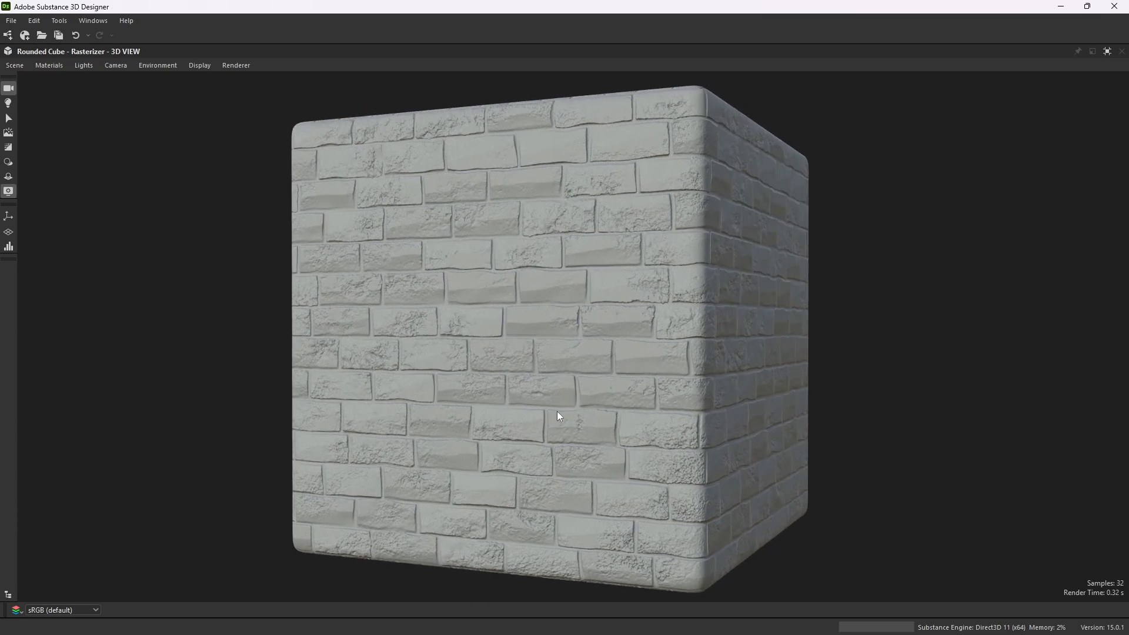
drag(541, 366, 524, 372)
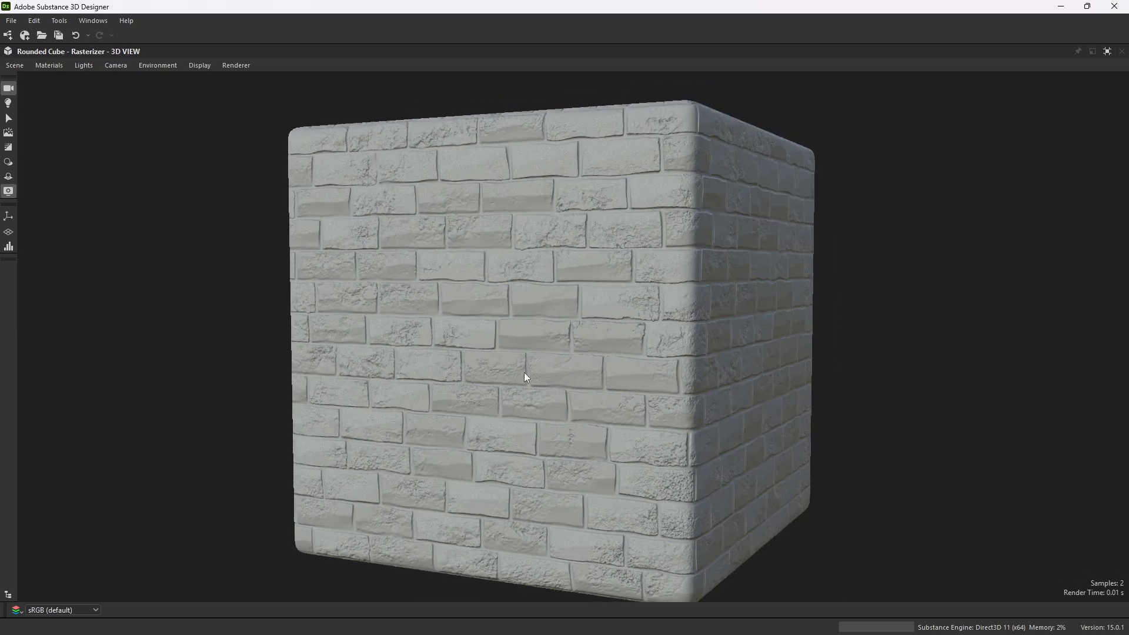
click(1106, 52)
scroll(645, 265, up, 2)
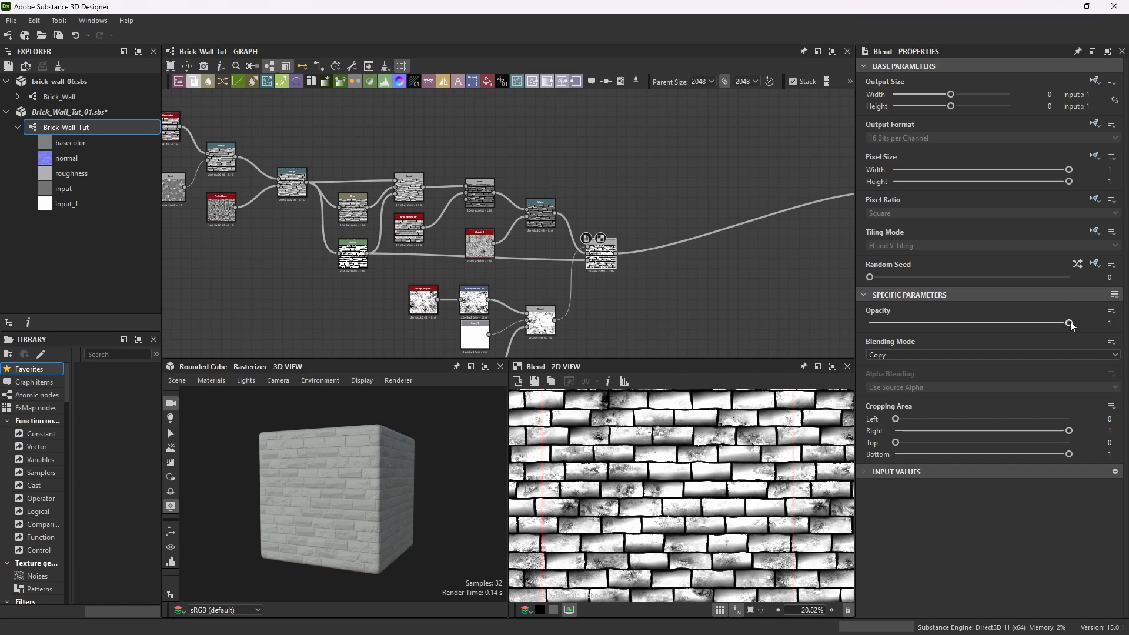
double_click(1111, 324)
key(Return)
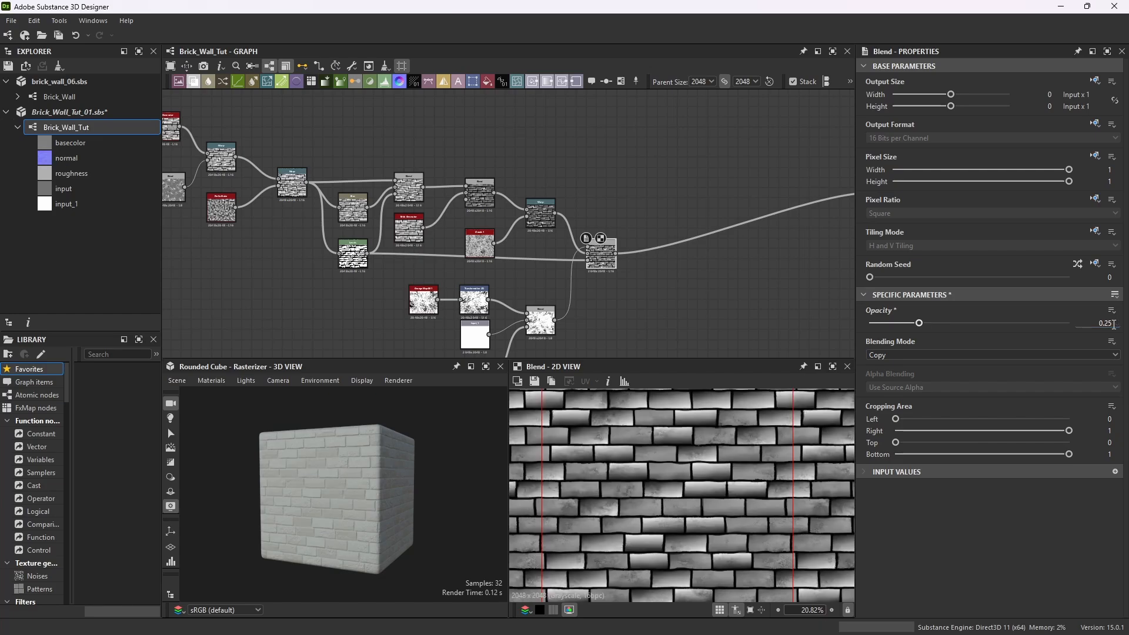
Examine the brick wall surface closely in the maximized 3D view.
click(485, 368)
drag(517, 356, 575, 356)
scroll(676, 347, up, 5)
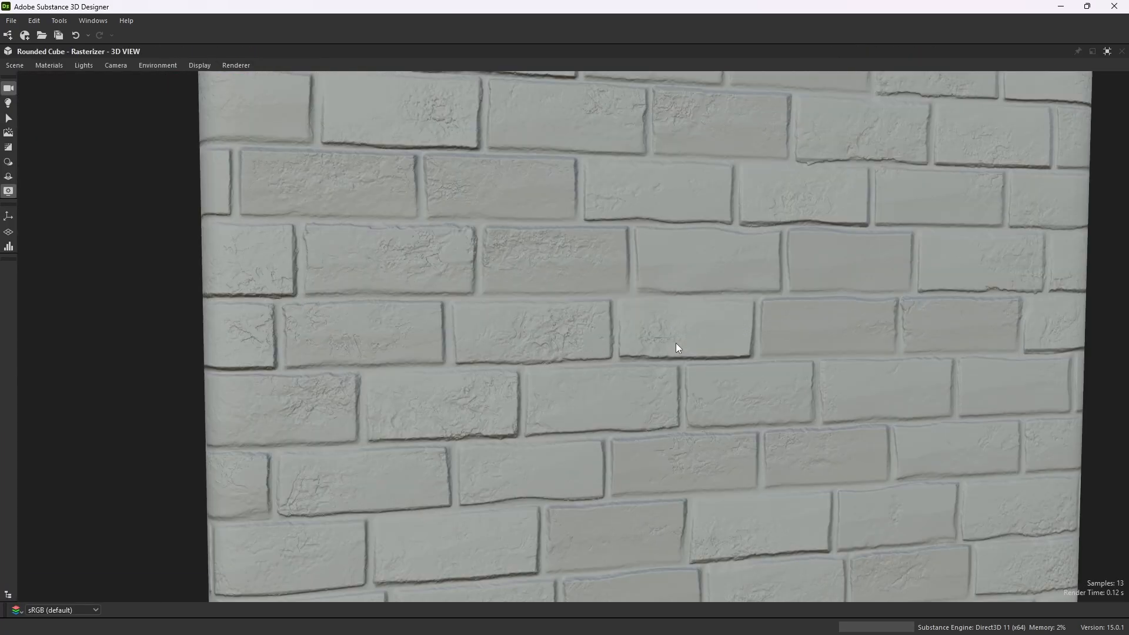
scroll(676, 347, down, 5)
drag(668, 325, 600, 320)
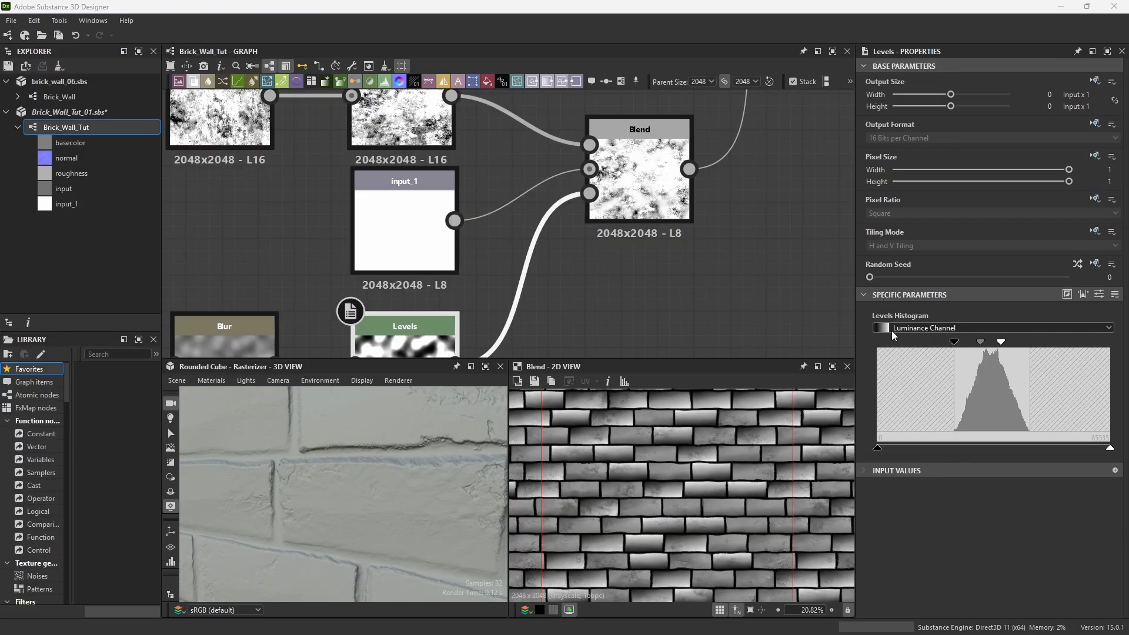
Switch the copied Levels node to its slider parameters and set Level In Low to 0.274.
middle_drag(479, 334, 558, 256)
scroll(558, 255, down, 1)
scroll(631, 241, down, 1)
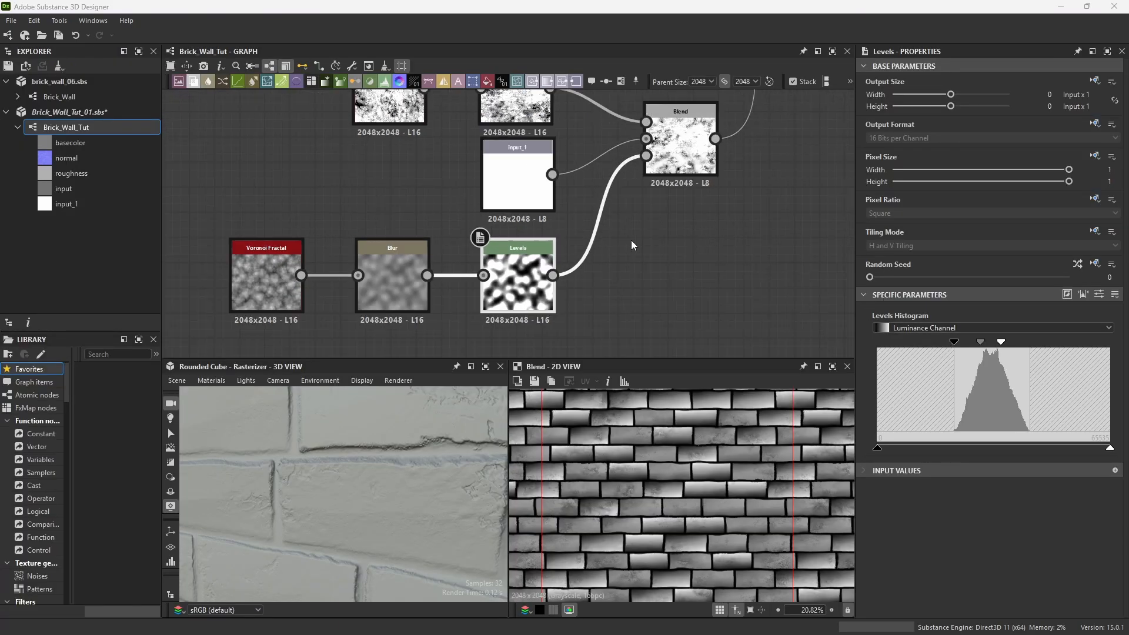
scroll(657, 224, down, 4)
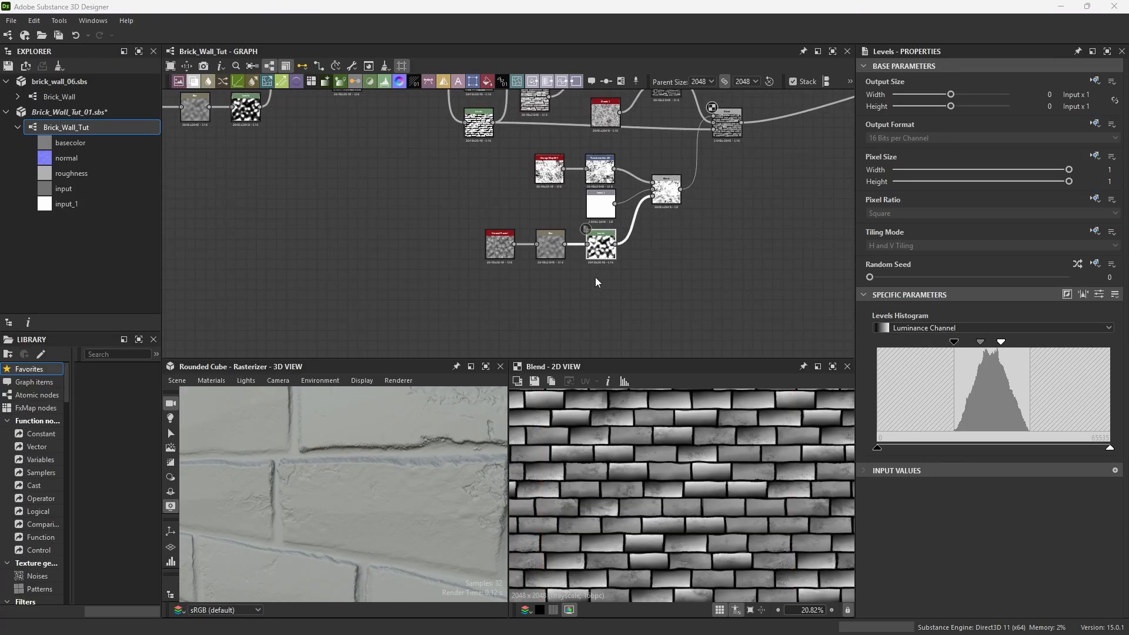
scroll(601, 238, up, 5)
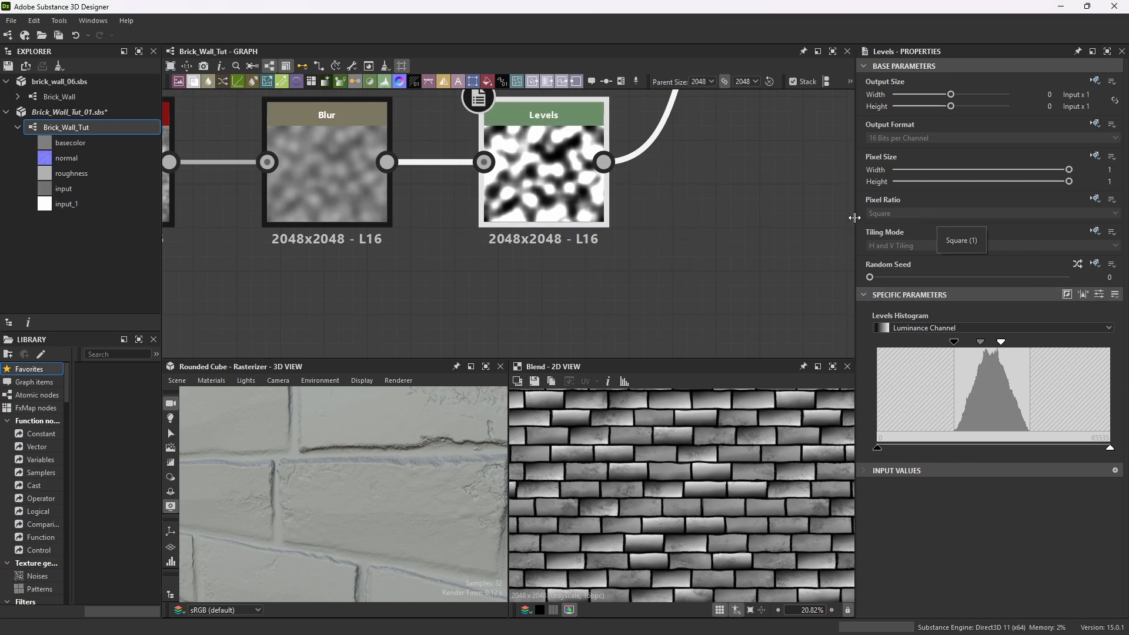
click(1099, 295)
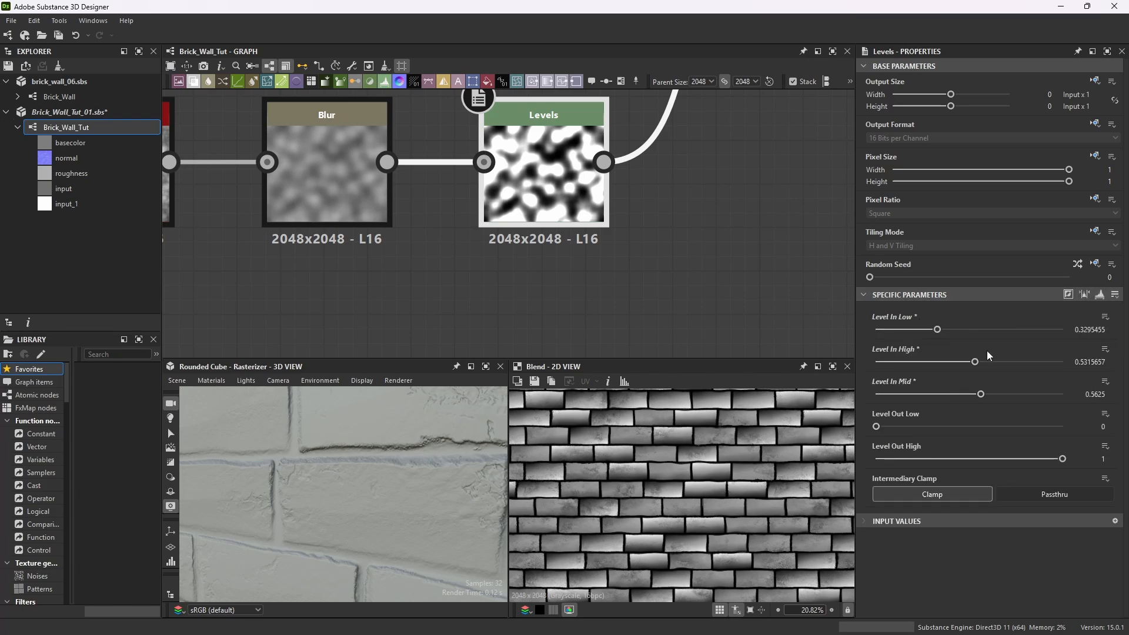
double_click(1090, 330)
text(0.274)
key(Return)
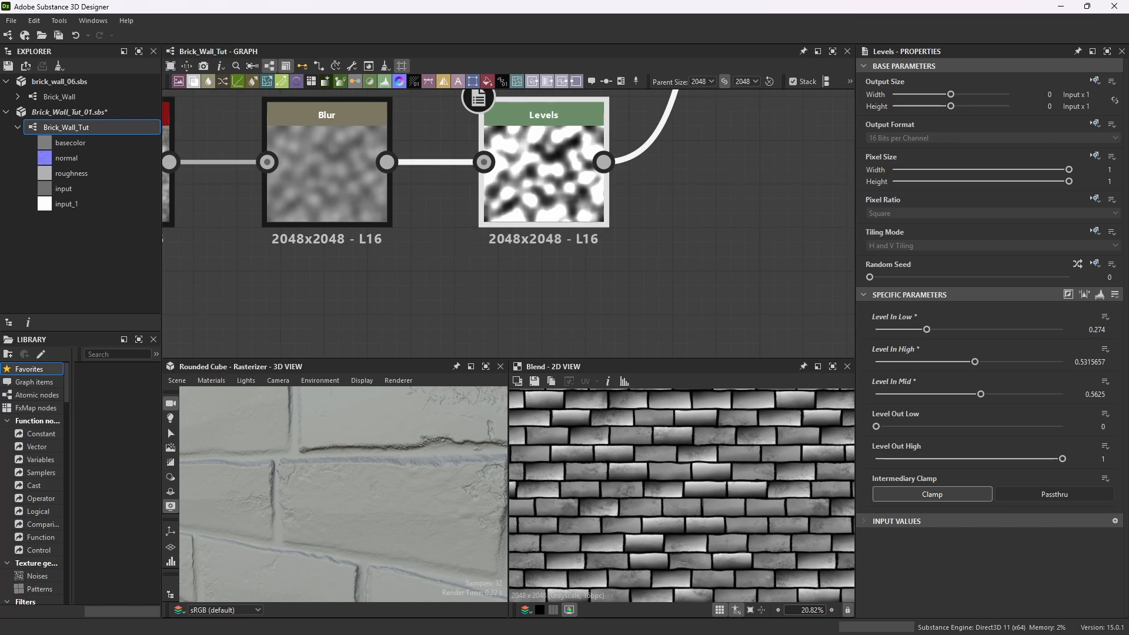
Set the copied Levels node's Level In High to 0.507 and Level In Mid to 0.653.
double_click(1097, 362)
text(0.507)
key(Return)
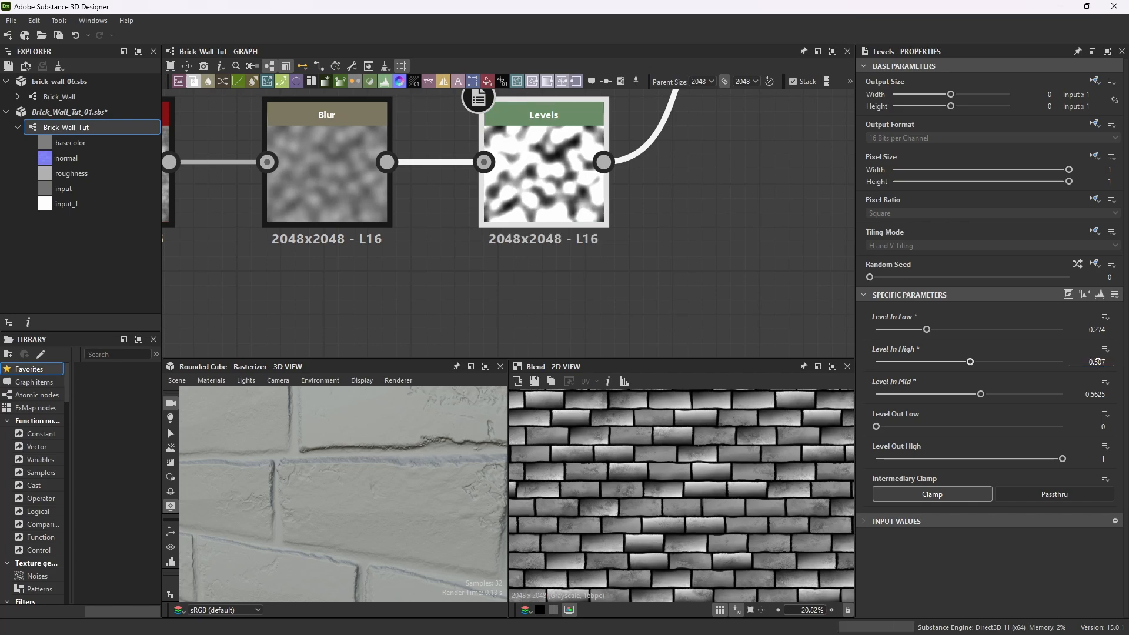
double_click(1097, 395)
text(0)
key(Return)
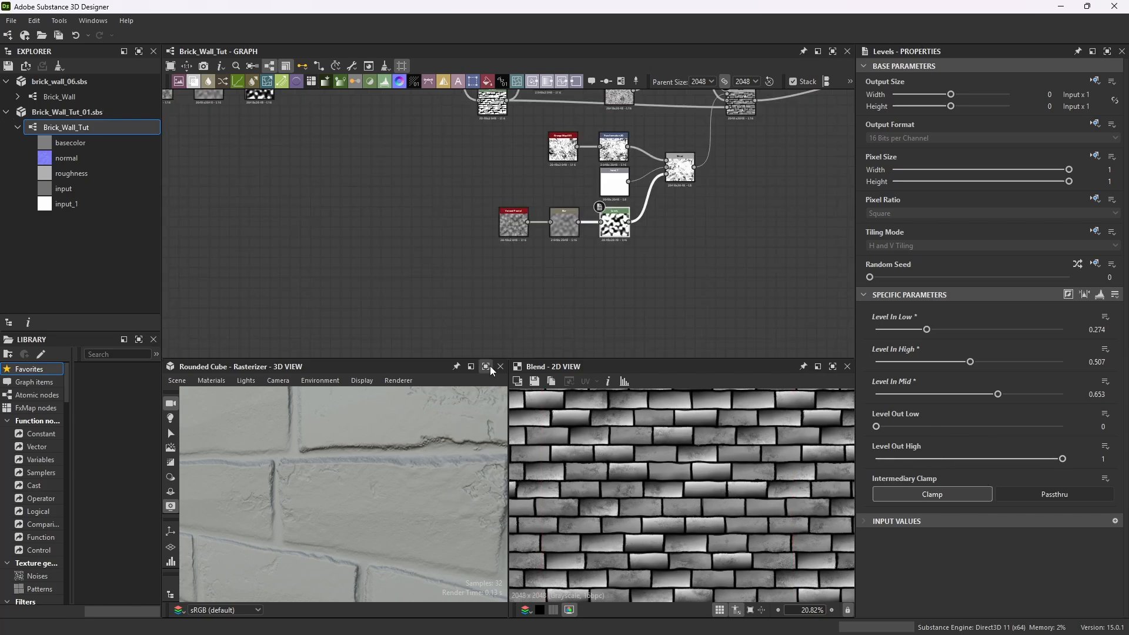
Maximize the 3D view and inspect the brick surface up close and from several angles.
click(486, 367)
scroll(611, 273, down, 8)
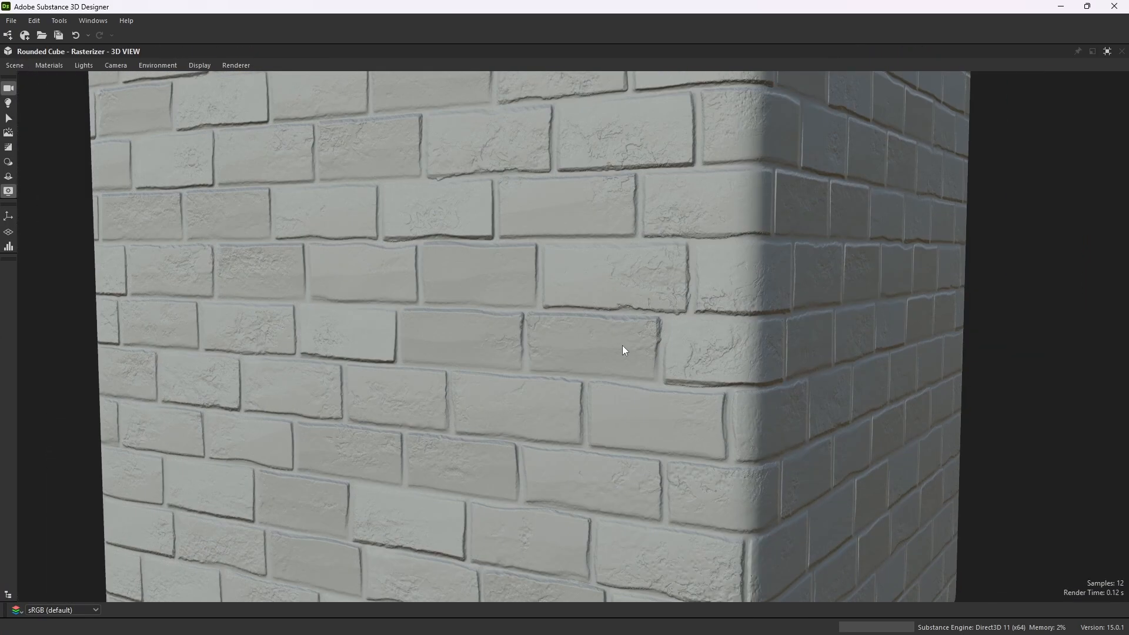
drag(622, 345, 665, 408)
scroll(595, 341, down, 2)
scroll(571, 319, up, 3)
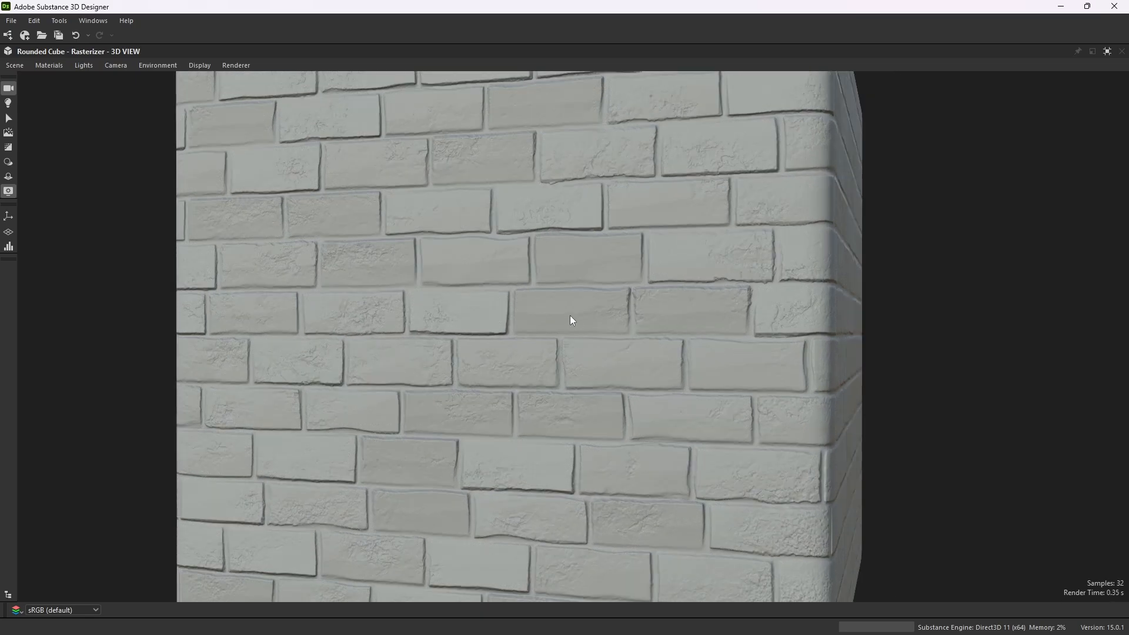
scroll(708, 442, up, 4)
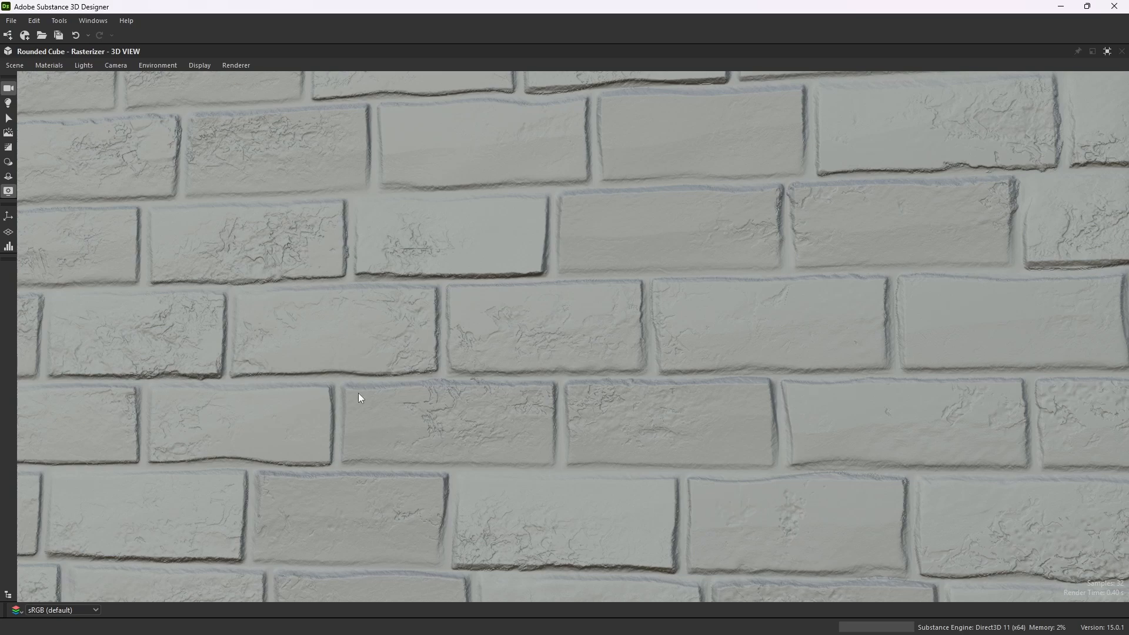
scroll(613, 352, down, 6)
drag(622, 379, 939, 386)
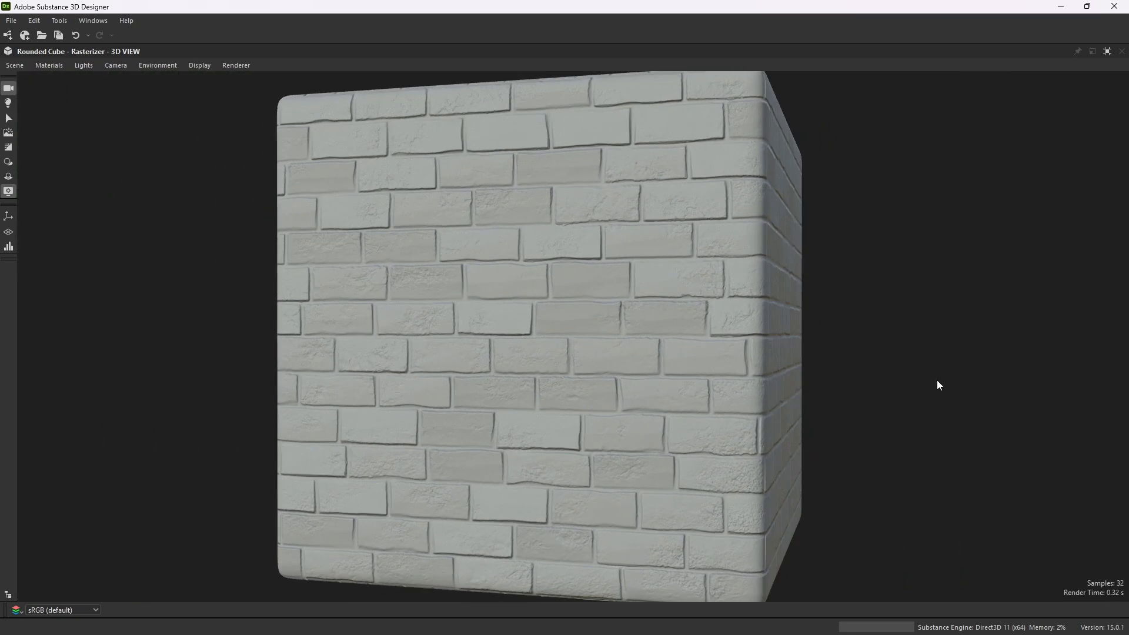
click(1107, 51)
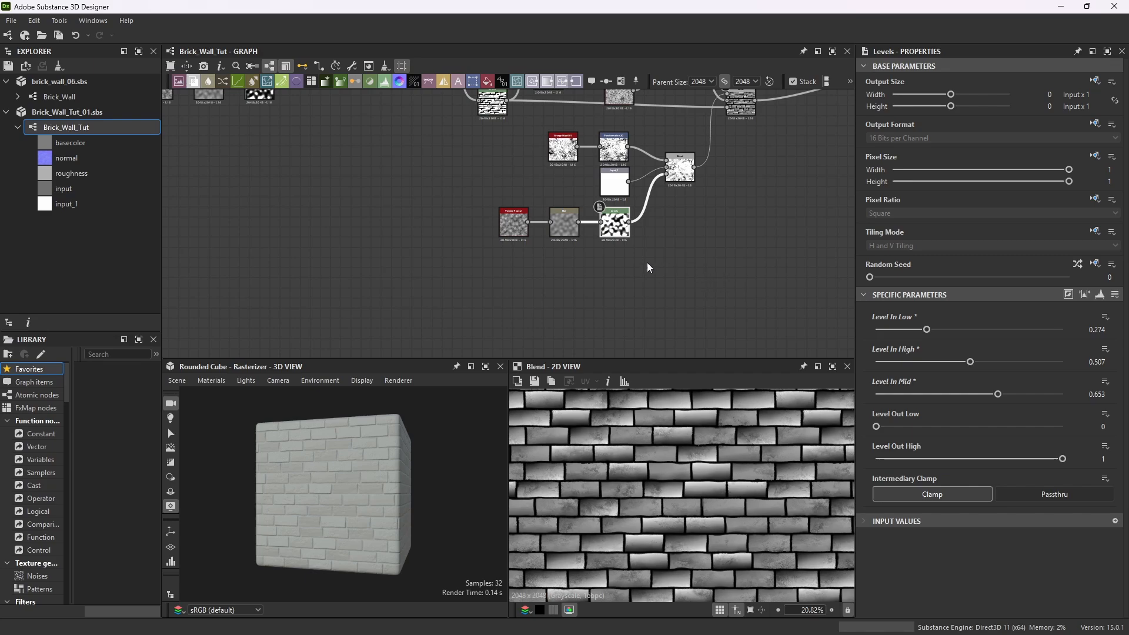
Select the copied Levels node, switch it back to slider parameters and set Level In Low to 0.318.
scroll(647, 262, down, 3)
scroll(486, 174, up, 10)
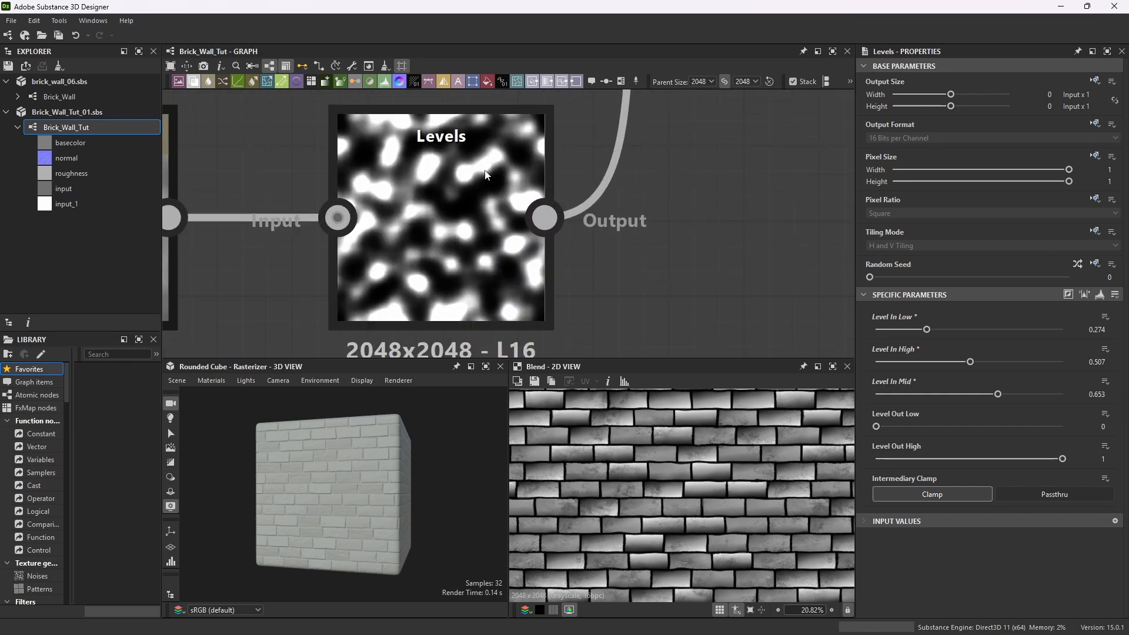
click(499, 152)
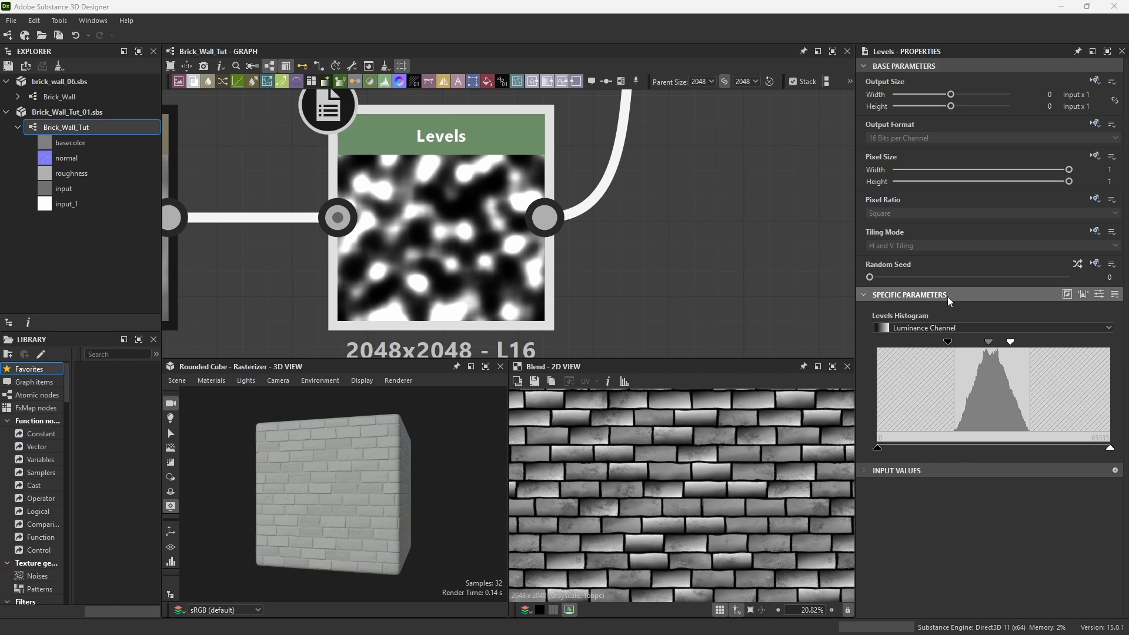
click(1100, 294)
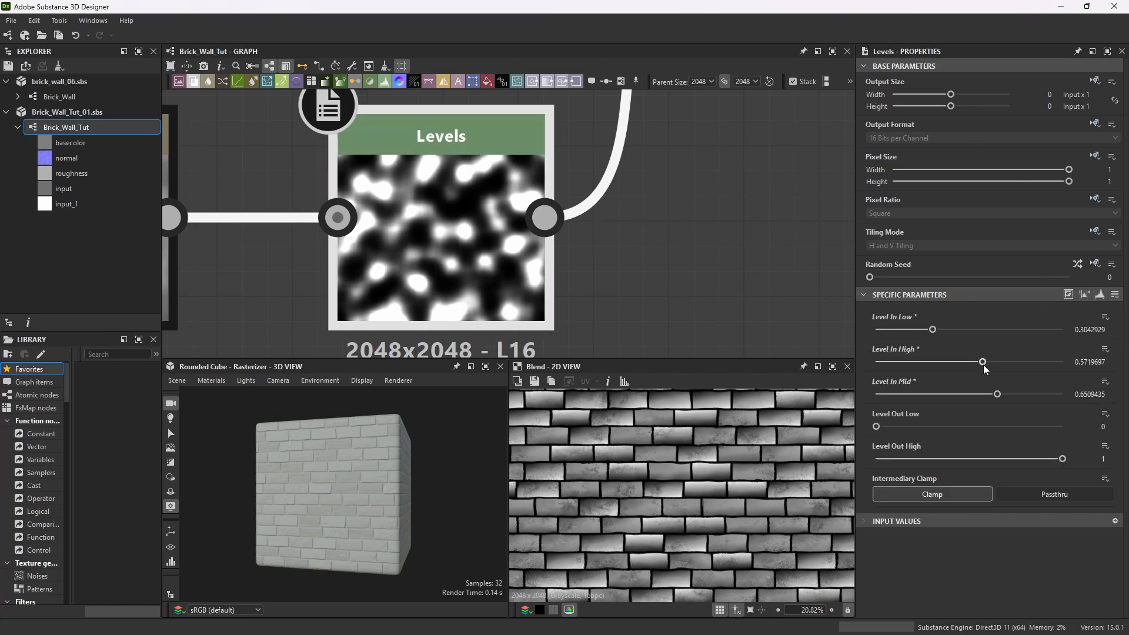
double_click(1076, 328)
text(0.318)
key(Return)
Set the Levels node's Level In High to 0.507 and Level In Mid to 0.653.
double_click(1101, 361)
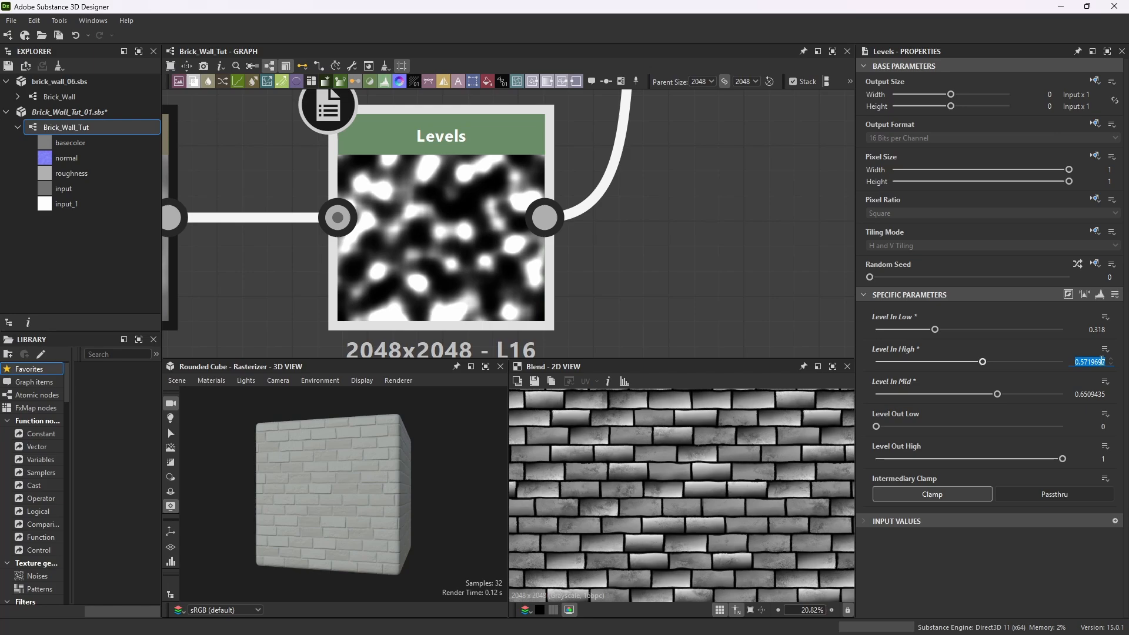
text(0.50)
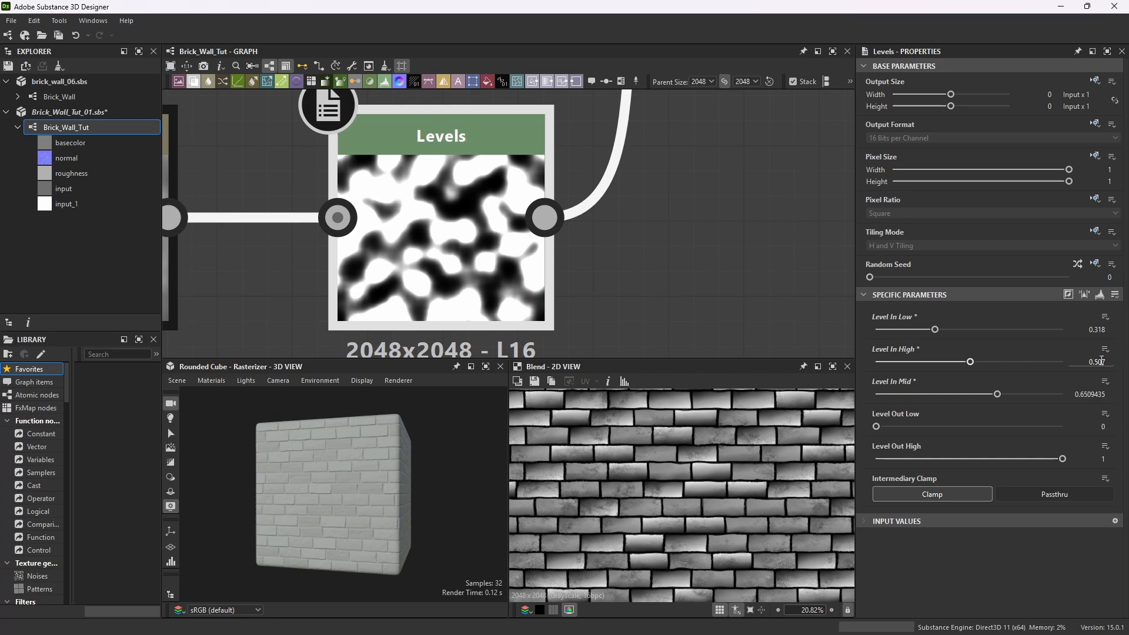
key(Return)
click(1096, 395)
text(0.)
text(3)
key(Return)
Inspect the updated brick cube in the maximized 3D view, orbiting and zooming around its corner.
scroll(561, 229, down, 10)
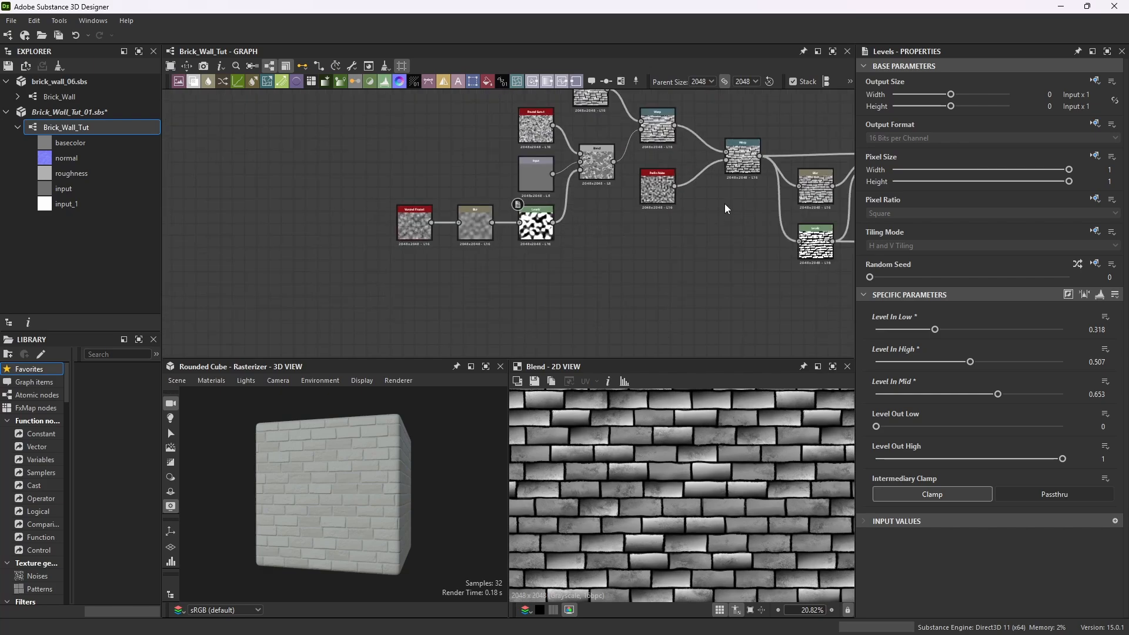
scroll(612, 224, down, 3)
click(484, 370)
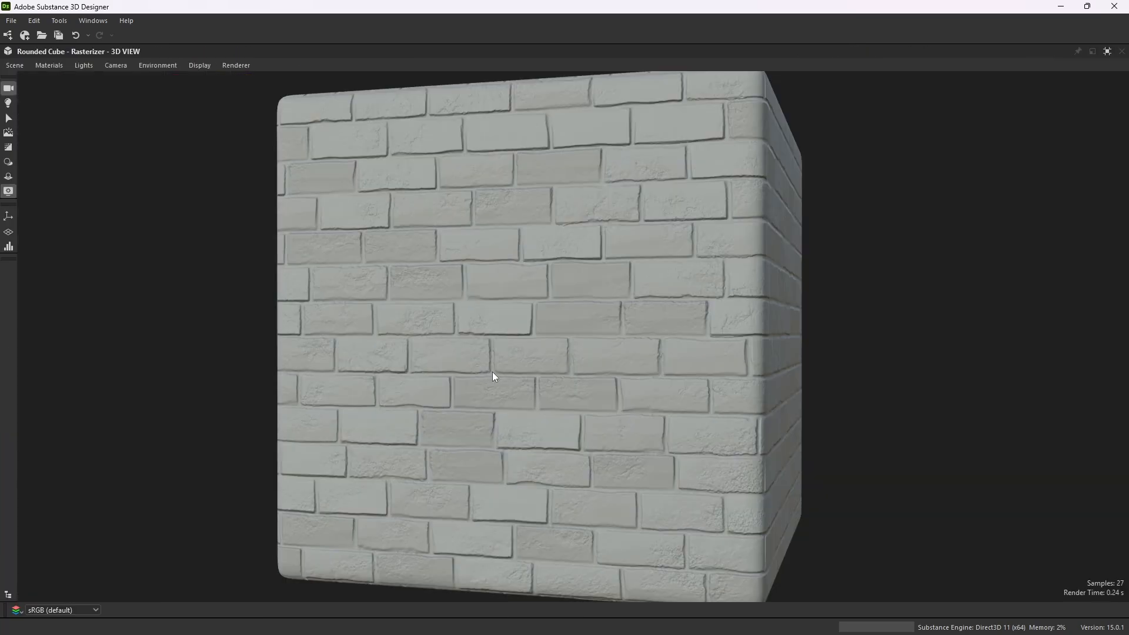
drag(492, 374, 574, 395)
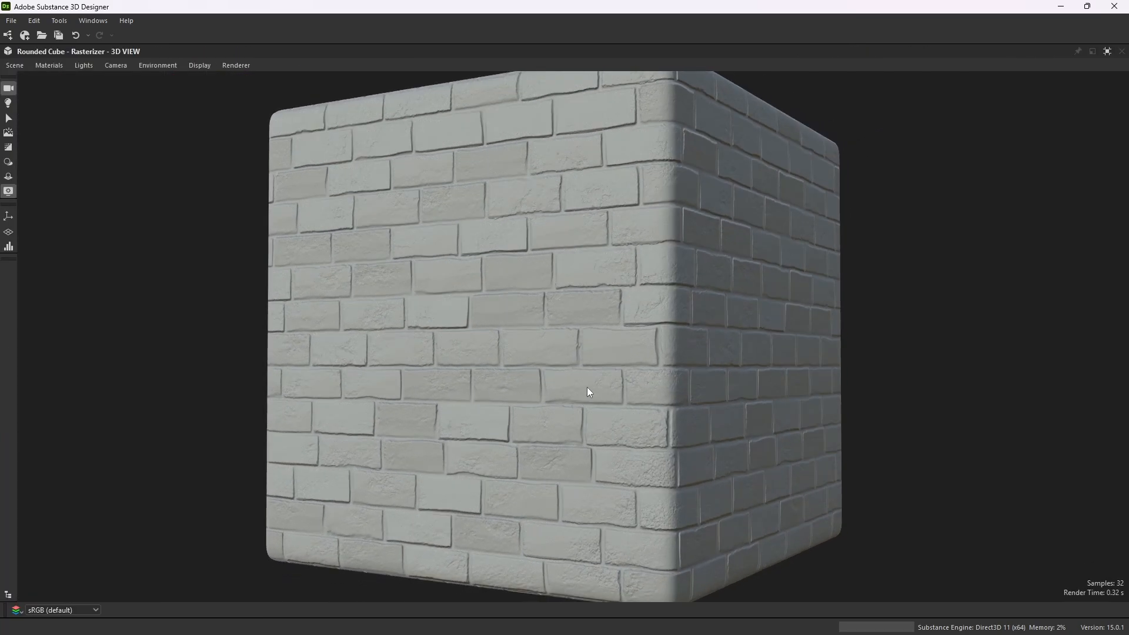
drag(690, 307, 643, 398)
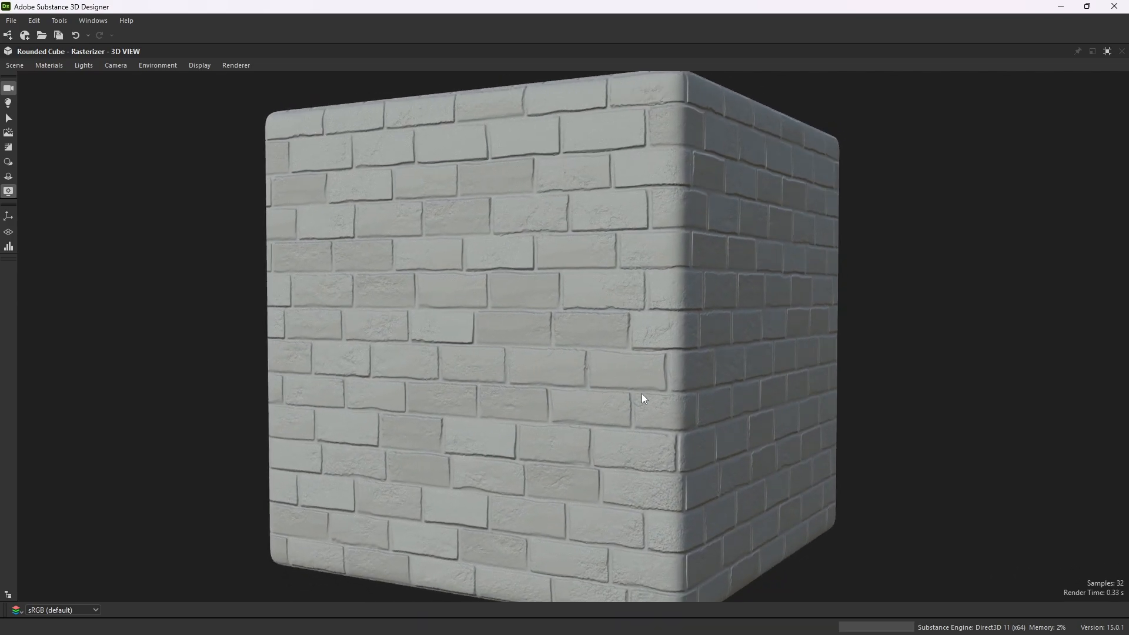
scroll(530, 481, up, 3)
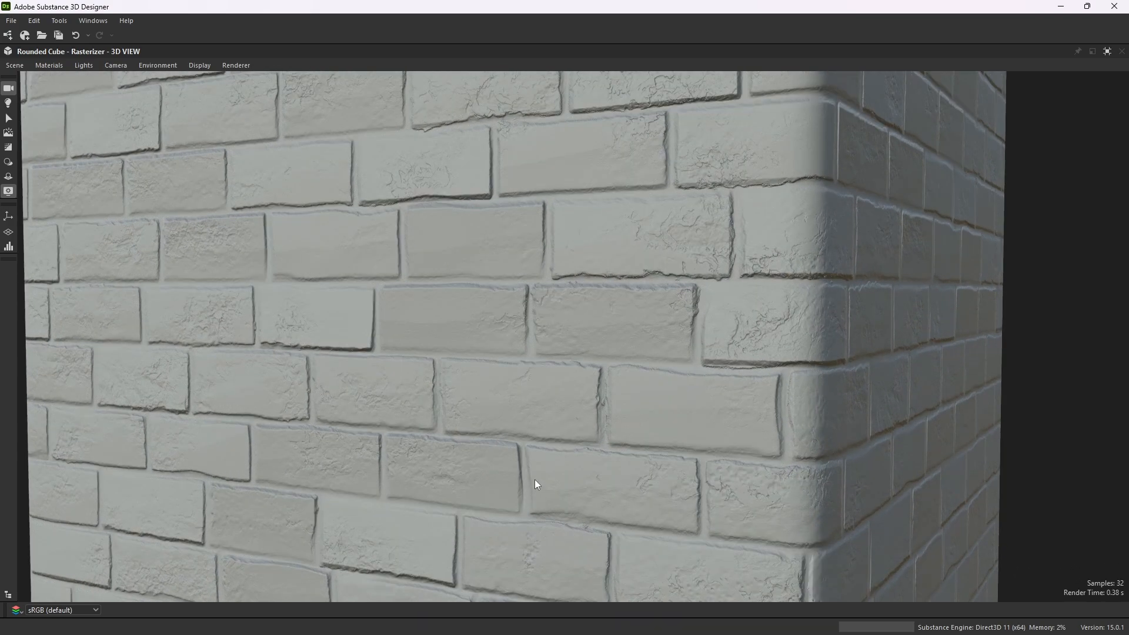
scroll(713, 374, down, 5)
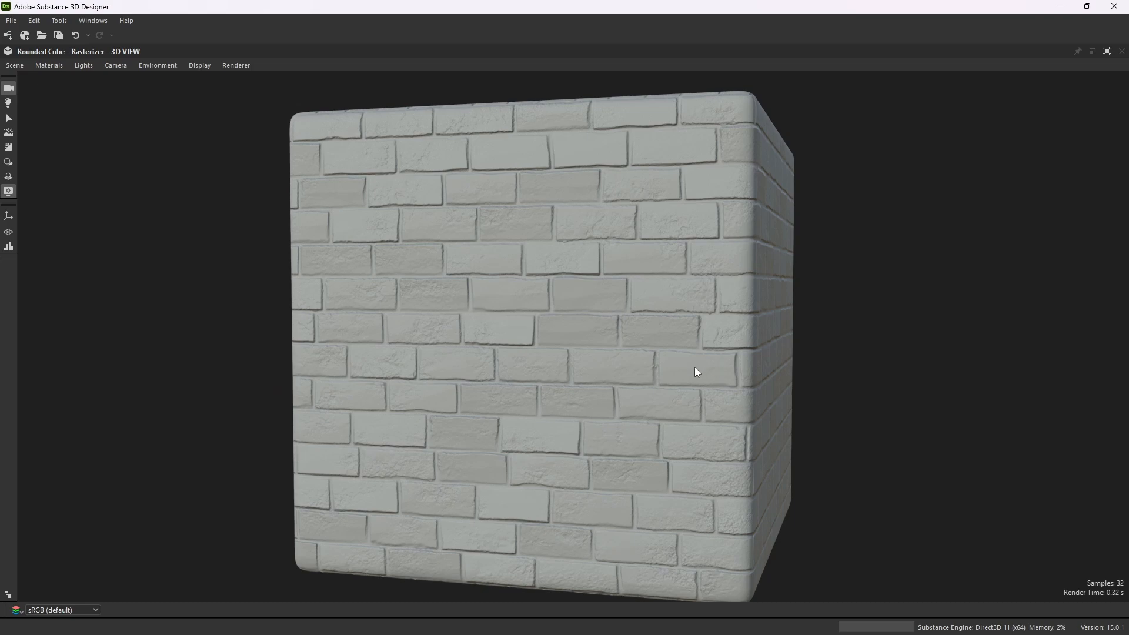
drag(696, 372, 688, 373)
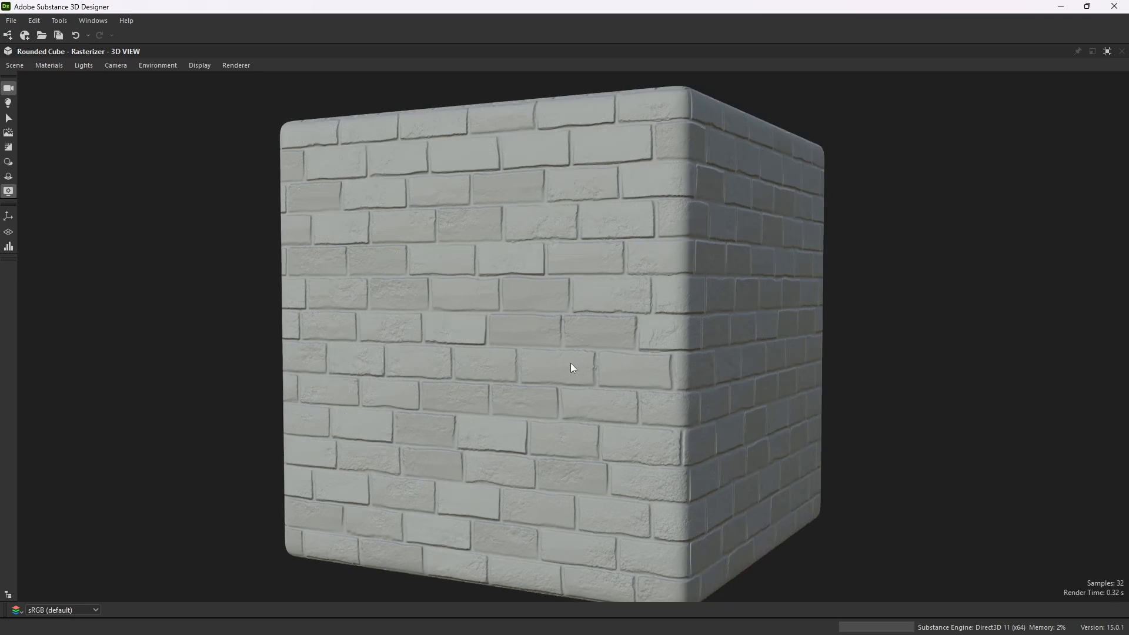
drag(572, 368, 665, 355)
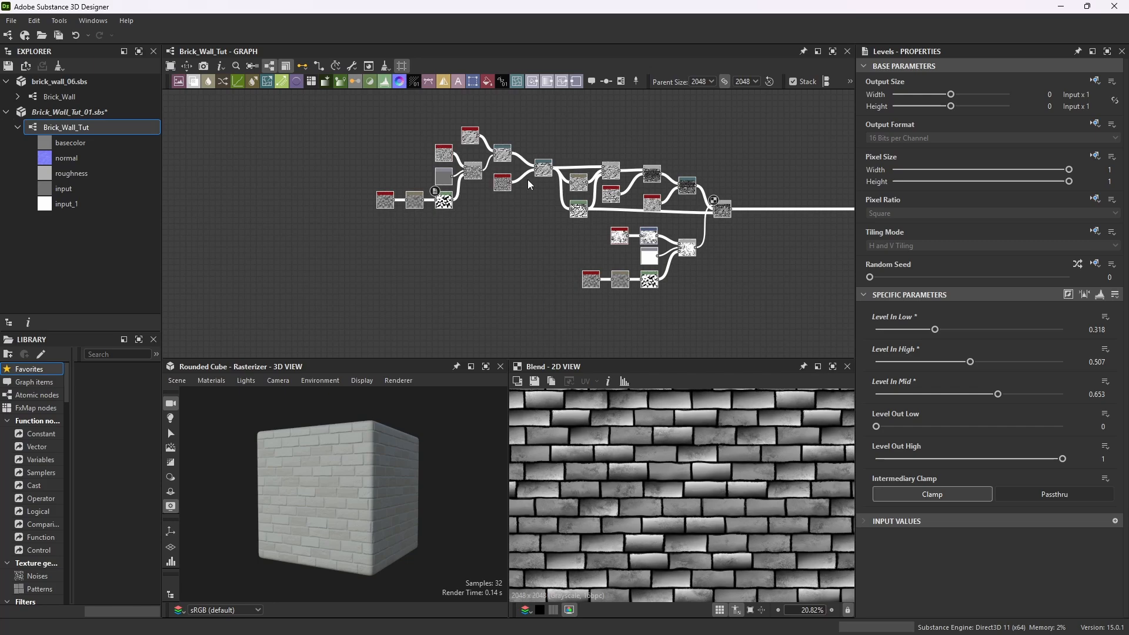
click(485, 369)
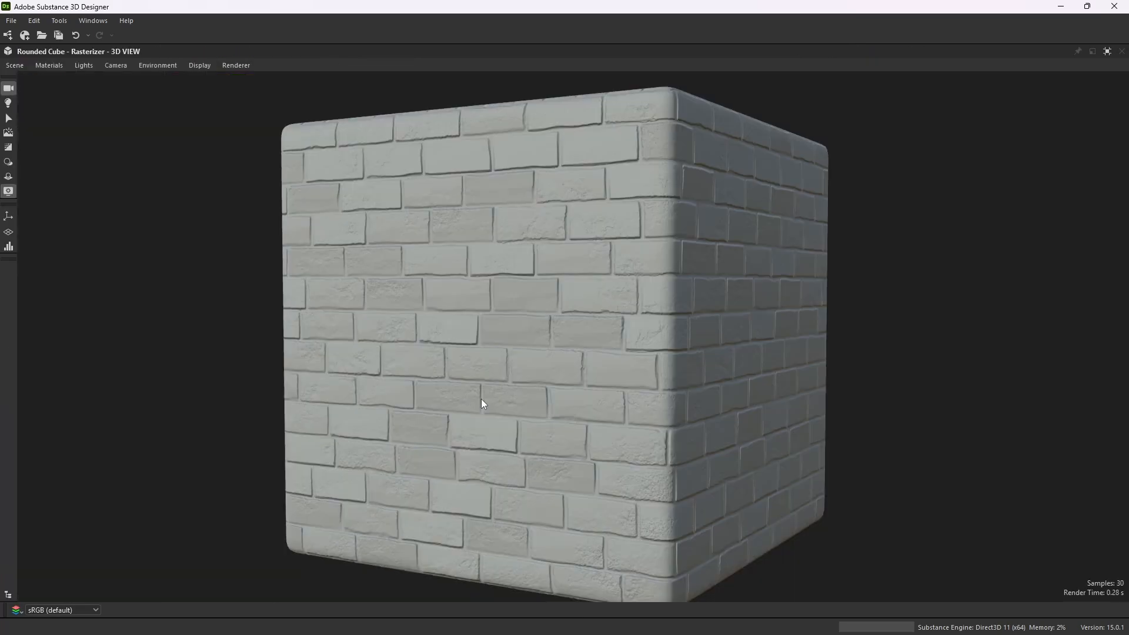
scroll(531, 338, up, 4)
drag(531, 338, 566, 280)
scroll(485, 334, down, 4)
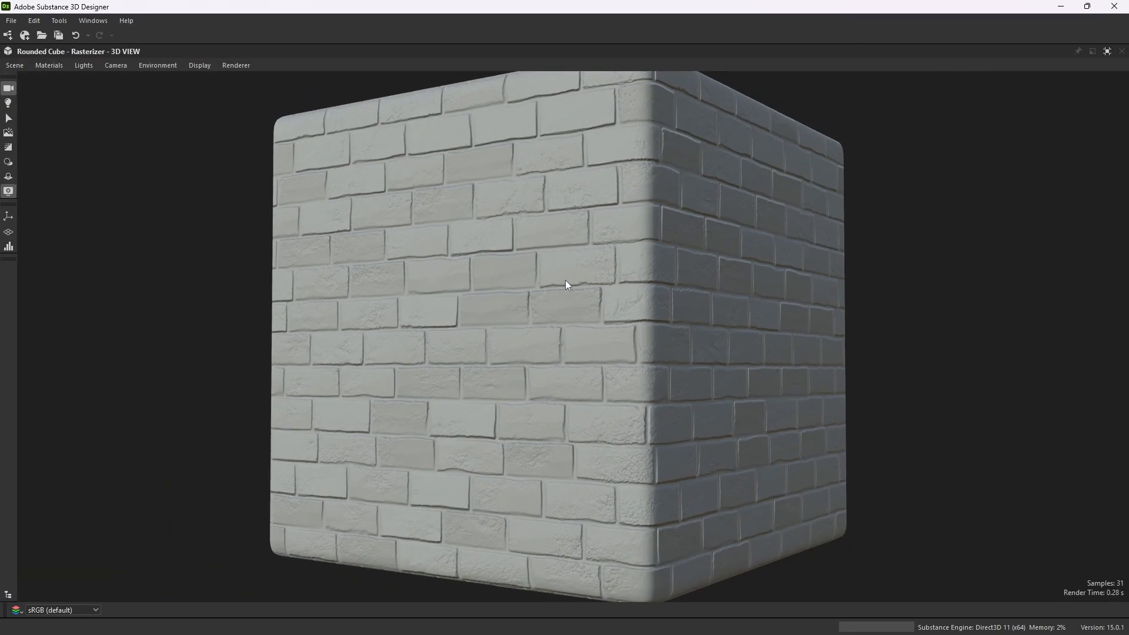
click(1107, 51)
scroll(602, 203, down, 4)
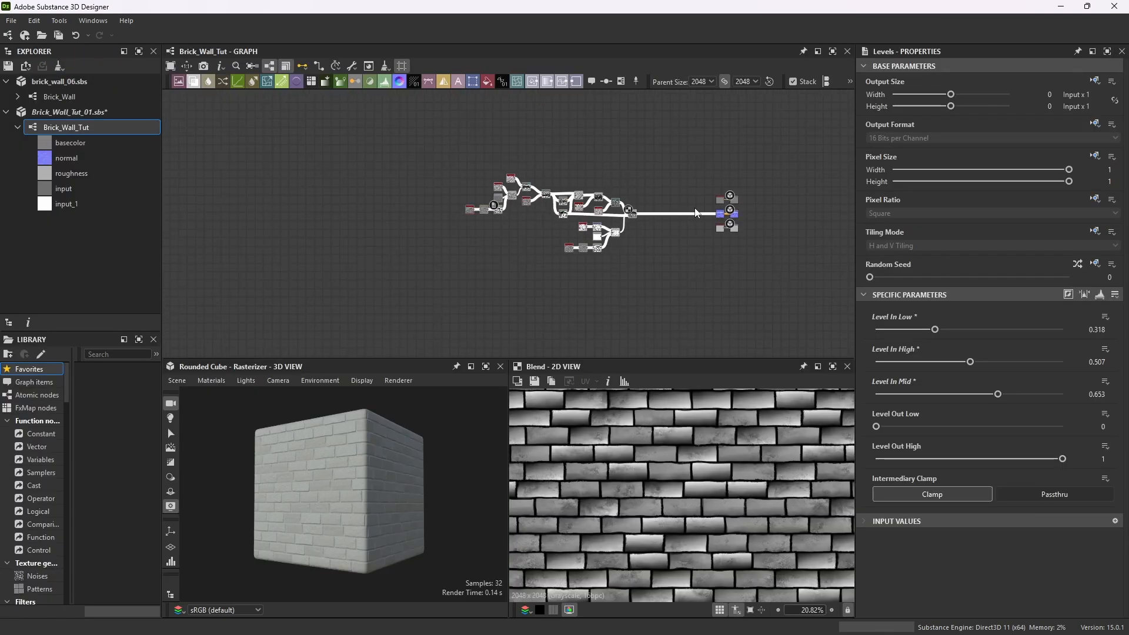
Add a BnW Spots 1 noise node to the graph to the right of the brick Blend node.
scroll(676, 212, up, 9)
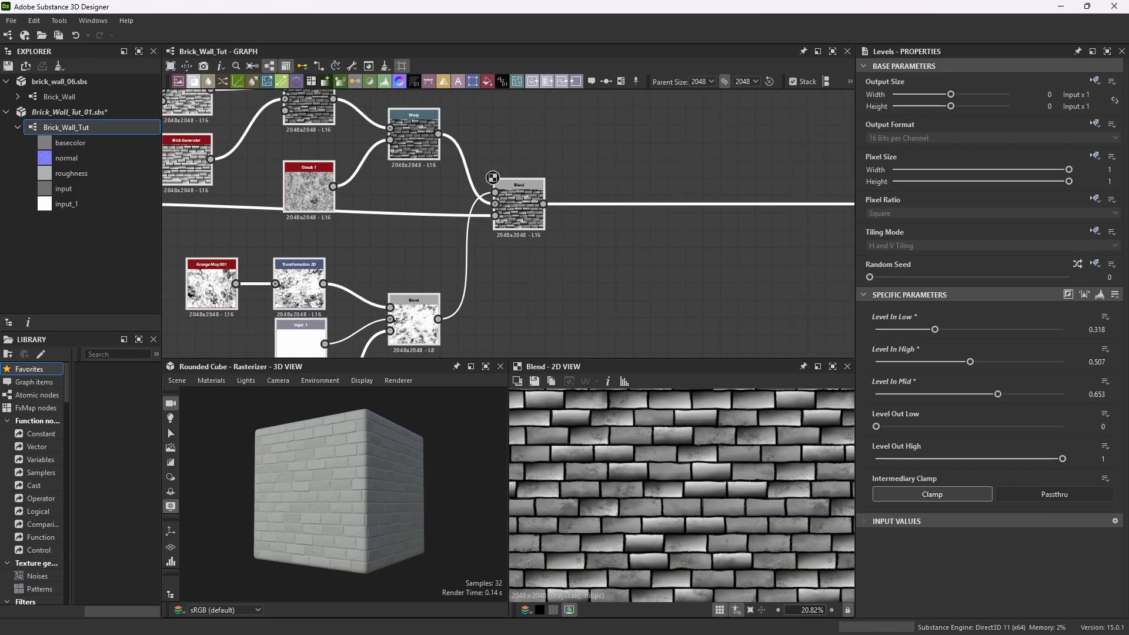
scroll(345, 481, up, 10)
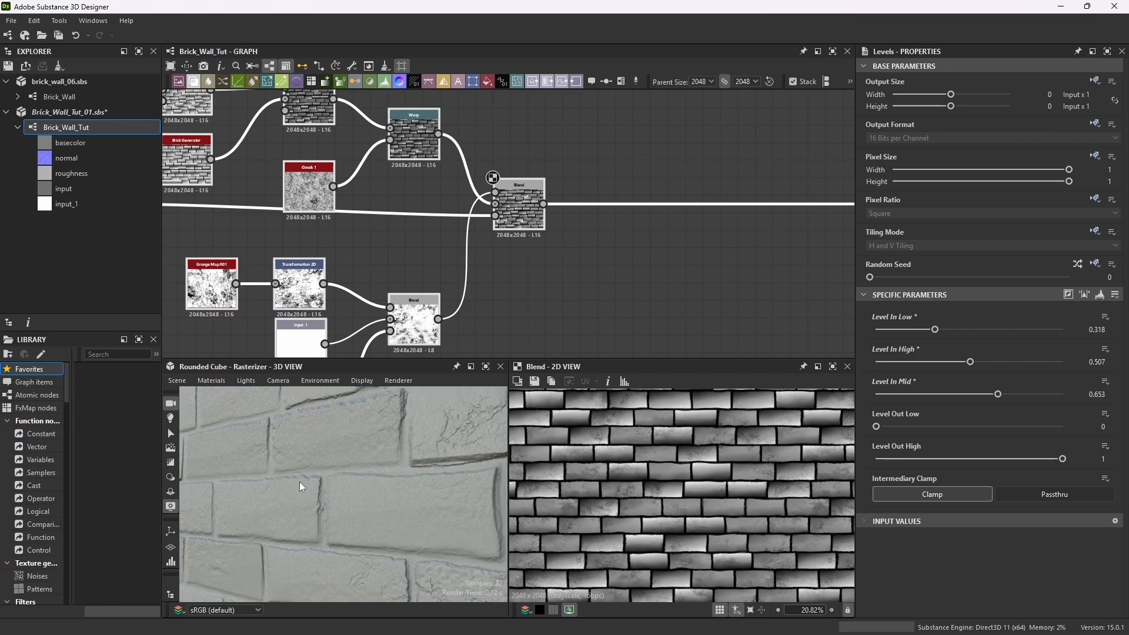
scroll(298, 482, down, 10)
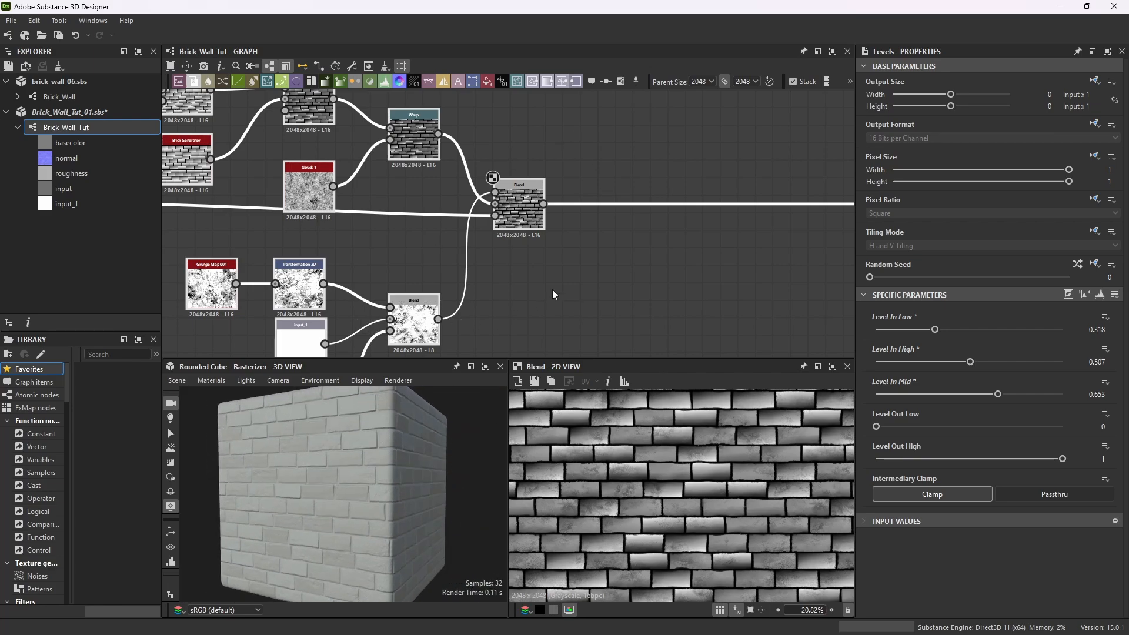
click(774, 270)
key(space)
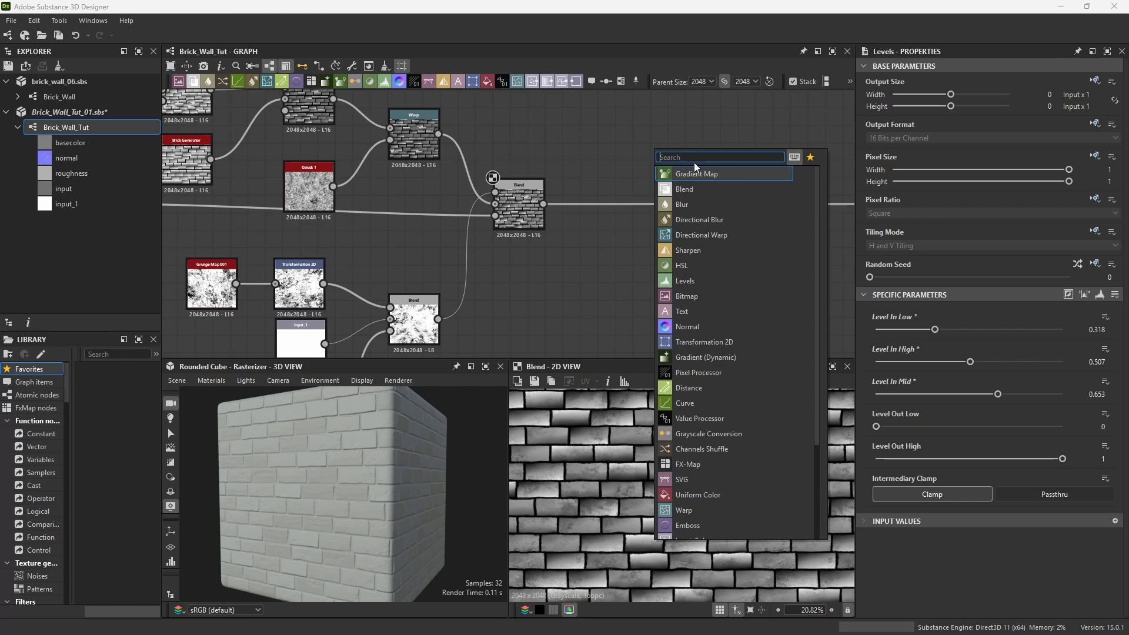
text(bnw)
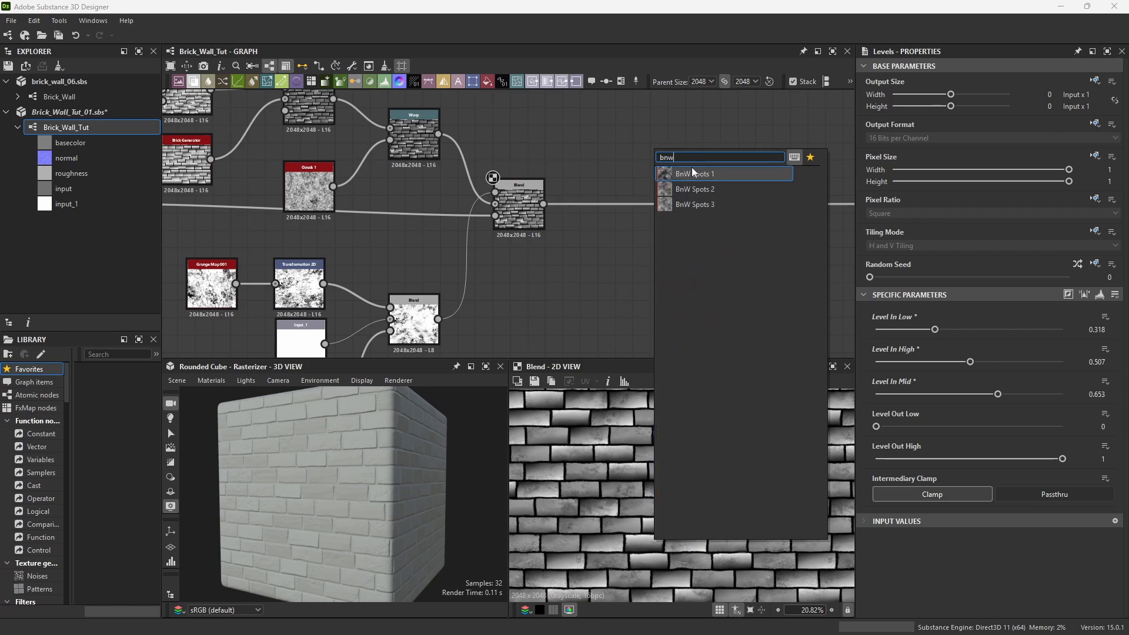
key(Escape)
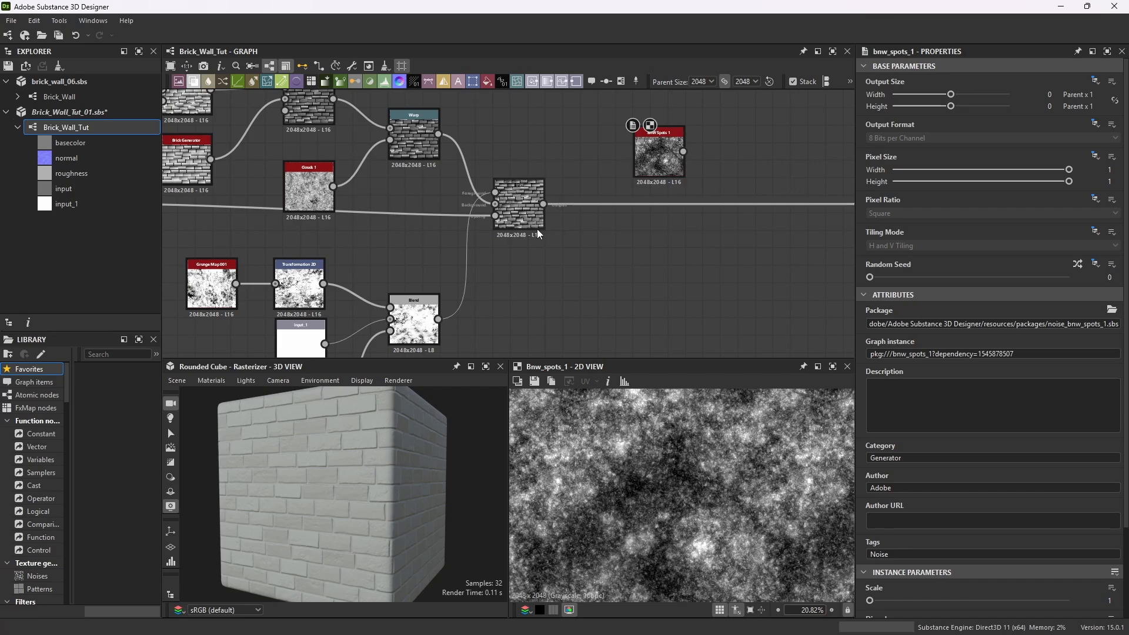
drag(658, 152, 606, 152)
Add an Invert Grayscale node and connect the BnW Spots 1 output into it.
key(space)
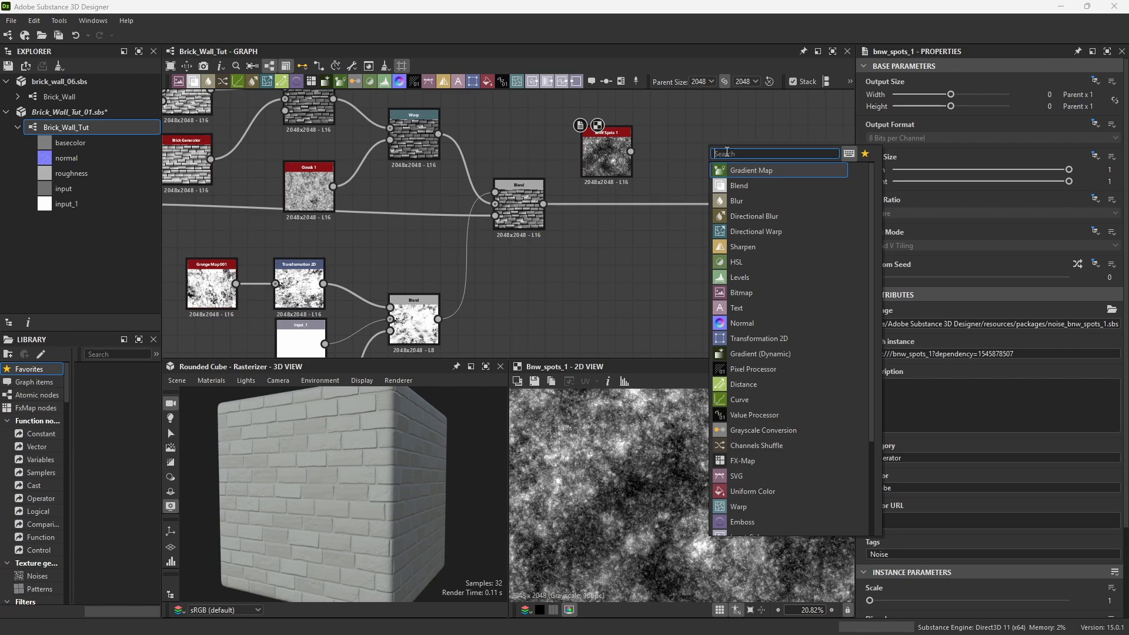
text(invert)
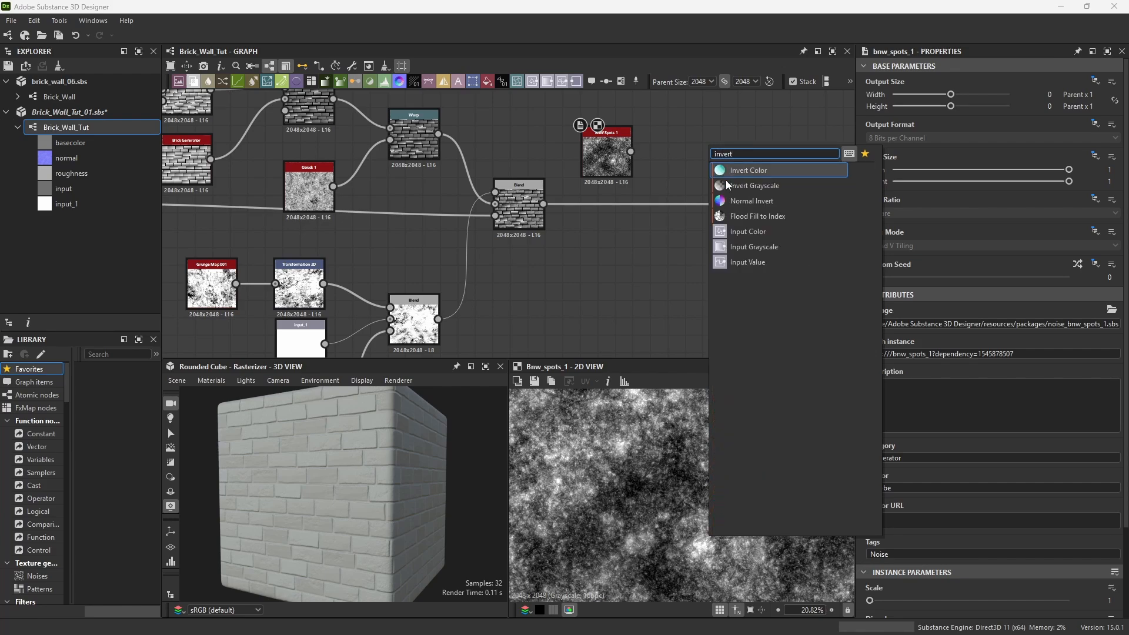
click(757, 186)
drag(630, 152, 688, 152)
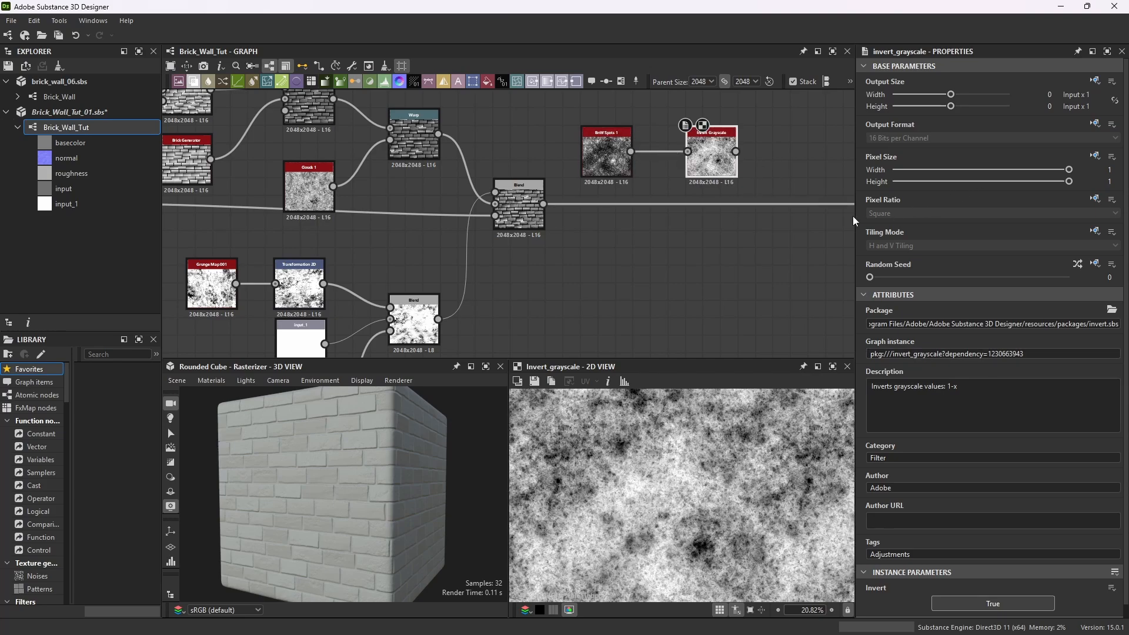
Add a new Blend node below the Invert Grayscale node.
key(space)
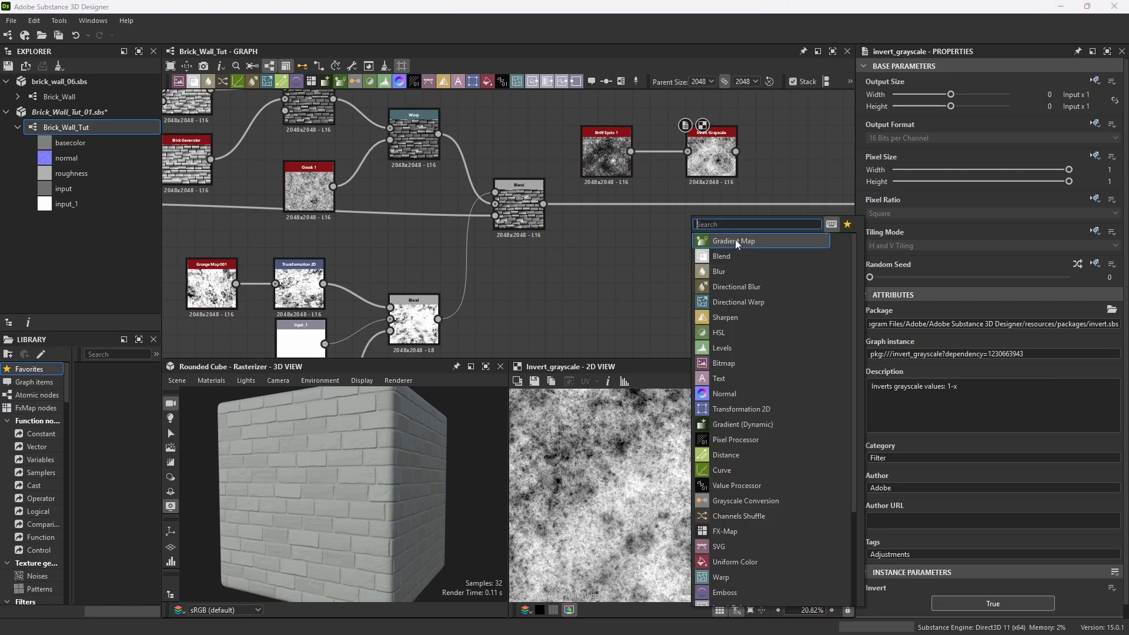
text(blend)
key(Return)
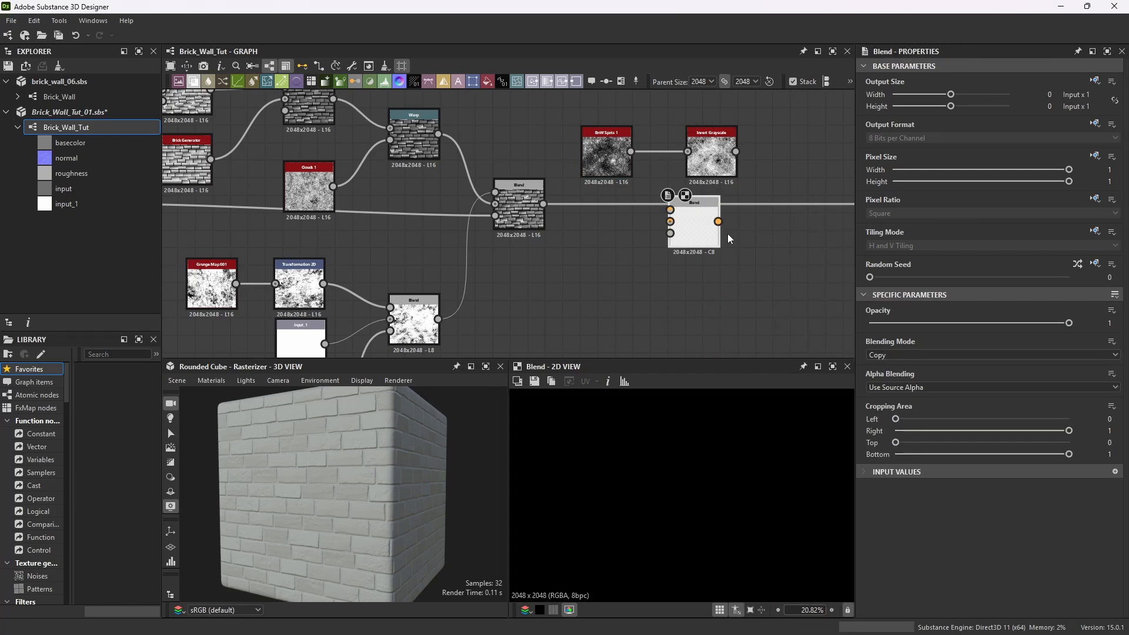
drag(697, 204, 724, 223)
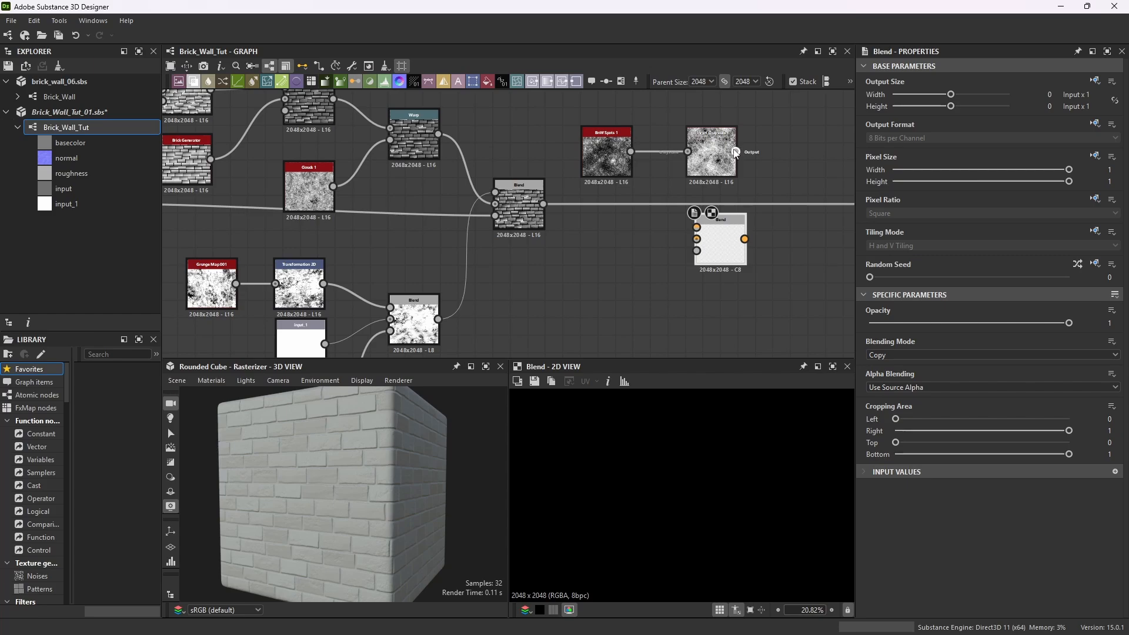
Connect the inverted spots to the new Blend's foreground and insert it after the brick Blend in the chain.
drag(736, 152, 697, 228)
drag(543, 204, 822, 236)
scroll(705, 238, down, 4)
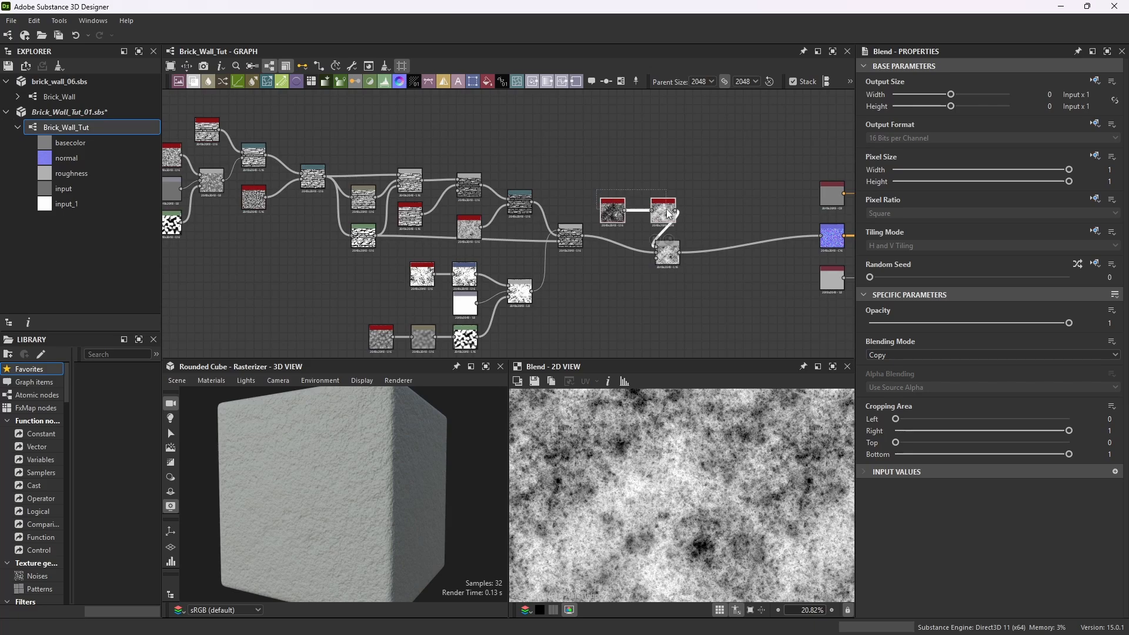
drag(665, 196, 623, 182)
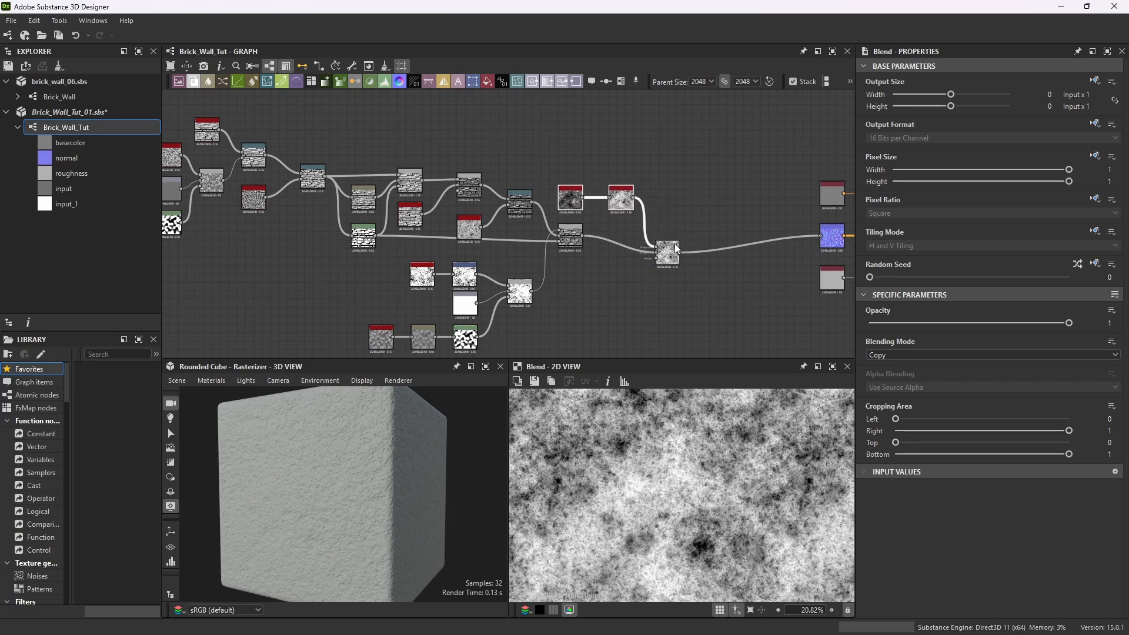
drag(675, 245, 665, 223)
Set the new Blend node's Blending Mode to Multiply and its Opacity to 0.1.
scroll(665, 229, up, 5)
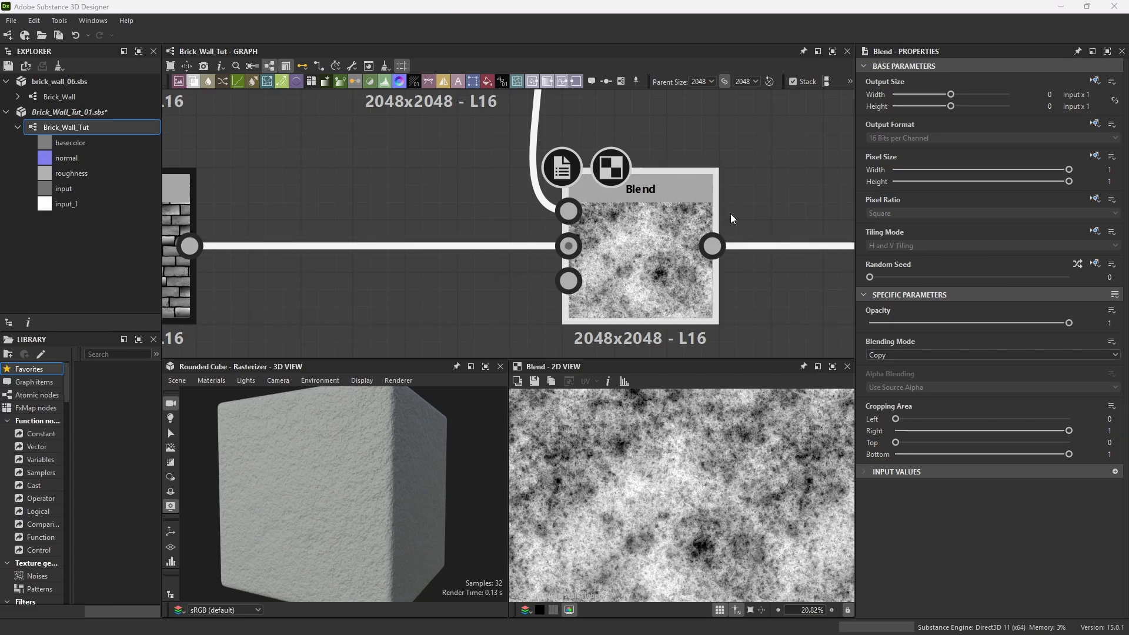
click(1114, 355)
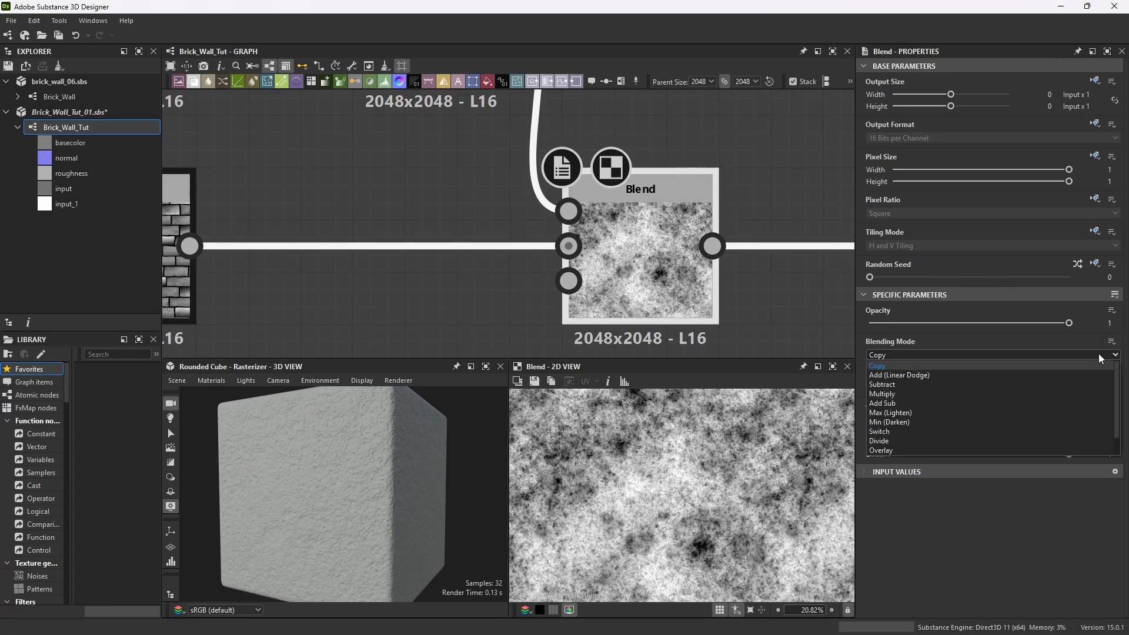
click(905, 393)
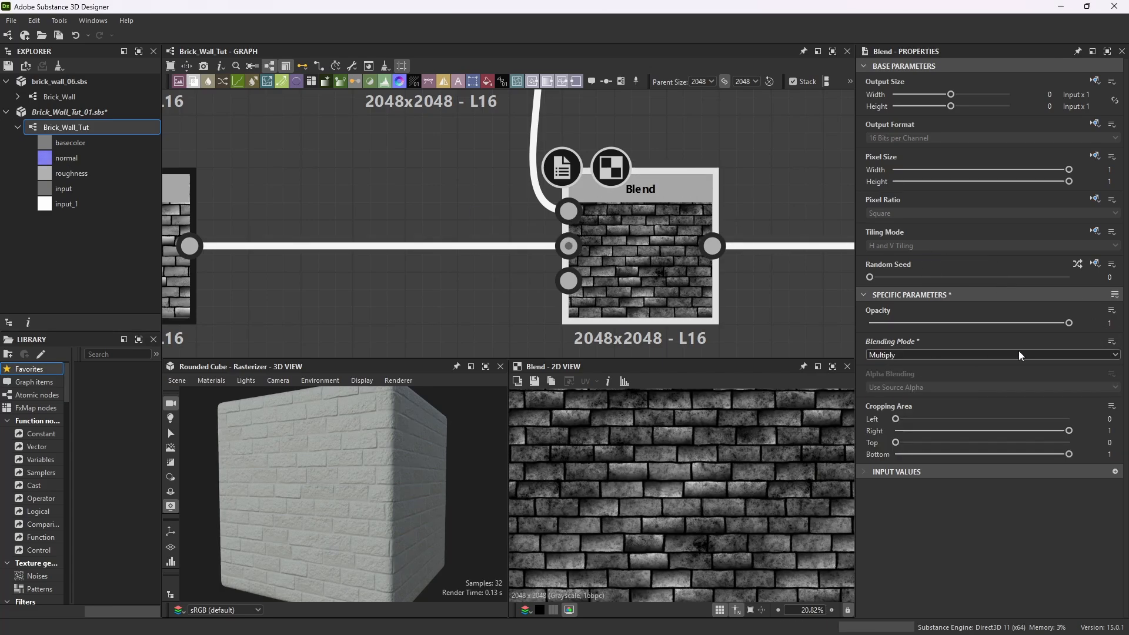
double_click(1111, 324)
text(0.1)
key(Return)
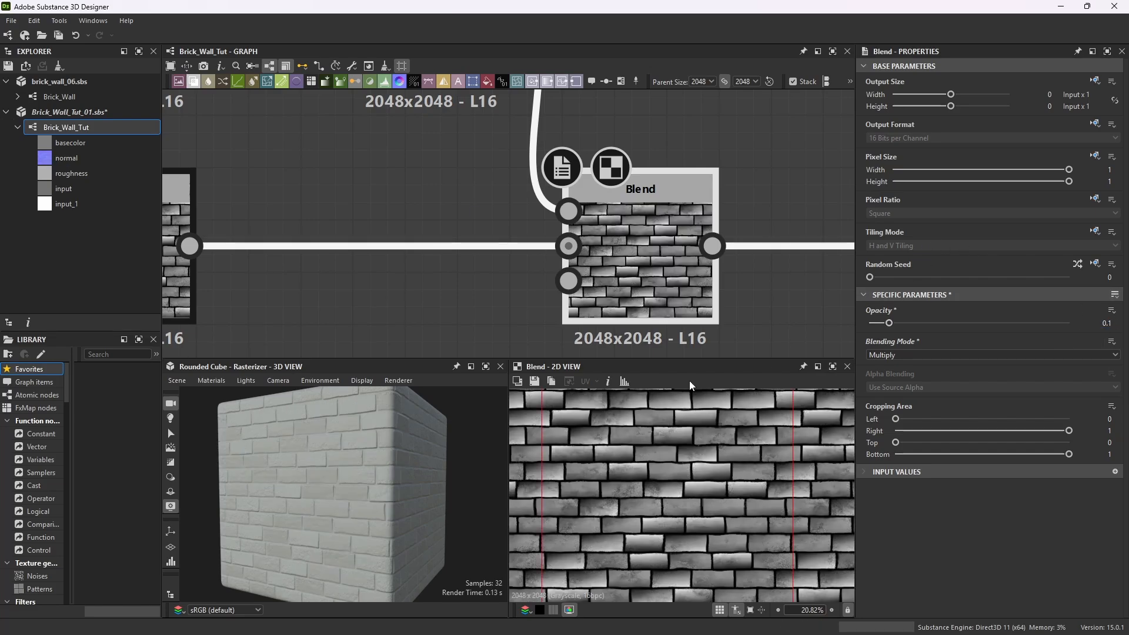
scroll(721, 469, up, 8)
scroll(721, 472, up, 3)
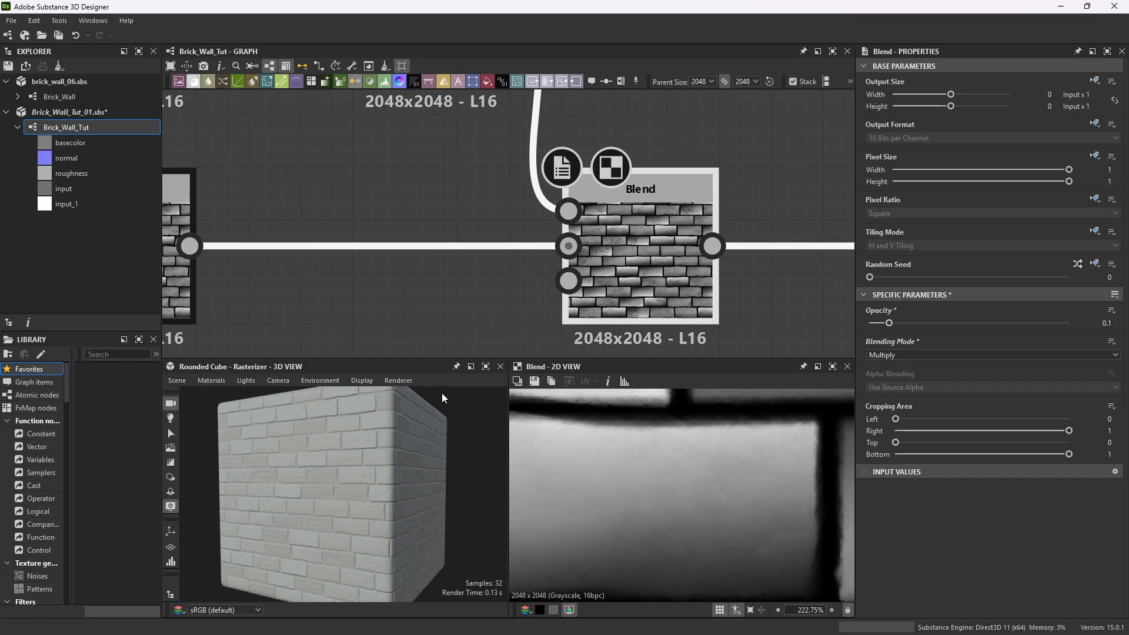
Maximize the 3D view to inspect the brick material on the cube, then restore the normal layout.
click(486, 367)
drag(488, 379, 525, 369)
scroll(526, 369, down, 2)
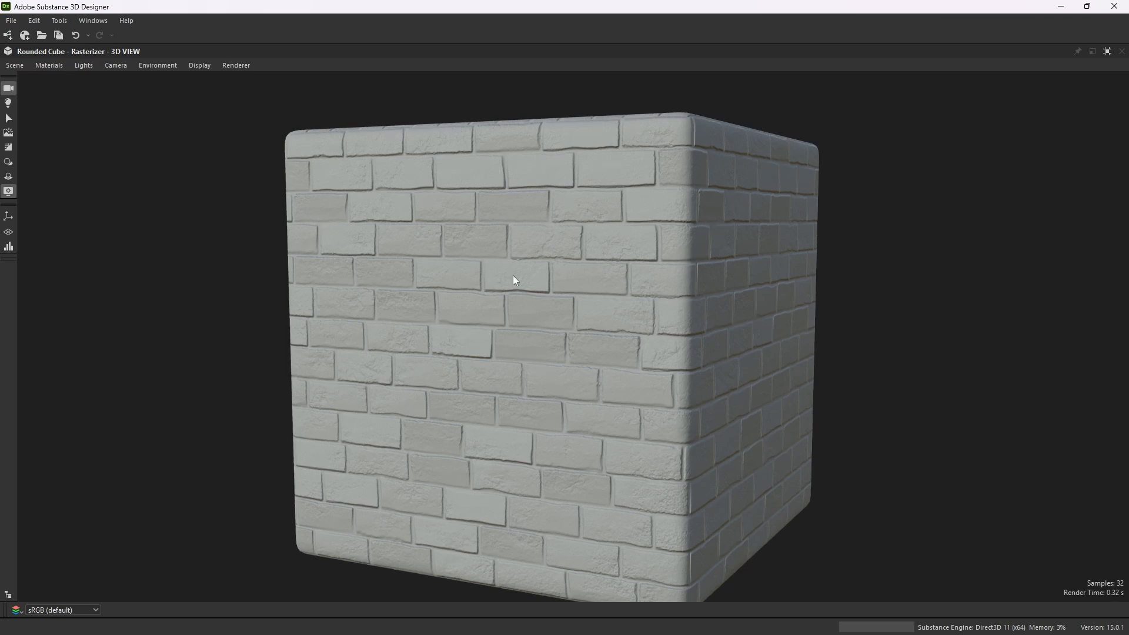
click(1107, 51)
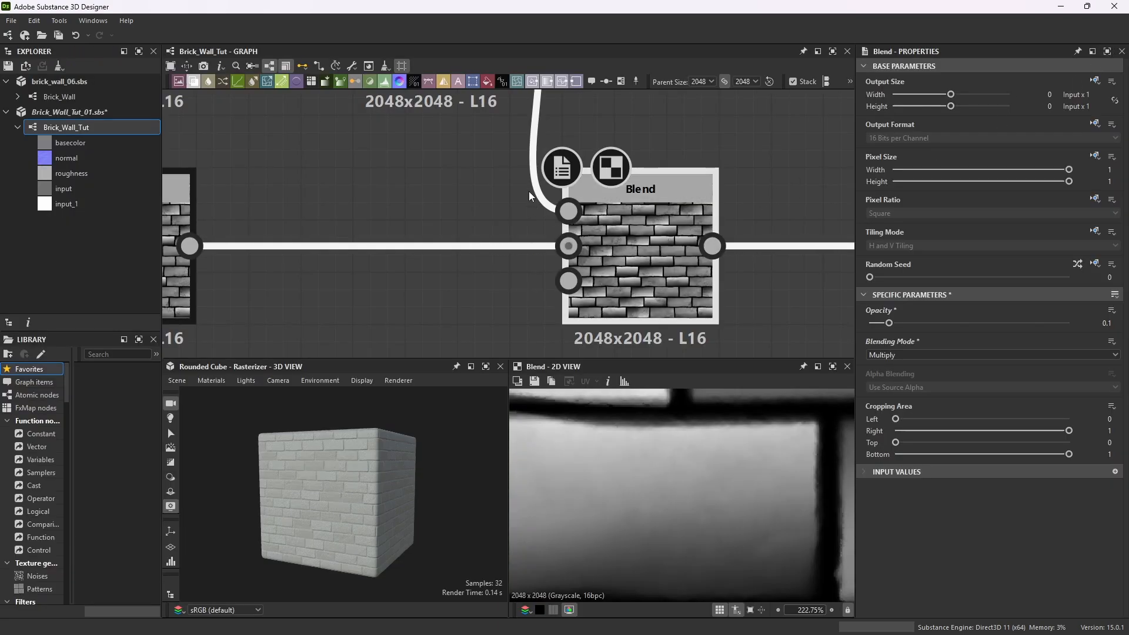
Move the BnW Spots 1 and Invert Grayscale nodes up to tidy the graph above the new Blend node.
scroll(528, 192, down, 5)
scroll(551, 158, up, 2)
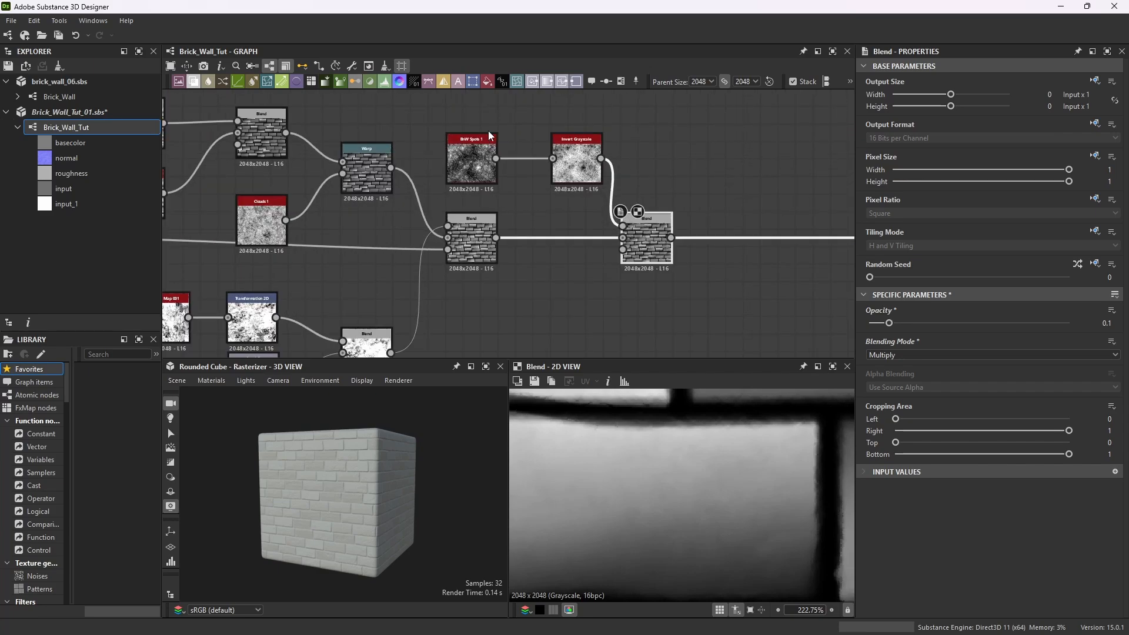
drag(486, 139, 469, 113)
drag(581, 145, 558, 170)
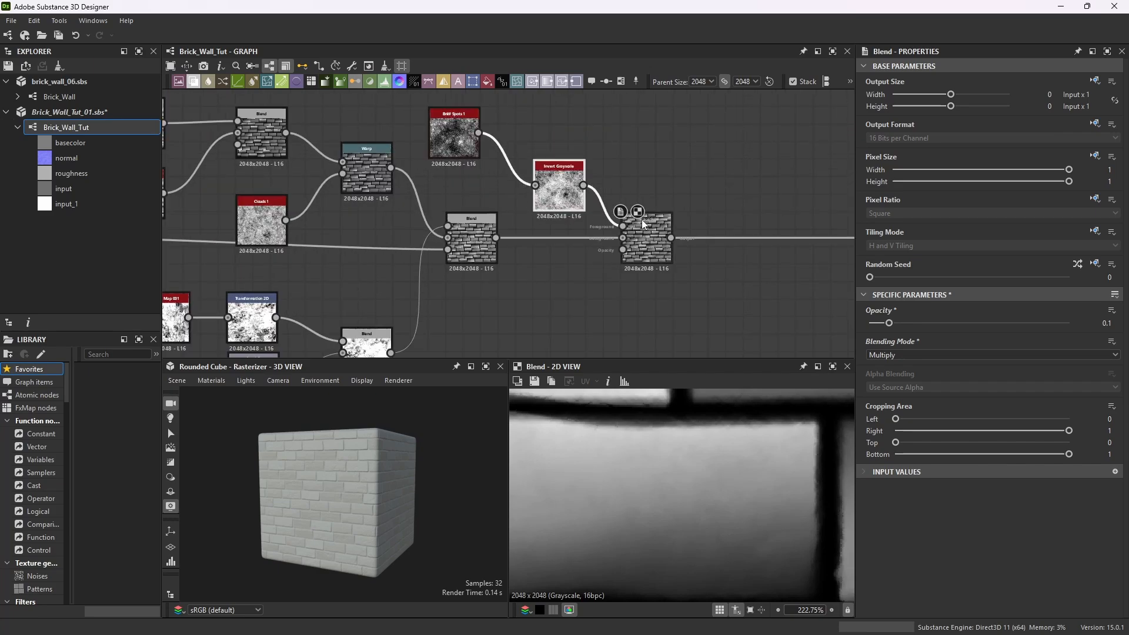
click(627, 222)
Save all open packages.
scroll(629, 221, down, 5)
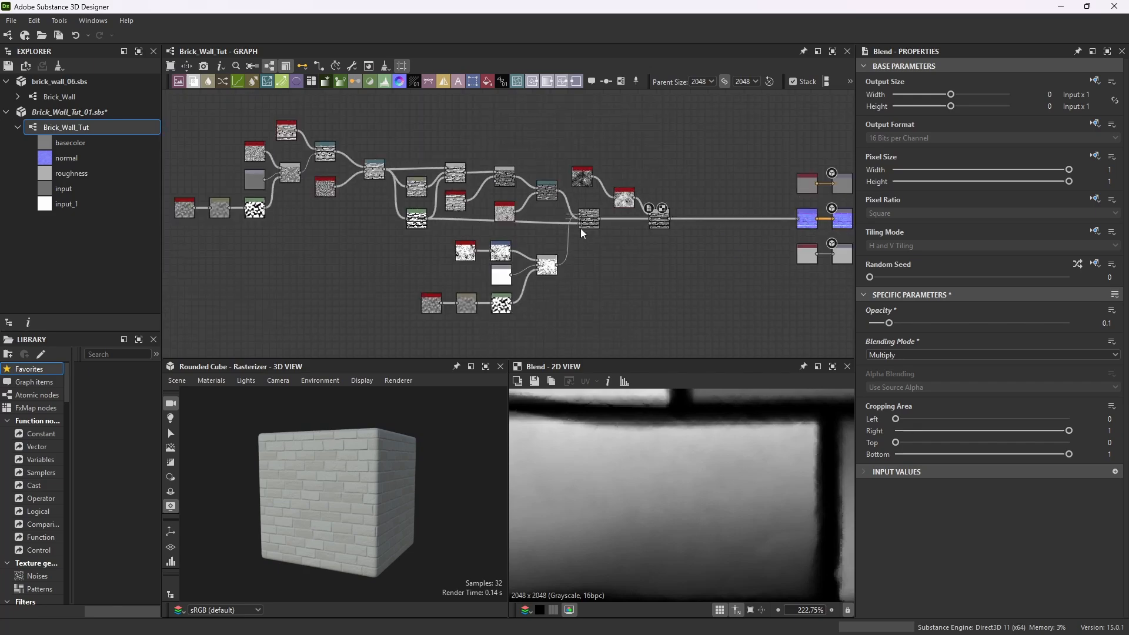
click(10, 20)
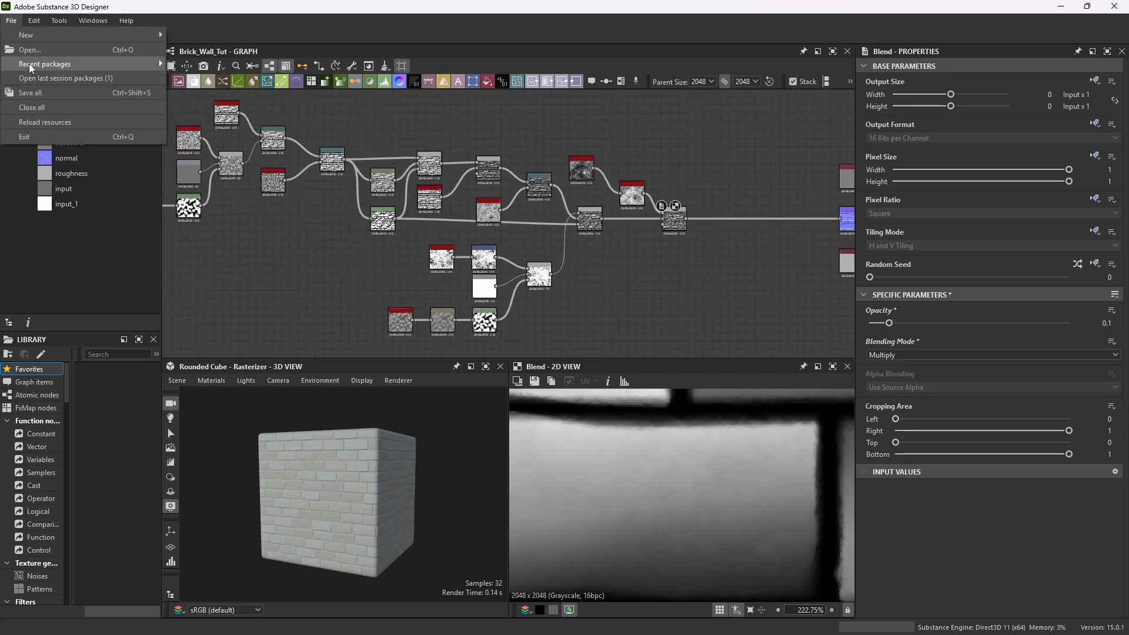
click(40, 92)
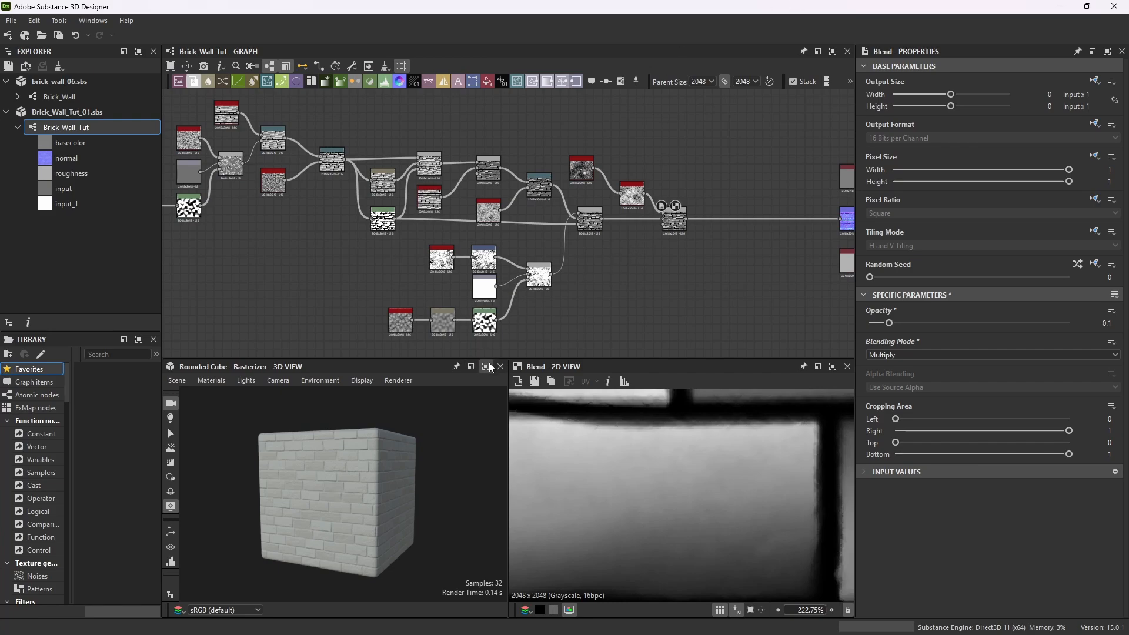
Maximize the 3D view and orbit around the cube to inspect the brick material, then restore the layout.
click(487, 367)
scroll(524, 387, up, 8)
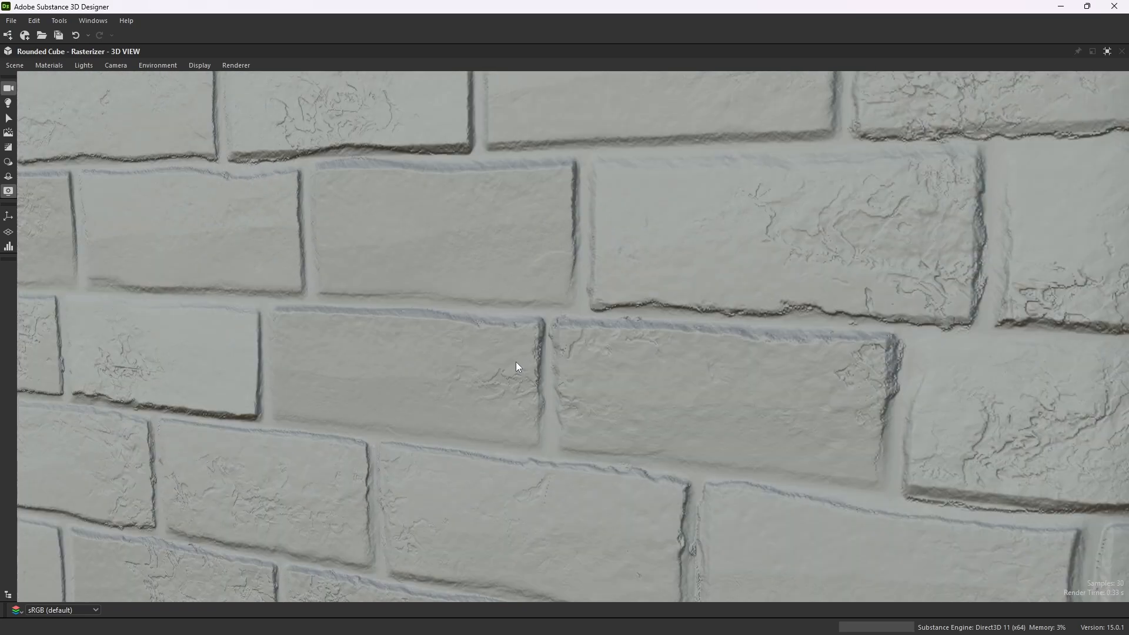
scroll(518, 347, down, 8)
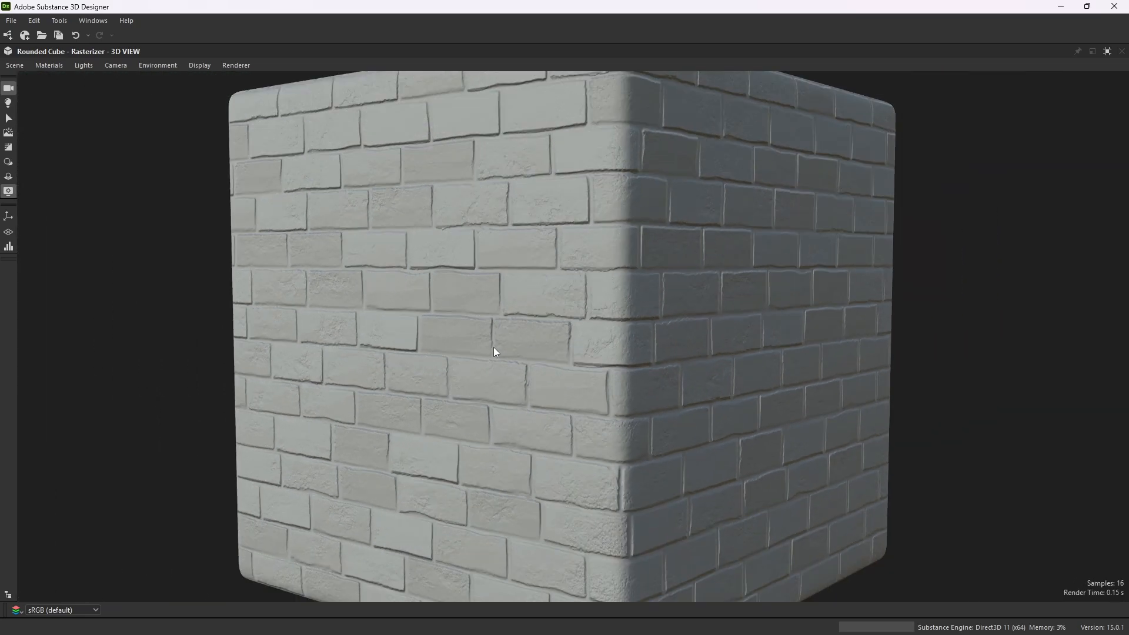
scroll(594, 312, up, 5)
scroll(595, 308, down, 5)
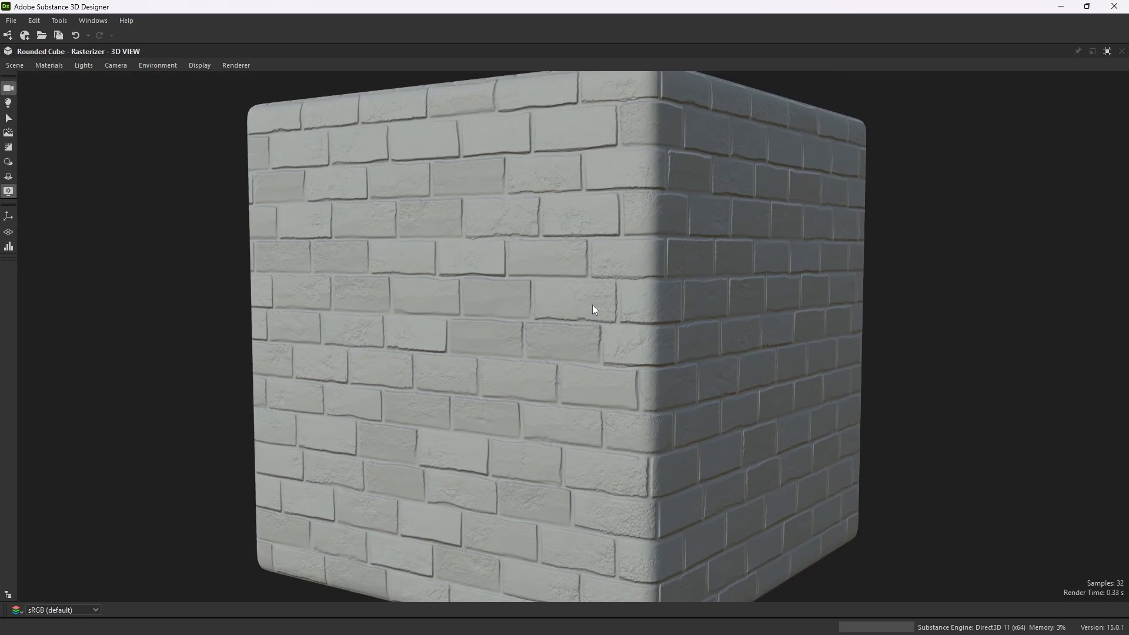
drag(594, 307, 535, 341)
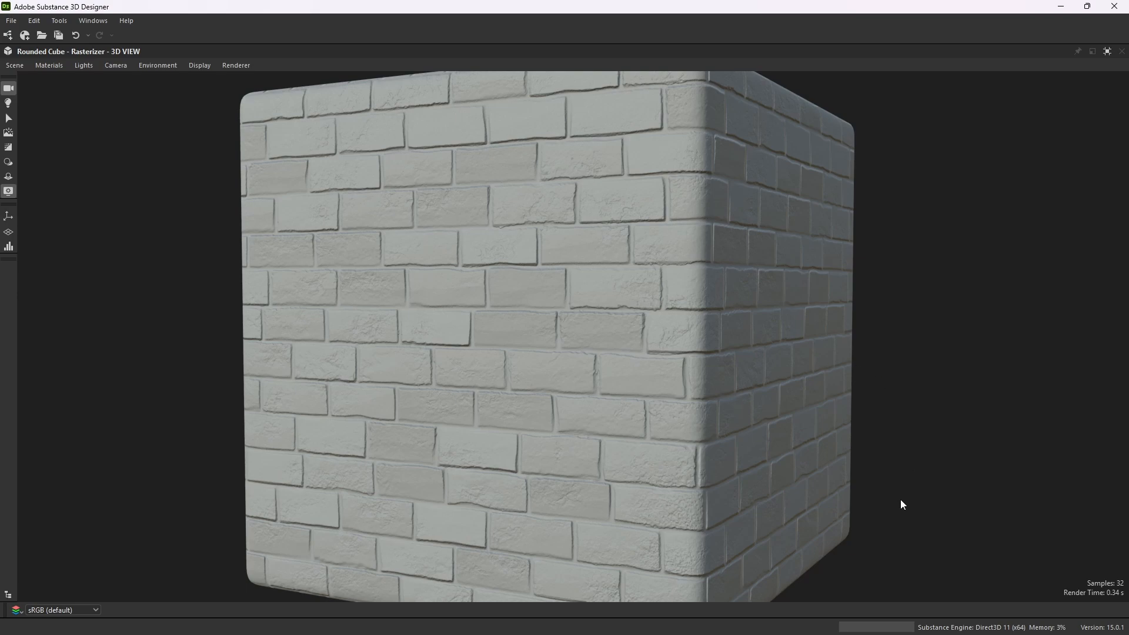
drag(903, 505, 828, 517)
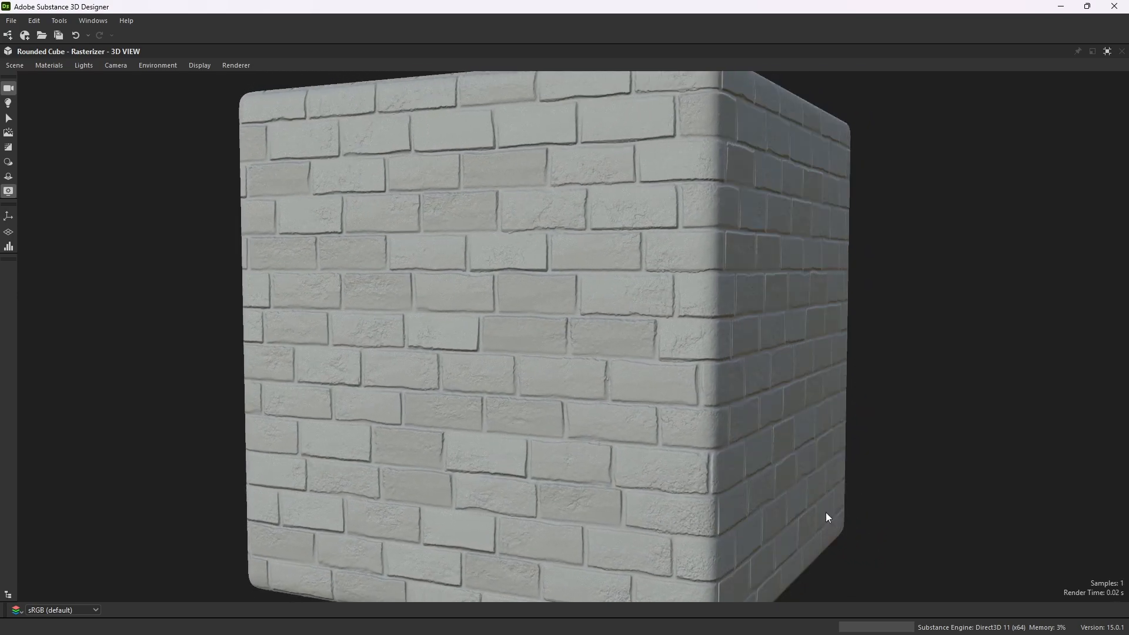
click(1107, 52)
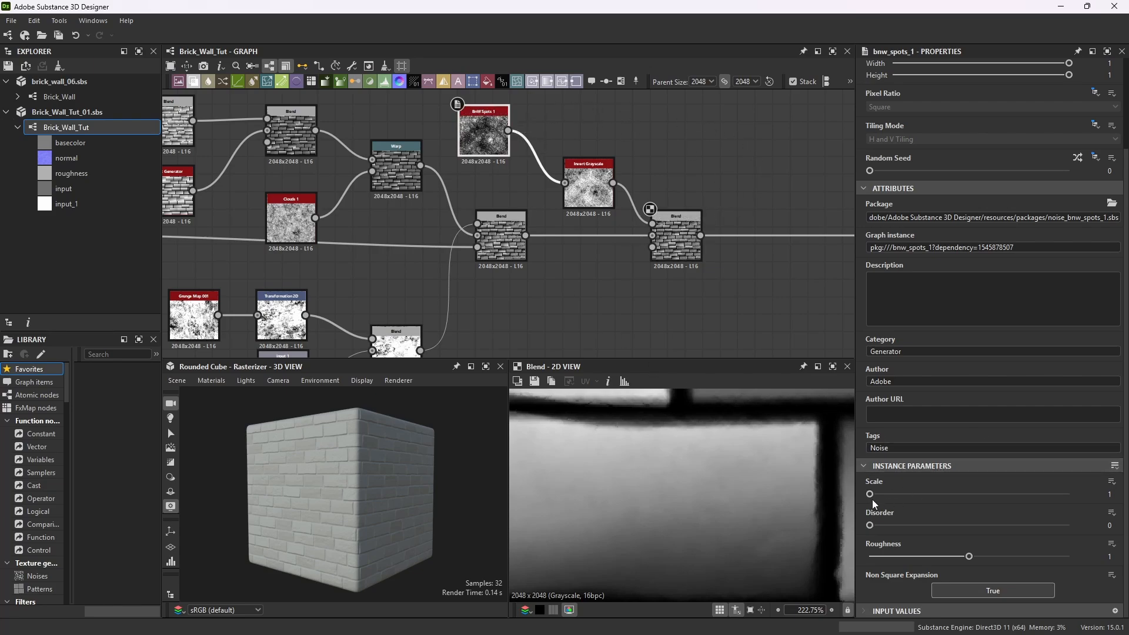
Set the BnW Spots 1 node's Scale to 3.
drag(871, 493, 919, 499)
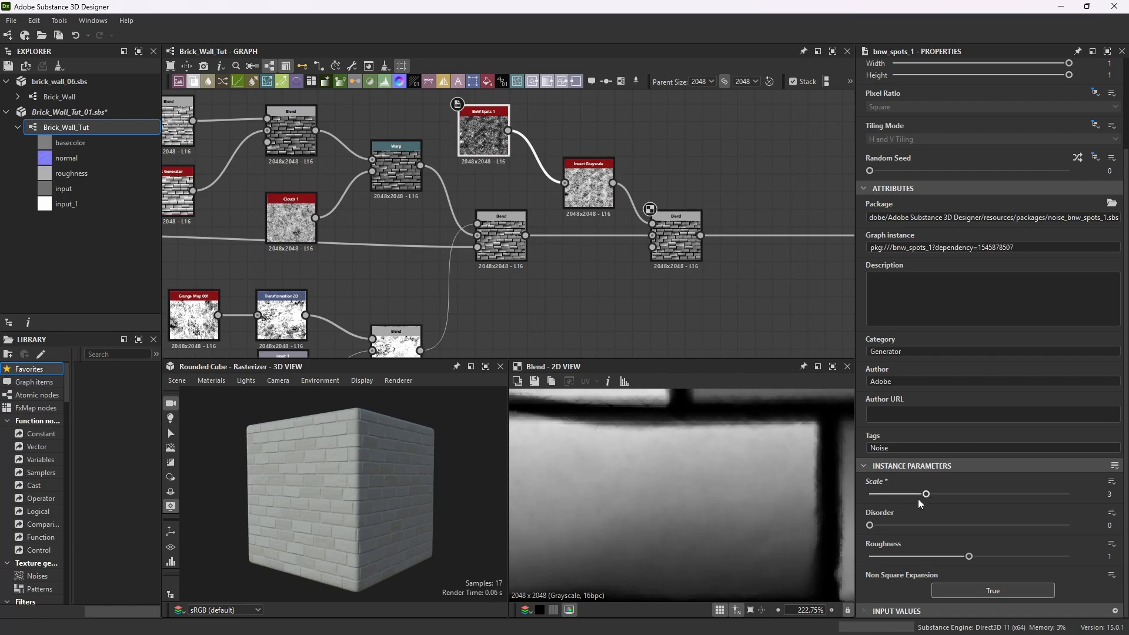
scroll(733, 475, up, 3)
scroll(670, 482, up, 2)
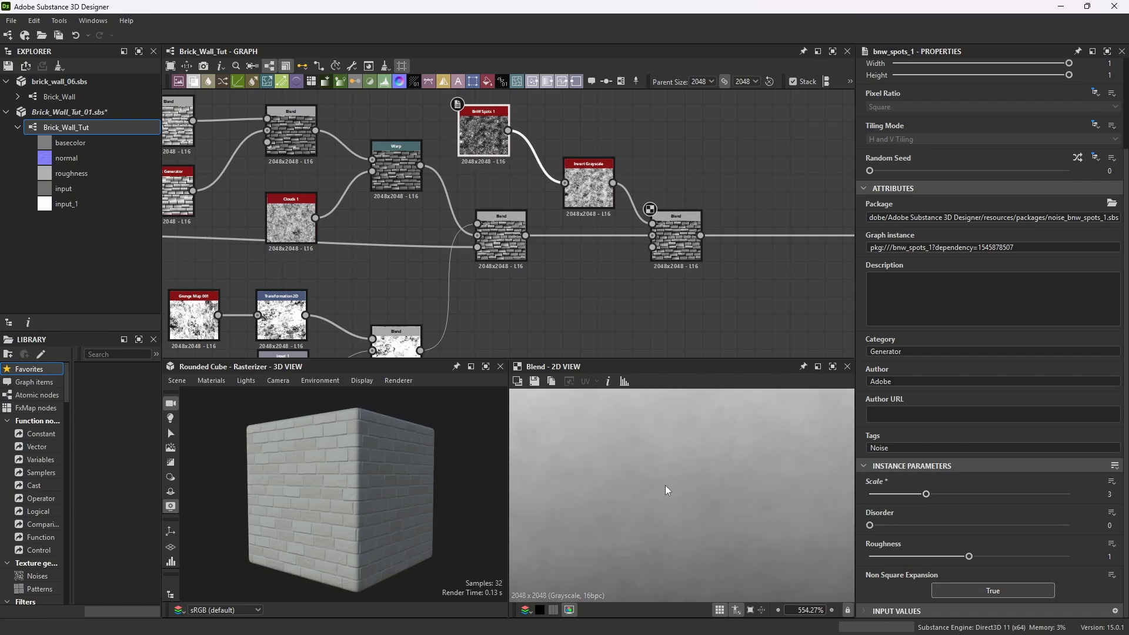
scroll(623, 200, down, 2)
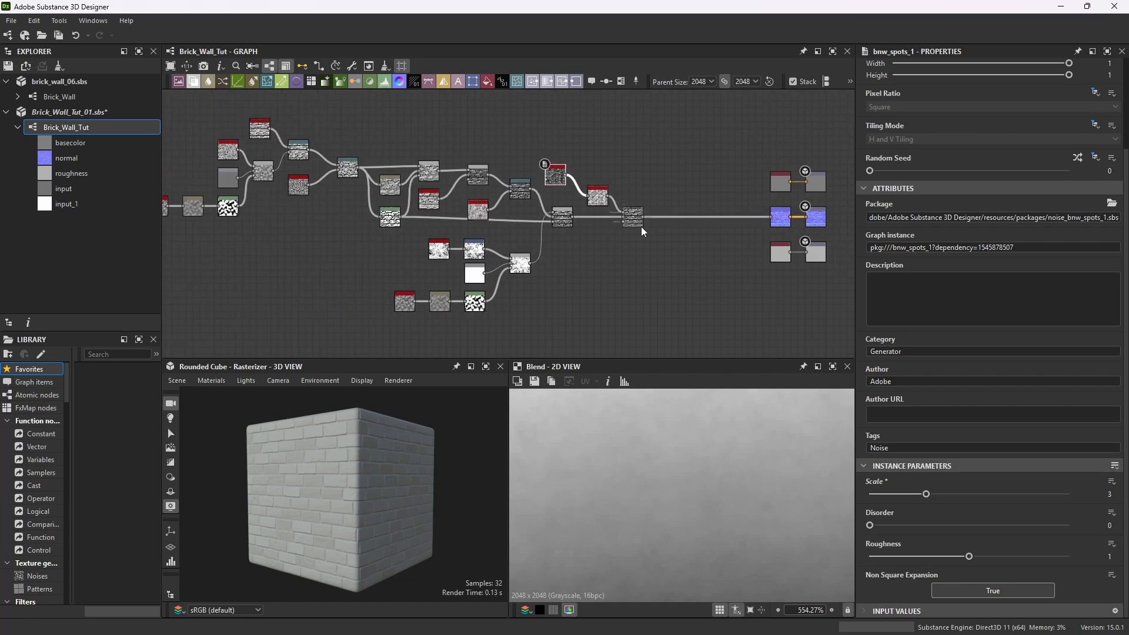
scroll(697, 240, down, 2)
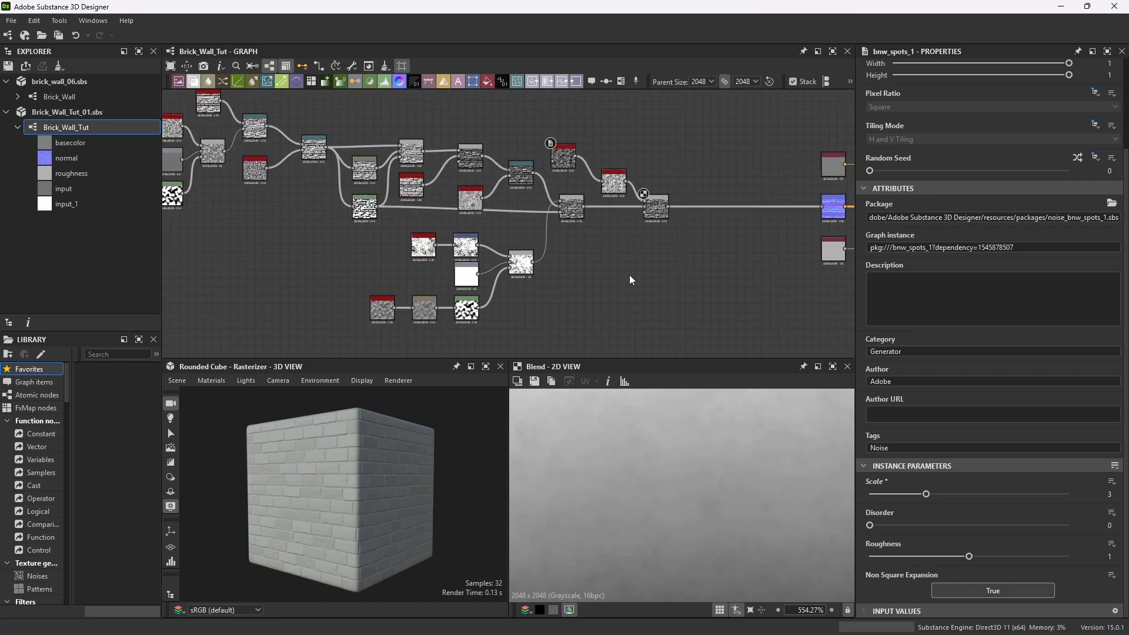
Maximize the 3D view again to inspect the cube's brick surface up close, then restore the layout.
key(space)
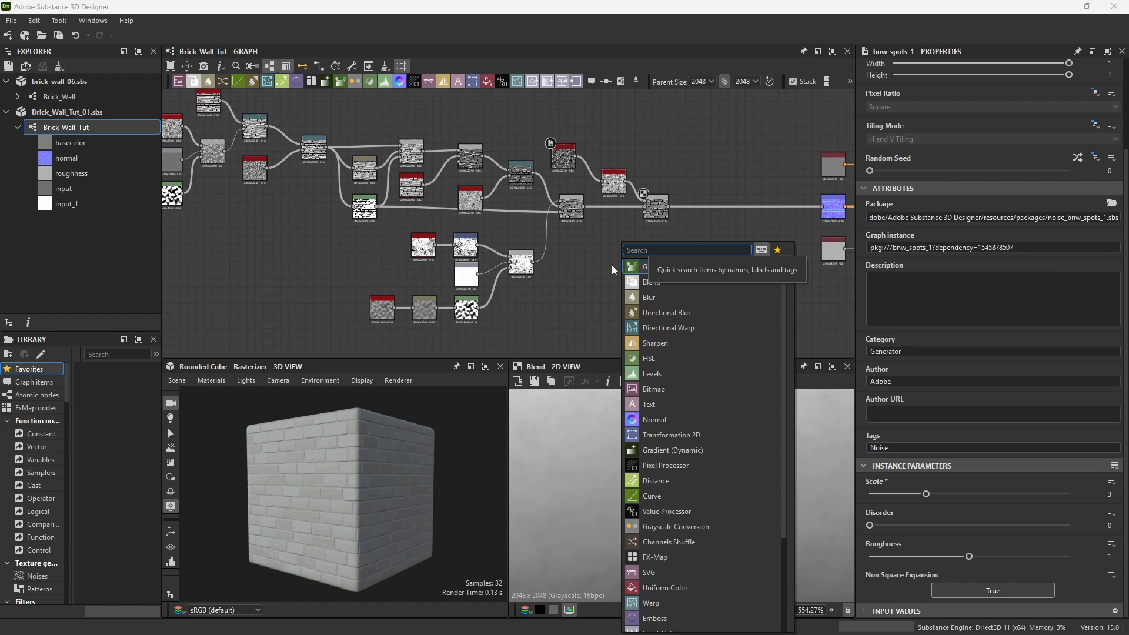
click(482, 421)
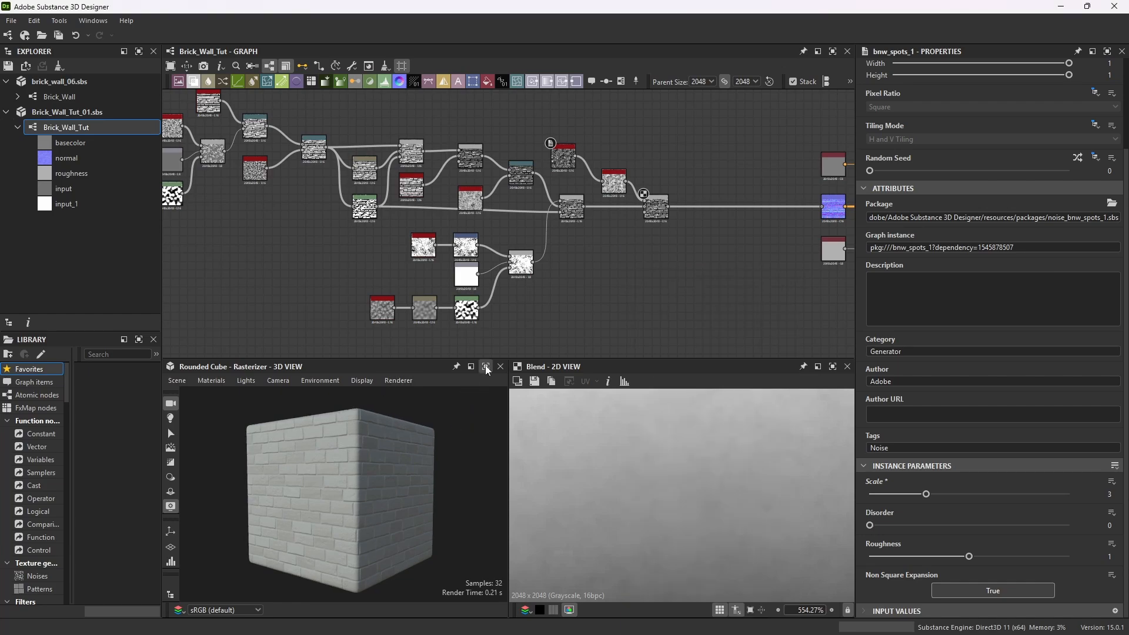
click(486, 367)
scroll(476, 403, up, 6)
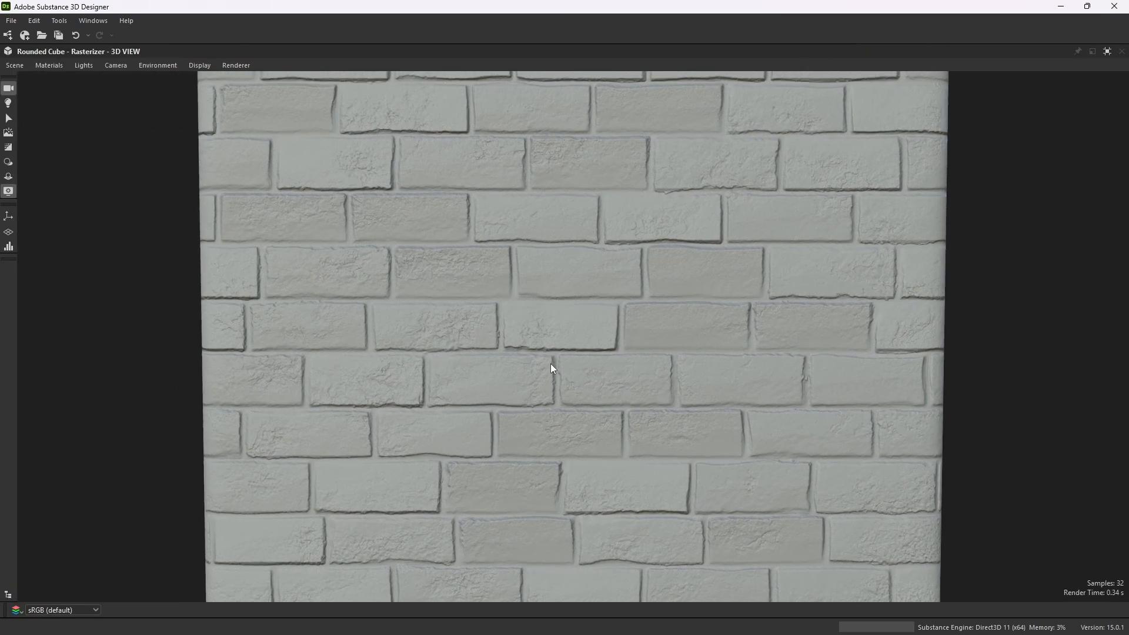
scroll(550, 363, down, 5)
alt+drag(535, 381, 511, 381)
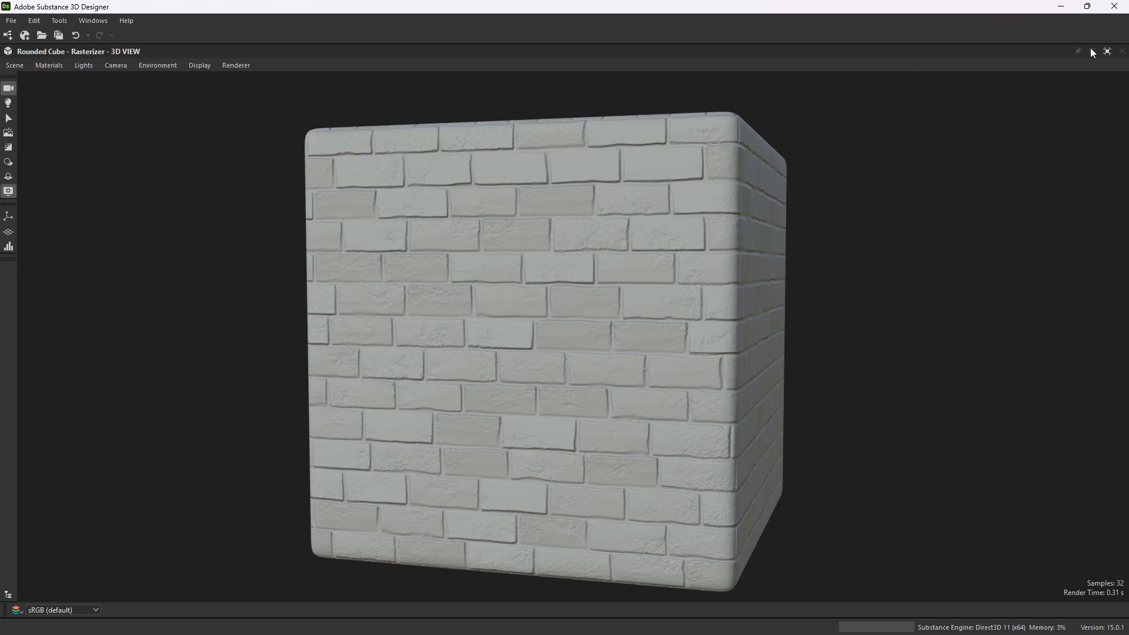
click(1108, 51)
Add a Grunge Shavings node below the final Blend node.
key(space)
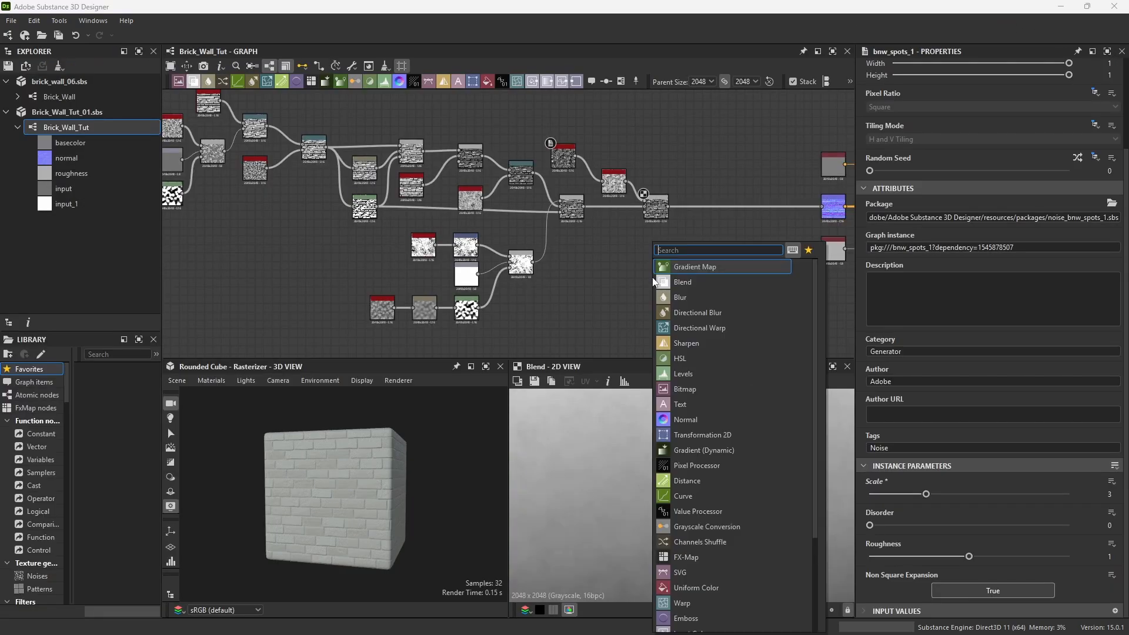
text(grunge)
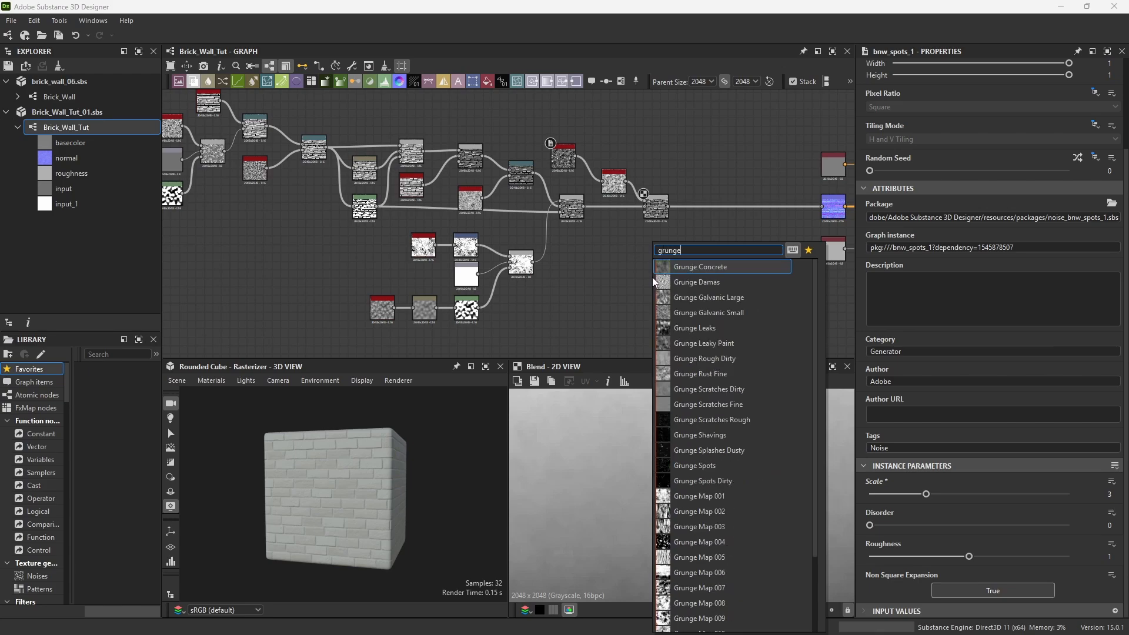
click(701, 436)
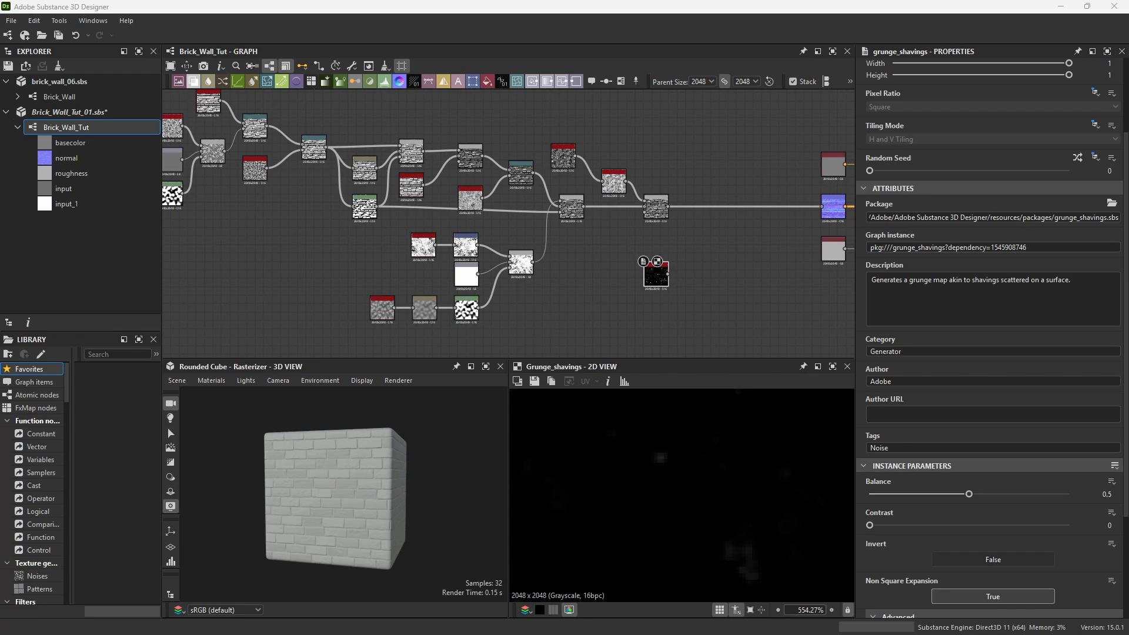
Add an Invert Grayscale node and connect the Grunge Shavings output into it.
scroll(713, 277, up, 3)
key(space)
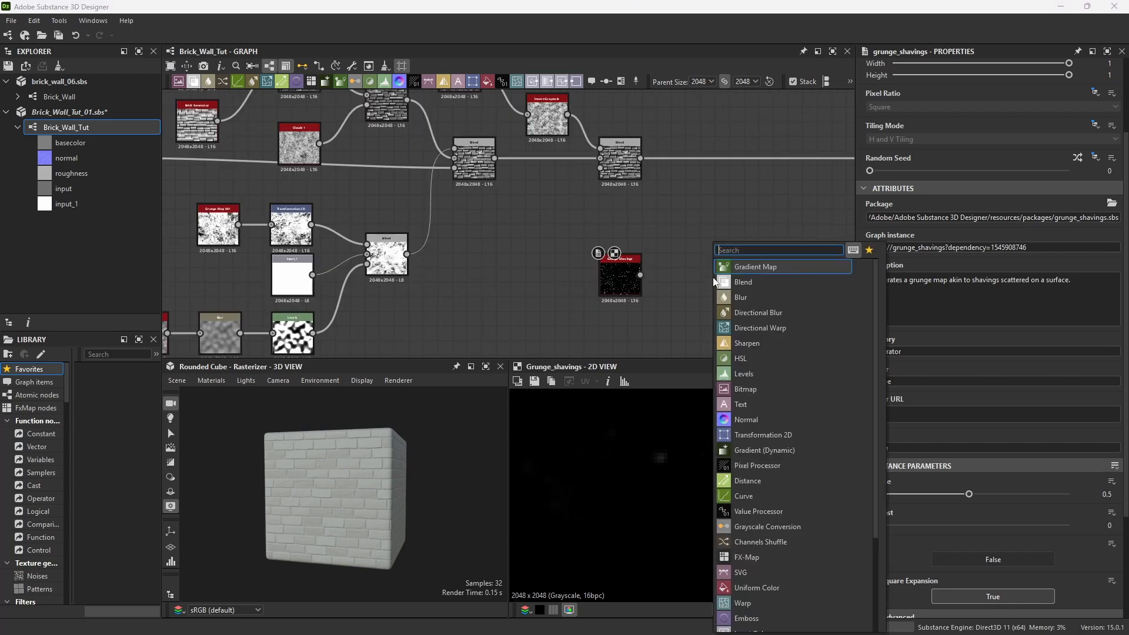
text(invert)
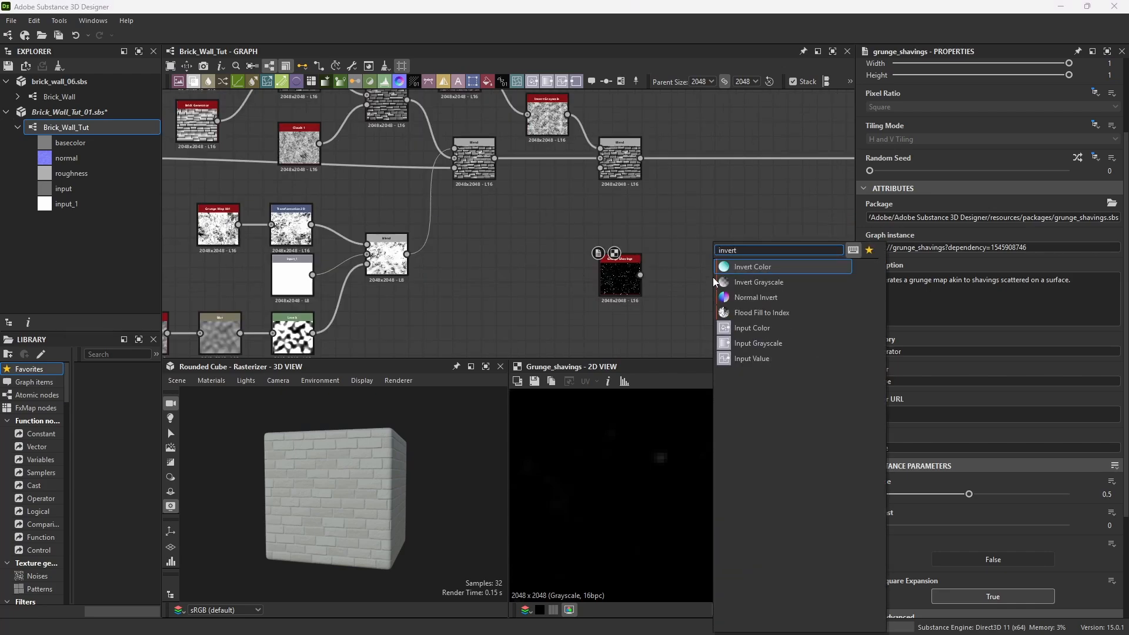
click(758, 282)
drag(640, 274, 688, 274)
scroll(750, 437, down, 10)
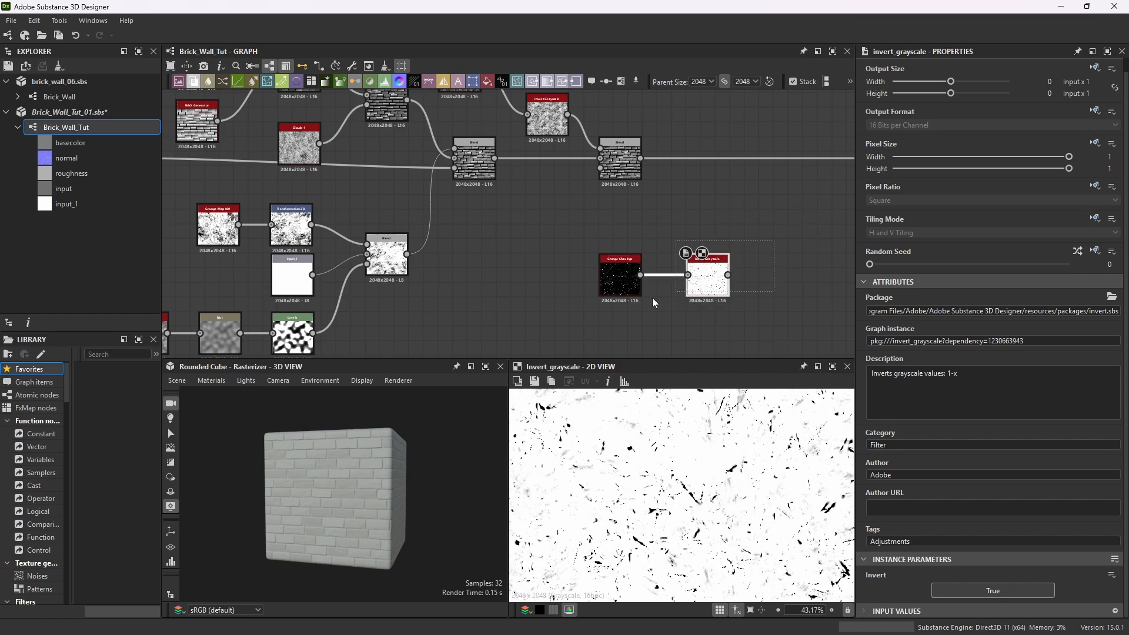
Add a Blend node and connect the previous Blend output and the inverted grunge into its inputs.
drag(718, 261, 630, 217)
key(space)
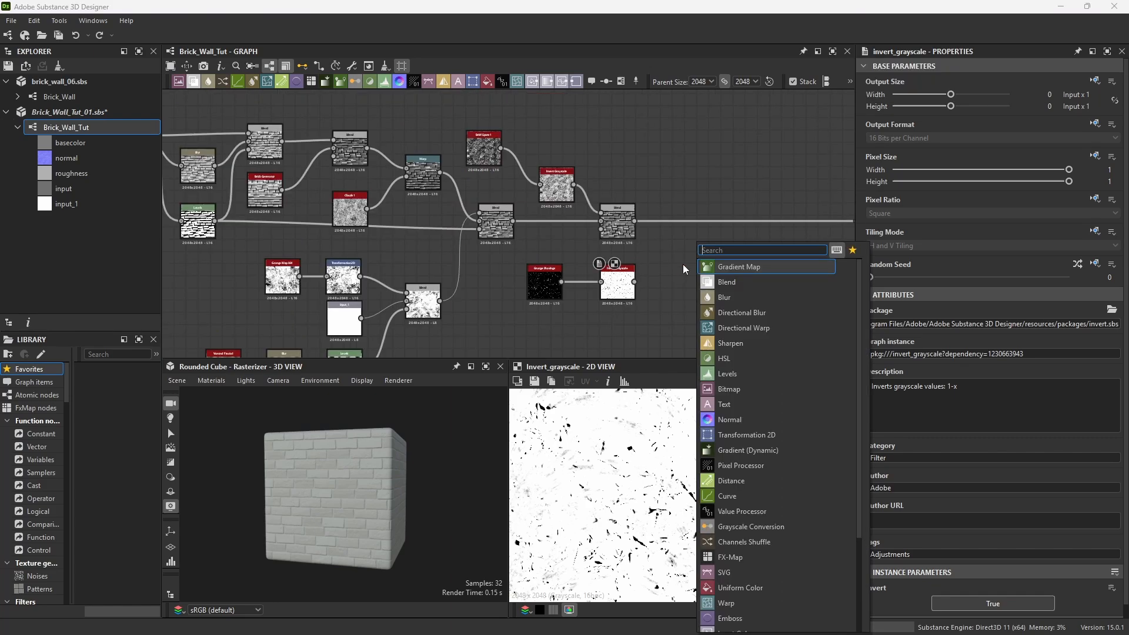
text(blend)
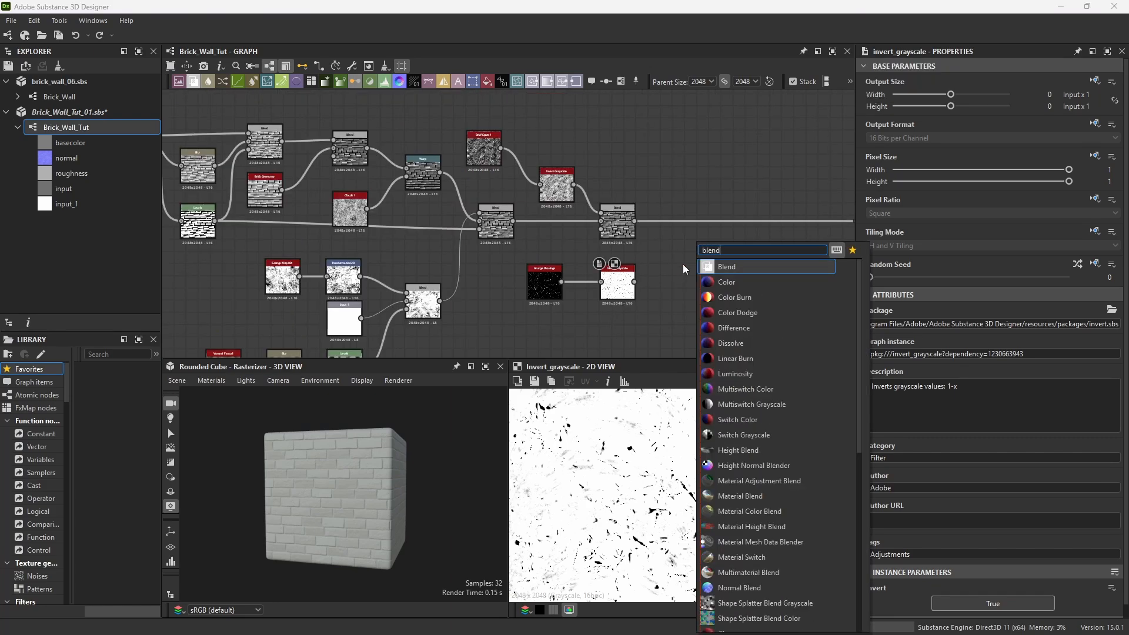
click(731, 265)
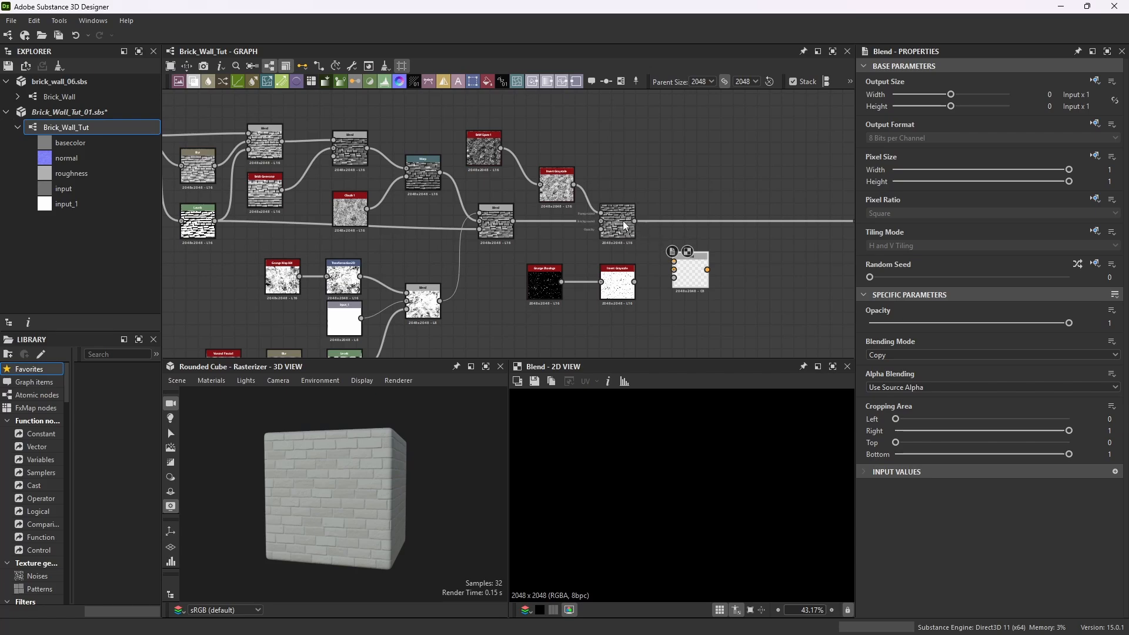
drag(635, 221, 673, 261)
drag(675, 271, 698, 257)
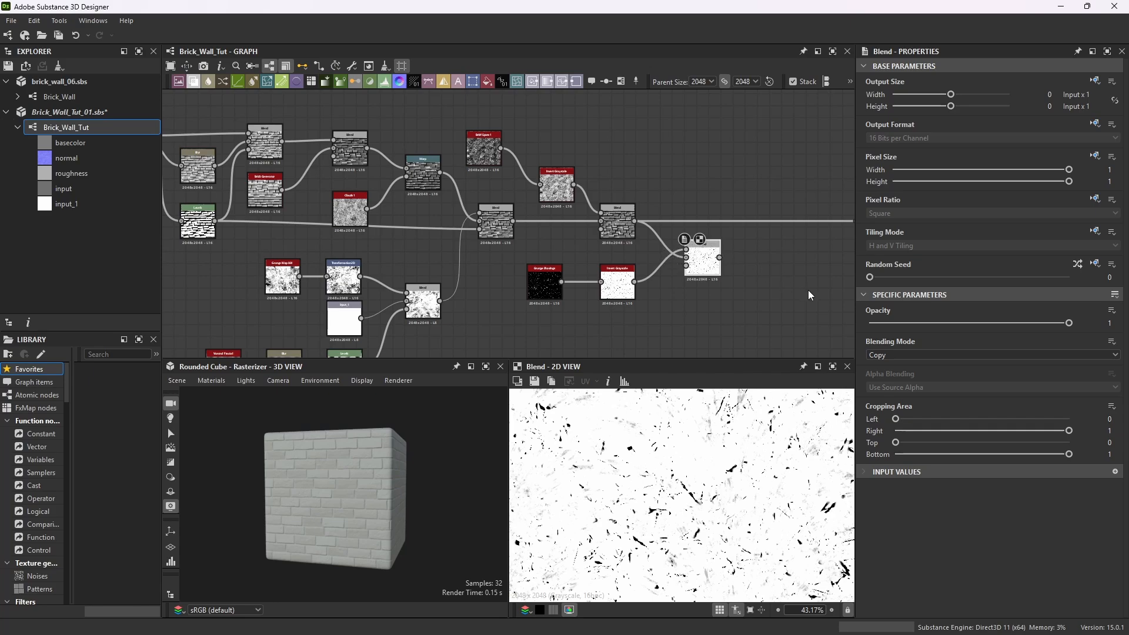
Set the new Blend node's Blending Mode to Multiply and its Opacity to 0.2.
click(1096, 355)
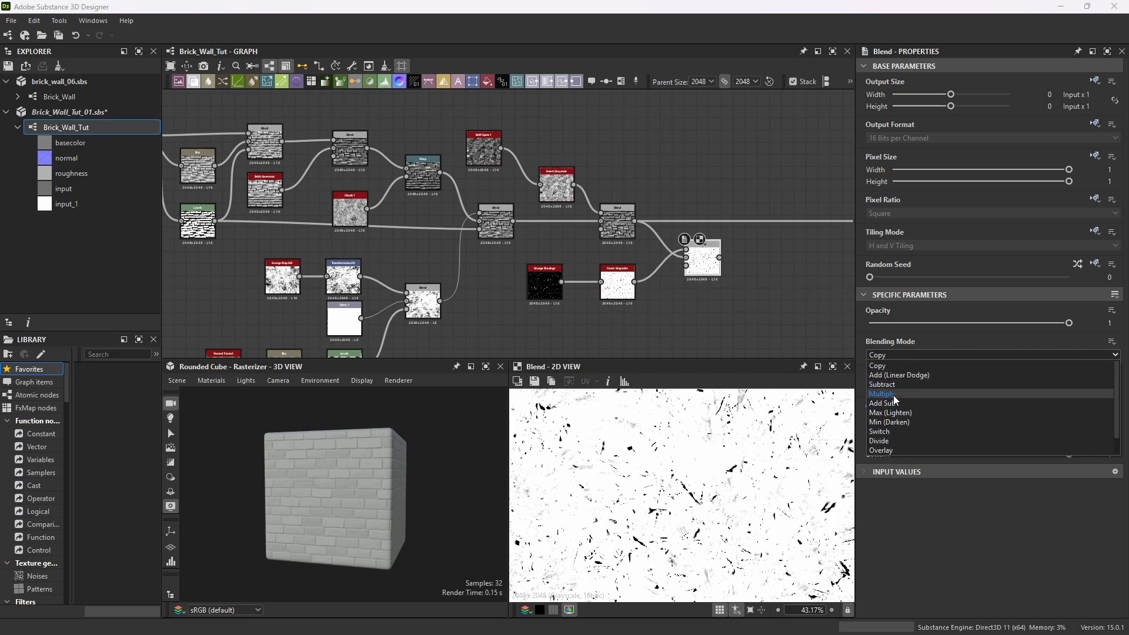
click(1094, 398)
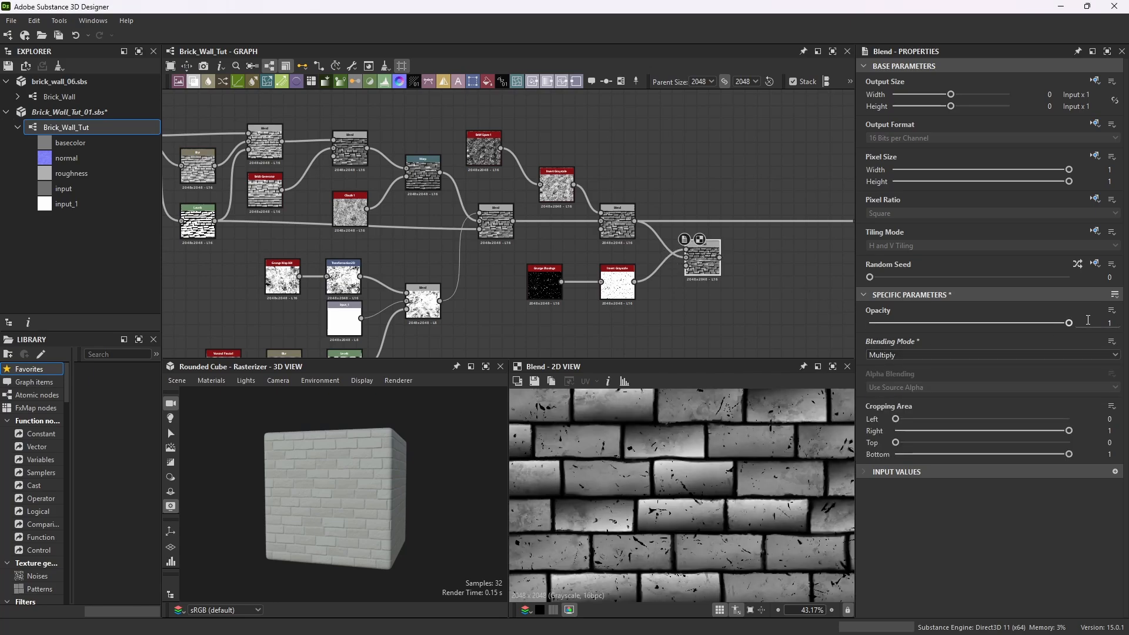
double_click(1111, 323)
key(Return)
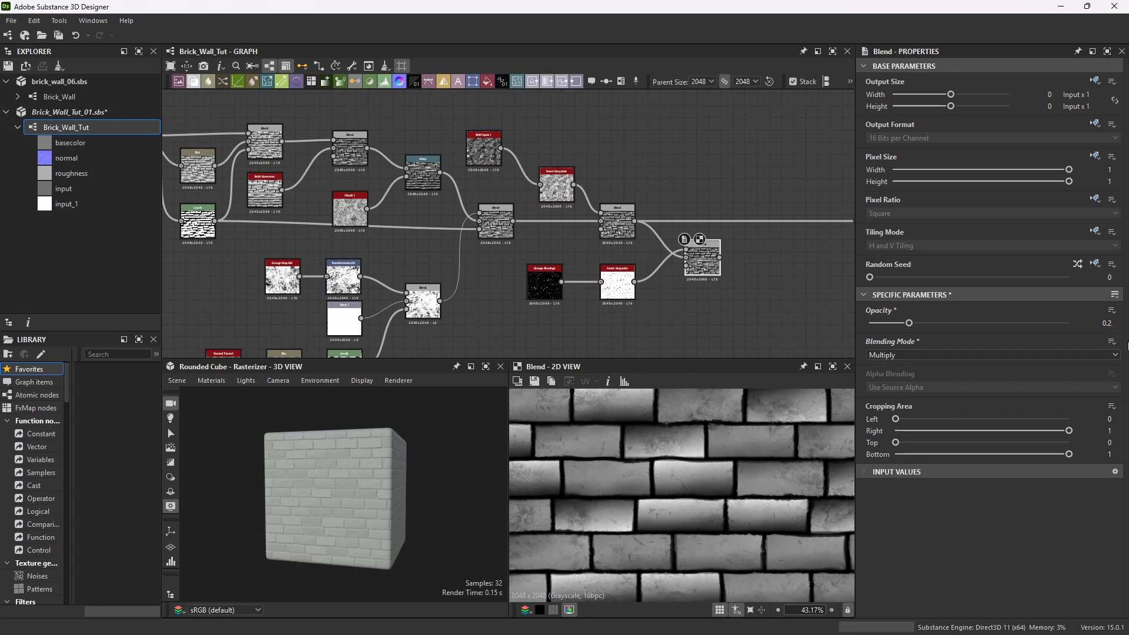
Connect the new Blend node's output to the normal node and move it in line with the chain.
scroll(681, 506, up, 7)
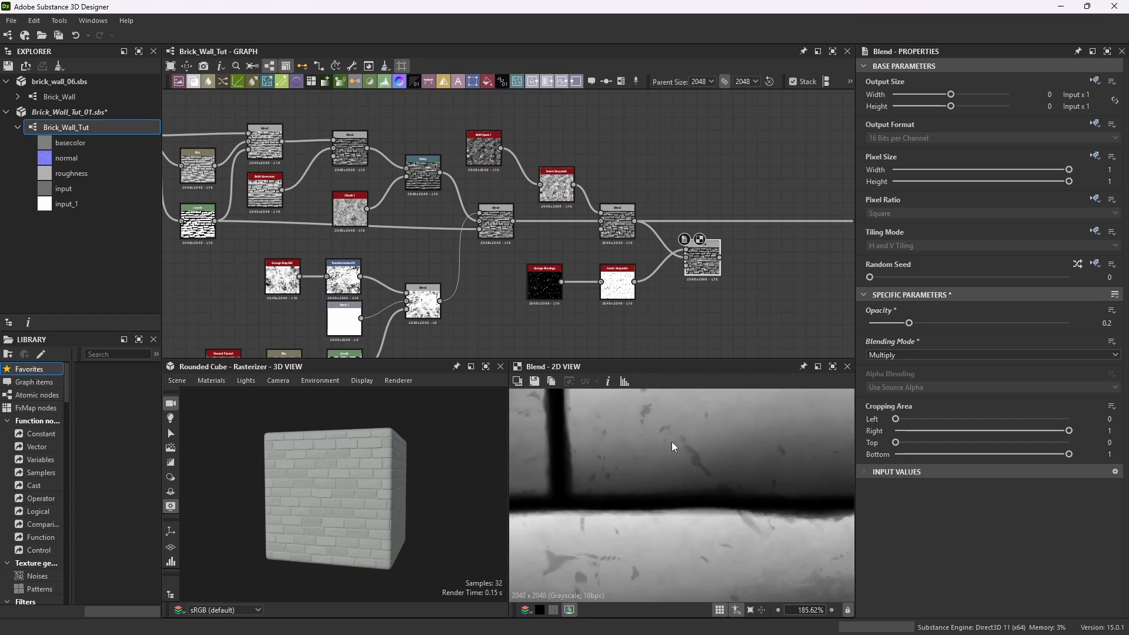
scroll(358, 497, up, 2)
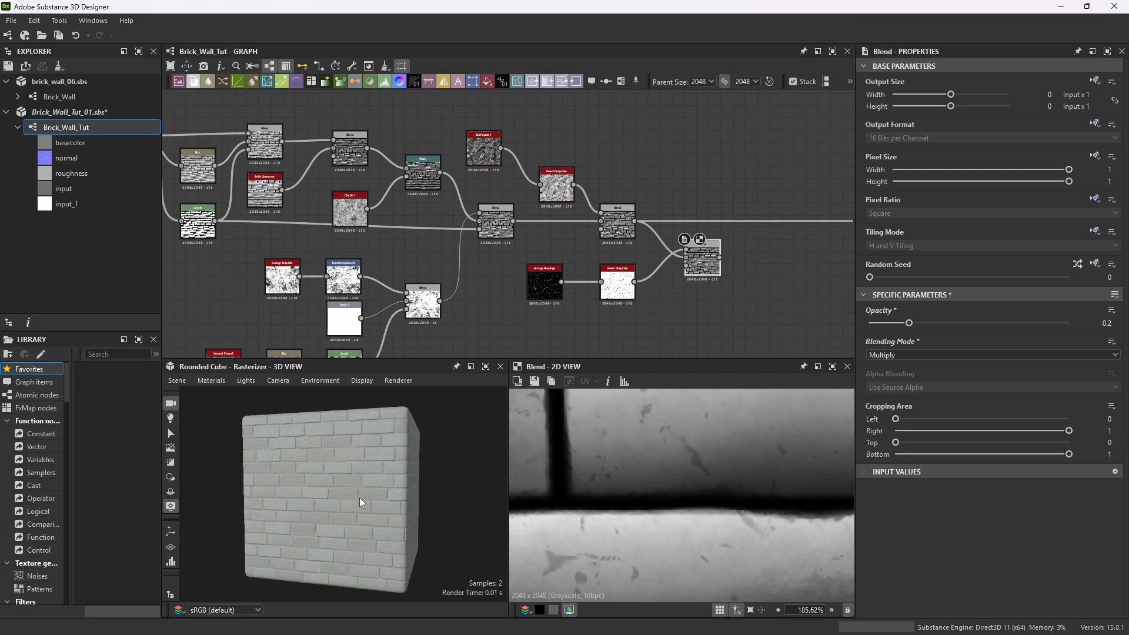
scroll(731, 179, down, 4)
scroll(660, 233, up, 2)
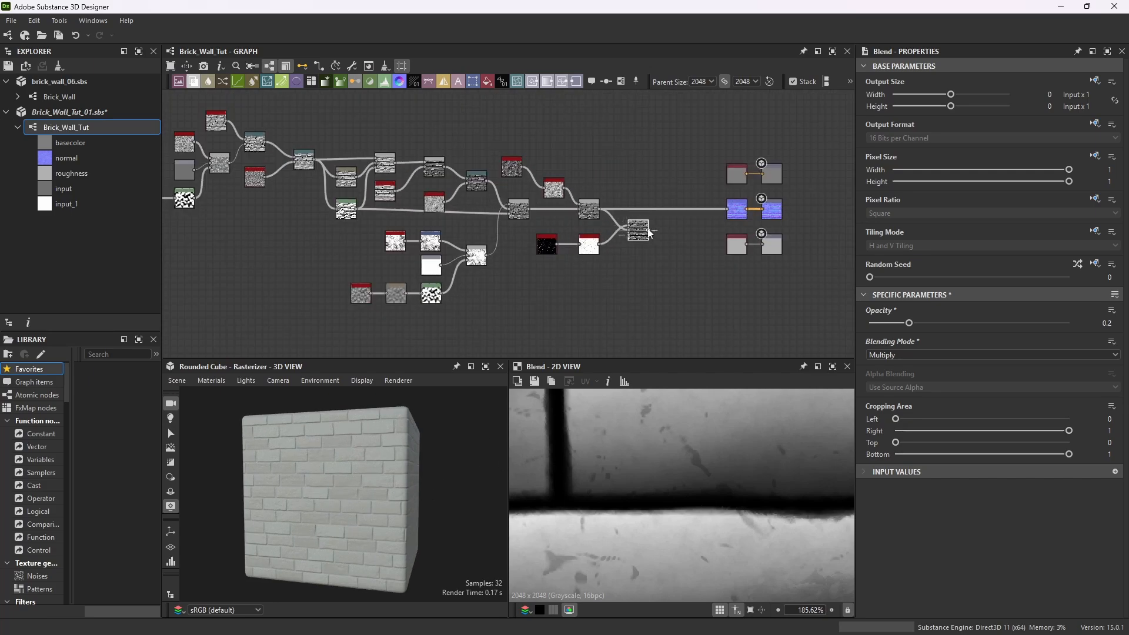
drag(650, 230, 727, 209)
drag(636, 227, 632, 210)
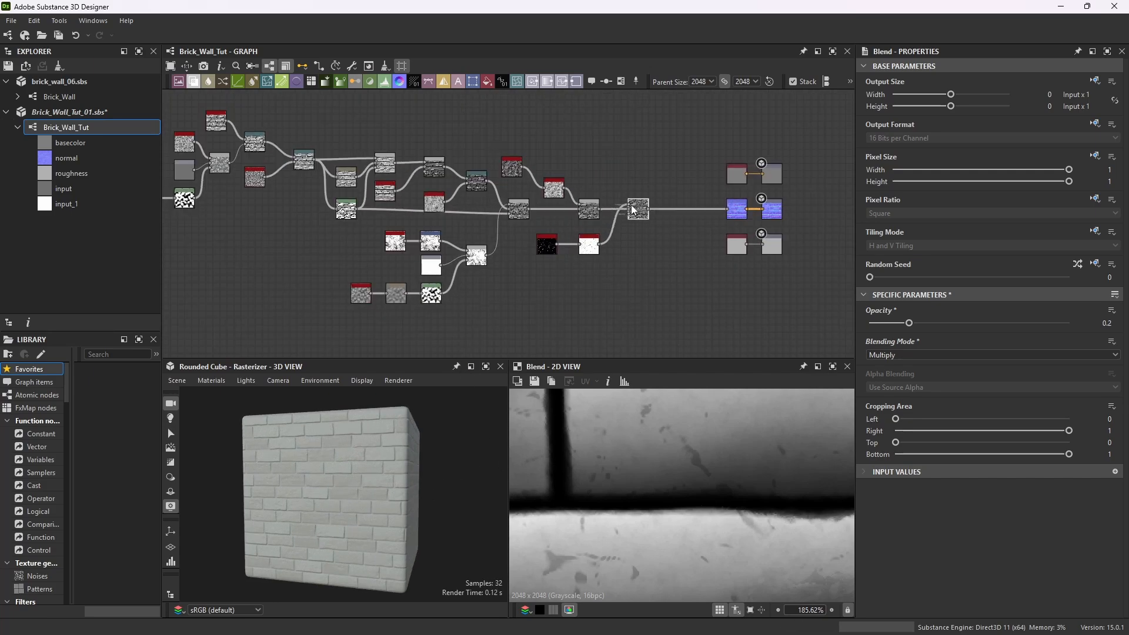
Maximize the 3D view to review the cube with the added grunge variation, then restore the layout.
click(486, 367)
drag(661, 360, 439, 472)
drag(574, 346, 515, 369)
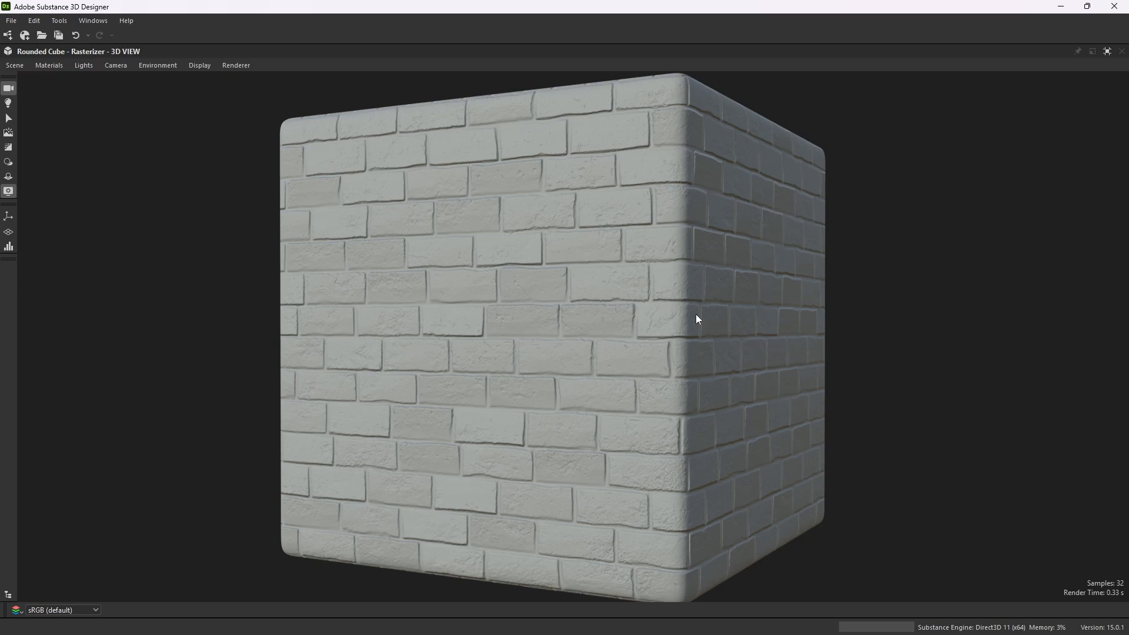
click(1108, 53)
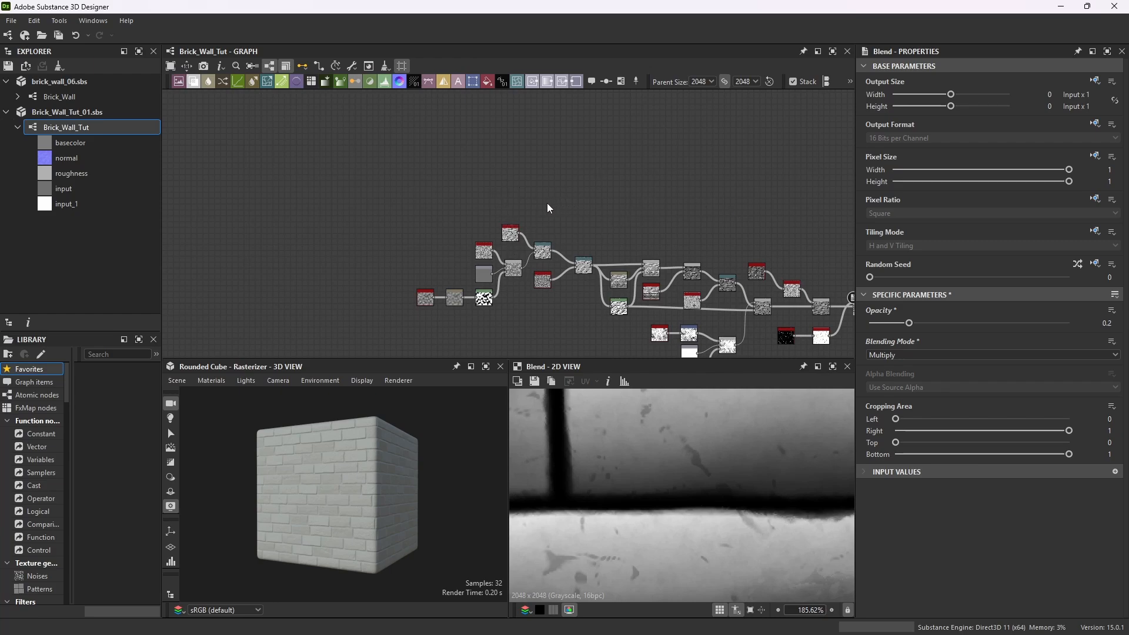
scroll(517, 177, up, 1)
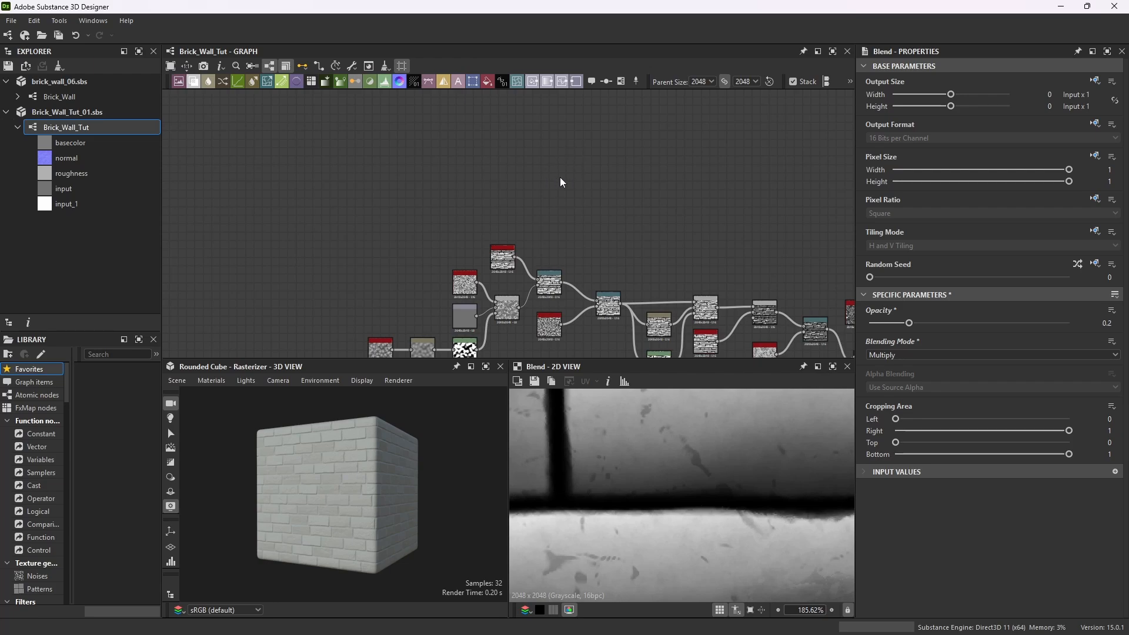
key(space)
scroll(538, 226, up, 3)
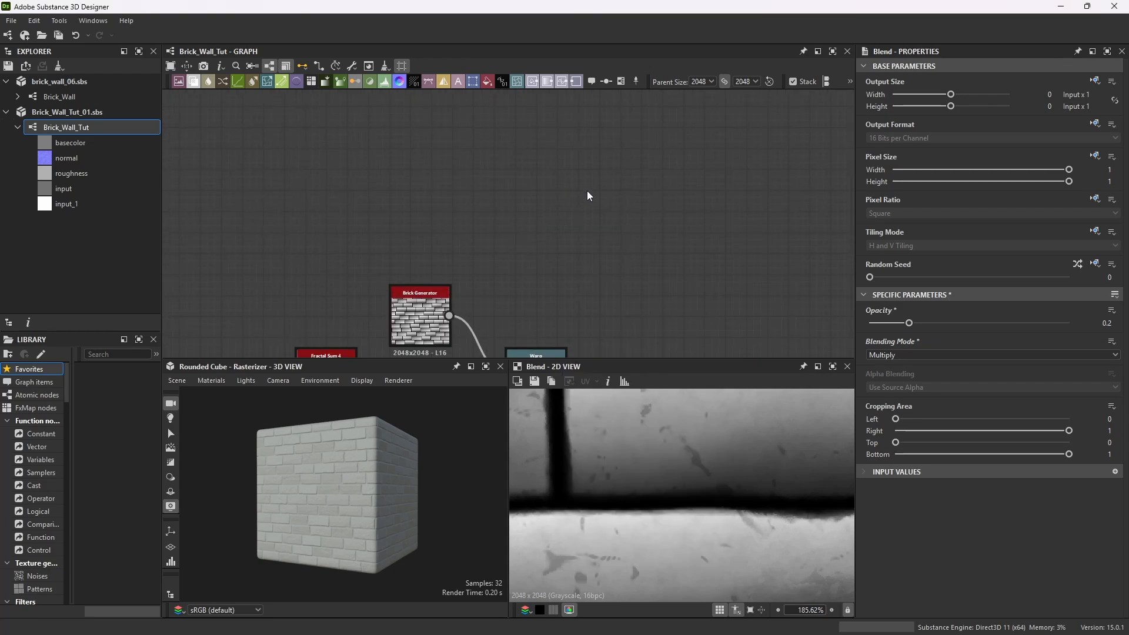
Add a Uniform Color node to the empty area above the graph.
scroll(587, 195, down, 1)
key(space)
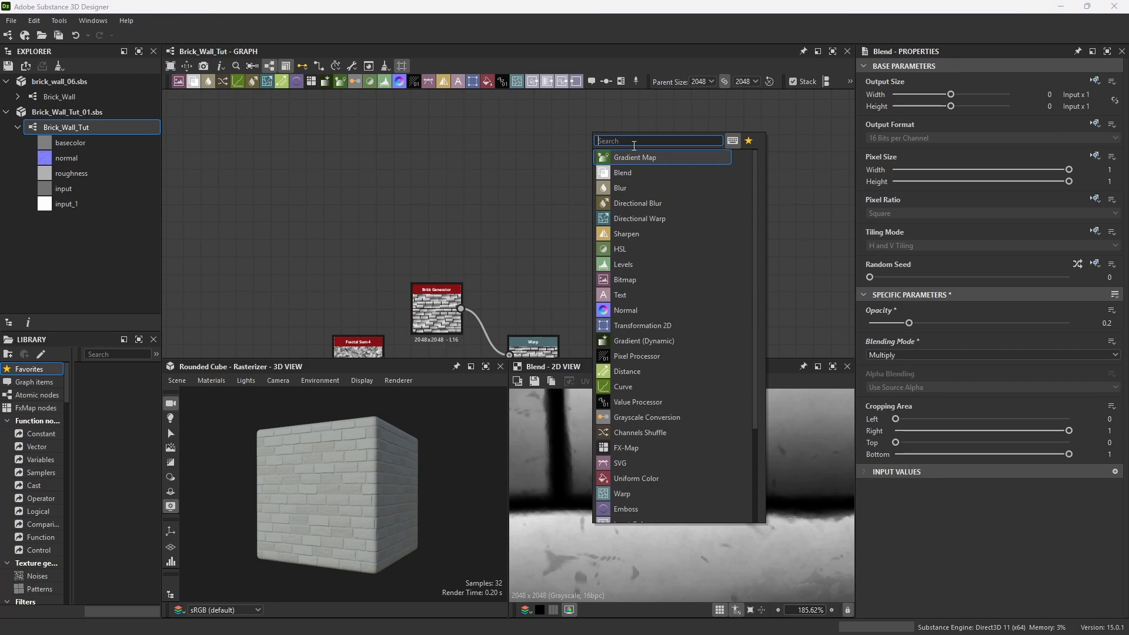
text(uni)
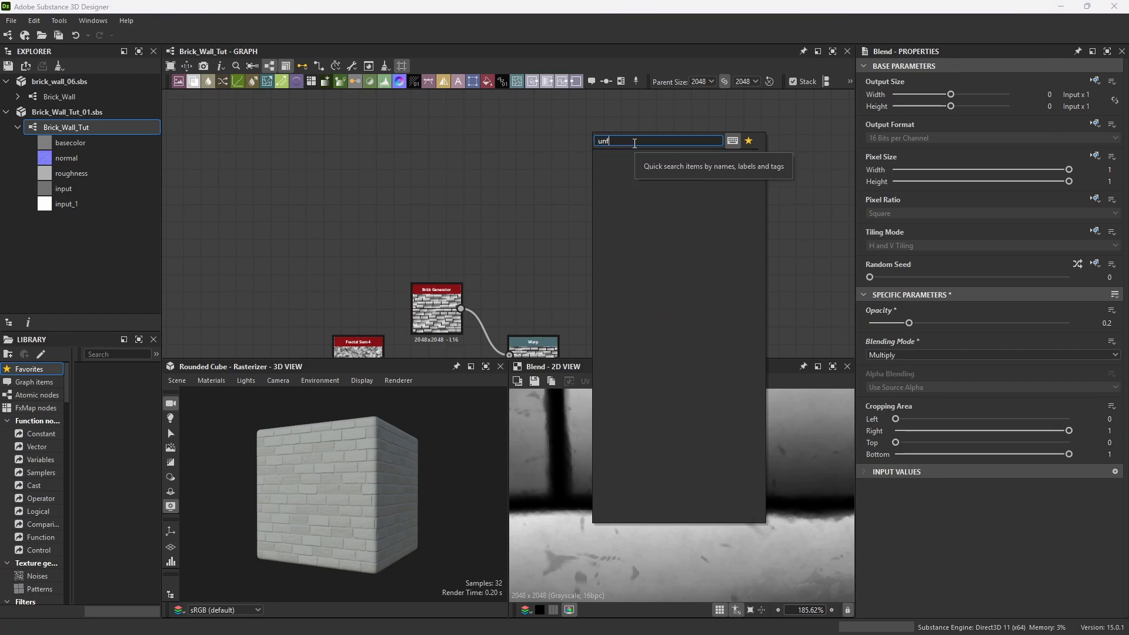
text(form)
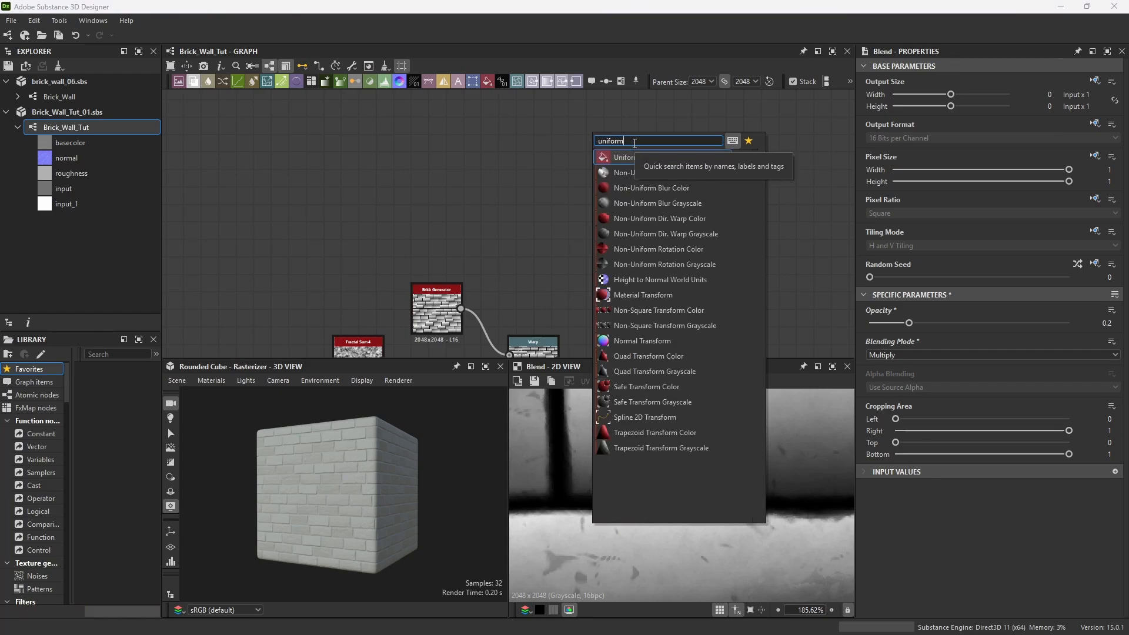
click(654, 152)
Duplicate the Uniform Color node repeatedly to create eight color nodes.
scroll(659, 183, down, 3)
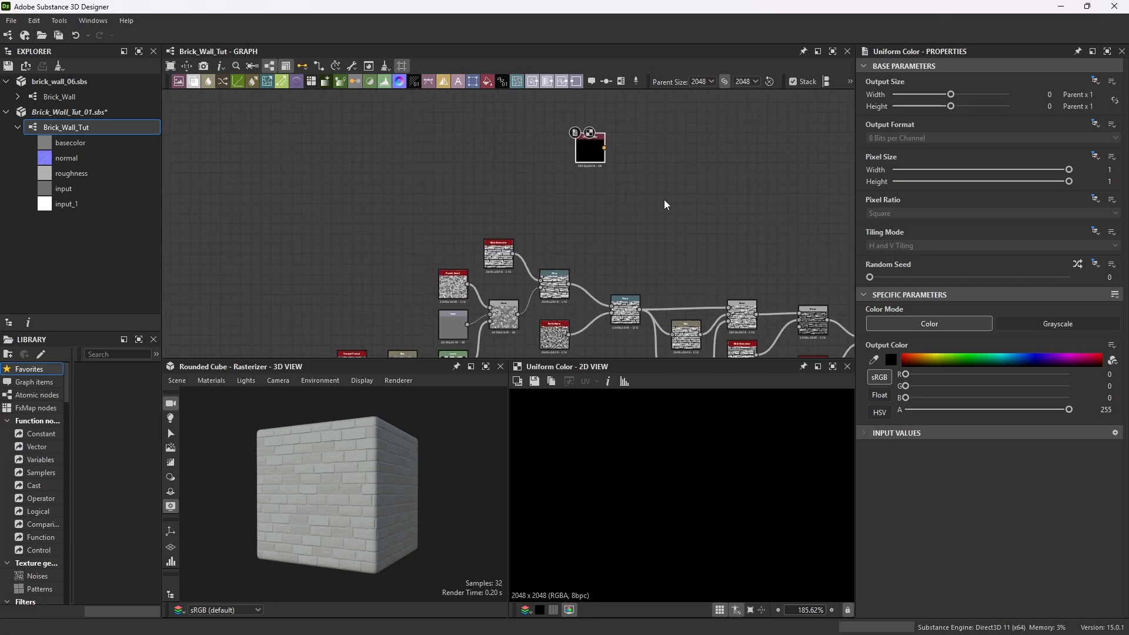
scroll(676, 162, up, 1)
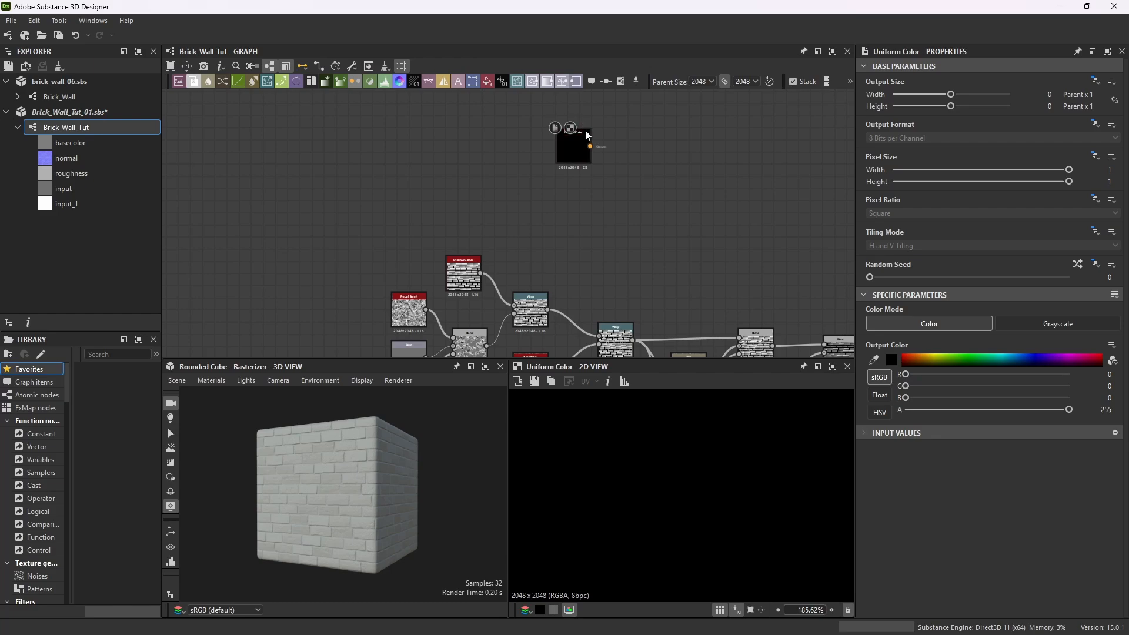
key(ctrl+d)
drag(619, 151, 718, 204)
key(ctrl+d)
key(ctrl+d)
scroll(718, 205, down, 3)
scroll(737, 213, down, 2)
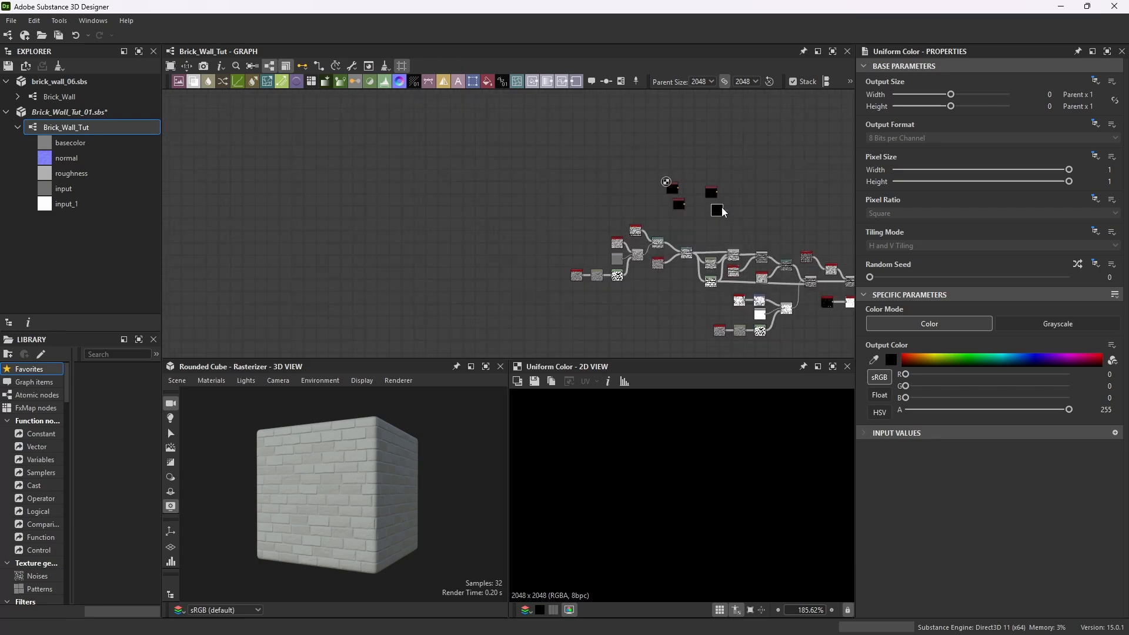
scroll(728, 200, up, 4)
drag(711, 216, 765, 229)
key(ctrl+d)
key(ctrl+d)
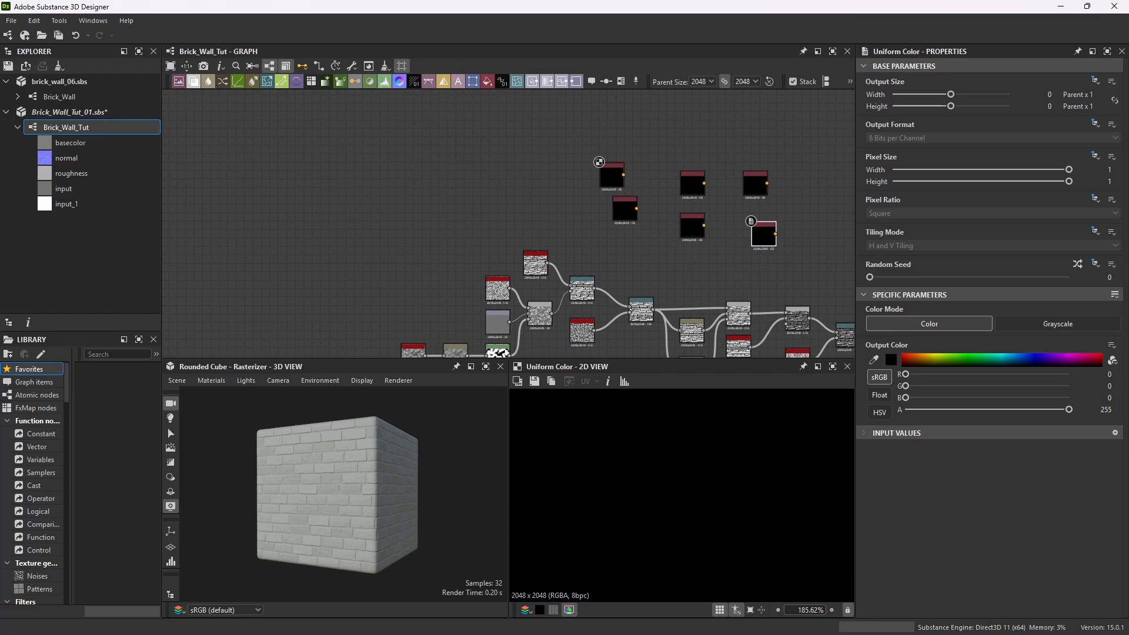
middle_drag(818, 226, 791, 231)
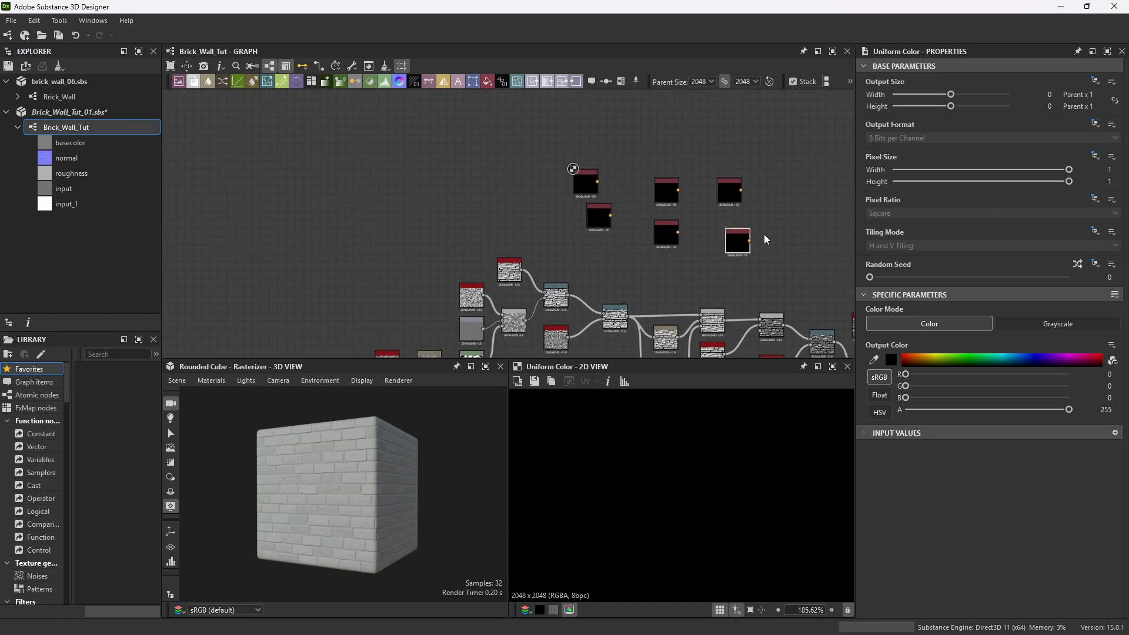
key(ctrl+d)
drag(754, 219, 814, 178)
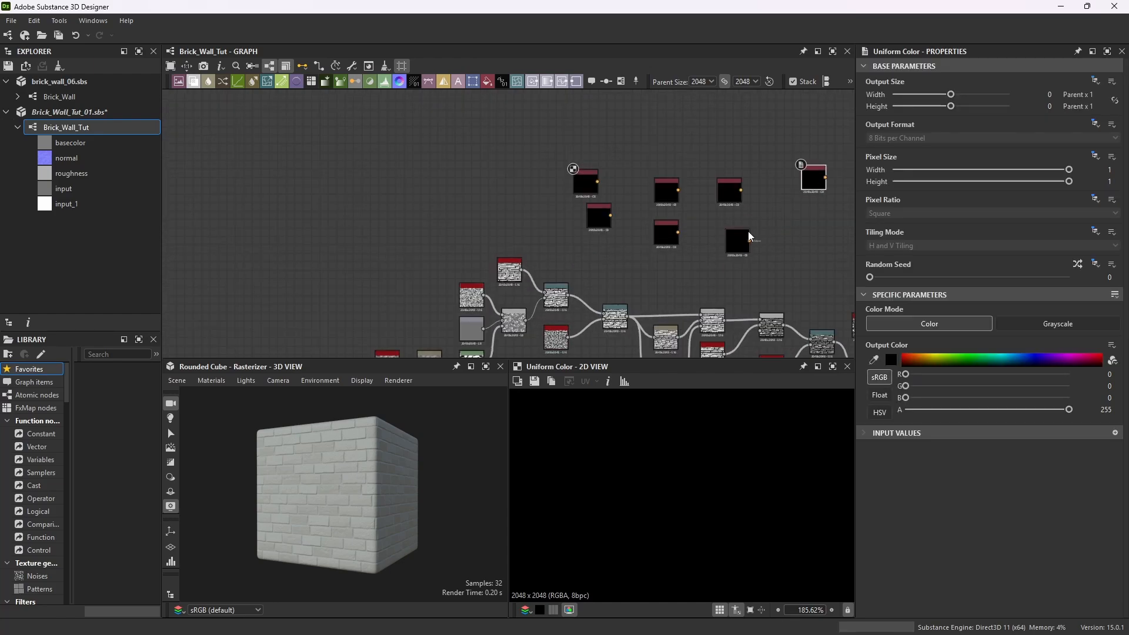
key(ctrl+d)
drag(788, 233, 831, 250)
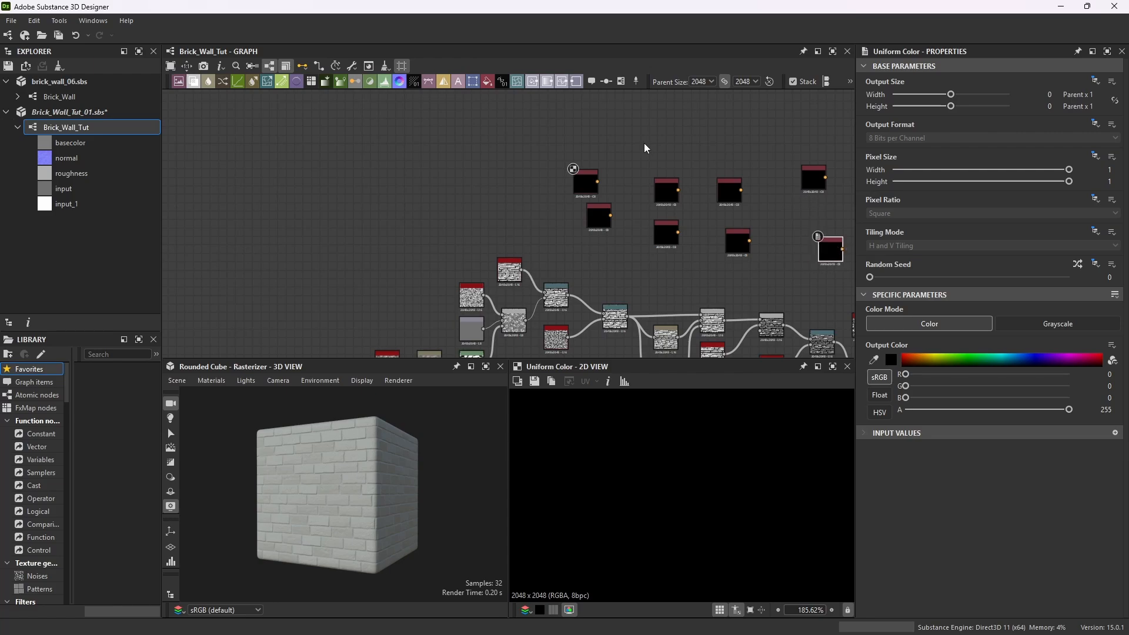
Arrange the eight Uniform Color nodes into neat vertical pairs.
drag(584, 177, 525, 139)
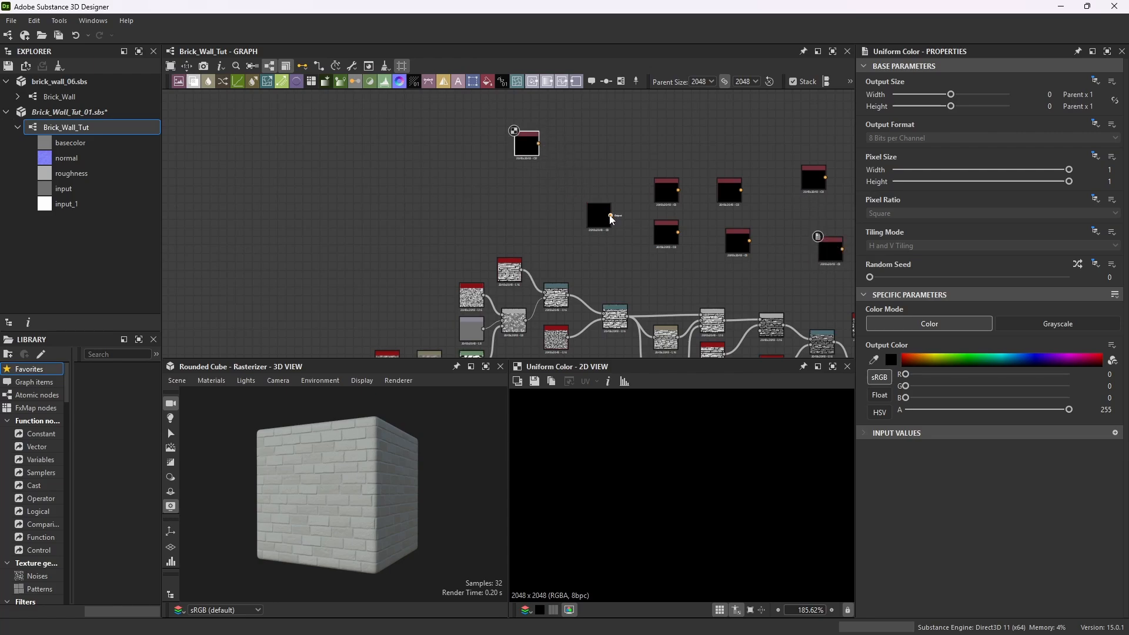
drag(602, 216, 530, 185)
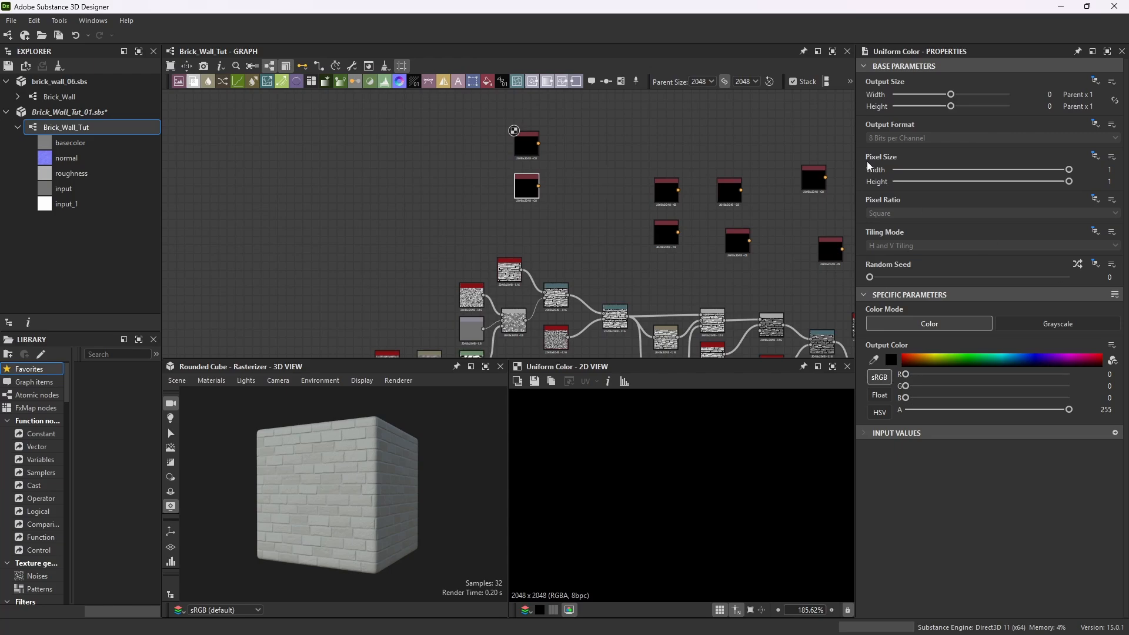
drag(665, 187, 630, 184)
drag(497, 143, 535, 130)
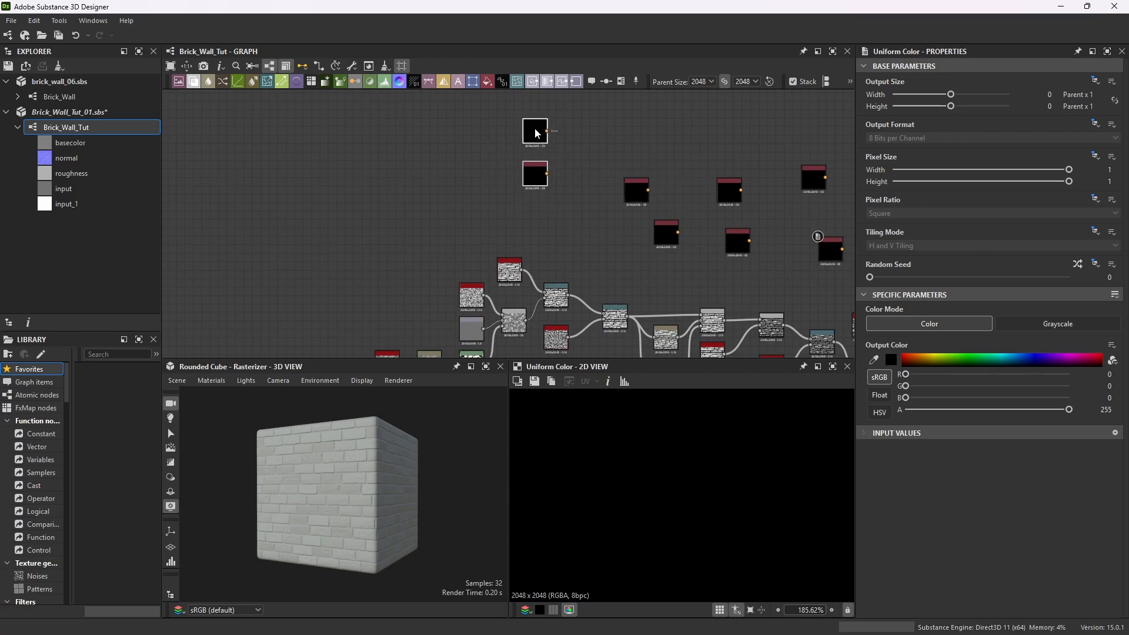
drag(664, 230, 643, 225)
drag(659, 174, 614, 234)
drag(640, 195, 641, 163)
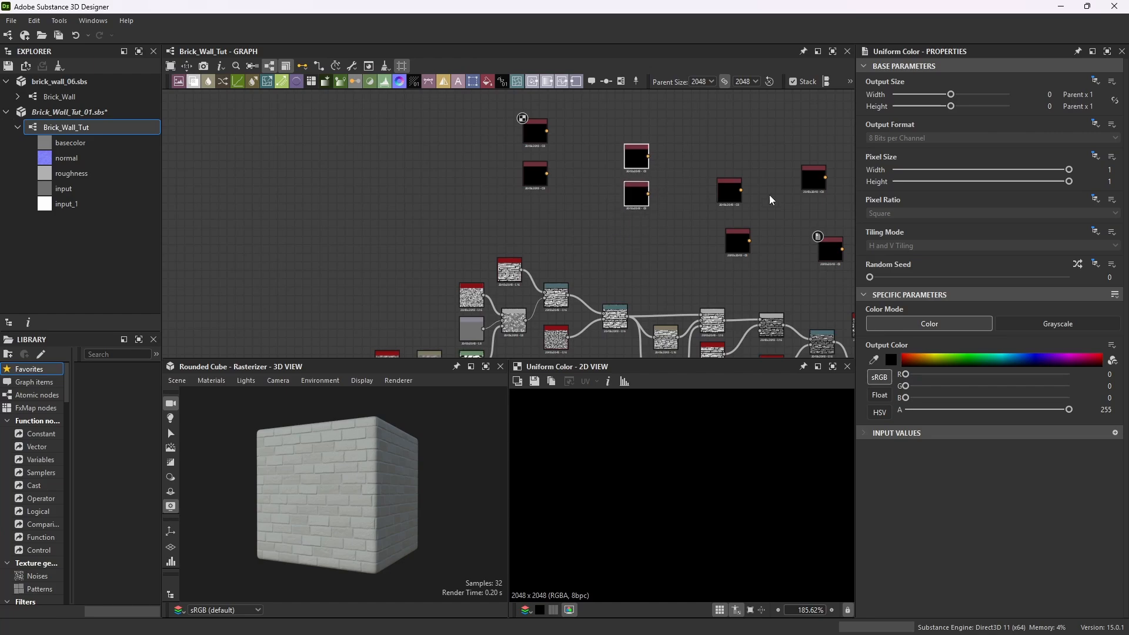
drag(736, 242, 729, 228)
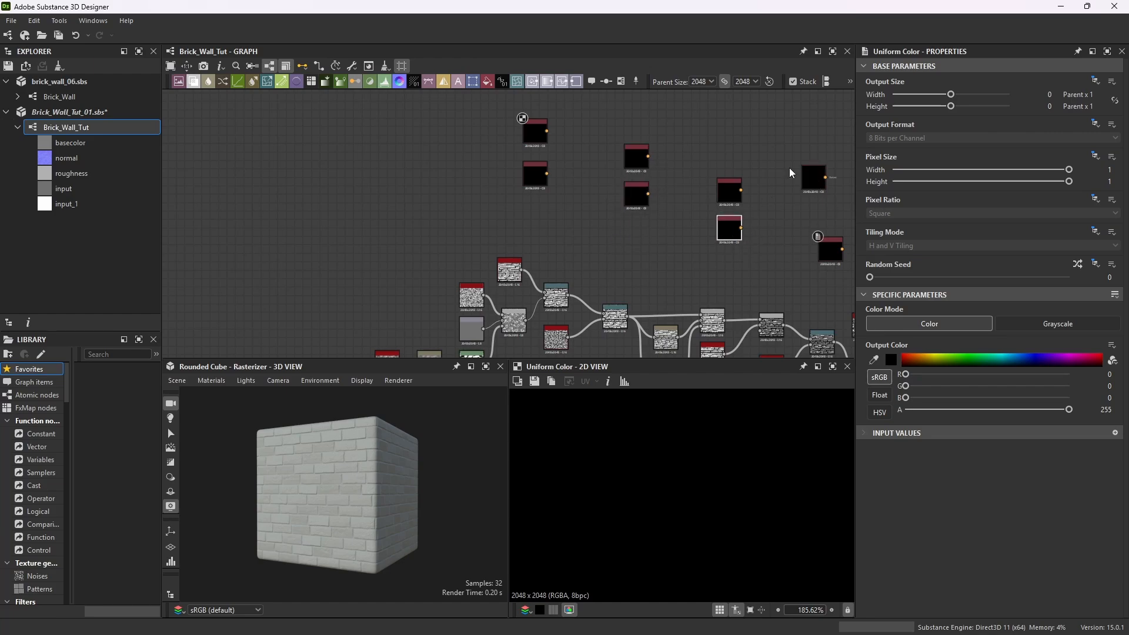
scroll(664, 243, down, 4)
scroll(739, 240, up, 4)
middle_drag(739, 240, 664, 227)
drag(703, 224, 656, 202)
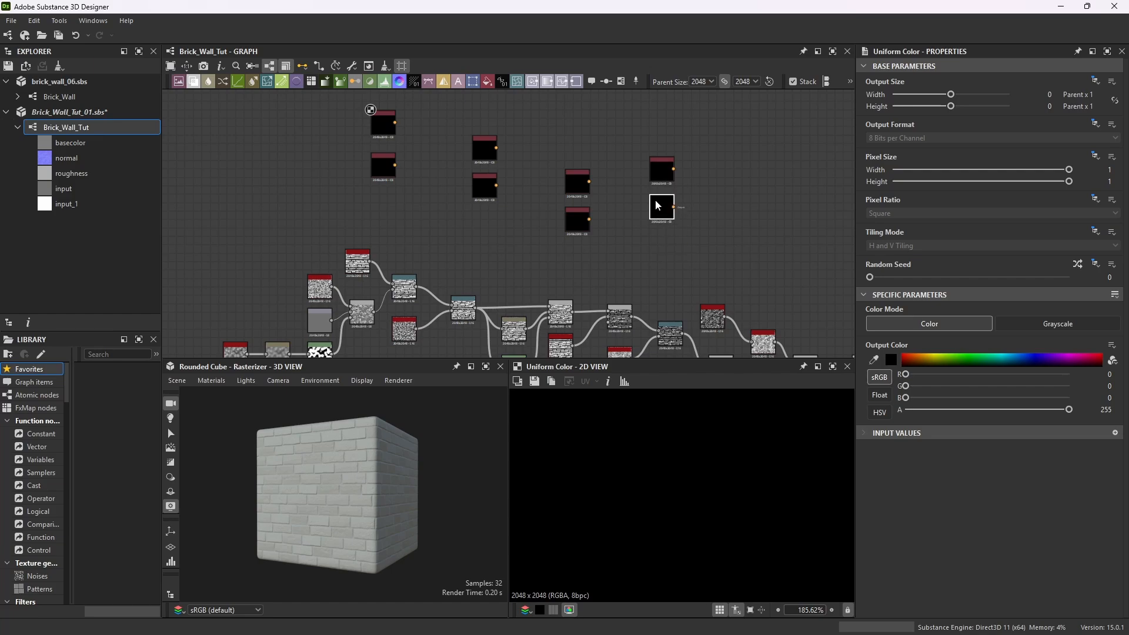
Select the first Uniform Color node and save the package.
scroll(647, 200, up, 1)
click(399, 128)
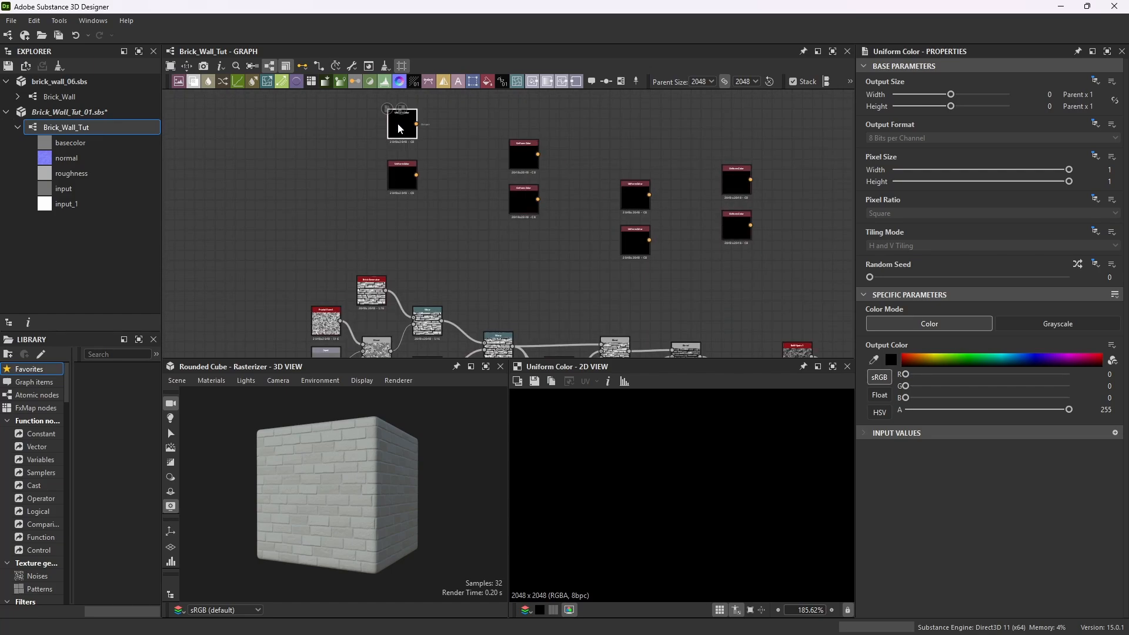
scroll(400, 127, up, 6)
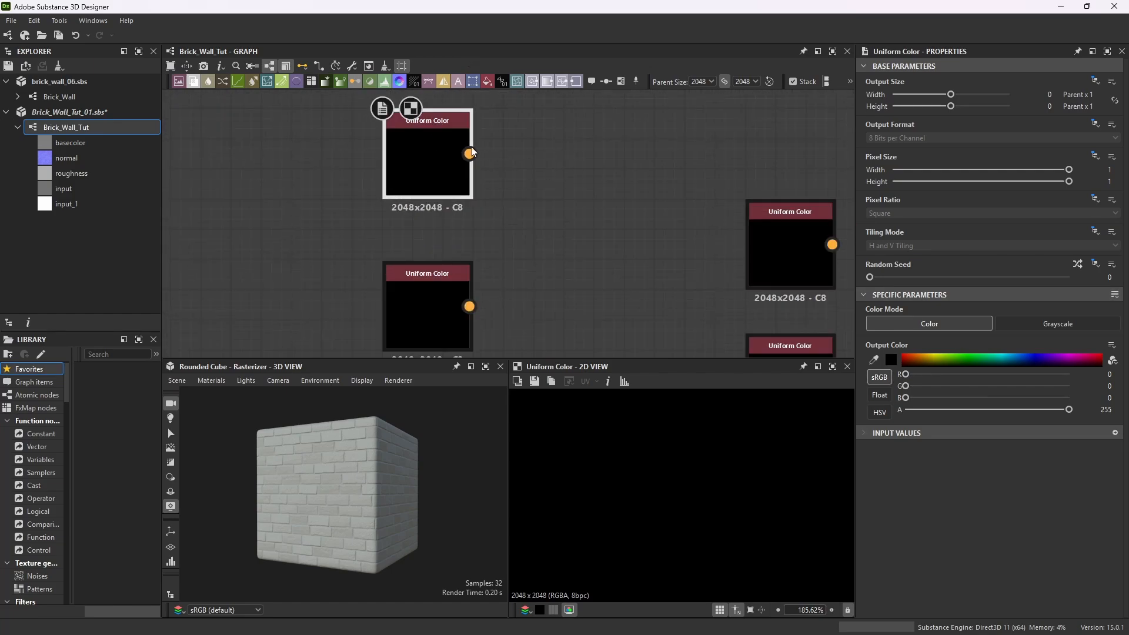
scroll(472, 153, up, 4)
scroll(506, 170, down, 2)
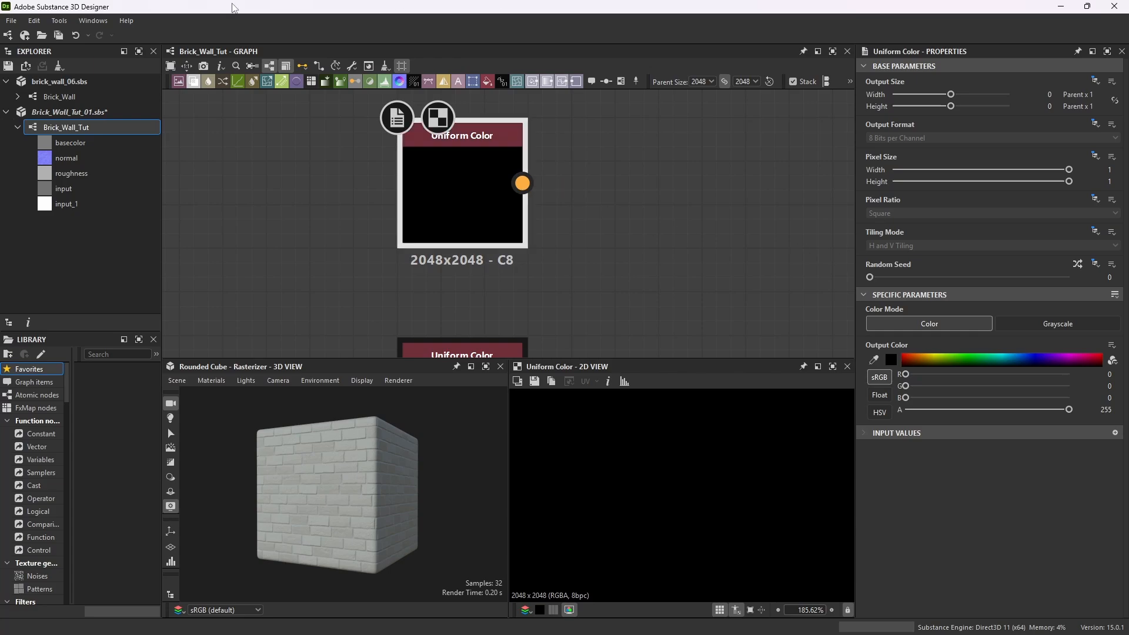
click(11, 20)
click(35, 82)
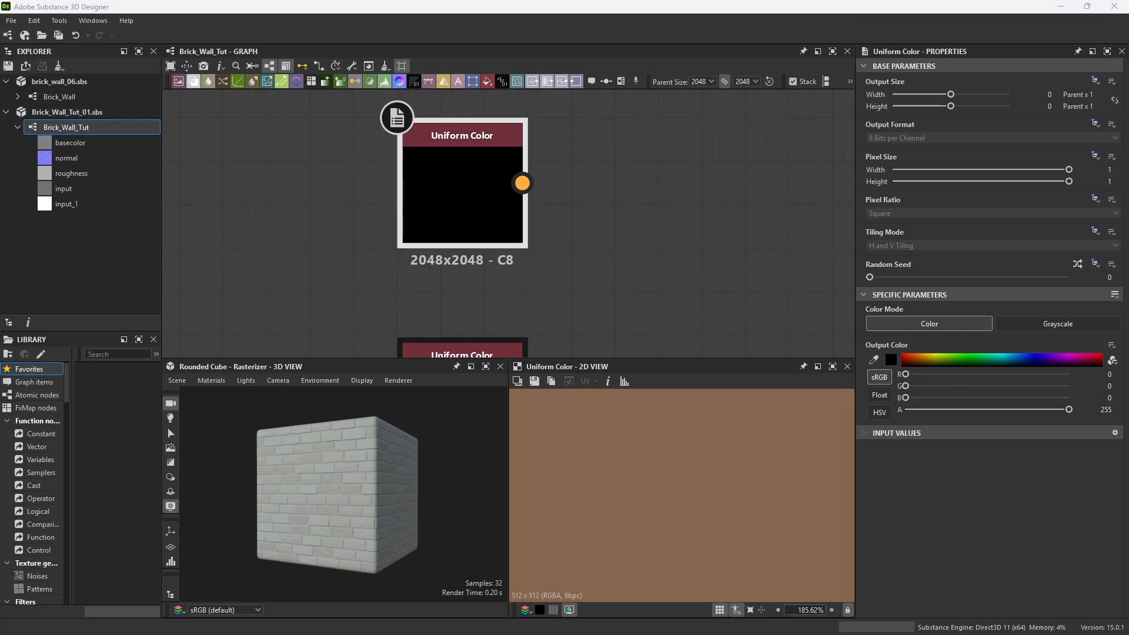
Set the first Uniform Color node's output color to #86664d.
drag(808, 223, 764, 177)
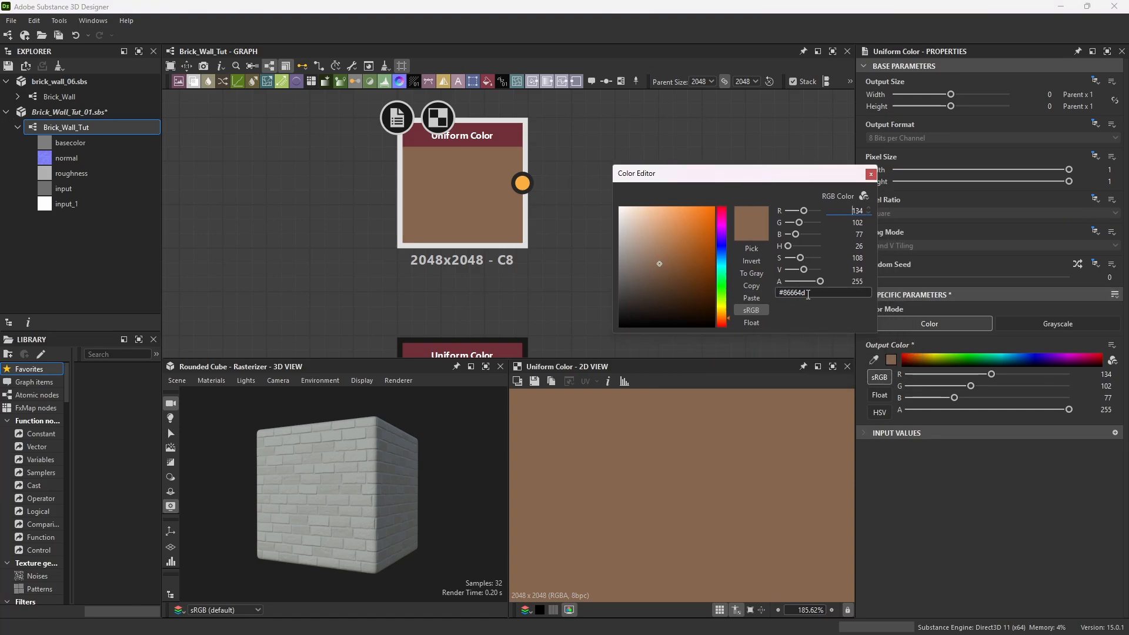
click(781, 296)
click(870, 175)
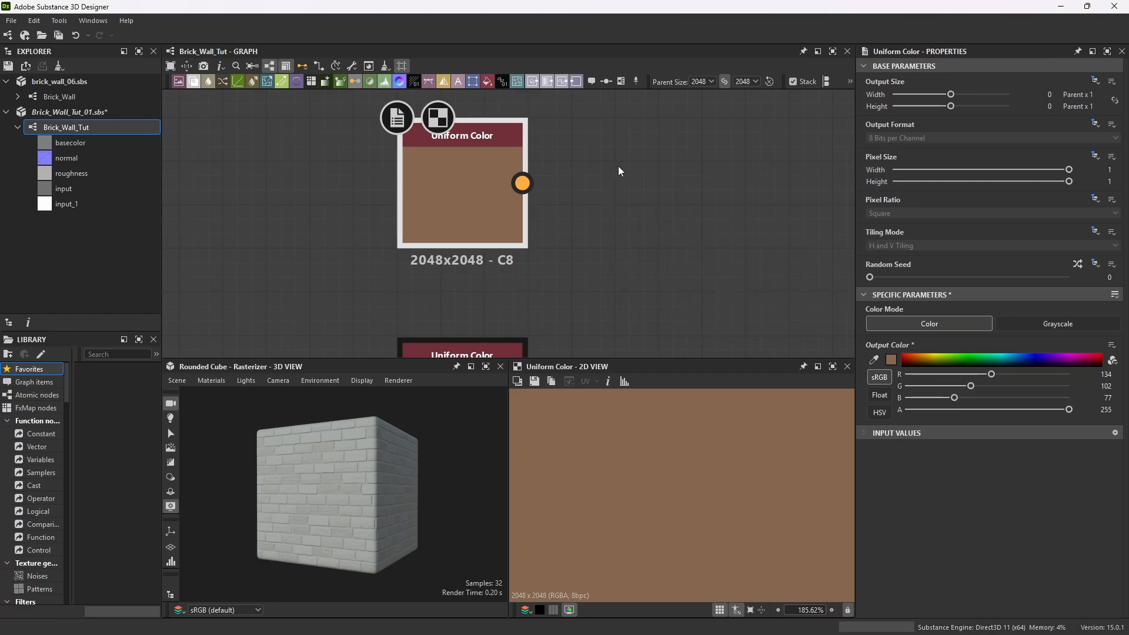
Set the second Uniform Color node's output color to #735644.
middle_drag(619, 166, 697, 82)
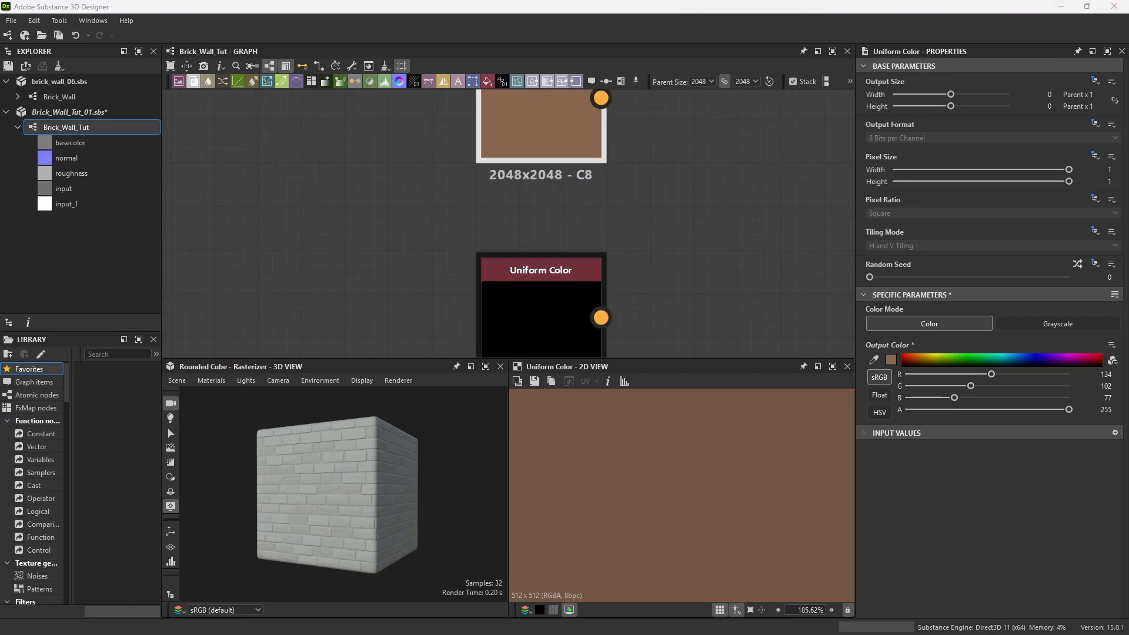
scroll(676, 229, down, 3)
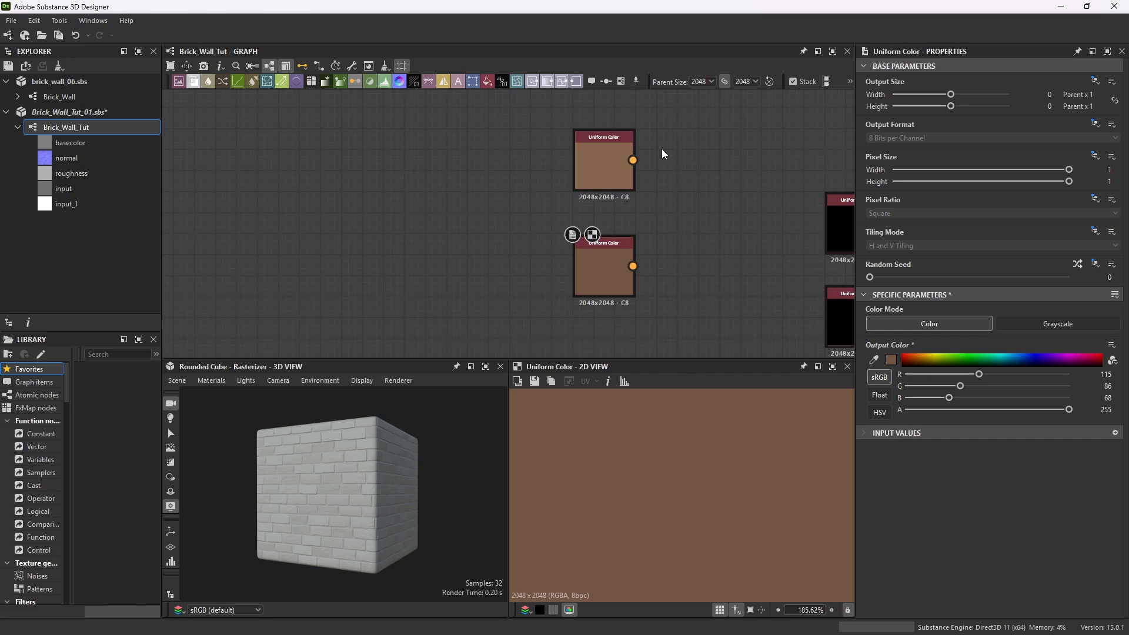
click(613, 246)
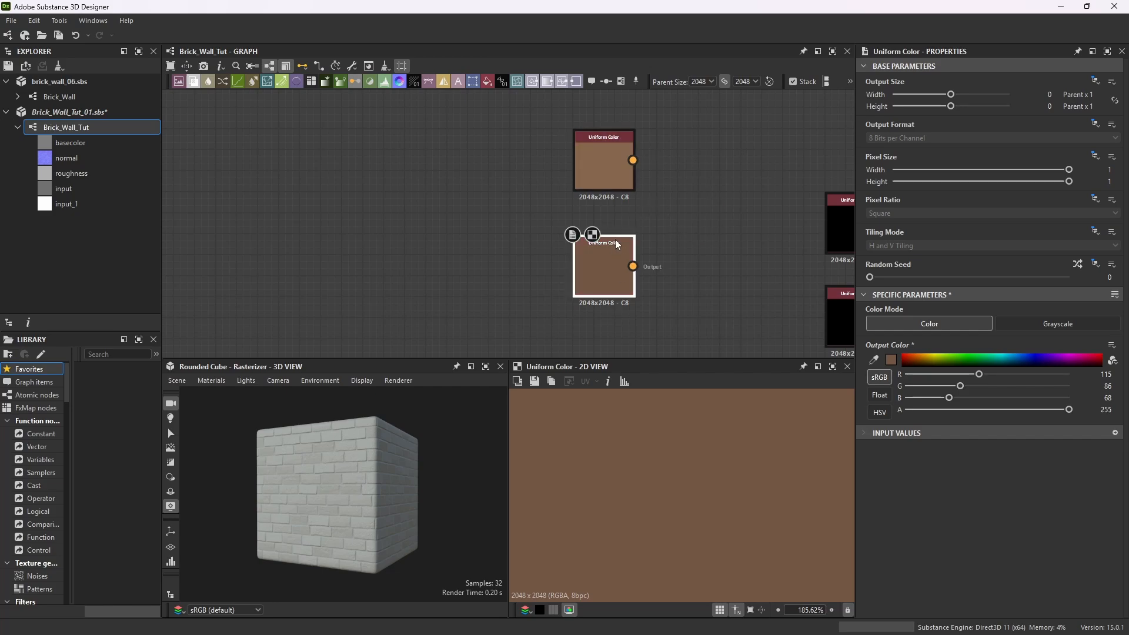
click(892, 360)
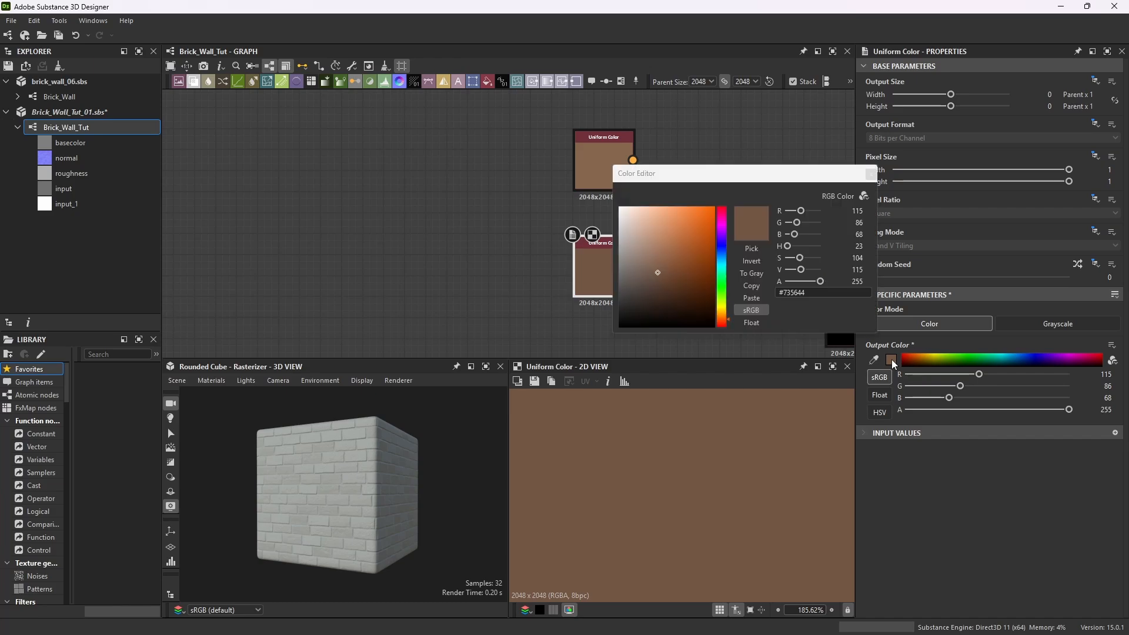
click(871, 173)
click(618, 138)
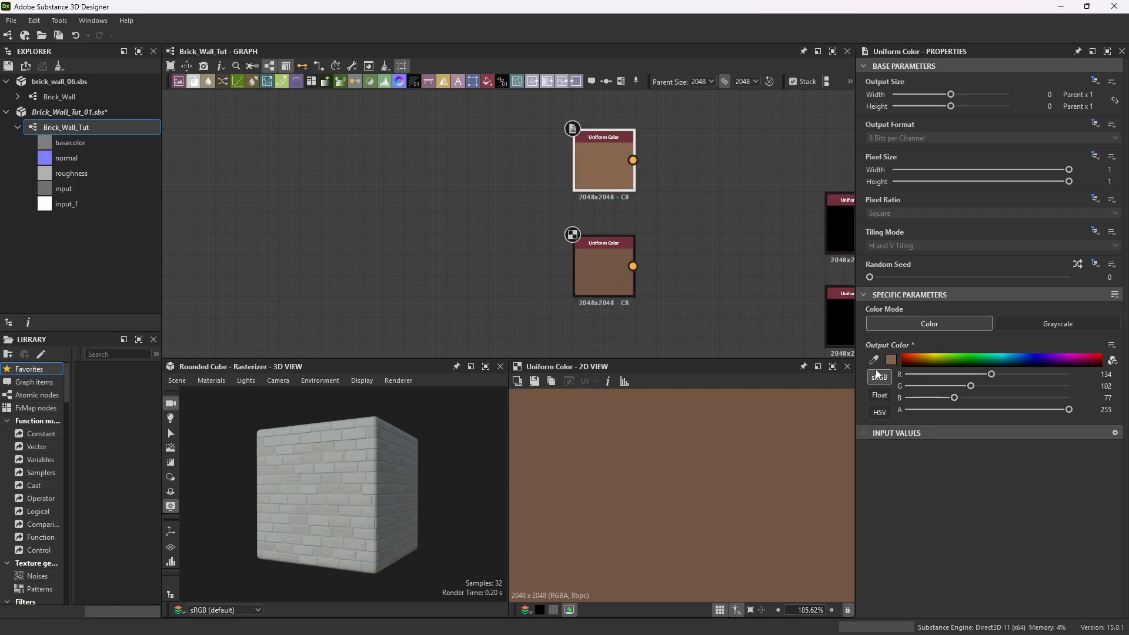
Set the third and fourth Uniform Color nodes' colors to #7b4a3a and #623f36.
click(891, 360)
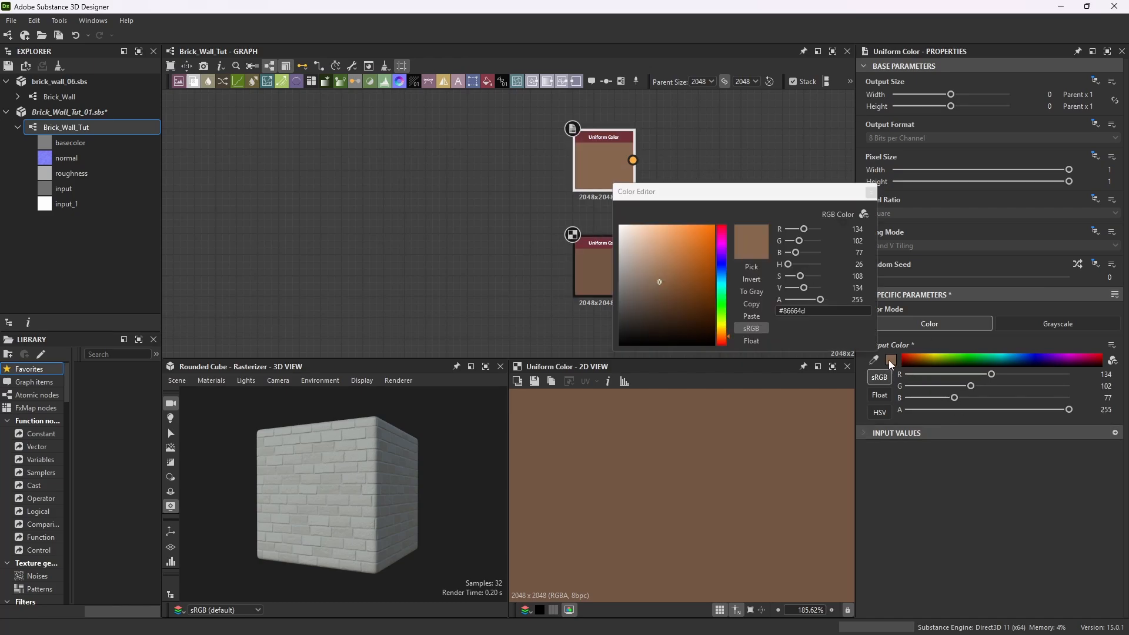
click(872, 193)
scroll(658, 211, down, 3)
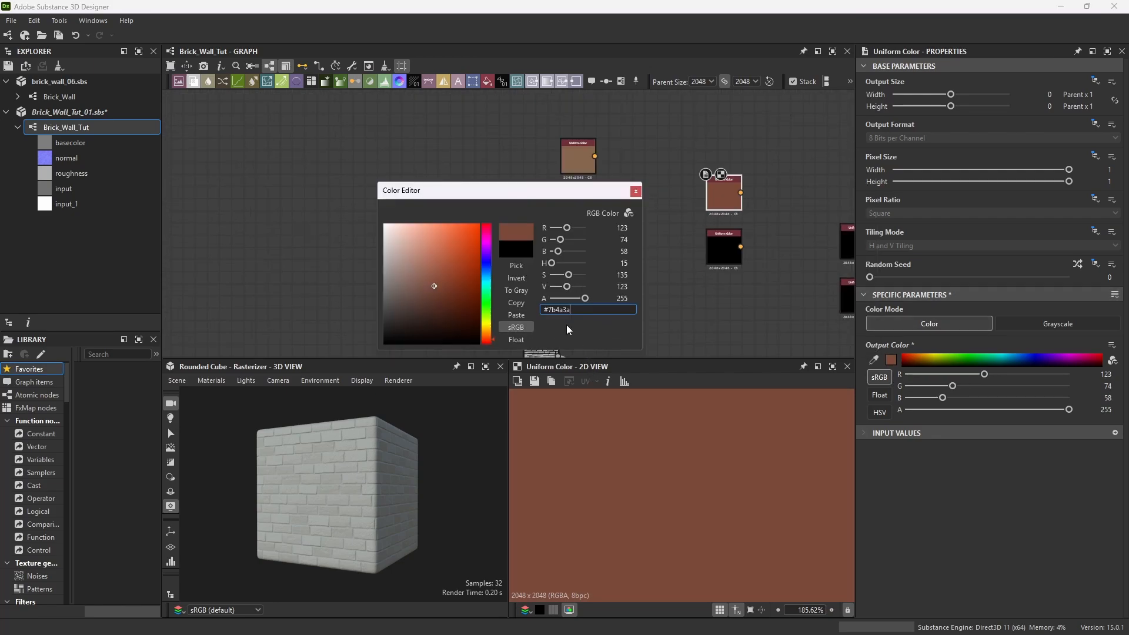
click(636, 191)
double_click(718, 241)
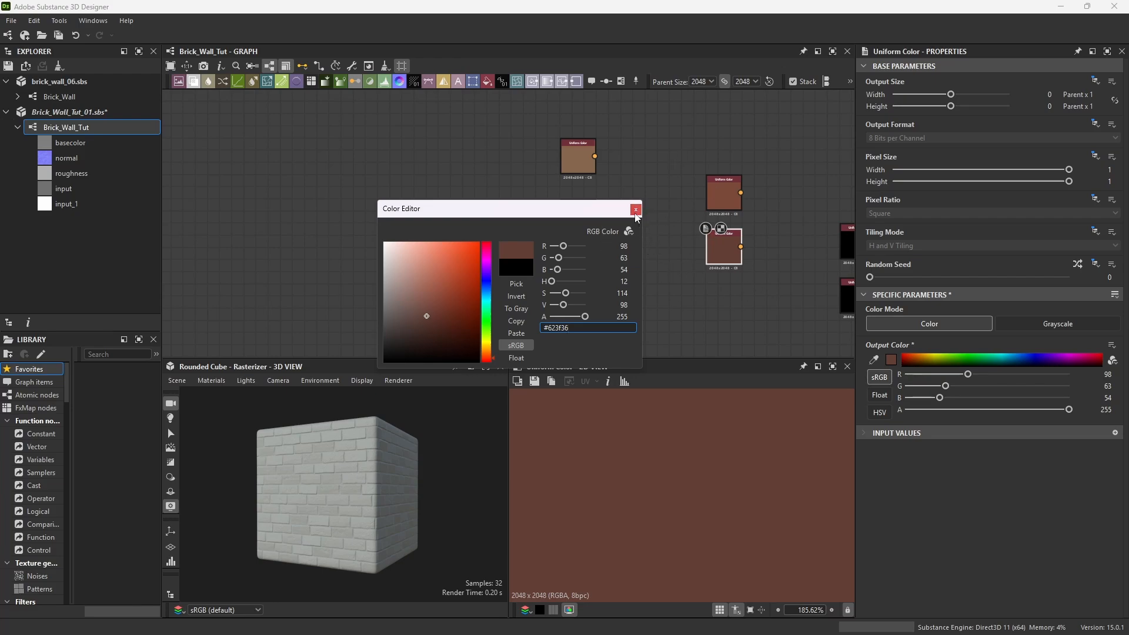
click(636, 210)
Set the fifth and sixth Uniform Color nodes' colors to #7f6963 and #917c6c.
scroll(673, 268, down, 3)
scroll(735, 244, up, 5)
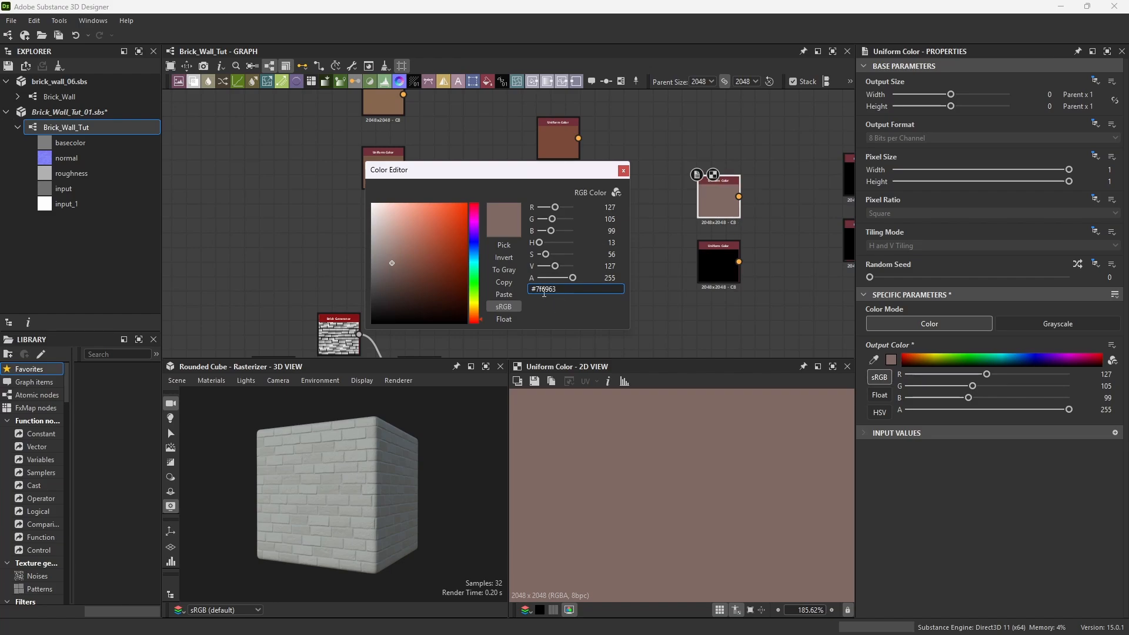
click(624, 171)
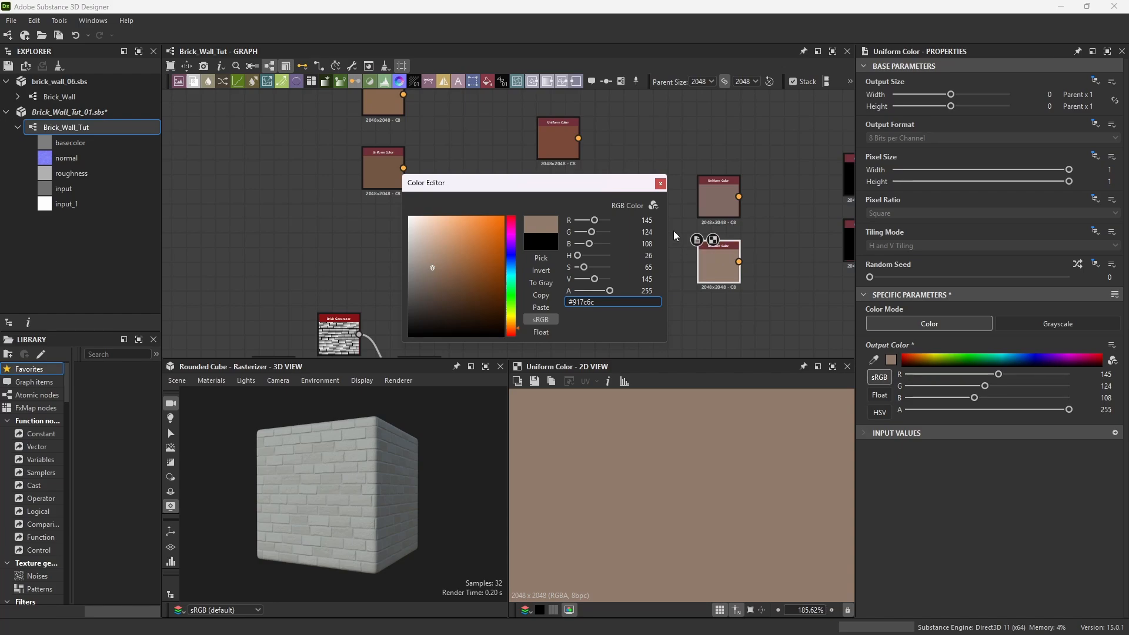
click(661, 183)
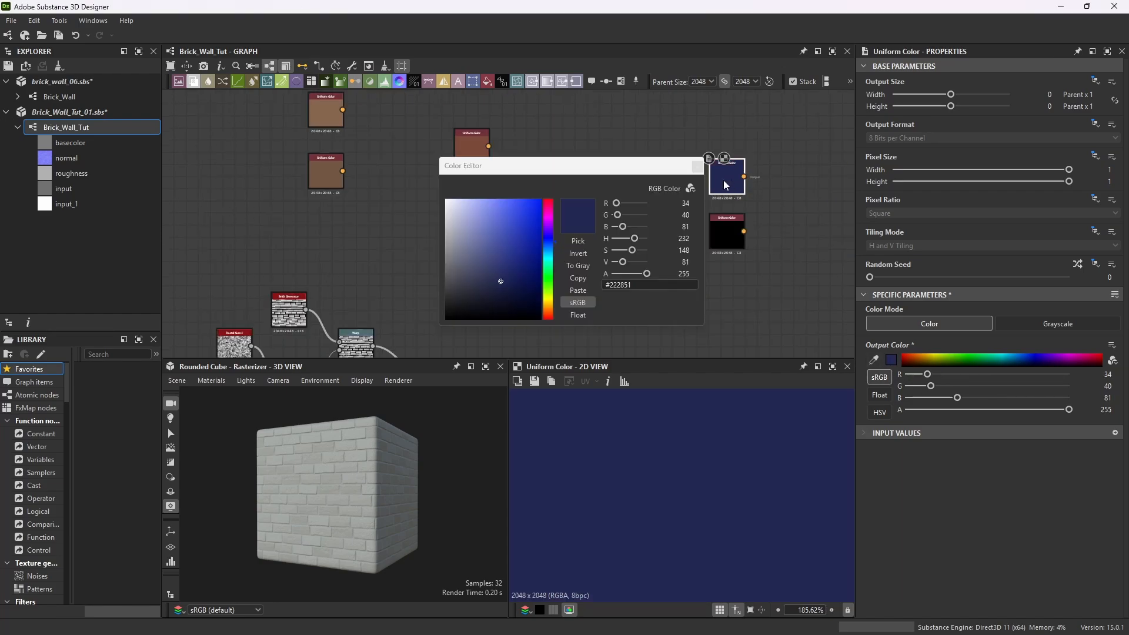
Set the seventh Uniform Color node's output color to #222851.
scroll(723, 180, up, 3)
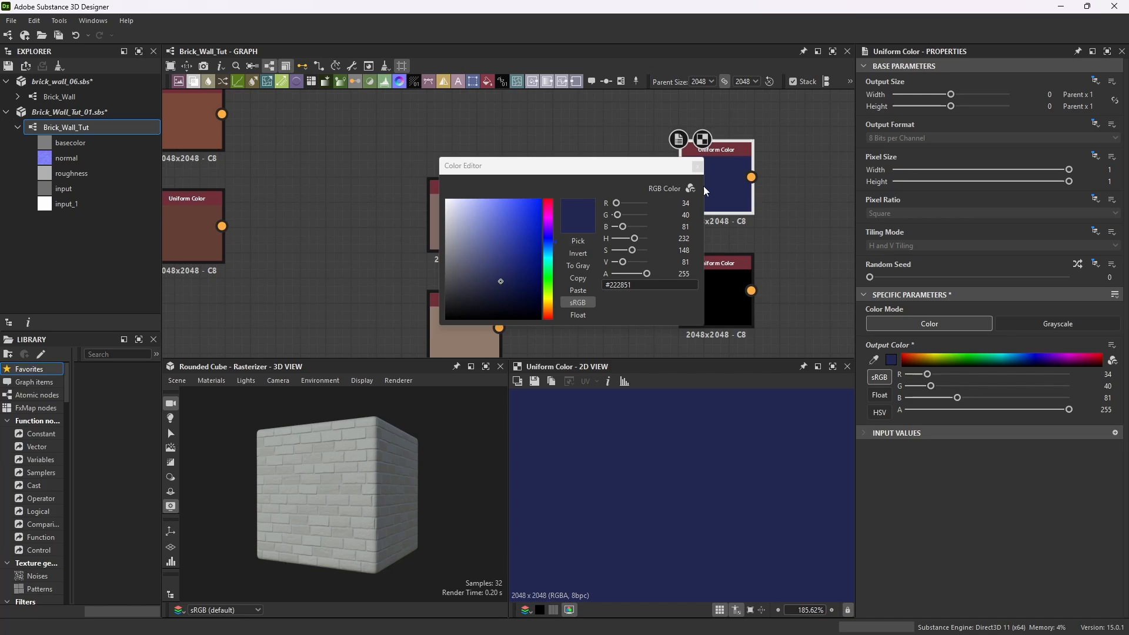
click(698, 167)
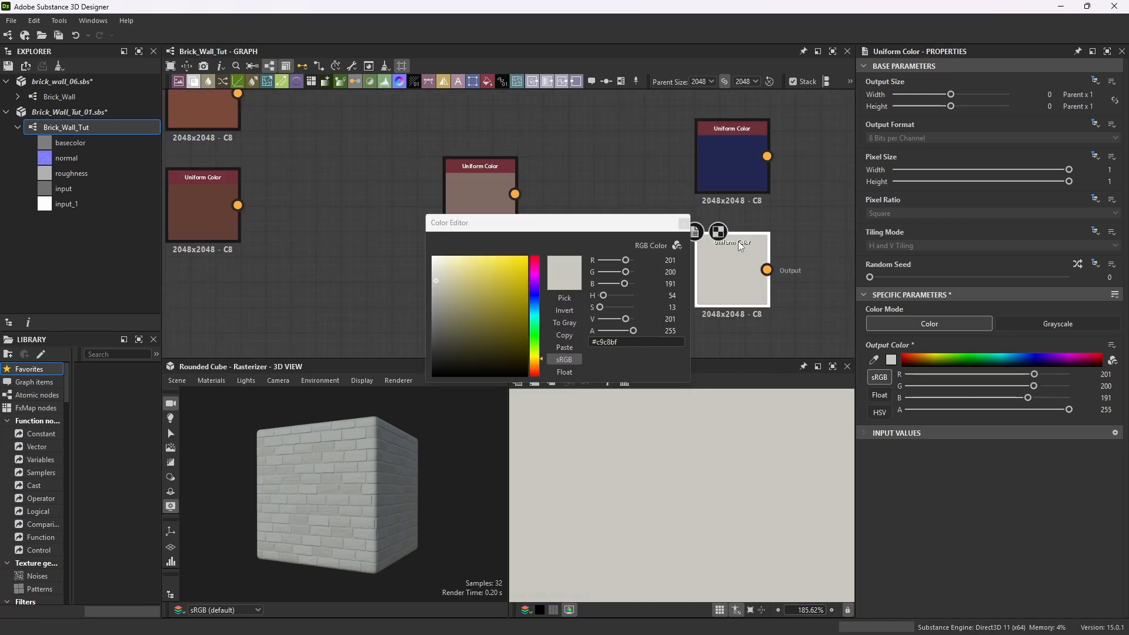
Set the eighth Uniform Color node's output color to #c9c8bf and close the color editor.
click(617, 343)
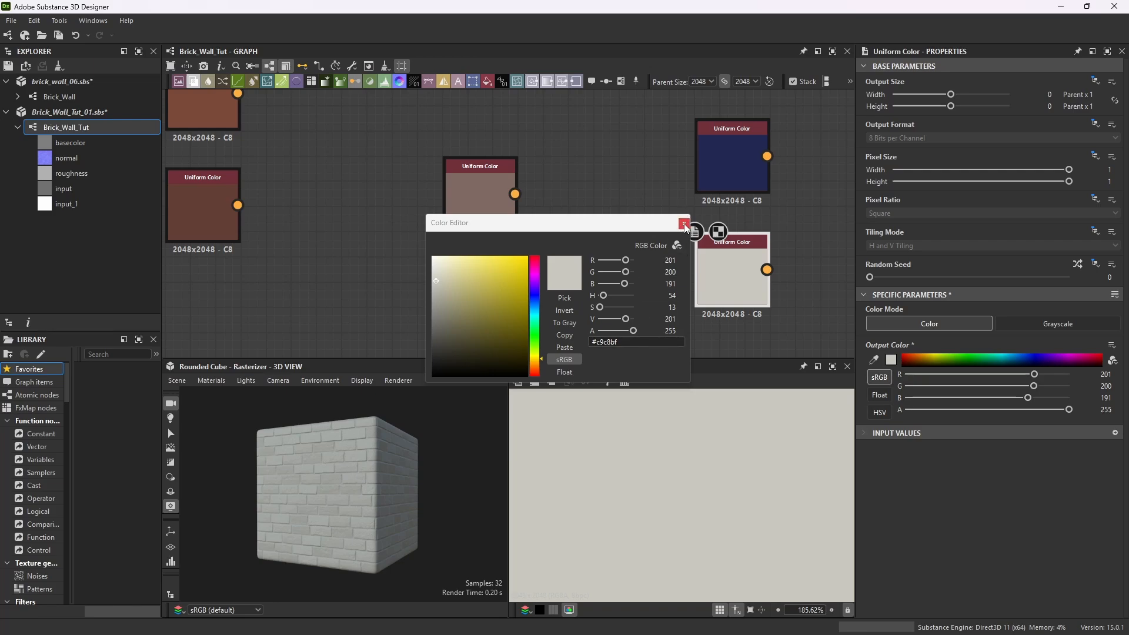
click(685, 224)
Save all open packages.
scroll(714, 256, down, 5)
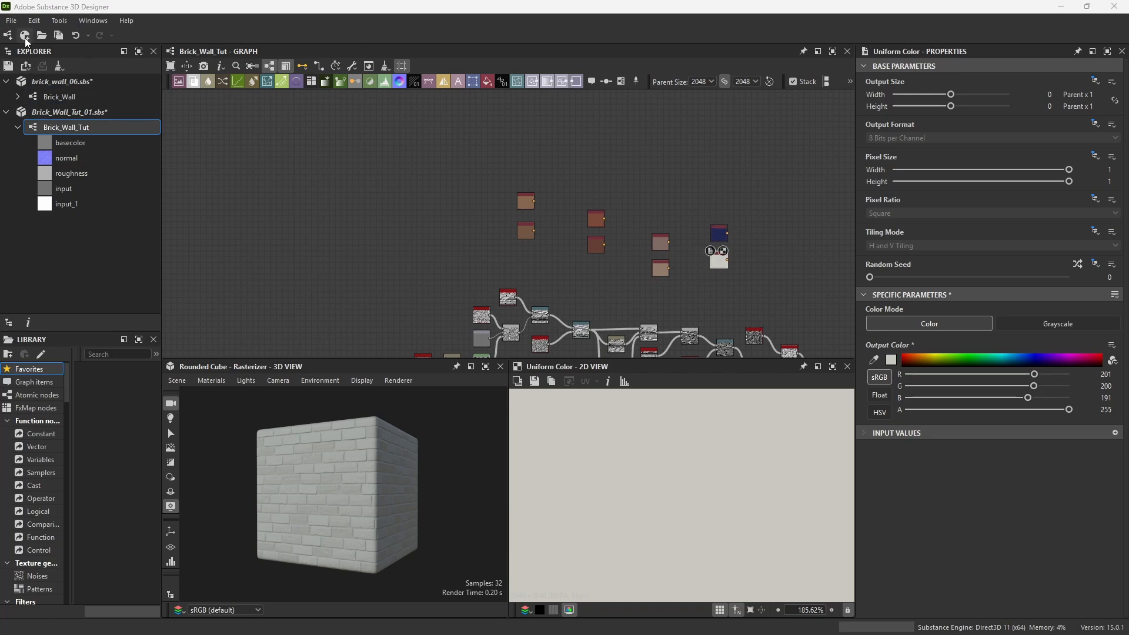
scroll(718, 262, up, 5)
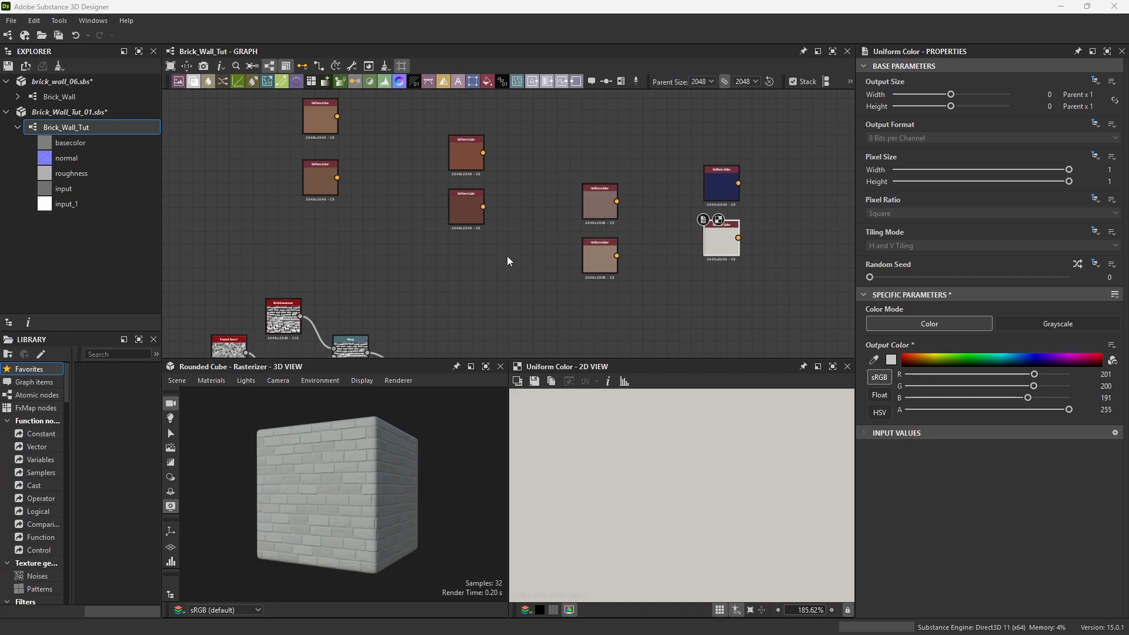
scroll(570, 267, down, 2)
scroll(659, 256, up, 3)
click(754, 218)
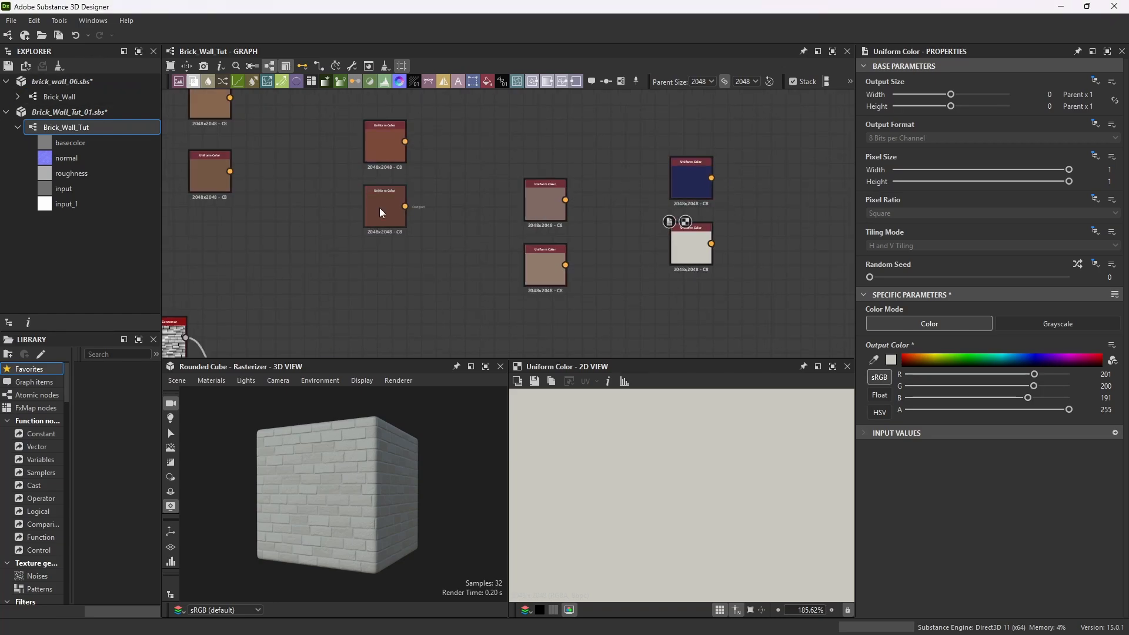
scroll(667, 303, down, 4)
scroll(453, 193, up, 4)
click(24, 36)
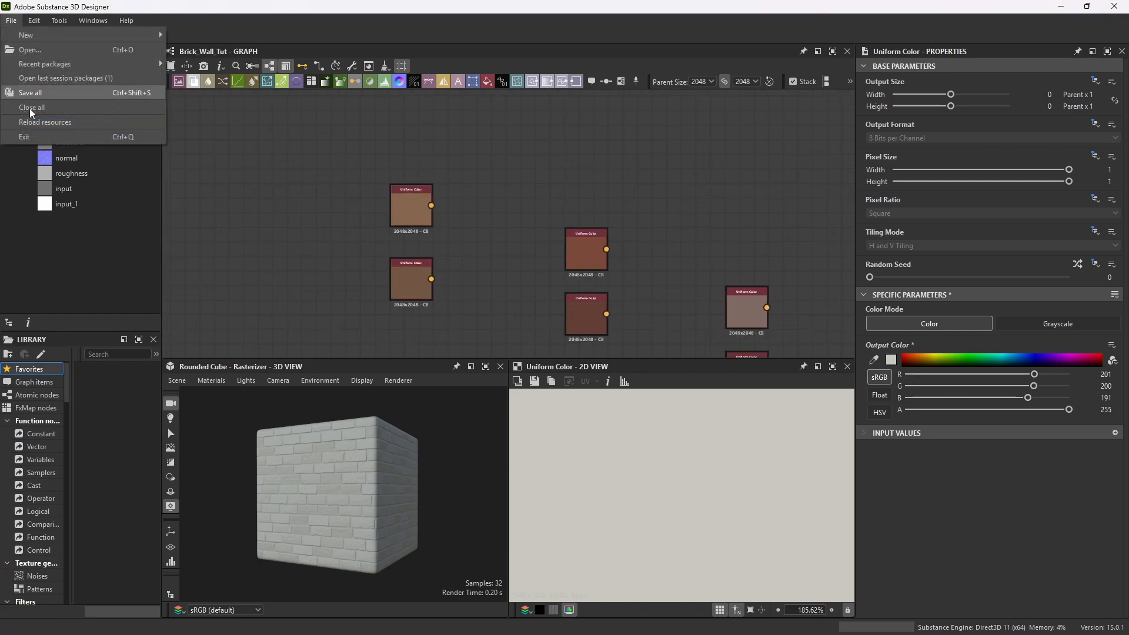
click(36, 91)
Add a Blend node and connect the first two Uniform Color nodes to its foreground and background inputs.
scroll(565, 235, down, 2)
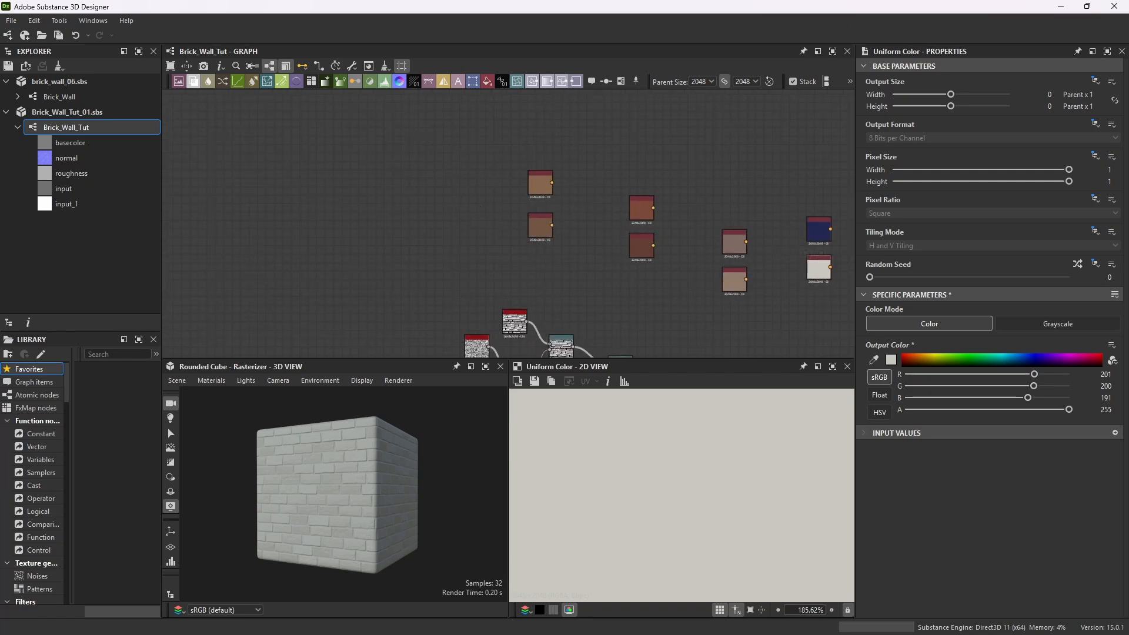
drag(531, 166, 583, 228)
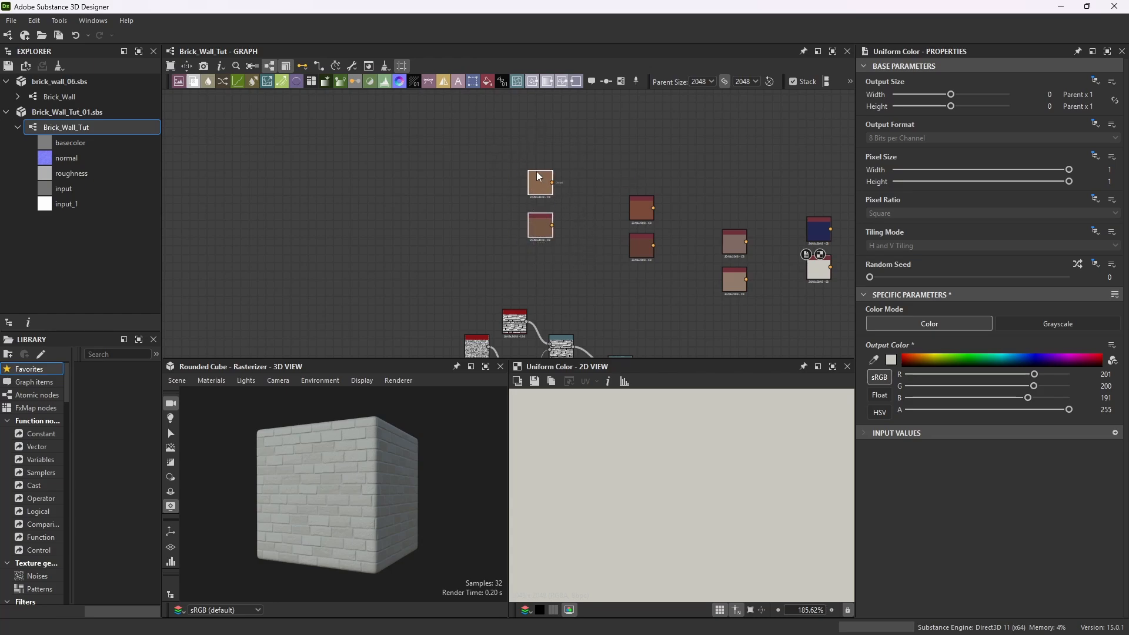
drag(536, 172, 507, 147)
scroll(520, 174, up, 4)
click(617, 206)
key(space)
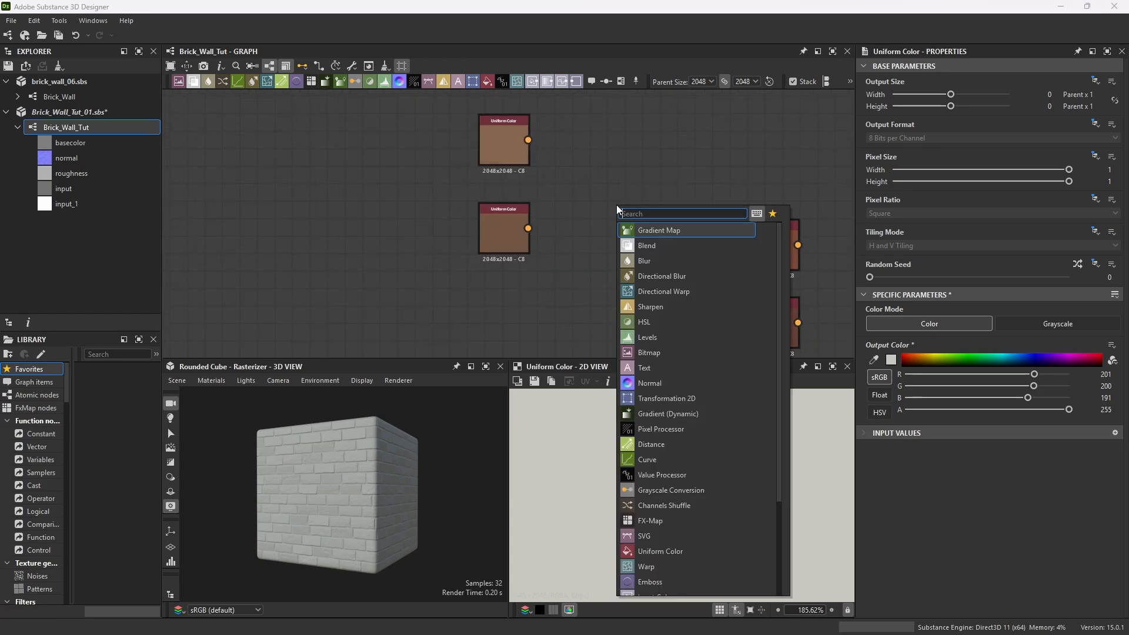
click(647, 245)
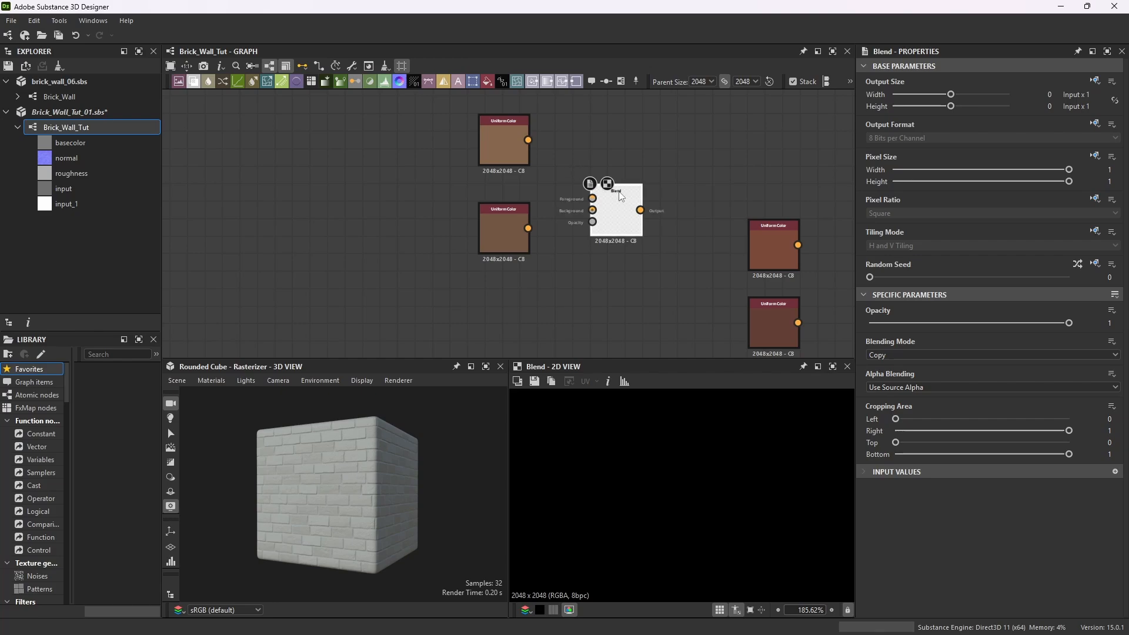
mouse_move(620, 196)
mouse_down()
mouse_move(620, 161)
mouse_move(593, 164)
mouse_move(607, 179)
mouse_up()
drag(678, 125, 382, 252)
drag(624, 166, 562, 170)
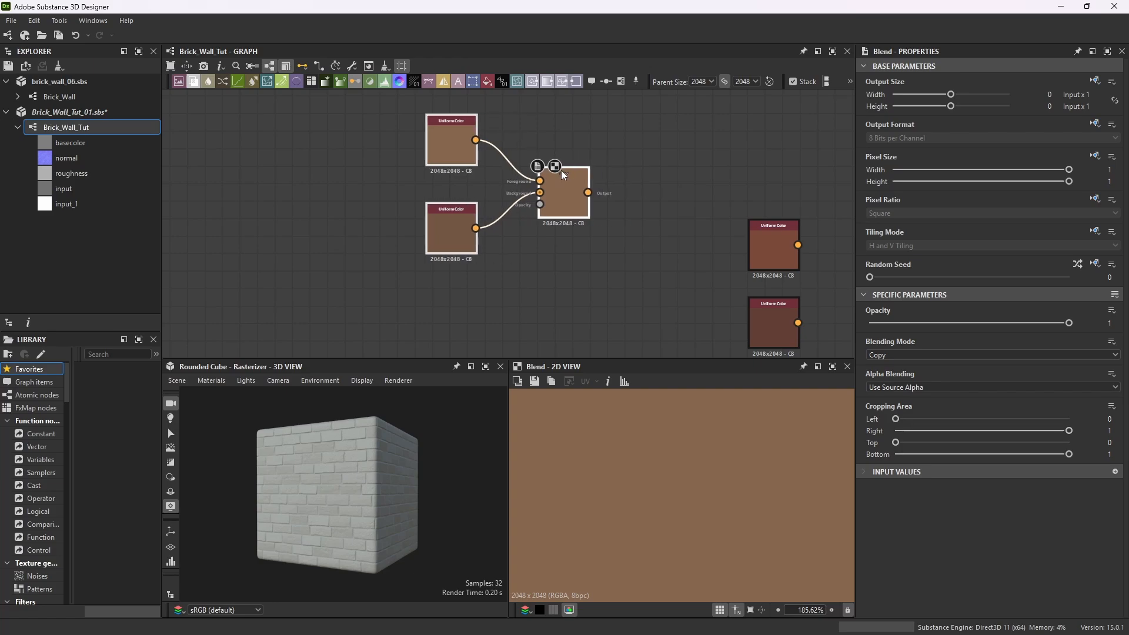
Add a Grunge Map 002 node below the Blend node.
click(651, 178)
scroll(652, 178, down, 5)
scroll(579, 217, up, 4)
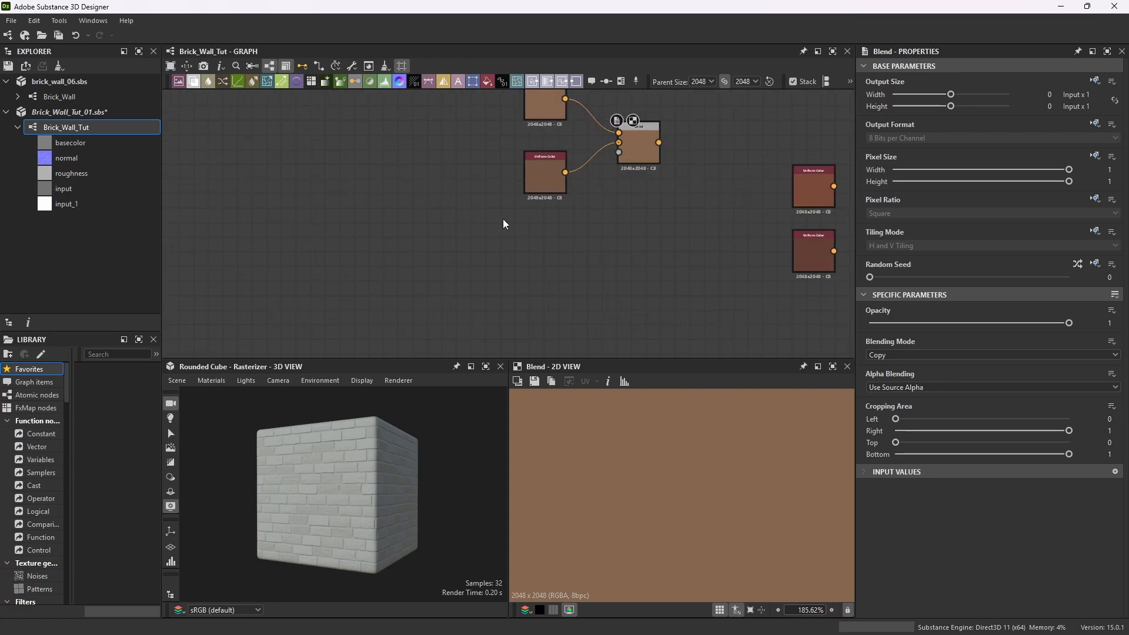
key(space)
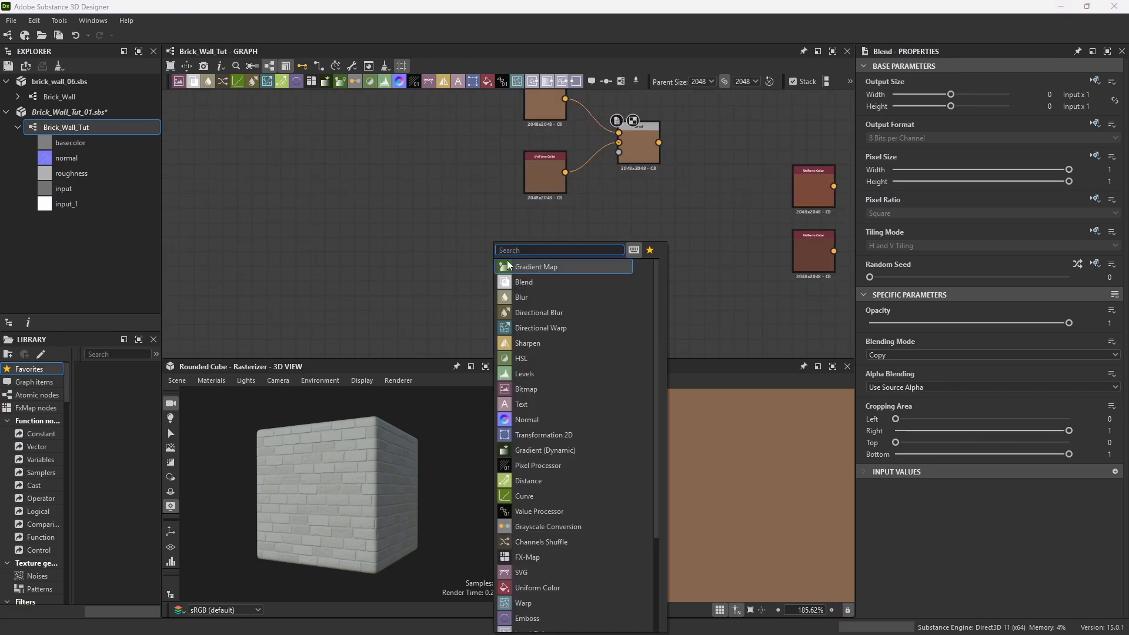
text(grunge)
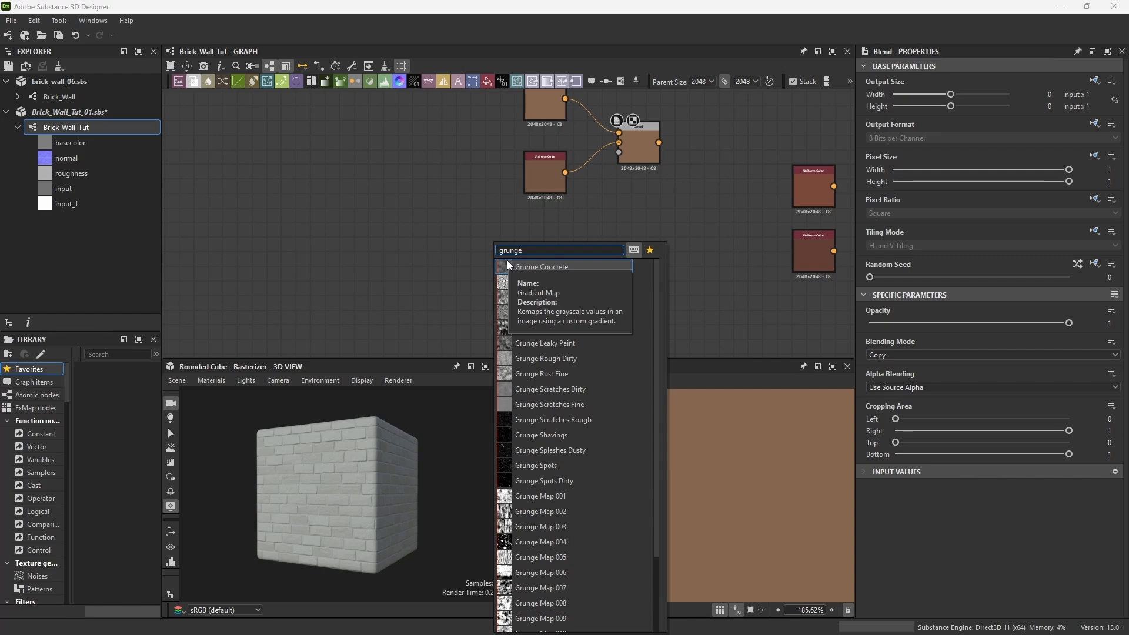
text( ma)
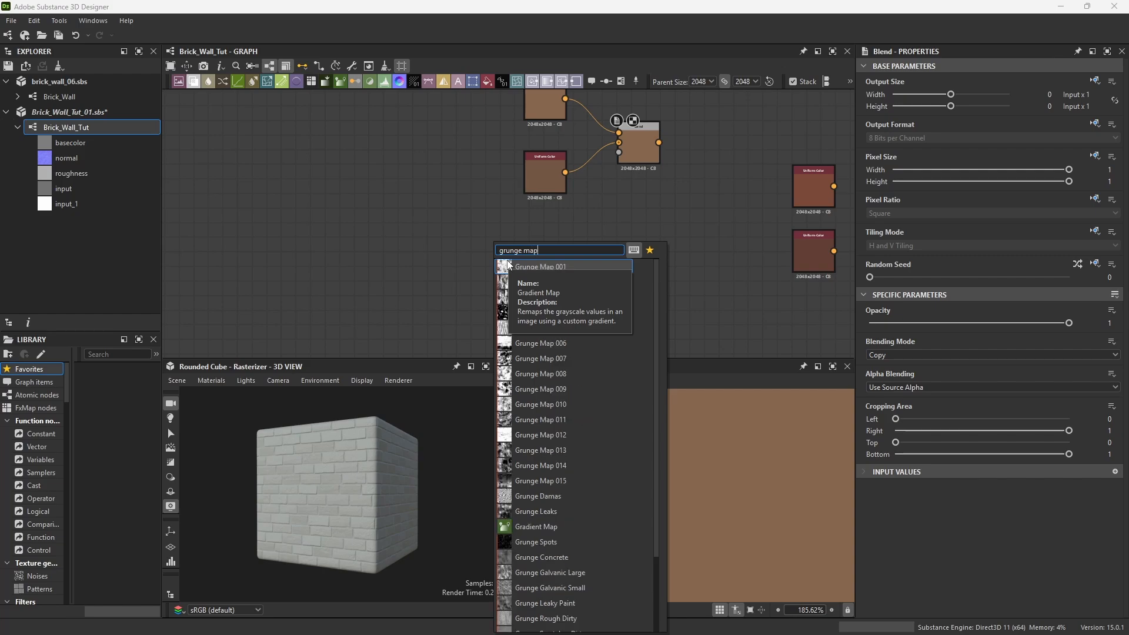
text(p)
click(549, 282)
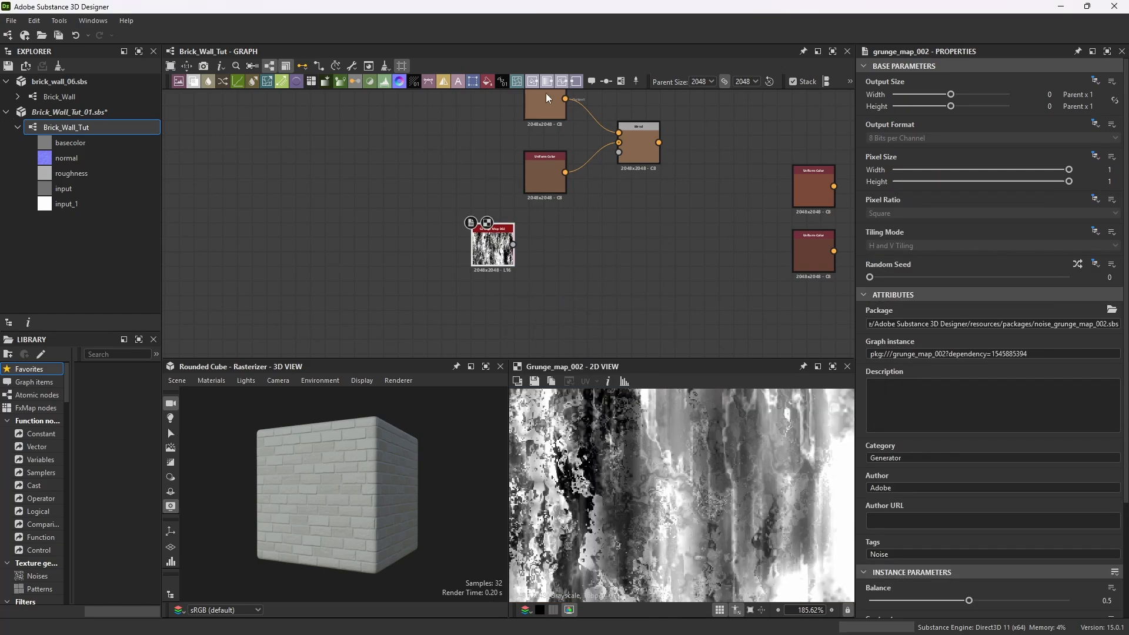
Add a Transformation 2D node and feed the Grunge Map 002 output into it.
key(space)
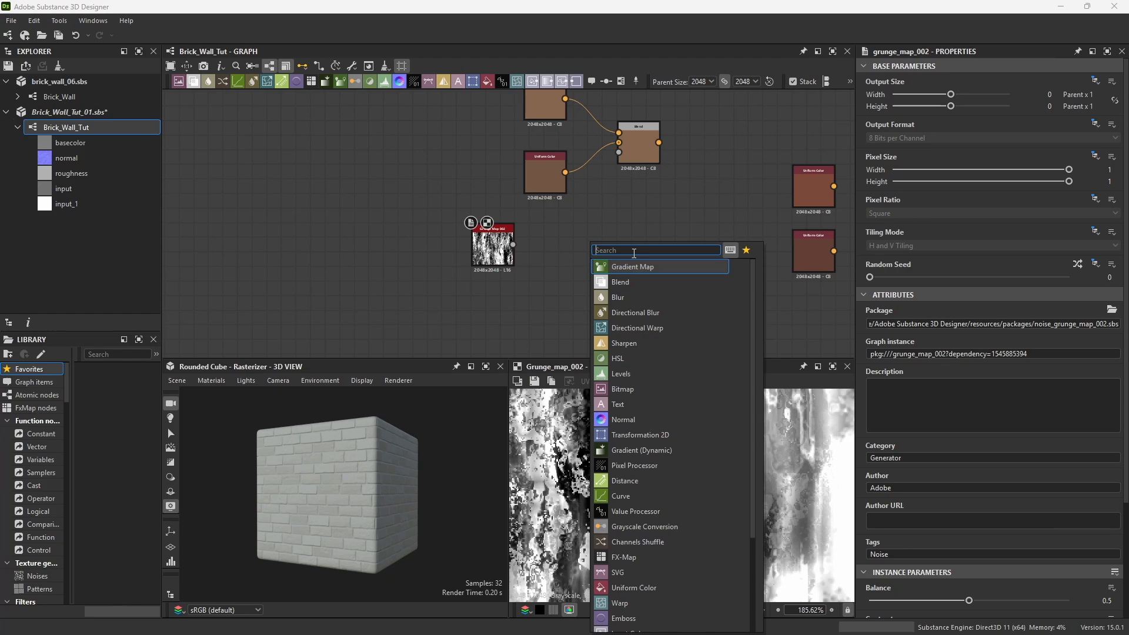
text(trans)
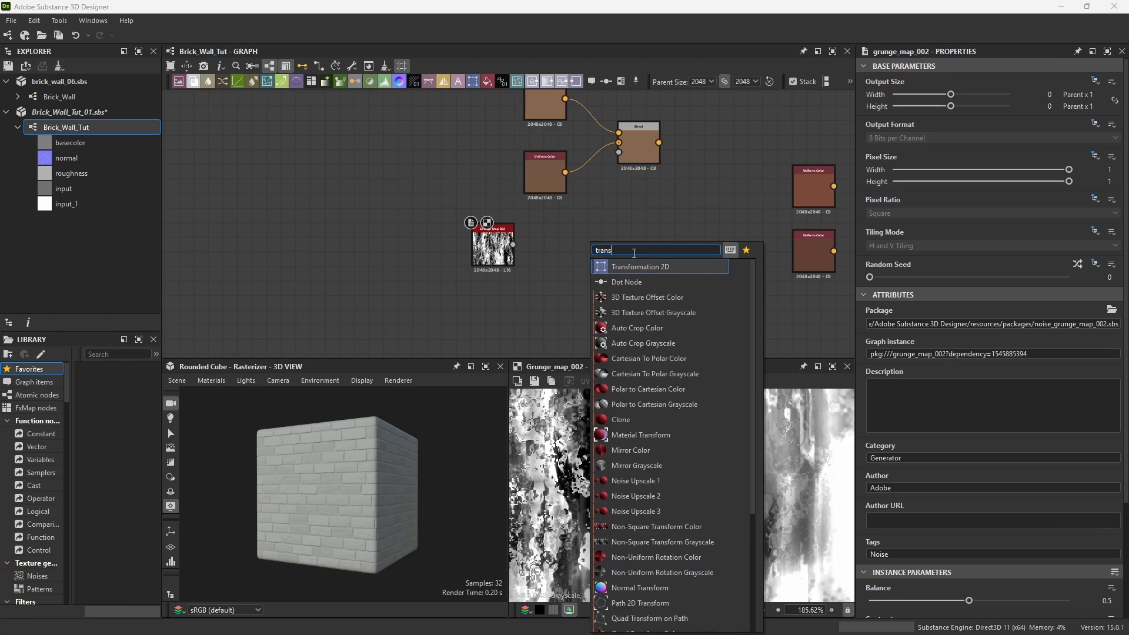
text(for)
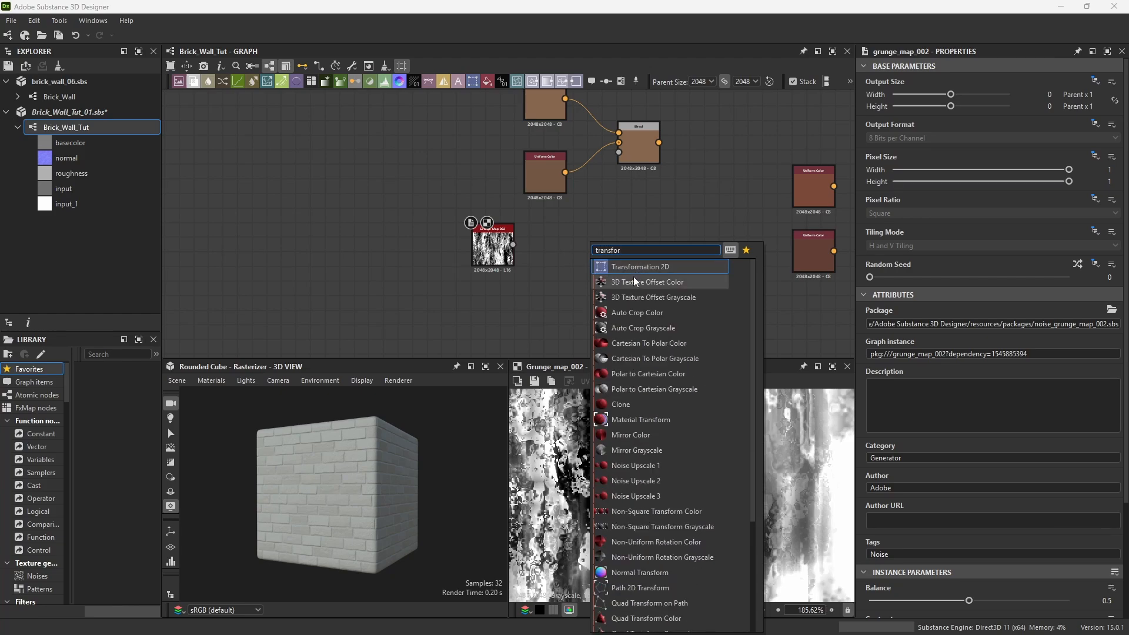
click(641, 266)
drag(513, 245, 575, 245)
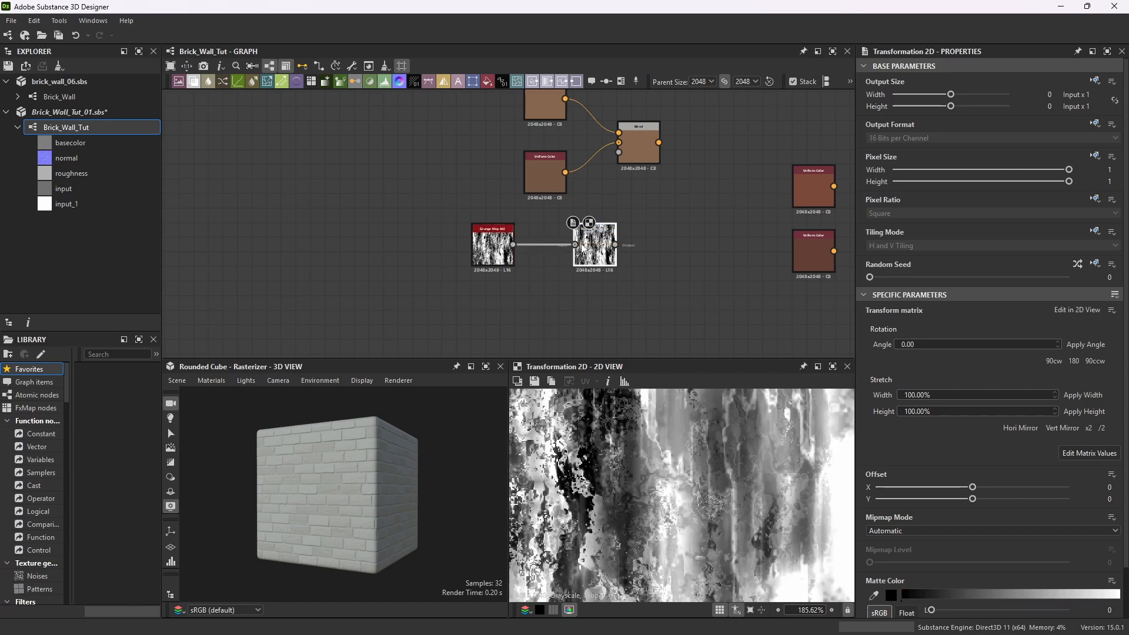
scroll(542, 232, up, 5)
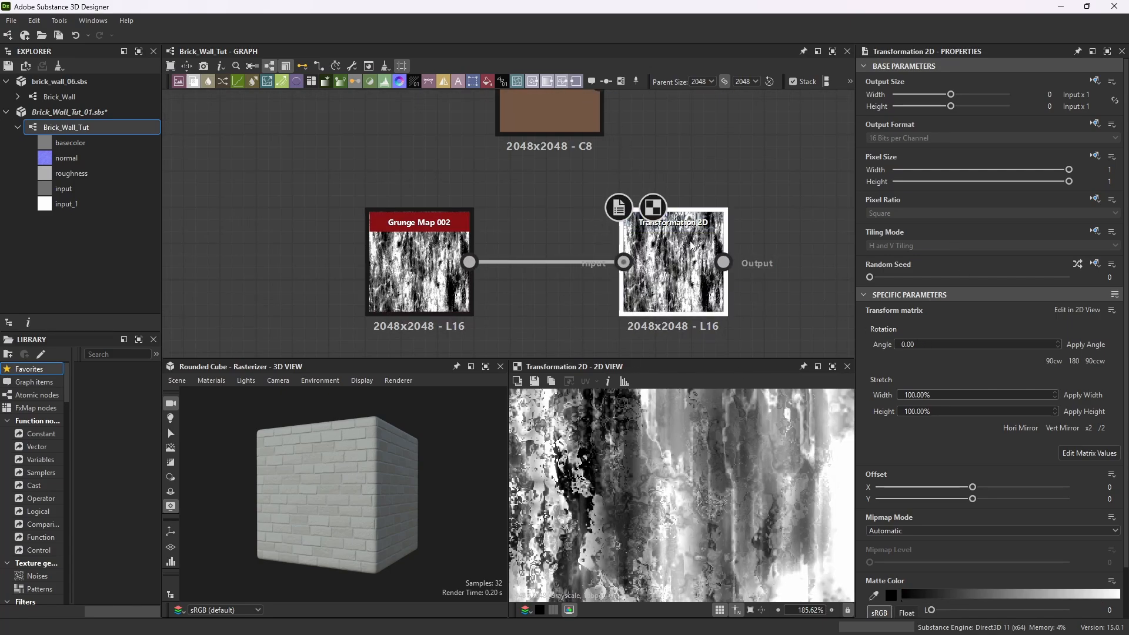
Set the Transformation 2D rotation angle to 90.
click(939, 345)
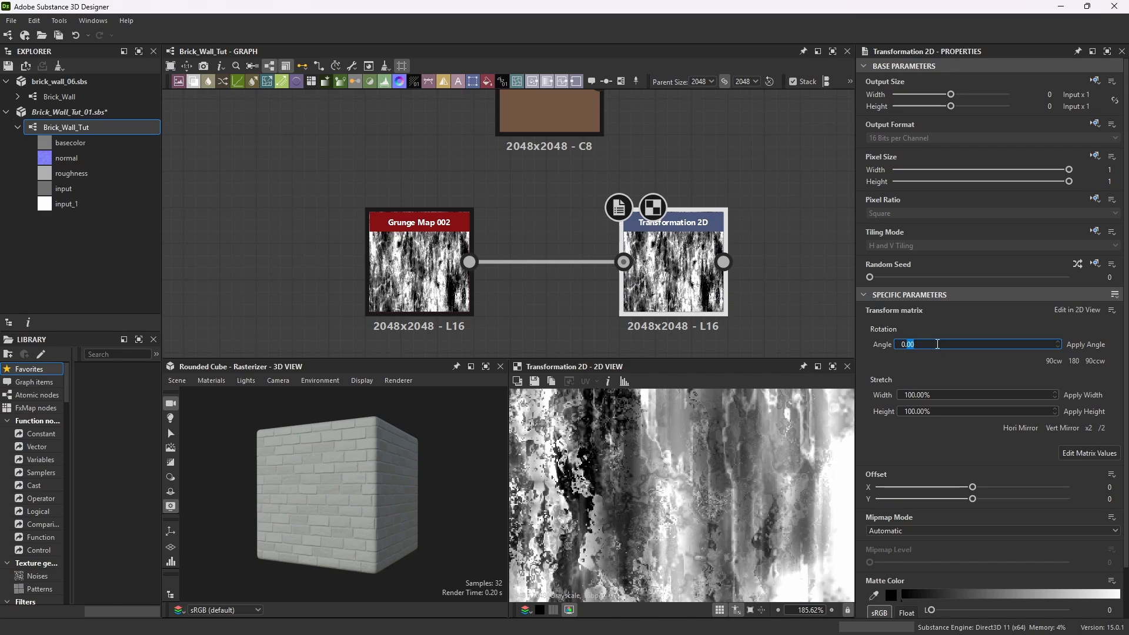
text(90)
key(Return)
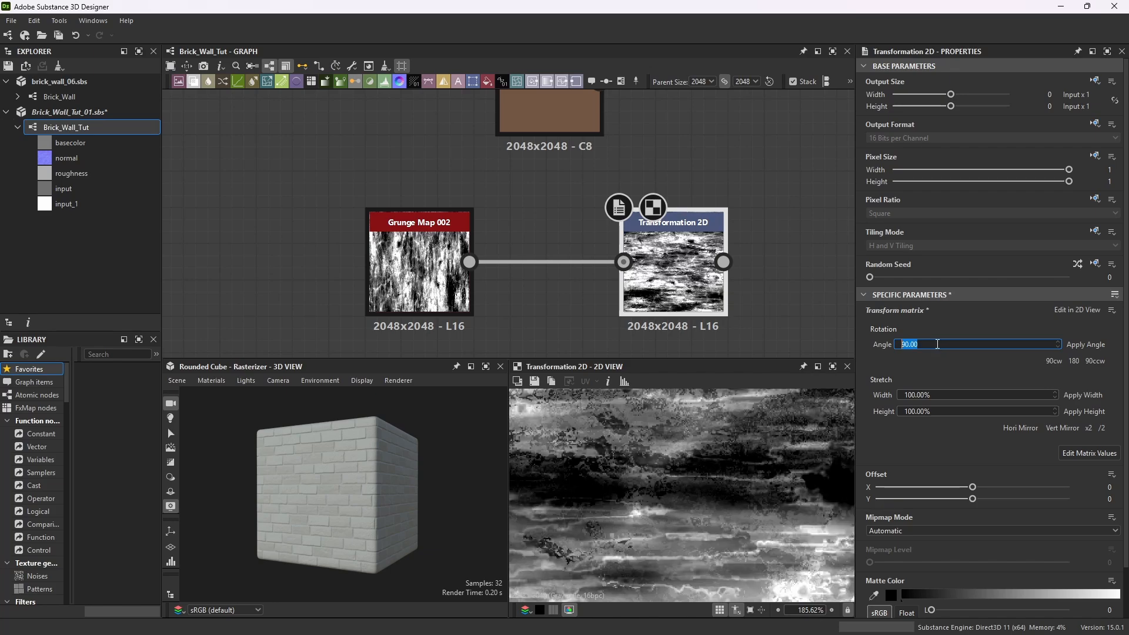
Connect the Transformation 2D output to the Blend node's opacity input.
scroll(620, 306, down, 3)
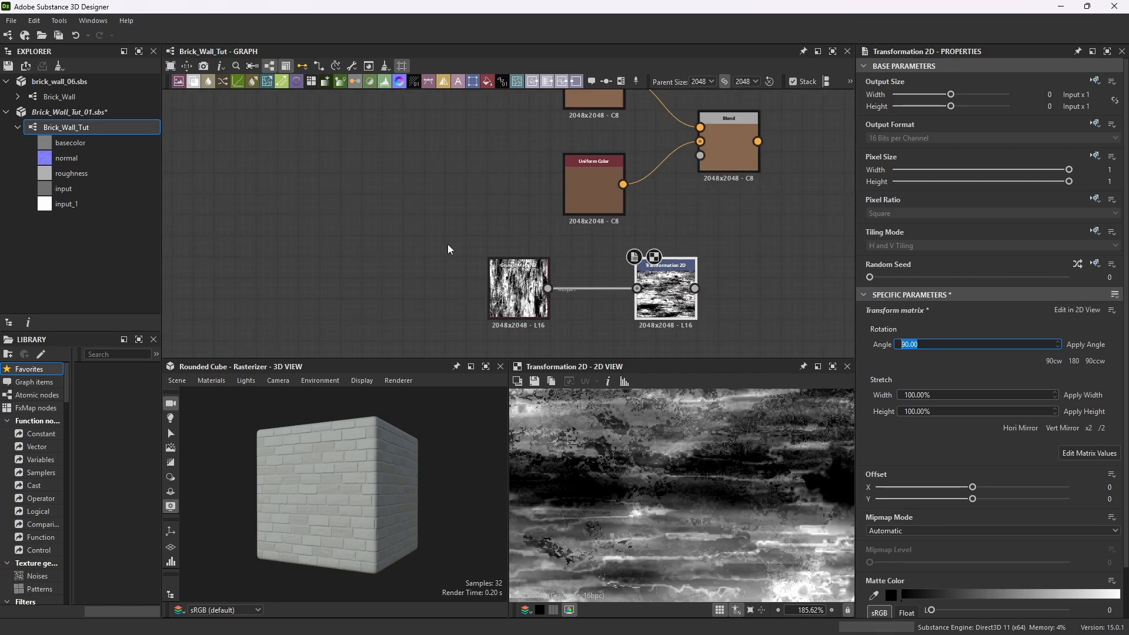
click(685, 263)
drag(684, 263, 700, 155)
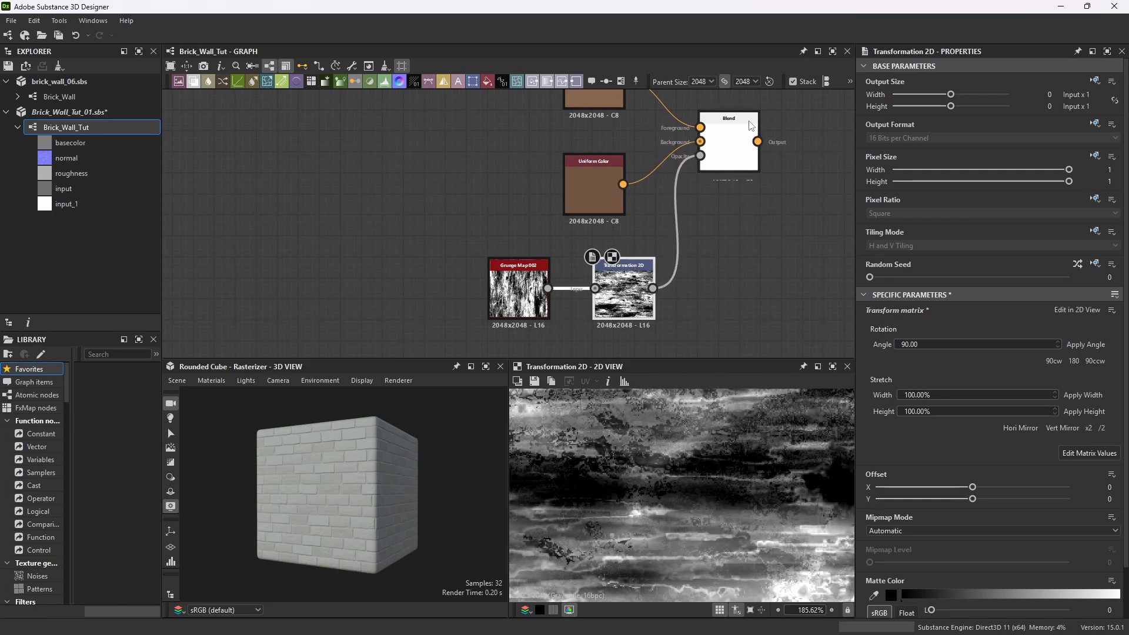
Preview the Blend node's result in an enlarged 2D view.
double_click(729, 145)
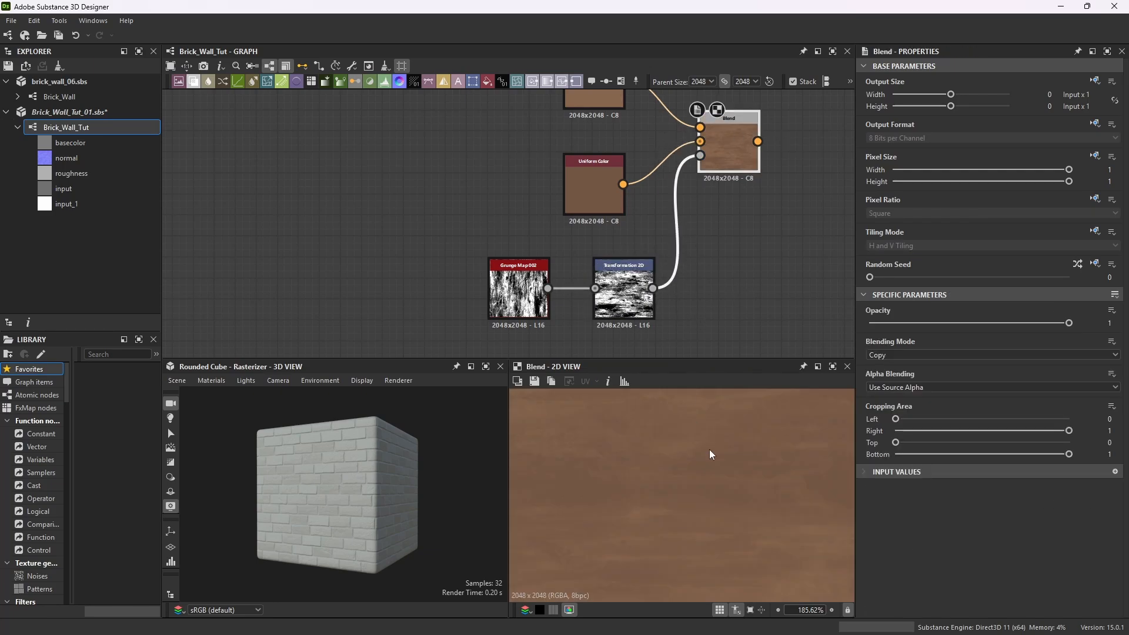
click(832, 367)
scroll(726, 339, down, 5)
scroll(567, 316, up, 3)
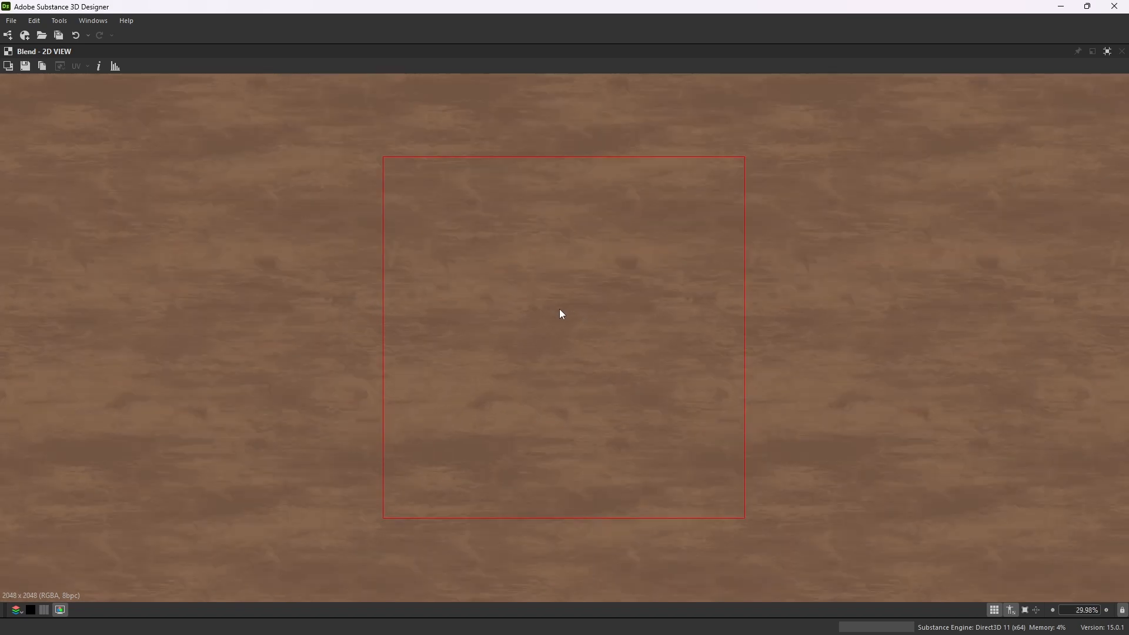
click(1107, 52)
Add a second Blend node and connect the next two Uniform Color nodes to its foreground and background.
drag(739, 239, 665, 335)
drag(696, 257, 658, 245)
scroll(694, 256, up, 2)
key(space)
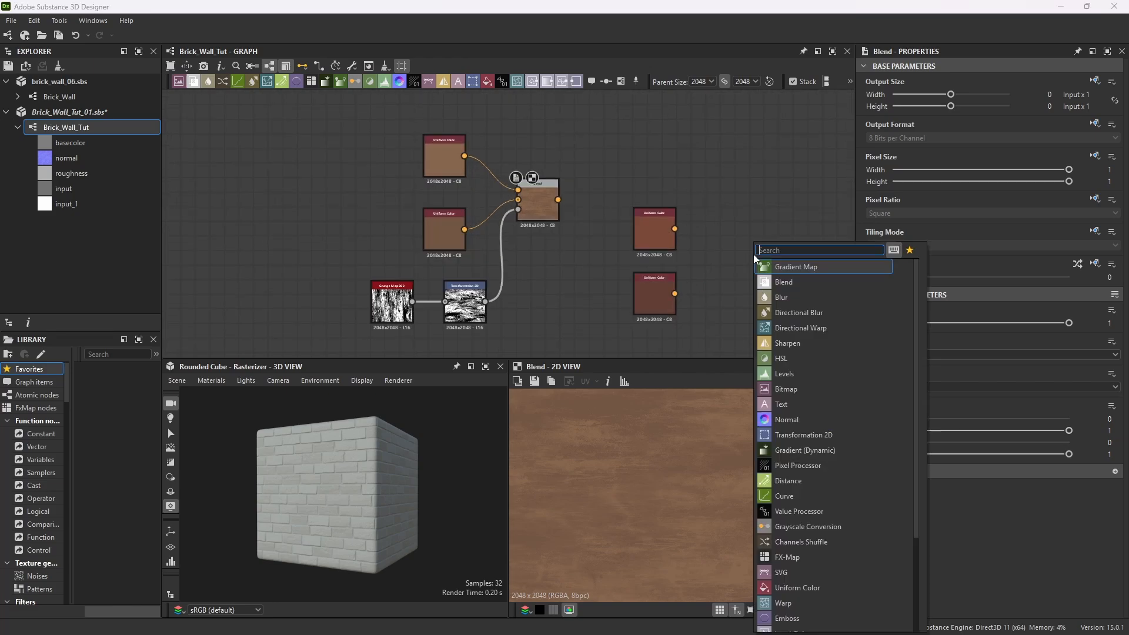
text(blend)
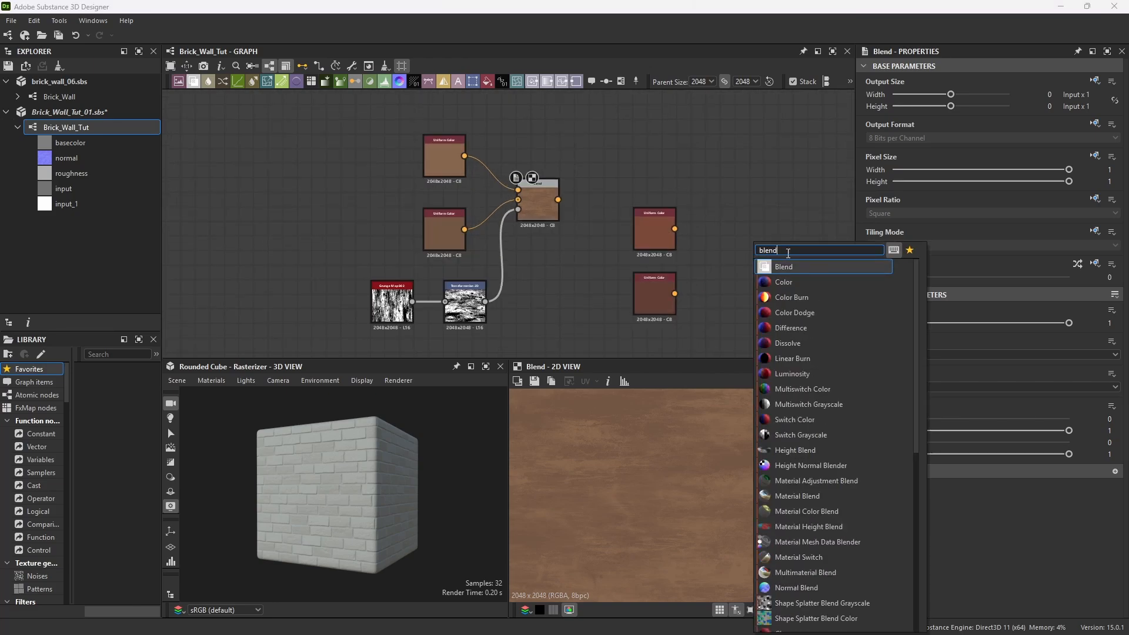
key(Return)
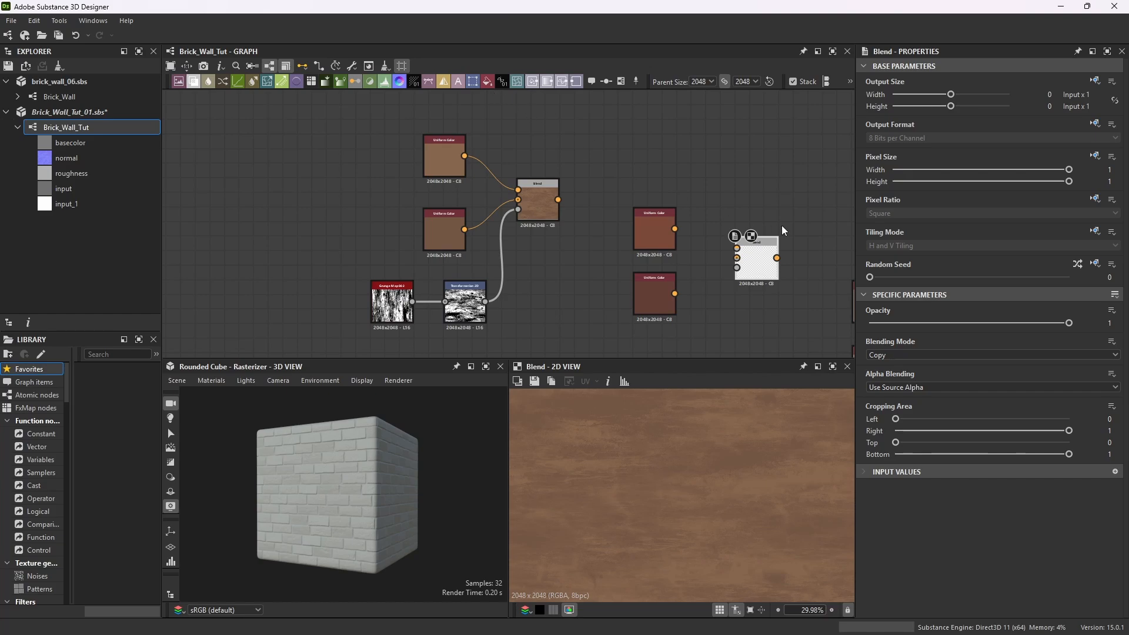
drag(674, 229, 737, 258)
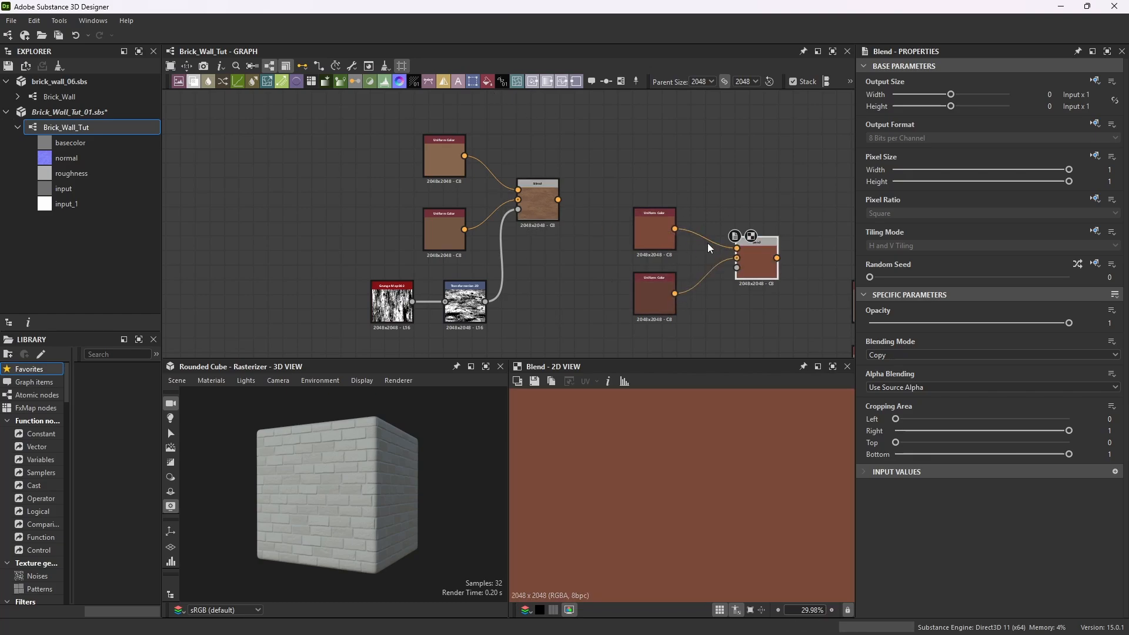
Rearrange the second pair of Uniform Color nodes and their Blend node in the graph.
scroll(672, 256, down, 3)
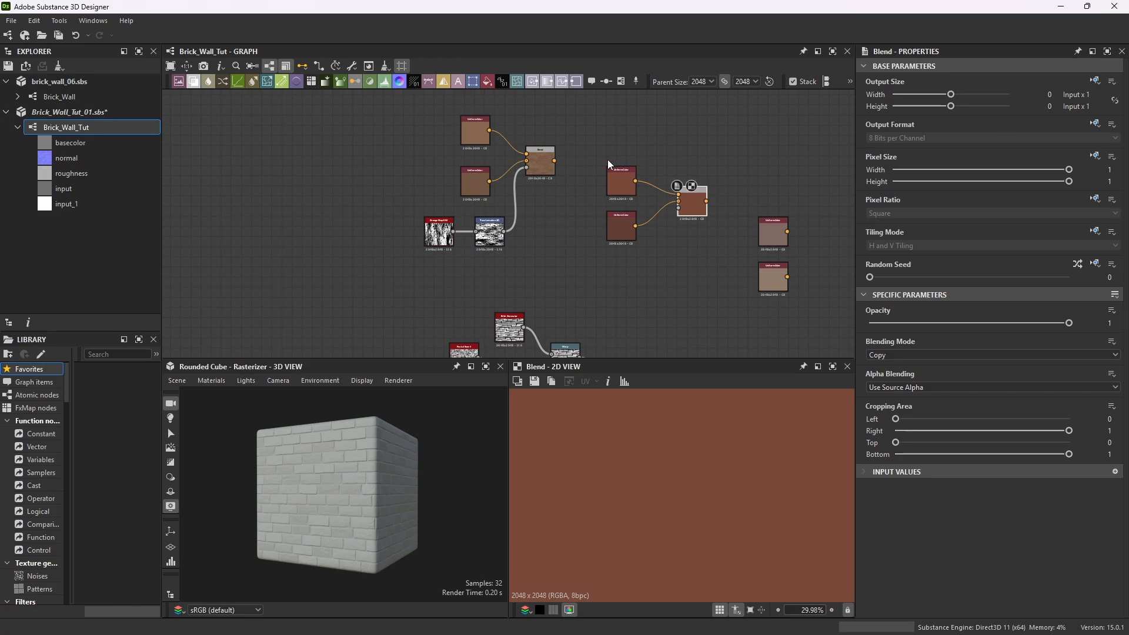
drag(605, 160, 669, 260)
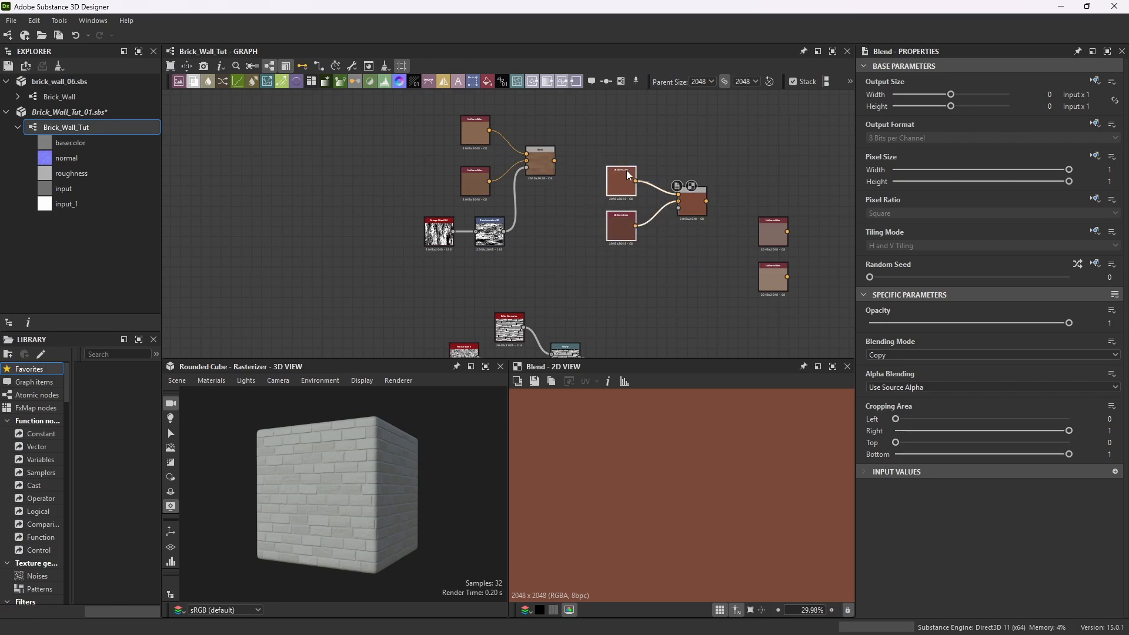
drag(629, 176, 619, 176)
scroll(547, 164, up, 8)
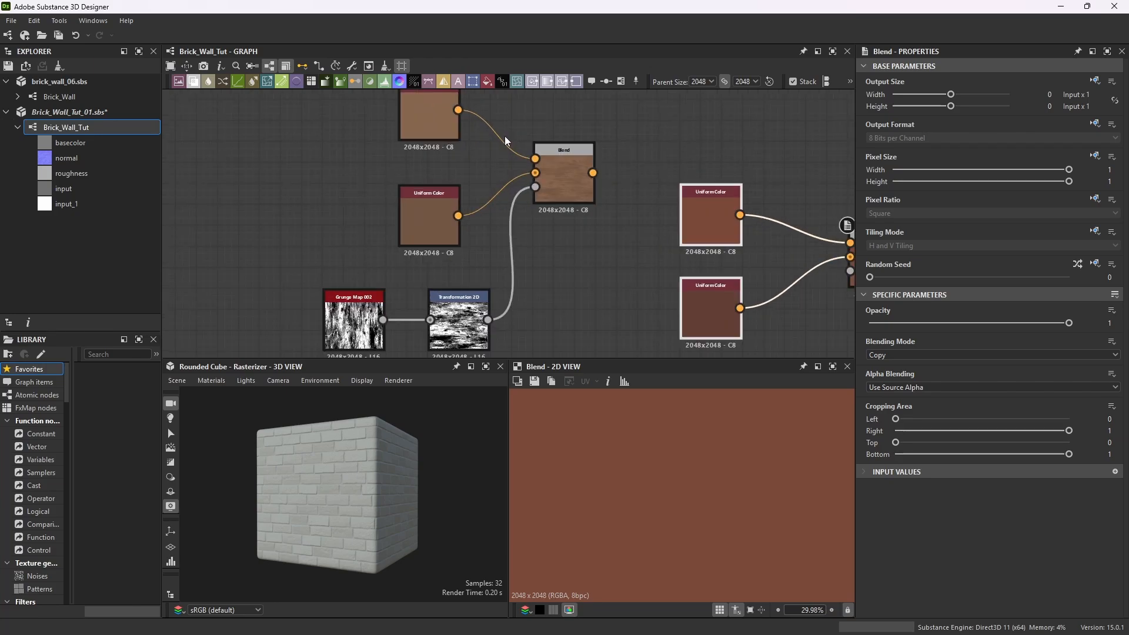
scroll(577, 164, down, 8)
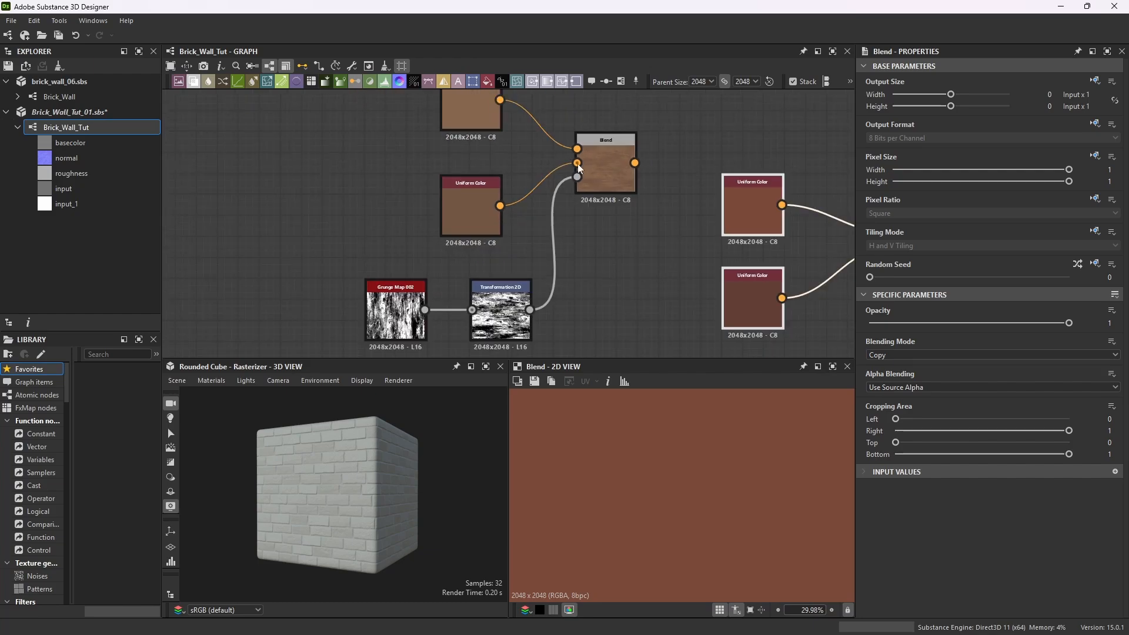
middle_drag(778, 289, 726, 262)
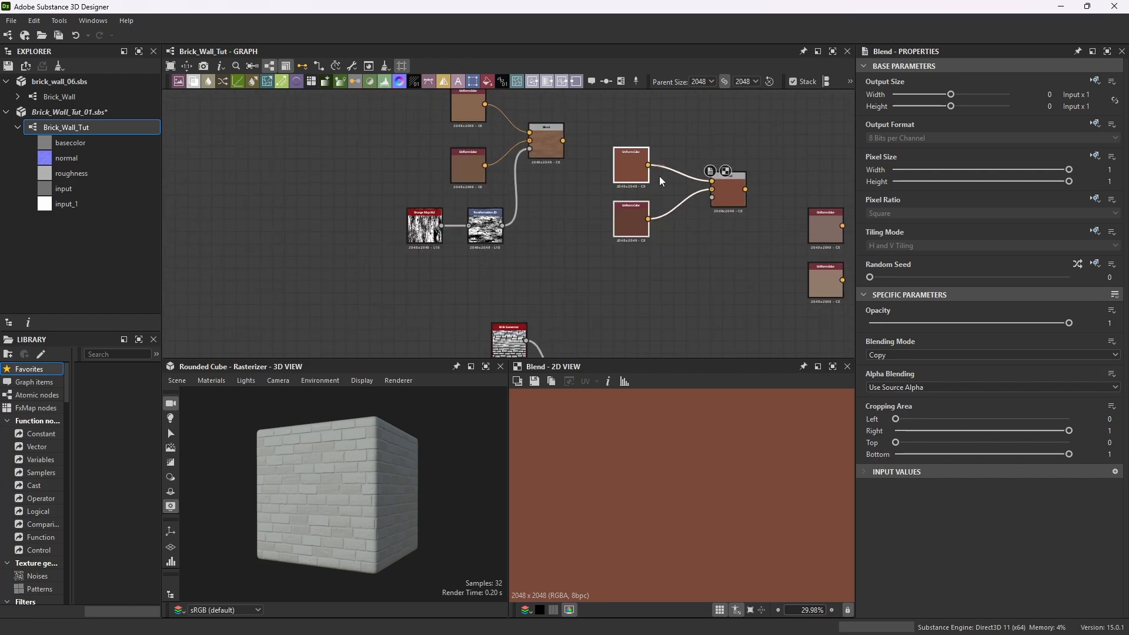
Save the package.
click(711, 277)
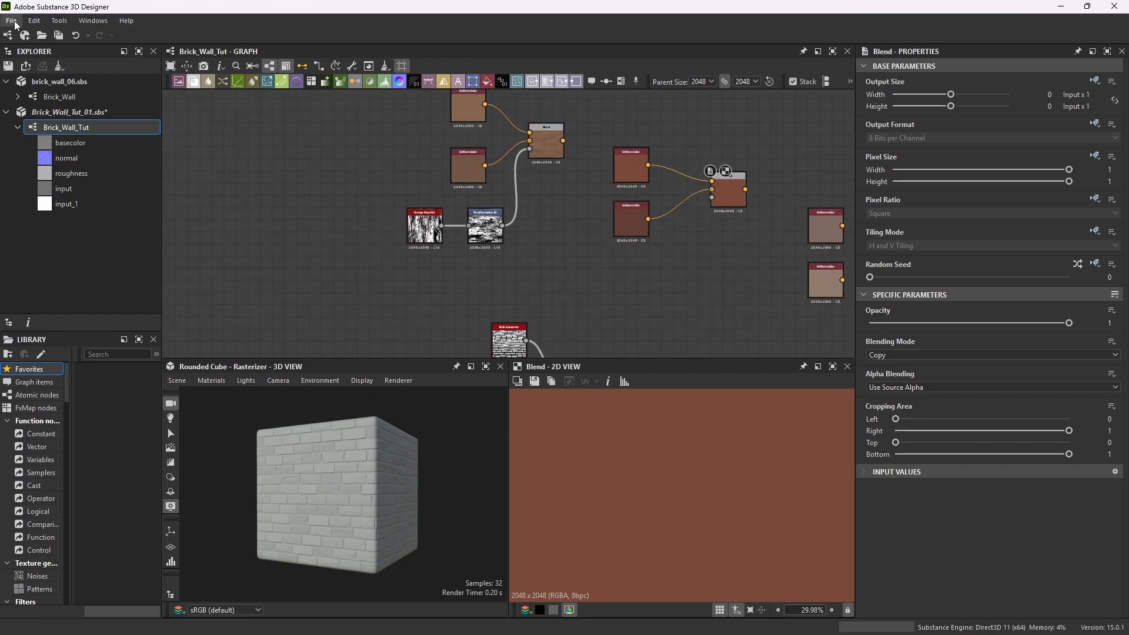
click(13, 20)
click(37, 92)
Add a Grunge Map 002 node and randomize its random seed.
key(space)
text(gr)
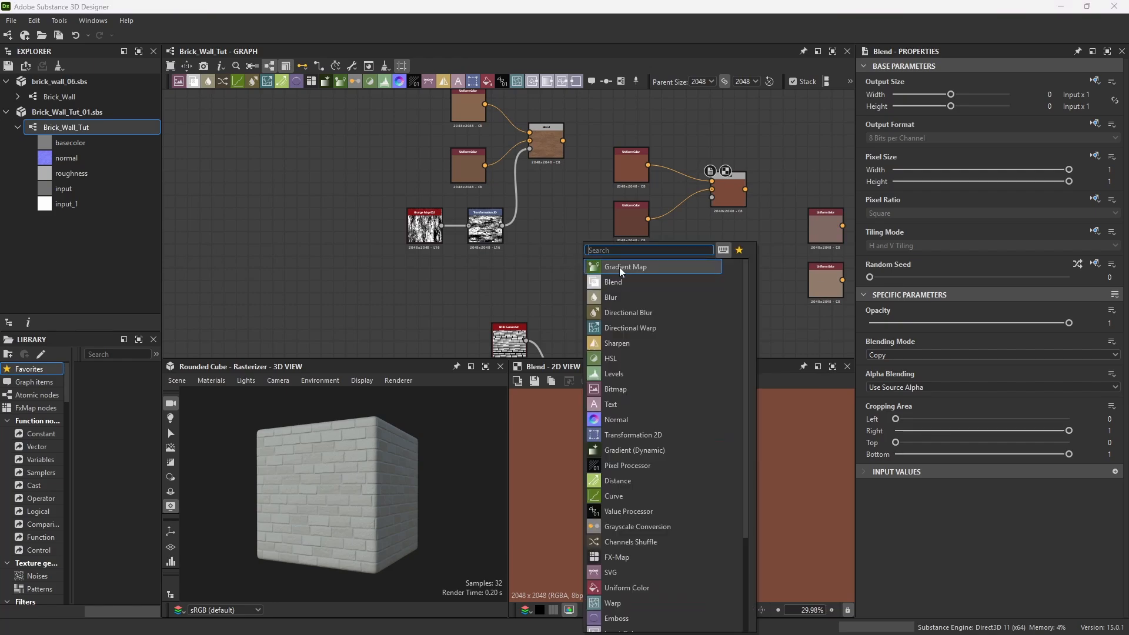
text(unge )
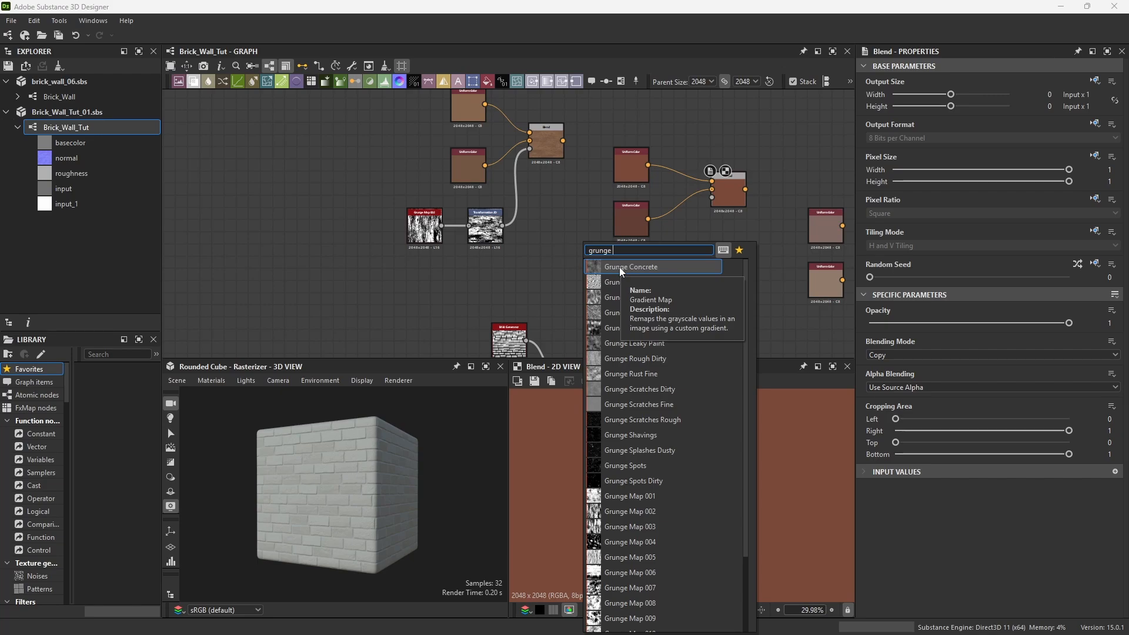
text(ma)
click(610, 284)
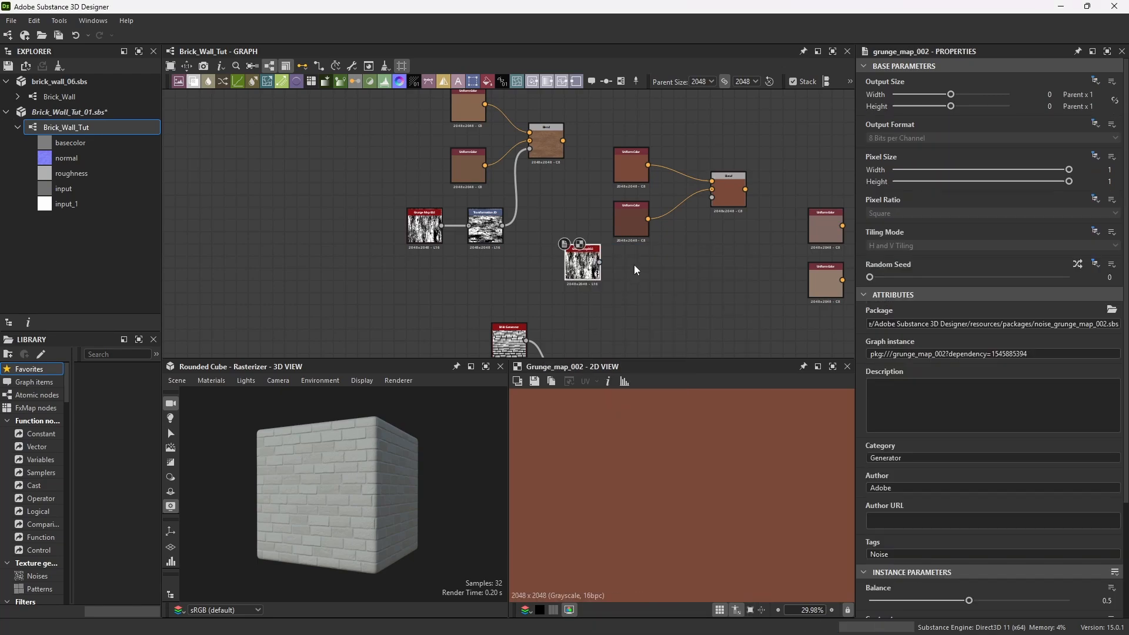
click(1078, 264)
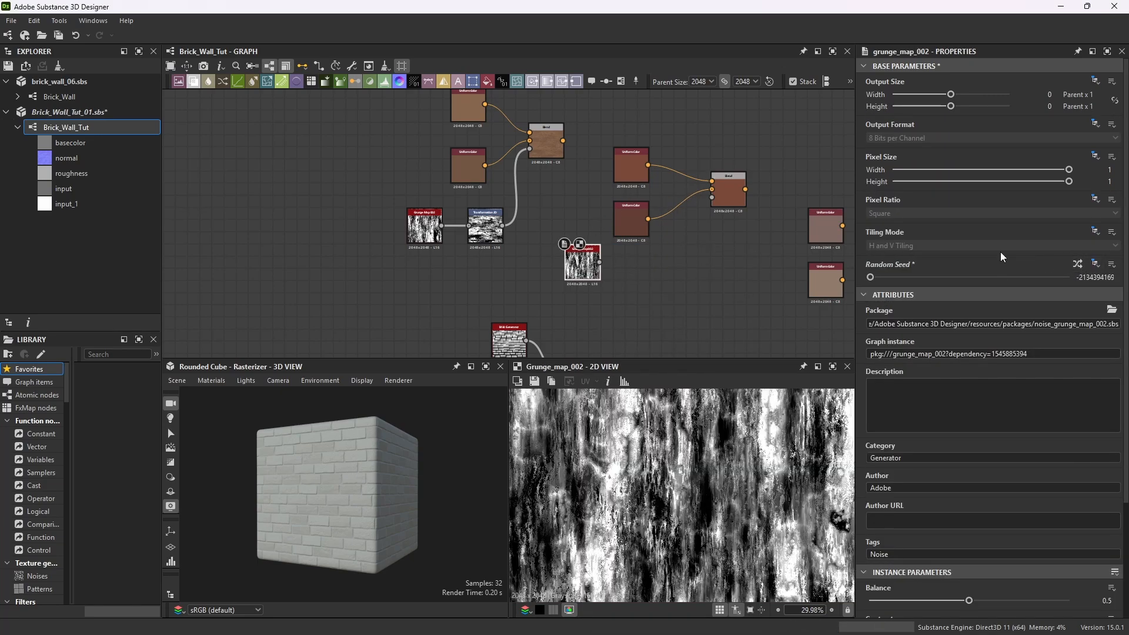
Add a Transformation 2D node fed by the new grunge map and set its rotation angle to 90.
scroll(630, 277, up, 2)
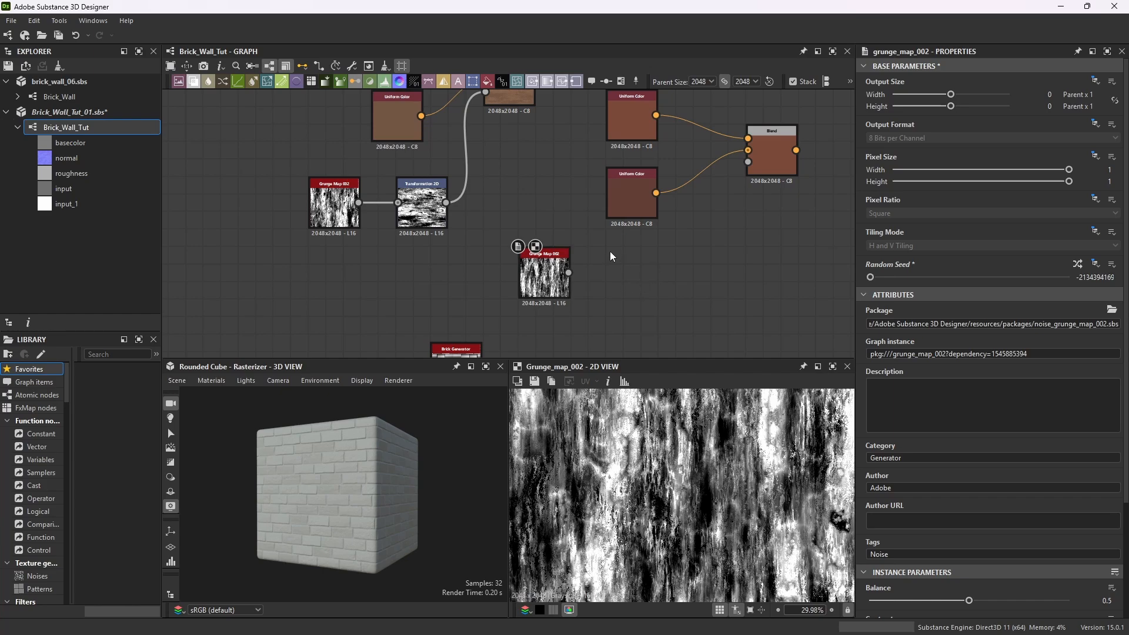
key(space)
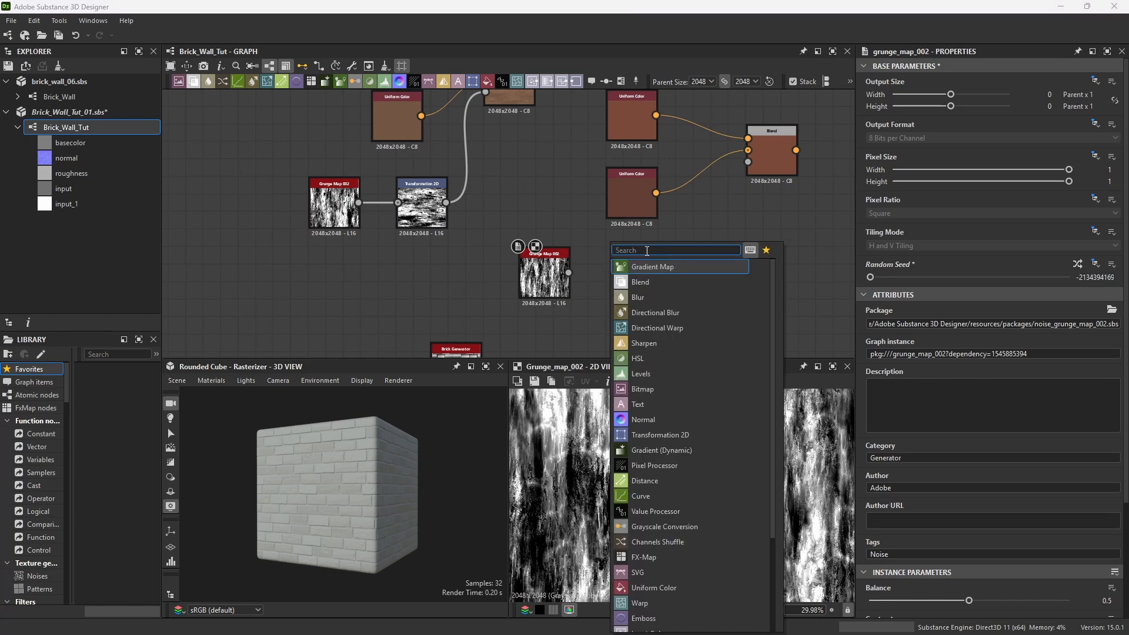
text(transform)
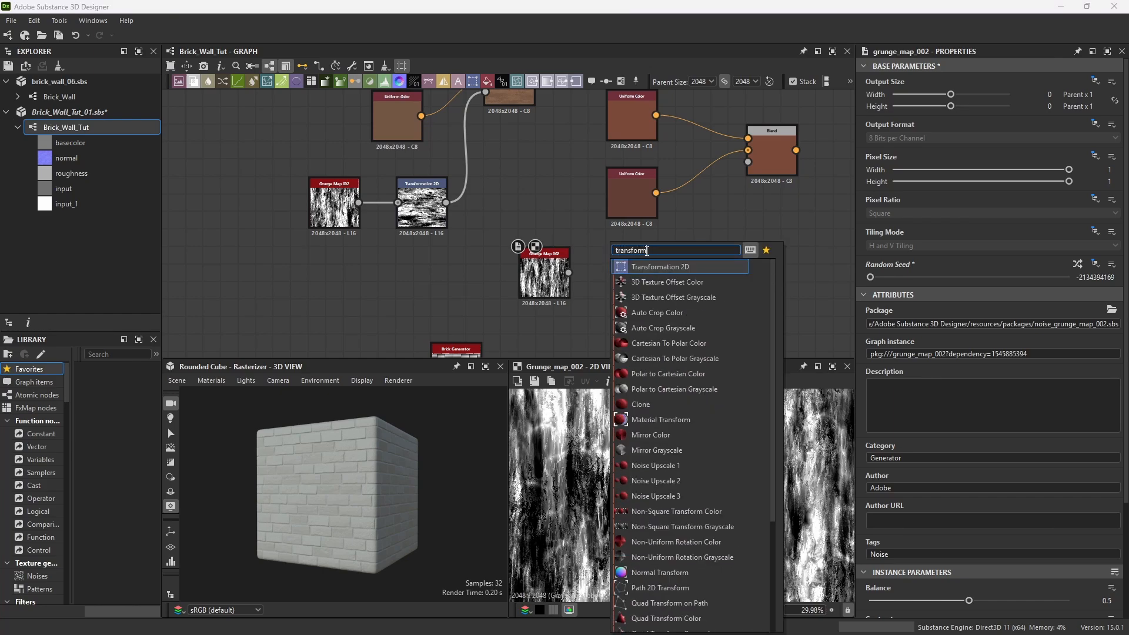
click(630, 268)
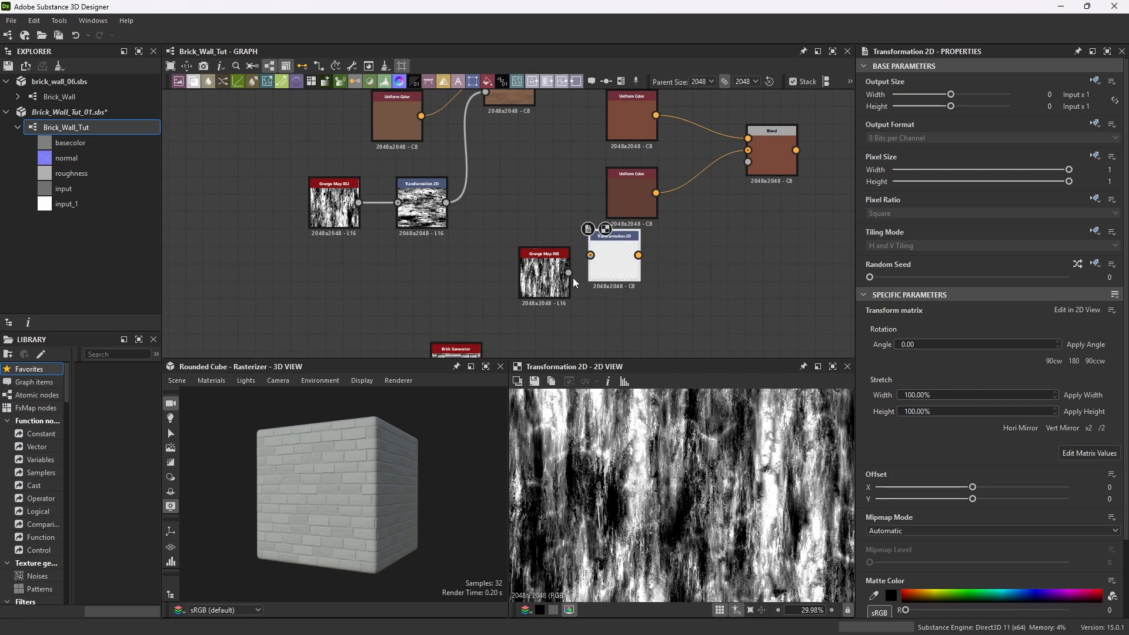
drag(569, 273, 638, 273)
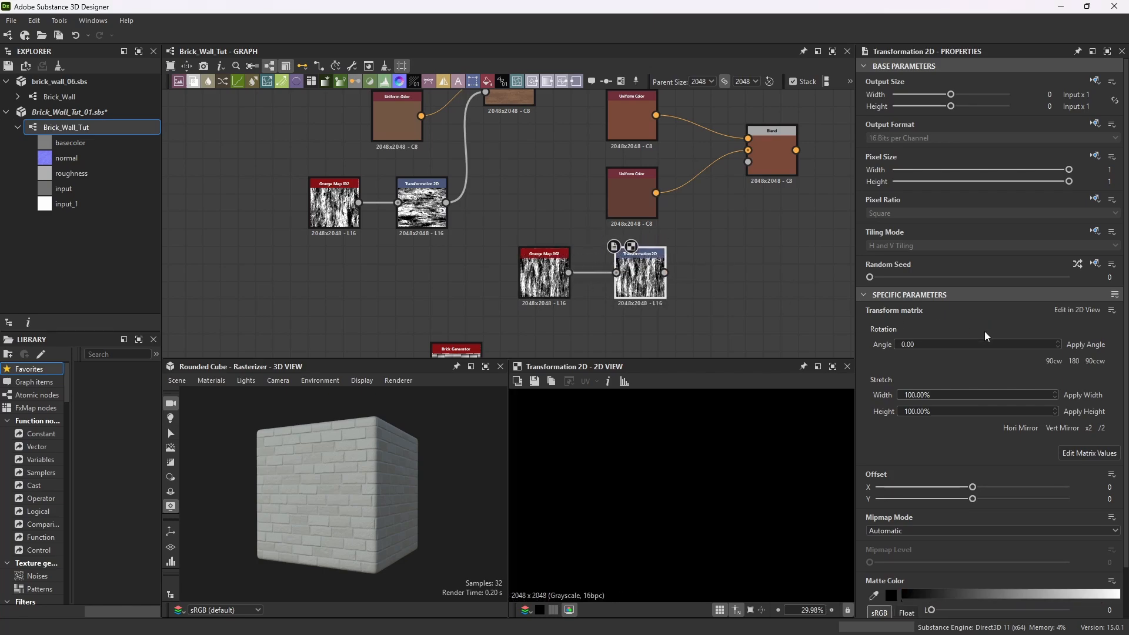
click(942, 344)
text(90)
key(Return)
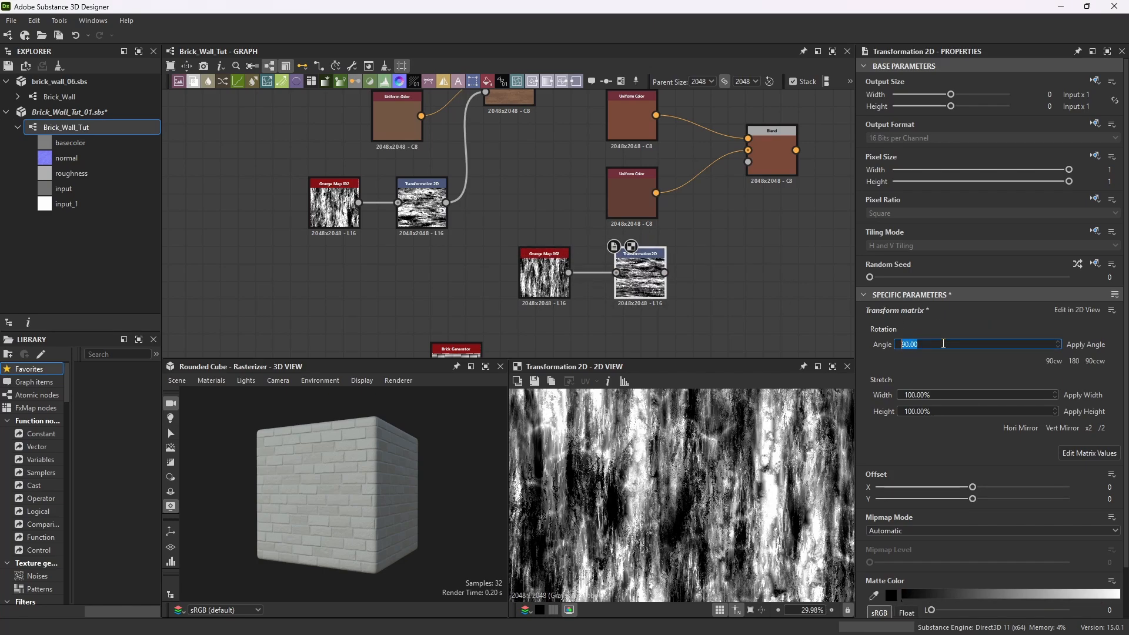
Connect the rotated grunge map to the second Blend node's opacity, preview that Blend, and save the package.
drag(664, 272, 748, 161)
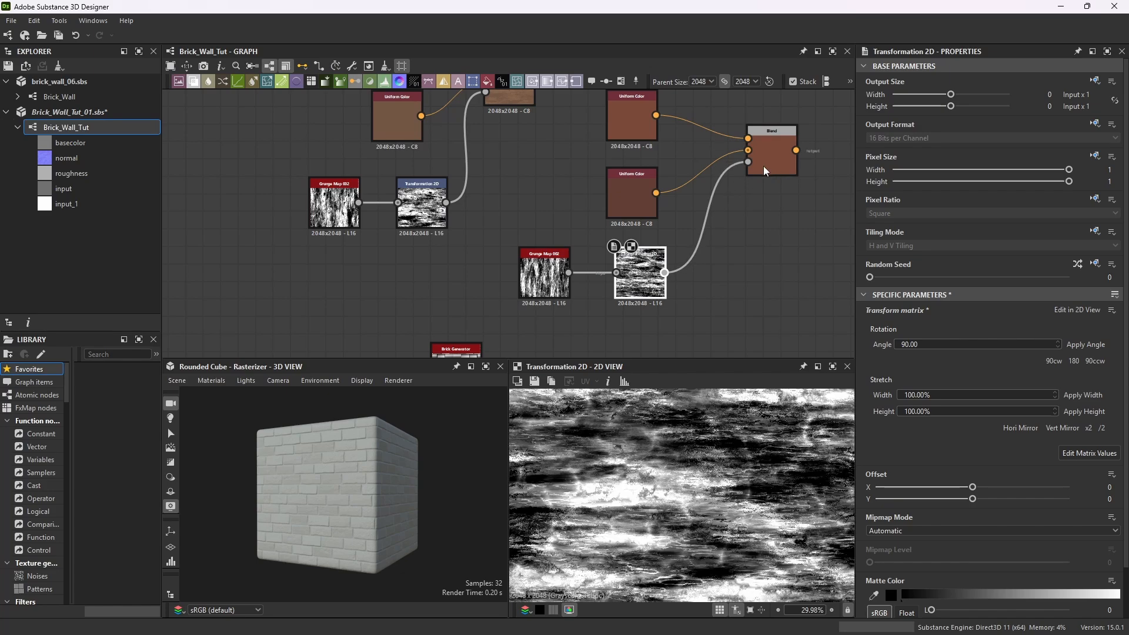
double_click(772, 154)
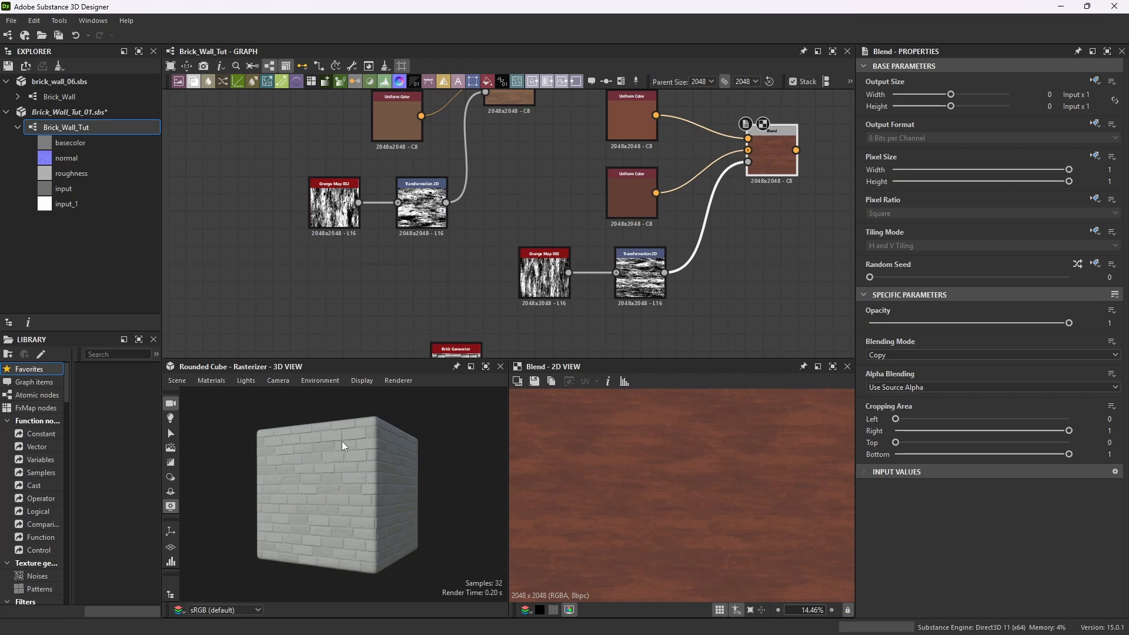
click(11, 20)
click(53, 103)
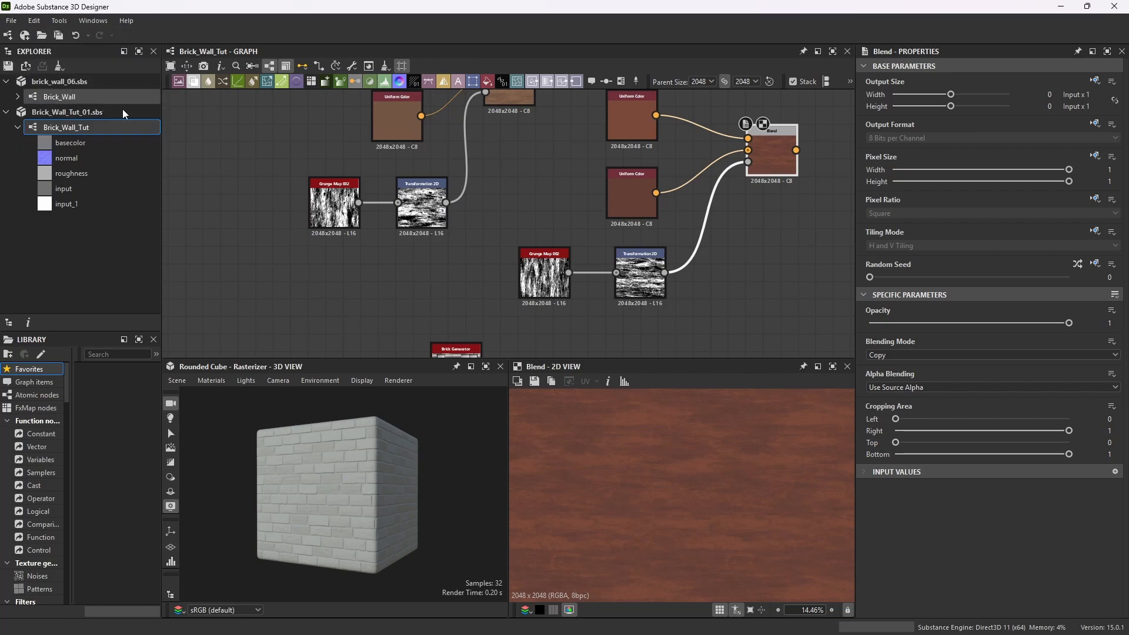
Select the second Blend group's nodes and move them closer to the first group.
scroll(626, 196, down, 4)
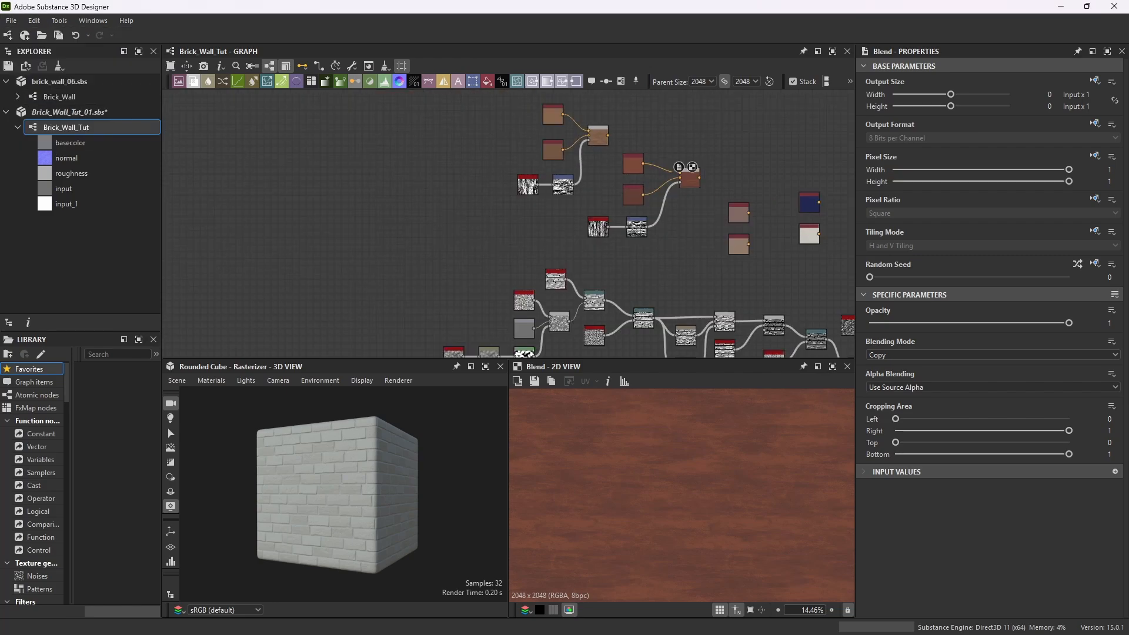
drag(491, 112, 710, 244)
drag(689, 180, 641, 175)
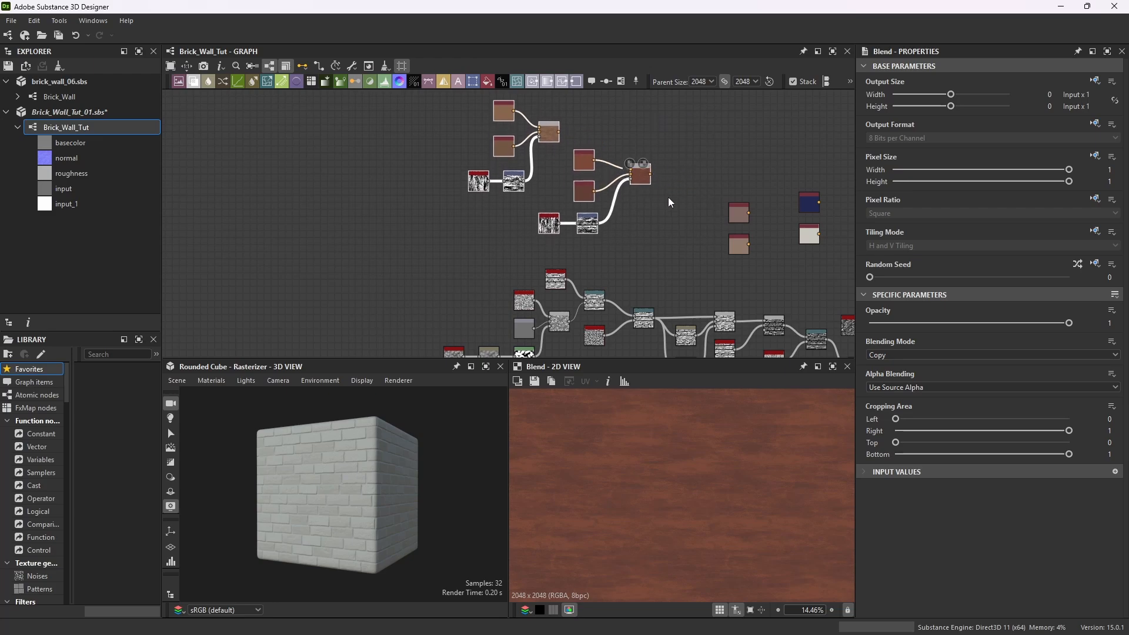
Duplicate the Brick Generator node and place the copy beside the second Blend group.
scroll(608, 245, down, 3)
scroll(565, 200, up, 8)
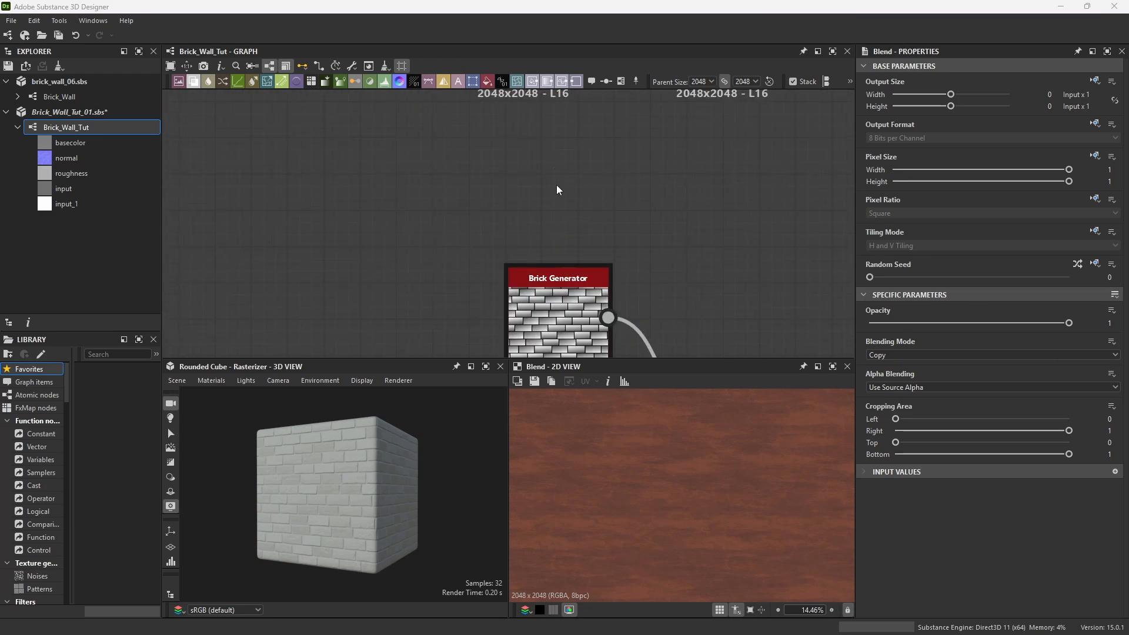
click(565, 311)
scroll(618, 239, down, 2)
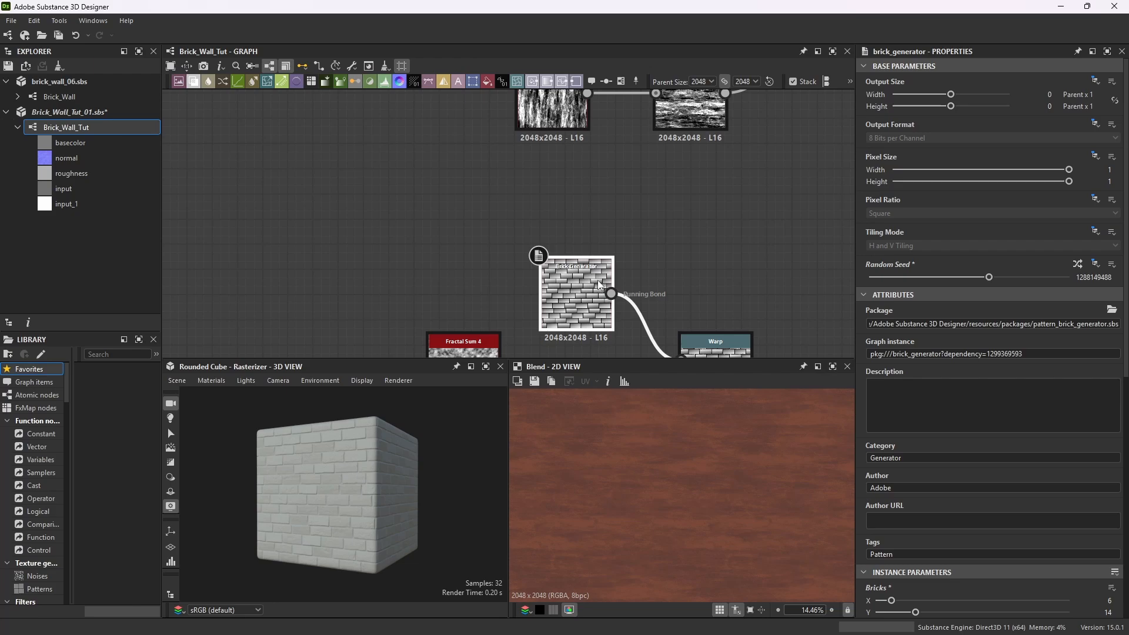
key(ctrl+d)
drag(609, 256, 771, 167)
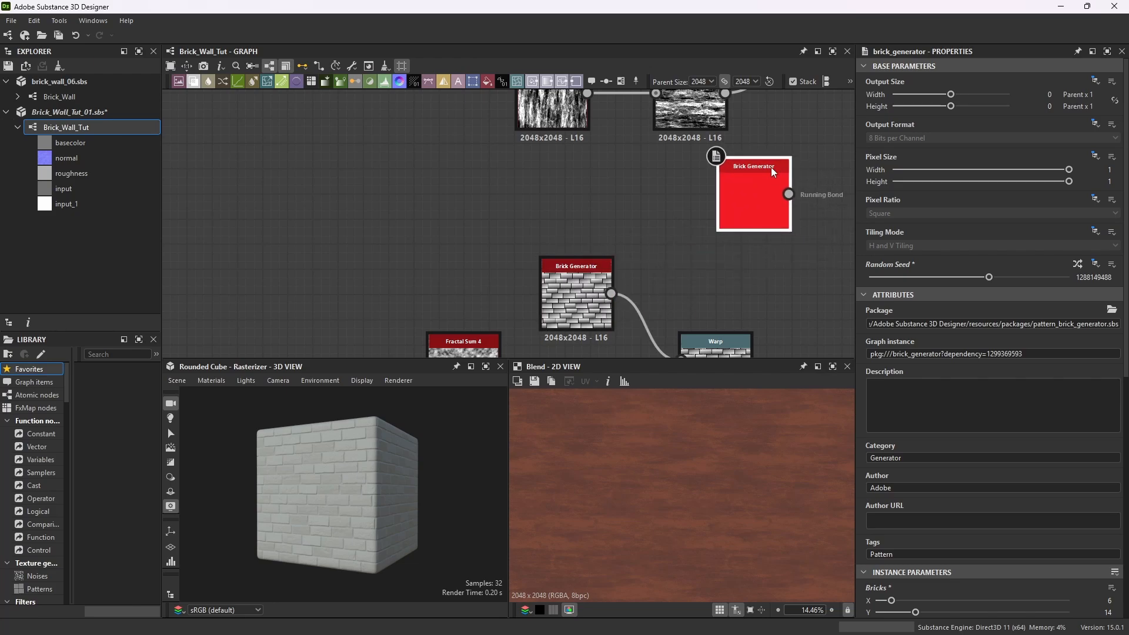
scroll(740, 199, down, 8)
scroll(767, 178, up, 2)
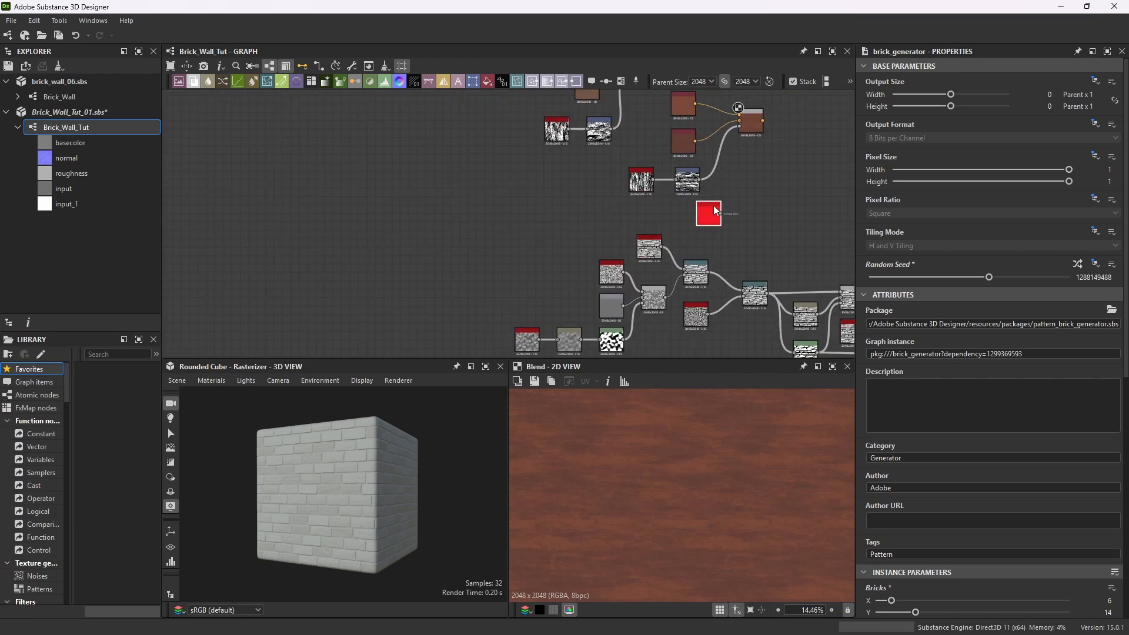
Preview the duplicated Brick Generator and reposition it just below the second Blend node.
double_click(714, 207)
drag(714, 207, 778, 198)
scroll(986, 463, down, 5)
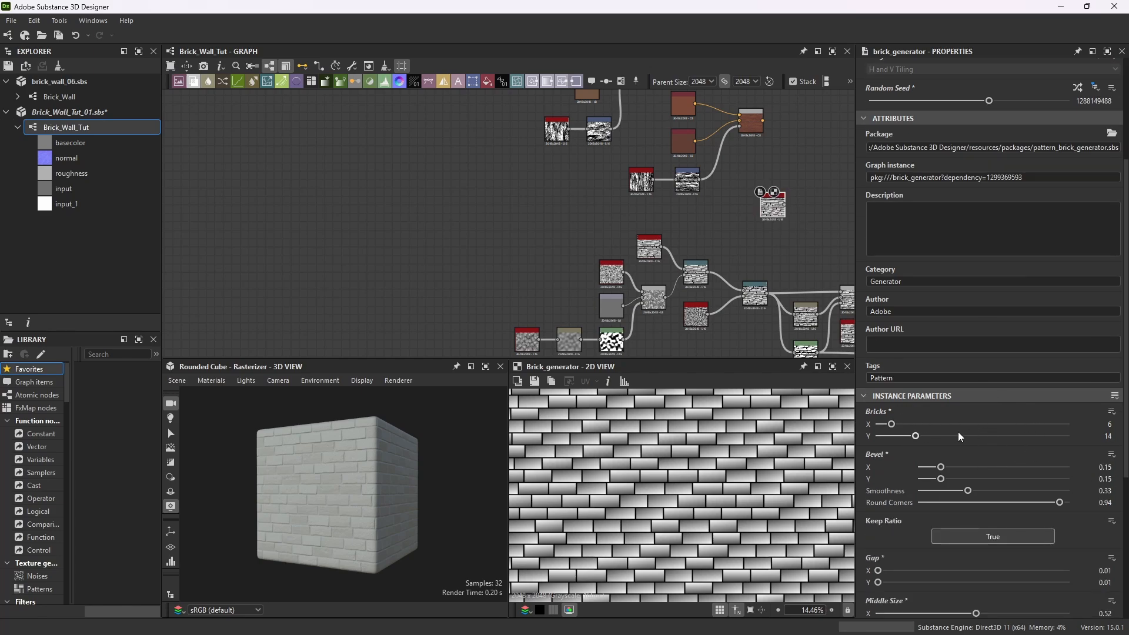
scroll(686, 231, down, 4)
scroll(717, 191, up, 4)
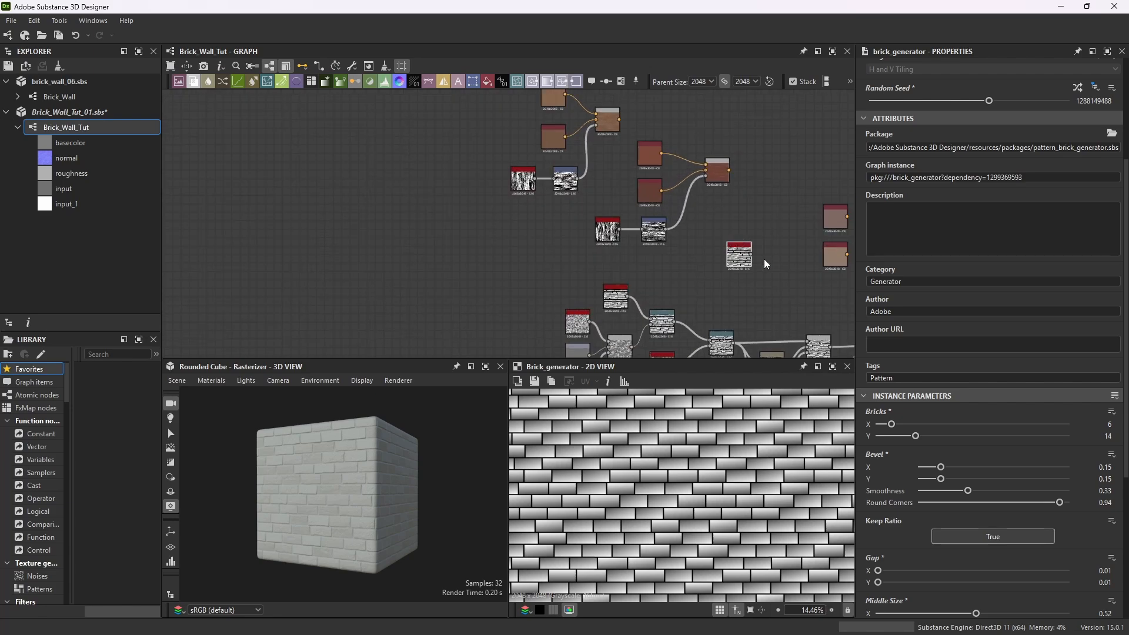
scroll(765, 259, up, 3)
drag(718, 235, 676, 213)
scroll(675, 212, down, 3)
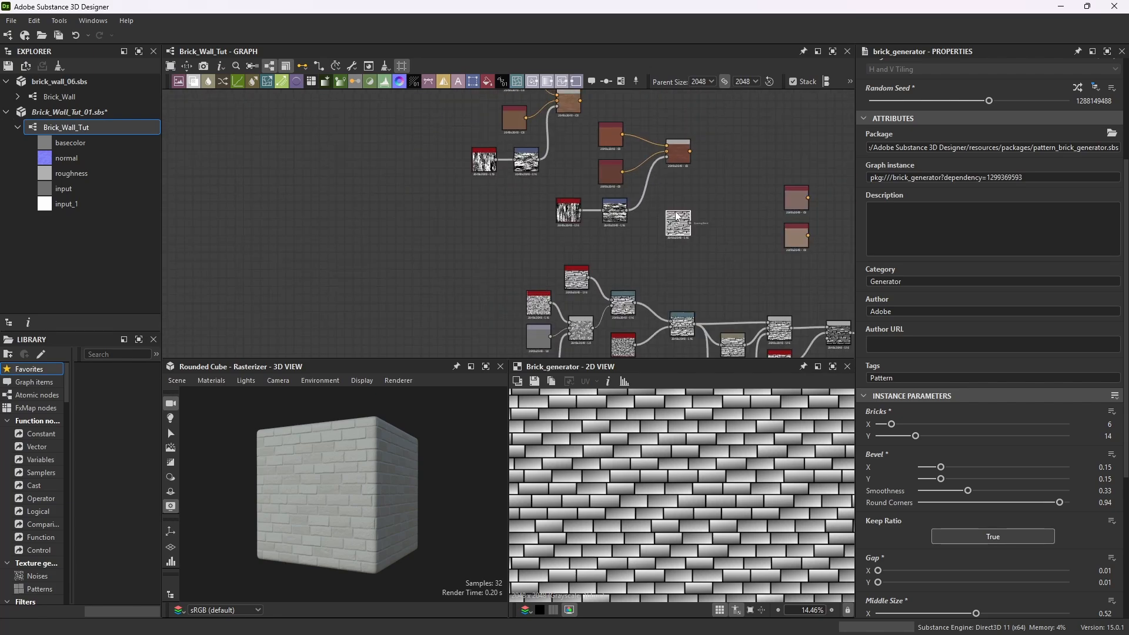
scroll(672, 149, up, 2)
Add a third Blend node and connect the first Blend node's output to its foreground input.
key(space)
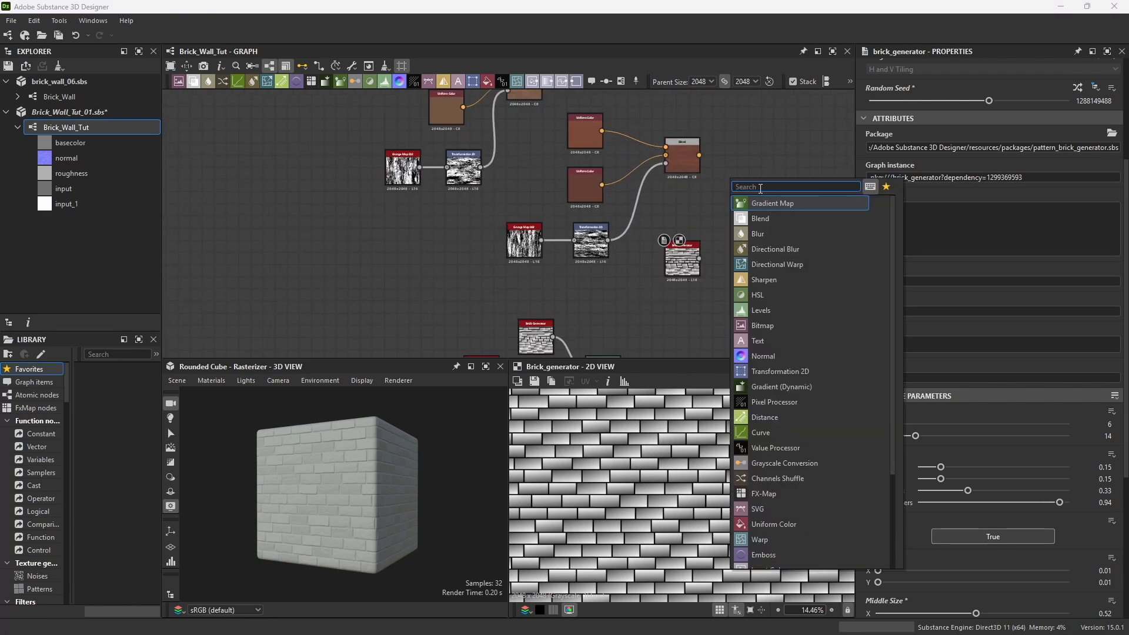
text(blend)
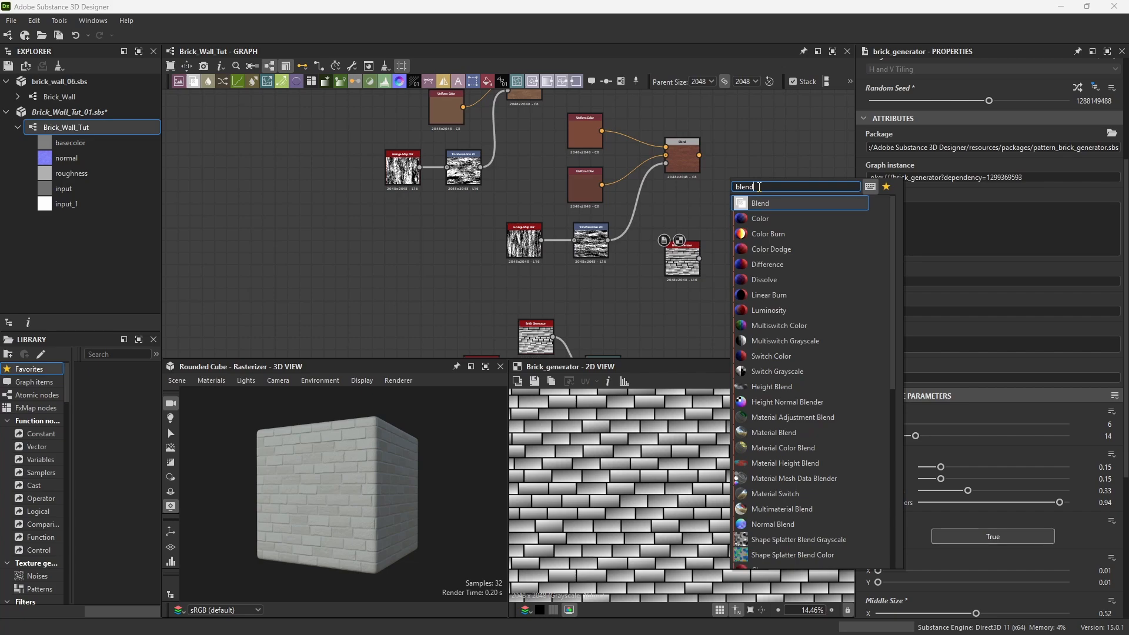
key(Return)
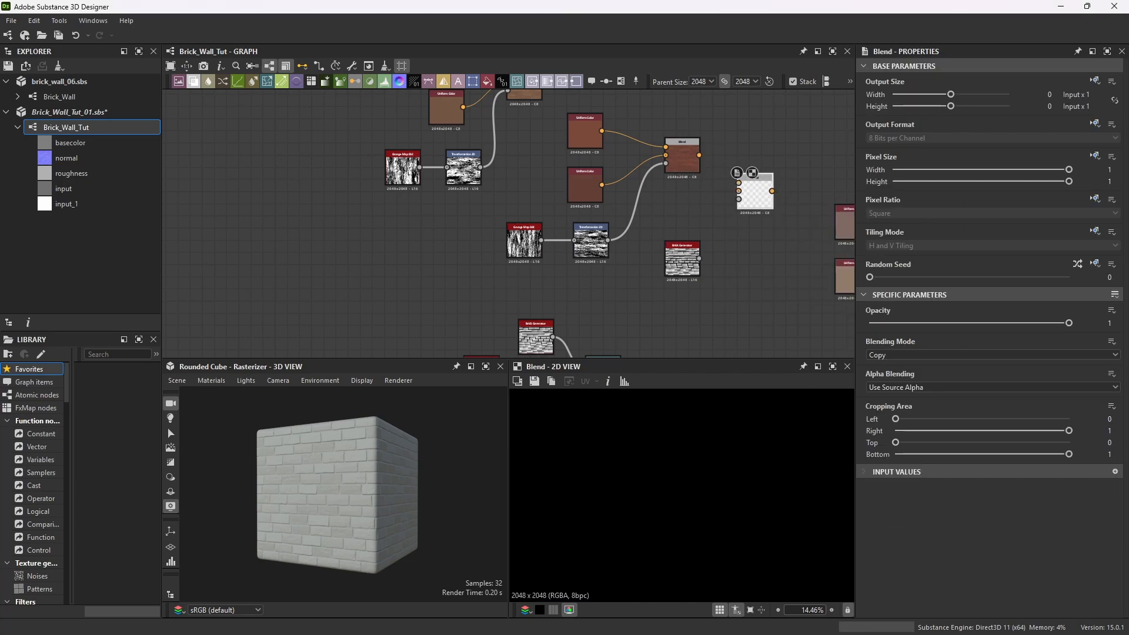
scroll(691, 261, down, 1)
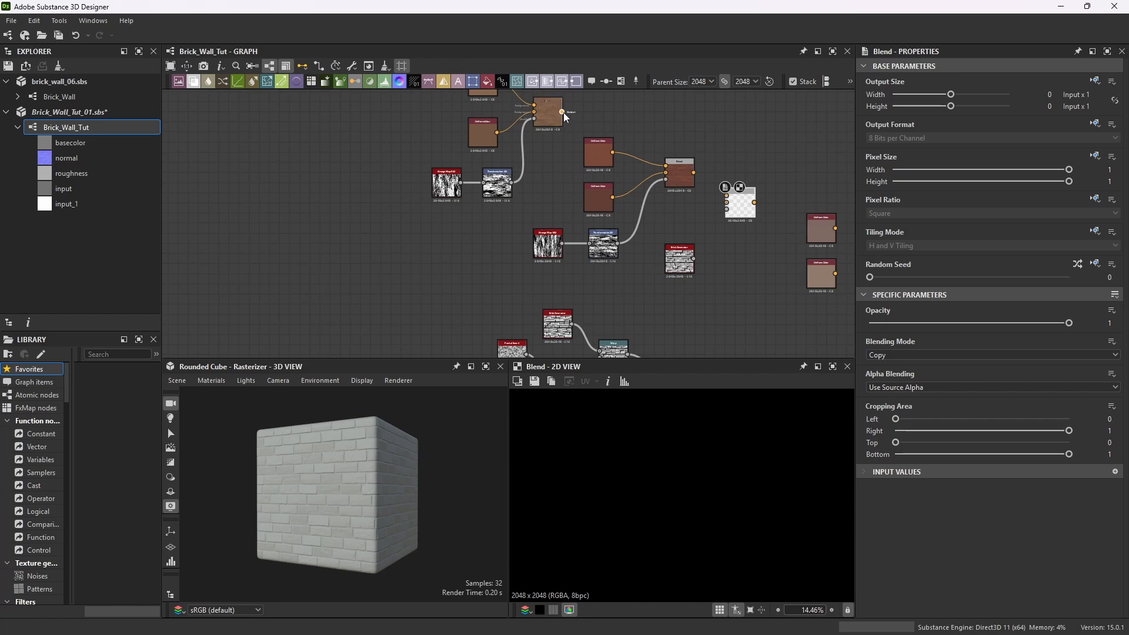
drag(562, 111, 744, 142)
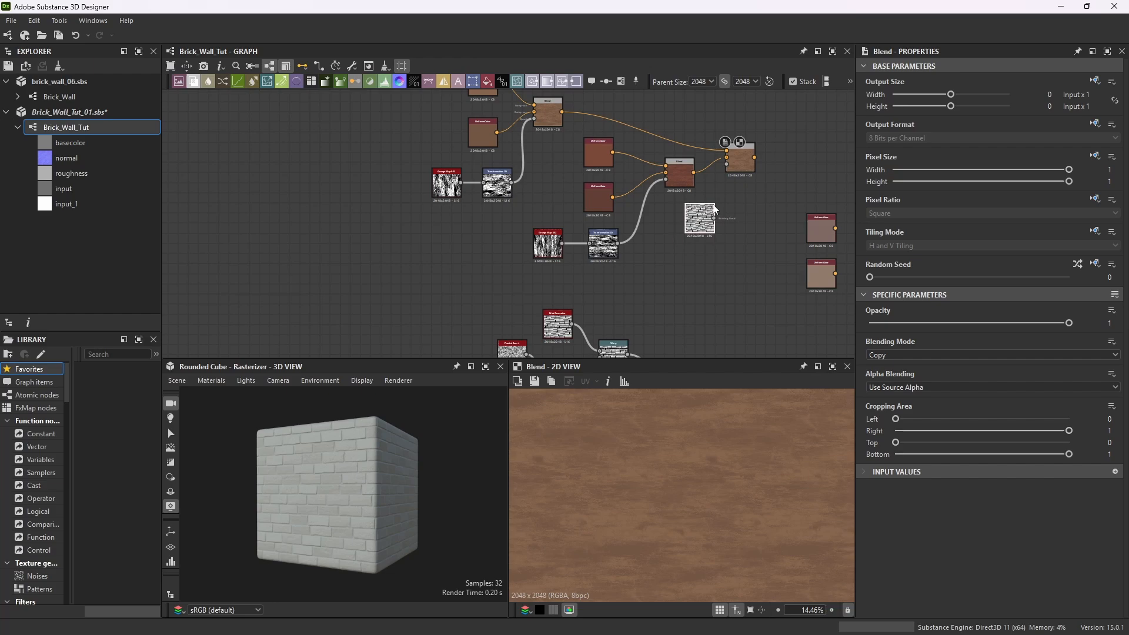
Set the duplicated Brick Generator's Slope X and Y to 0.
scroll(746, 186, up, 2)
click(652, 259)
scroll(638, 279, up, 2)
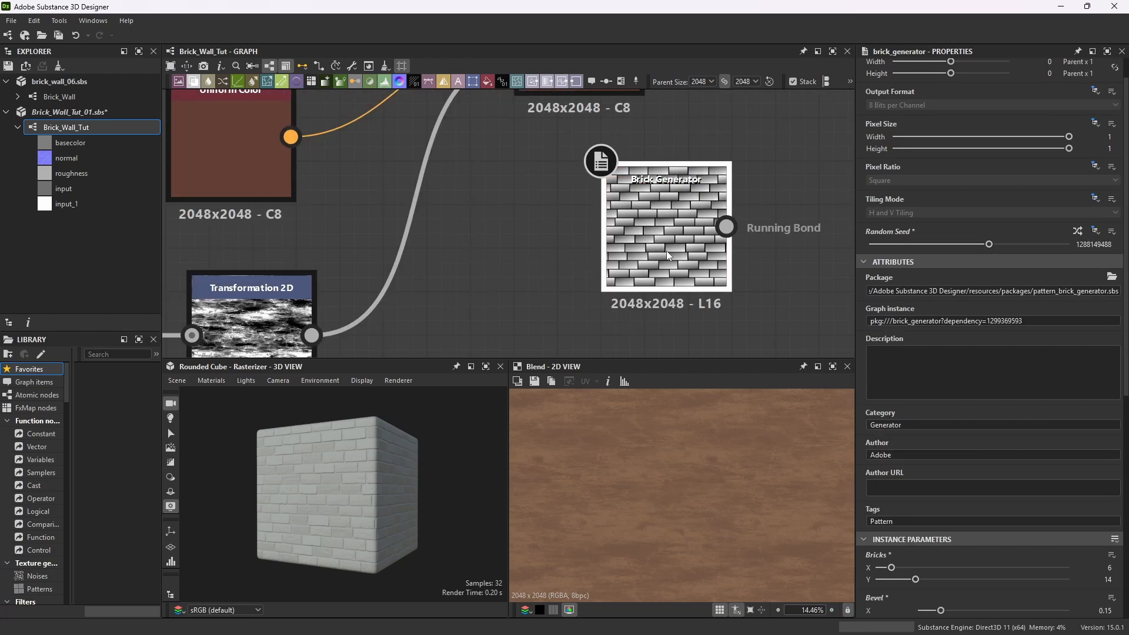
scroll(954, 432, down, 6)
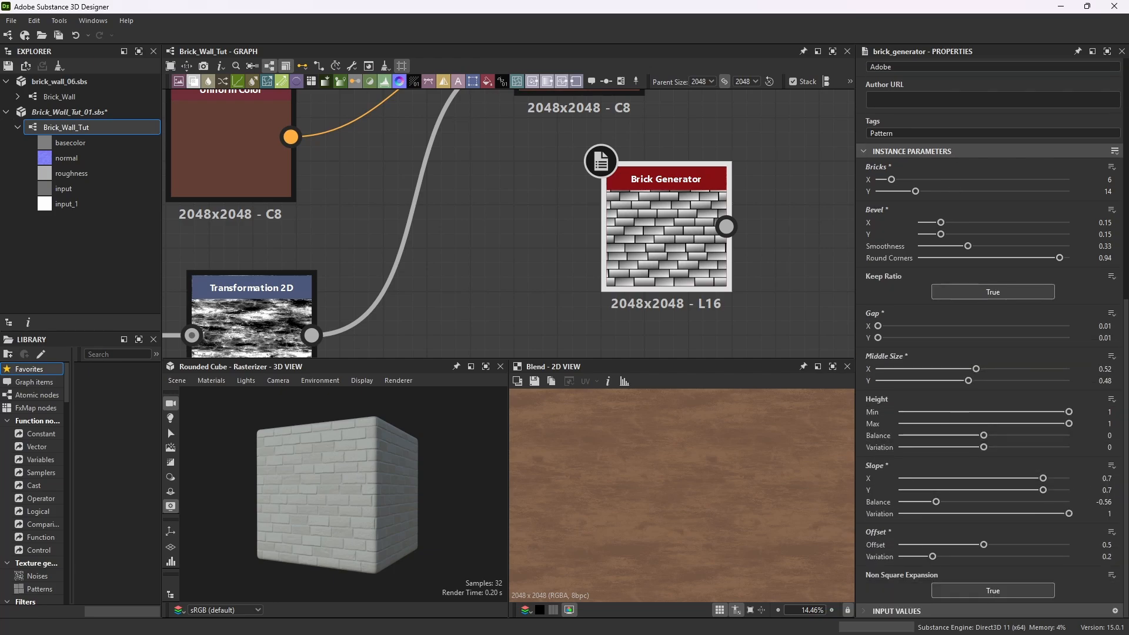
double_click(1107, 478)
text(0)
key(Tab)
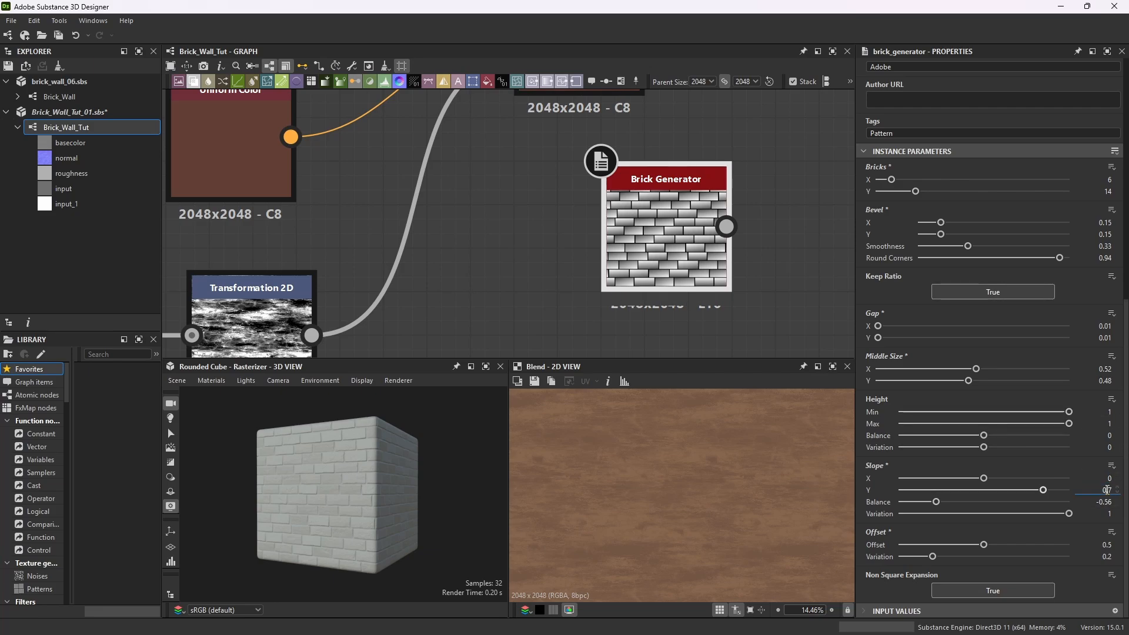
text(0)
key(Return)
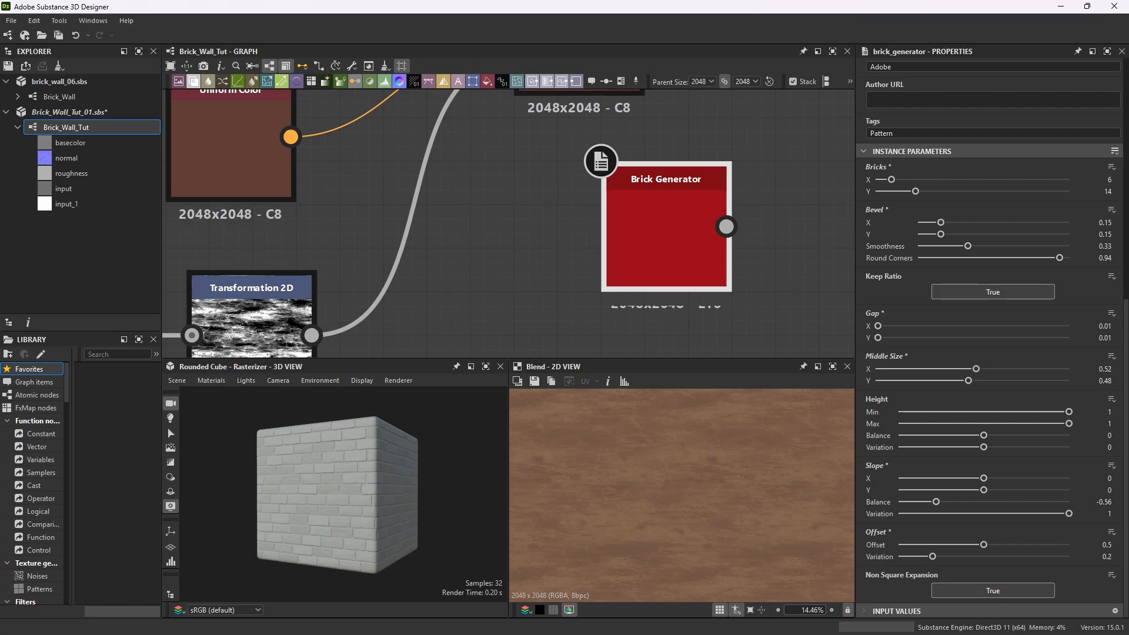
Preview the modified Brick Generator and save the package.
double_click(698, 174)
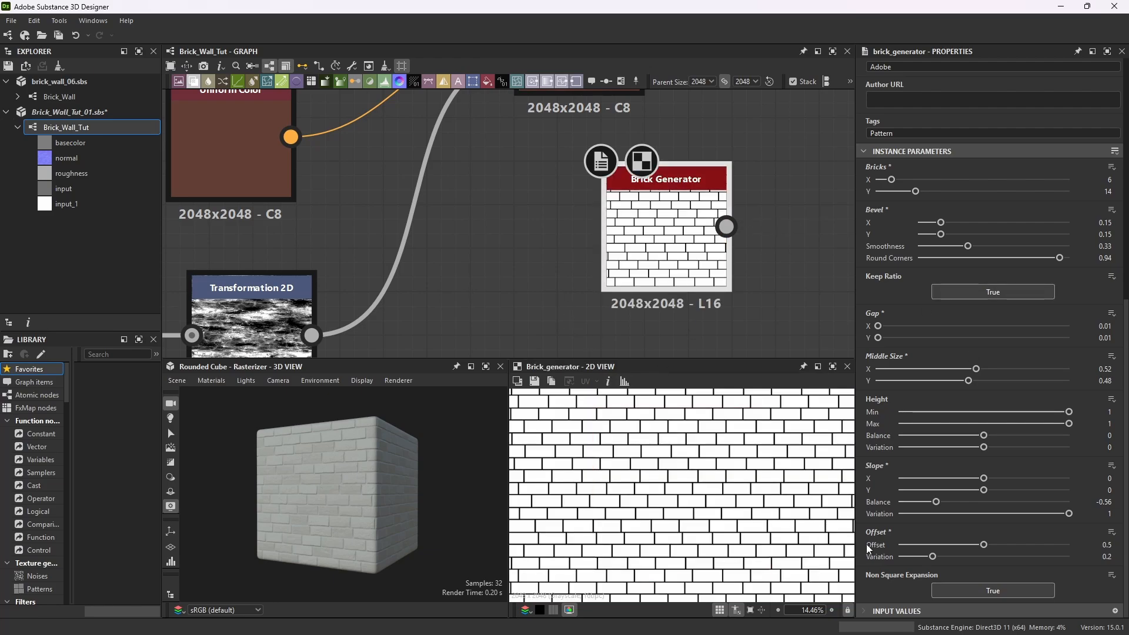
key(ctrl+s)
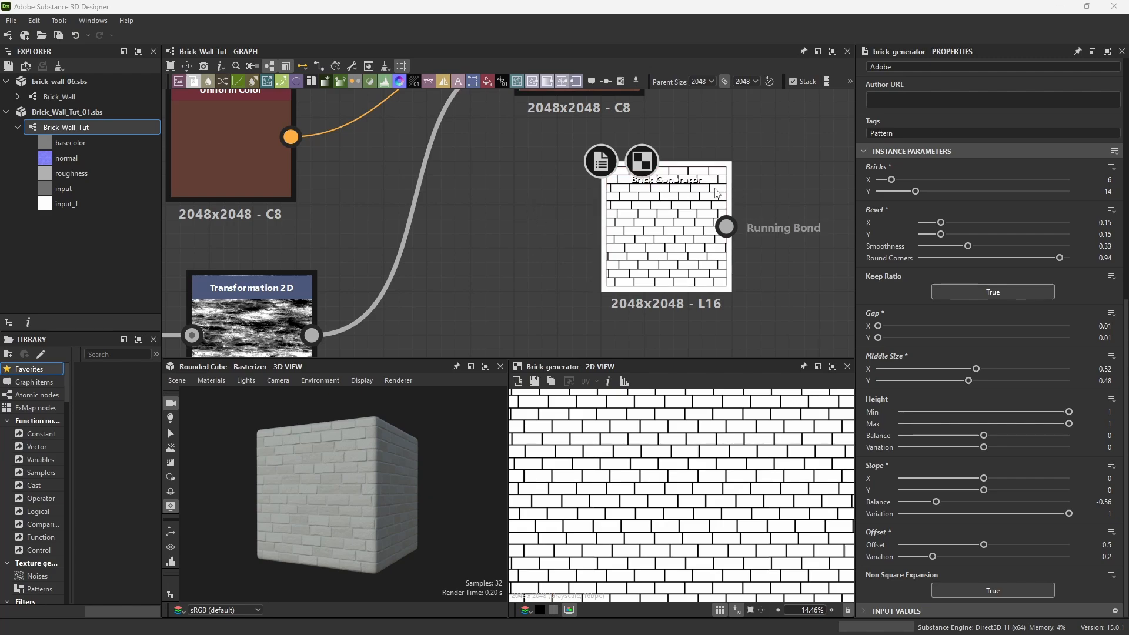
scroll(653, 263, down, 5)
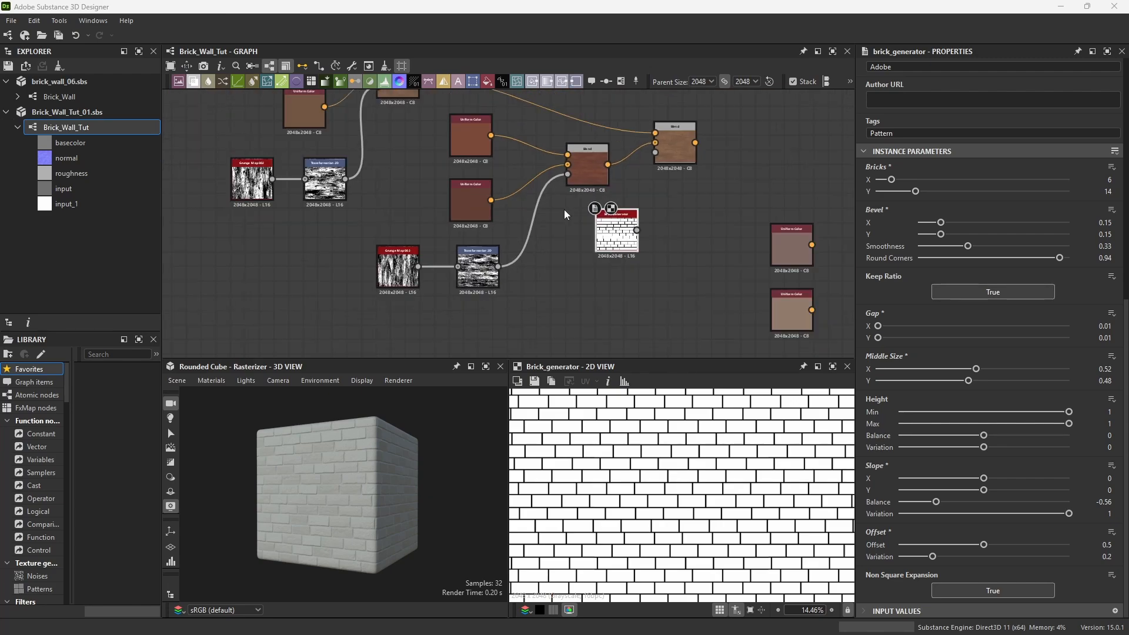
Set the duplicated Brick Generator's Height Variation to 1.
scroll(617, 209, up, 5)
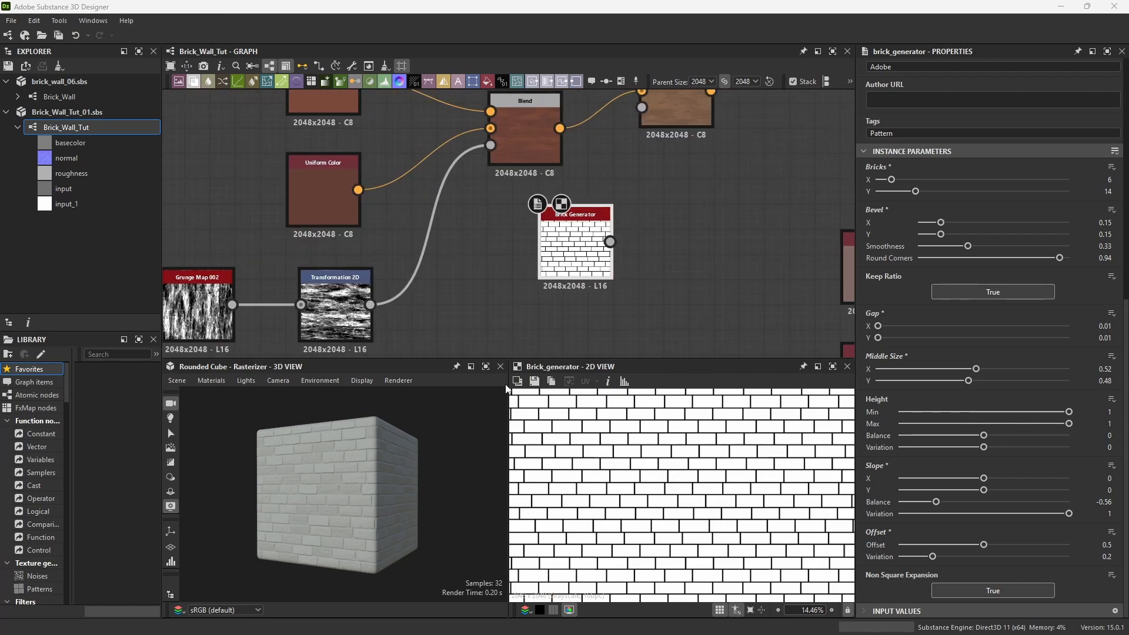
scroll(633, 242, up, 4)
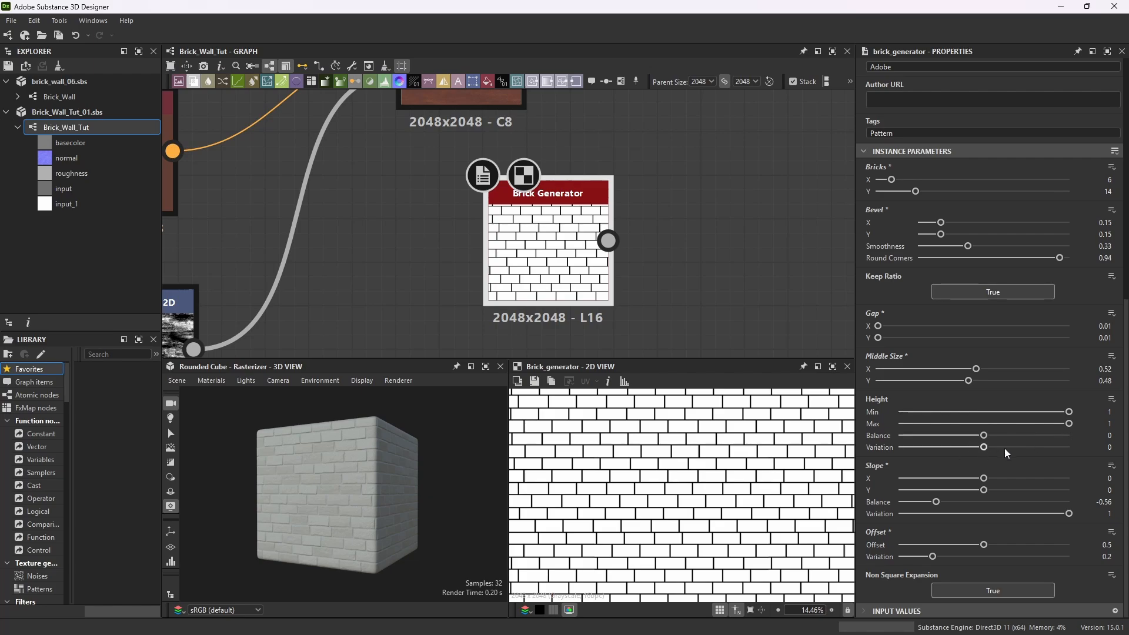
drag(984, 447, 1078, 450)
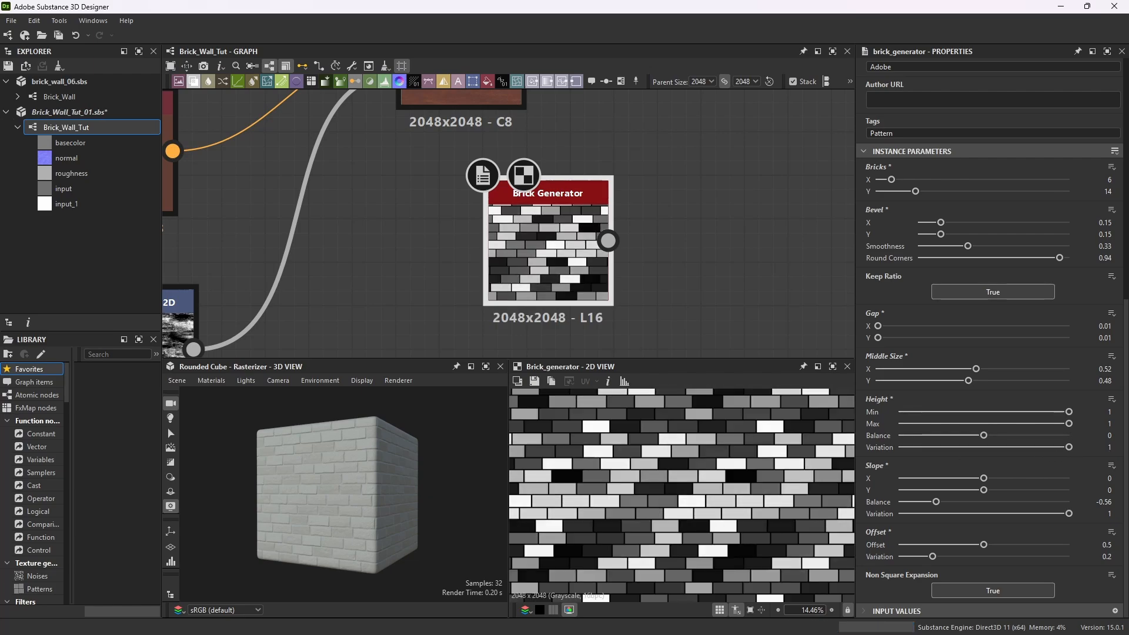
Randomize the duplicated Brick Generator's random seed repeatedly to vary the brick shading pattern.
scroll(647, 471, down, 3)
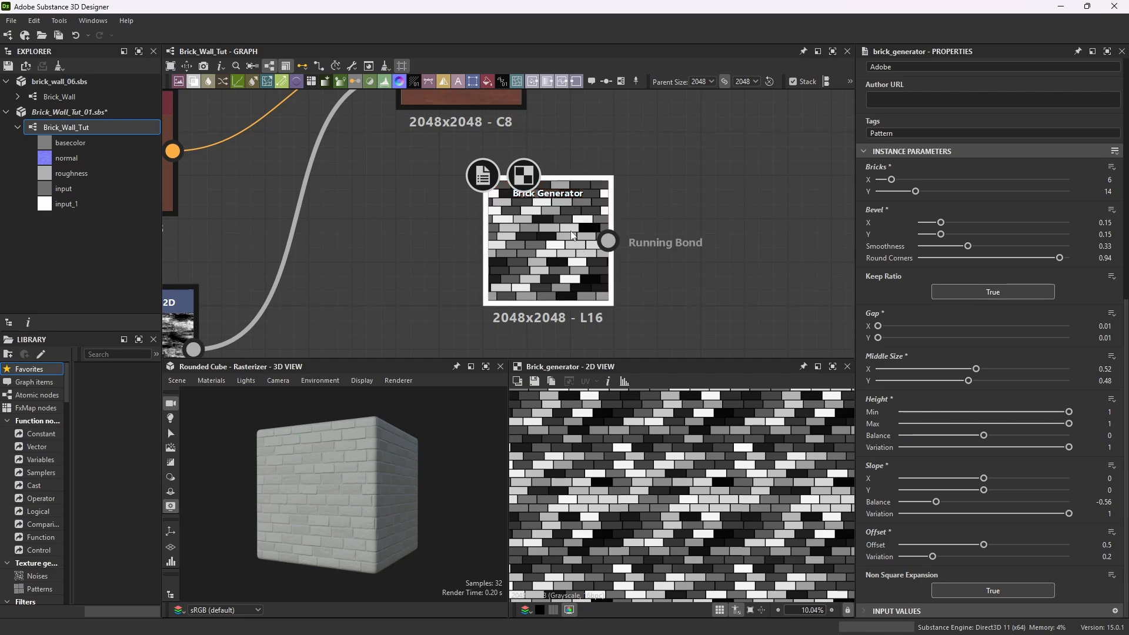
scroll(706, 477, down, 1)
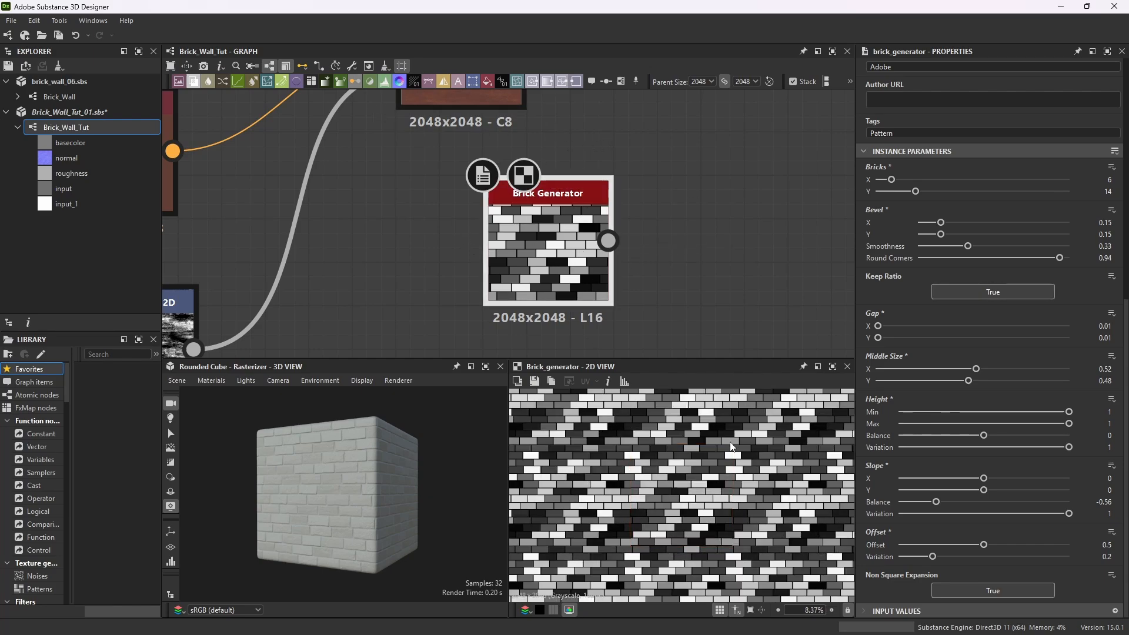
scroll(675, 501, up, 1)
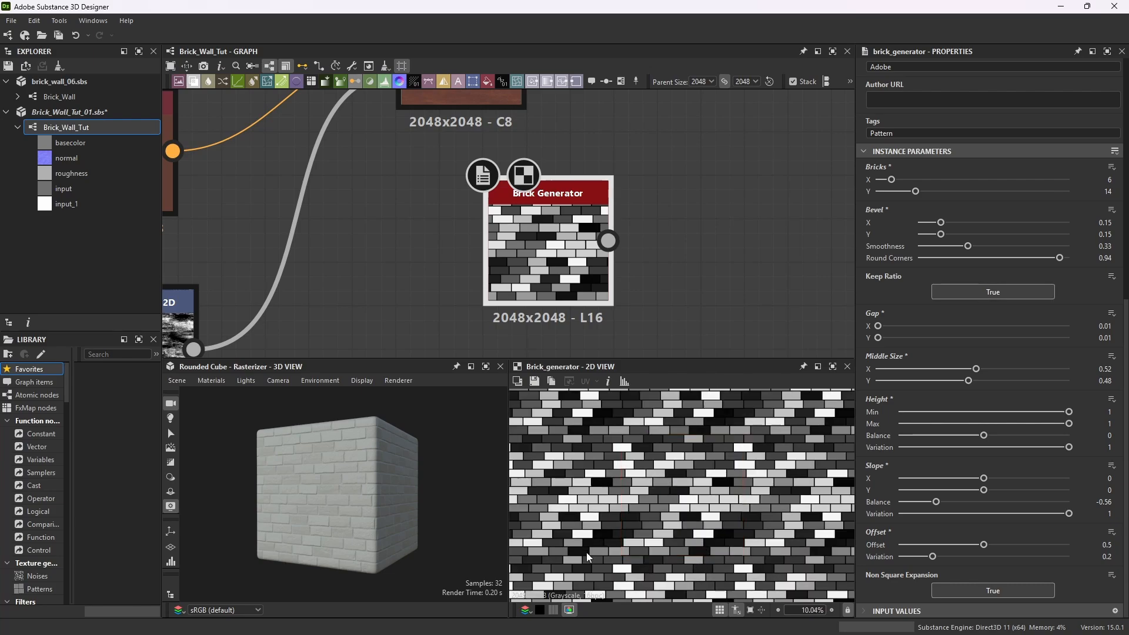
scroll(1036, 313, up, 7)
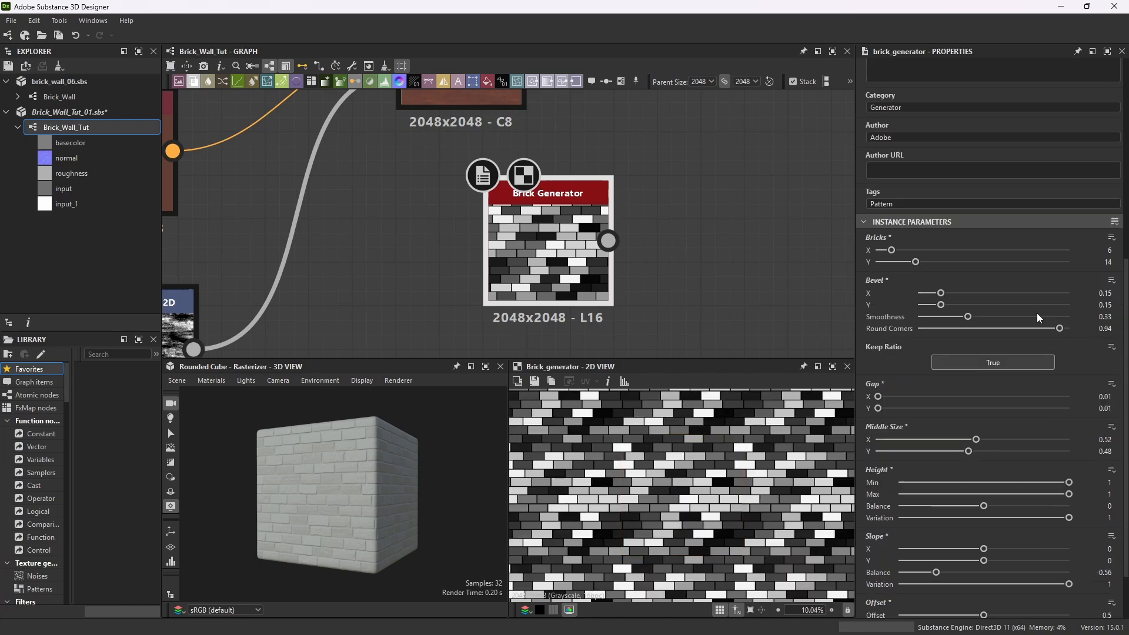
click(1079, 263)
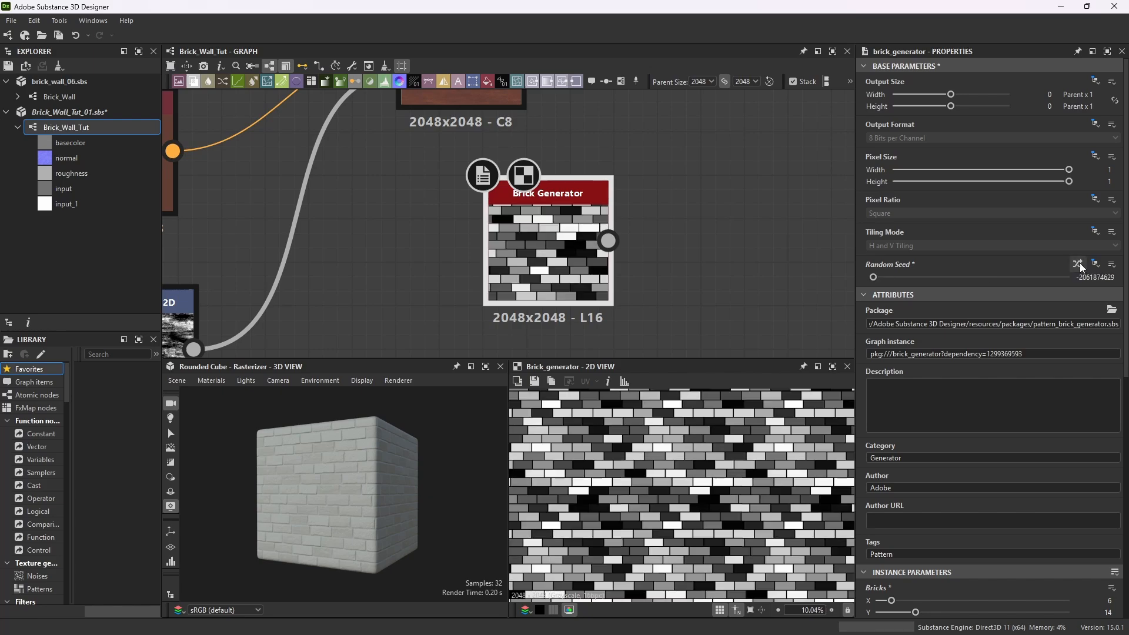
click(1080, 263)
click(1080, 263)
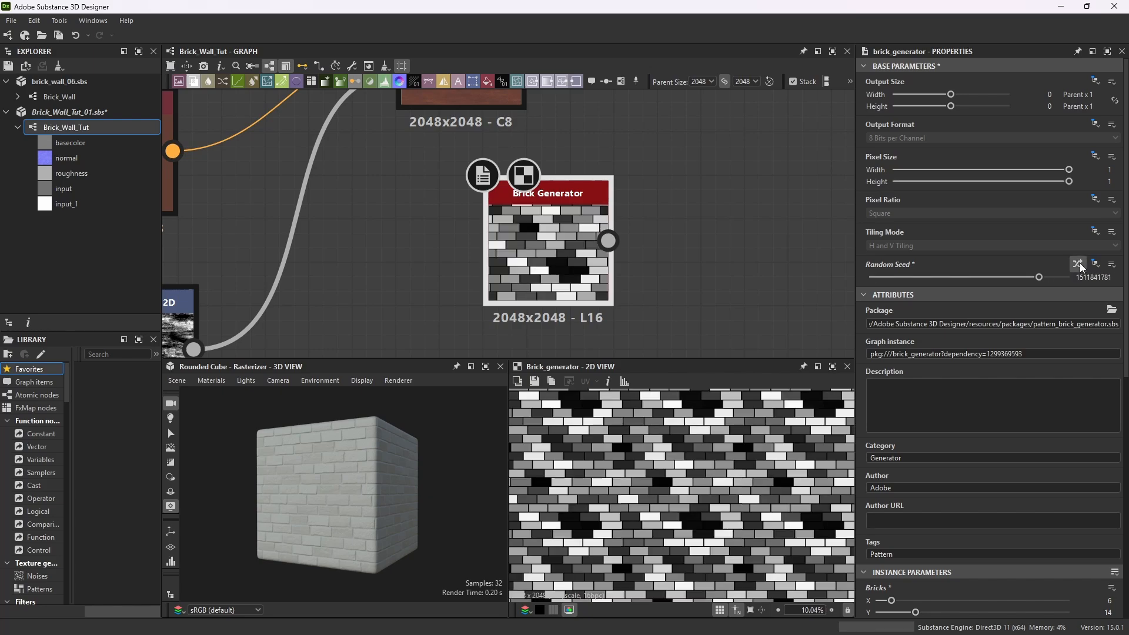
click(1080, 263)
click(1080, 263)
scroll(707, 453, down, 5)
scroll(707, 453, up, 1)
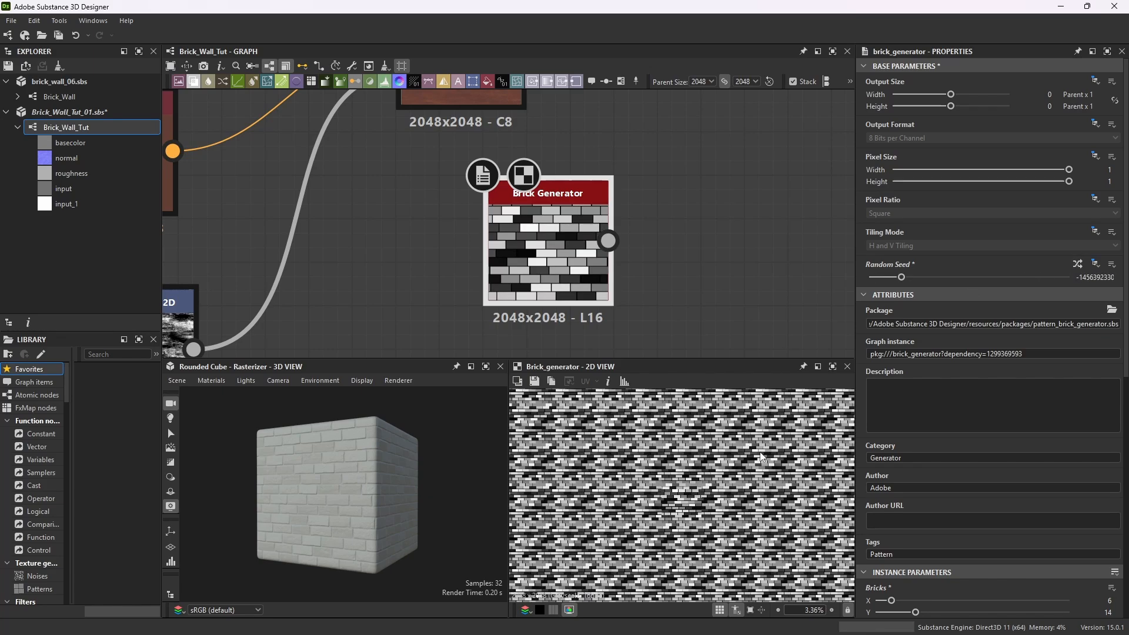
click(1078, 264)
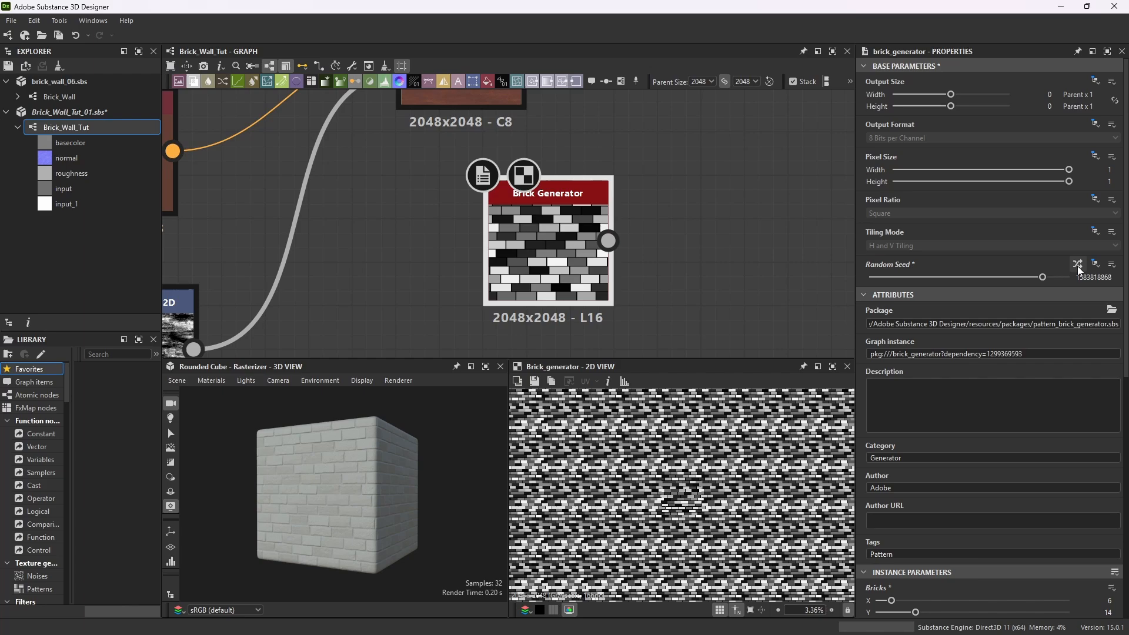
click(1078, 264)
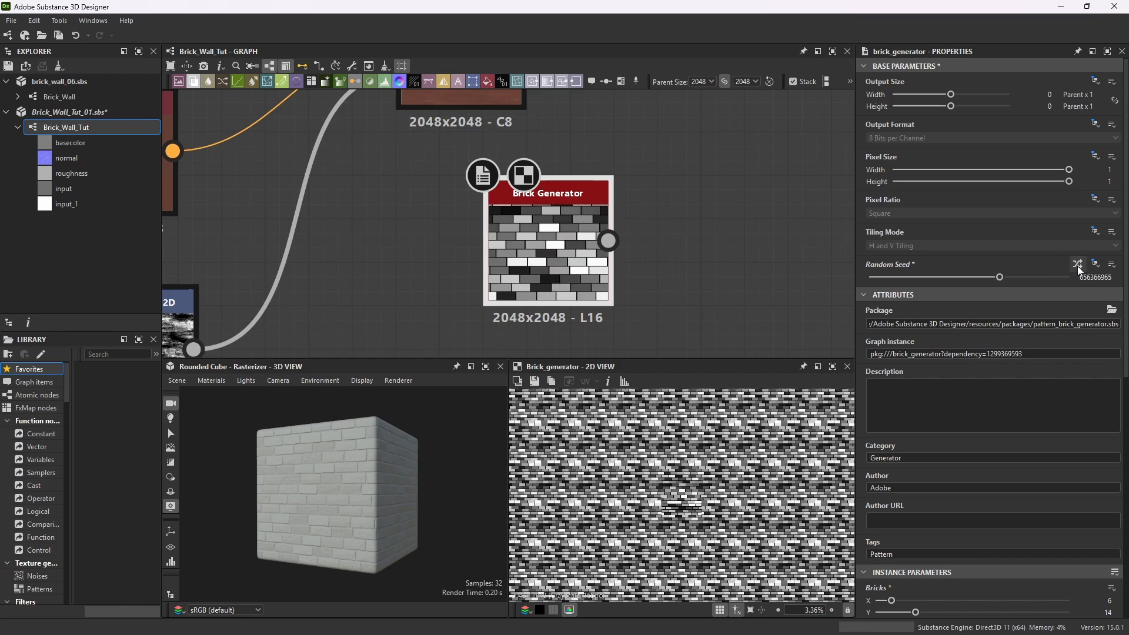
click(1078, 264)
click(1078, 264)
click(1078, 264)
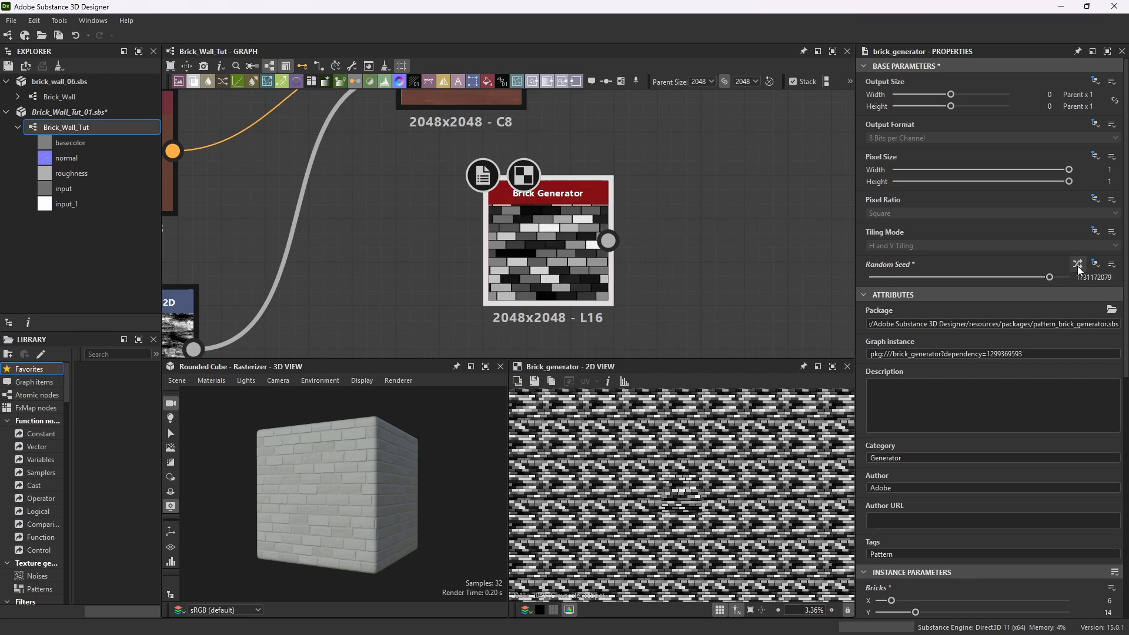
click(1078, 264)
click(1078, 264)
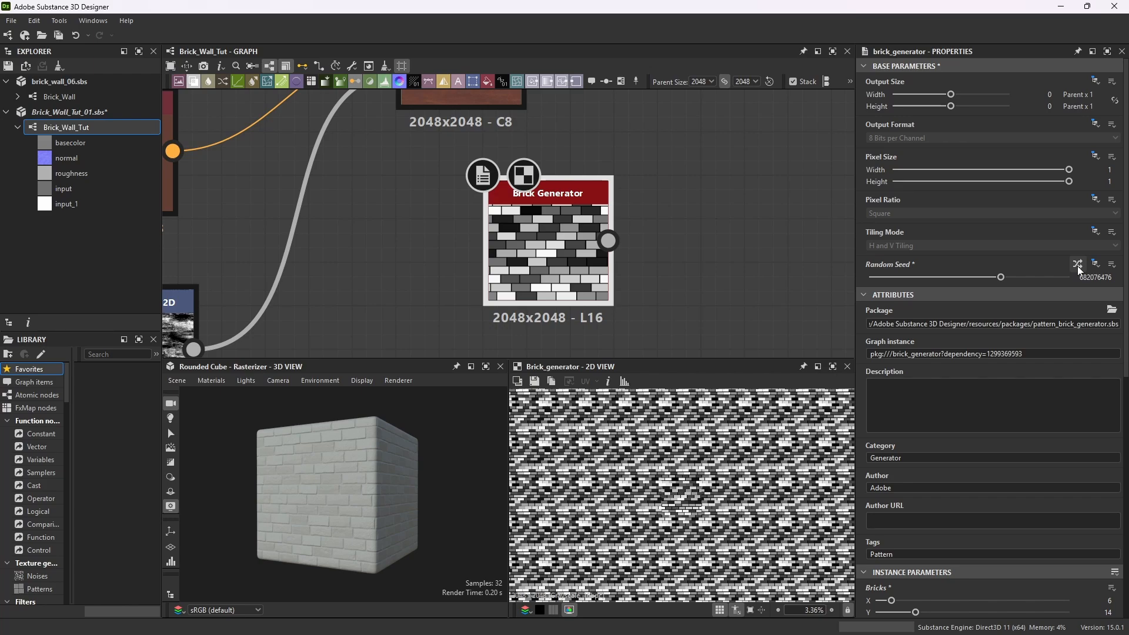
click(1078, 264)
click(1078, 264)
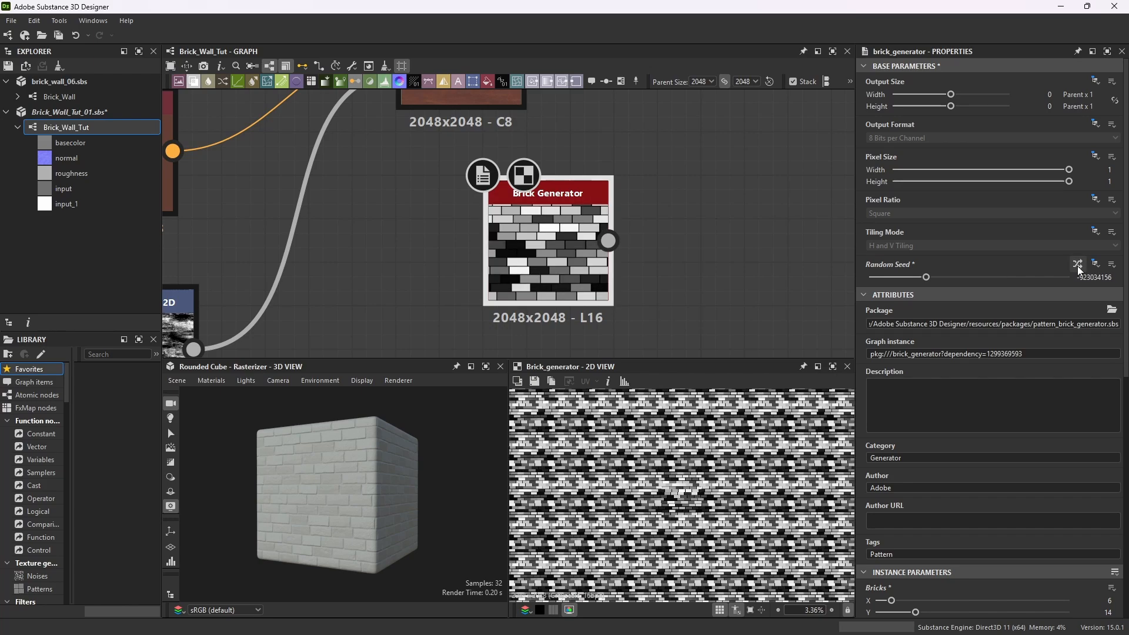
click(1078, 265)
click(1078, 264)
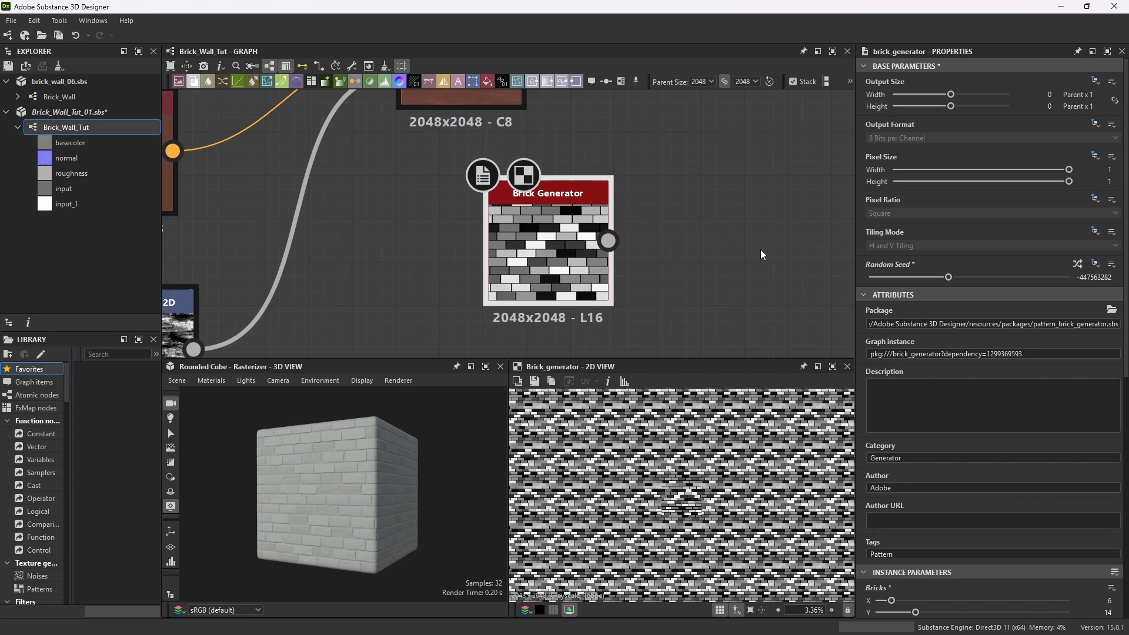
Connect the duplicated Brick Generator's output to the third Blend node's opacity input and preview the blended brick result.
scroll(670, 518, up, 5)
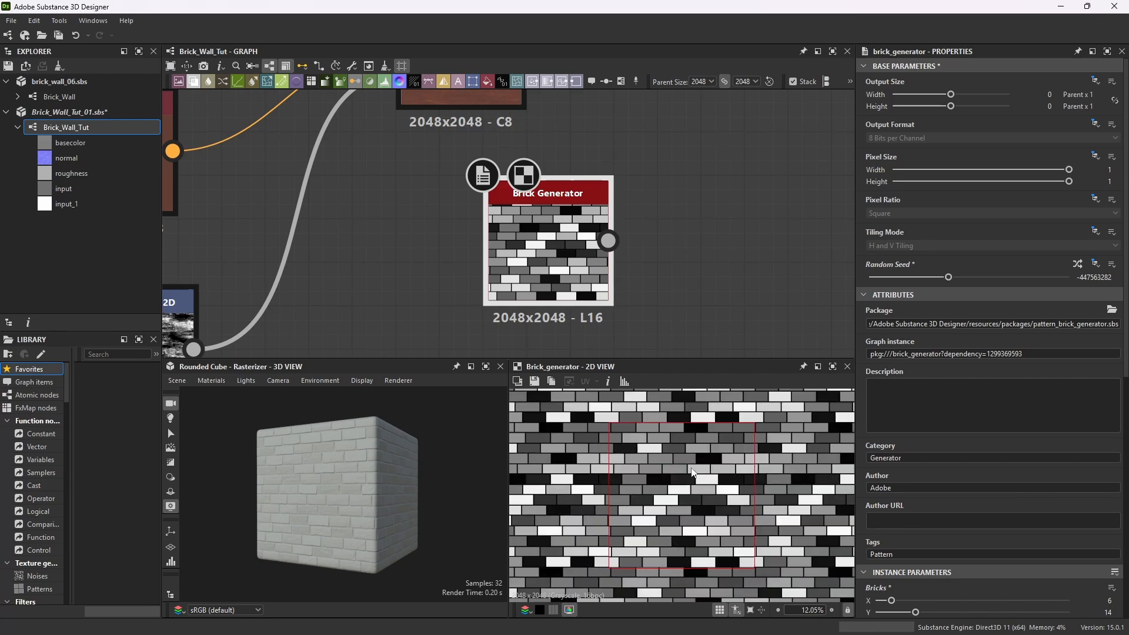
click(720, 611)
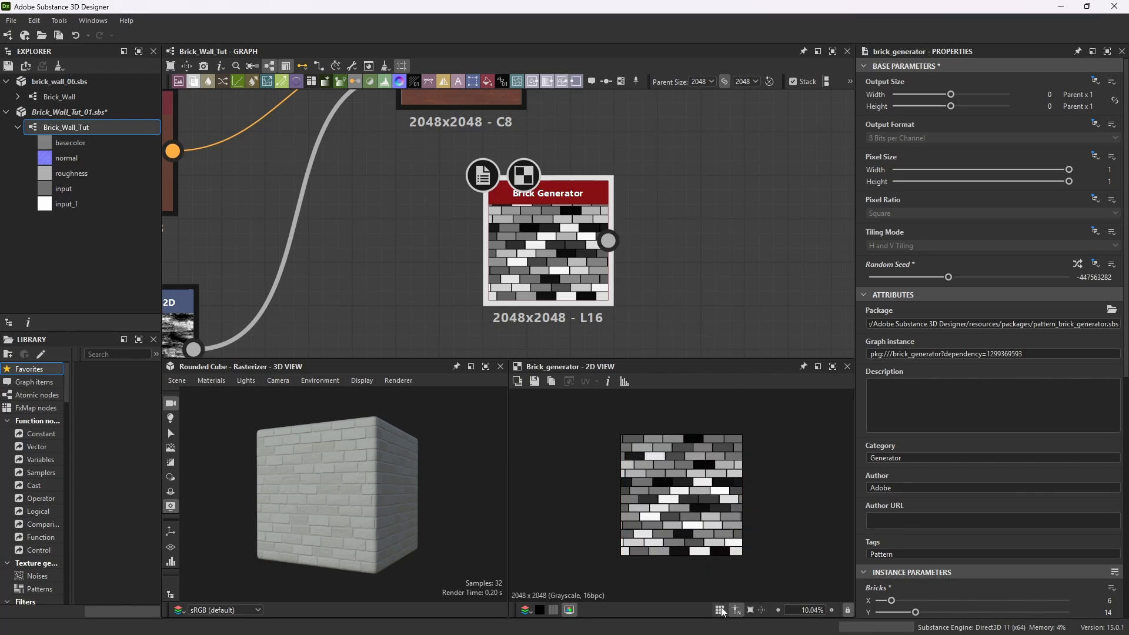
scroll(599, 250, down, 5)
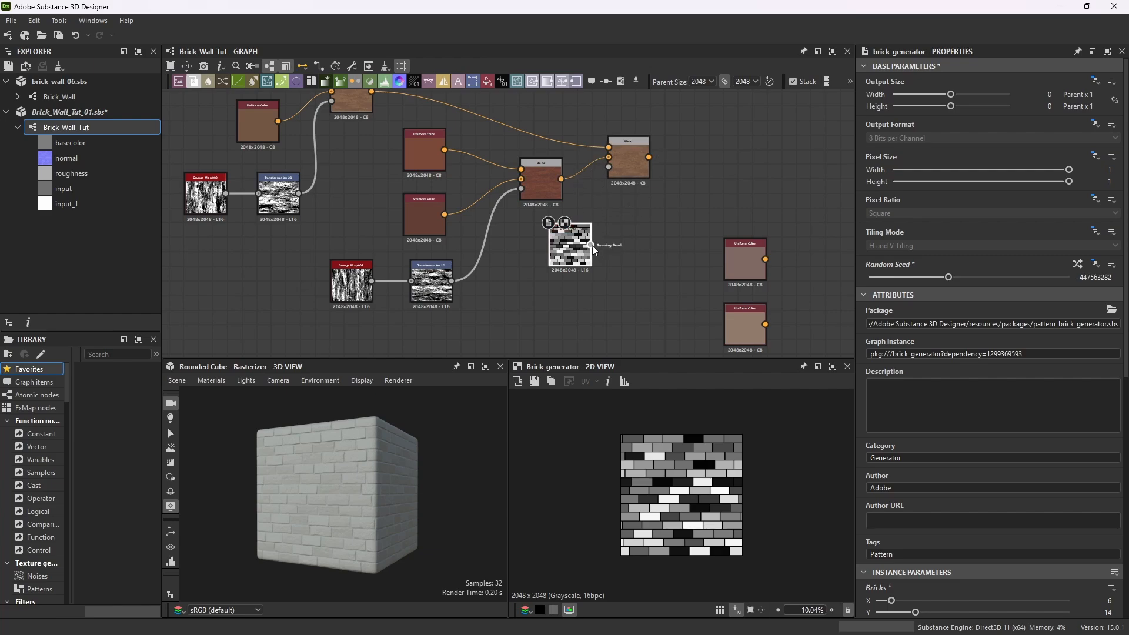
drag(591, 245, 610, 167)
click(625, 174)
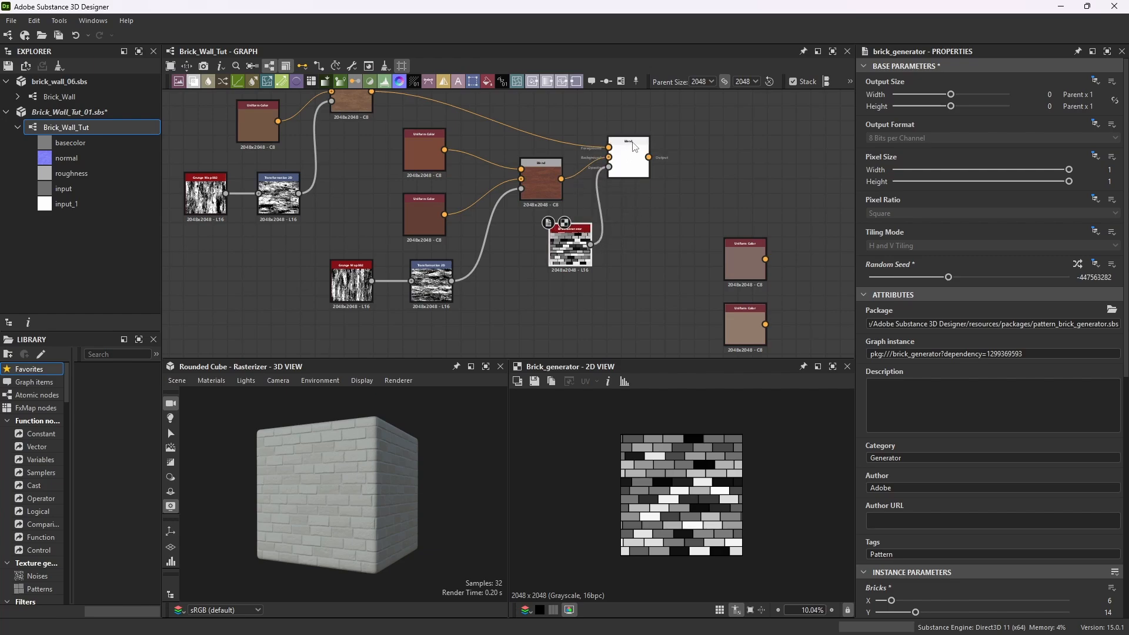
click(832, 366)
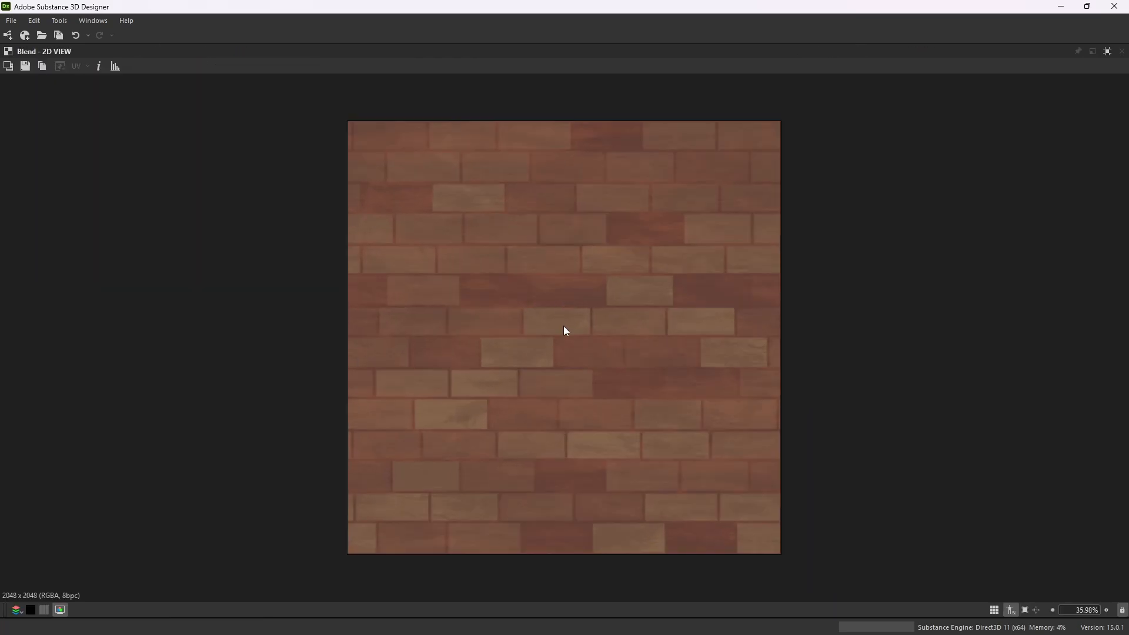
scroll(563, 327, up, 1)
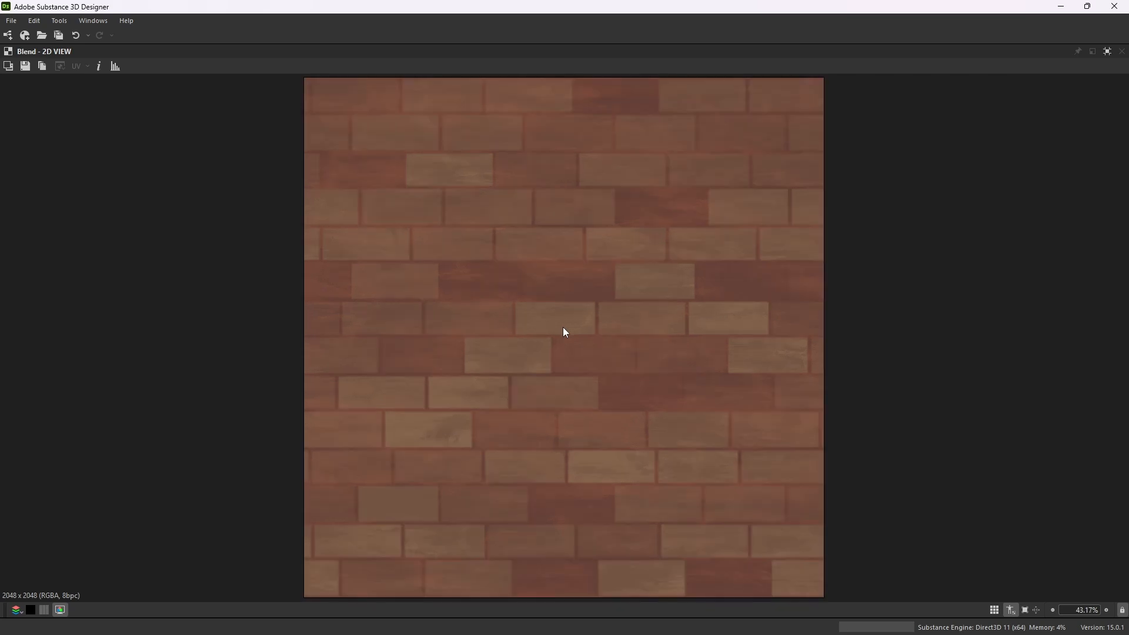
scroll(560, 323, down, 1)
click(1107, 51)
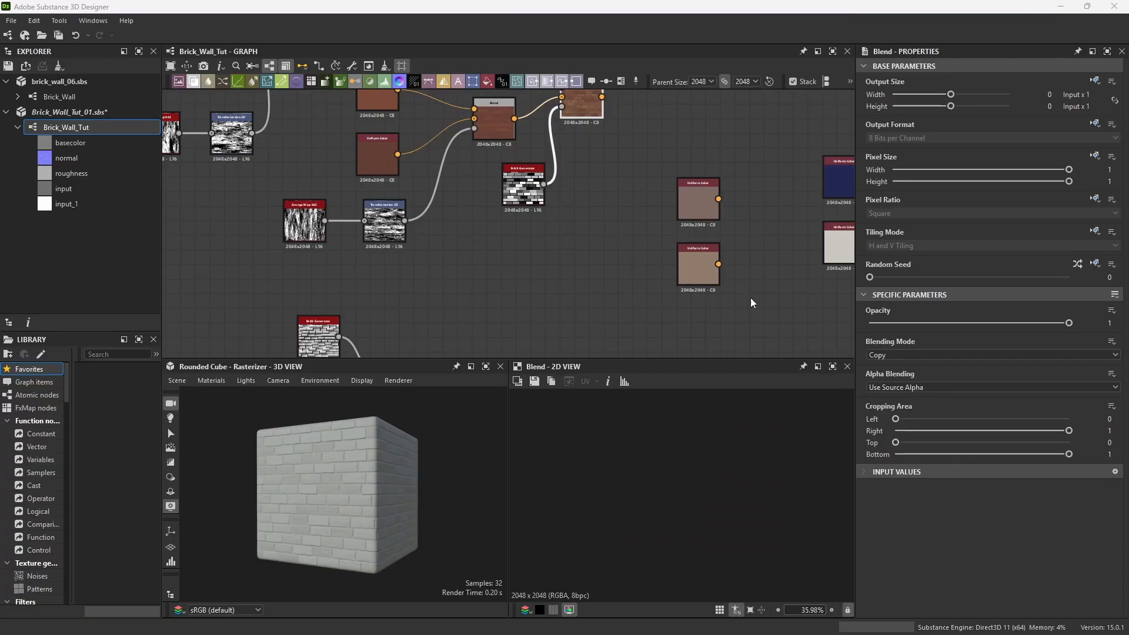
Move the upper of the lighter Uniform Color nodes slightly left and up.
scroll(751, 297, up, 4)
scroll(643, 254, down, 3)
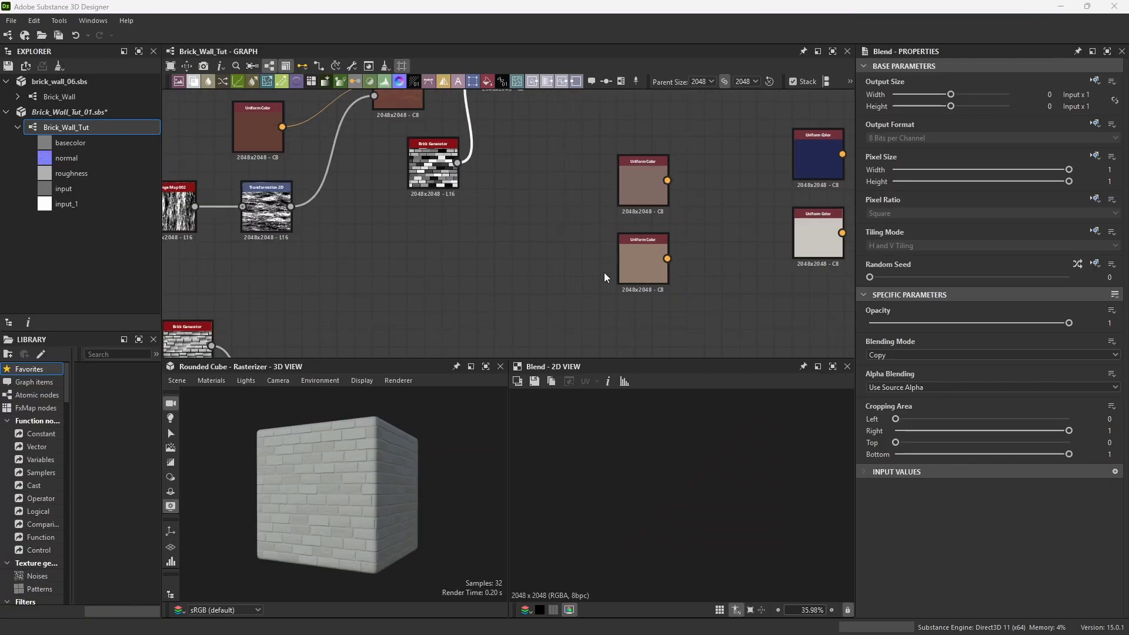
scroll(604, 273, down, 3)
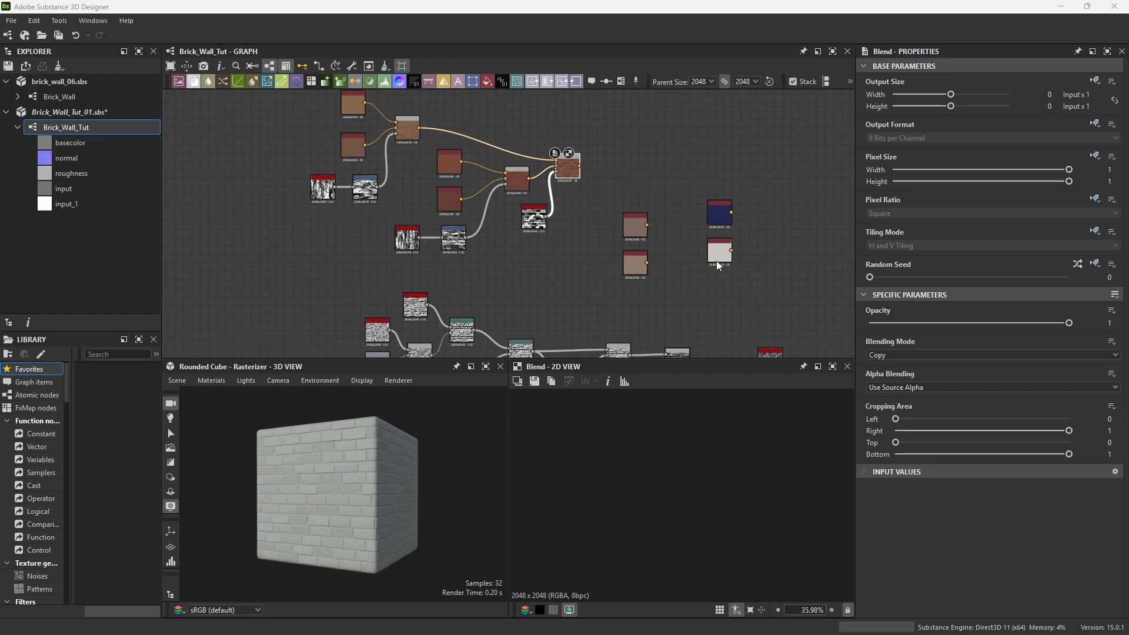
scroll(631, 242, up, 2)
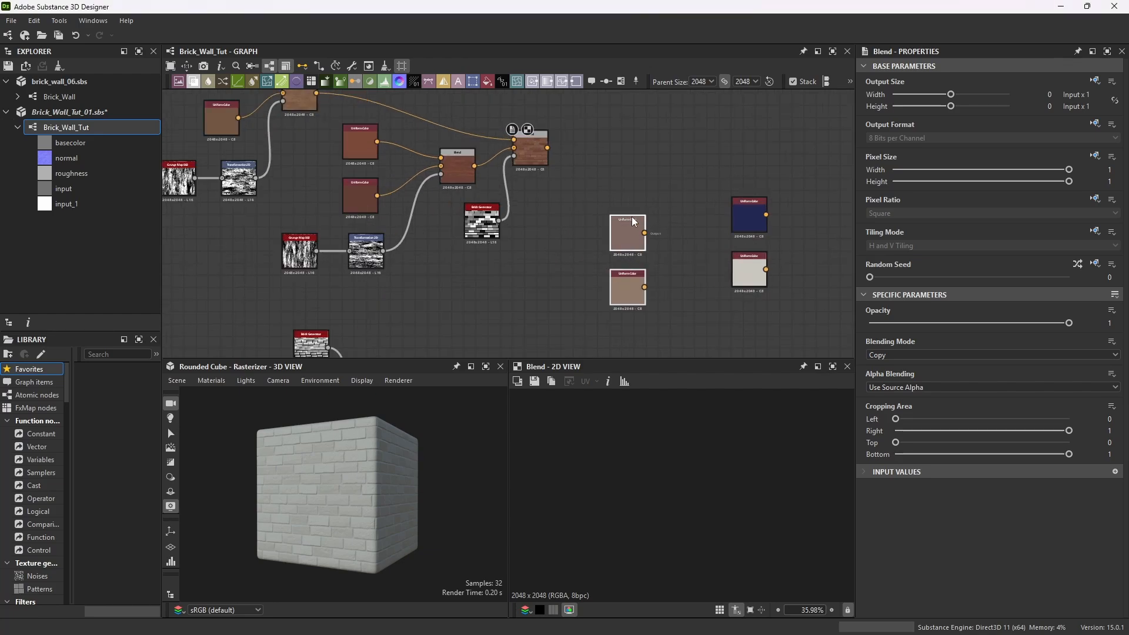
drag(633, 220, 574, 207)
scroll(623, 235, up, 2)
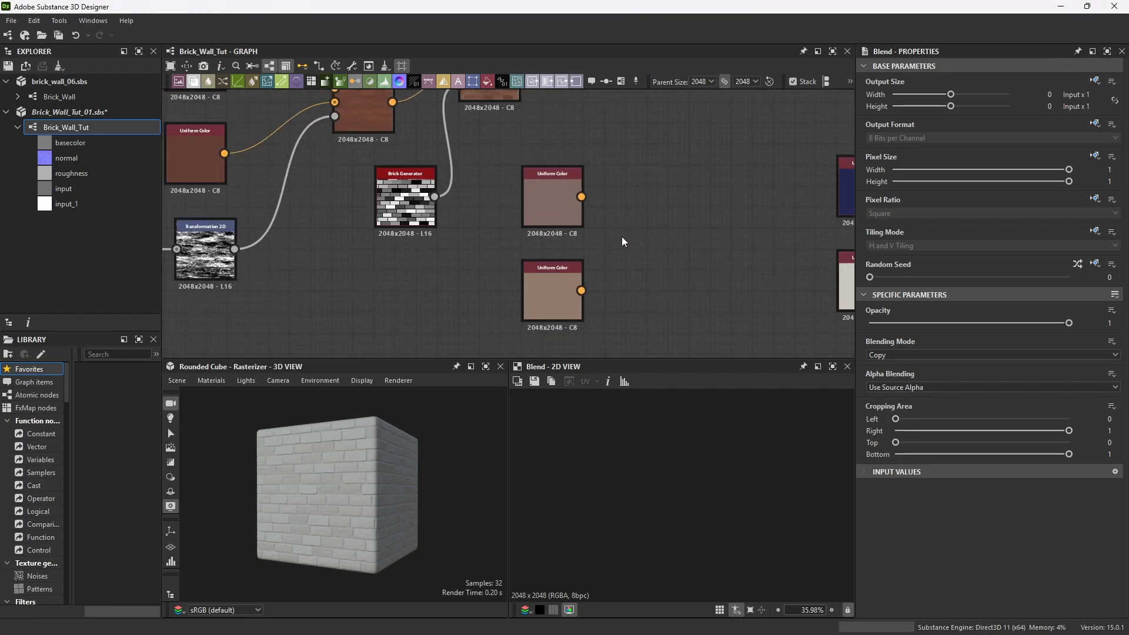
scroll(634, 246, down, 2)
Add a new Blend node beside the lighter Uniform Color pair.
key(space)
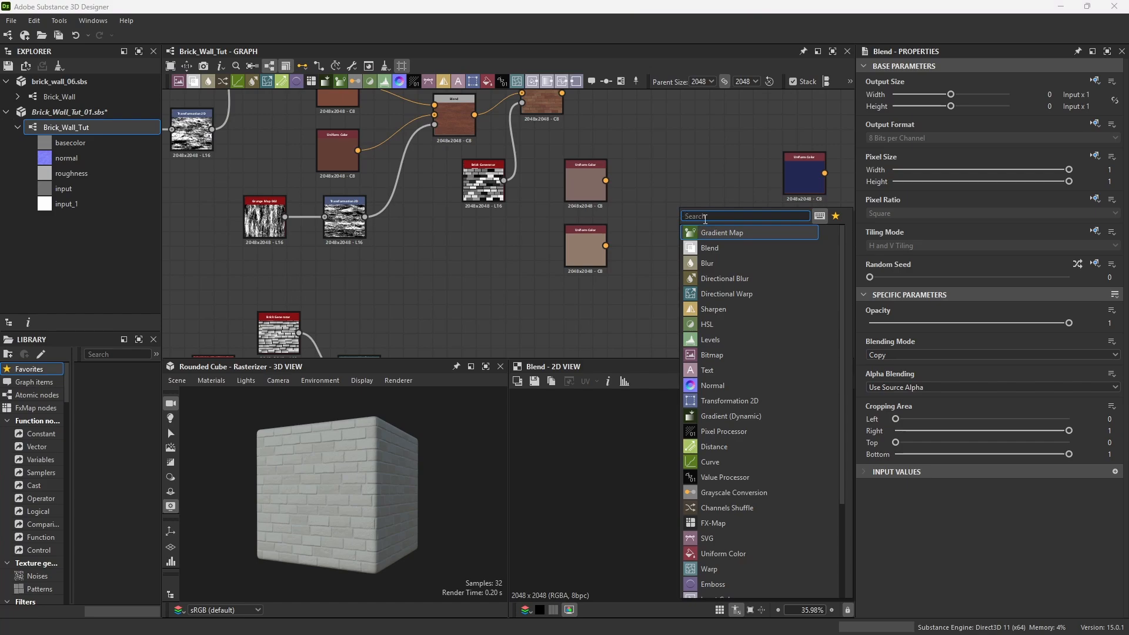
text(blend)
key(Return)
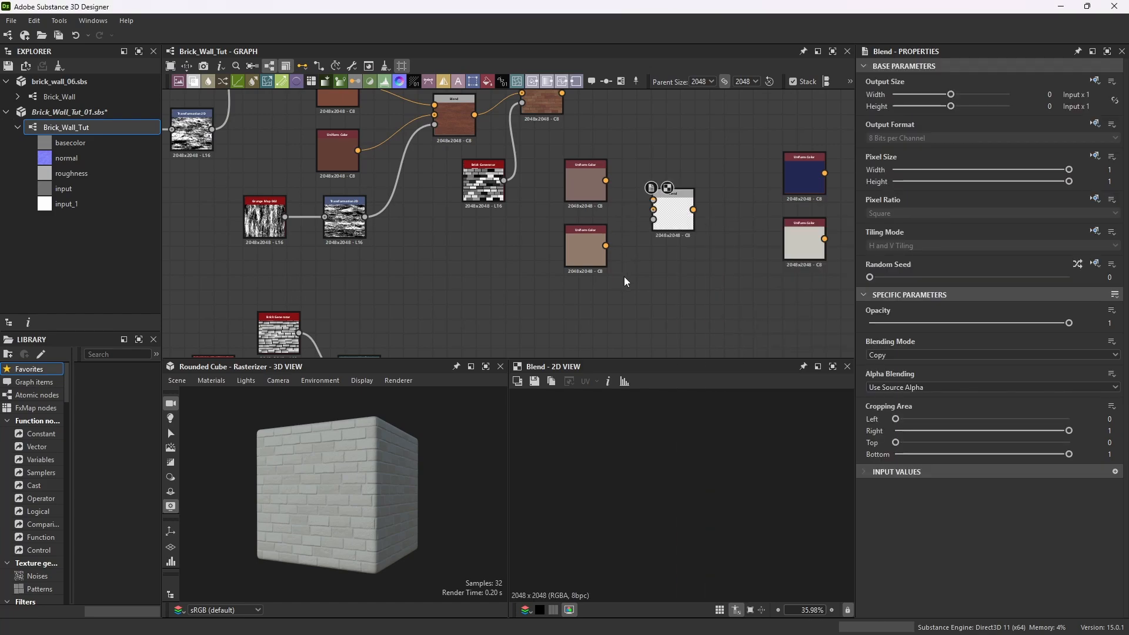
Add a BnW Spots 3 noise node below the lighter Uniform Color nodes.
key(space)
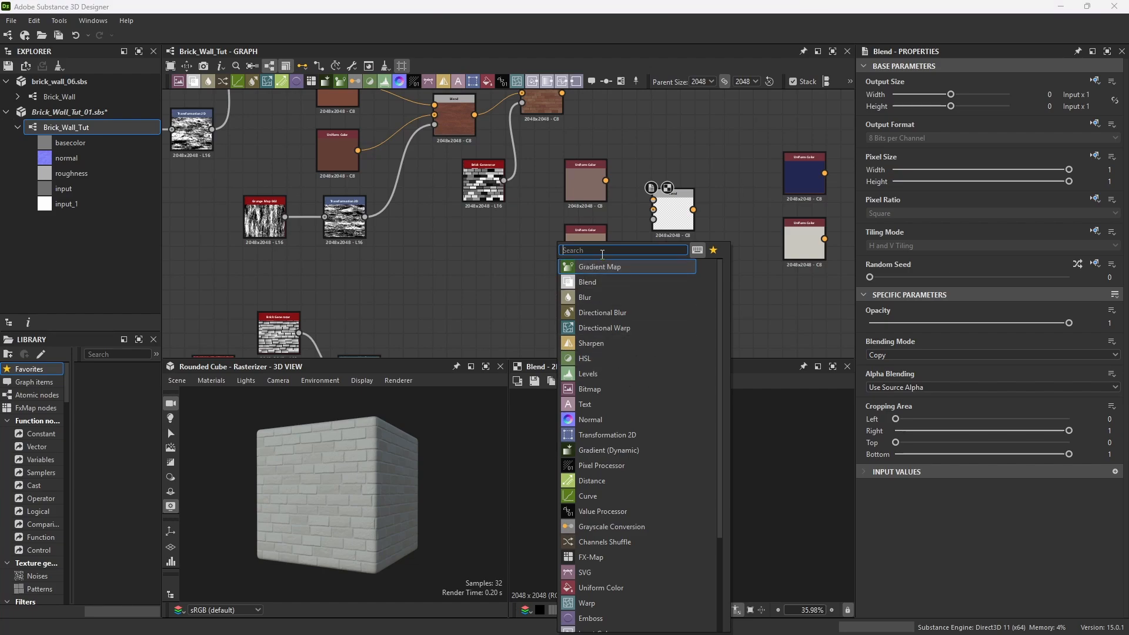
text(bnw)
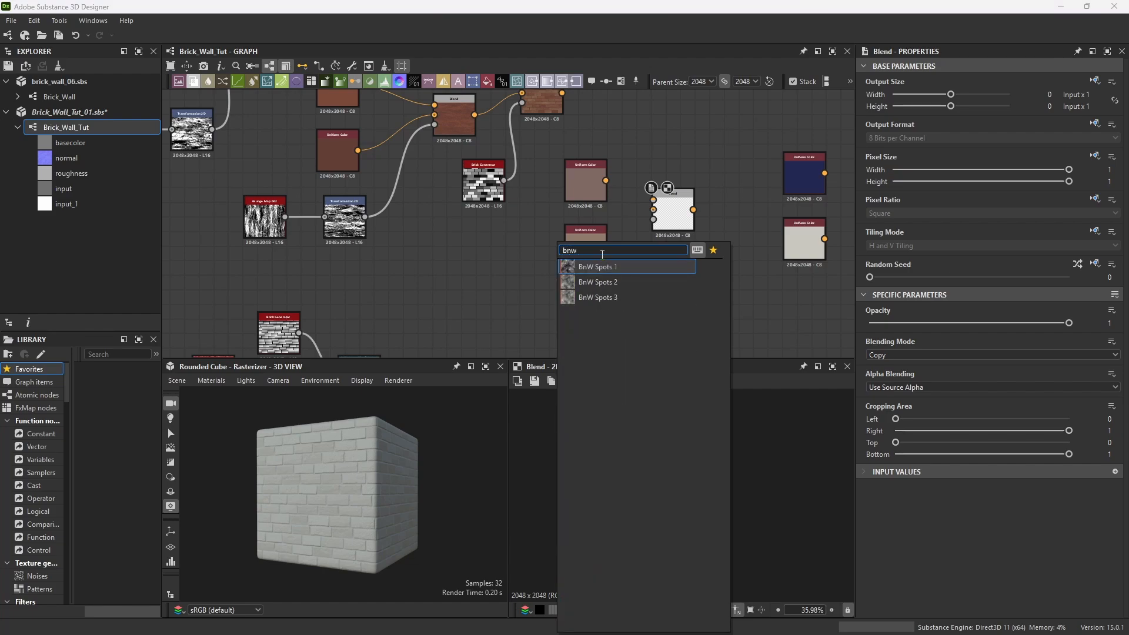
click(607, 298)
drag(579, 322, 594, 322)
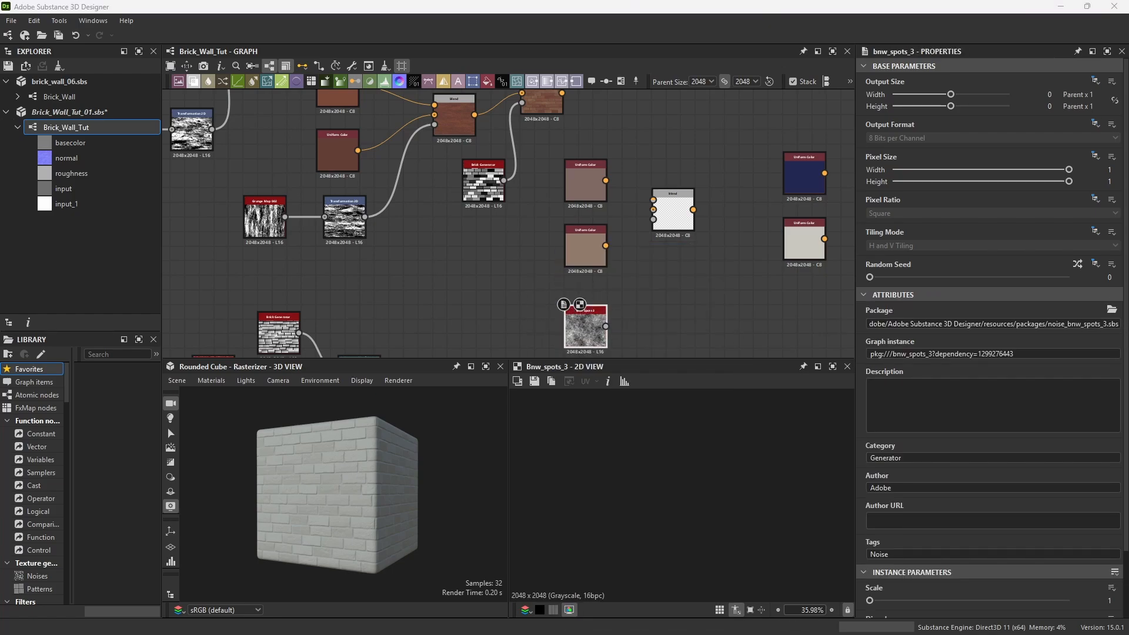
click(599, 310)
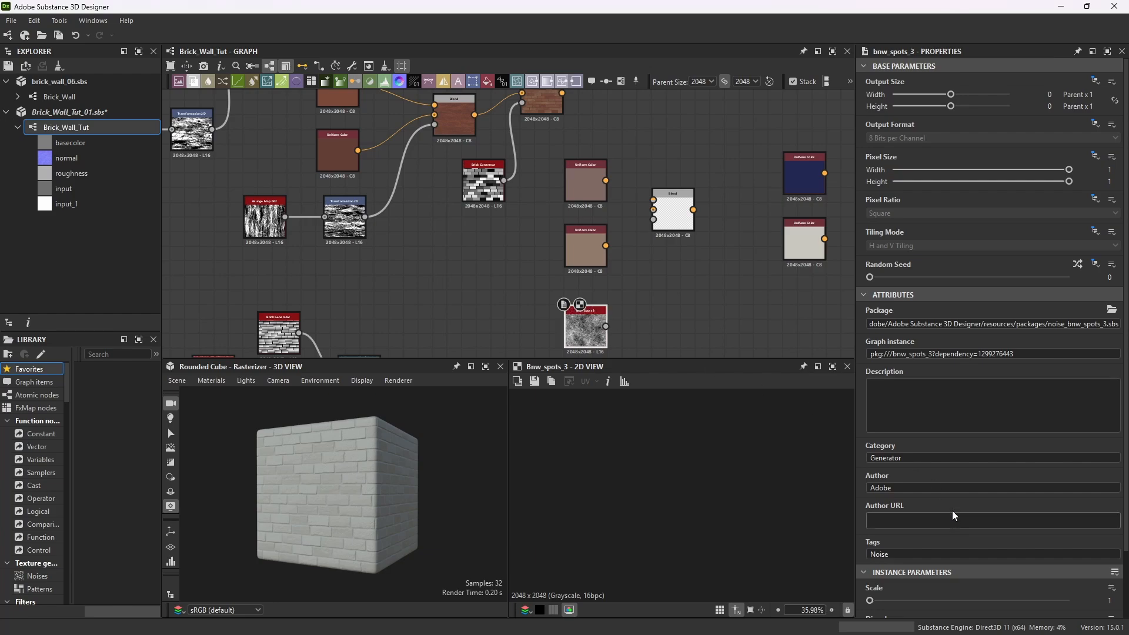
scroll(952, 511, down, 1)
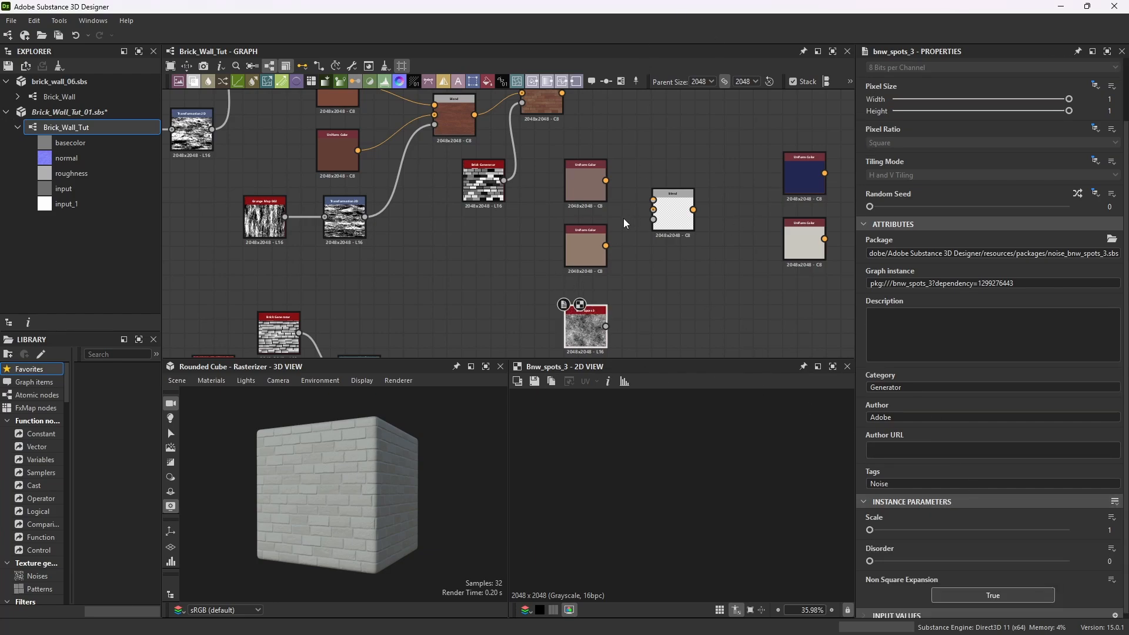
Wire the lighter Uniform Color pair into the new Blend's foreground and background, and the BnW Spots 3 noise into its opacity.
drag(606, 181, 654, 201)
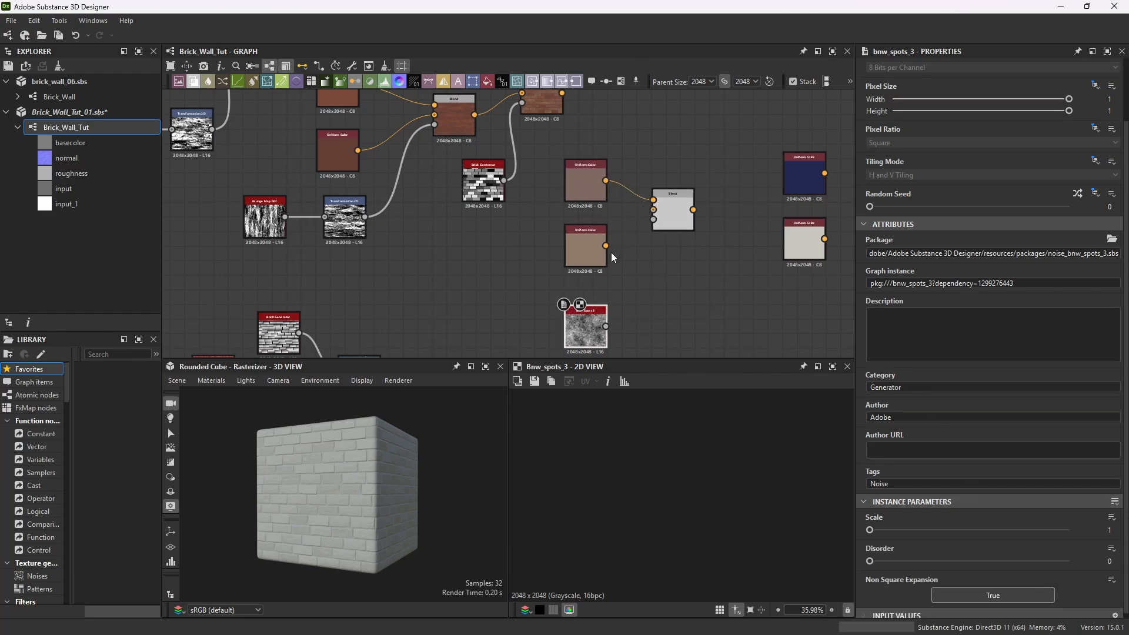
drag(606, 245, 654, 210)
drag(606, 327, 653, 220)
click(675, 192)
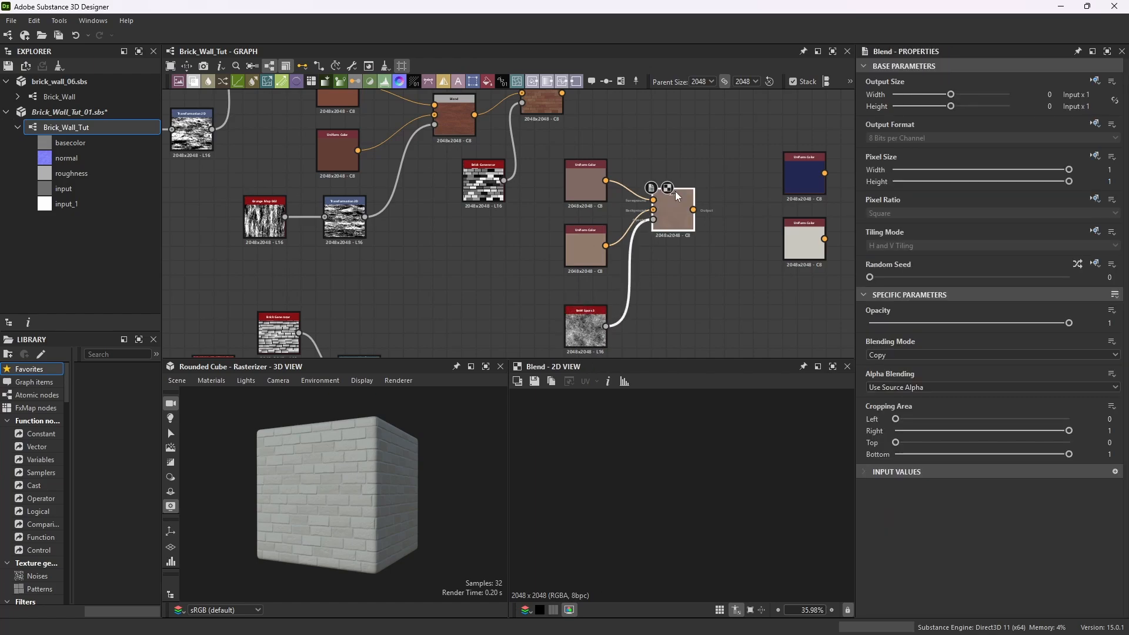
scroll(695, 474, up, 4)
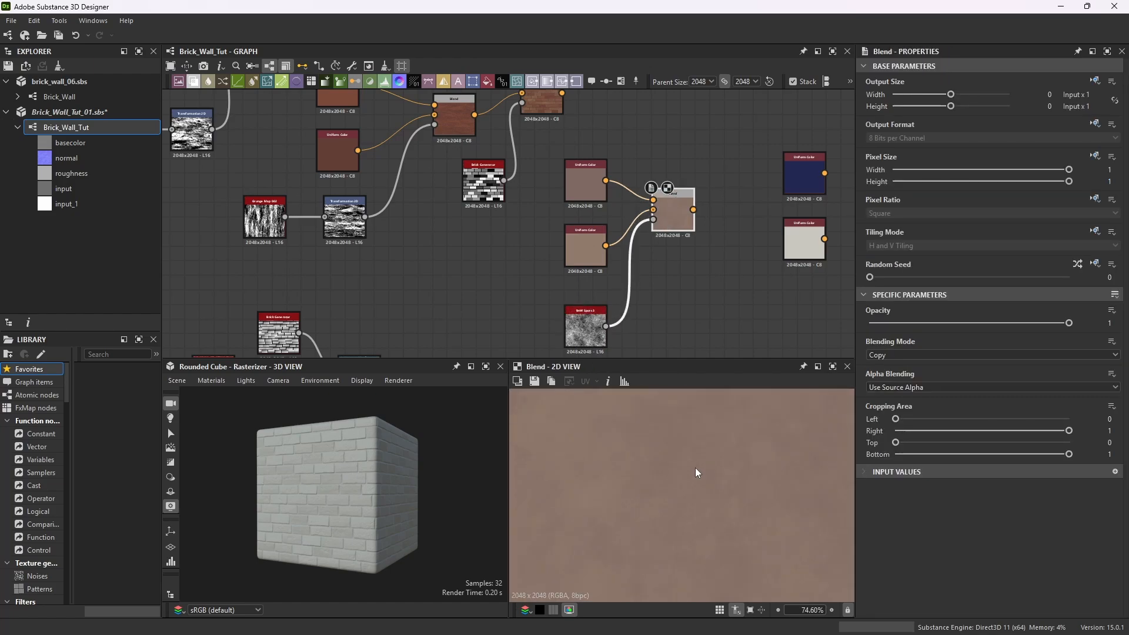
scroll(700, 472, down, 3)
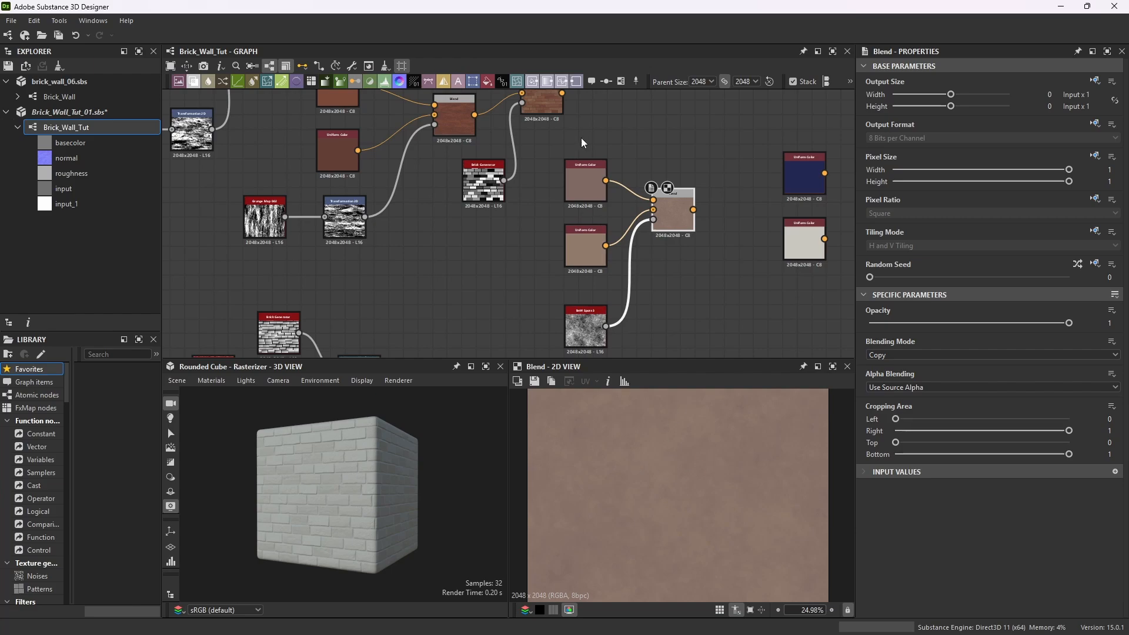
Shift the lighter color Blend group left and move the previous brick Blend node further right.
scroll(591, 280, down, 3)
scroll(583, 261, up, 2)
scroll(587, 239, down, 1)
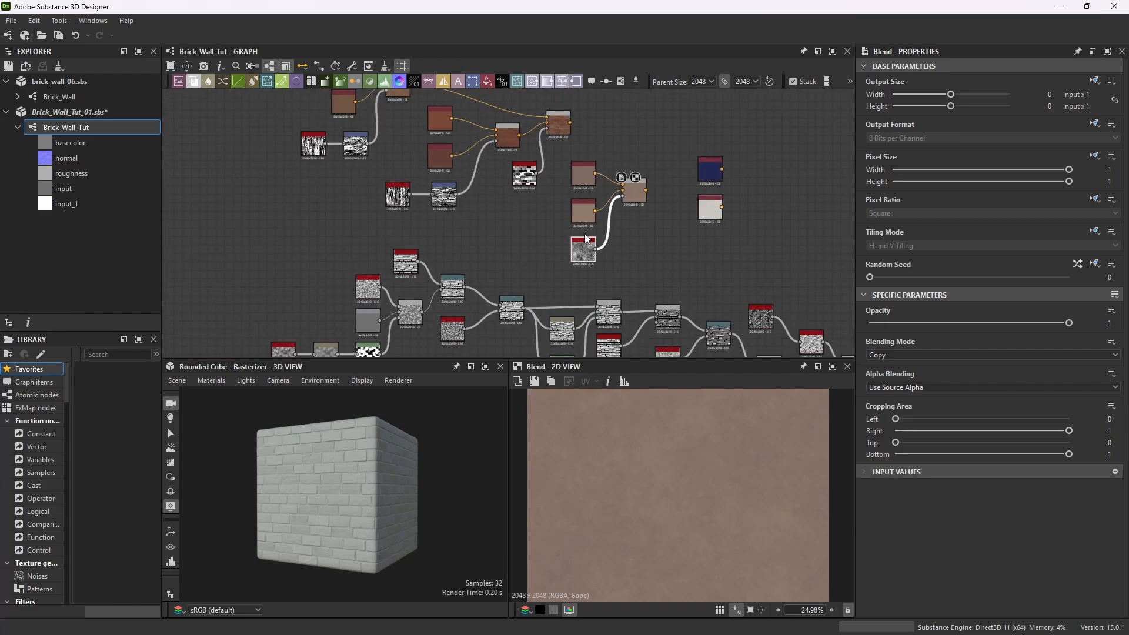
drag(563, 164, 594, 236)
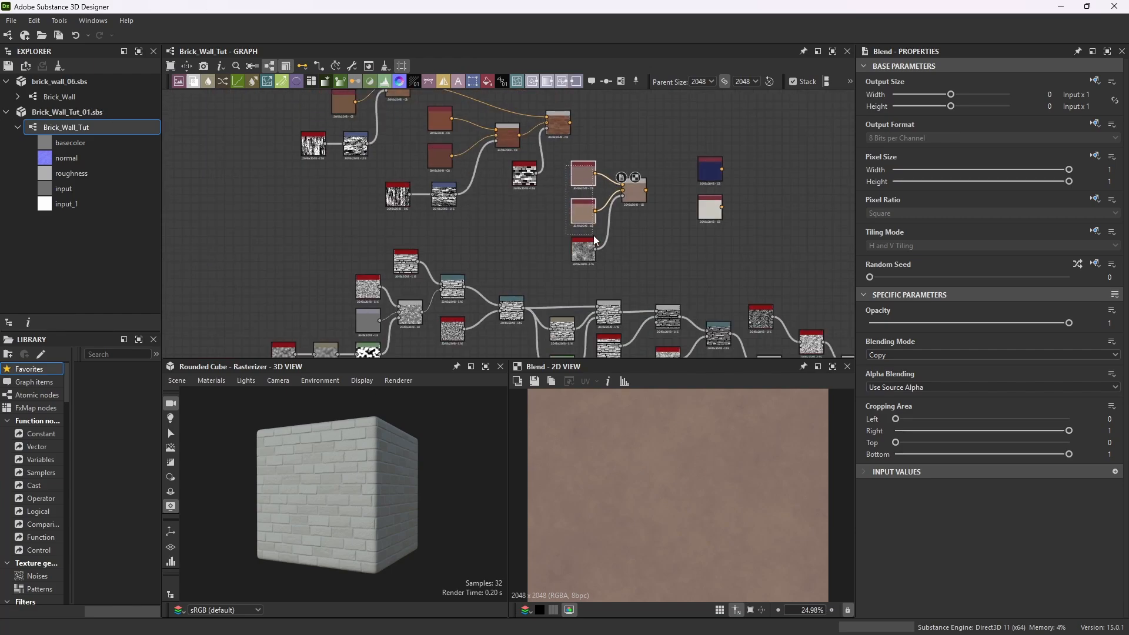
click(632, 184)
drag(635, 191, 610, 212)
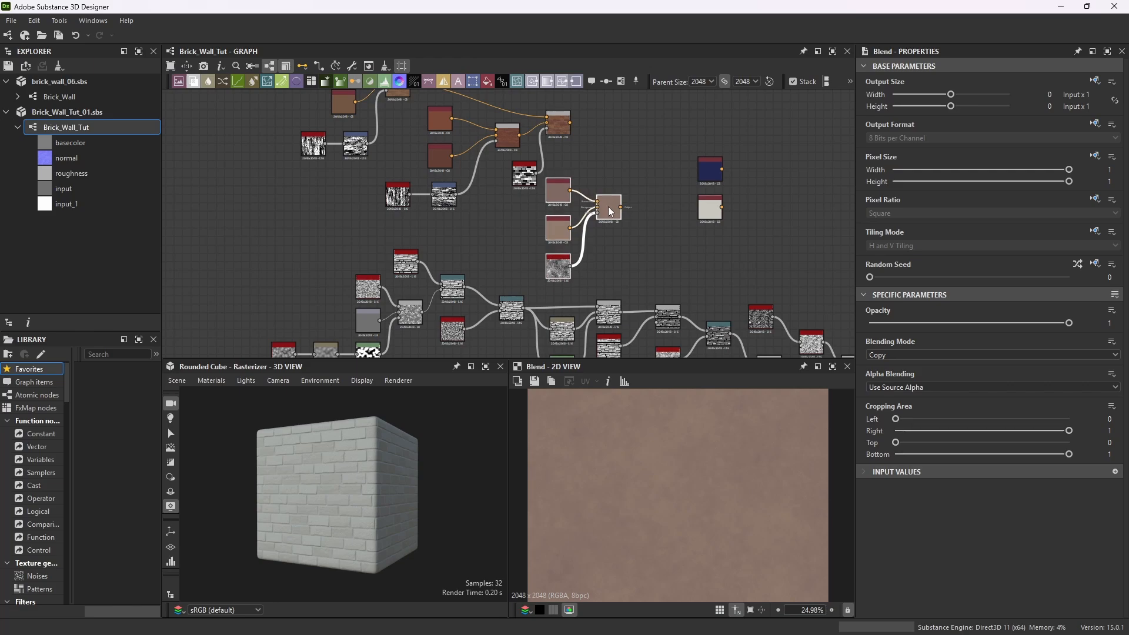
drag(562, 122, 606, 133)
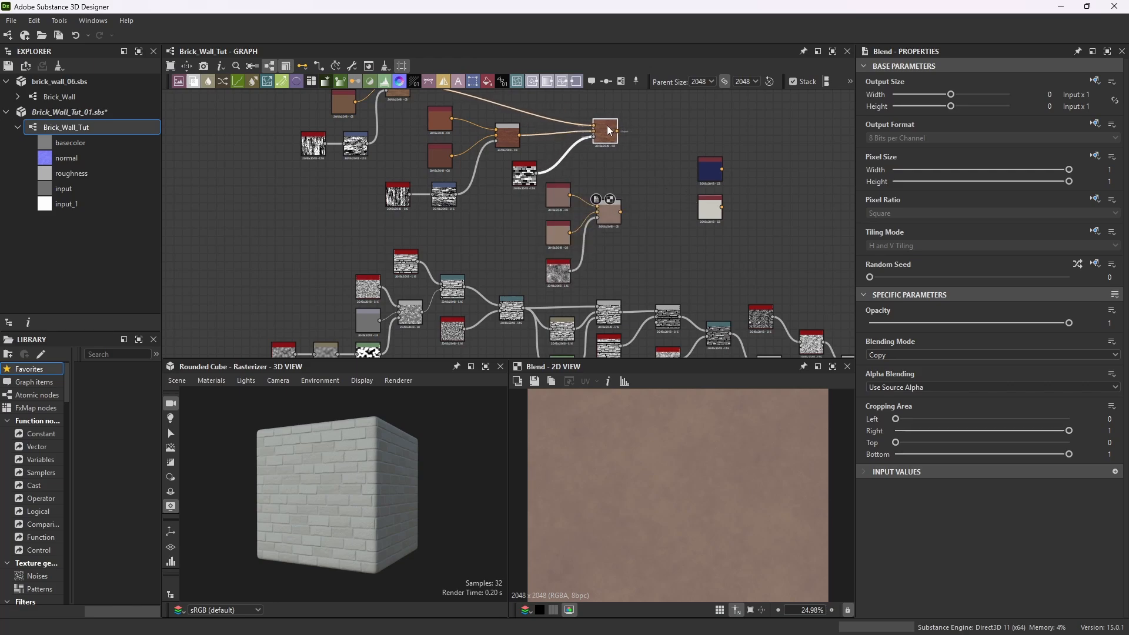
Move the blue and pale Uniform Color nodes further right in the graph.
click(711, 168)
drag(711, 168, 777, 169)
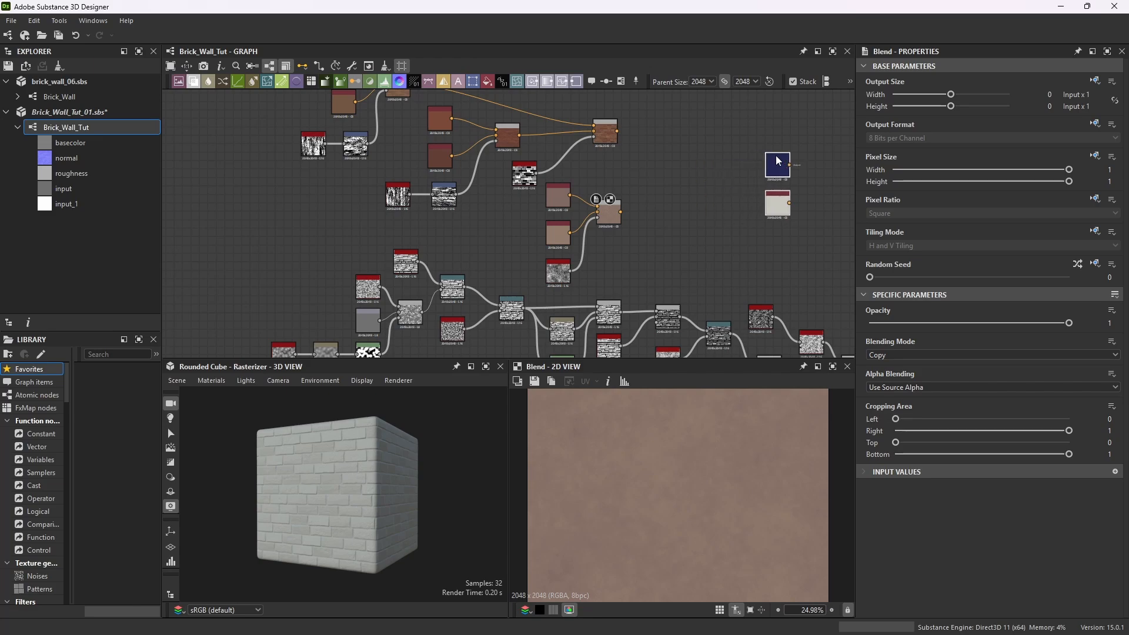
Add a new Blend node, feeding the brick Blend into its foreground and the lighter color Blend into its background.
key(space)
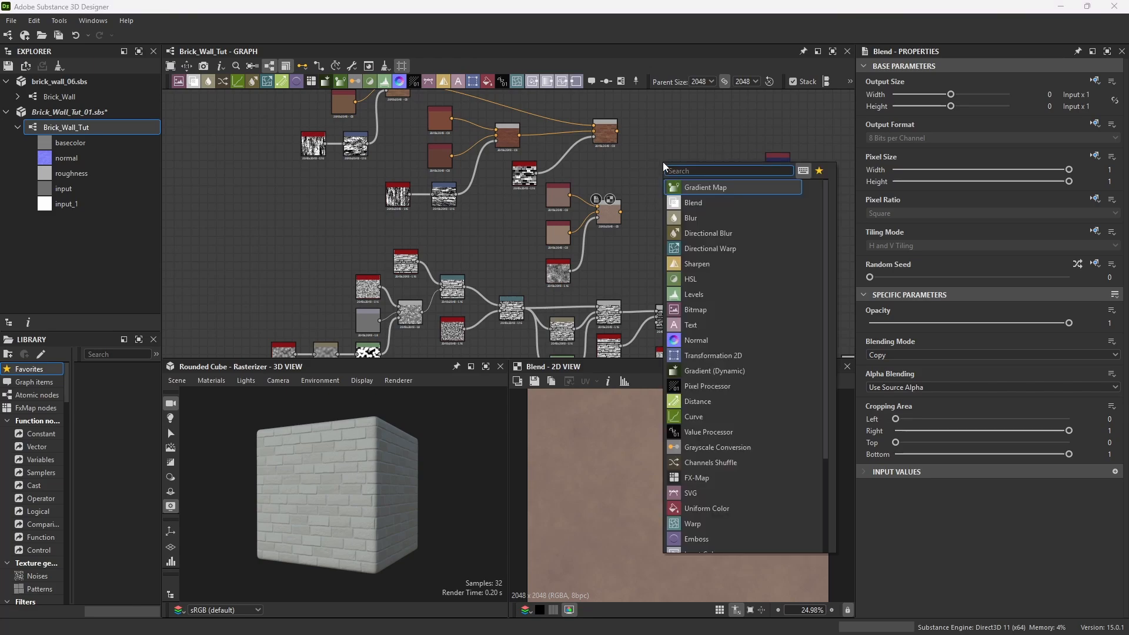
text(blend)
key(Return)
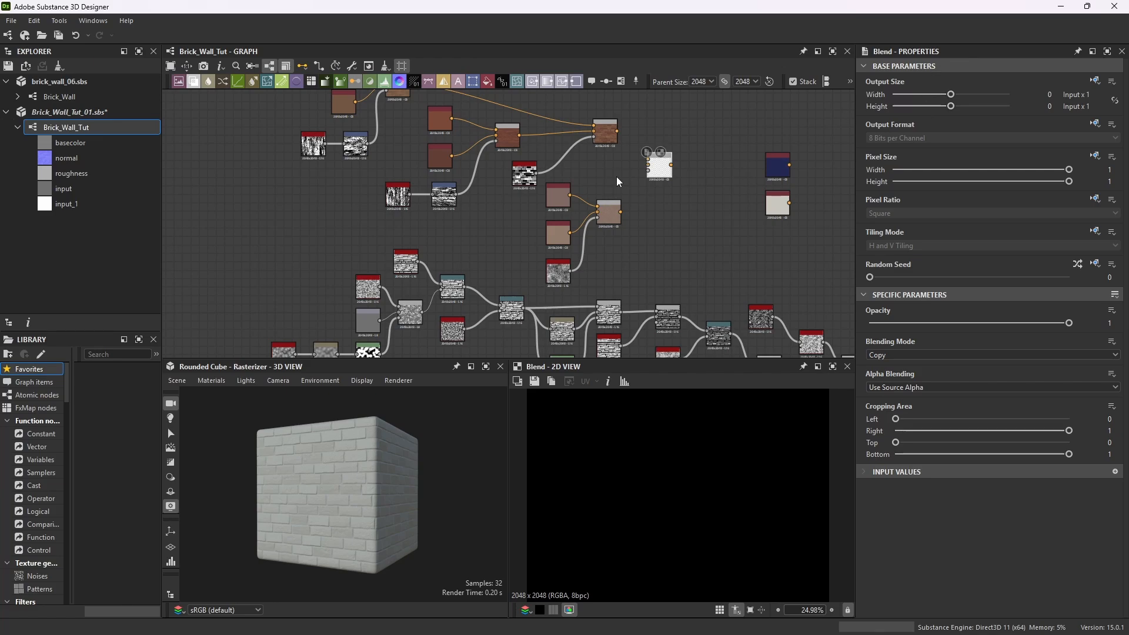
scroll(616, 177, up, 2)
drag(615, 114, 702, 176)
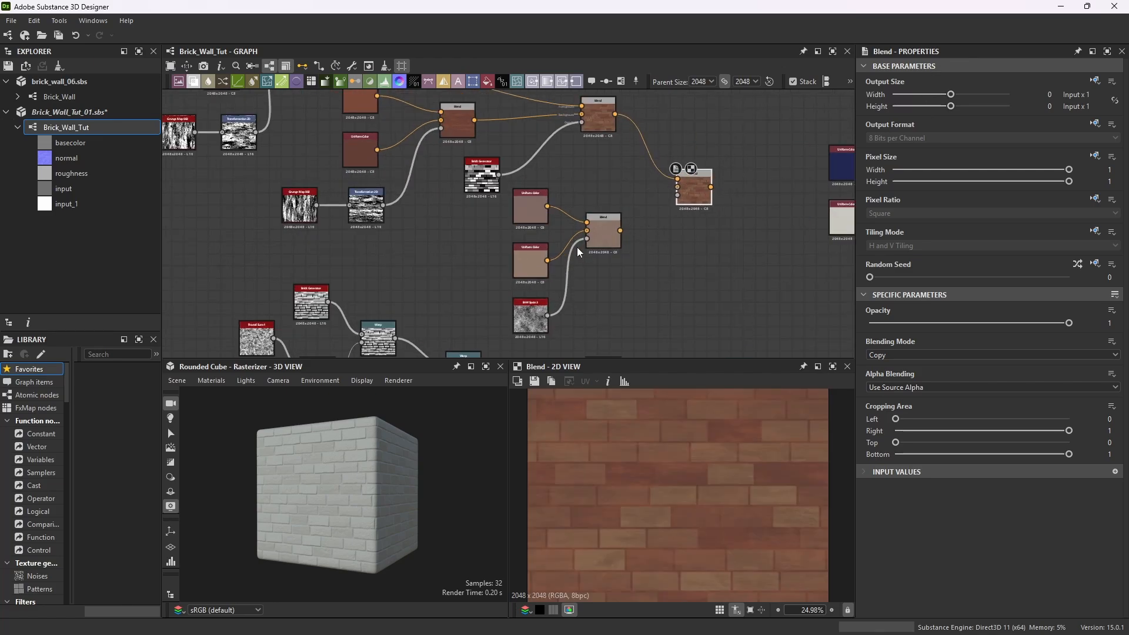
drag(621, 231, 677, 187)
Examine the new Blend node's connections and its blended brick preview up close.
scroll(650, 231, down, 3)
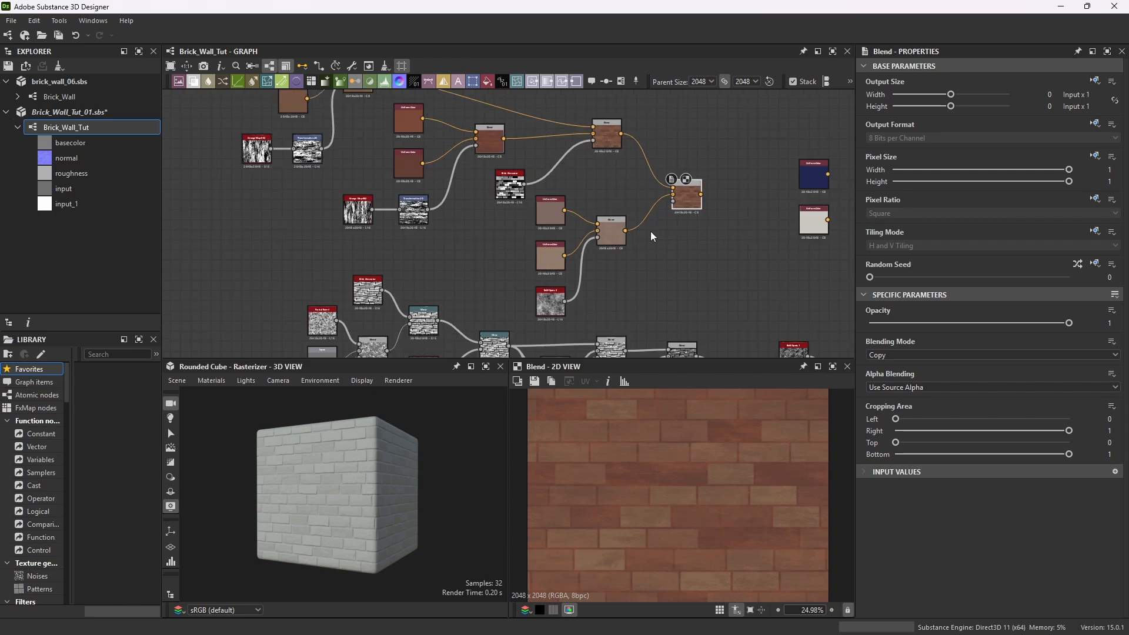
scroll(676, 229, up, 5)
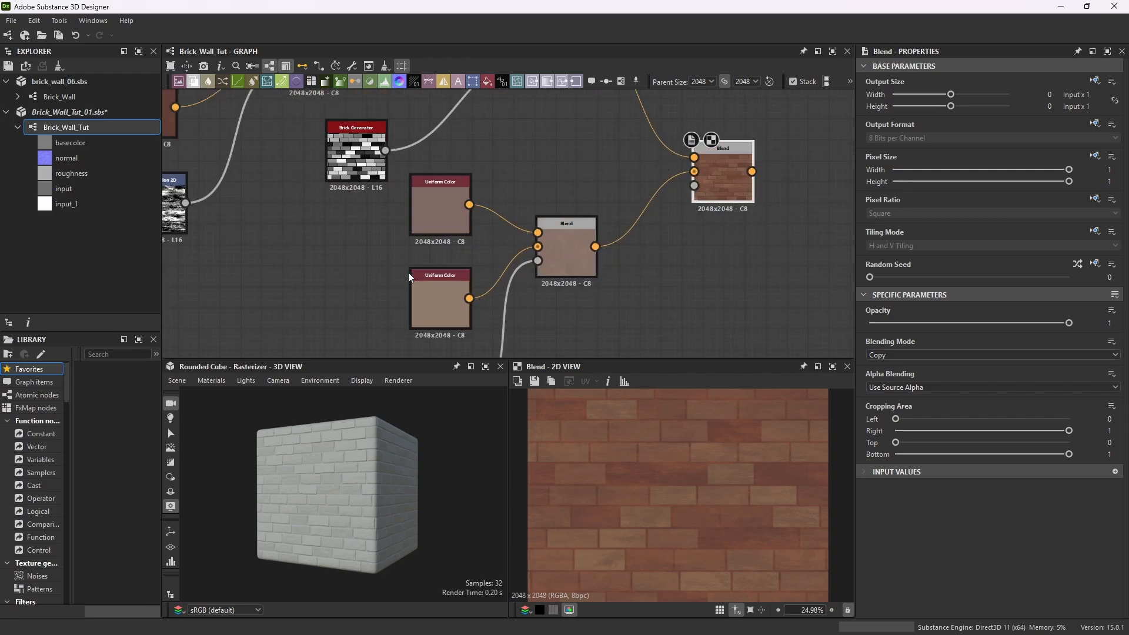
scroll(676, 230, down, 4)
scroll(680, 226, up, 3)
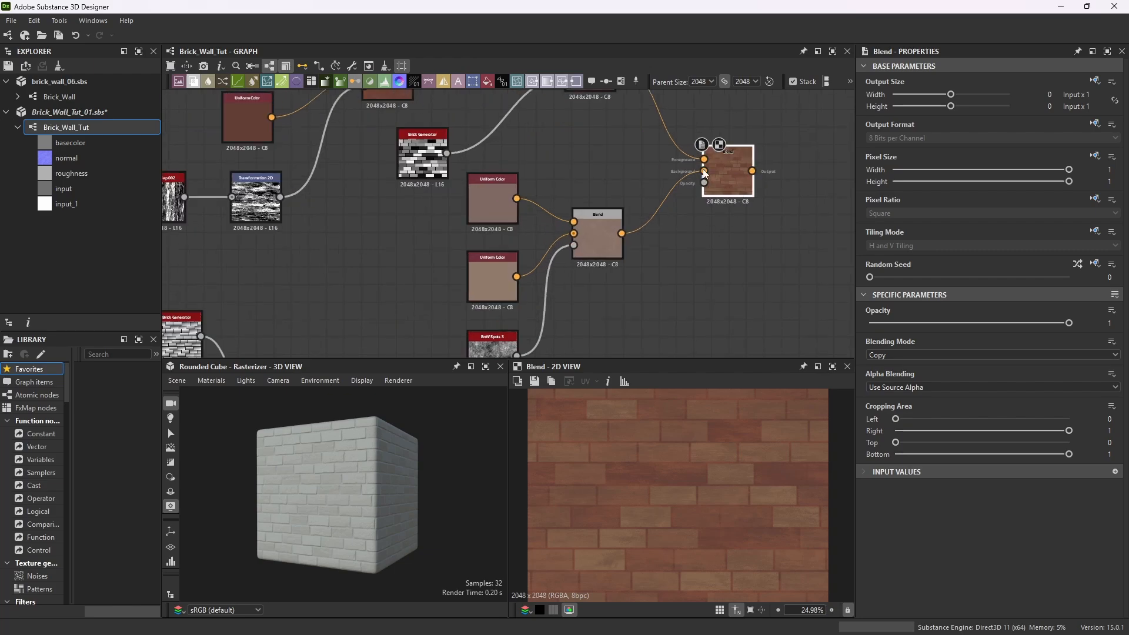
scroll(673, 246, down, 1)
scroll(662, 224, down, 3)
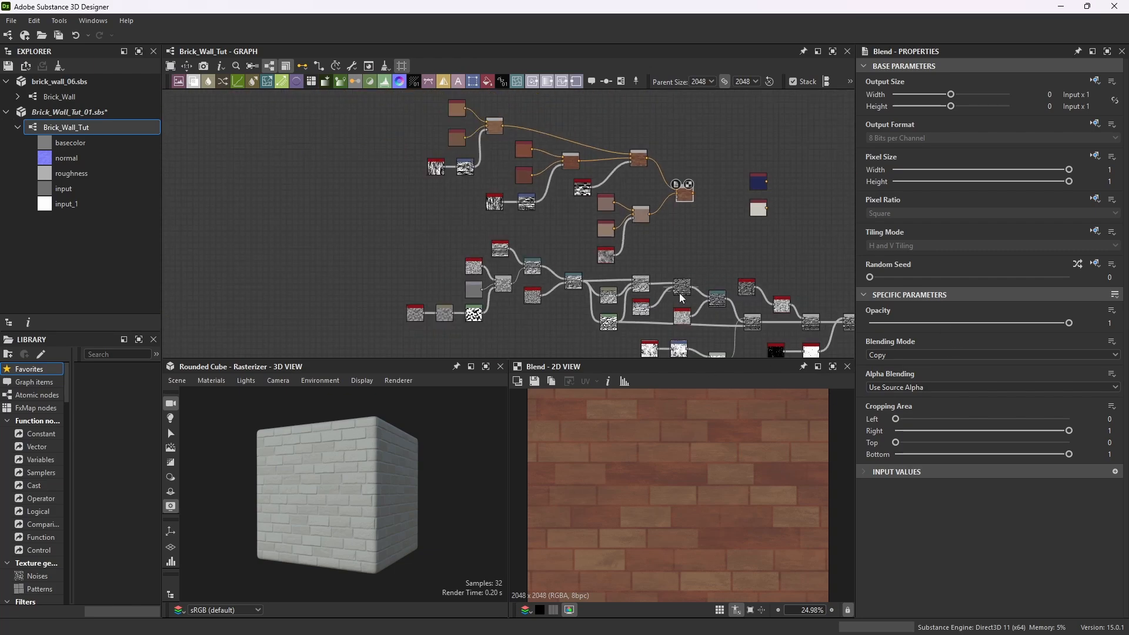
scroll(670, 207, up, 3)
scroll(670, 207, up, 2)
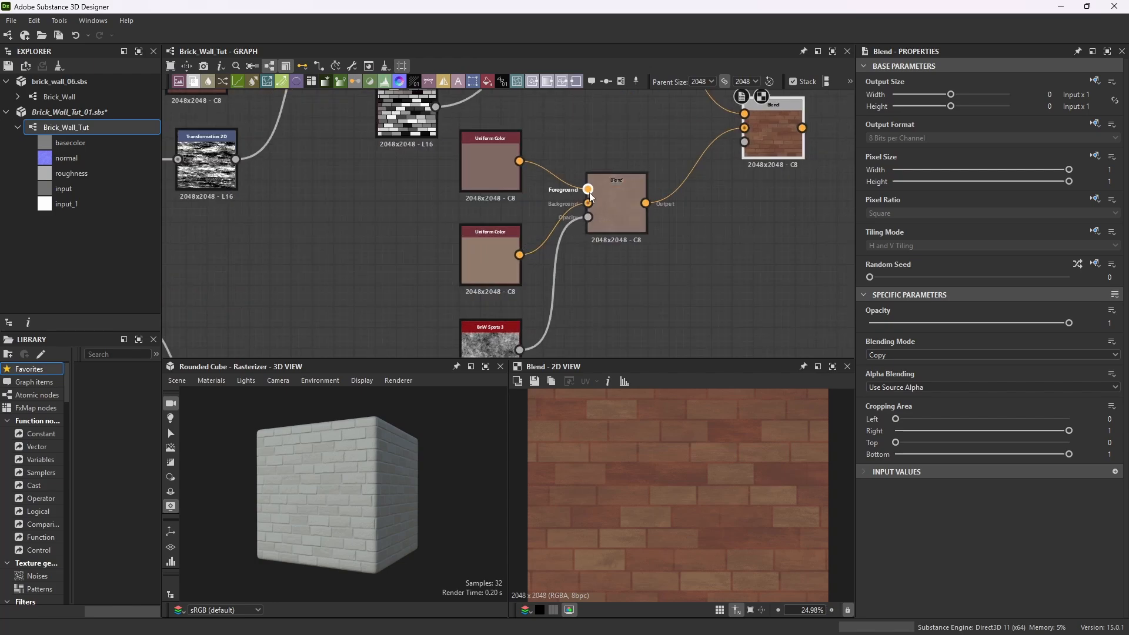
scroll(745, 450, up, 7)
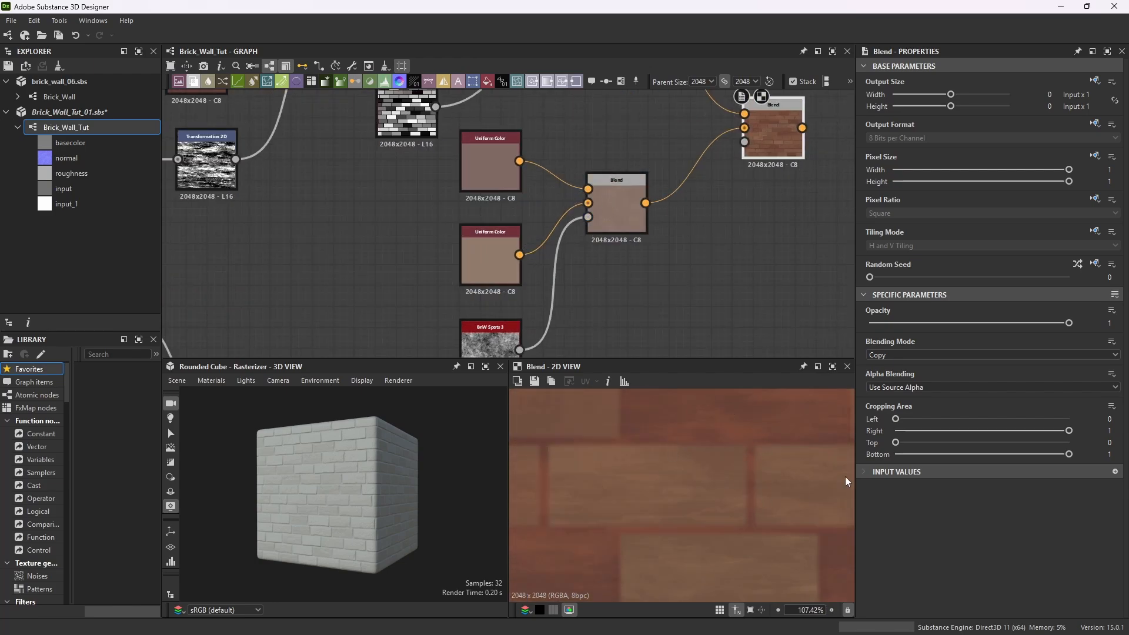
scroll(675, 223, down, 6)
scroll(776, 272, up, 2)
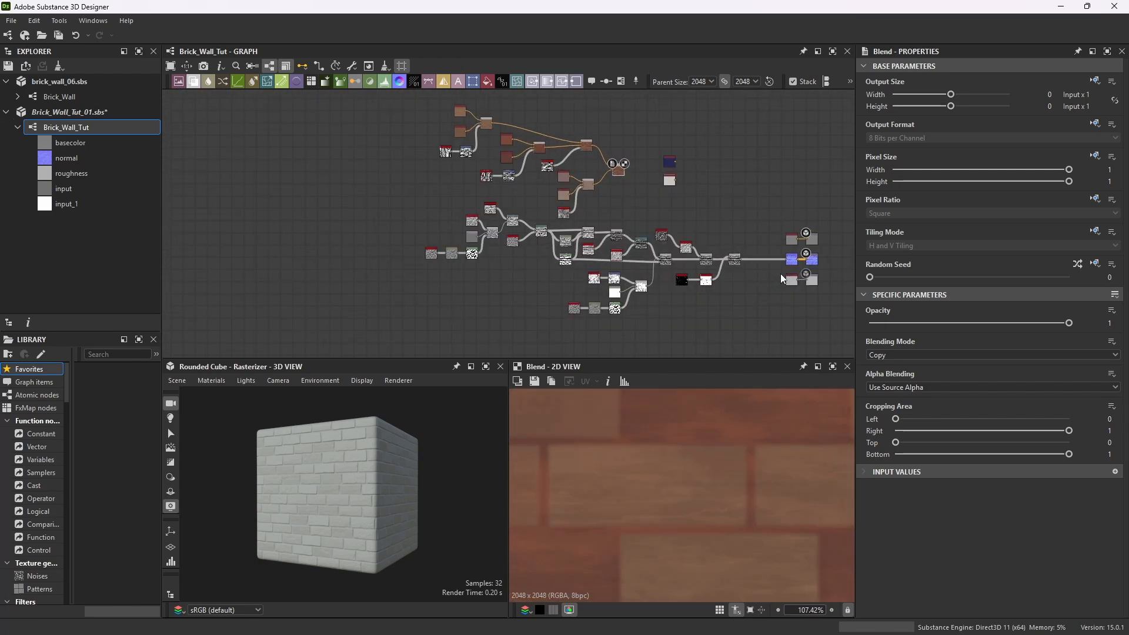
Save the package.
key(ctrl+s)
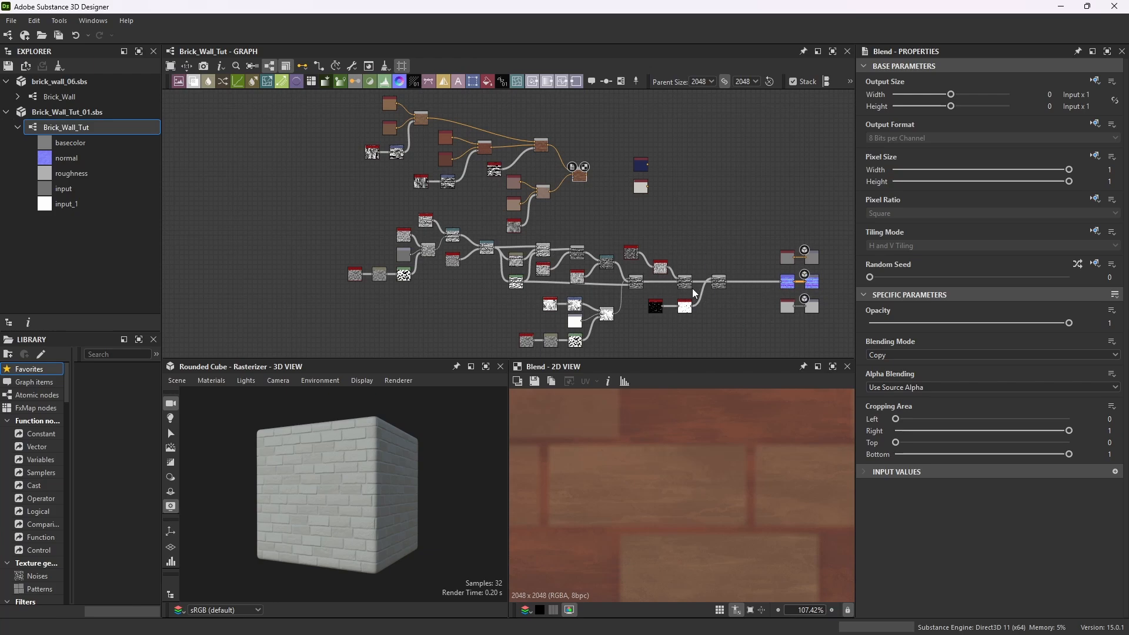
scroll(693, 293, up, 2)
Add an Ambient Occlusion (RTAO) node near the new Blend node.
key(space)
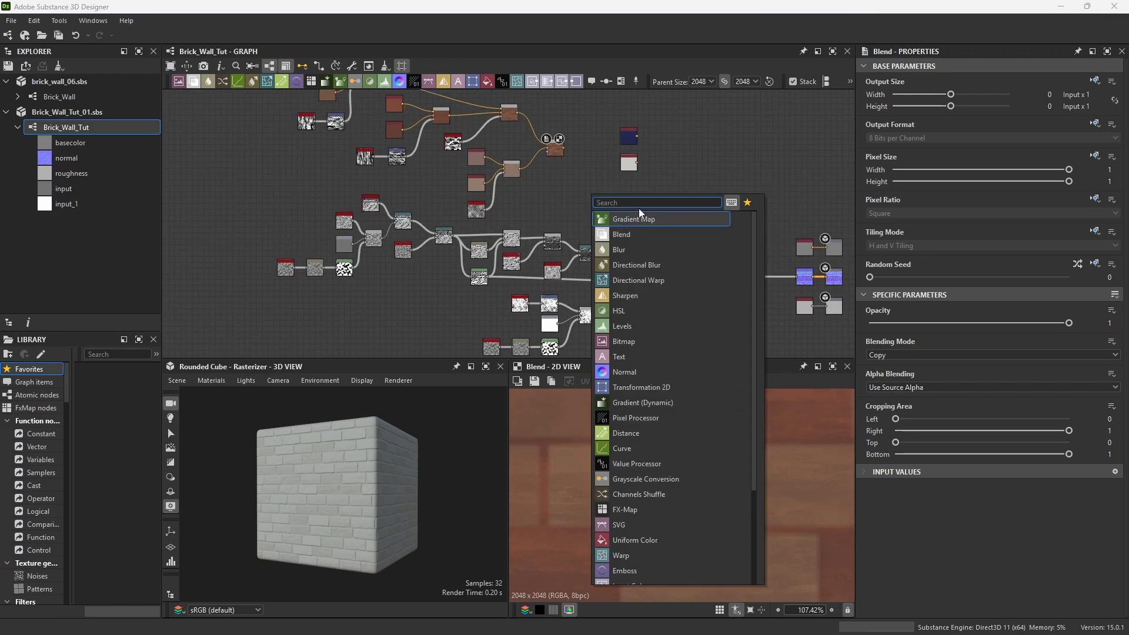
key(space)
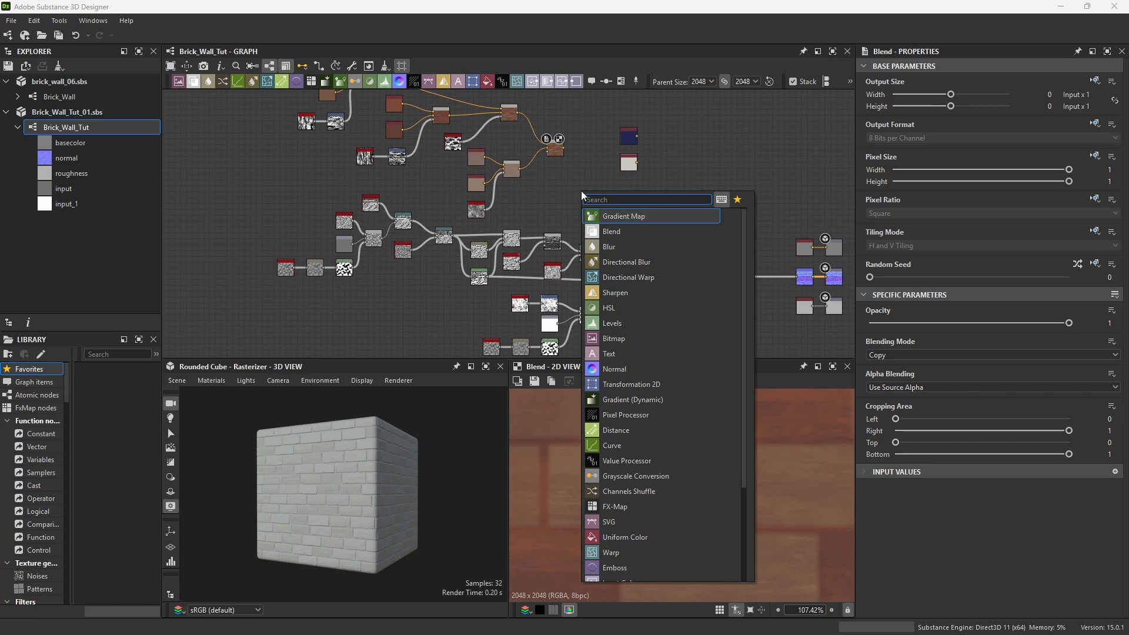
text(rta)
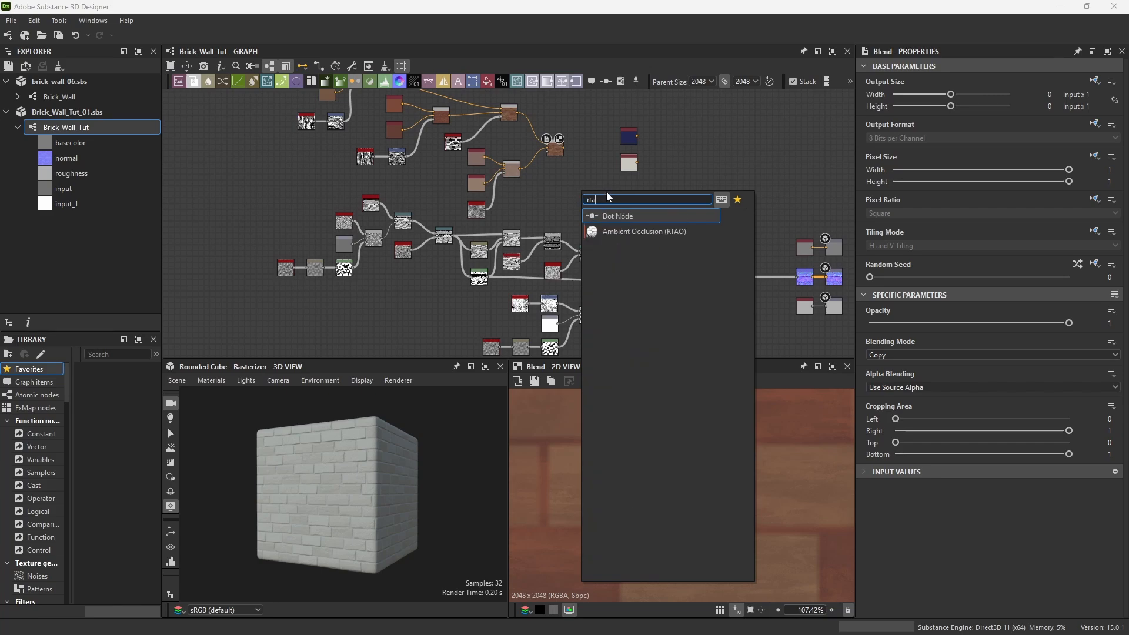
click(641, 231)
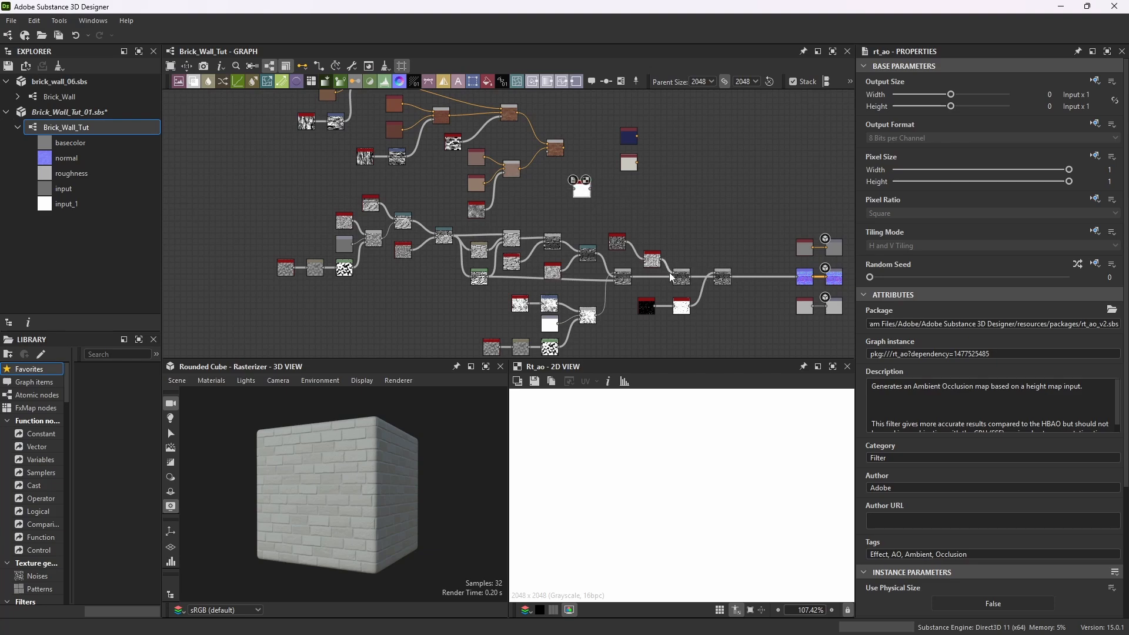
Connect the height chain's Blend output to the Ambient Occlusion (RTAO) node's input.
drag(694, 275, 670, 224)
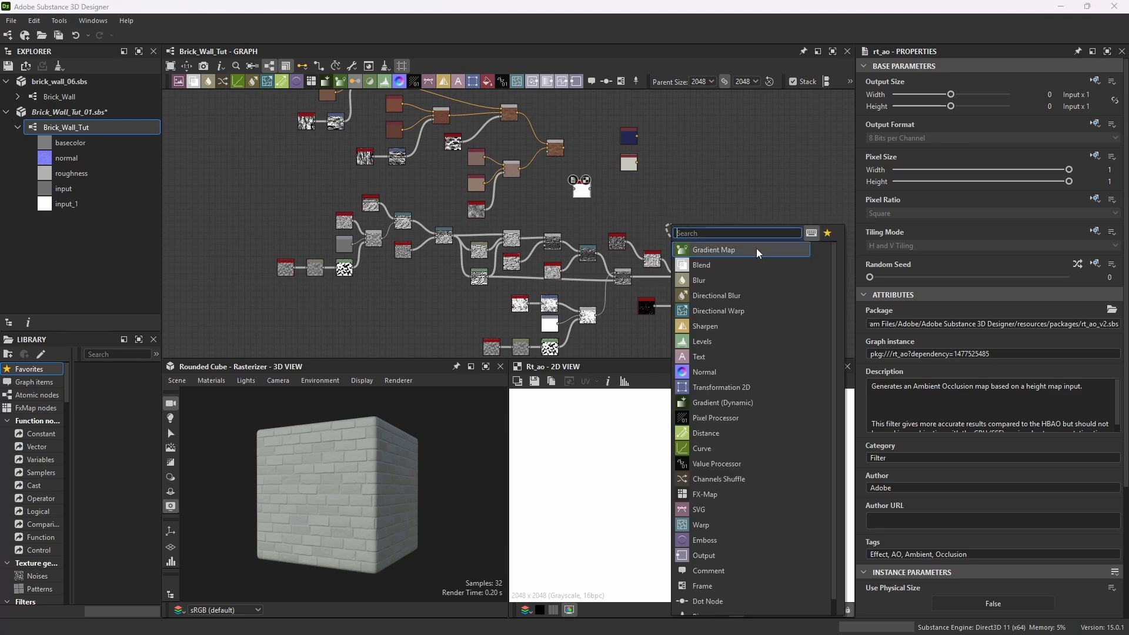
key(Escape)
scroll(697, 285, up, 6)
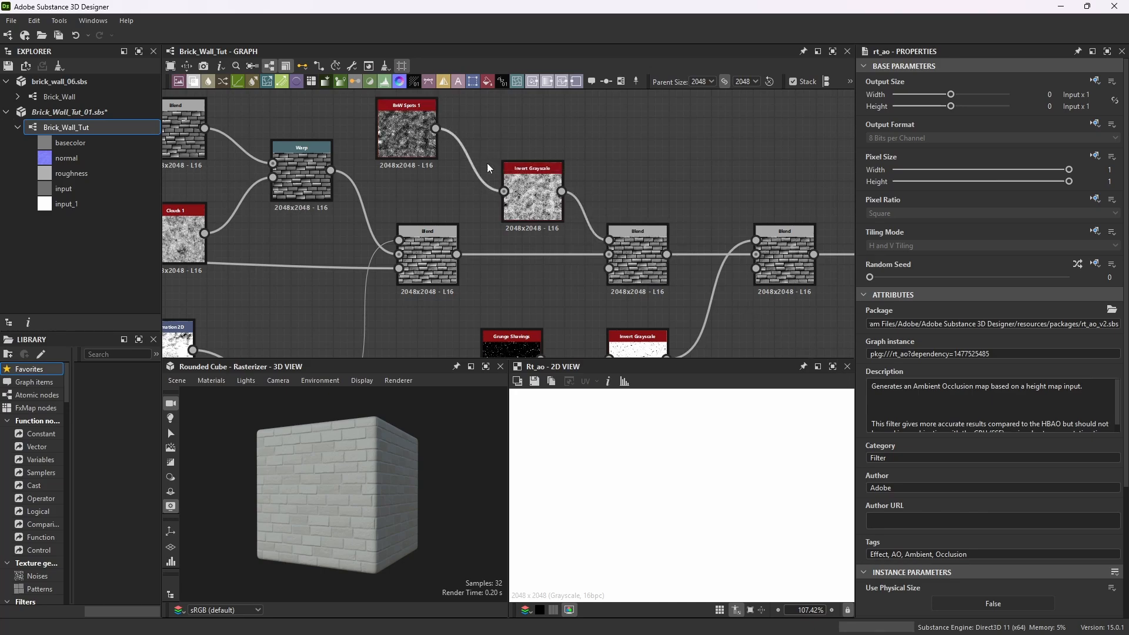
scroll(640, 235, down, 6)
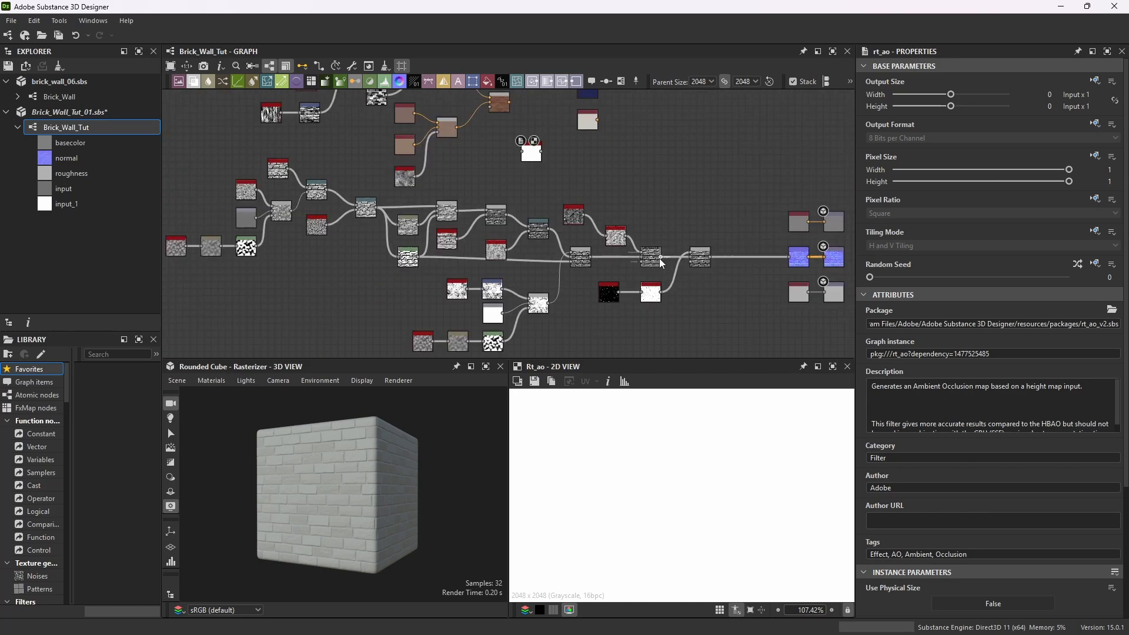
drag(663, 257, 520, 154)
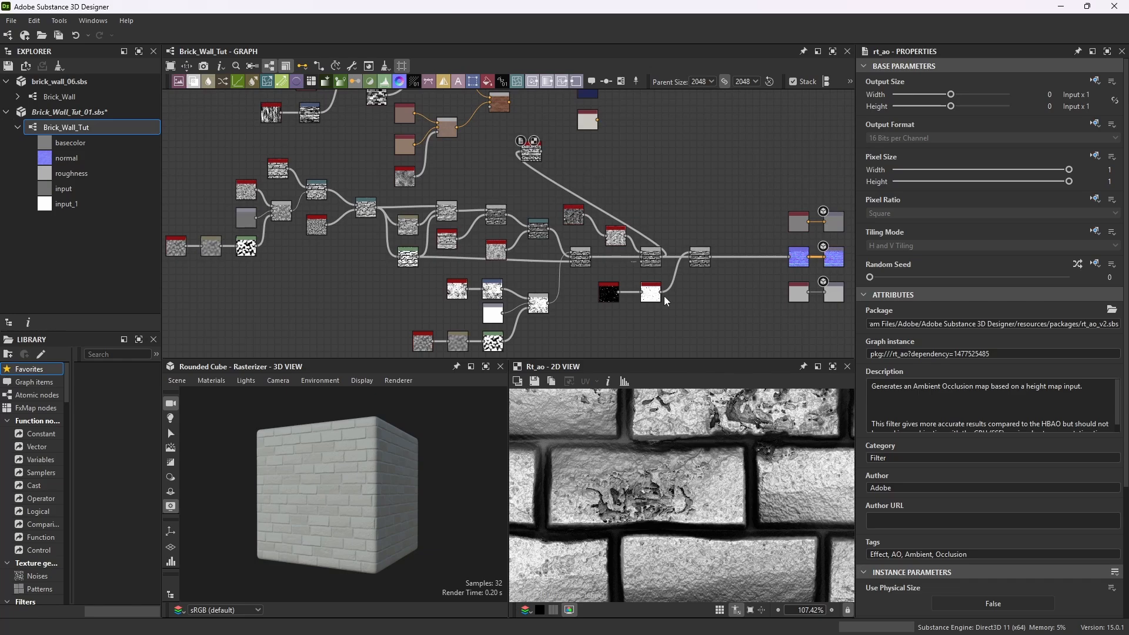
Plug the RTAO output into the newest Blend's opacity input and preview that Blend.
scroll(652, 461, down, 5)
scroll(652, 460, up, 8)
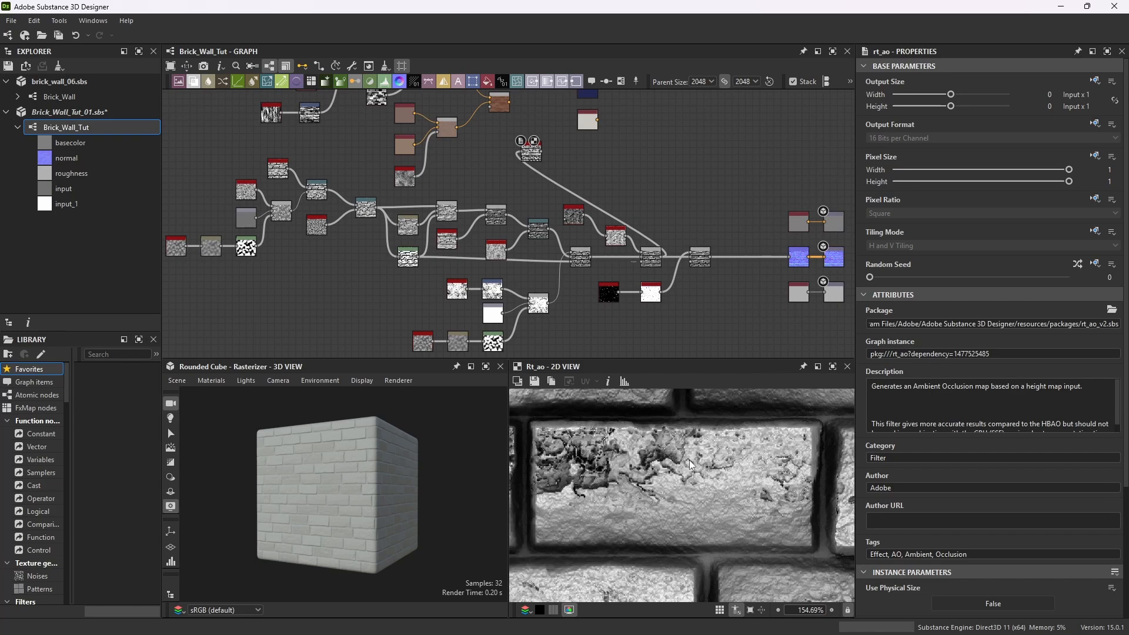
scroll(571, 179, up, 5)
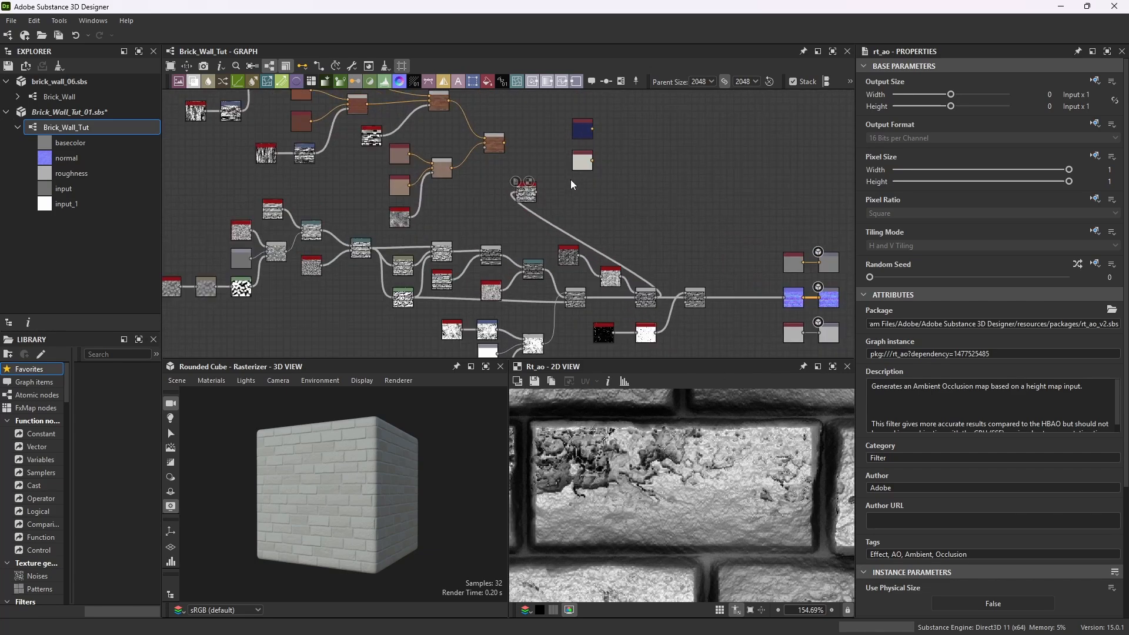
scroll(606, 184, down, 4)
scroll(576, 132, up, 3)
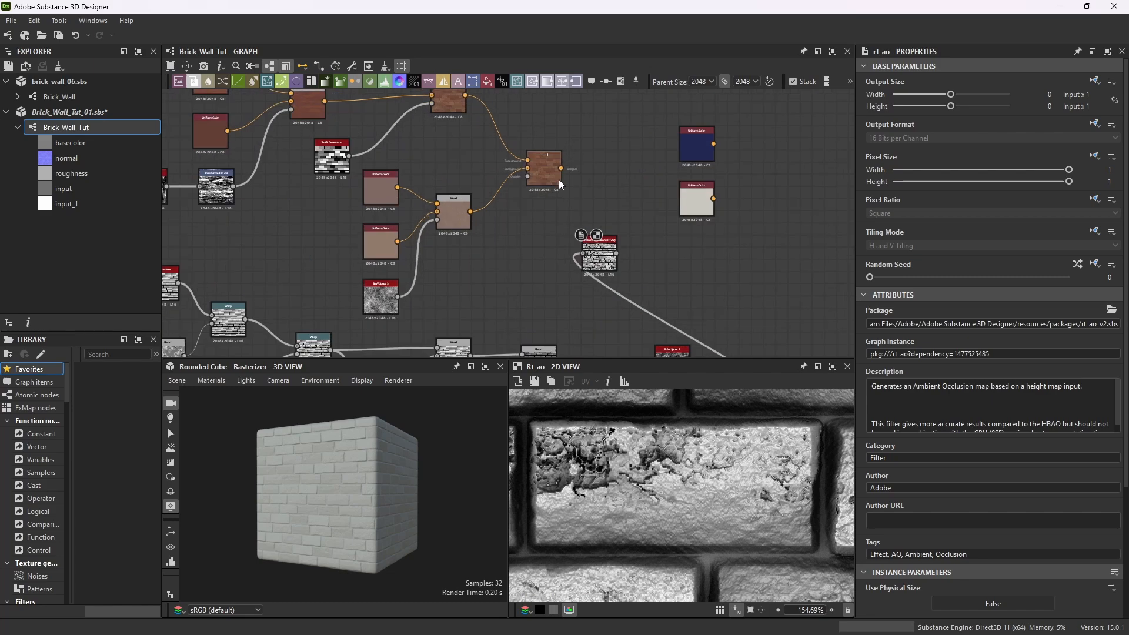
drag(593, 241, 528, 178)
click(549, 158)
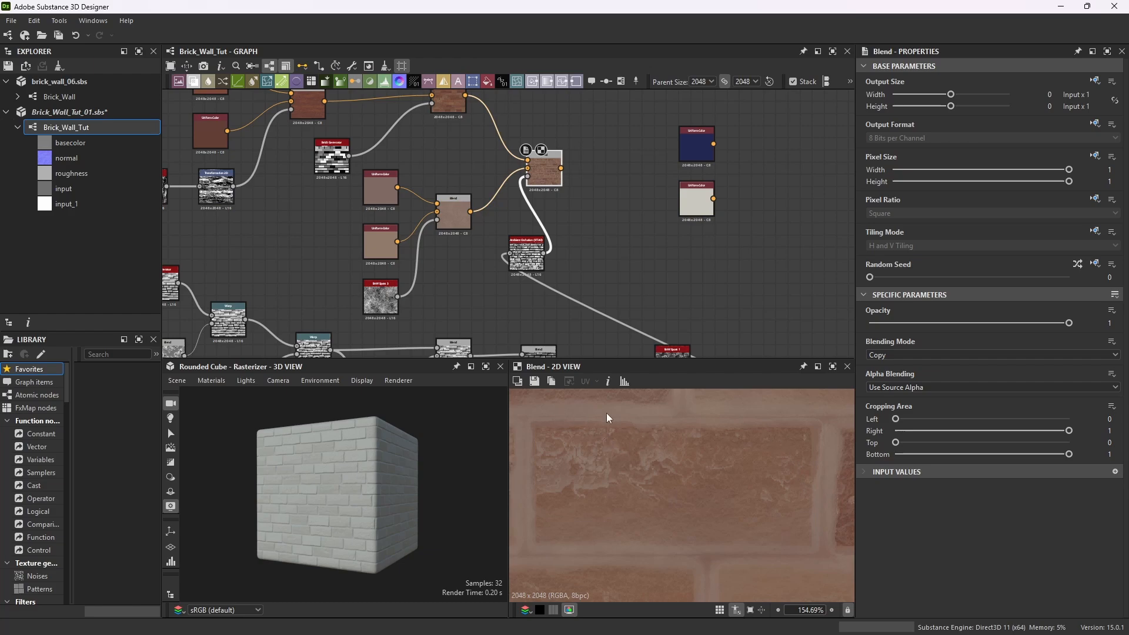
scroll(715, 443, down, 8)
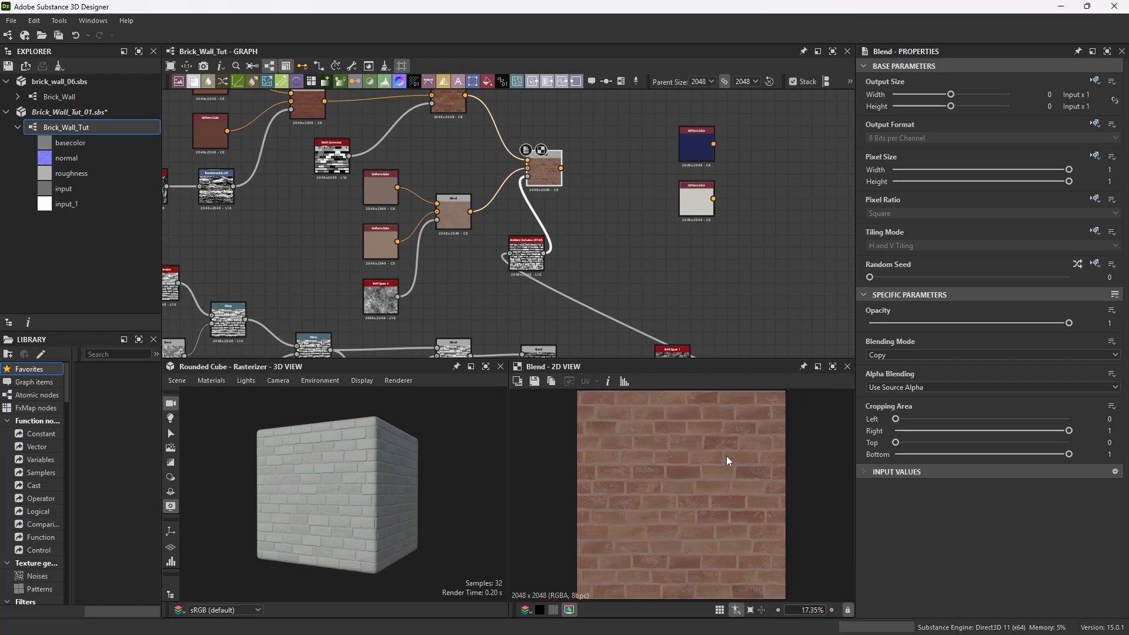
Nudge the RTAO node slightly up and to the right.
drag(543, 250, 556, 237)
scroll(566, 260, up, 5)
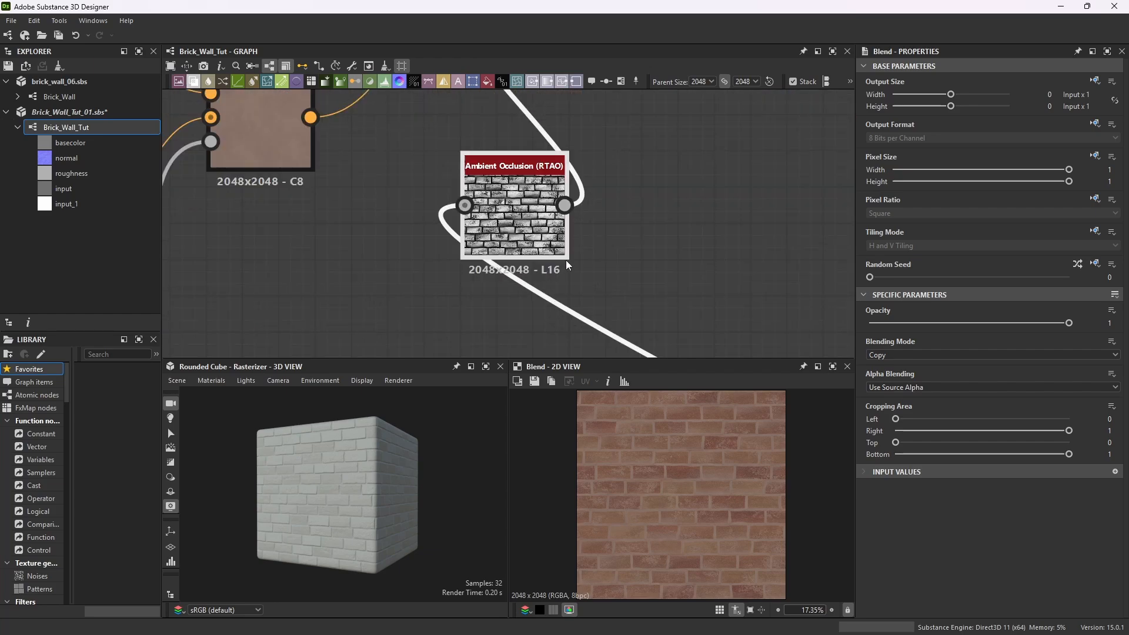
scroll(729, 477, up, 2)
scroll(711, 461, down, 8)
scroll(618, 246, down, 6)
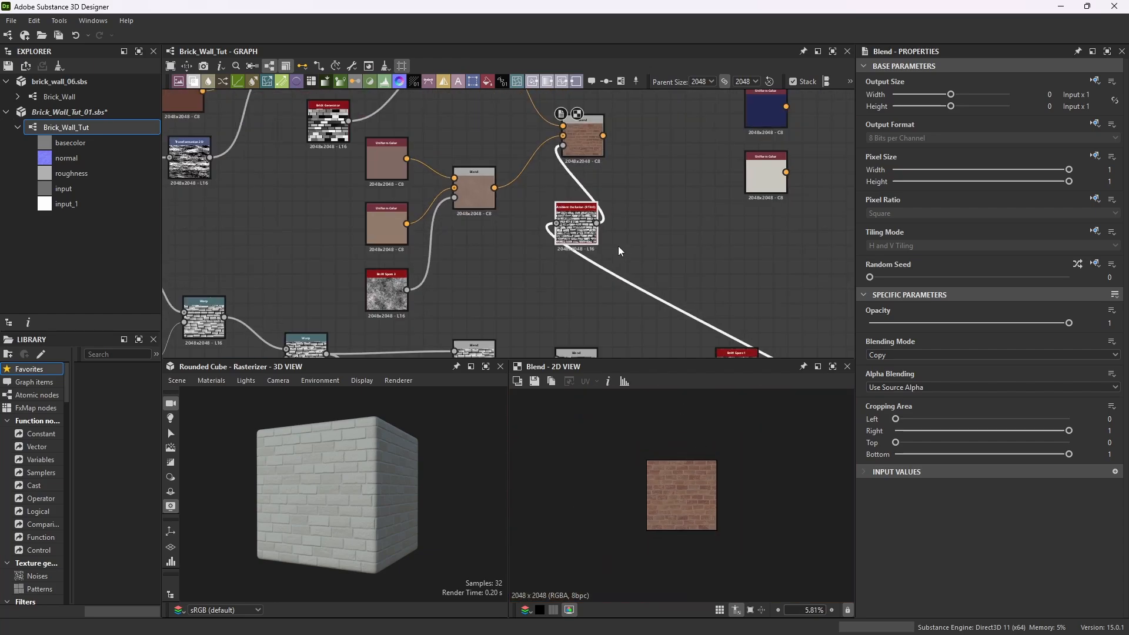
scroll(715, 211, down, 2)
scroll(771, 266, up, 4)
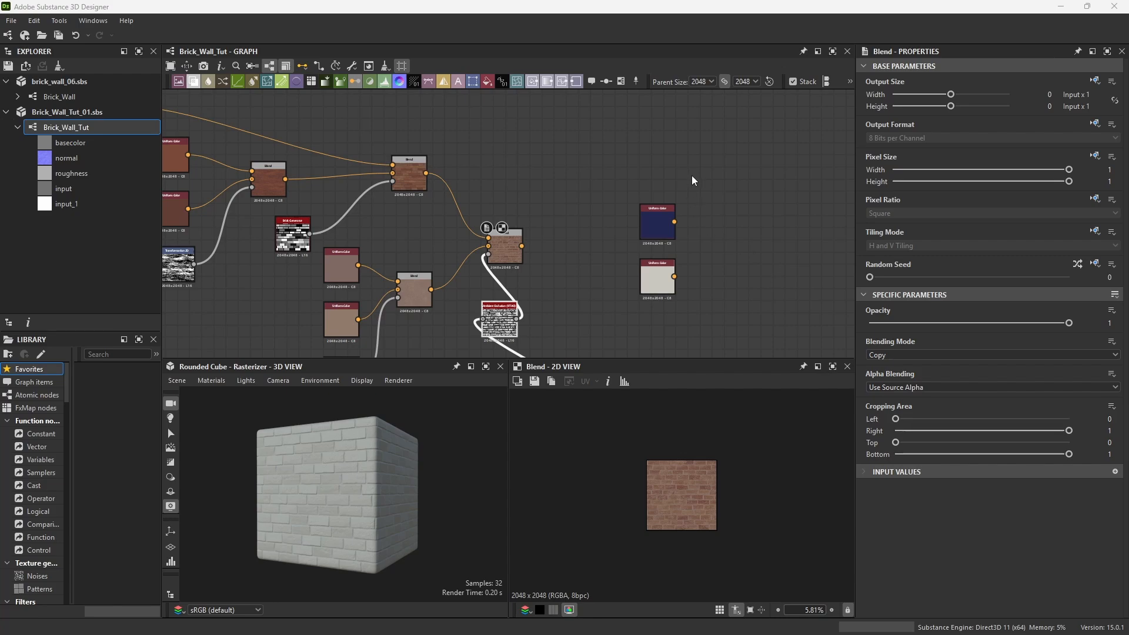
Select the blue and white Uniform Color nodes and move them up beside the upper Blend chain.
drag(703, 186, 625, 318)
drag(656, 227, 612, 160)
scroll(609, 156, up, 1)
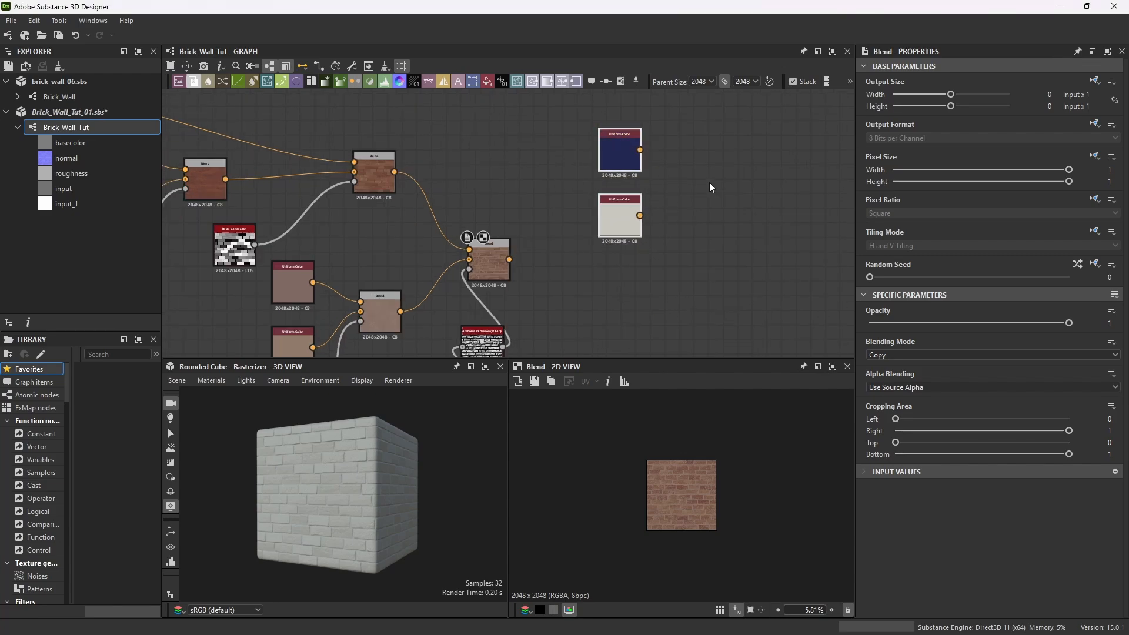
drag(624, 155, 633, 147)
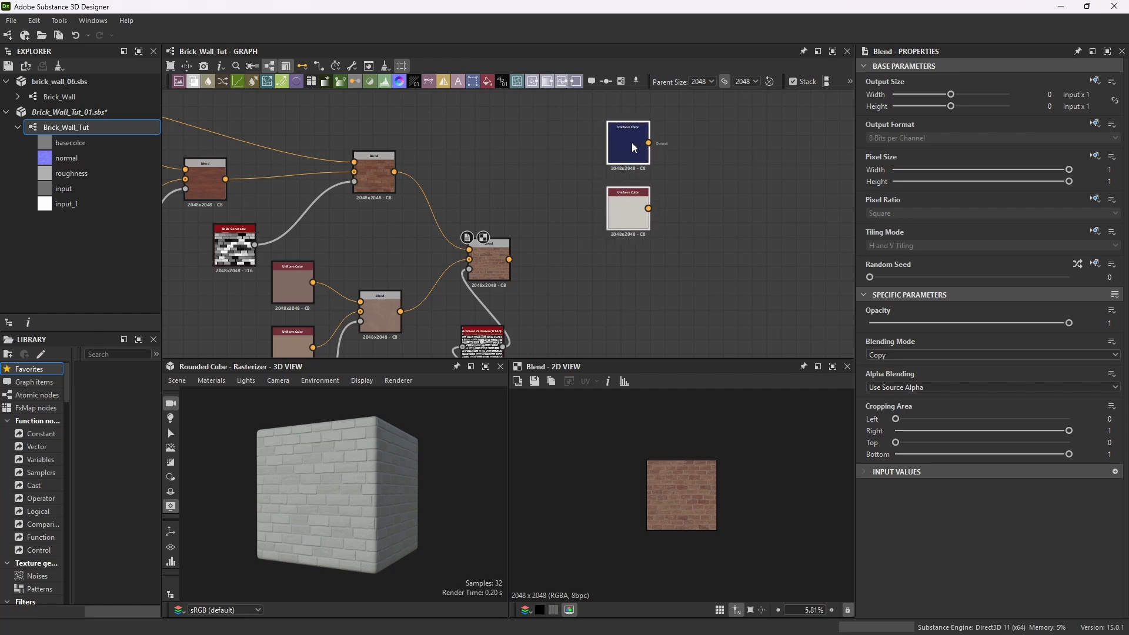
Add a new Blend node, feeding the blue Uniform Color into its foreground and the white one into its background.
key(space)
text(bl)
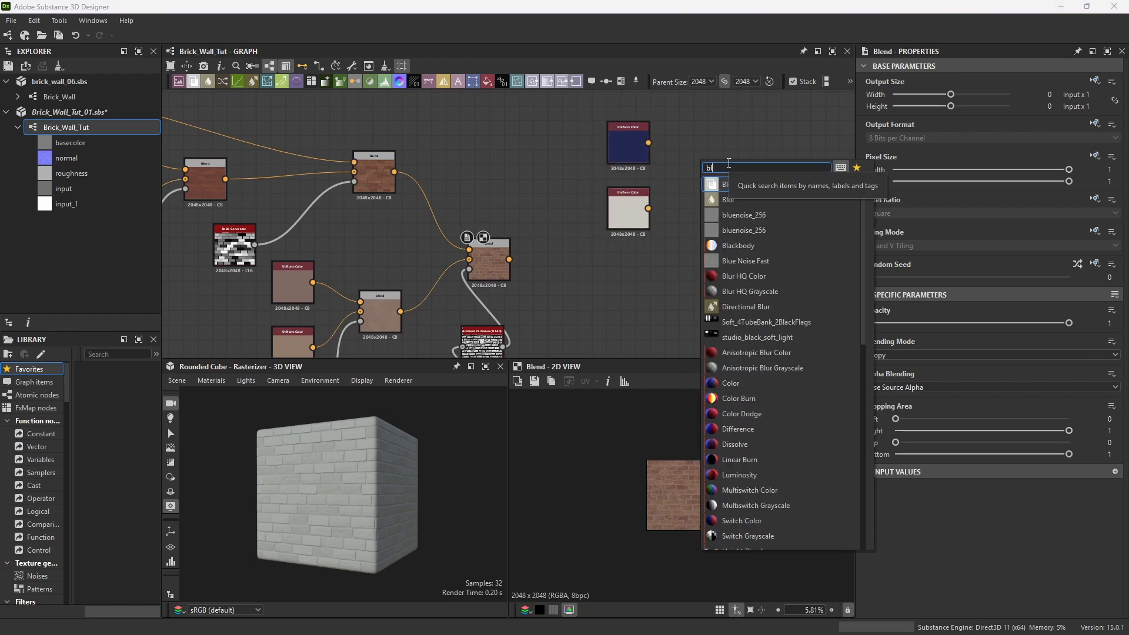
text(end)
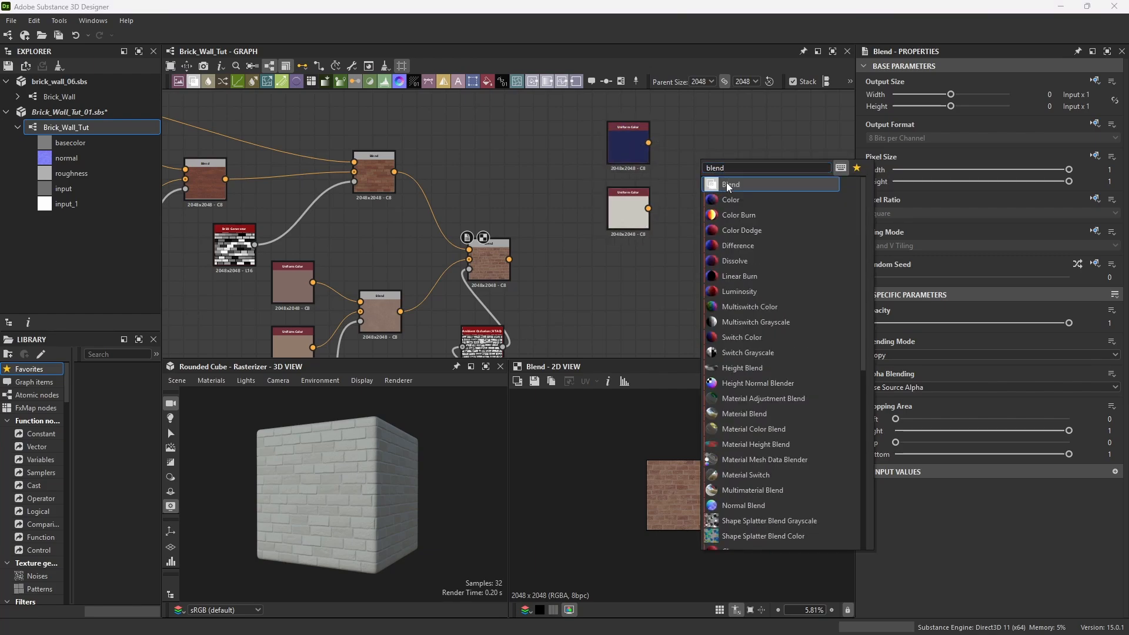
click(726, 184)
drag(662, 149, 681, 148)
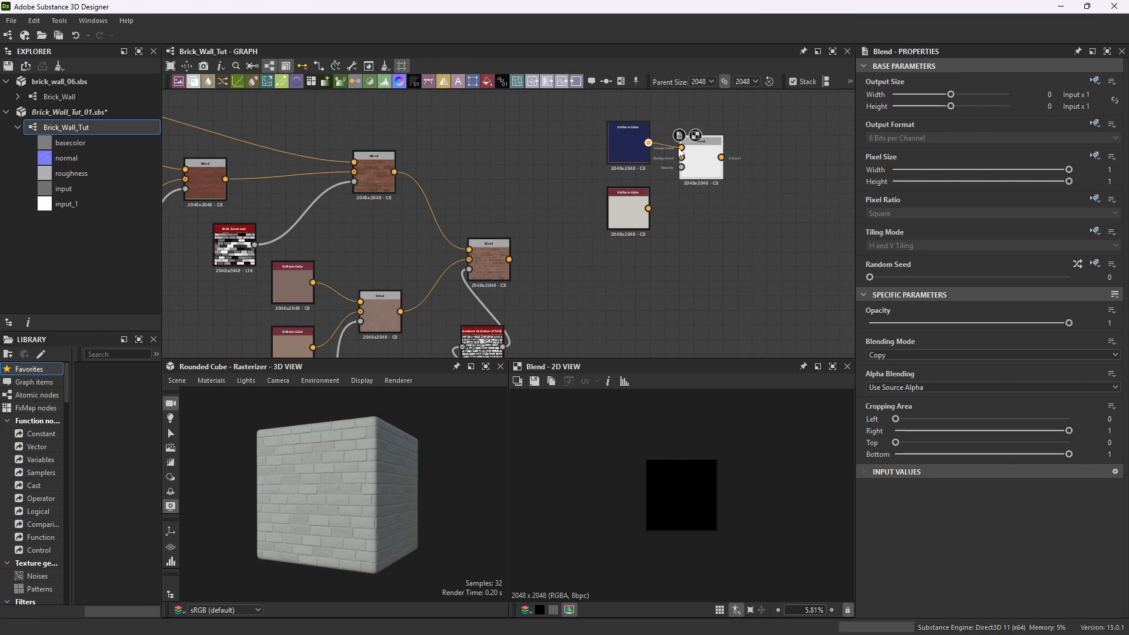
drag(648, 208, 723, 172)
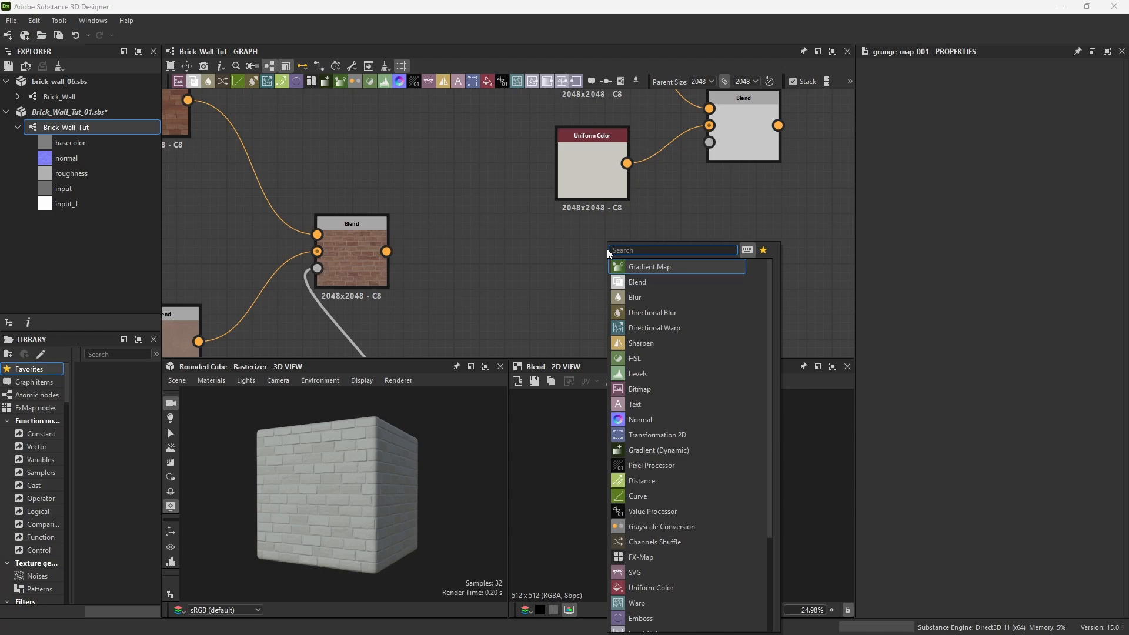
Add a Grunge Map 011 node, plug it into the new Blend's opacity, and preview that Blend.
text(gr)
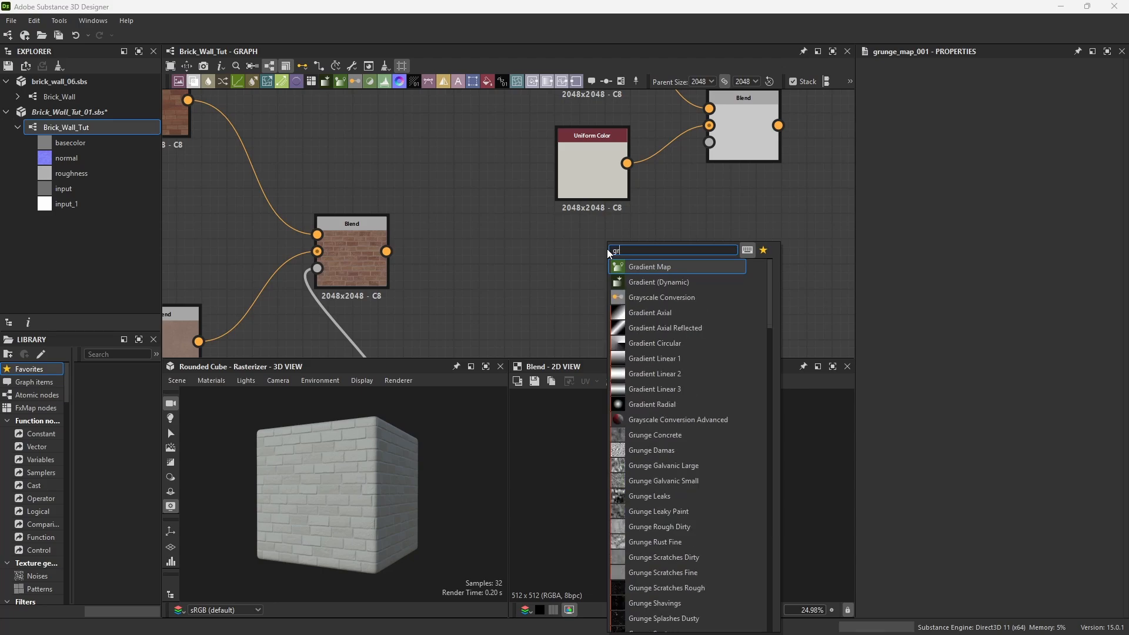
text(unge map 11)
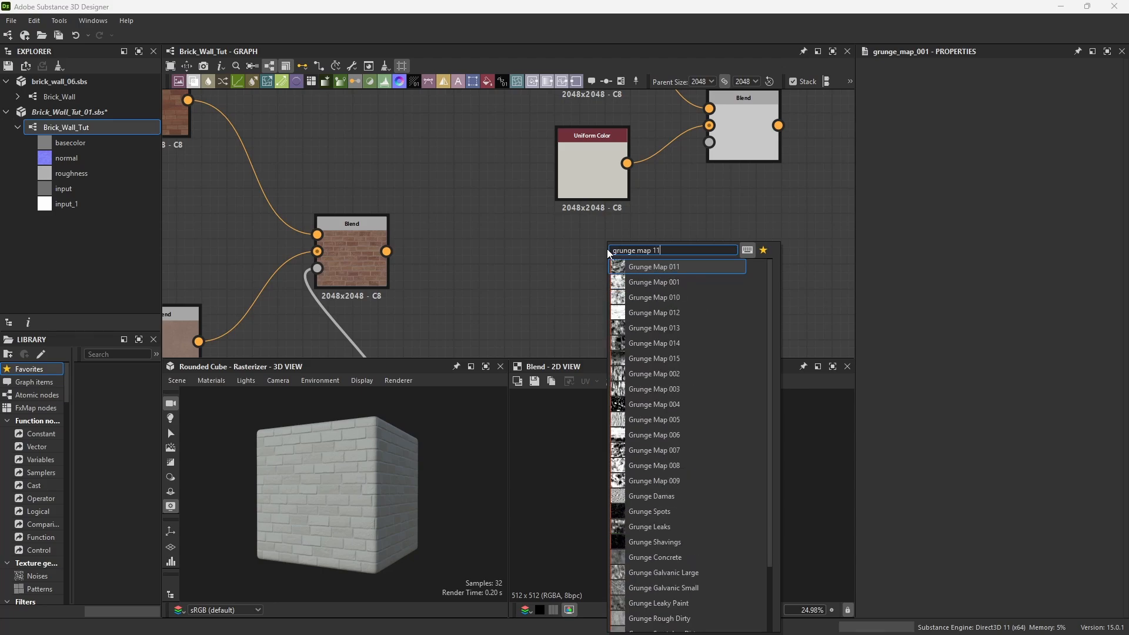
click(654, 267)
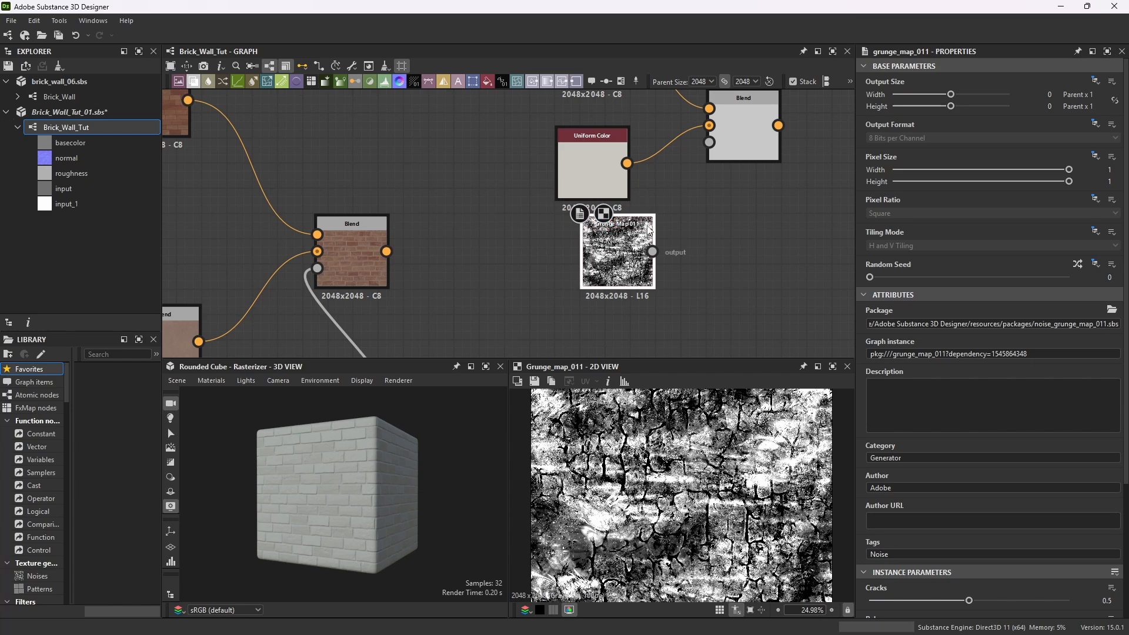
drag(654, 241, 709, 142)
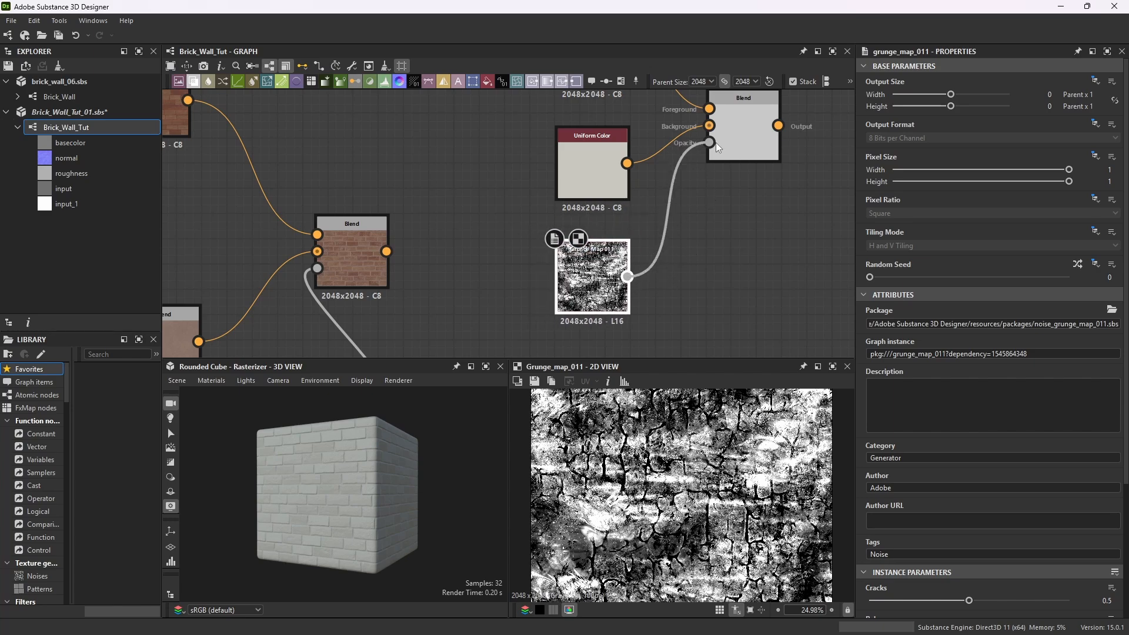
double_click(758, 128)
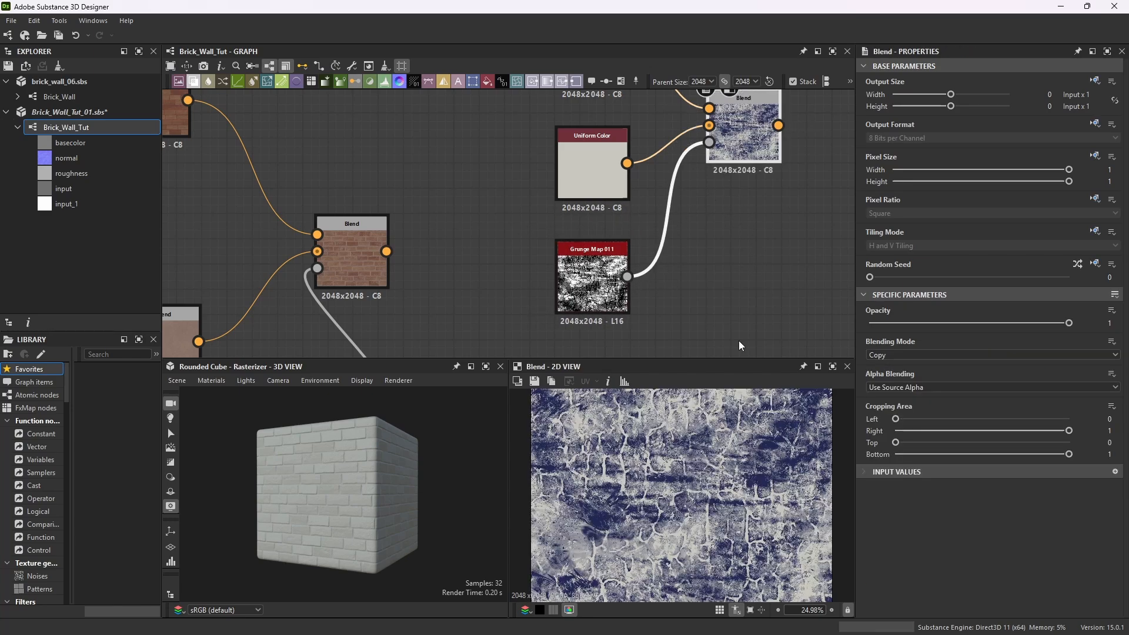
Add another Blend node to the right of the ambient-occlusion Blend, fed by that Blend's output.
scroll(682, 471, down, 3)
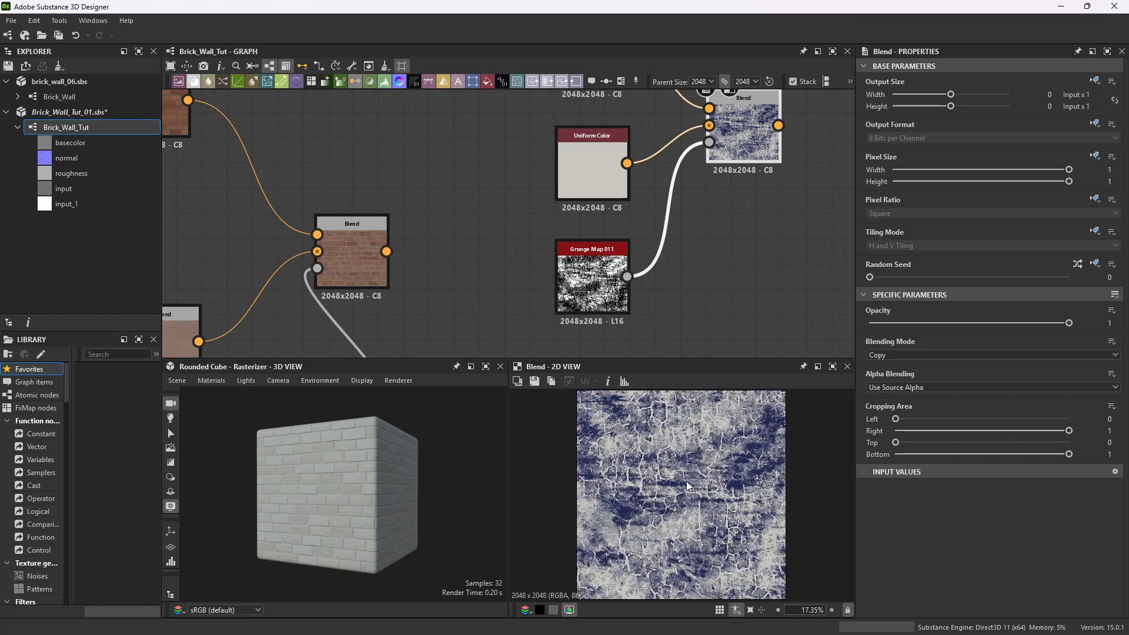
scroll(623, 312, down, 2)
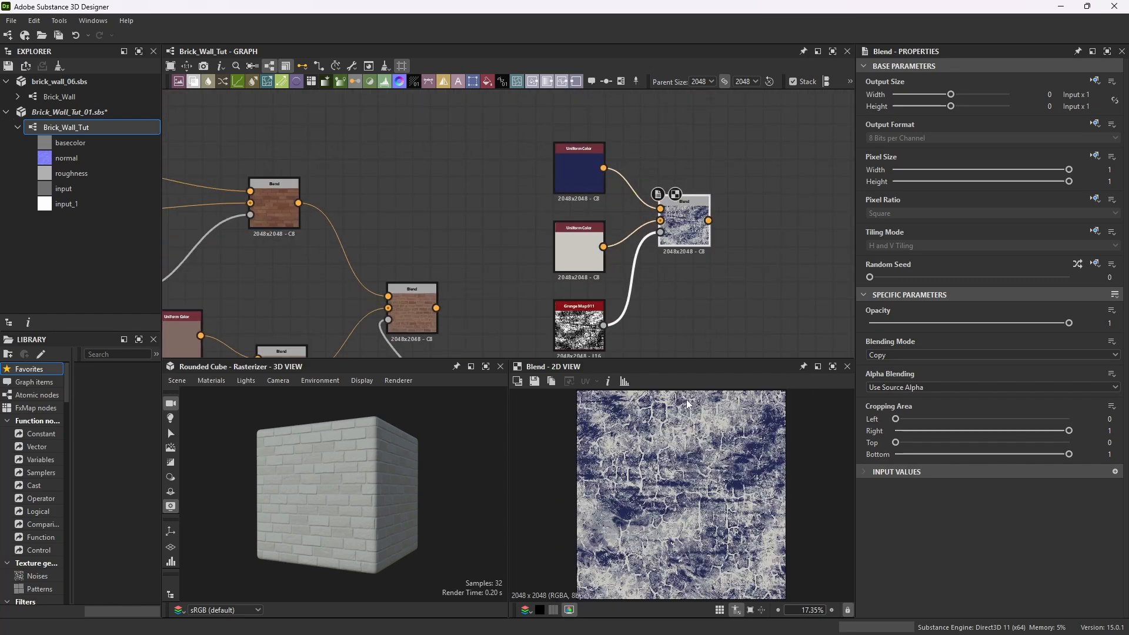
scroll(689, 464, up, 6)
scroll(569, 253, down, 2)
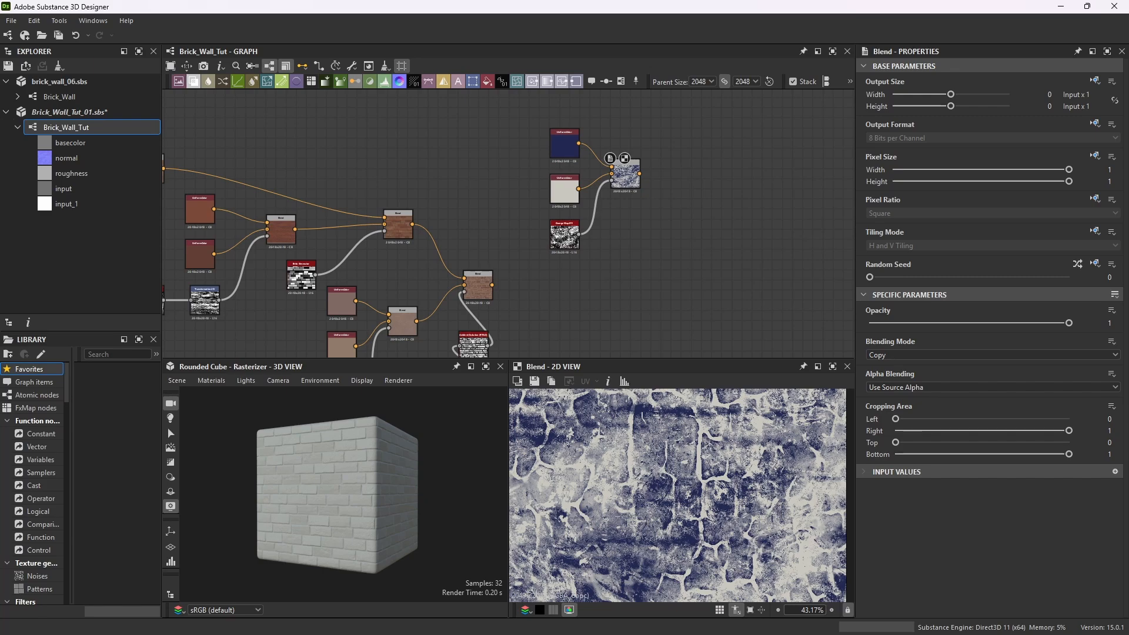
scroll(607, 199, down, 2)
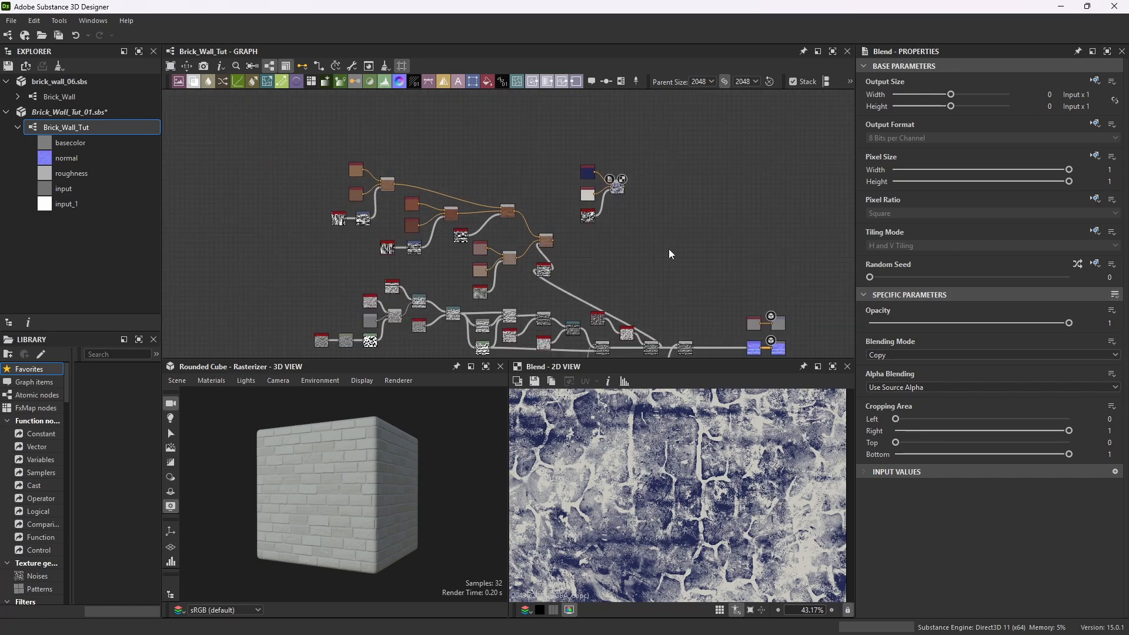
scroll(603, 250, up, 3)
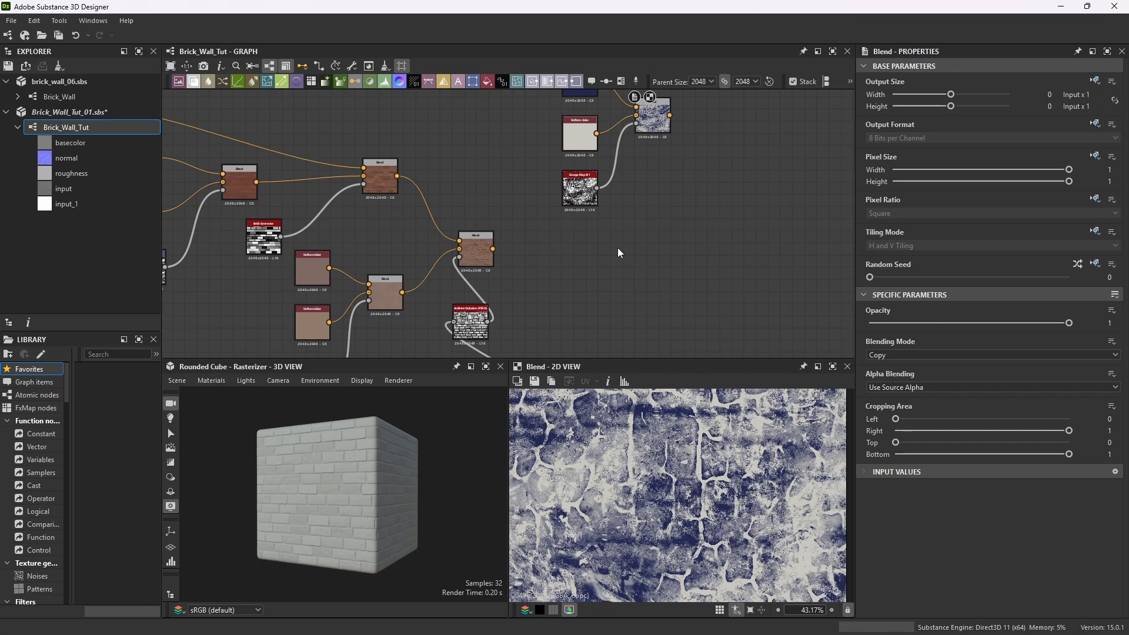
key(space)
text(blend)
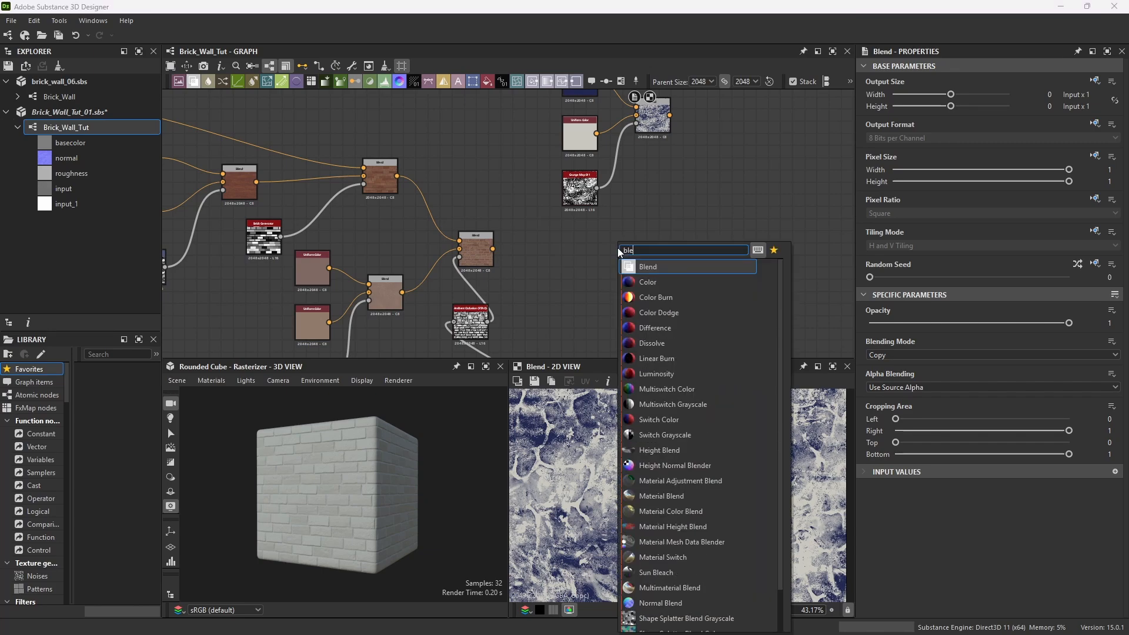
click(670, 262)
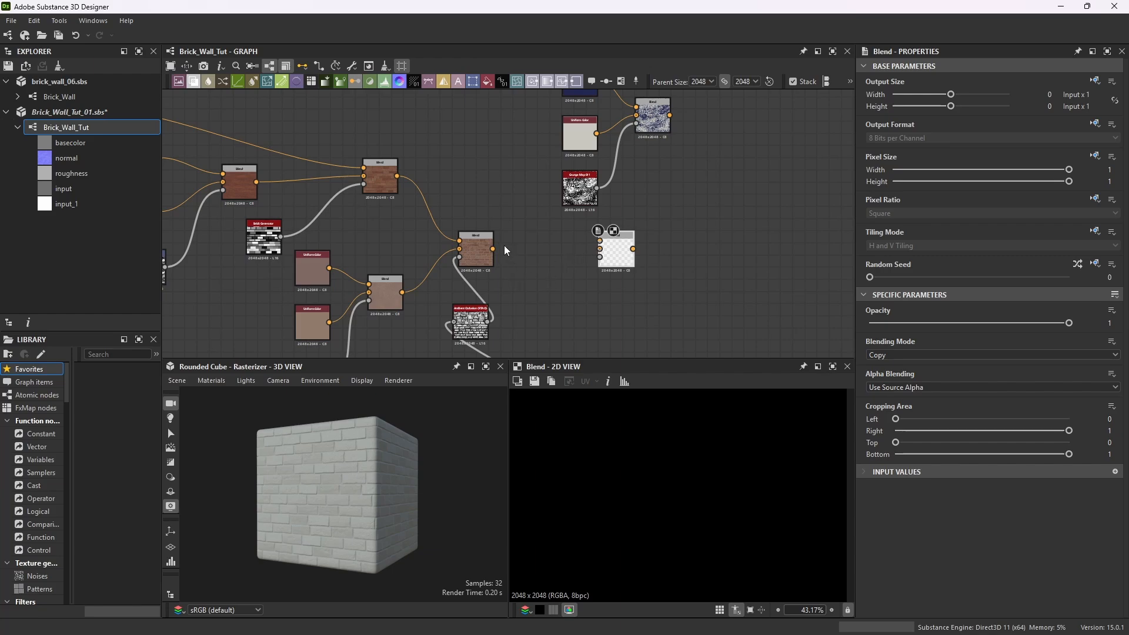
drag(597, 249, 654, 248)
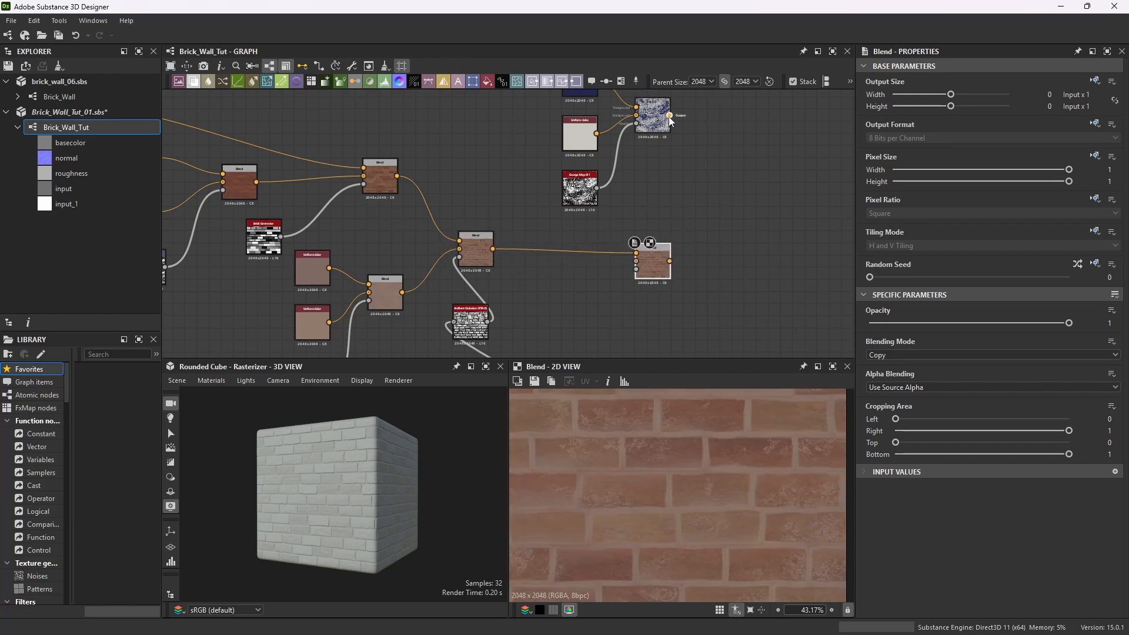
Connect the grunge-masked Blend's output into the newest Blend, preview both Blends, and nudge the newest one up.
drag(683, 131, 637, 262)
double_click(654, 117)
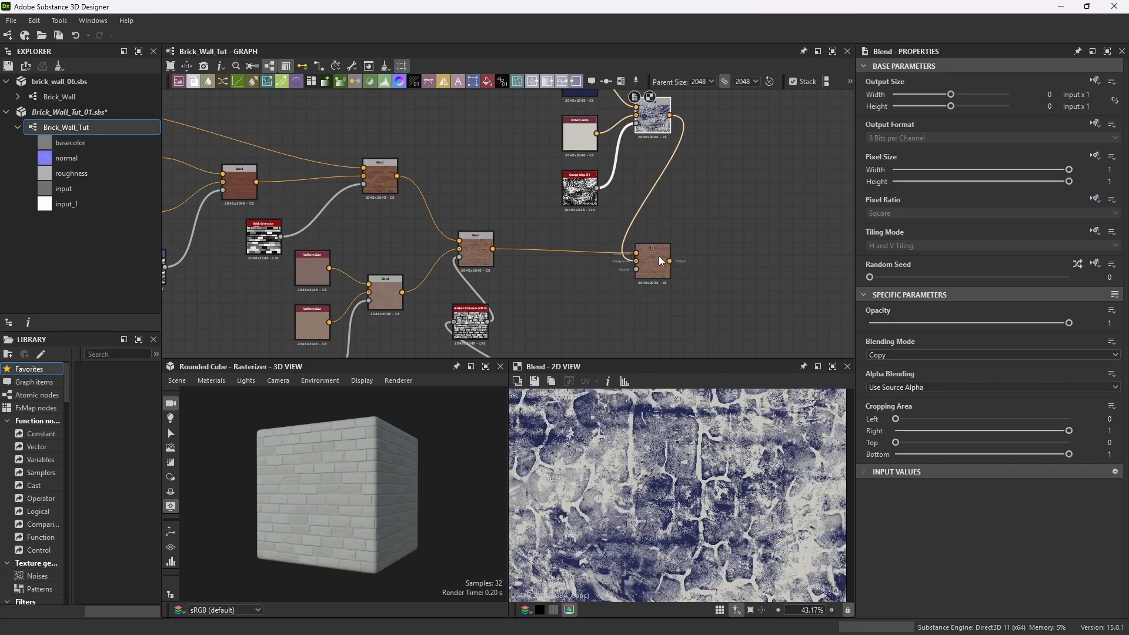
double_click(657, 252)
middle_drag(708, 268, 730, 232)
Copy the Brick Generator node and paste a duplicate below the newest Blend.
scroll(728, 234, down, 1)
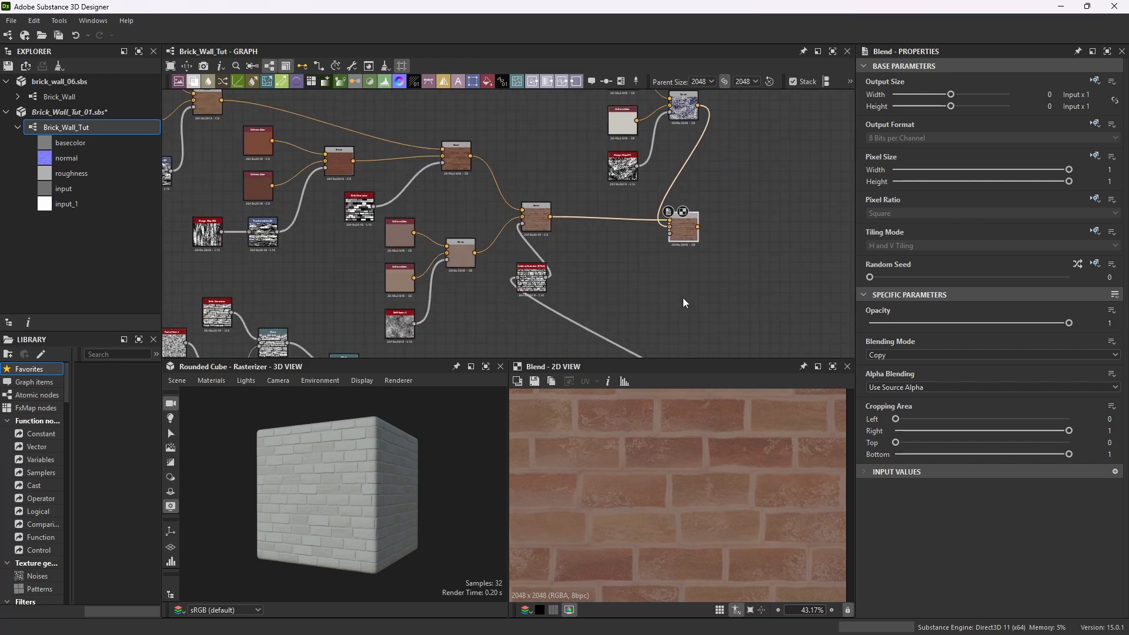
scroll(505, 135, down, 4)
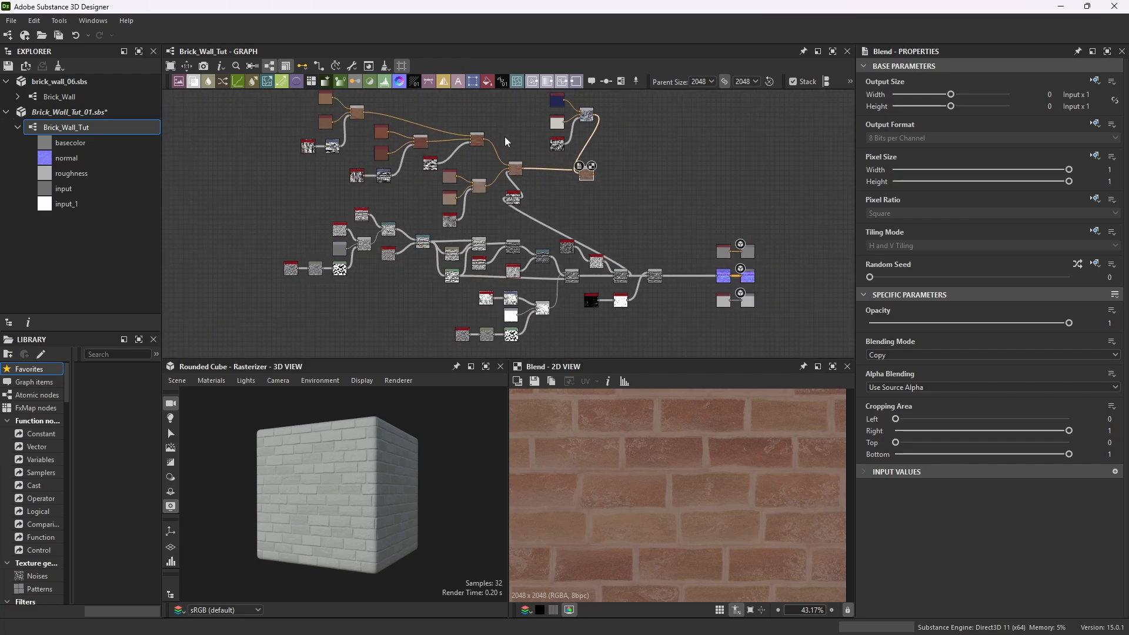
scroll(492, 227, up, 1)
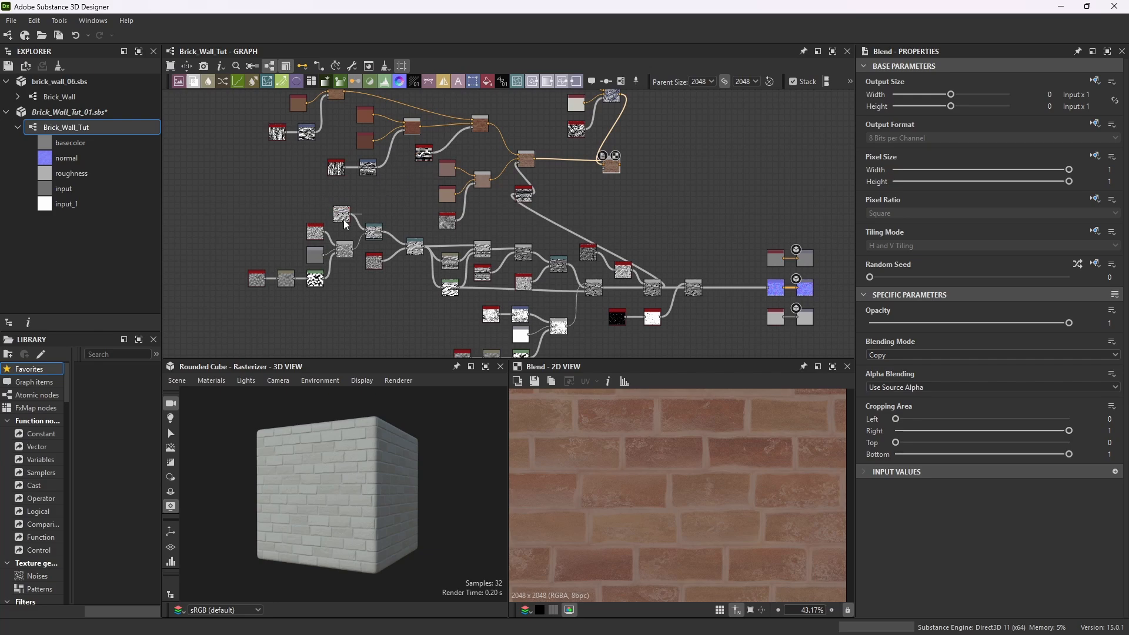
scroll(411, 154, up, 5)
click(424, 168)
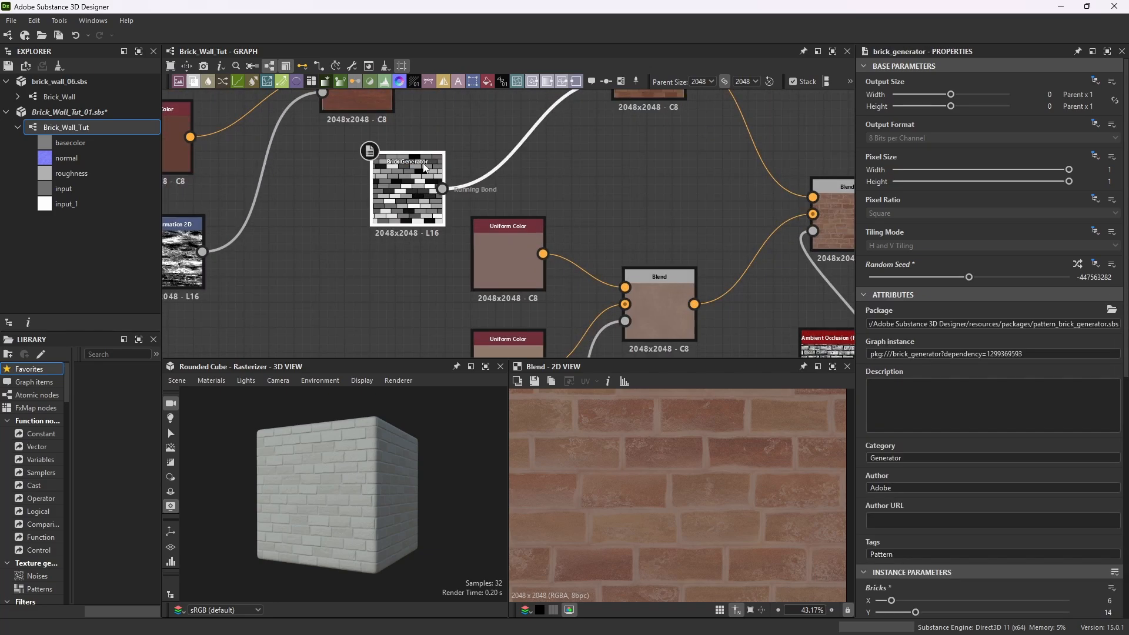
scroll(424, 181, down, 5)
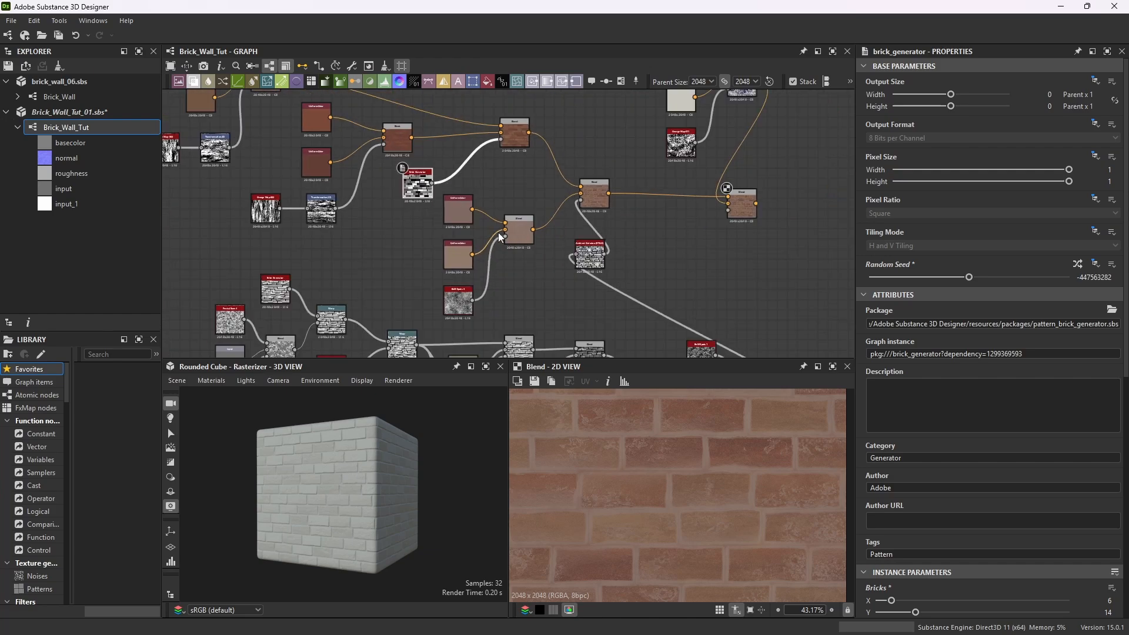
scroll(454, 196, up, 1)
scroll(590, 196, down, 1)
scroll(690, 252, down, 2)
scroll(525, 189, up, 3)
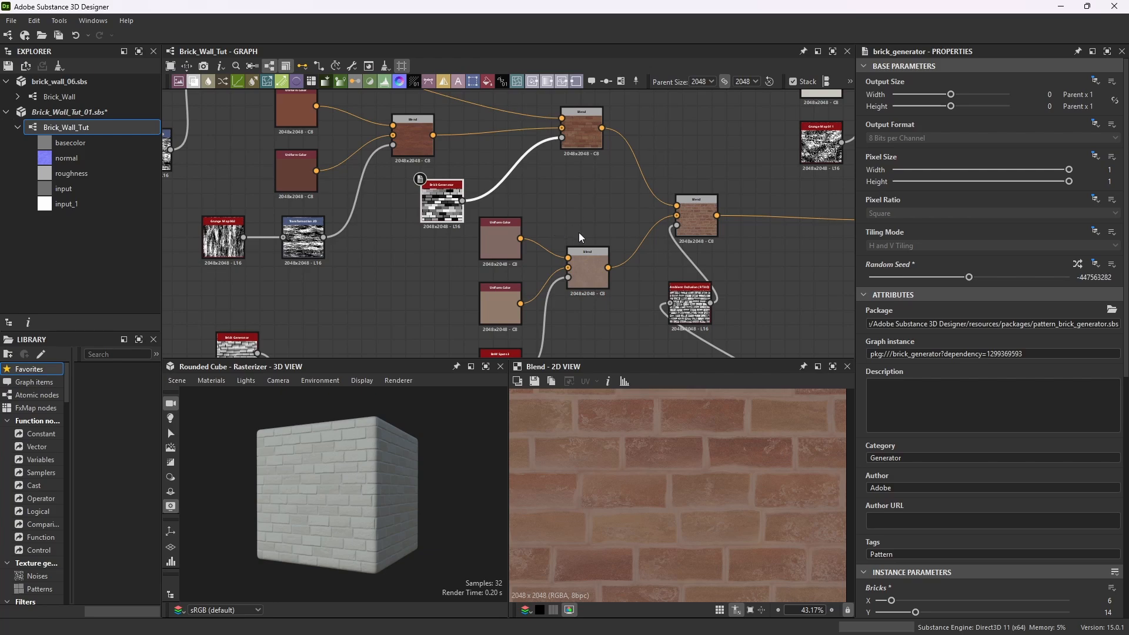
scroll(579, 231, down, 5)
scroll(729, 224, up, 3)
click(632, 281)
key(ctrl+v)
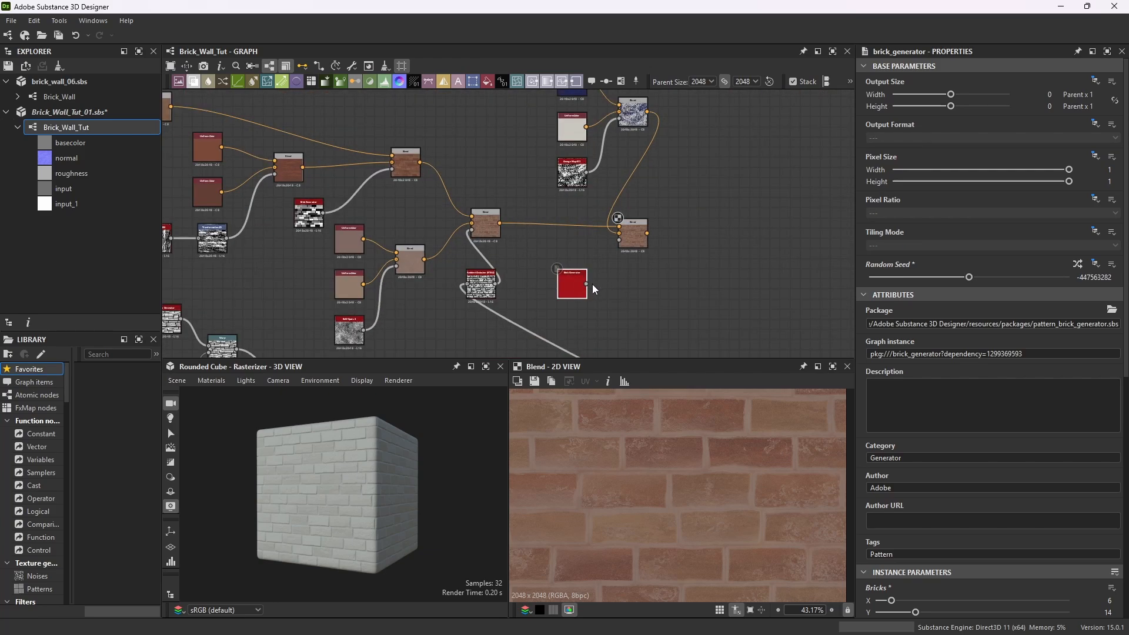
Preview the pasted Brick Generator and set its Height Variation to 0.
scroll(592, 284, up, 3)
double_click(579, 276)
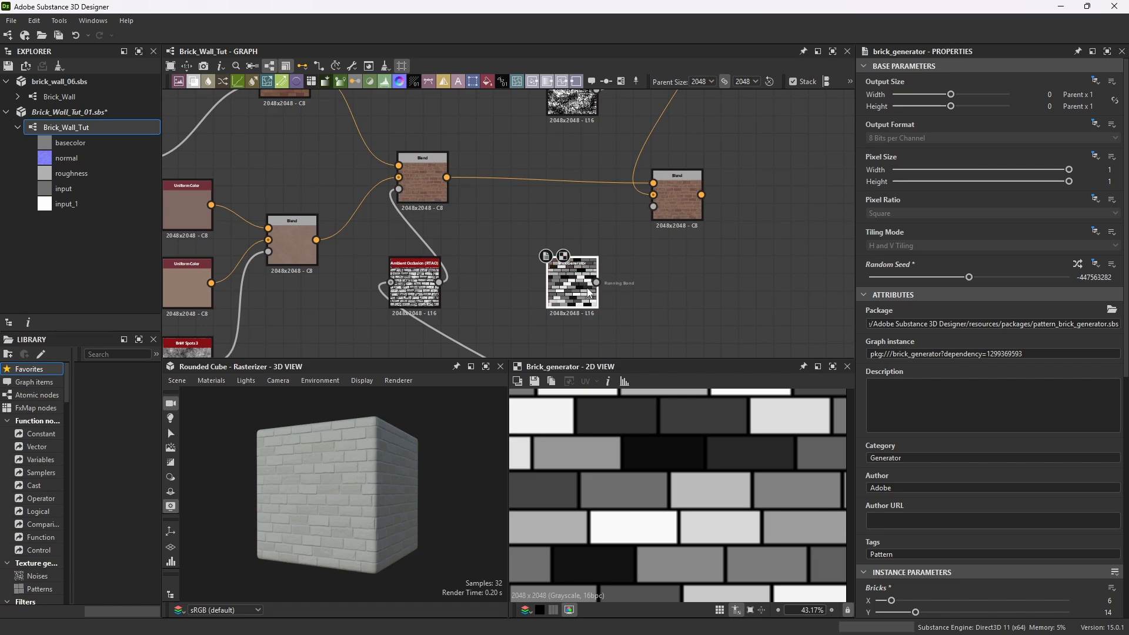
scroll(573, 282, up, 3)
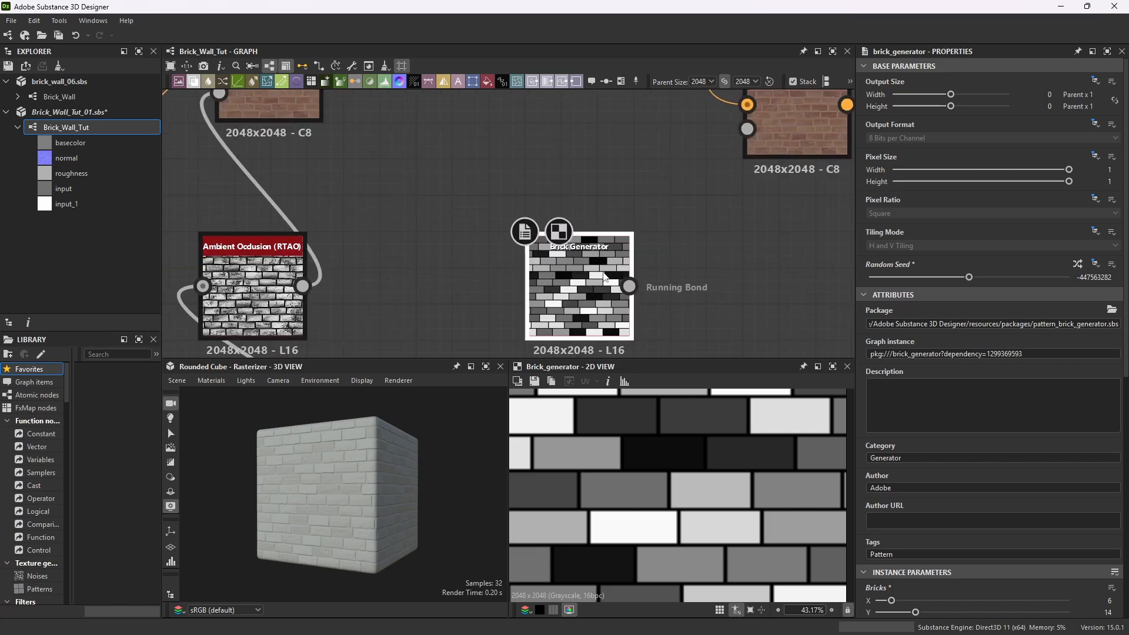
scroll(1009, 474, down, 5)
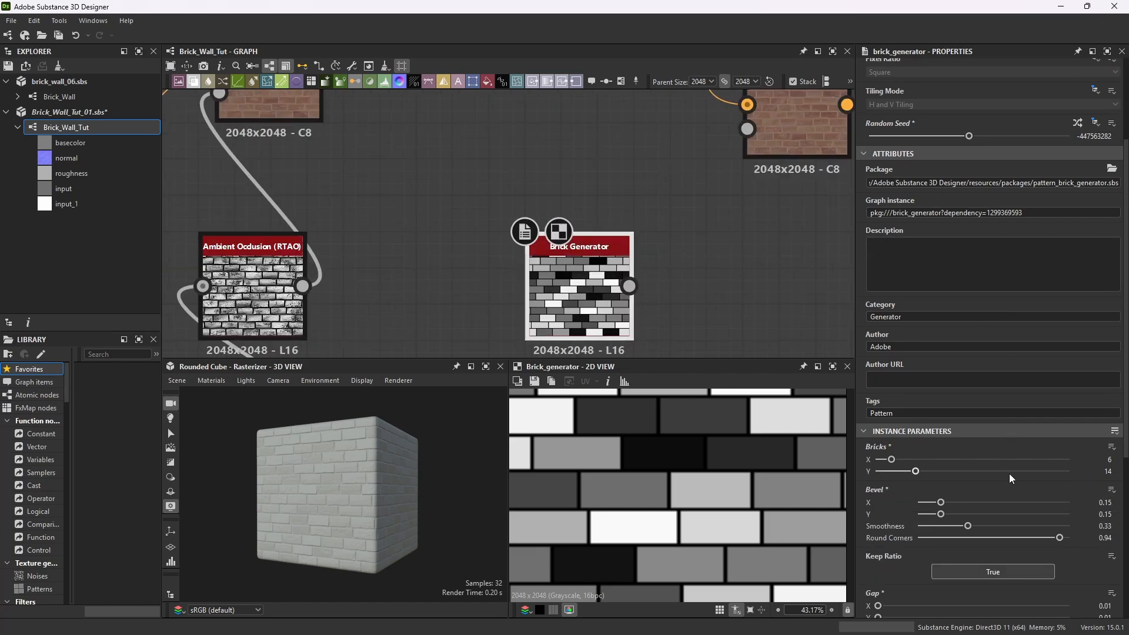
scroll(965, 546, down, 3)
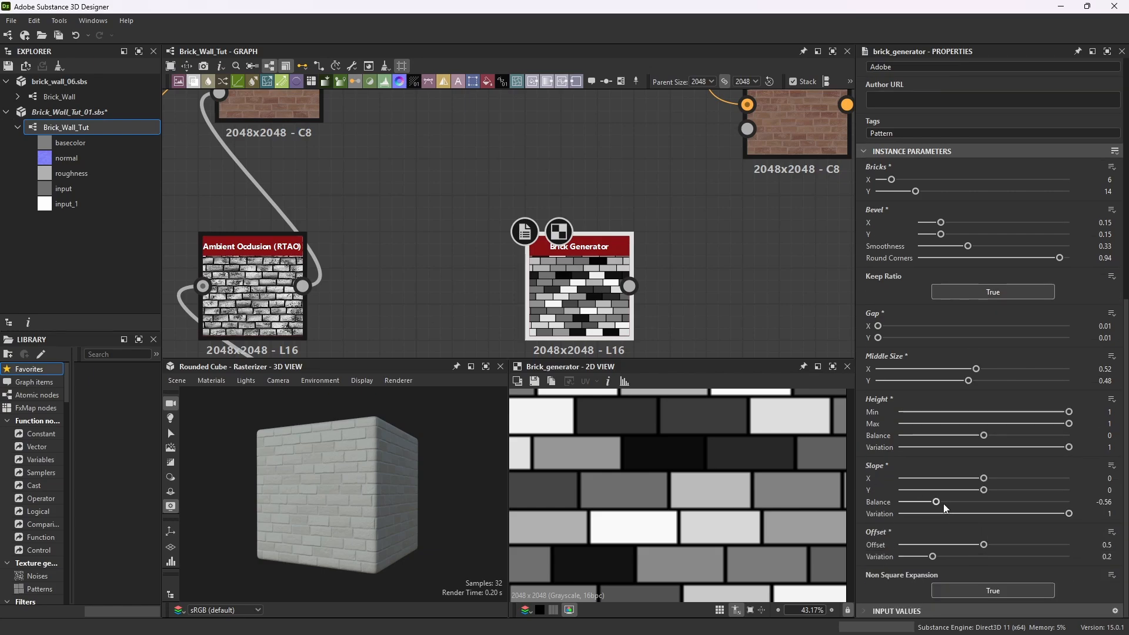
scroll(941, 500, up, 1)
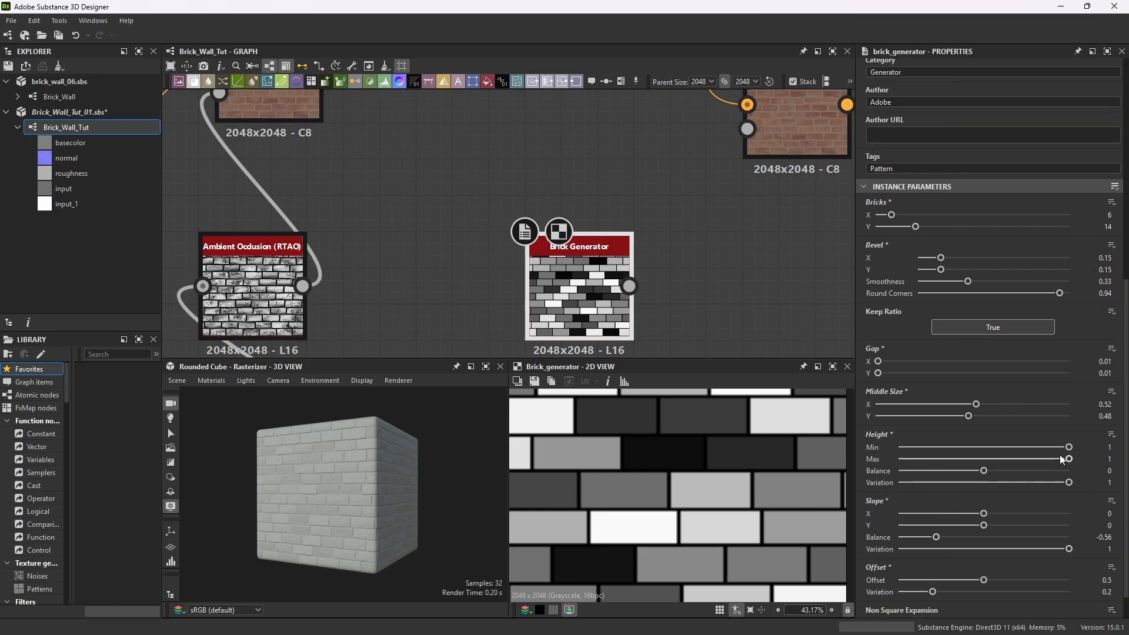
click(1107, 482)
text(0)
key(Return)
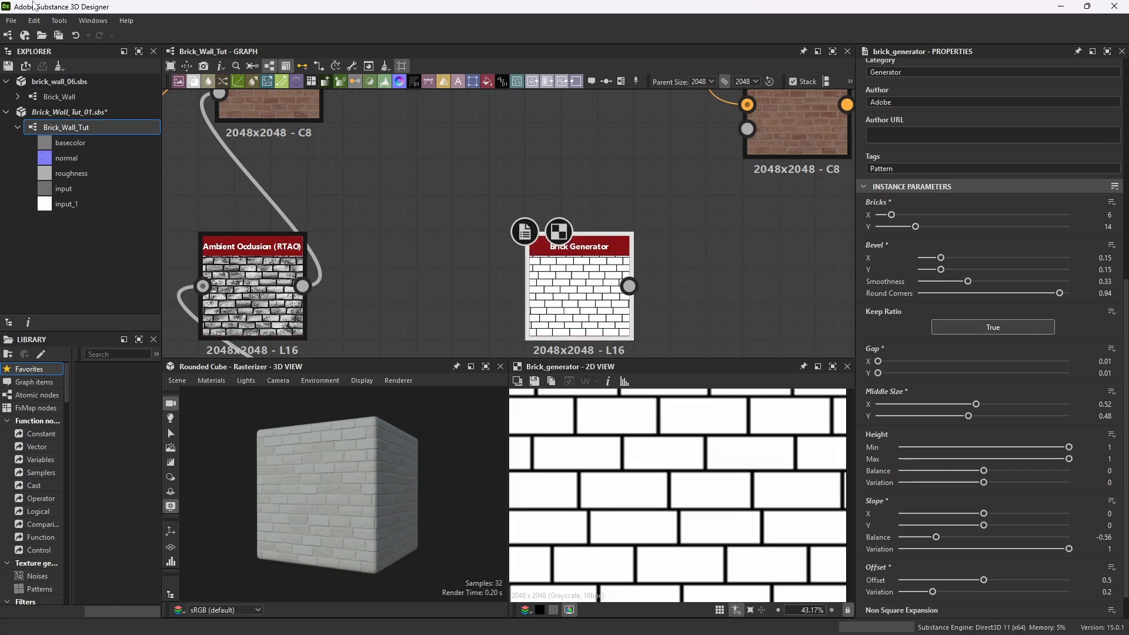
Save all open packages.
click(11, 20)
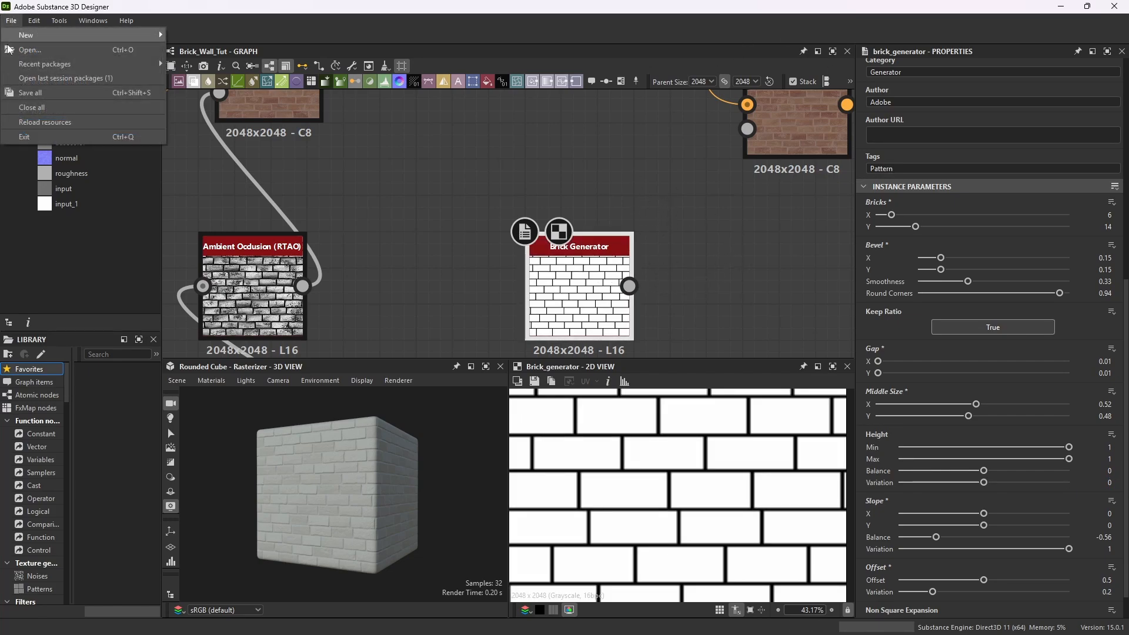
click(25, 91)
Connect the pasted Brick Generator's output into the newest Blend's mask input and preview that Blend.
drag(629, 286, 747, 129)
double_click(797, 126)
Inspect the blended brick result across the graph and the 2D and 3D previews, and shift the pasted Brick Generator slightly left.
scroll(751, 260, down, 1)
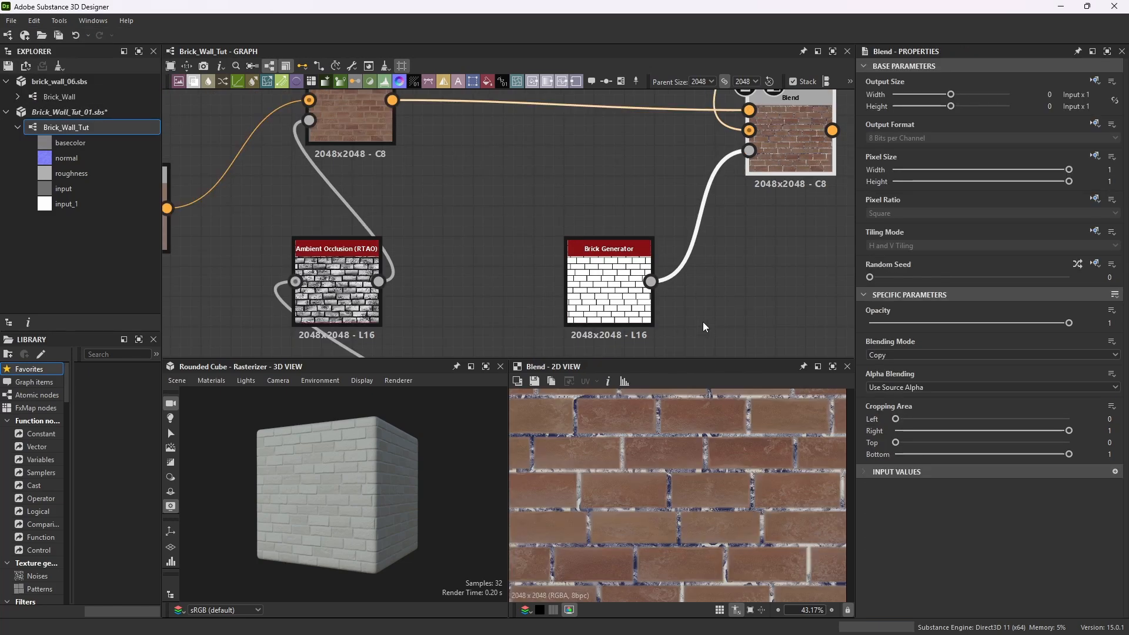
scroll(726, 477, down, 4)
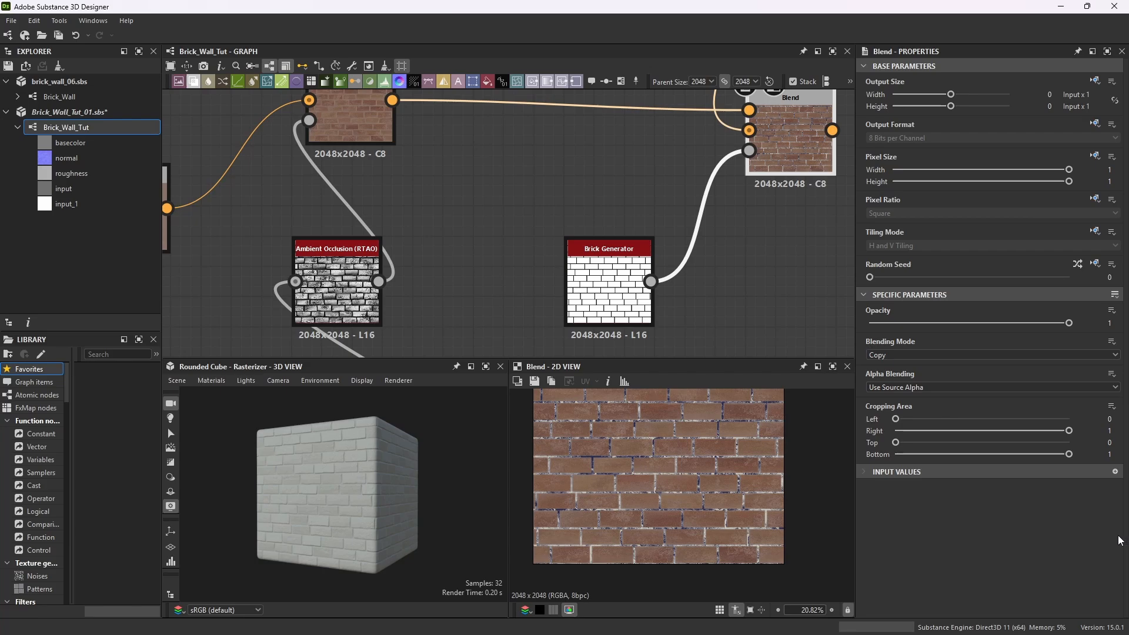
scroll(765, 192, down, 3)
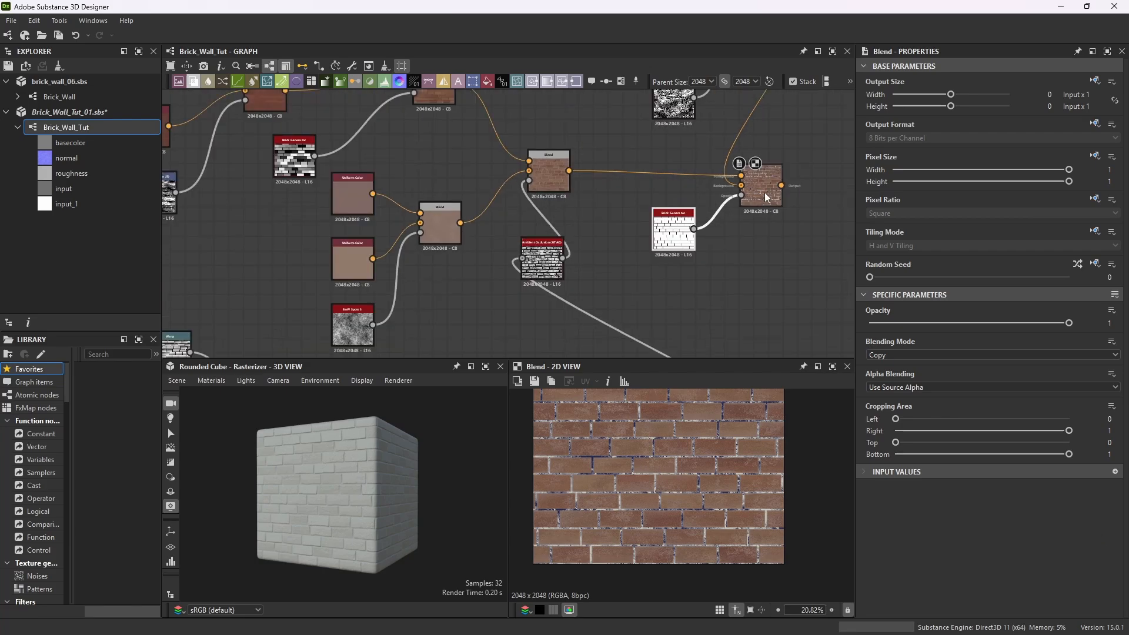
scroll(773, 172, up, 6)
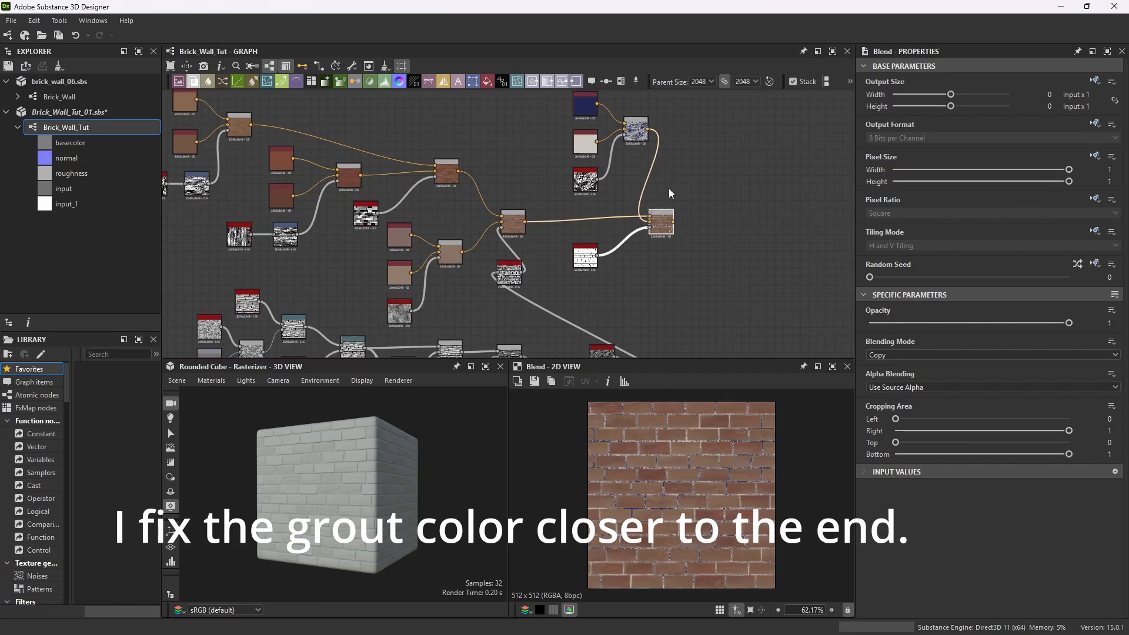
scroll(612, 216, down, 2)
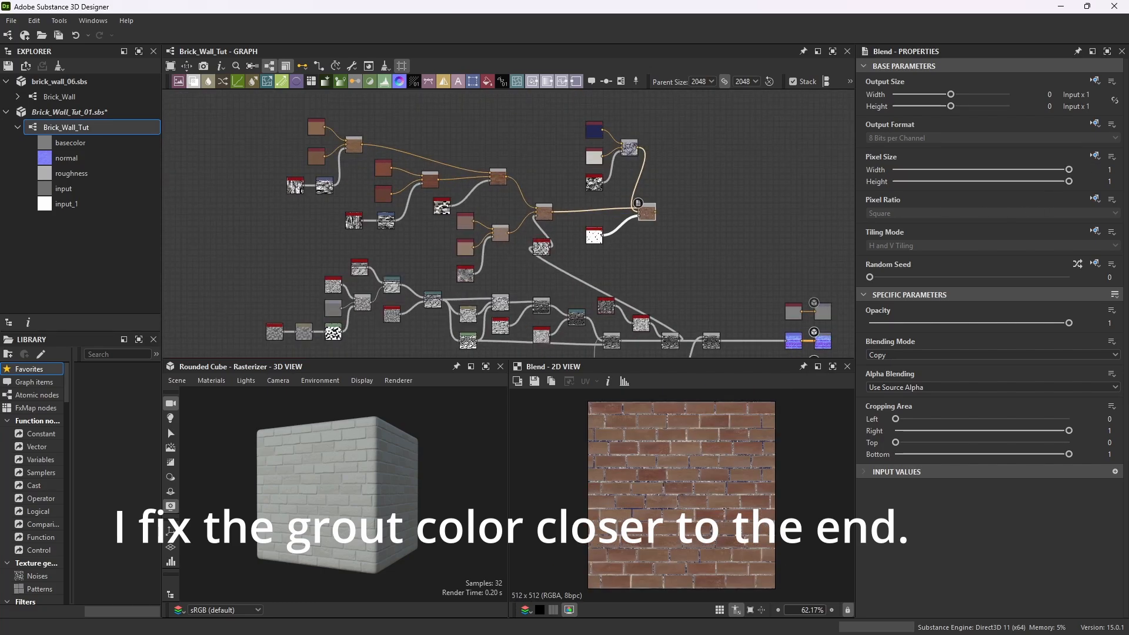
scroll(630, 239, up, 4)
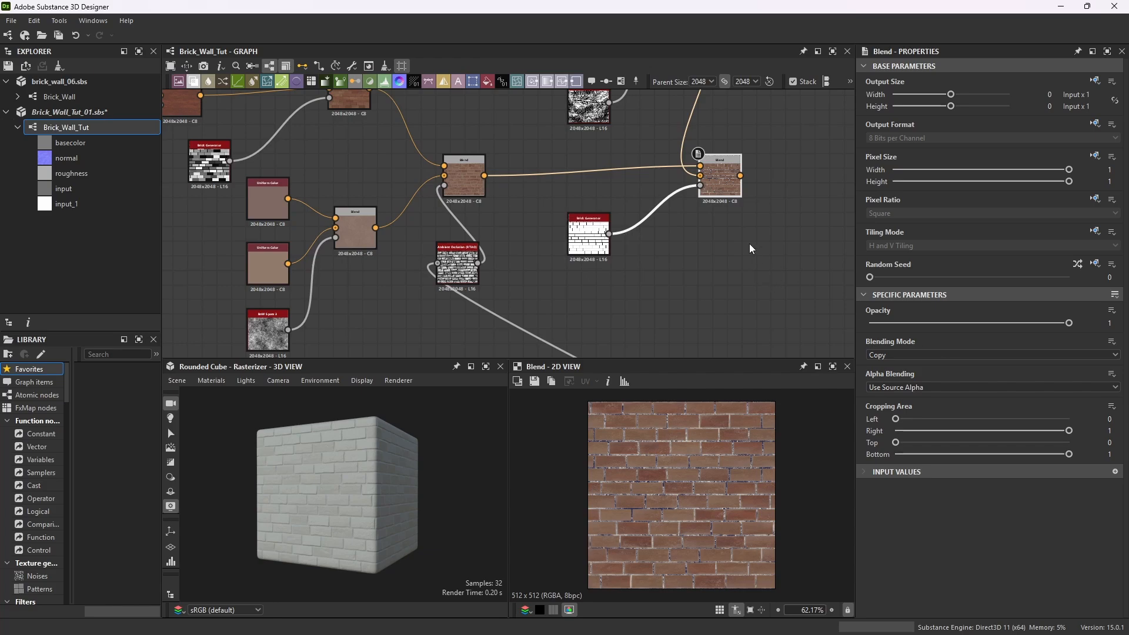
scroll(749, 244, down, 4)
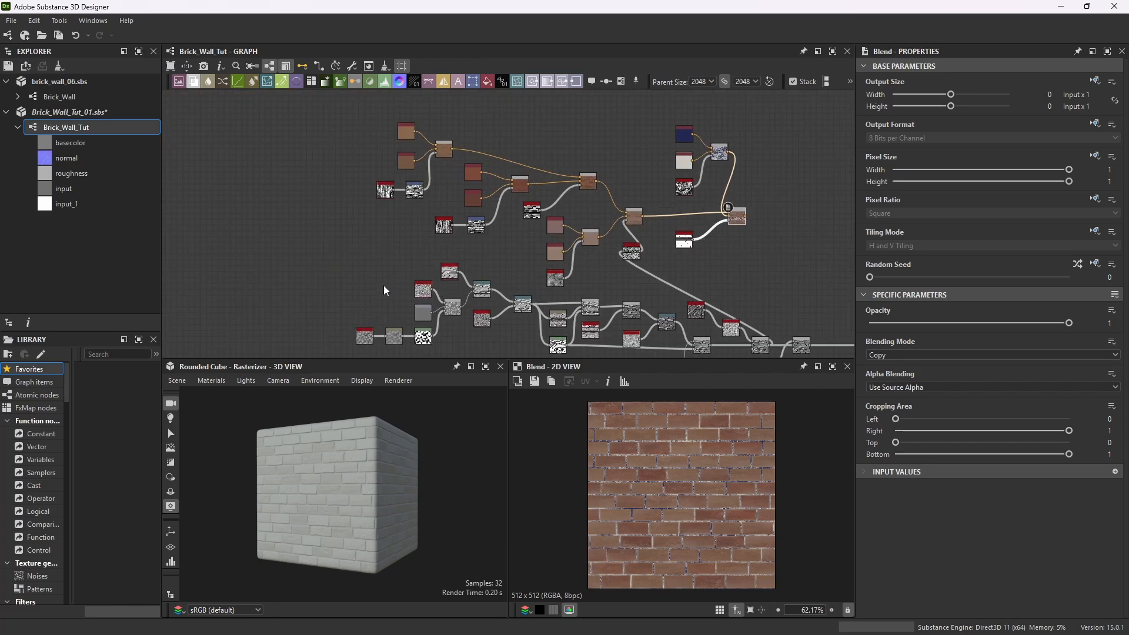
scroll(518, 299, up, 5)
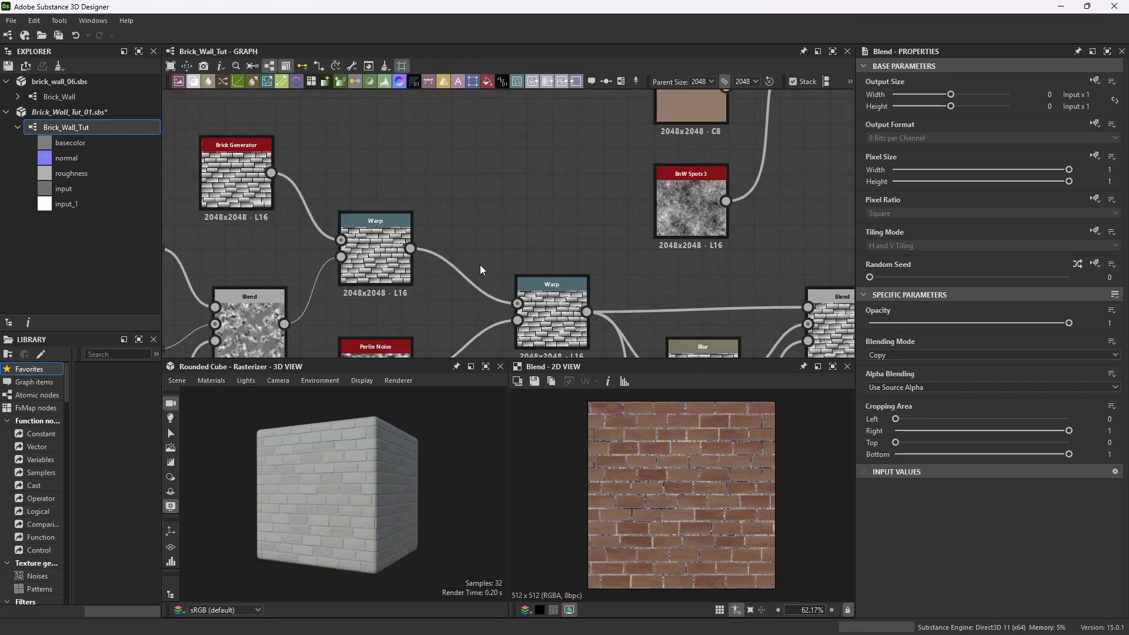
scroll(470, 221, down, 3)
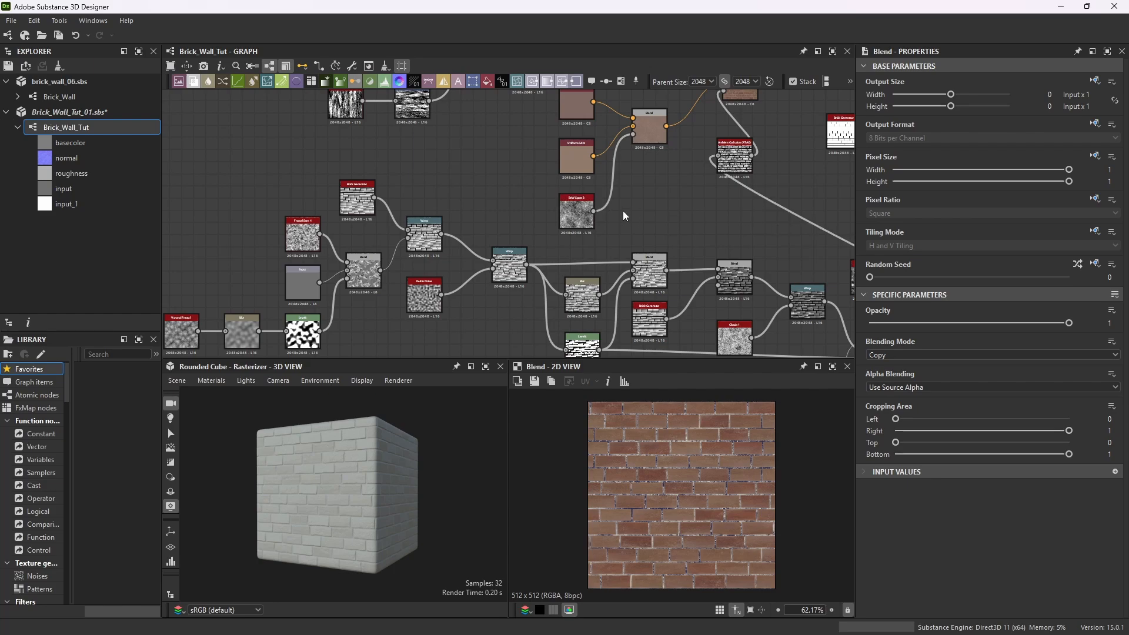
scroll(623, 211, down, 1)
scroll(672, 514, up, 2)
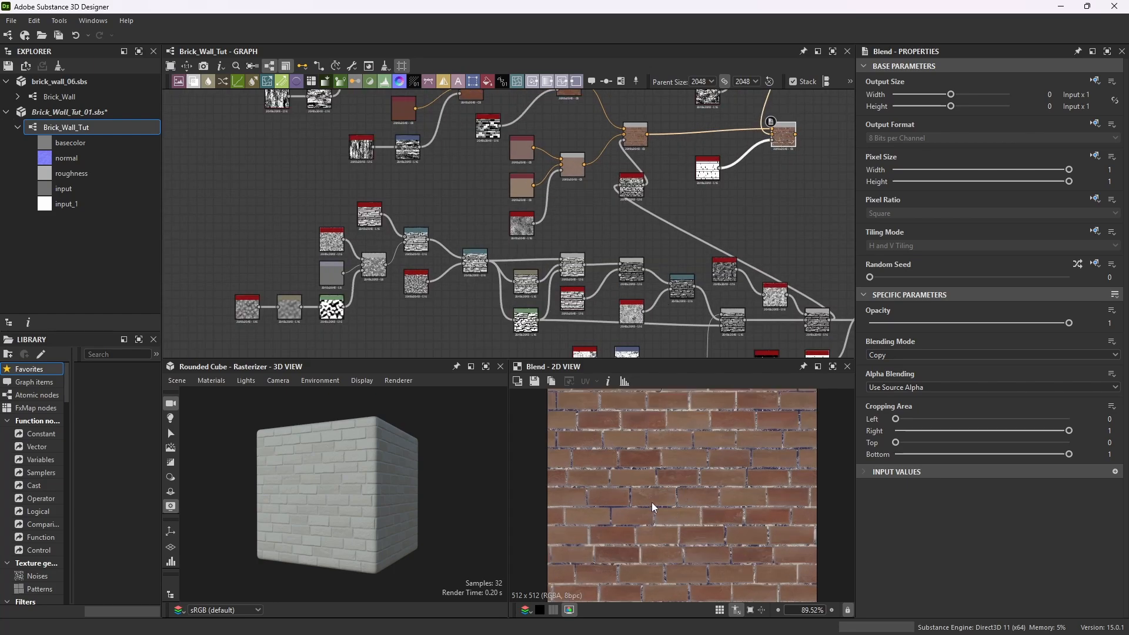
scroll(280, 482, up, 4)
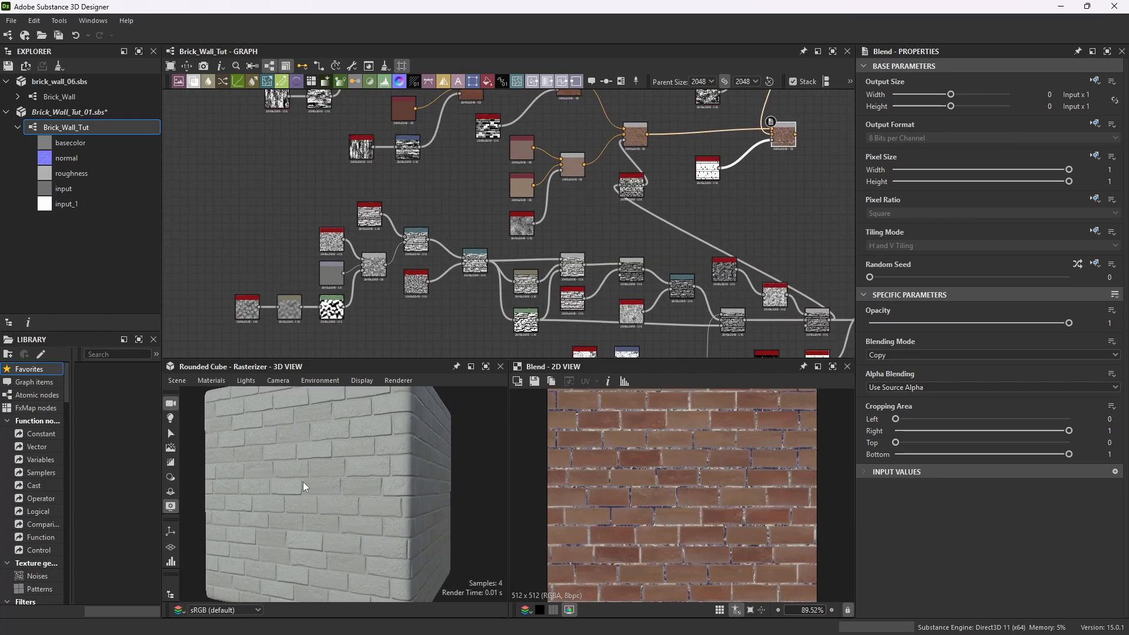
scroll(729, 187, up, 3)
scroll(747, 200, down, 2)
scroll(770, 196, up, 2)
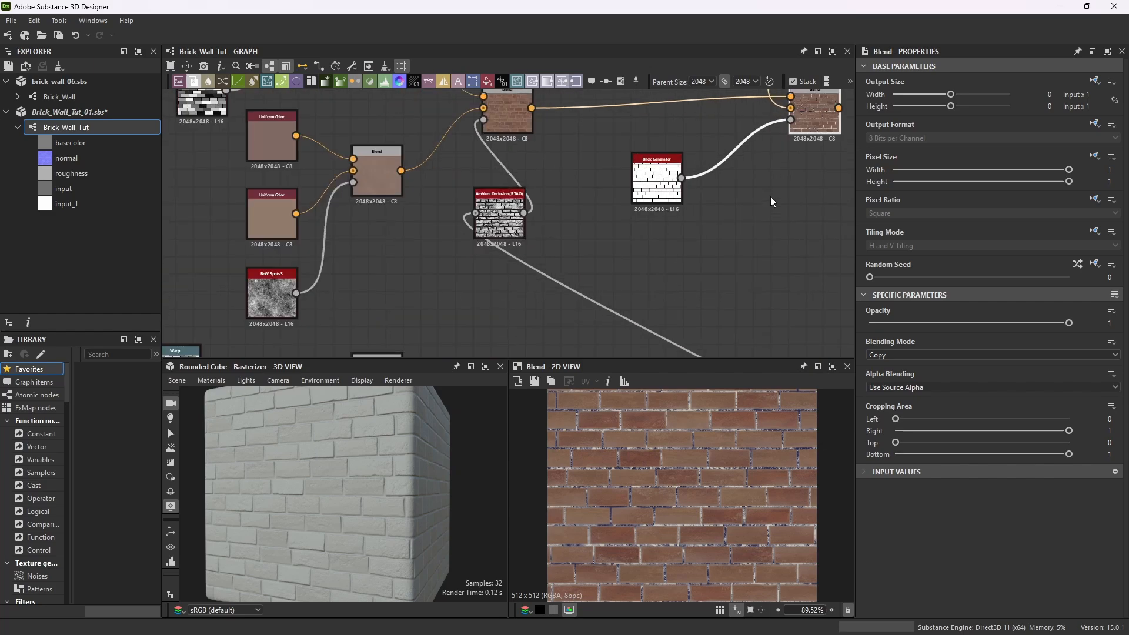
drag(663, 171, 627, 172)
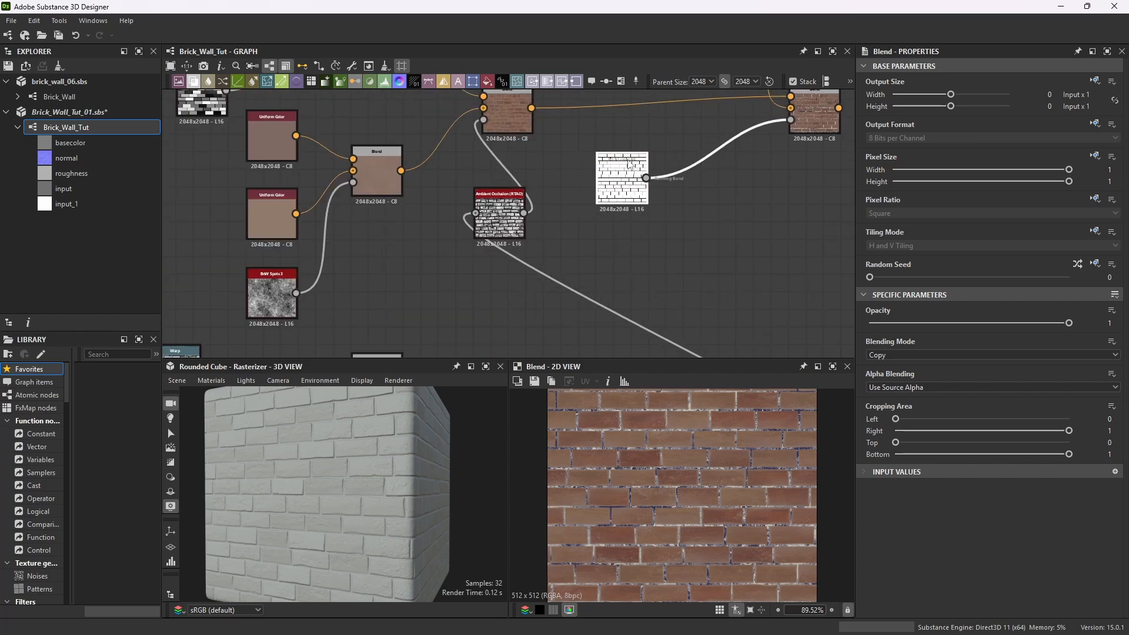
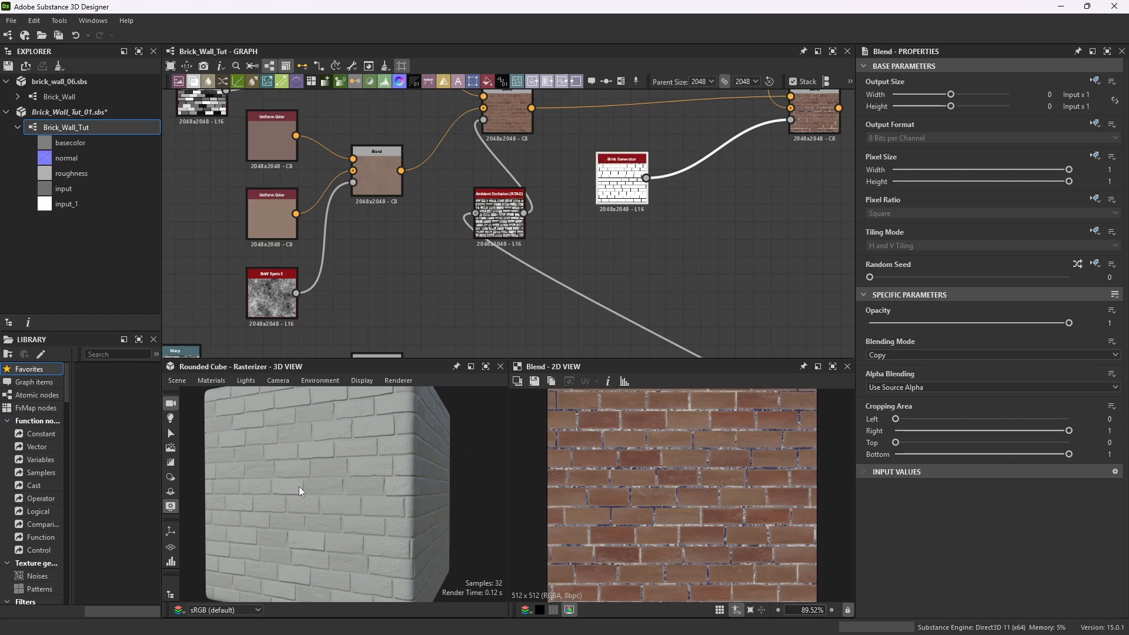
Examine the newest brick Blend node and its 2D preview up close.
drag(299, 486, 295, 491)
click(672, 243)
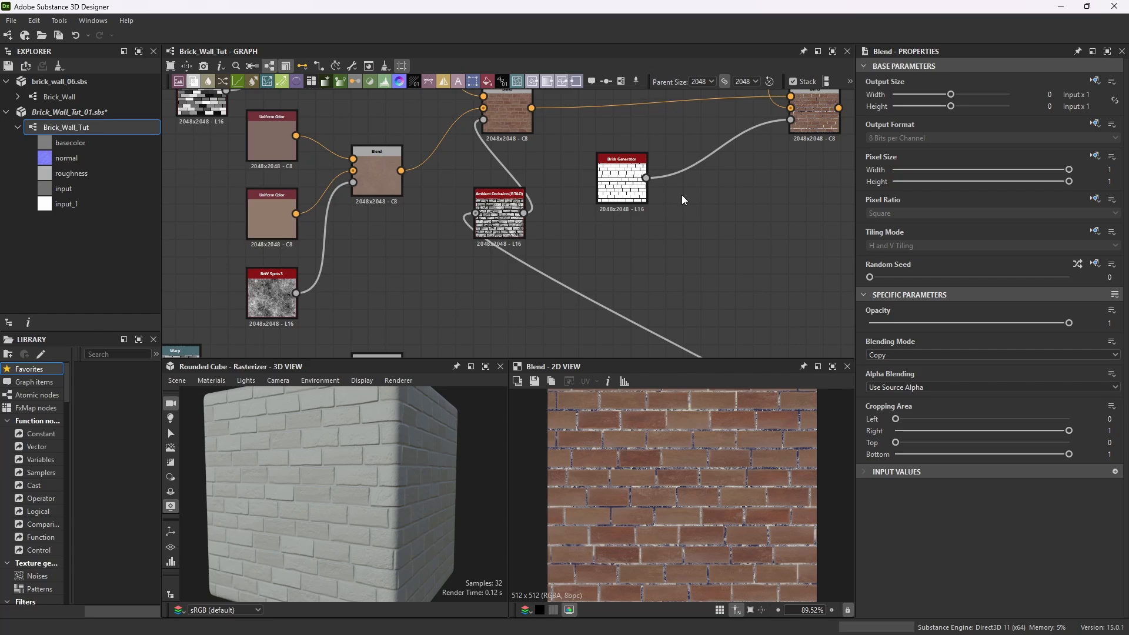
scroll(641, 138, up, 5)
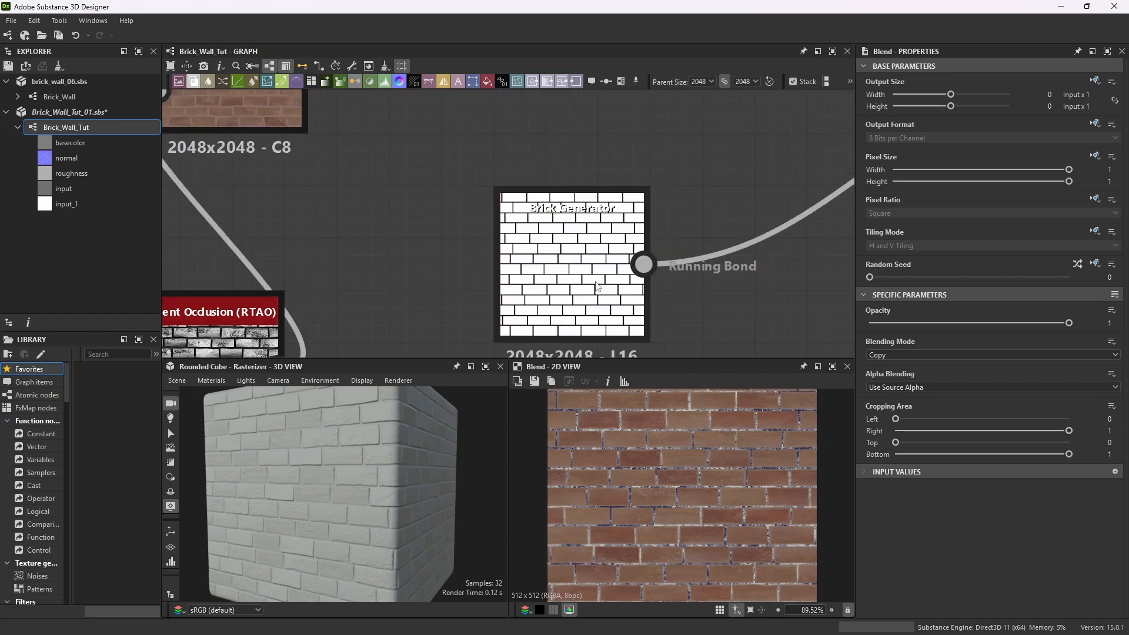
scroll(517, 197, down, 8)
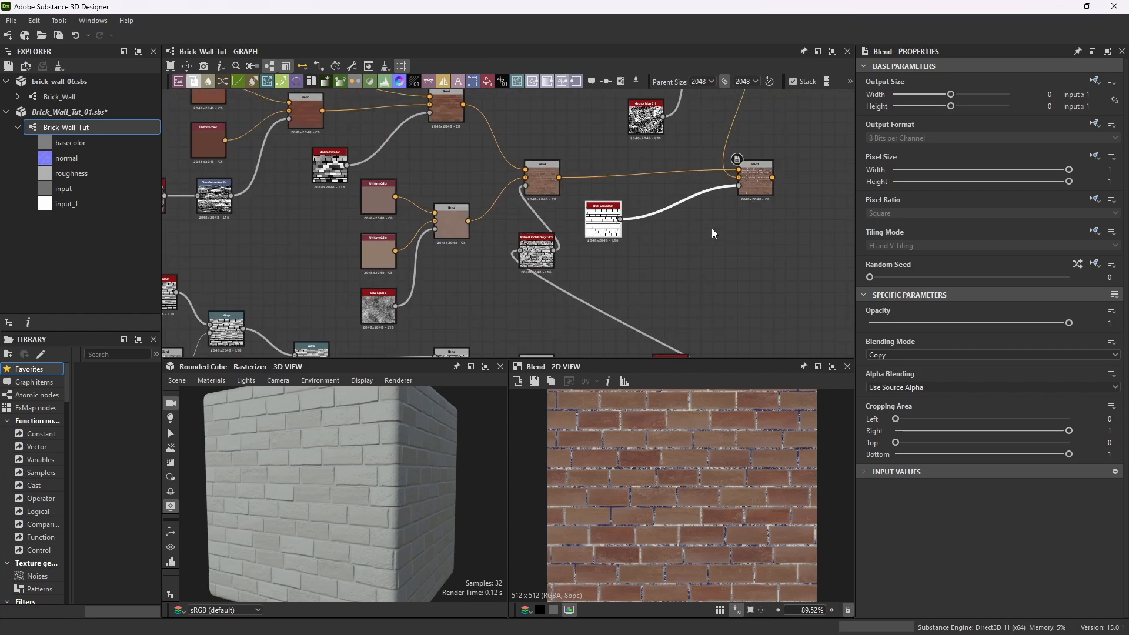
scroll(711, 228, up, 6)
scroll(775, 174, up, 2)
scroll(690, 461, up, 8)
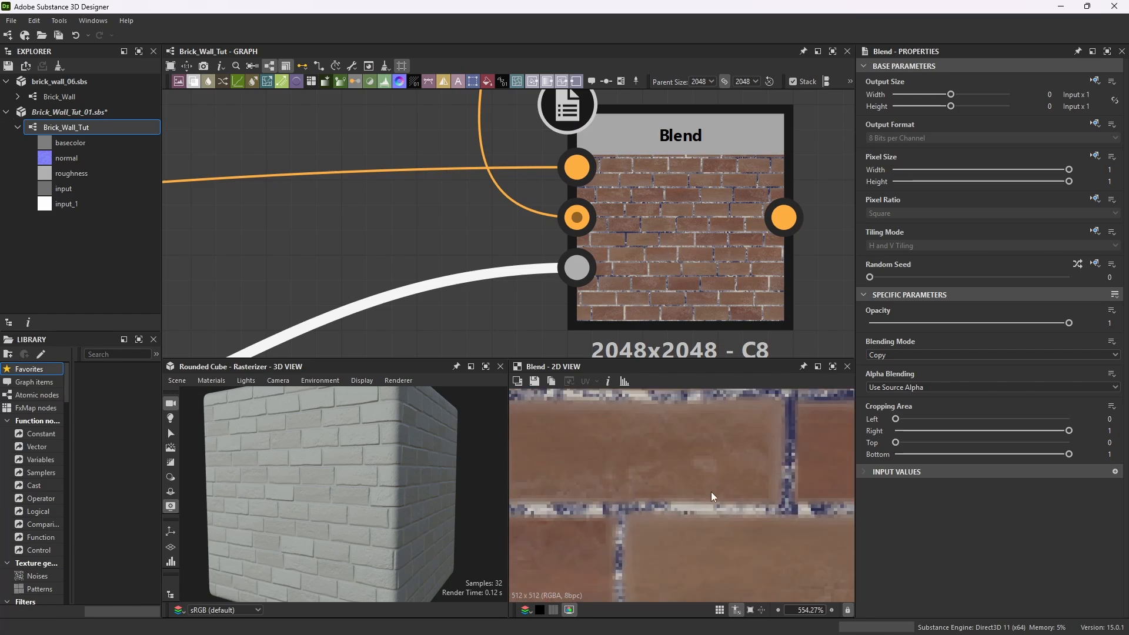
scroll(717, 467, down, 10)
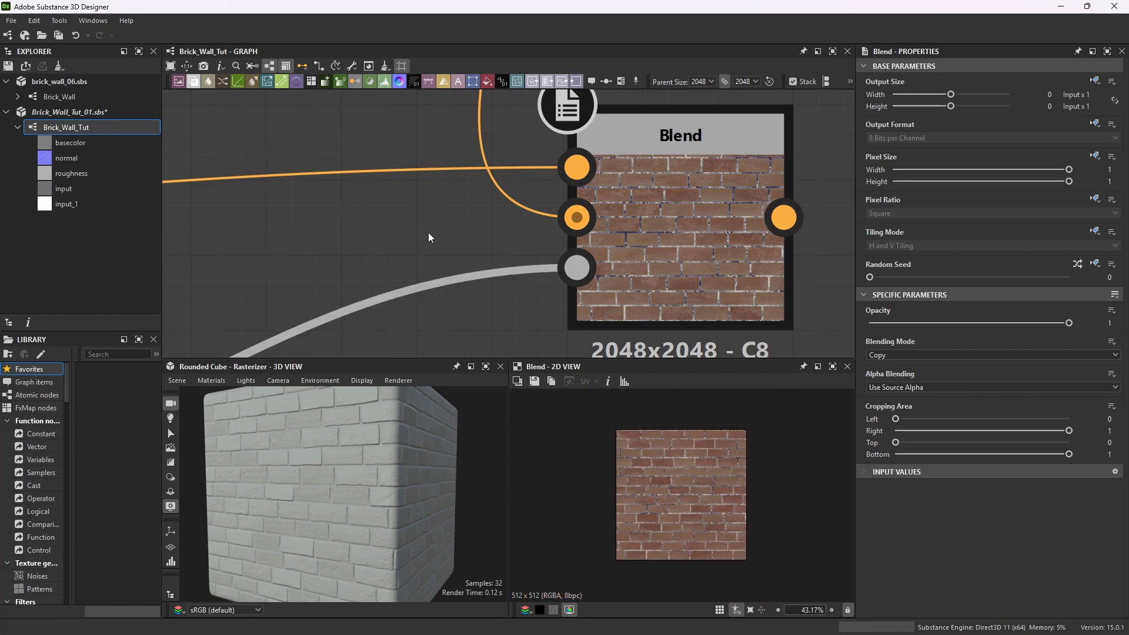
scroll(435, 217, down, 6)
scroll(372, 251, up, 5)
Add a Warp node beside the pasted Brick Generator and connect the Brick Generator's output into the Warp's input.
key(space)
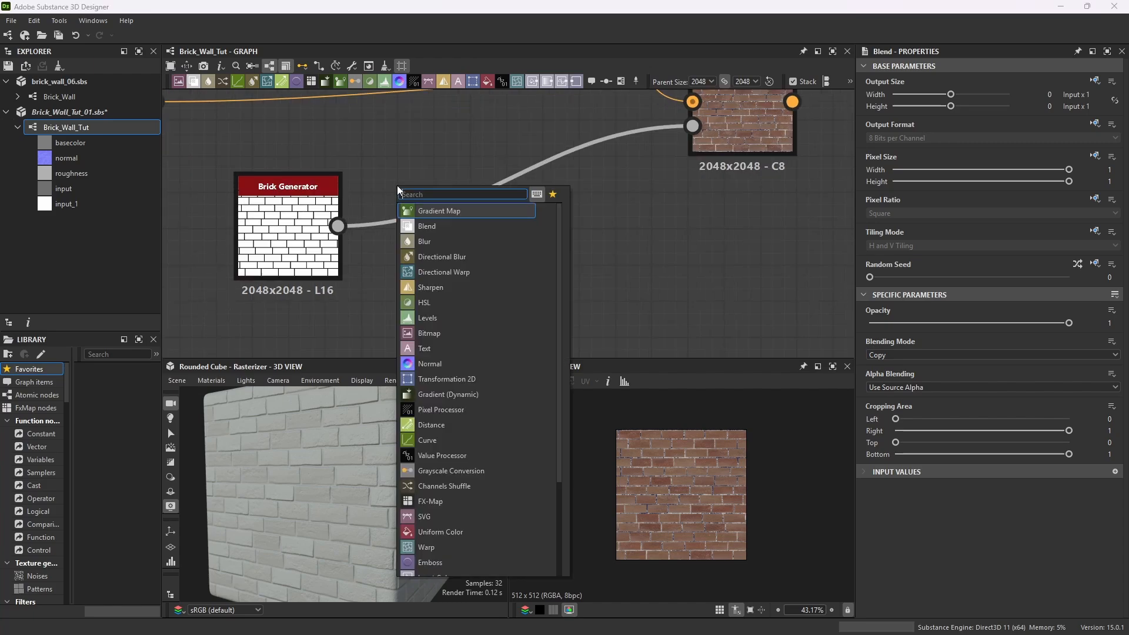
text(warp)
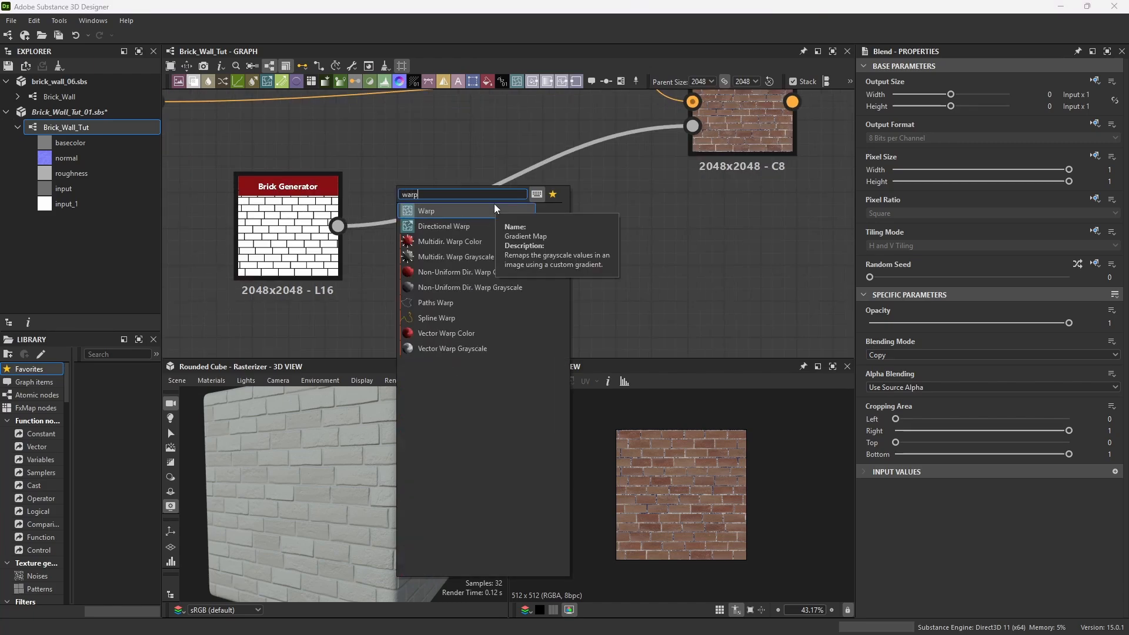
key(Return)
drag(379, 138, 503, 194)
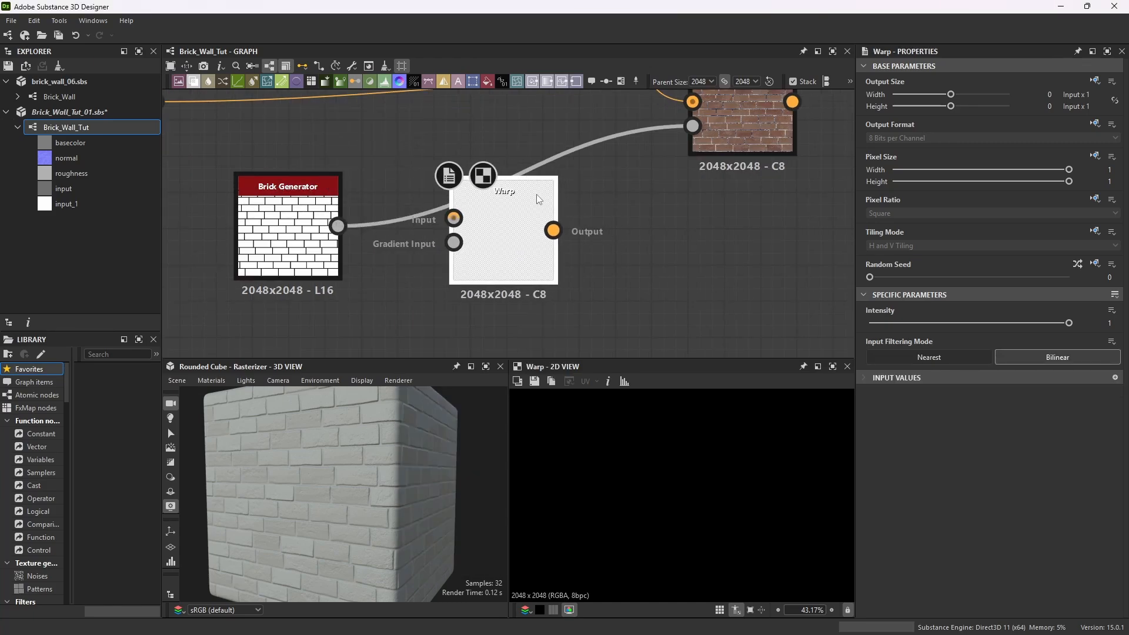
drag(337, 225, 453, 218)
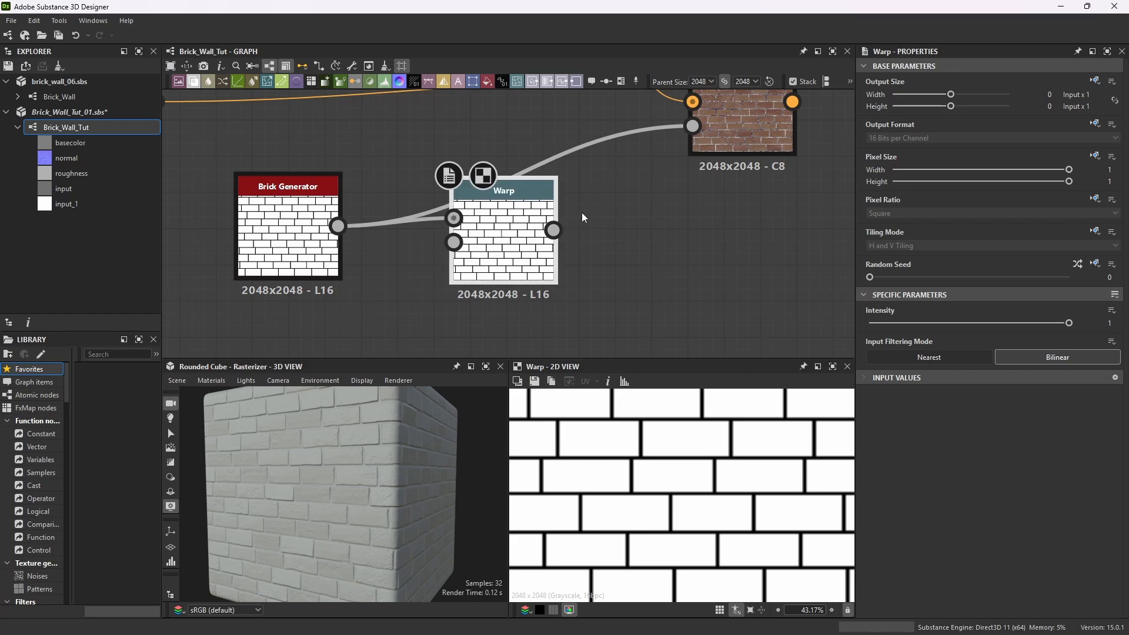
Add a Gaussian Noise node feeding the Warp's gradient input and place it below the Warp.
key(space)
text(gaus)
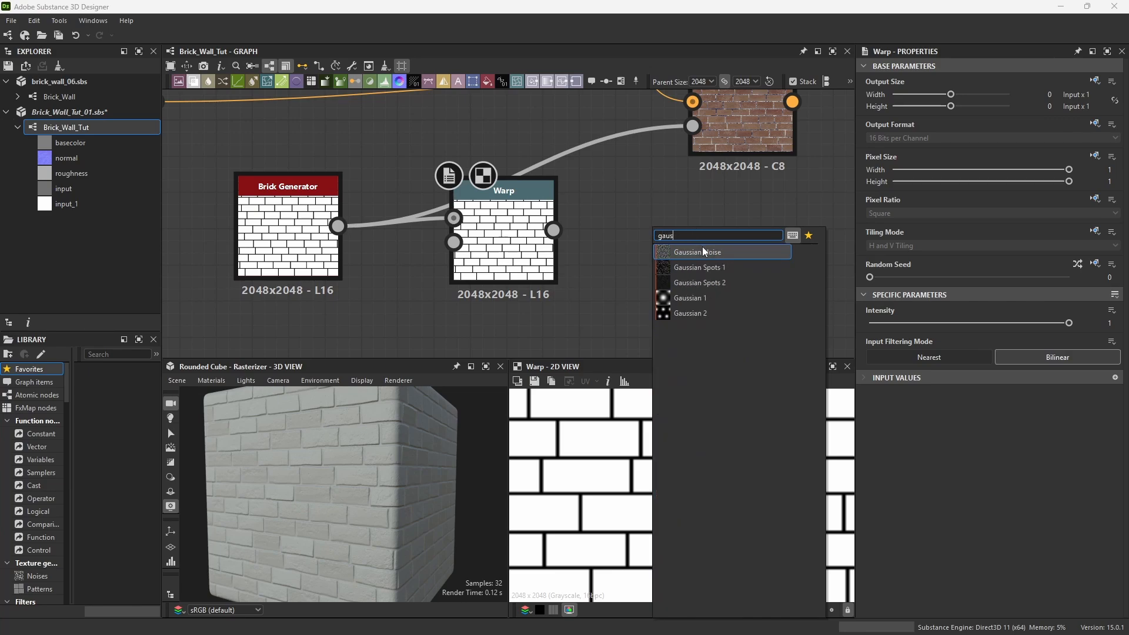
click(724, 253)
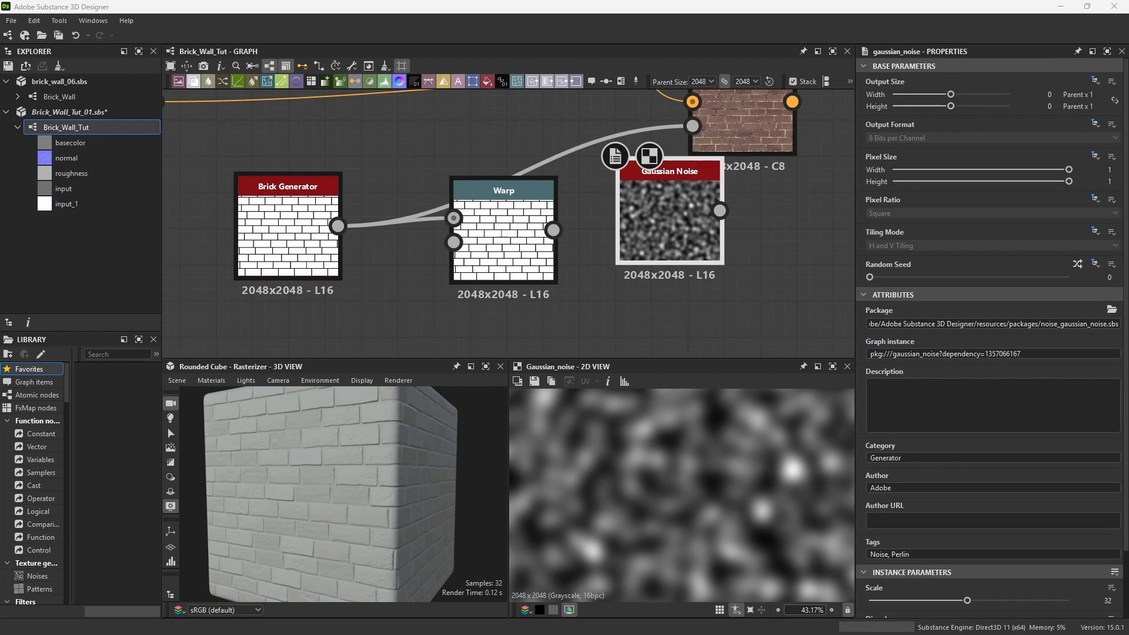
drag(699, 167, 488, 248)
scroll(467, 294, down, 3)
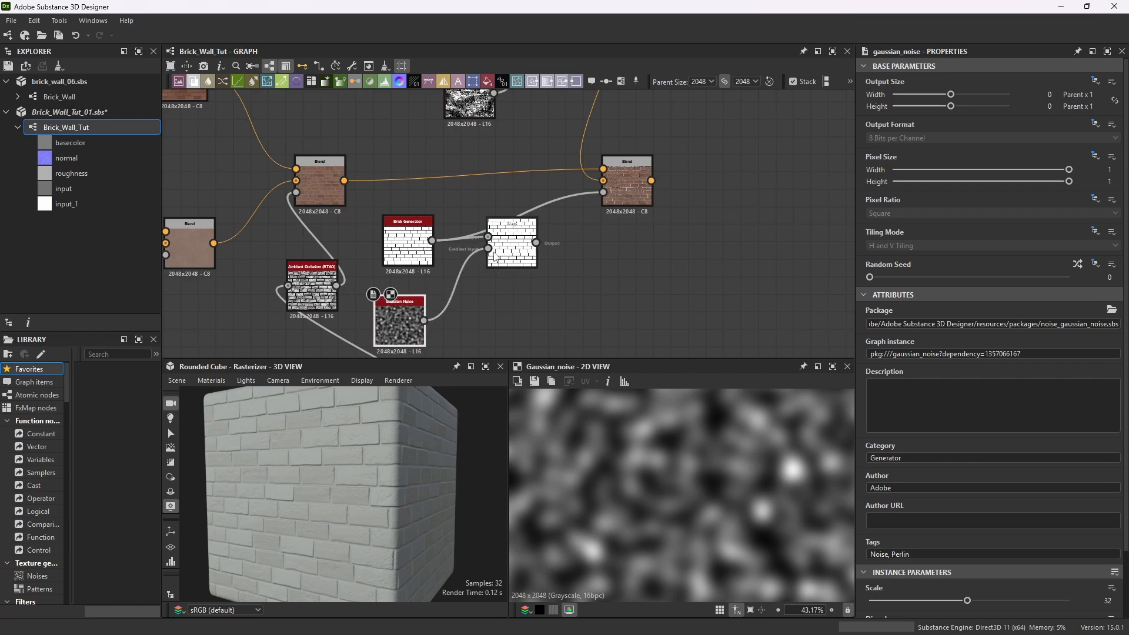
Preview the Warp node and set its Intensity to about 0.03.
double_click(524, 227)
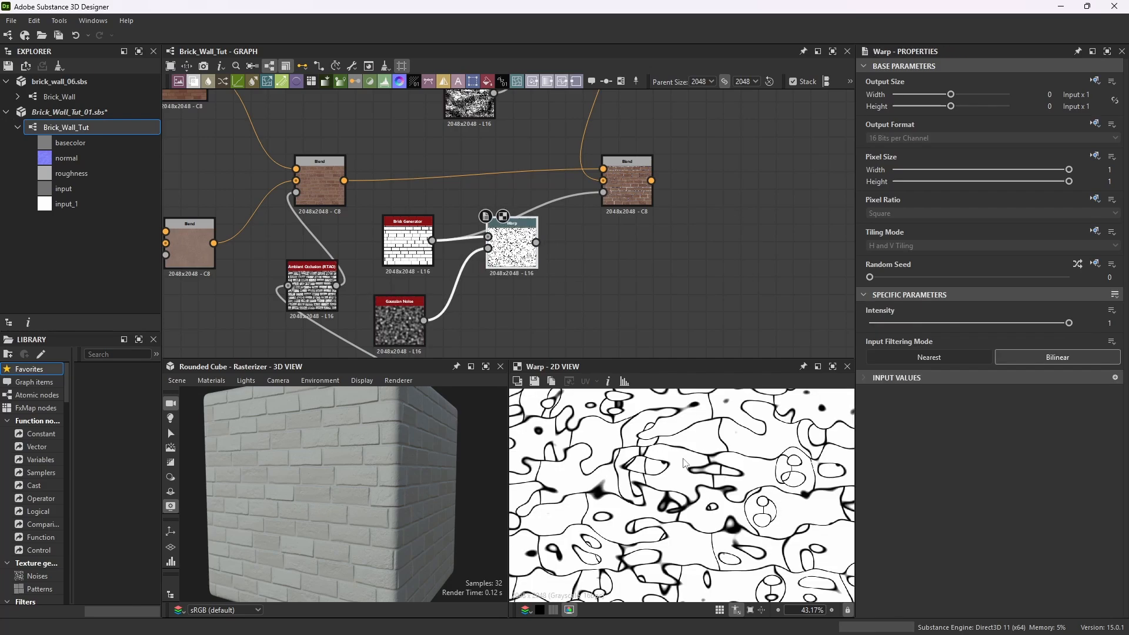
scroll(692, 469, up, 8)
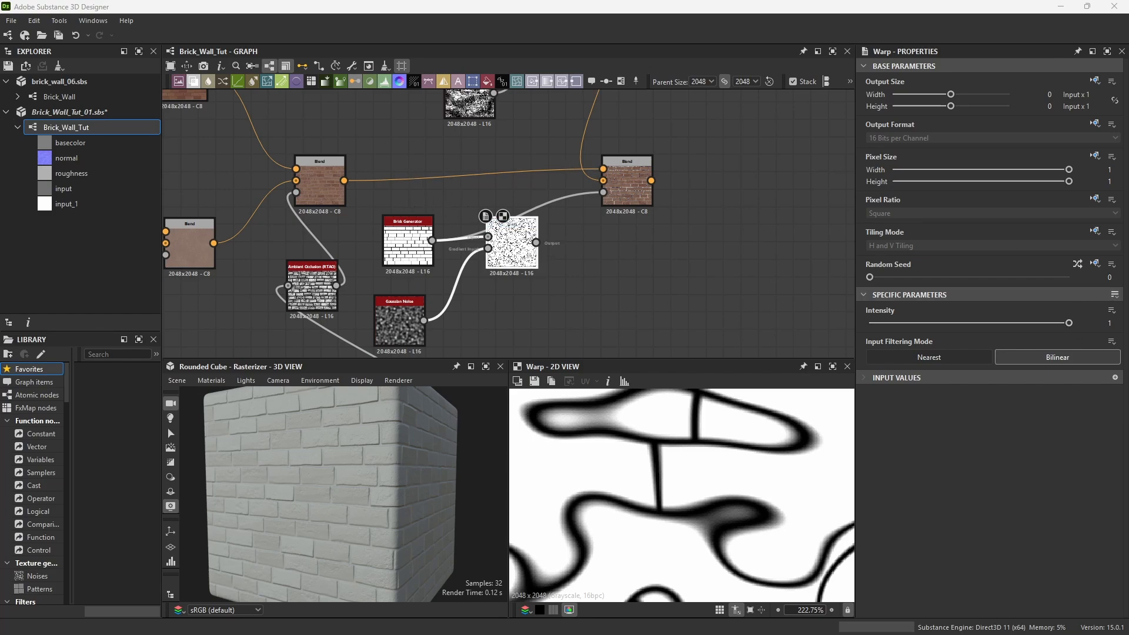
scroll(506, 228, up, 3)
scroll(522, 233, up, 3)
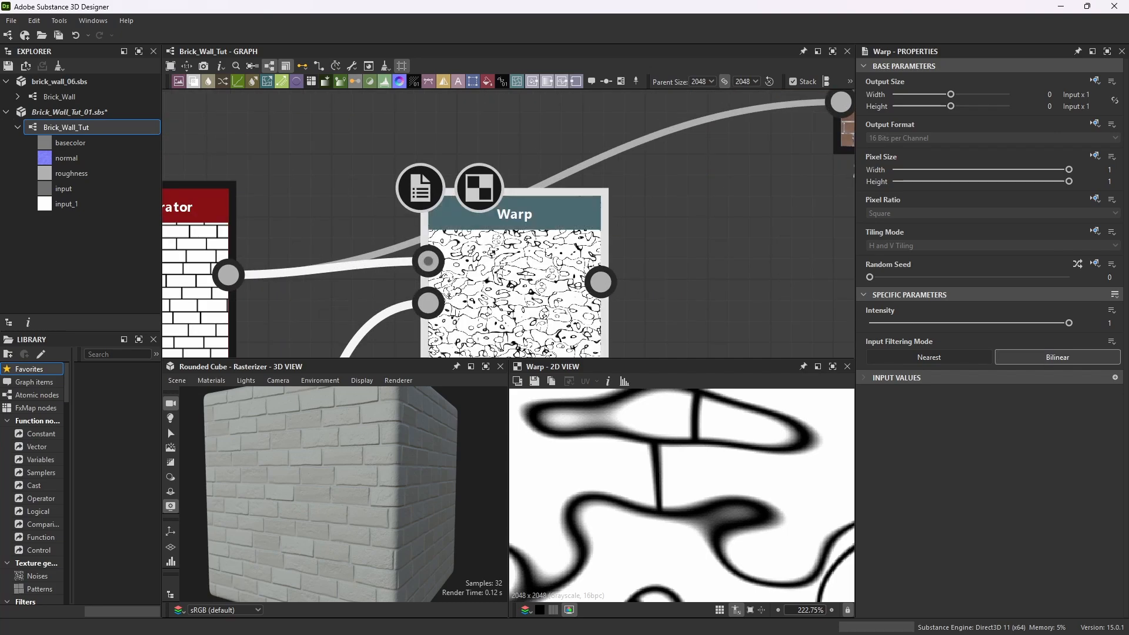
drag(1070, 323, 877, 336)
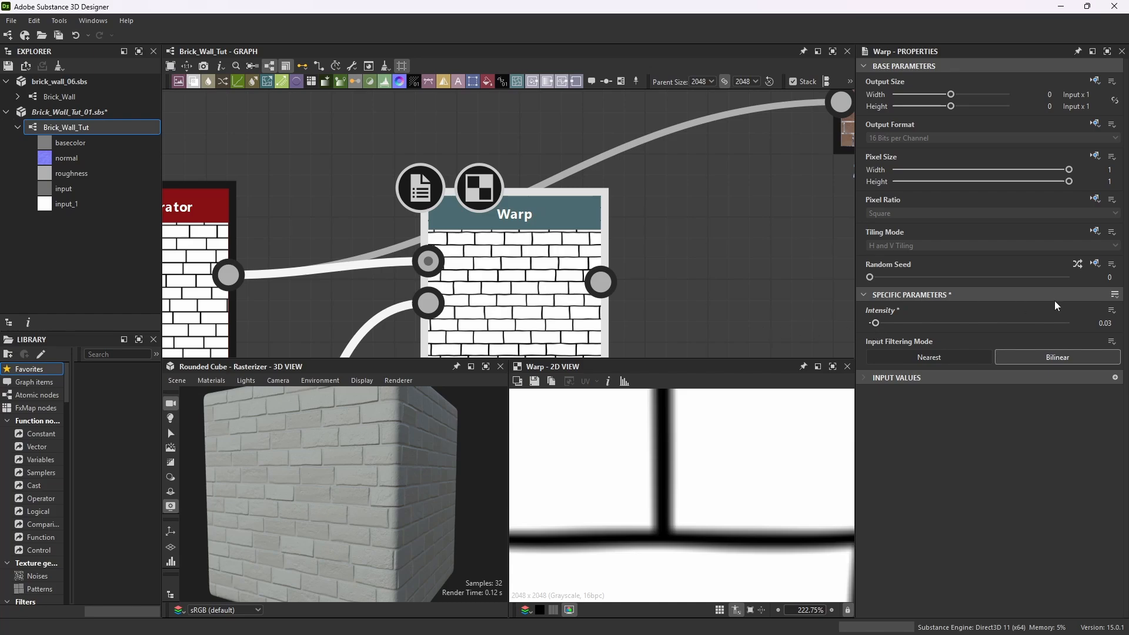
Add a second Warp node and connect the first Warp's output into its input.
scroll(565, 289, down, 4)
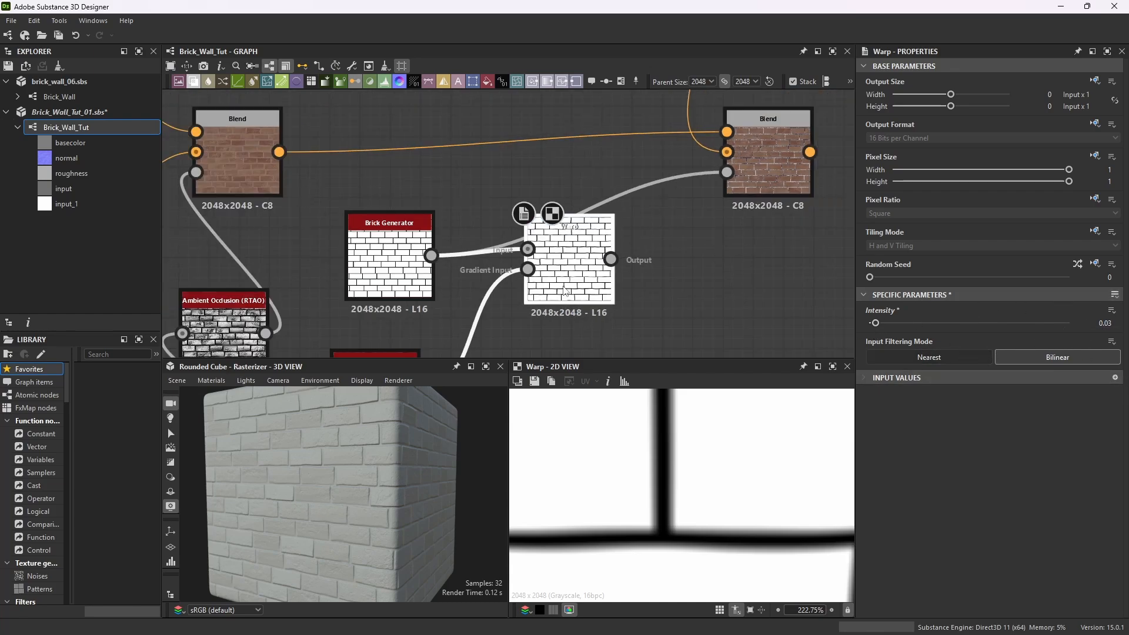
scroll(565, 289, up, 4)
scroll(677, 477, down, 6)
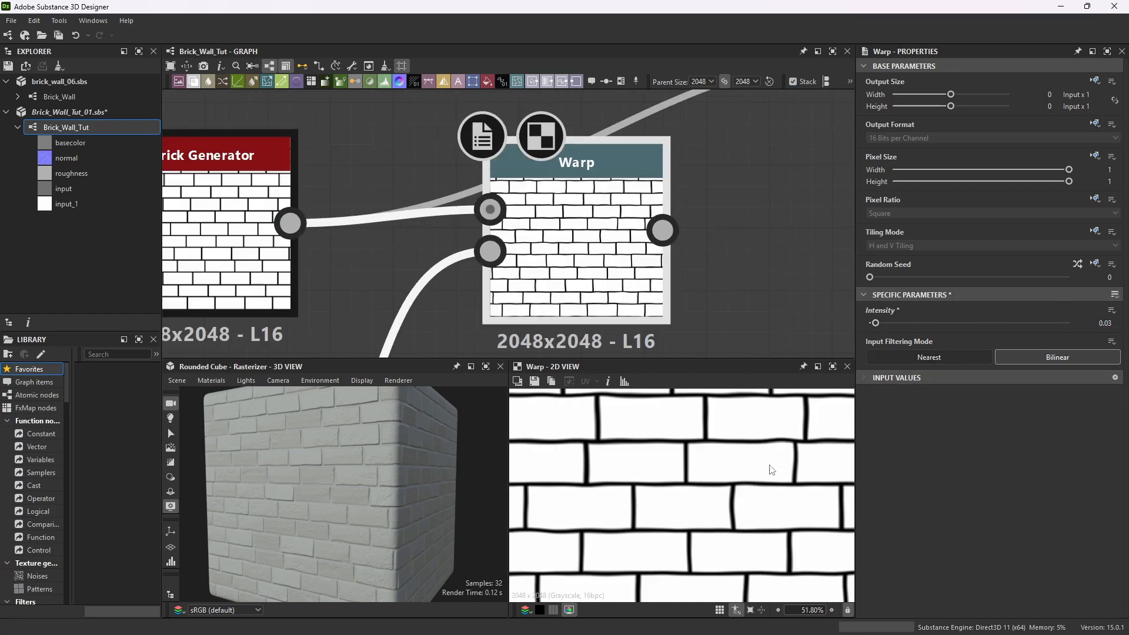
scroll(647, 206, down, 4)
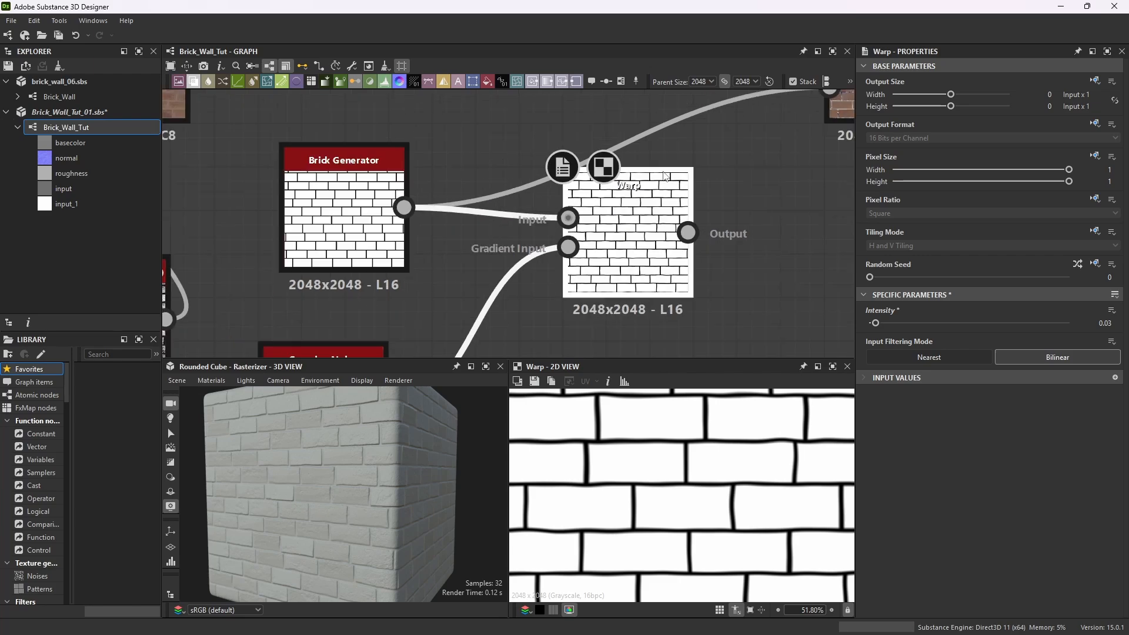
scroll(764, 223, up, 3)
key(space)
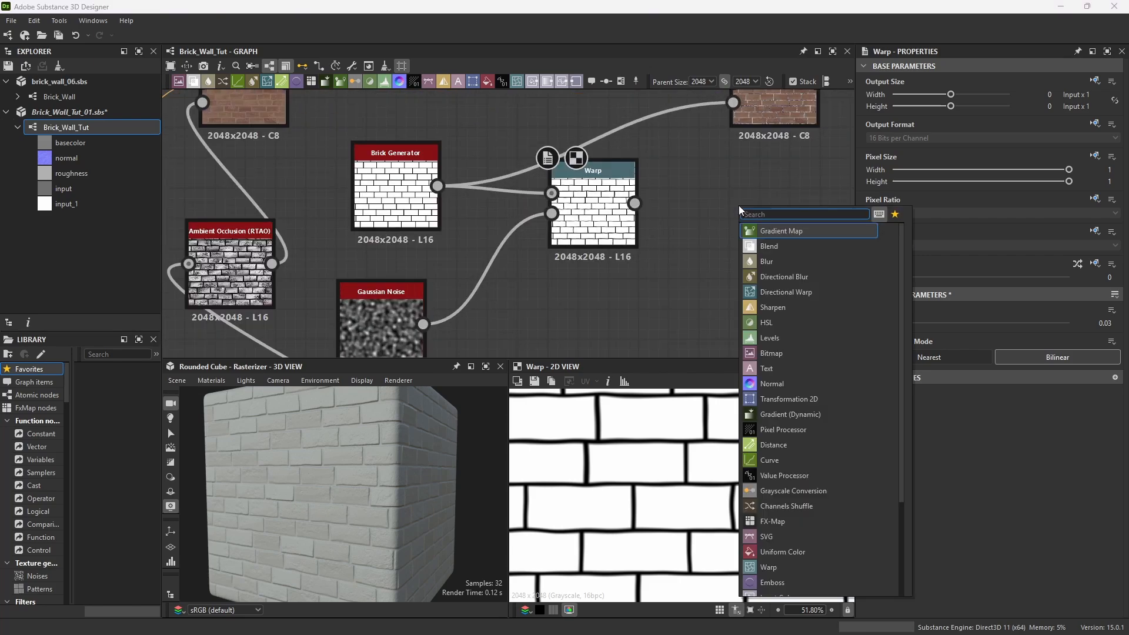
text(warp)
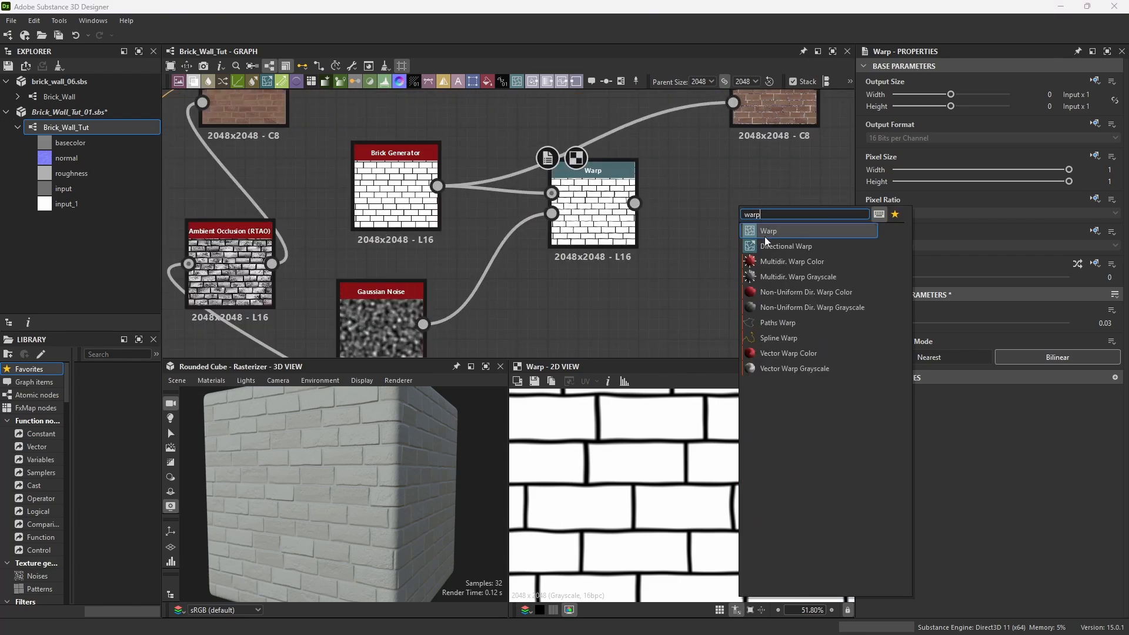
click(776, 232)
drag(634, 203, 752, 208)
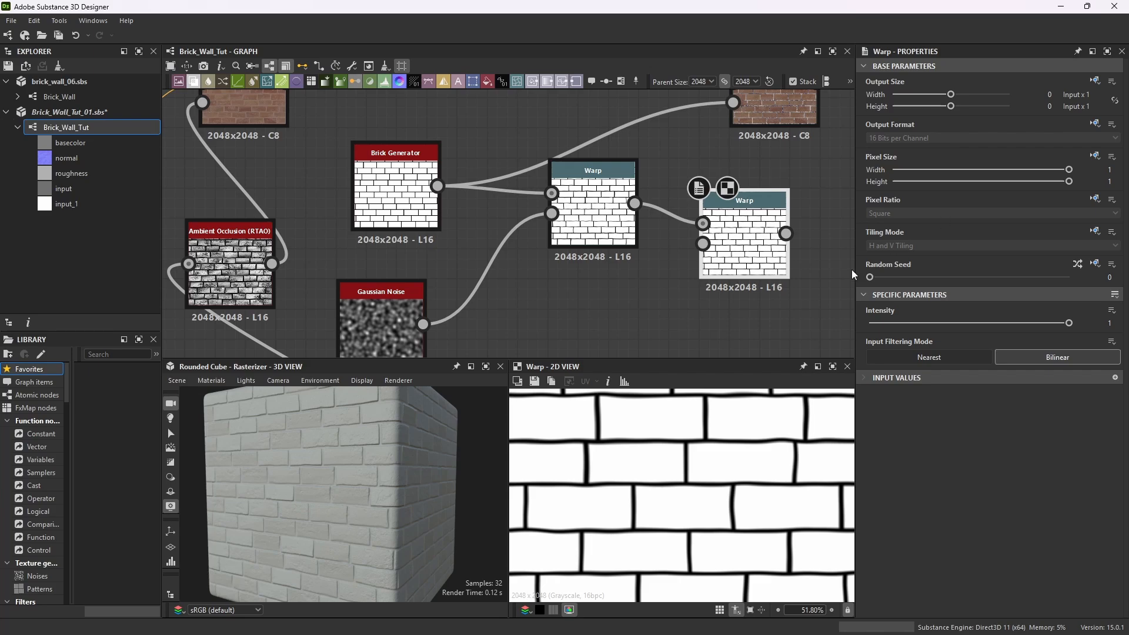
Add a BnW Spots 2 node and connect it into the second Warp's gradient input.
key(space)
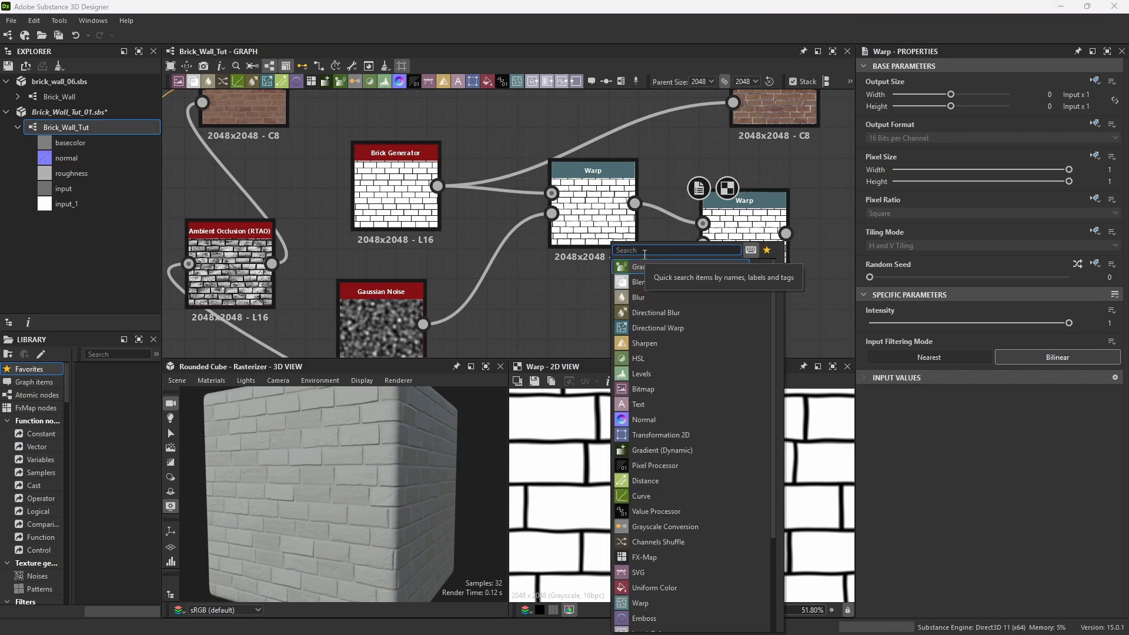
text(bn)
click(638, 282)
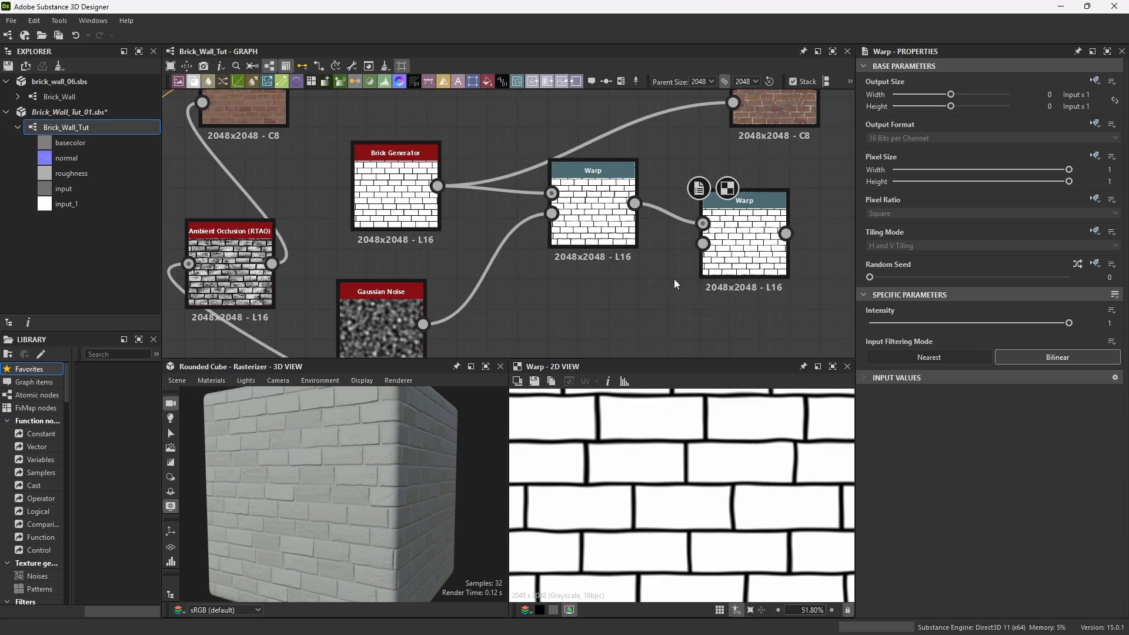
drag(634, 324, 703, 244)
scroll(759, 244, up, 3)
click(759, 243)
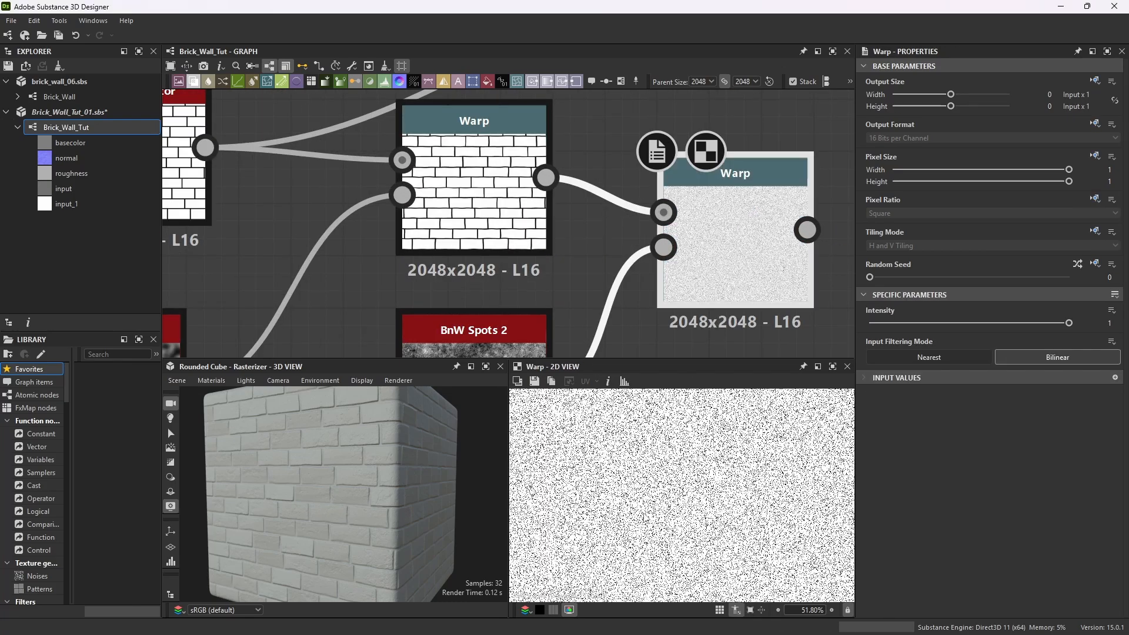
Set the second Warp's Intensity to 0.001.
scroll(762, 512, up, 4)
scroll(606, 121, down, 1)
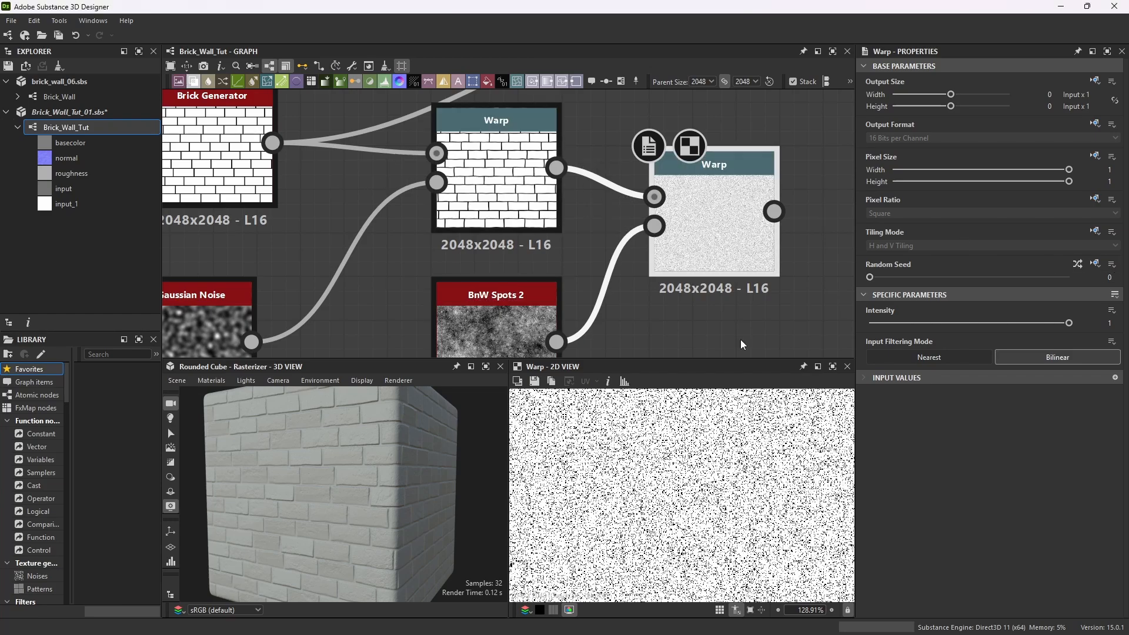
scroll(702, 476, up, 3)
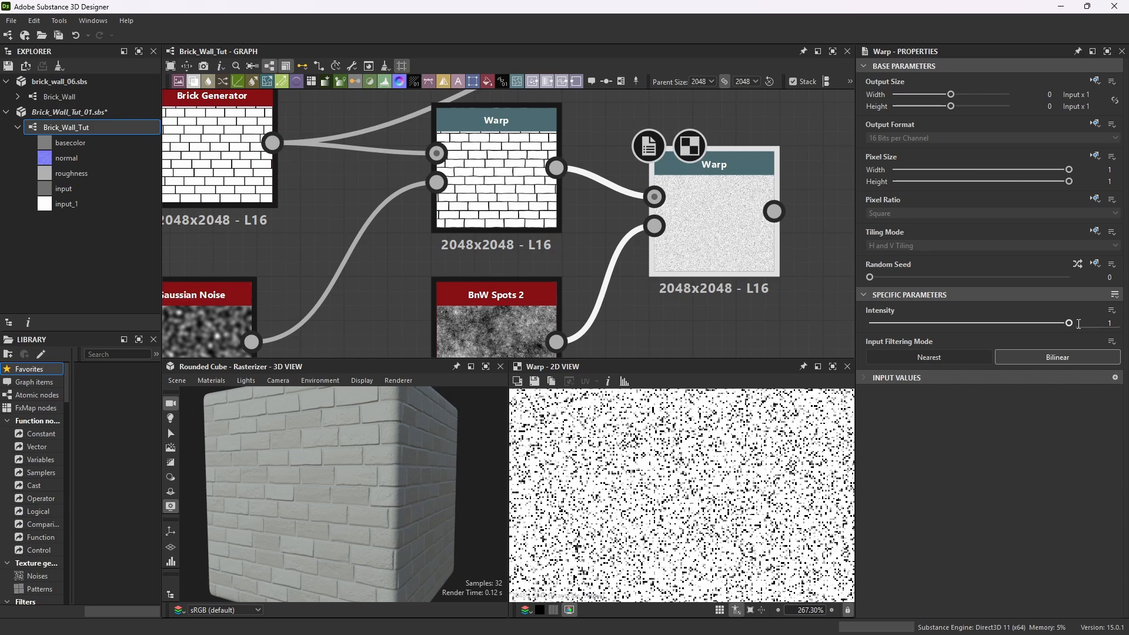
double_click(1111, 322)
key(Return)
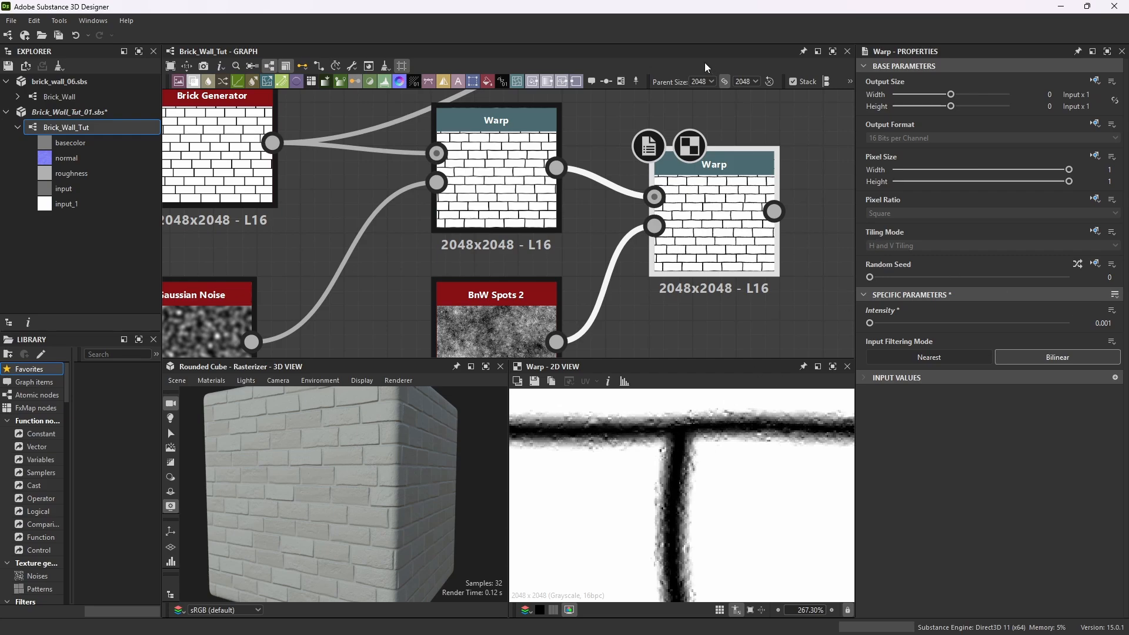
Shift the newest Blend right, connect the second Warp's output into its mask input, and preview that Blend.
scroll(678, 245, down, 5)
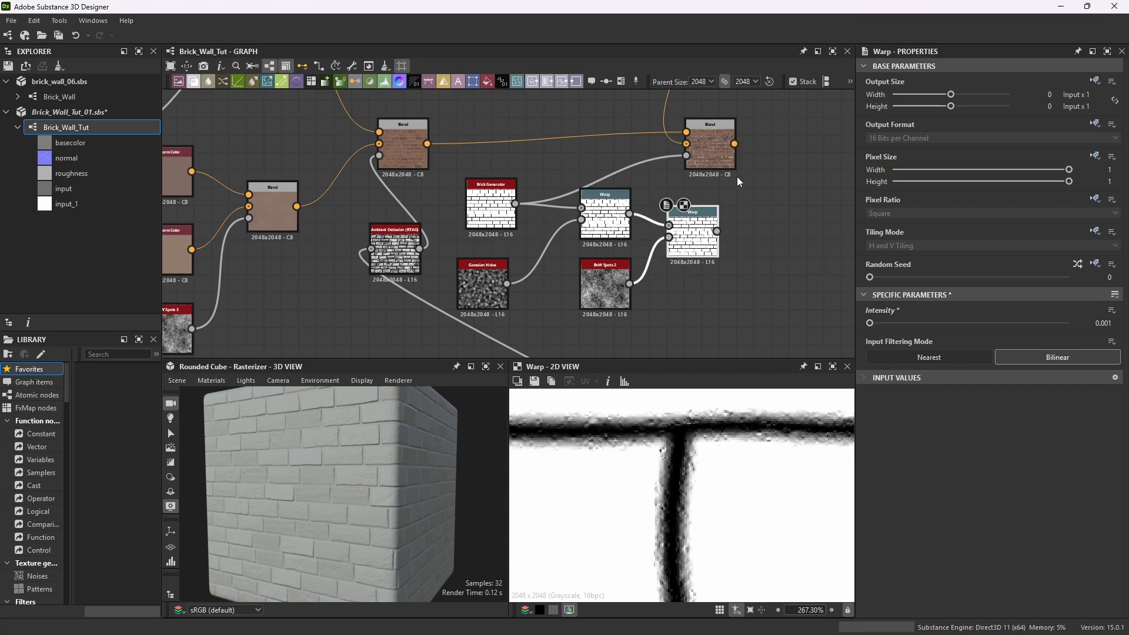
drag(722, 132, 792, 132)
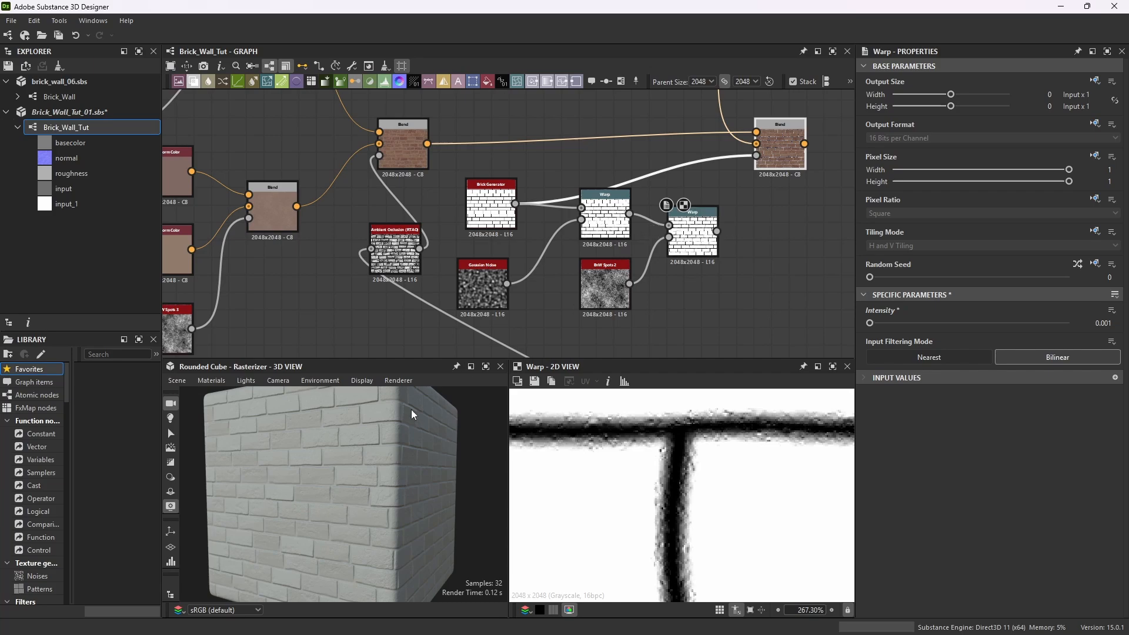
drag(717, 232, 756, 156)
click(790, 130)
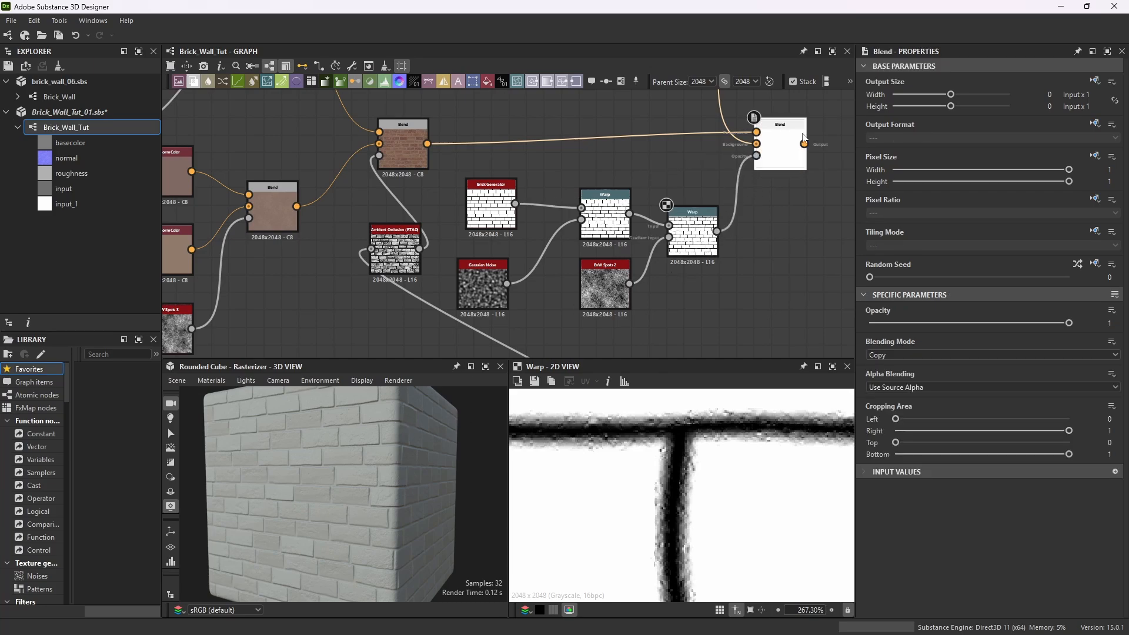
double_click(790, 130)
Inspect the warped brick blend in the 2D preview and the overall graph layout.
scroll(678, 442, down, 6)
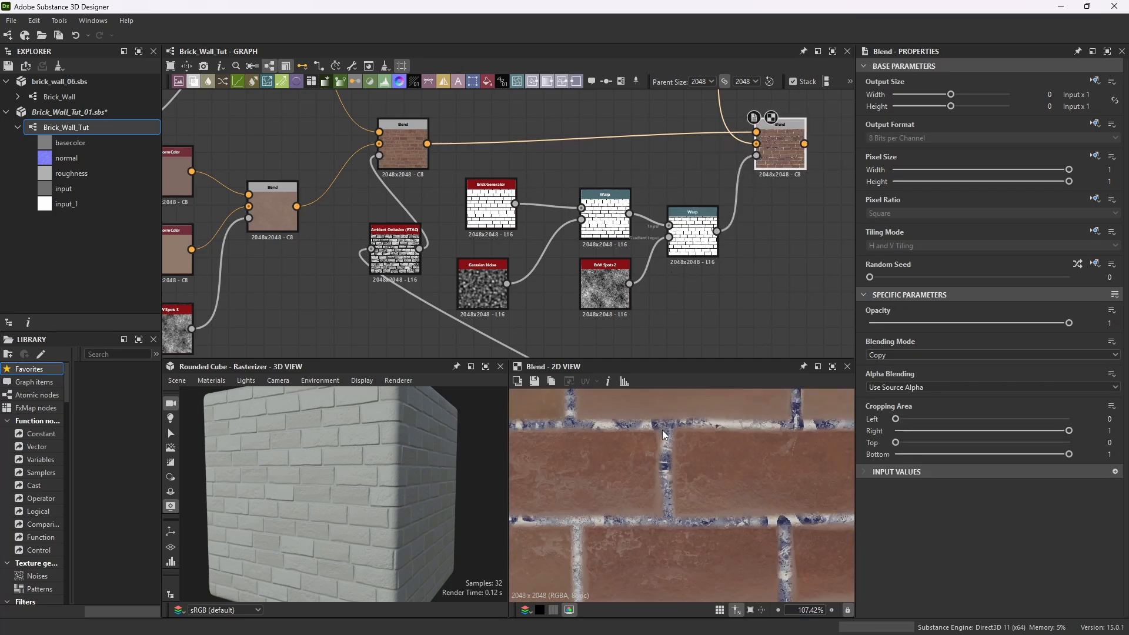
scroll(727, 490, up, 3)
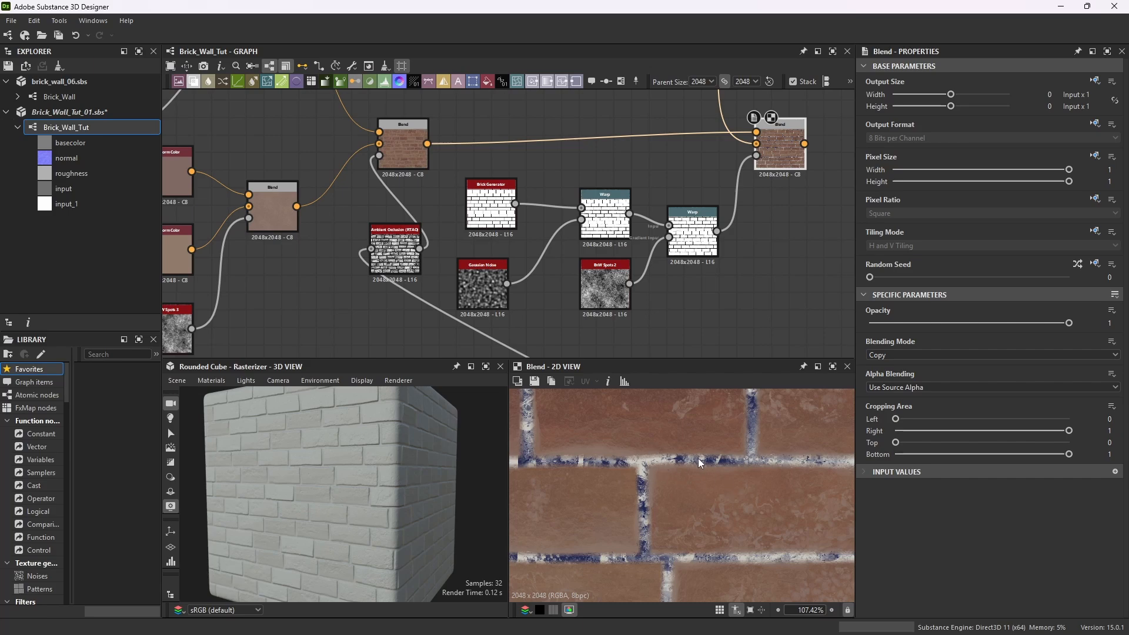
scroll(699, 463, down, 8)
scroll(683, 468, up, 2)
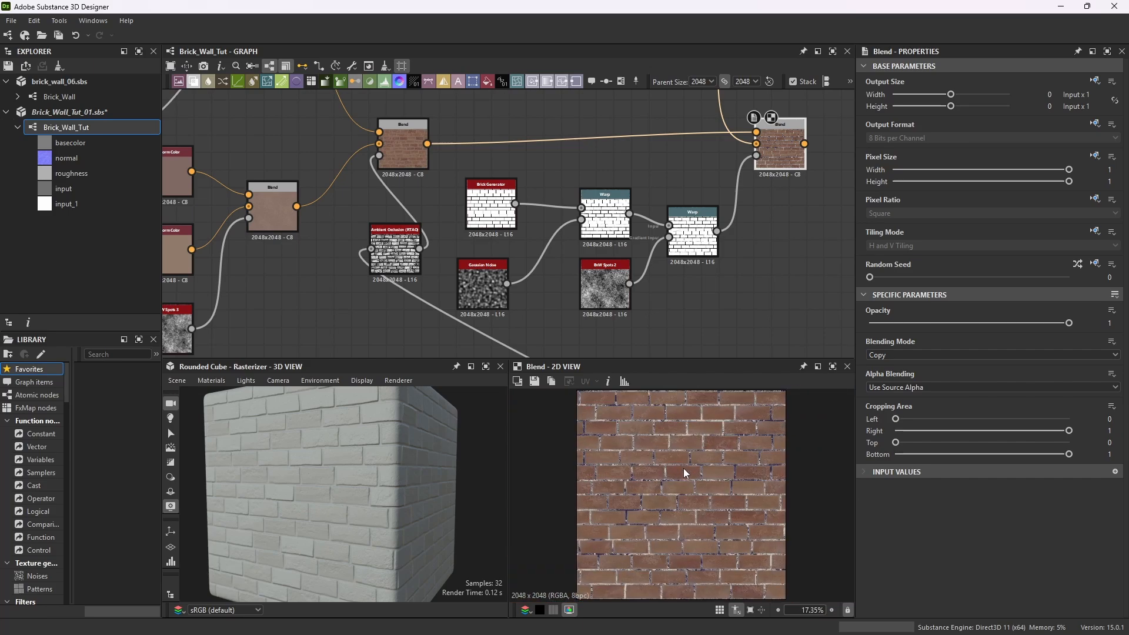
drag(690, 358, 689, 336)
scroll(621, 115, down, 4)
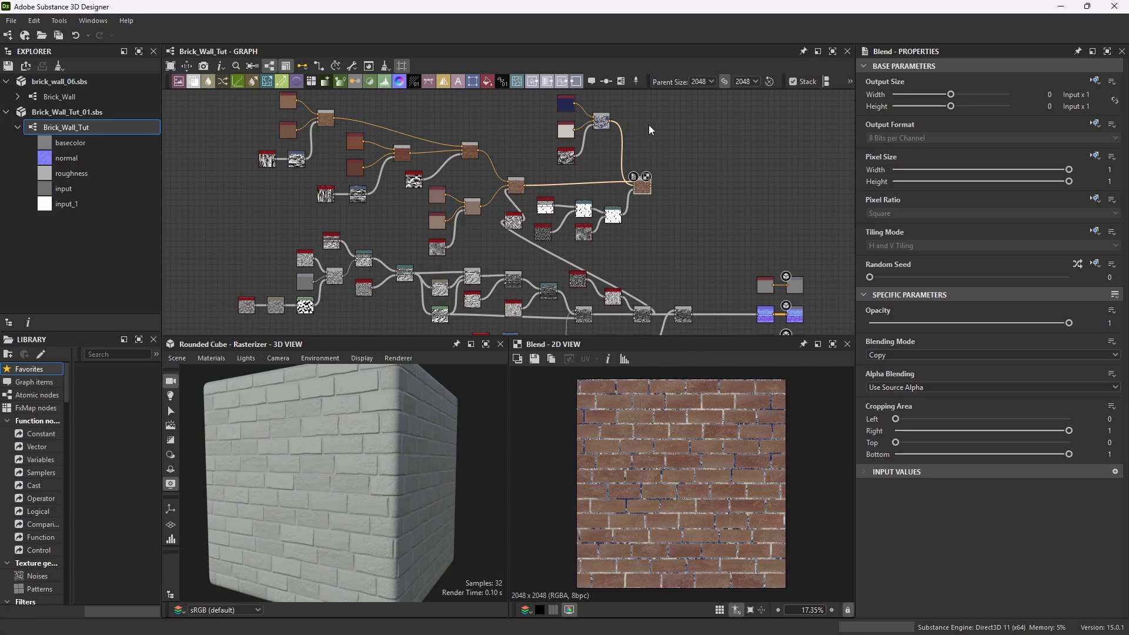
Rearrange the graph by moving the warped brick branch, its Blend and the brick color nodes to spread the layout.
drag(703, 188, 540, 251)
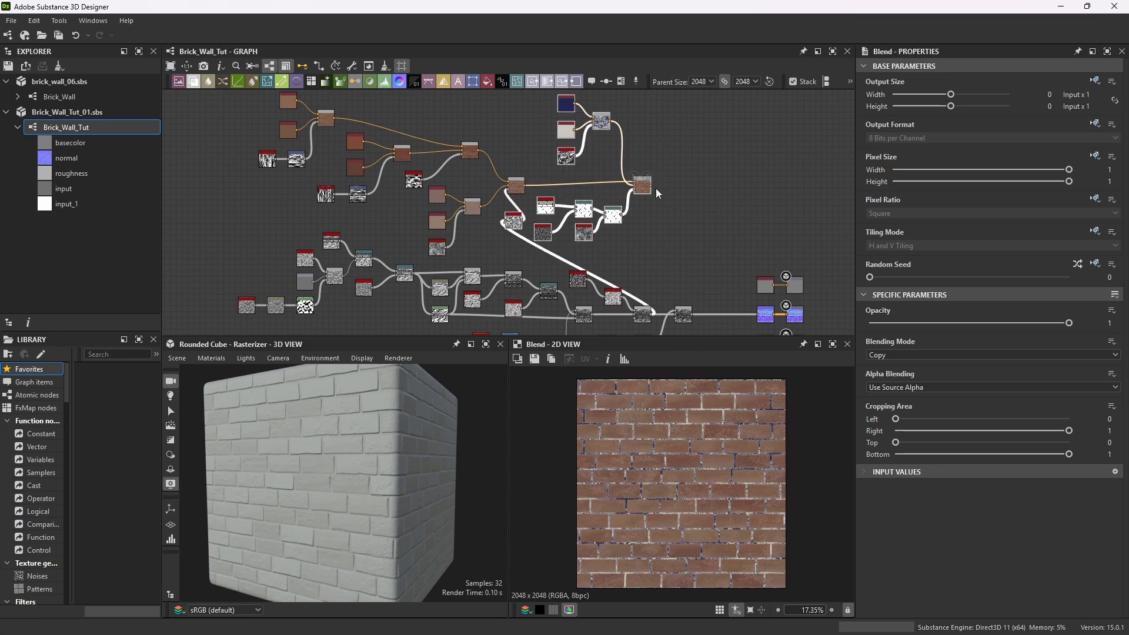
drag(650, 188, 744, 189)
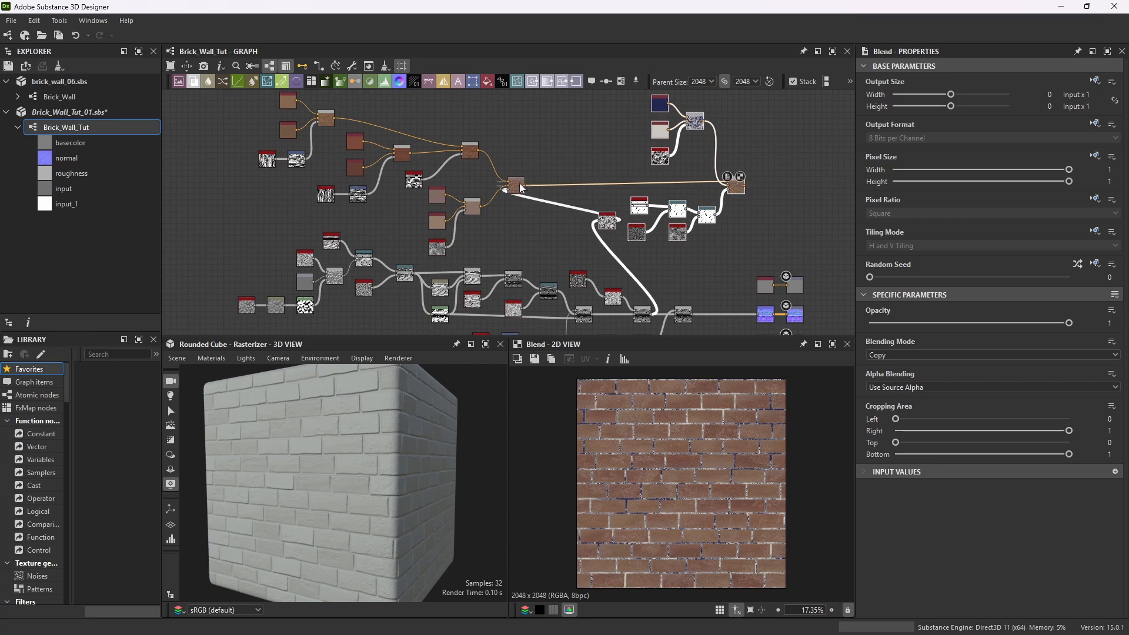
drag(520, 189, 633, 185)
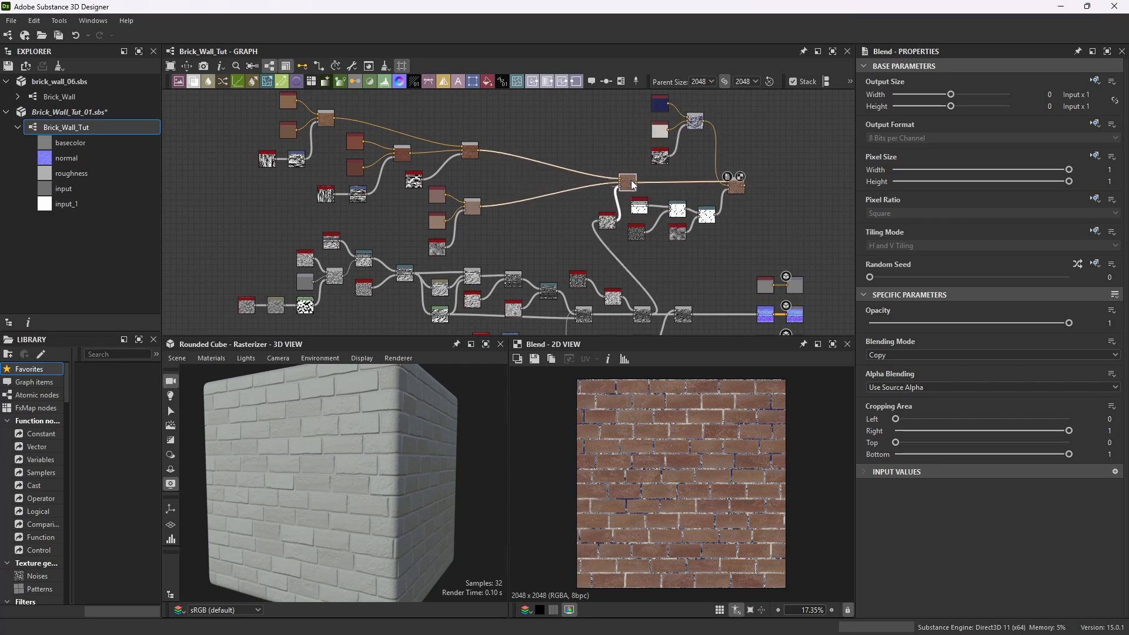
scroll(553, 225, down, 1)
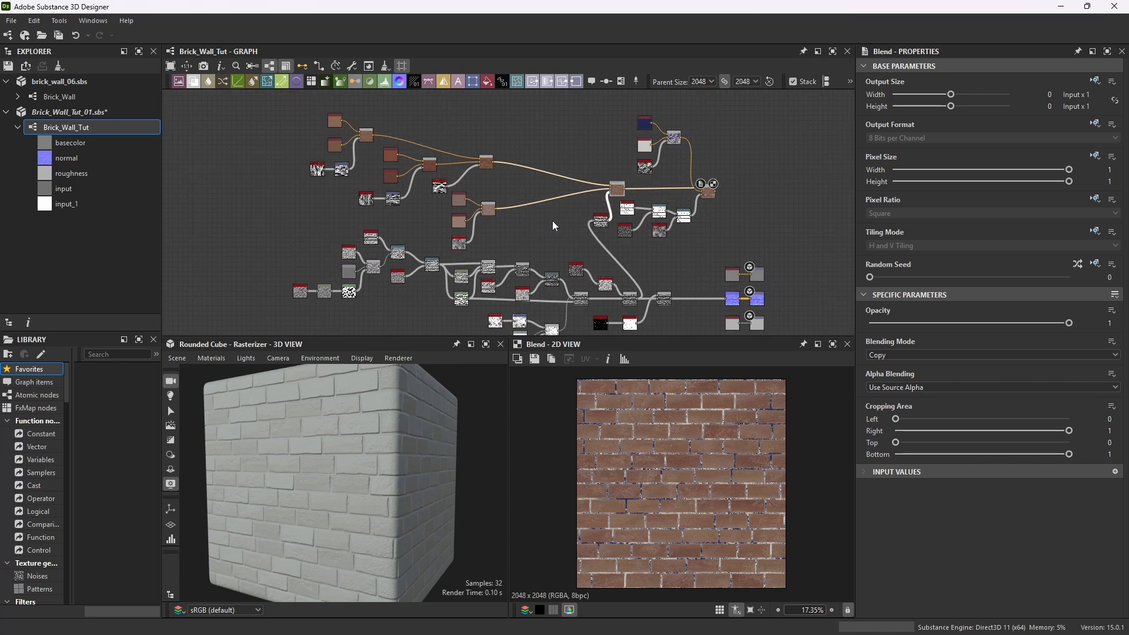
drag(510, 191, 460, 239)
drag(461, 194, 539, 193)
drag(508, 127, 307, 210)
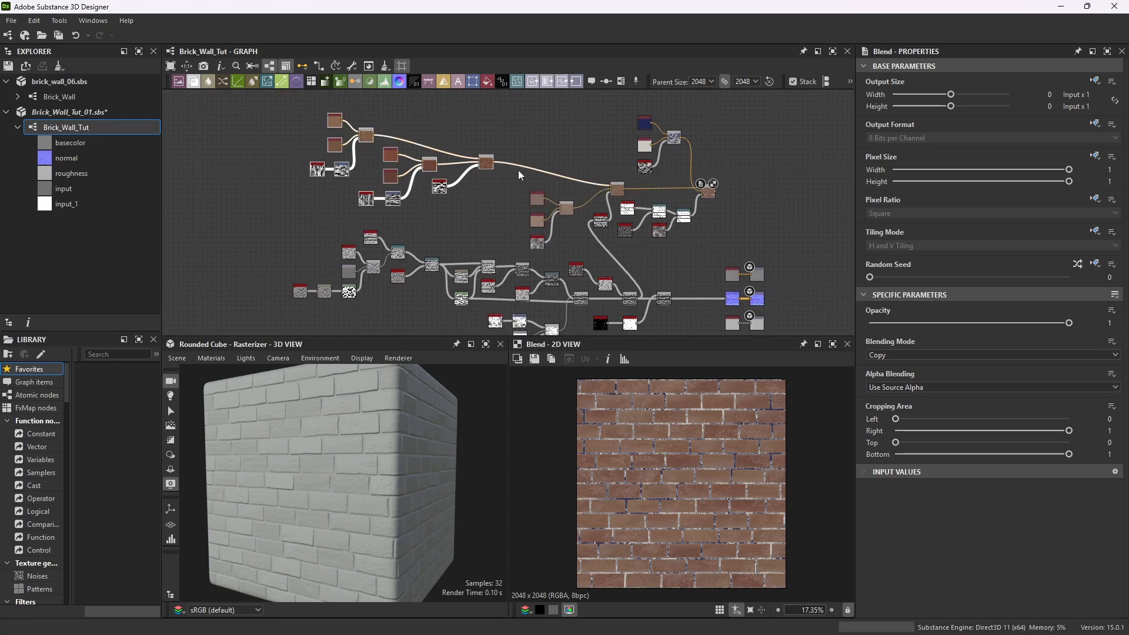
drag(488, 158, 535, 164)
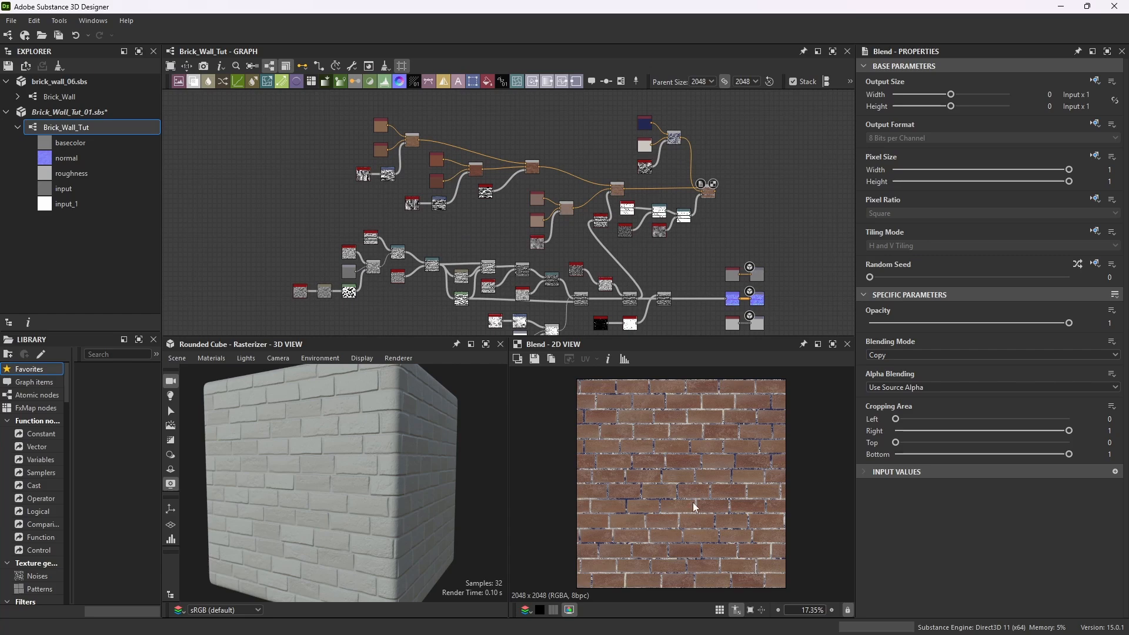
Add an Ambient Occlusion (RTAO) node to the graph near the warped brick branch.
scroll(694, 506, up, 5)
scroll(675, 235, down, 3)
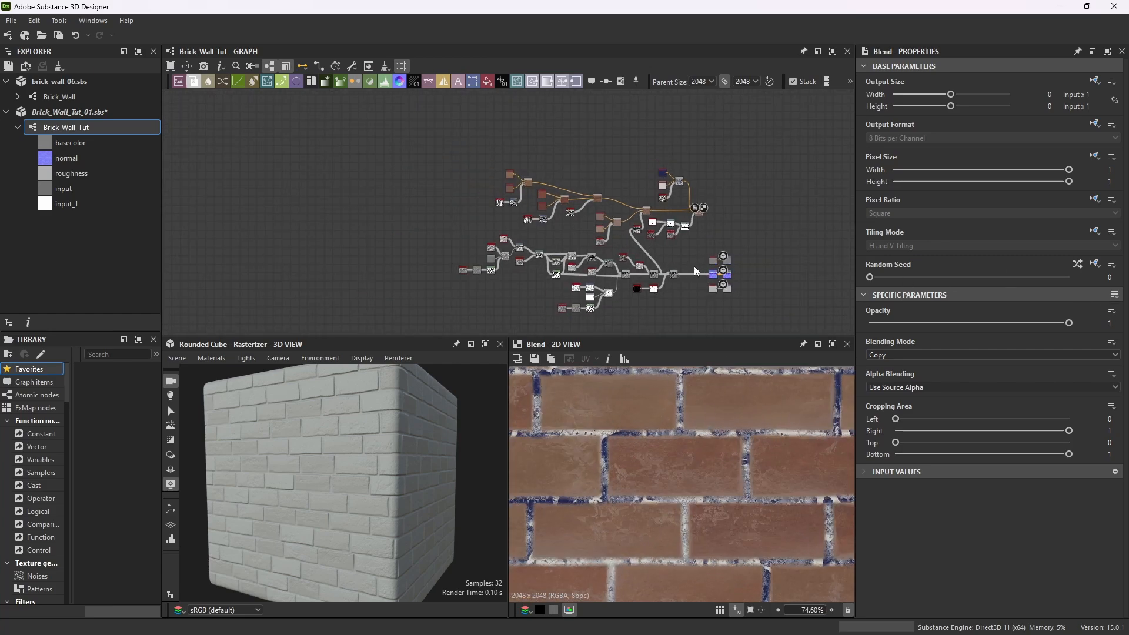
scroll(695, 269, up, 3)
scroll(671, 243, up, 1)
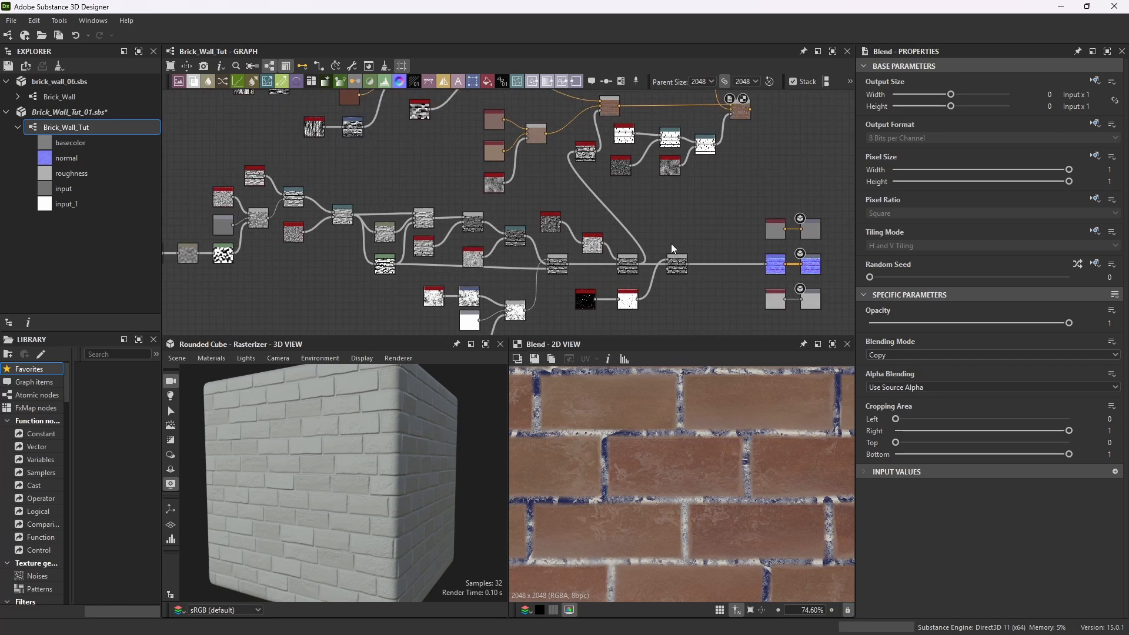
scroll(694, 257, down, 3)
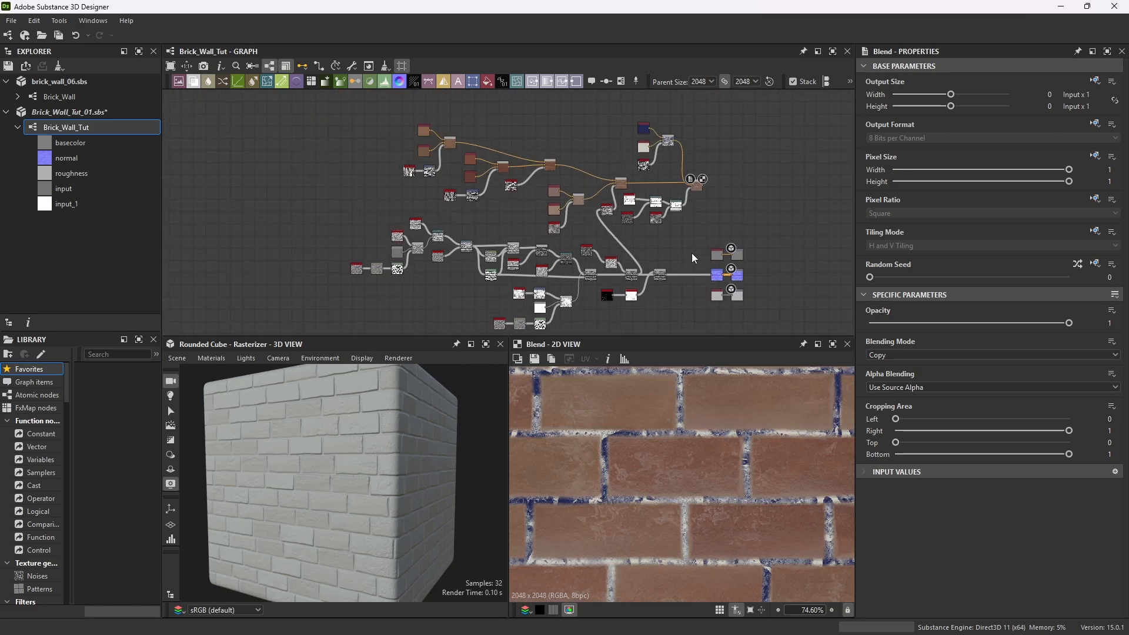
scroll(663, 239, up, 3)
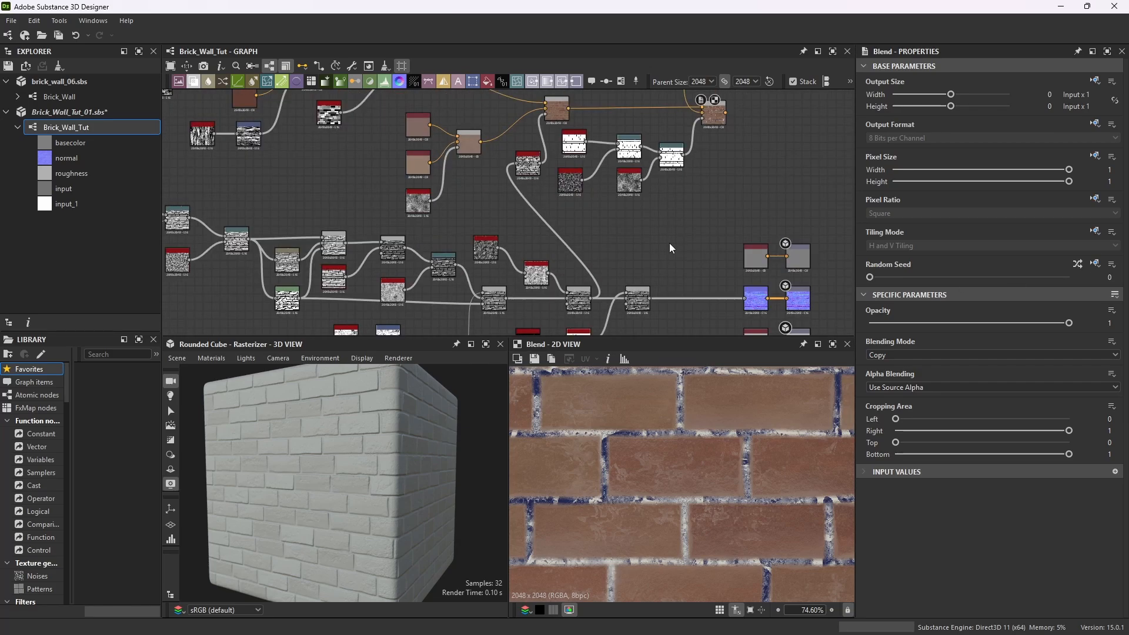
scroll(647, 256, up, 3)
key(space)
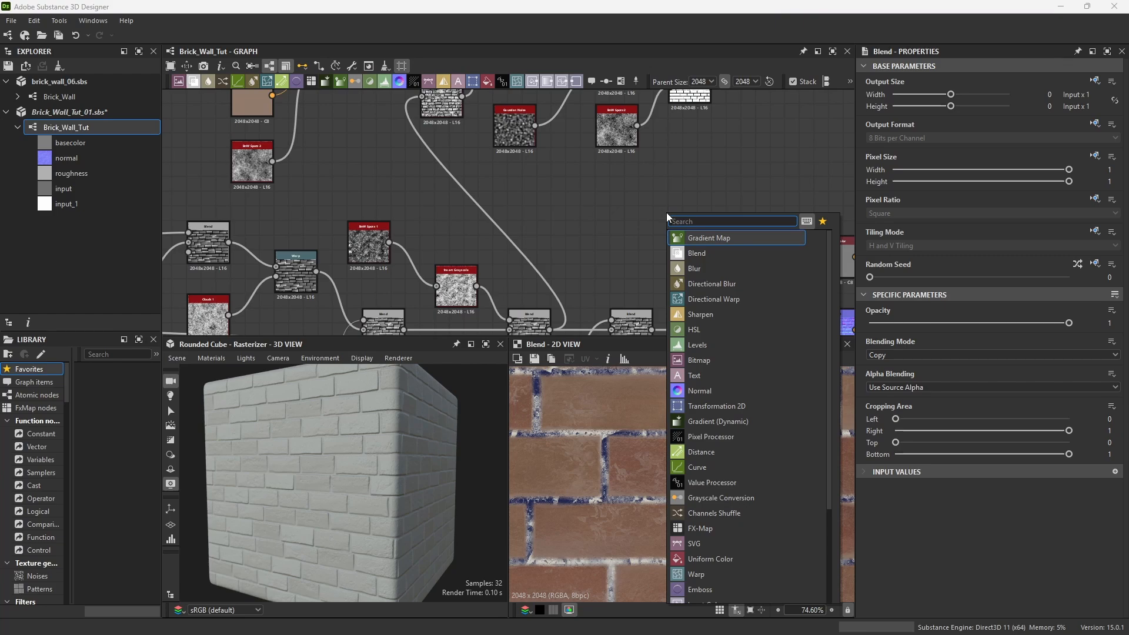
text(rt)
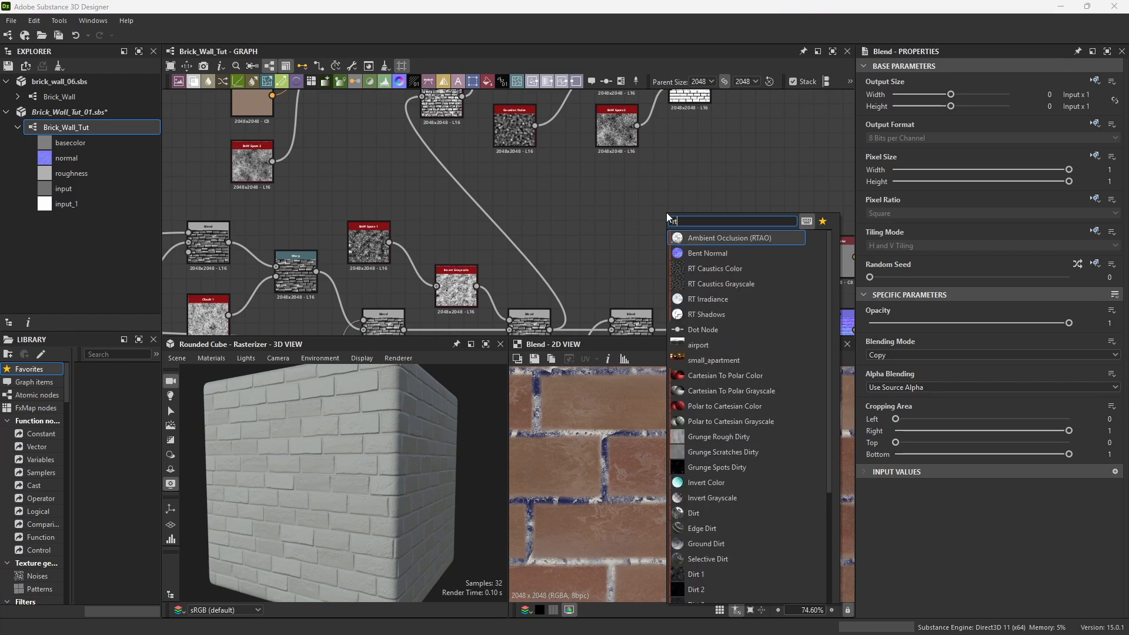
click(718, 238)
Connect the Blend output following the Invert Grayscale node into the Ambient Occlusion (RTAO) input.
scroll(688, 247, down, 3)
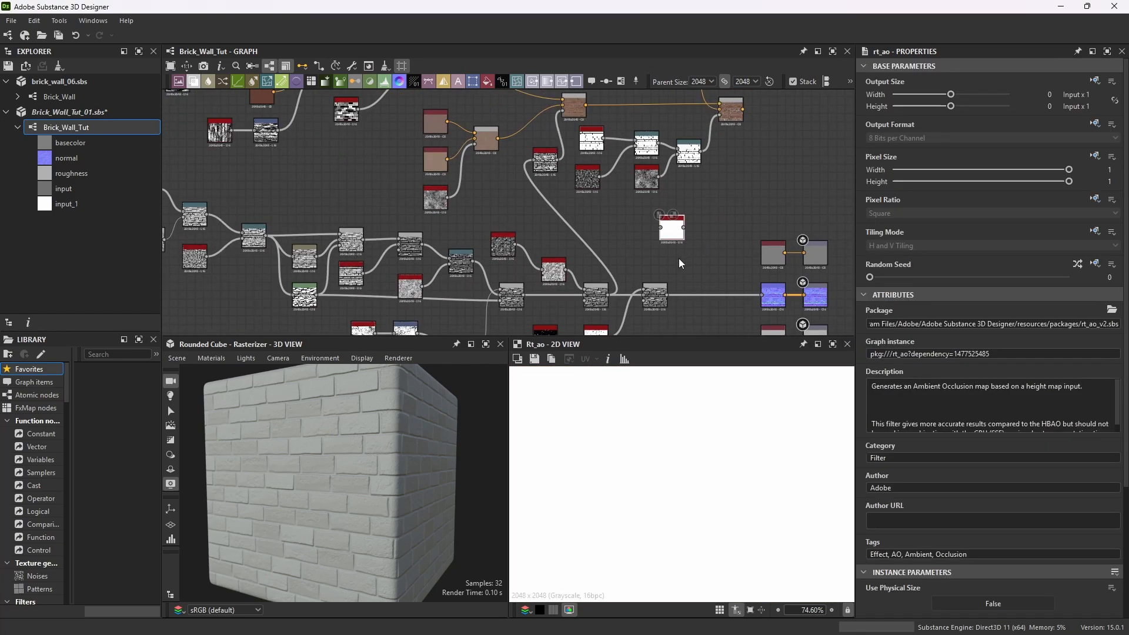
scroll(677, 260, down, 2)
scroll(659, 284, up, 2)
scroll(659, 287, up, 3)
scroll(641, 281, up, 2)
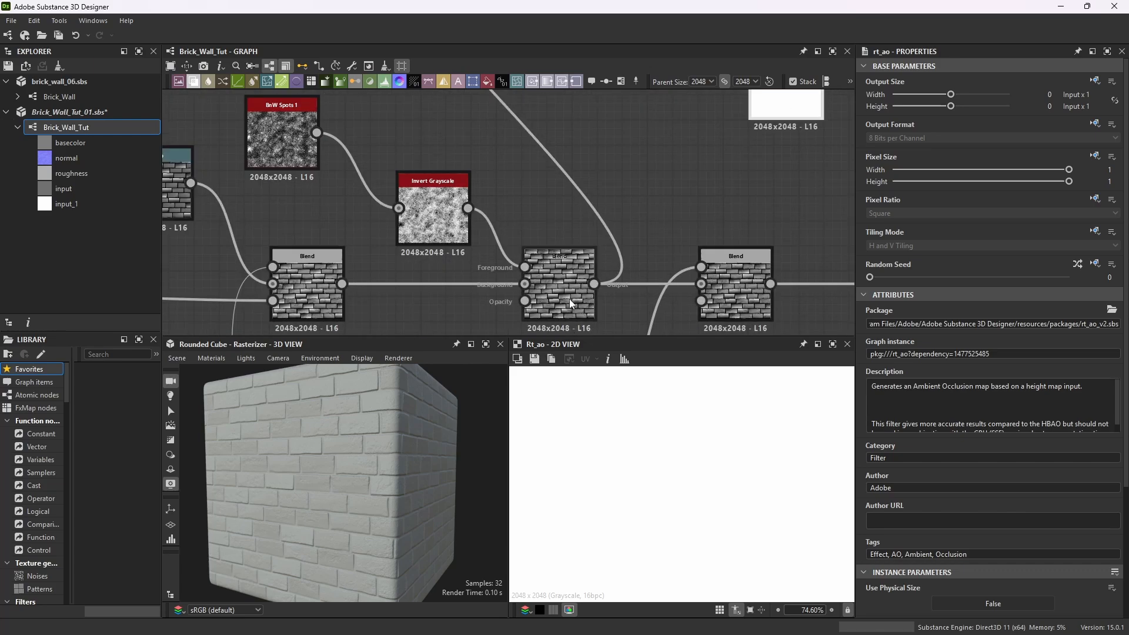
scroll(633, 281, down, 2)
scroll(634, 281, down, 2)
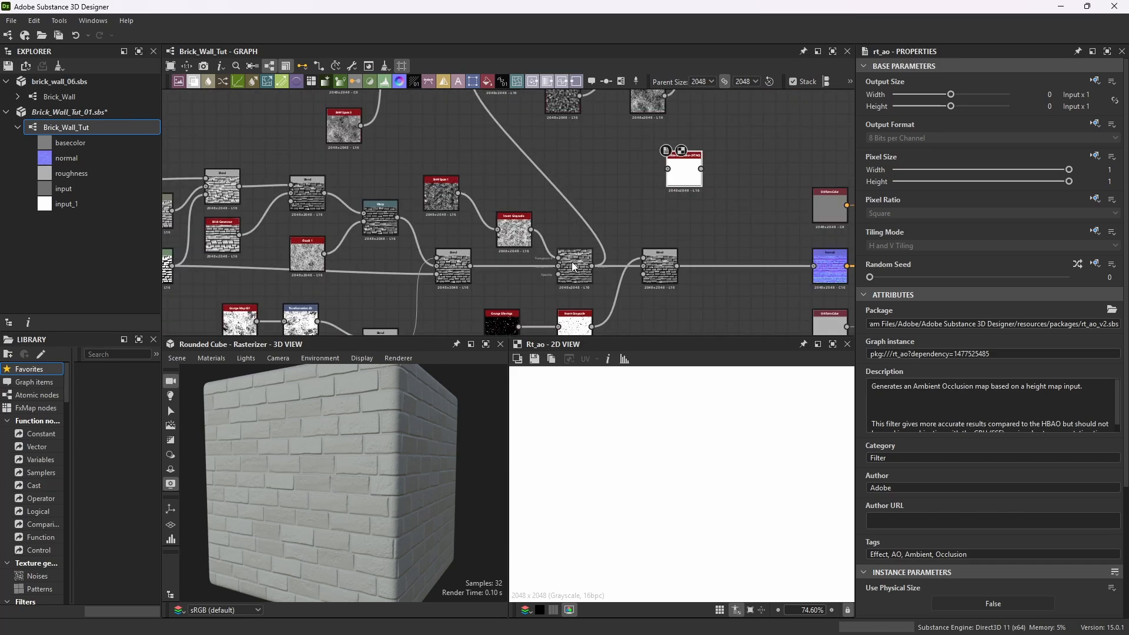
scroll(518, 215, down, 2)
scroll(578, 272, up, 5)
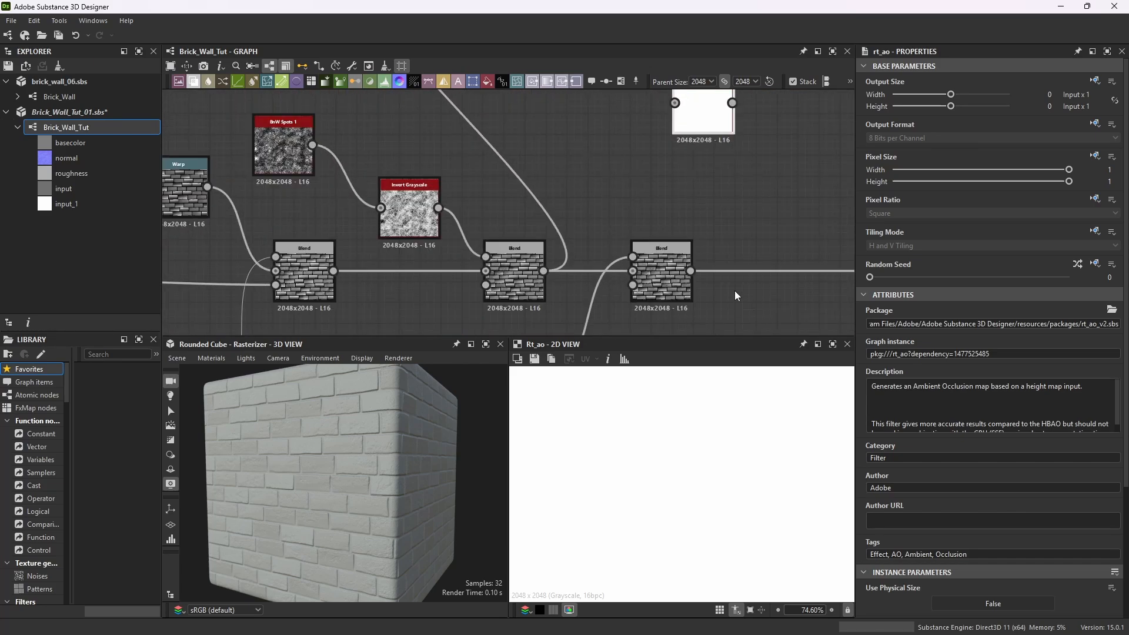
drag(544, 271, 675, 104)
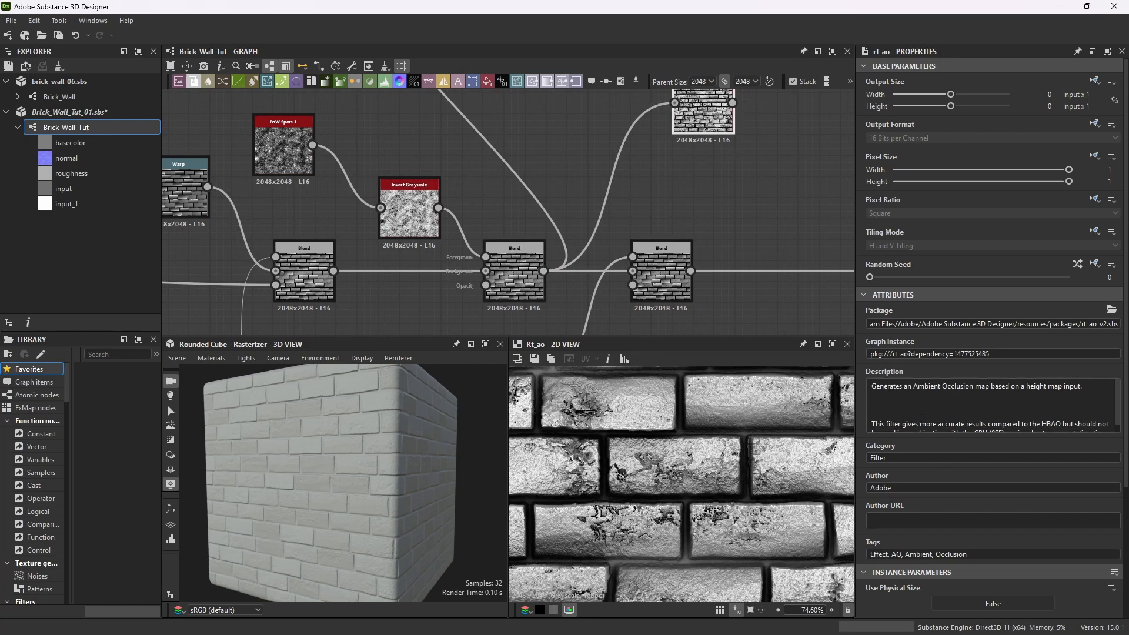
Add a Gradient Map node after the Ambient Occlusion node and feed the AO output into it.
scroll(649, 222, down, 5)
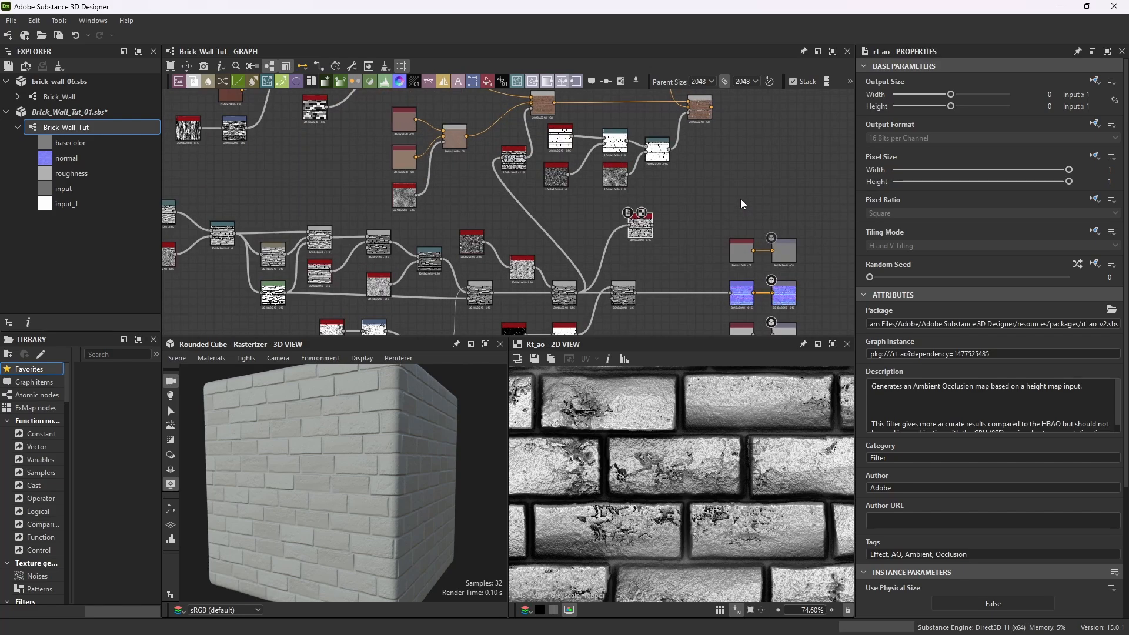
scroll(591, 224, up, 5)
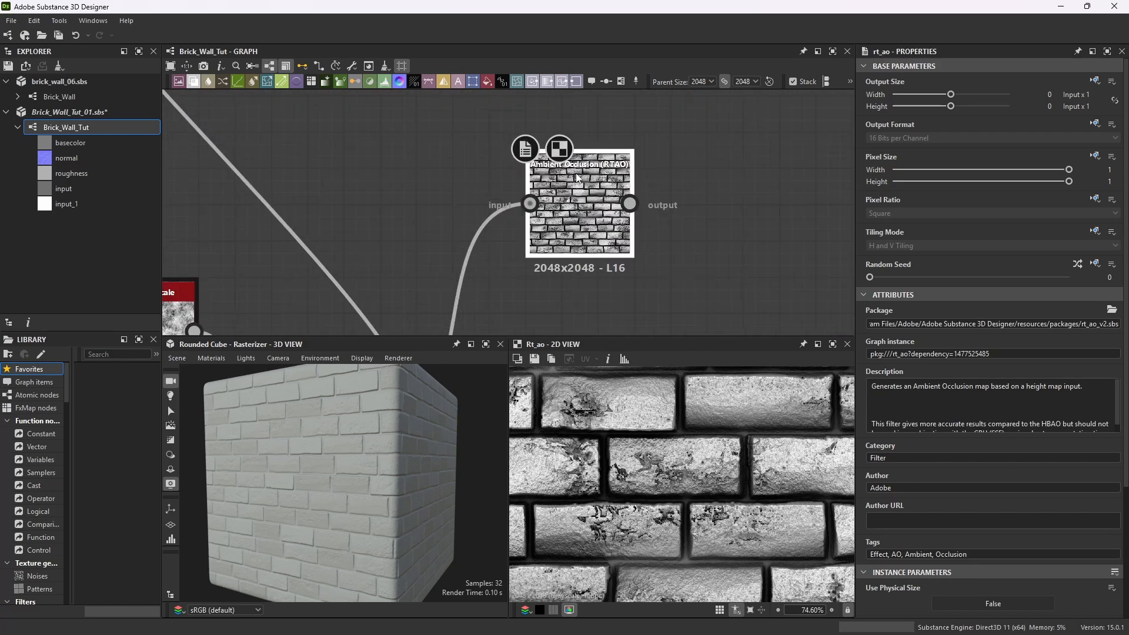
click(556, 206)
key(space)
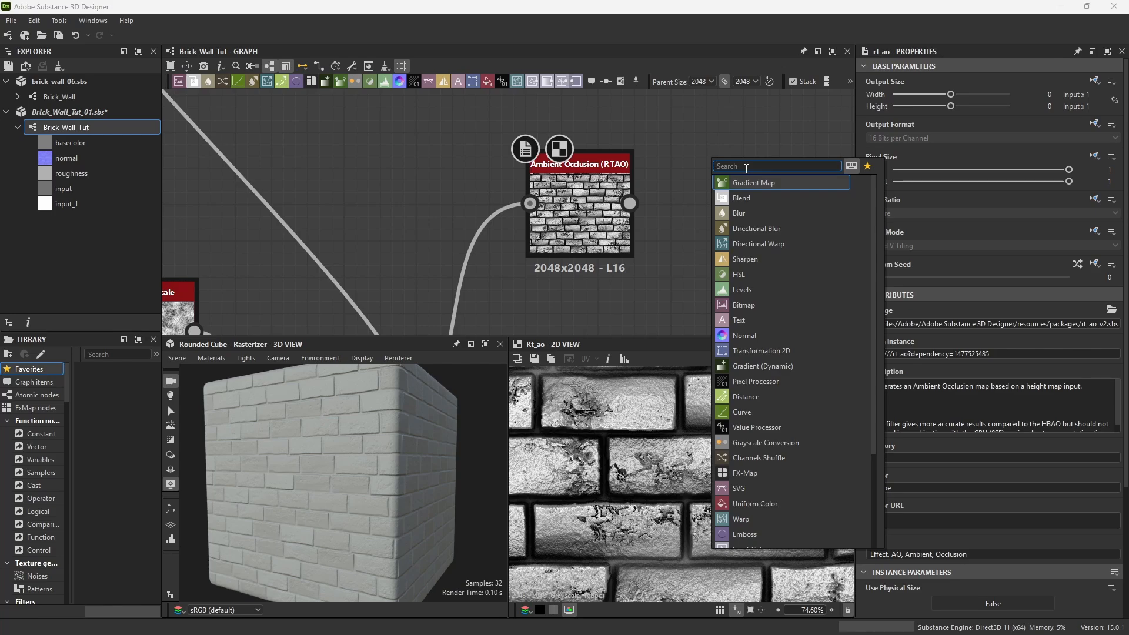
text(gradient)
key(Return)
scroll(657, 251, down, 2)
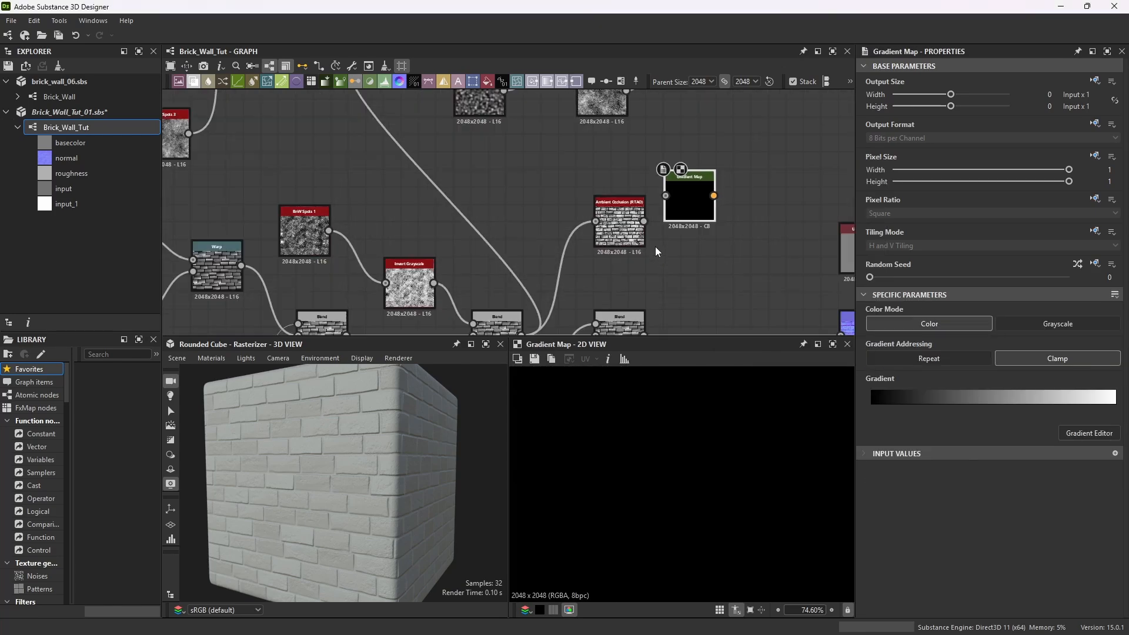
scroll(657, 252, up, 3)
drag(585, 222, 719, 141)
Add a Blend node taking the Gradient Map as foreground and the previous brick color Blend as background.
scroll(653, 233, down, 3)
scroll(659, 235, down, 2)
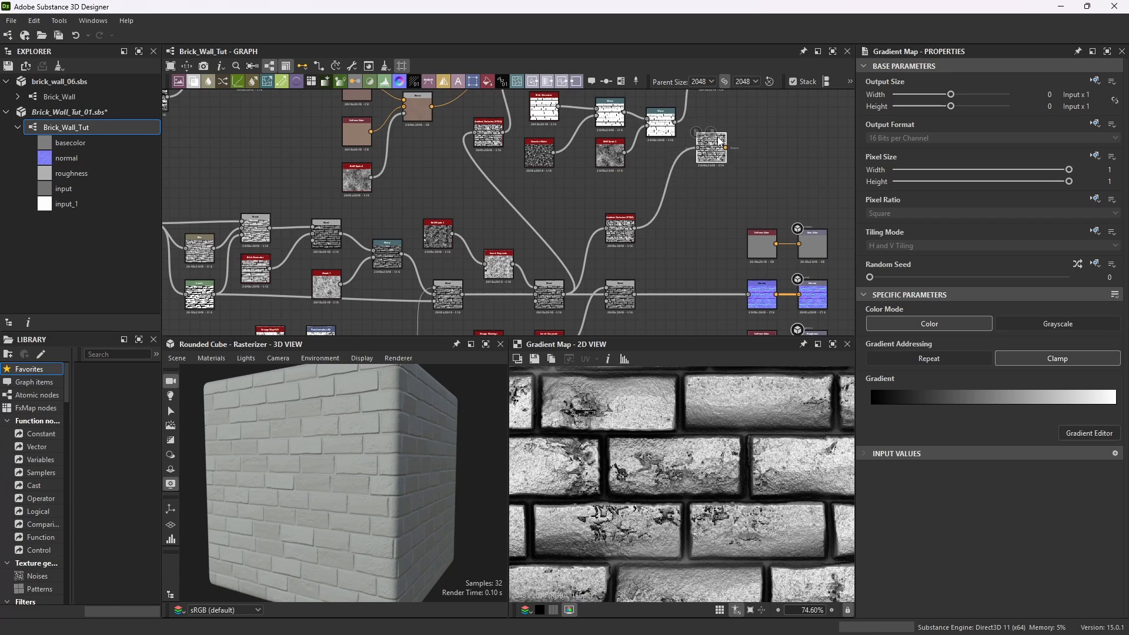
scroll(714, 153, up, 3)
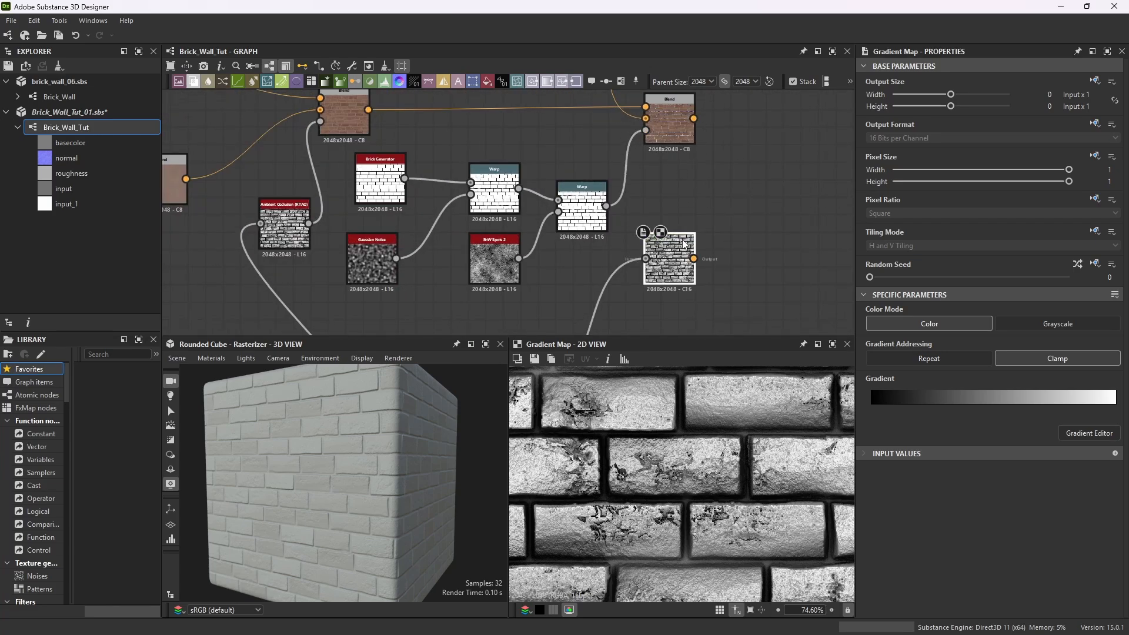
key(space)
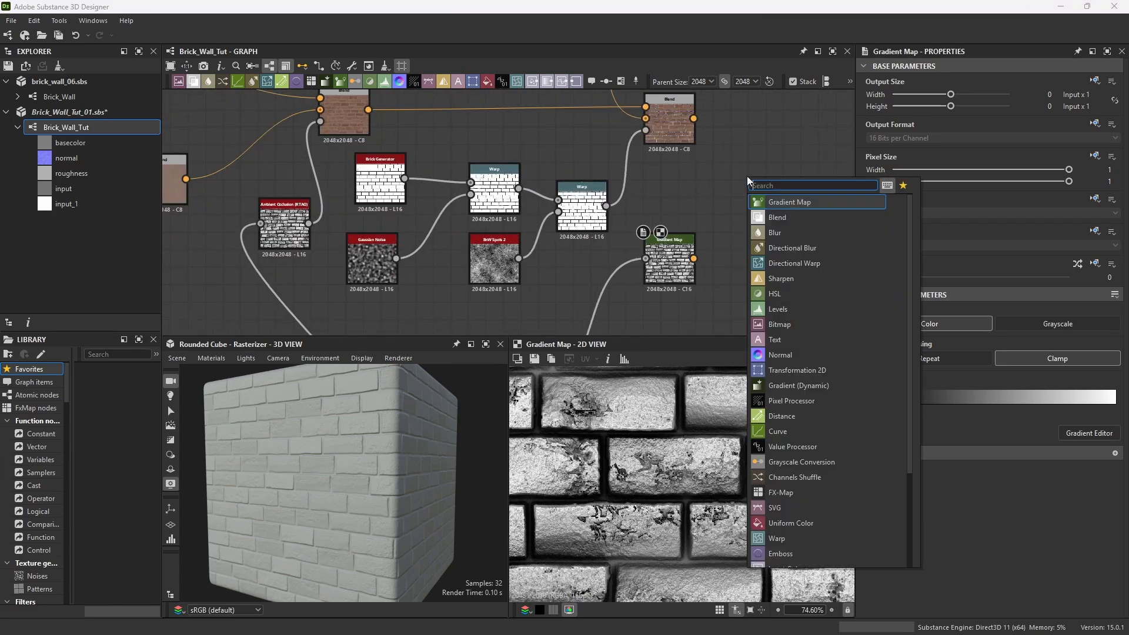
text(blend)
key(Return)
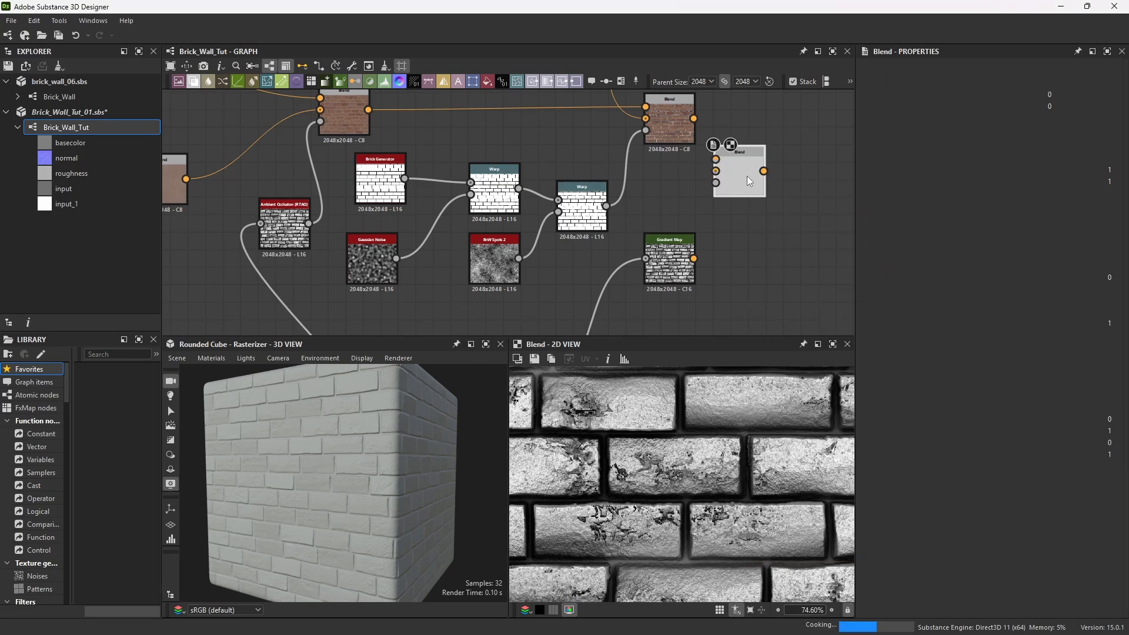
drag(748, 181, 784, 198)
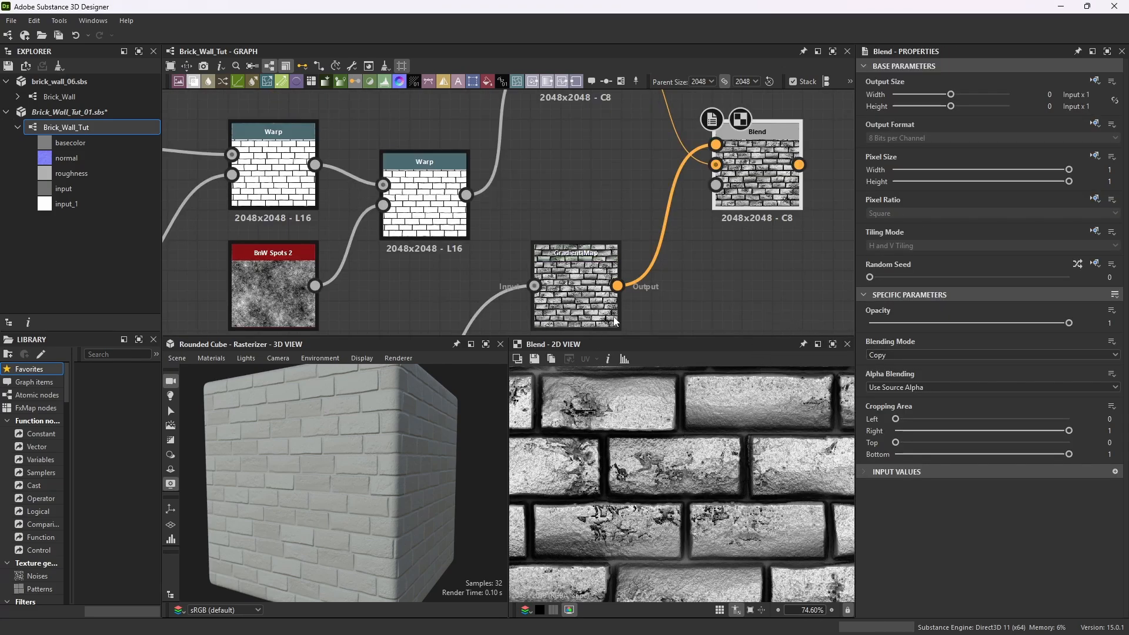
scroll(604, 136, down, 4)
middle_drag(650, 170, 671, 242)
scroll(700, 171, up, 2)
scroll(709, 181, down, 1)
scroll(670, 242, up, 3)
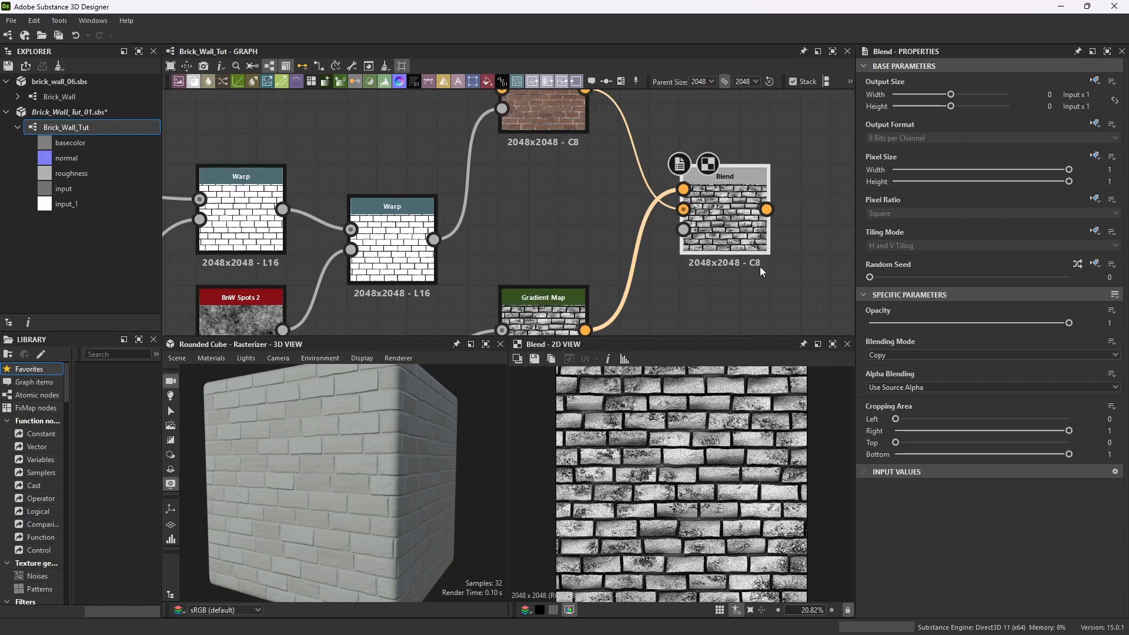
Set the new Blend's Blending Mode to Multiply and its Opacity to 0.13.
click(1117, 355)
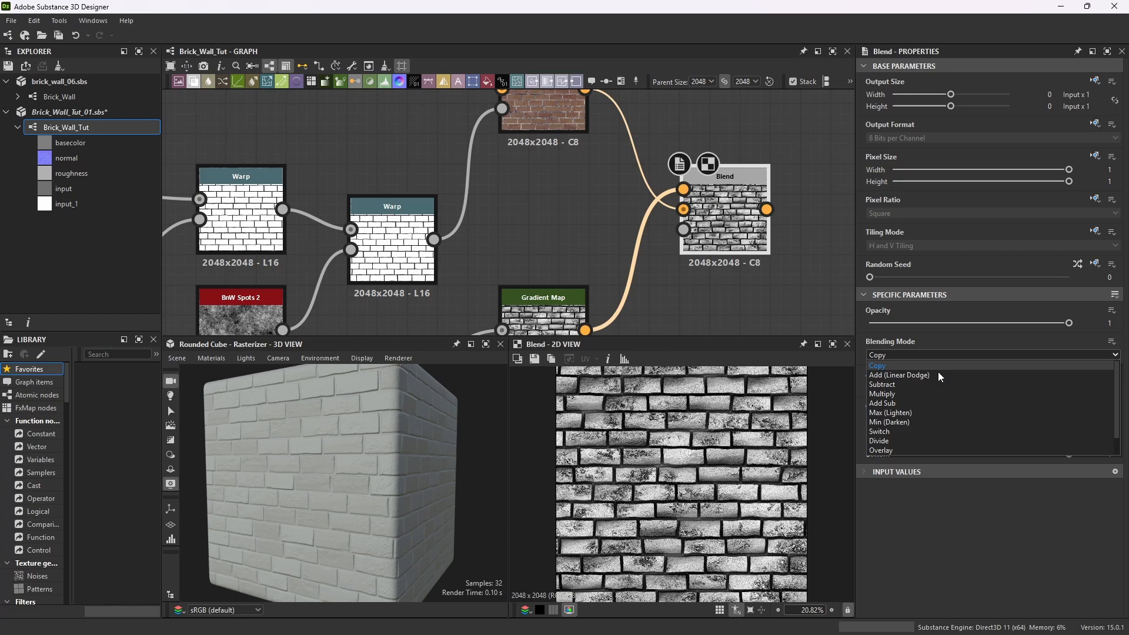
click(900, 397)
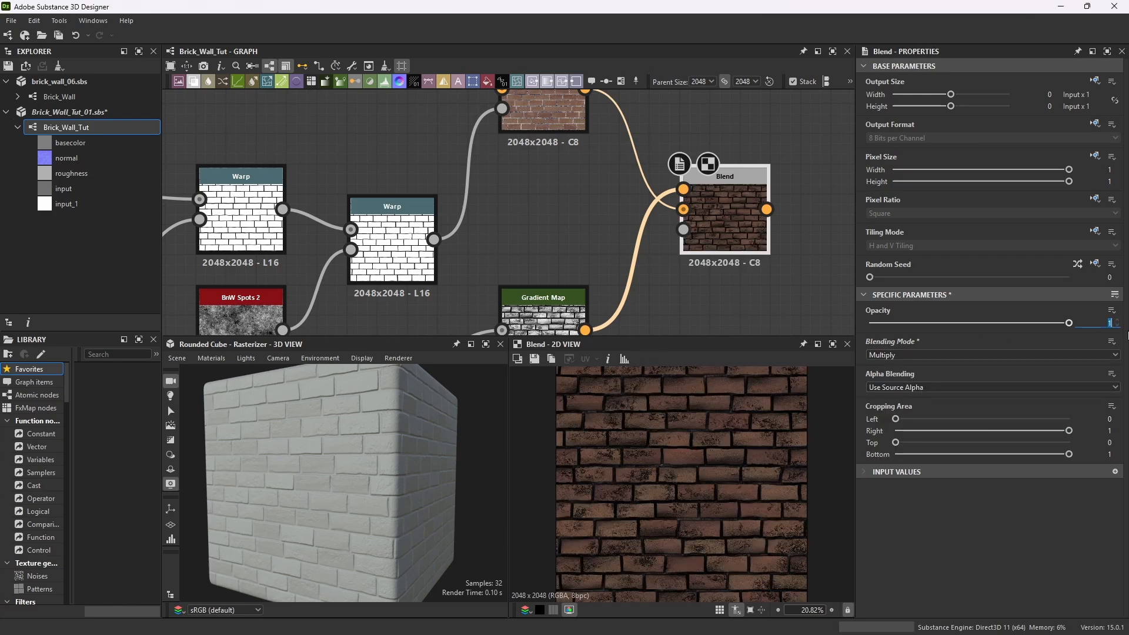
text(0.13)
key(Return)
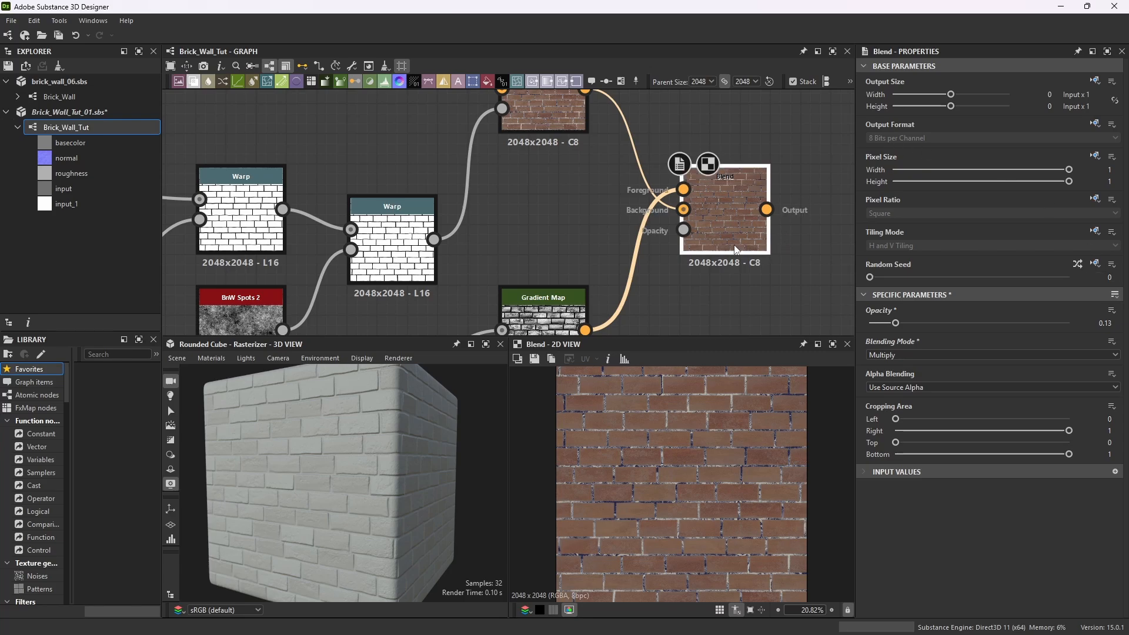
Save the Brick_Wall_Tut_01 package.
scroll(732, 215, up, 4)
scroll(714, 472, up, 6)
scroll(715, 472, down, 6)
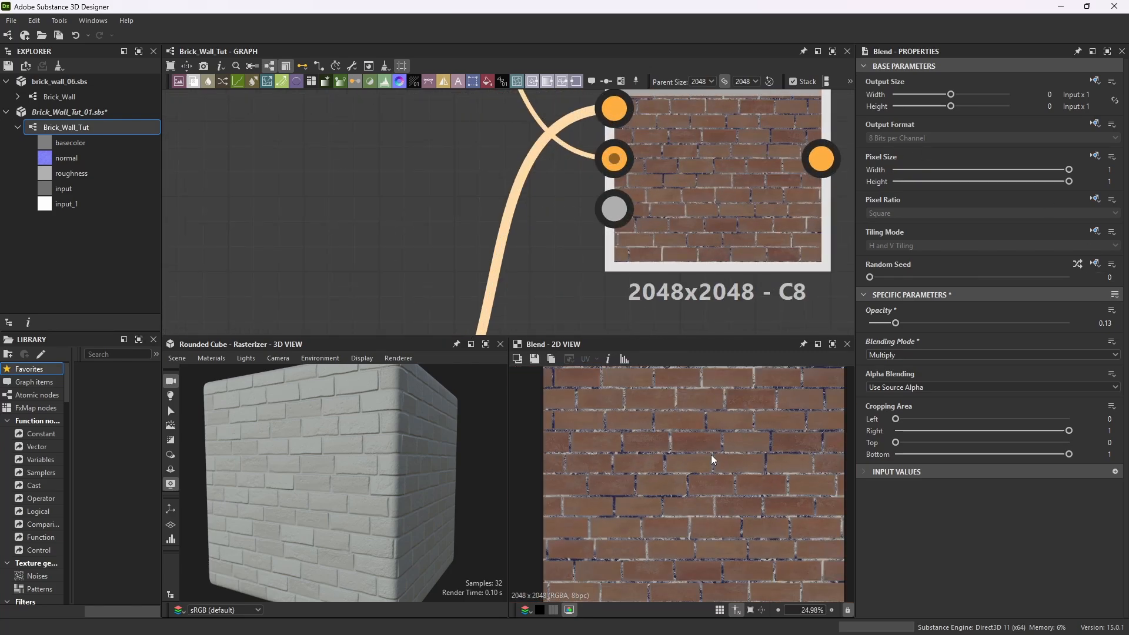
scroll(700, 193, down, 6)
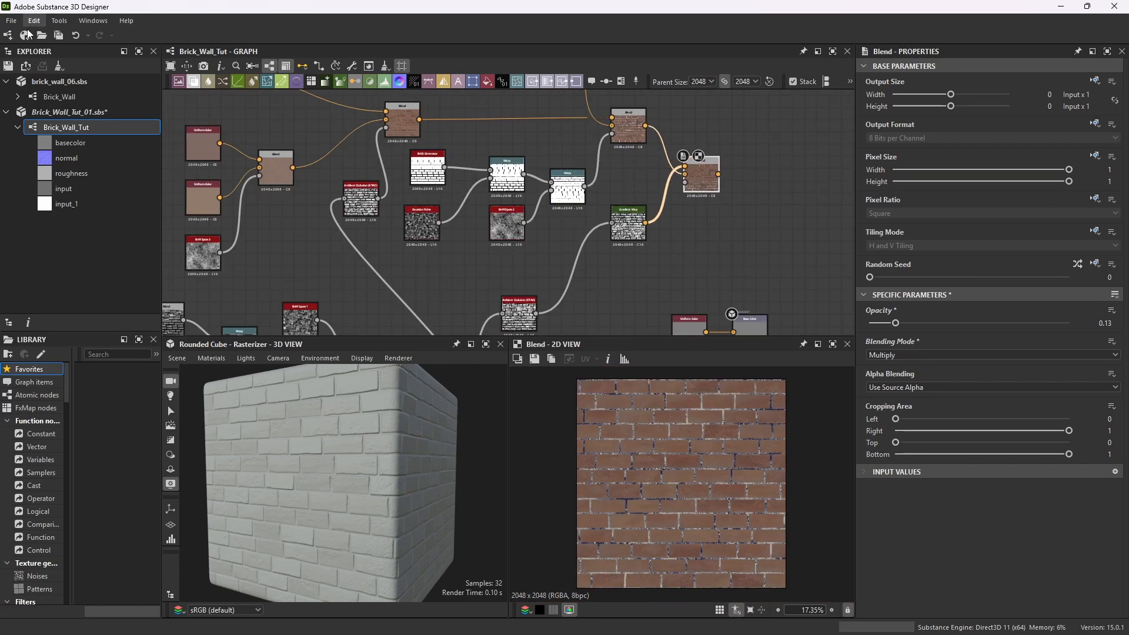
click(11, 21)
click(35, 92)
Add a Sharpen node after the Multiply Blend of the brick color chain.
scroll(612, 182, down, 4)
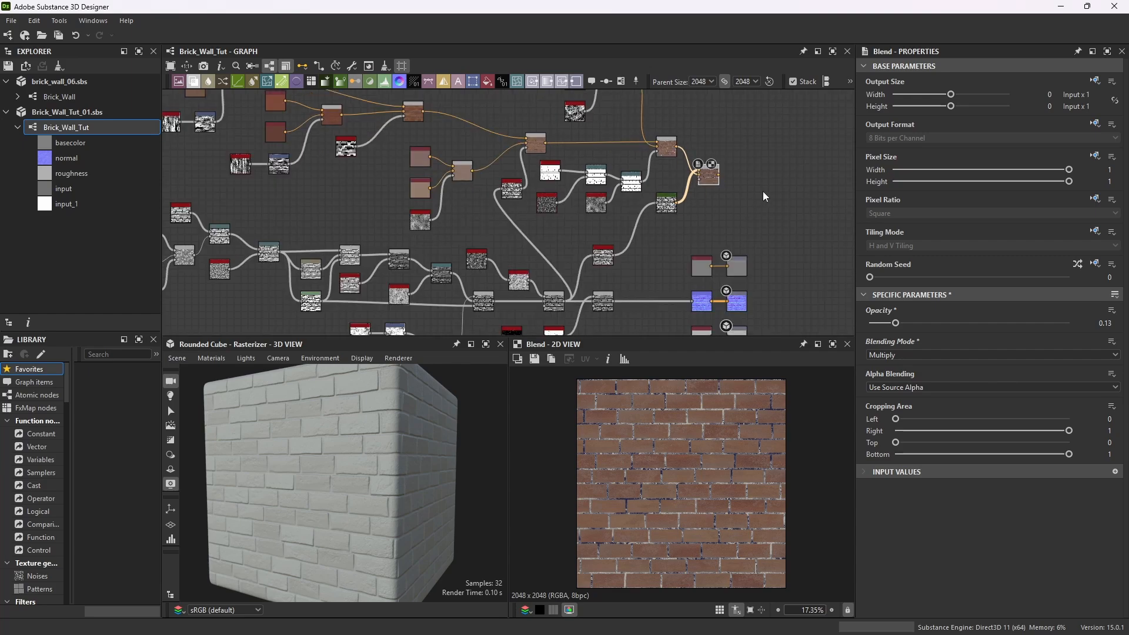
scroll(730, 172, up, 2)
scroll(727, 169, up, 5)
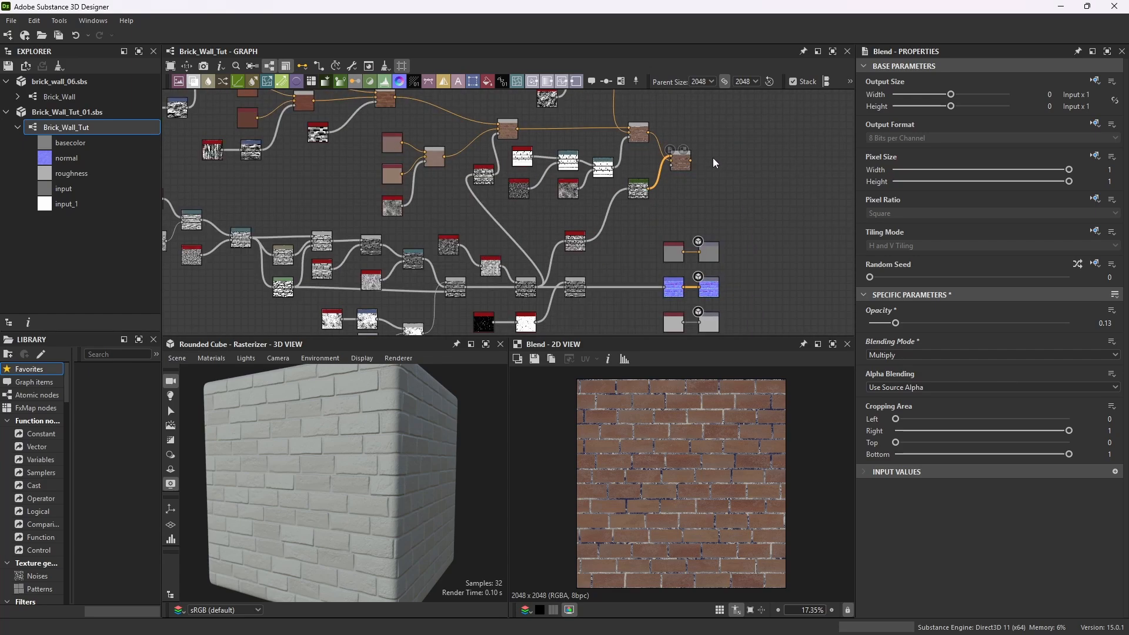
key(space)
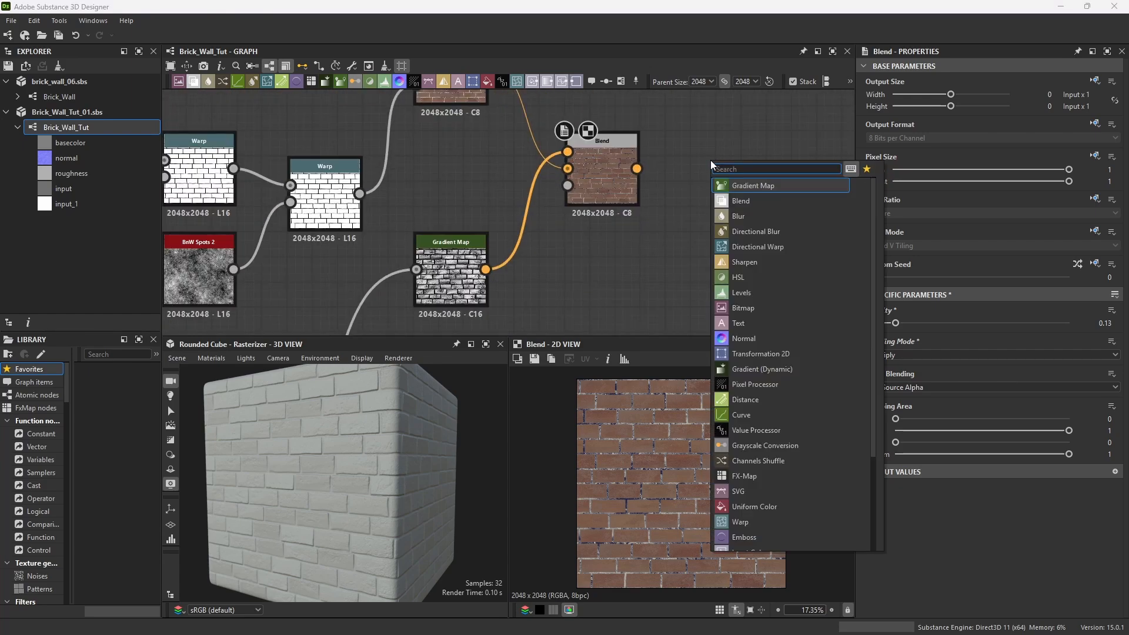
text(sharpen)
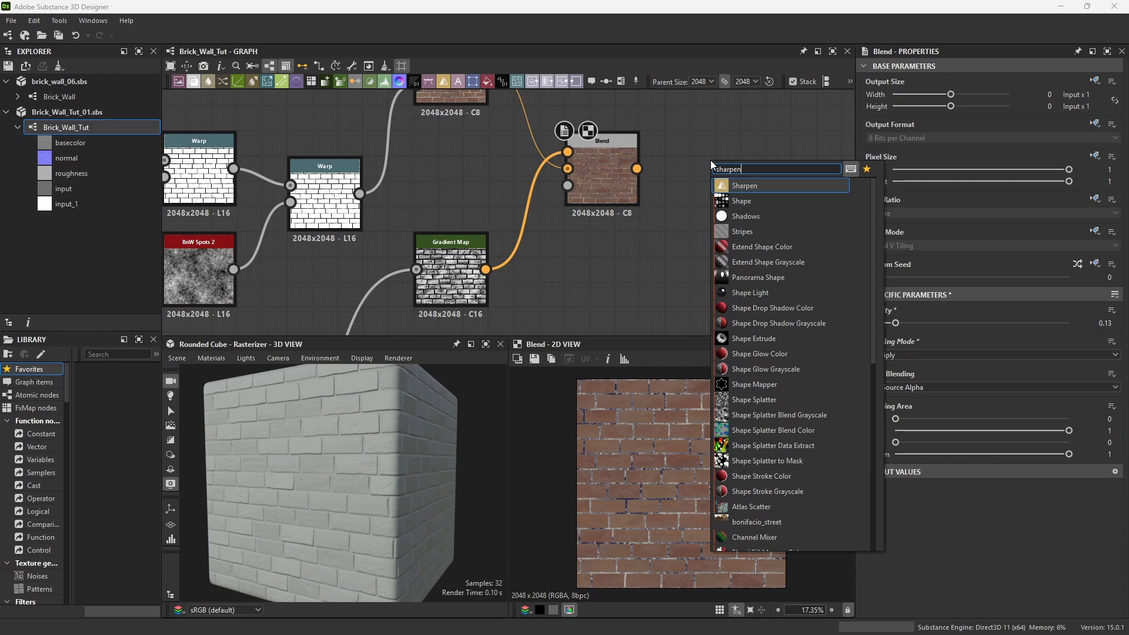
click(753, 186)
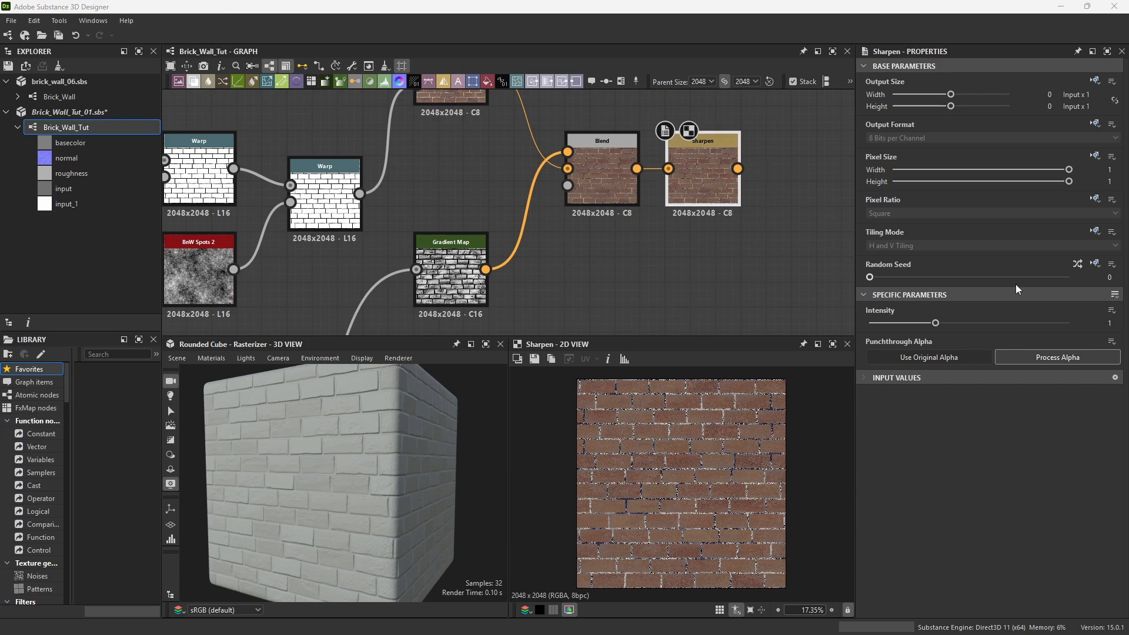
Set the Sharpen node's Intensity to 0.16.
double_click(1111, 324)
text(0.16)
key(Return)
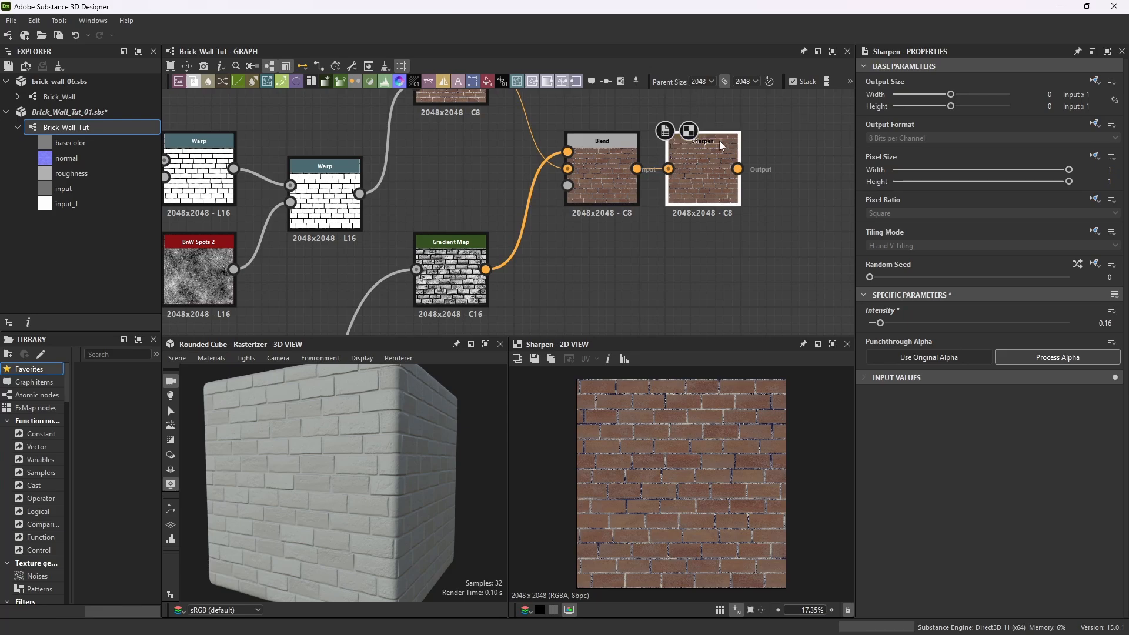
Inspect the sharpened brick texture closely in the 2D view.
scroll(709, 467, up, 7)
scroll(709, 467, down, 7)
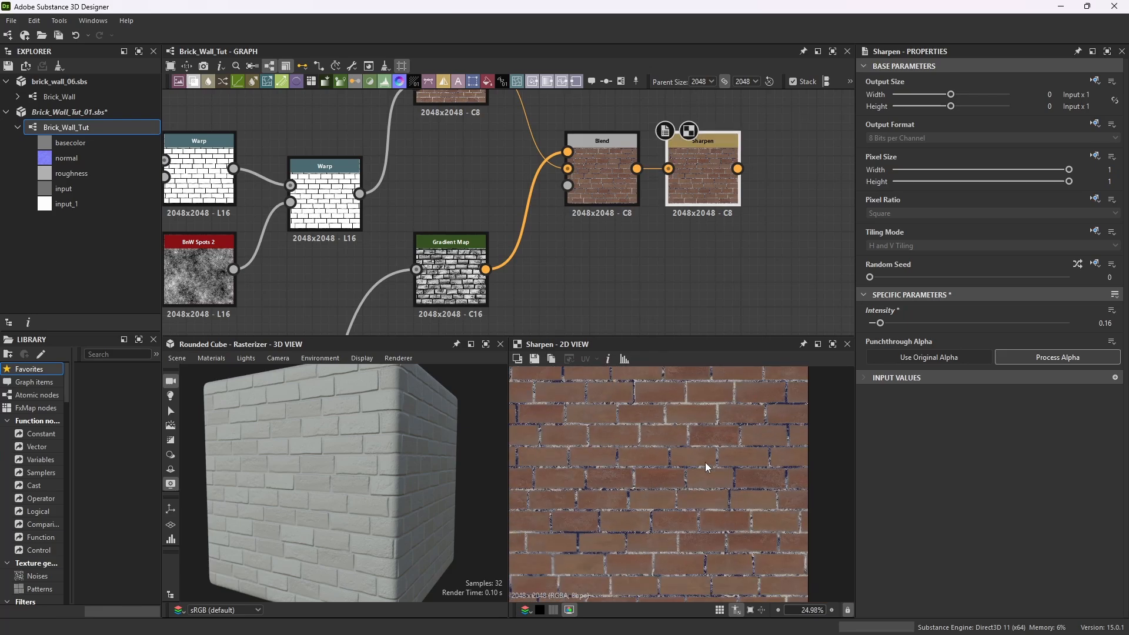
scroll(753, 196, down, 3)
scroll(753, 196, down, 2)
scroll(748, 206, up, 3)
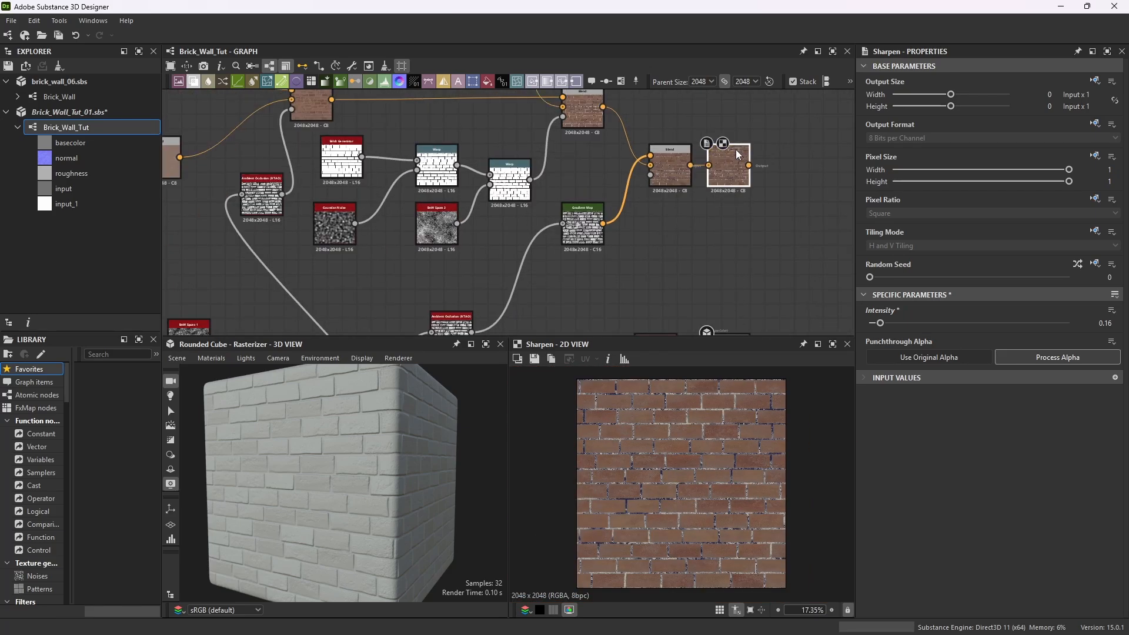
drag(740, 154, 764, 155)
drag(764, 155, 752, 156)
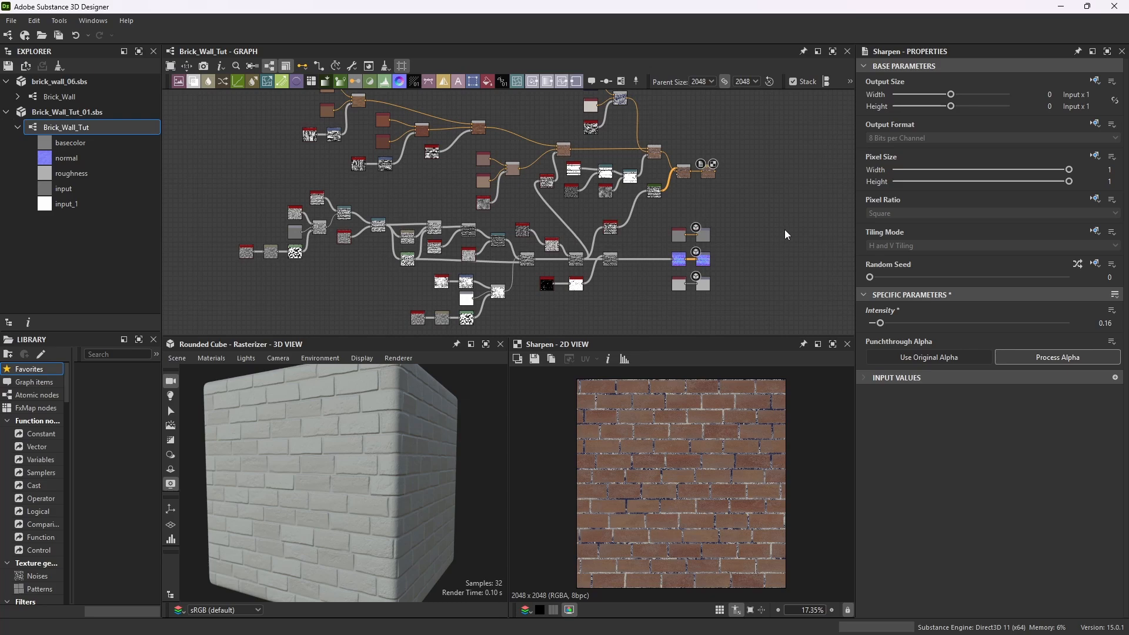
Add an Ambient Occlusion (RTAO) node and feed the Invert Grayscale output of the grunge shavings into it.
scroll(701, 475, up, 3)
scroll(701, 476, up, 1)
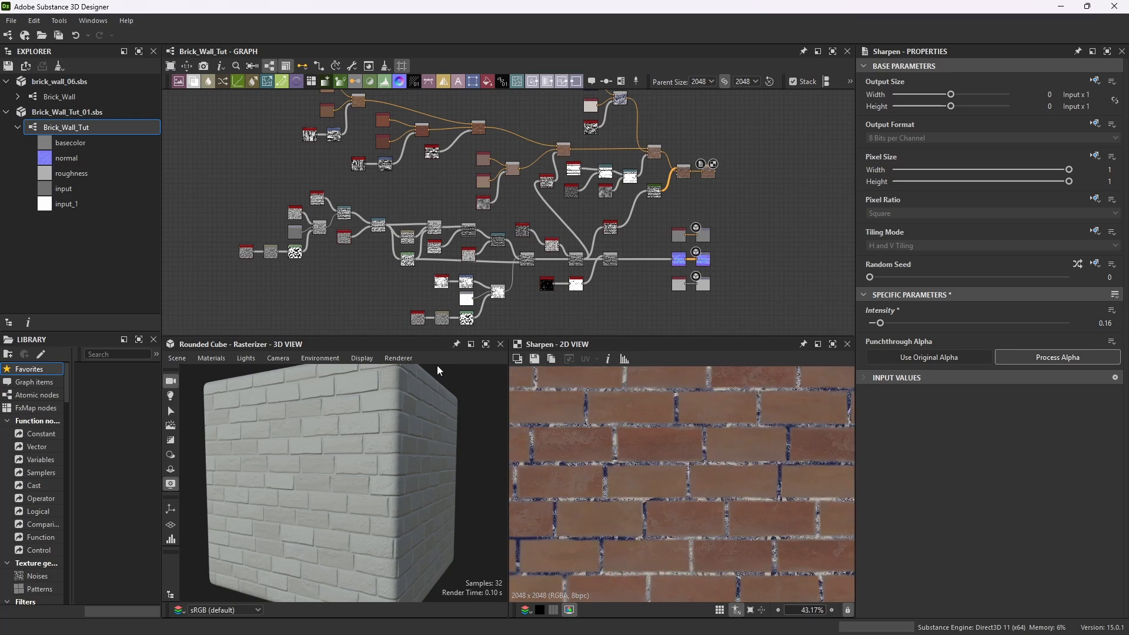
scroll(565, 302, up, 3)
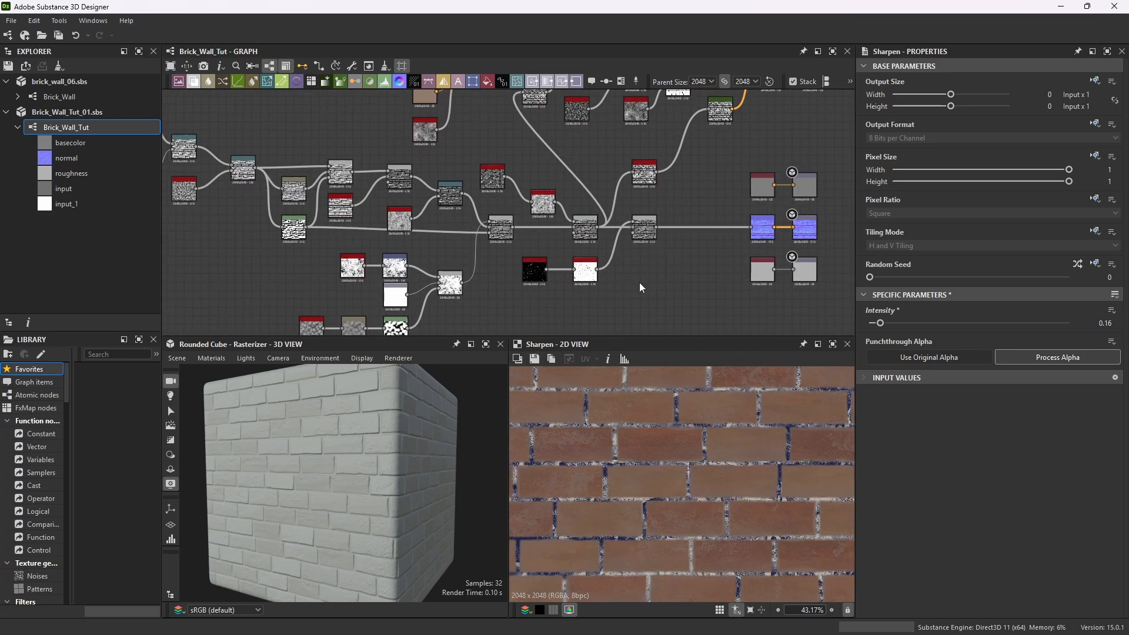
scroll(640, 282, down, 2)
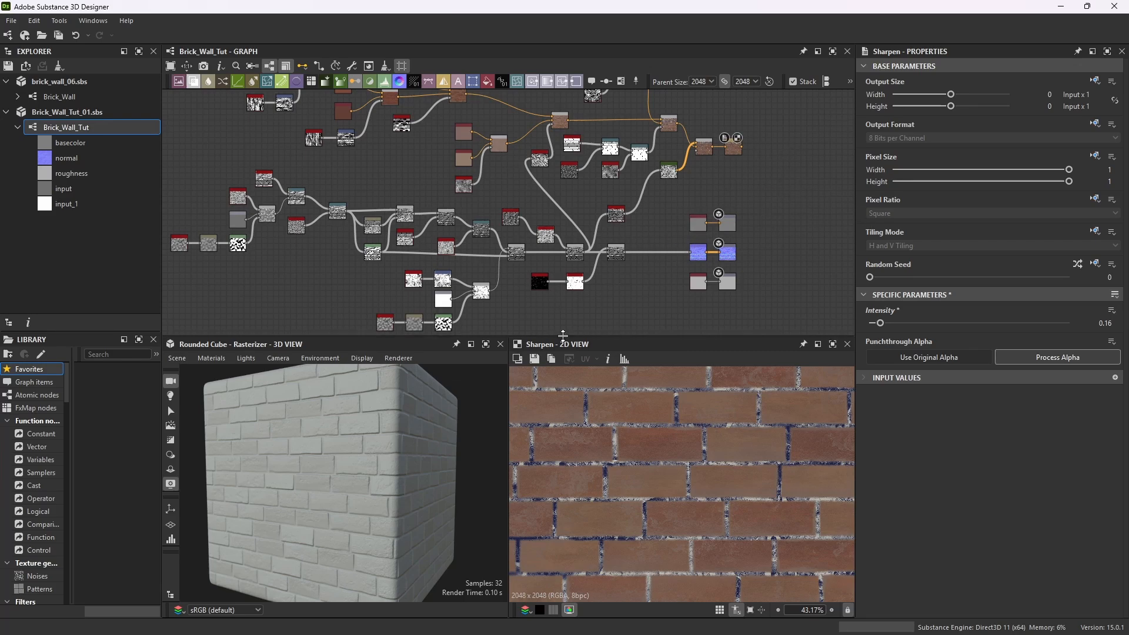
scroll(599, 284, up, 5)
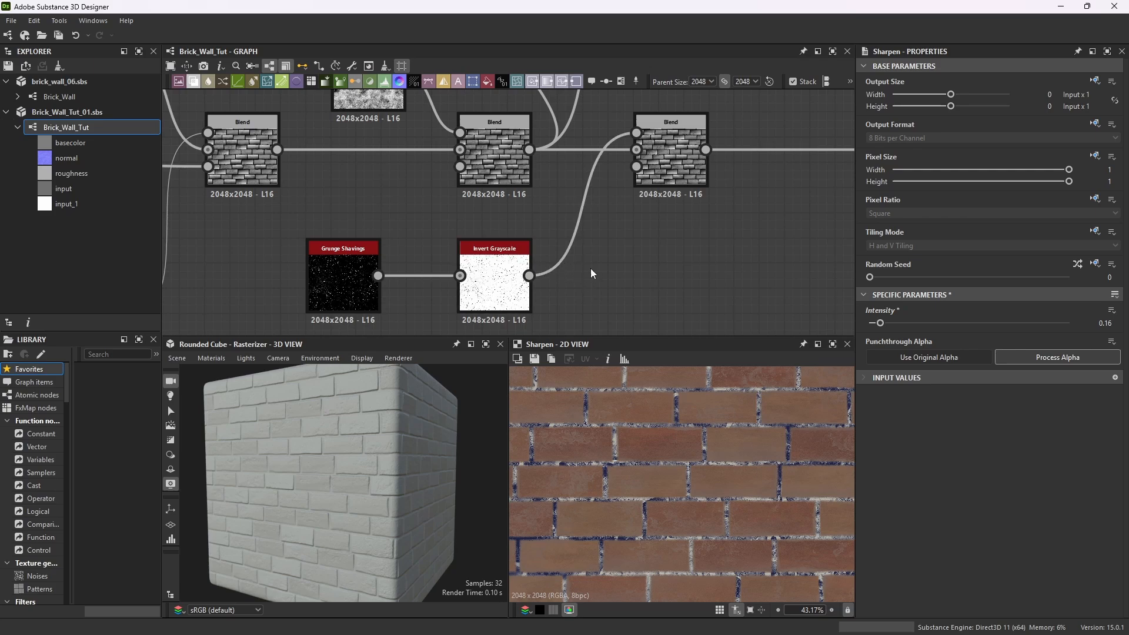
key(space)
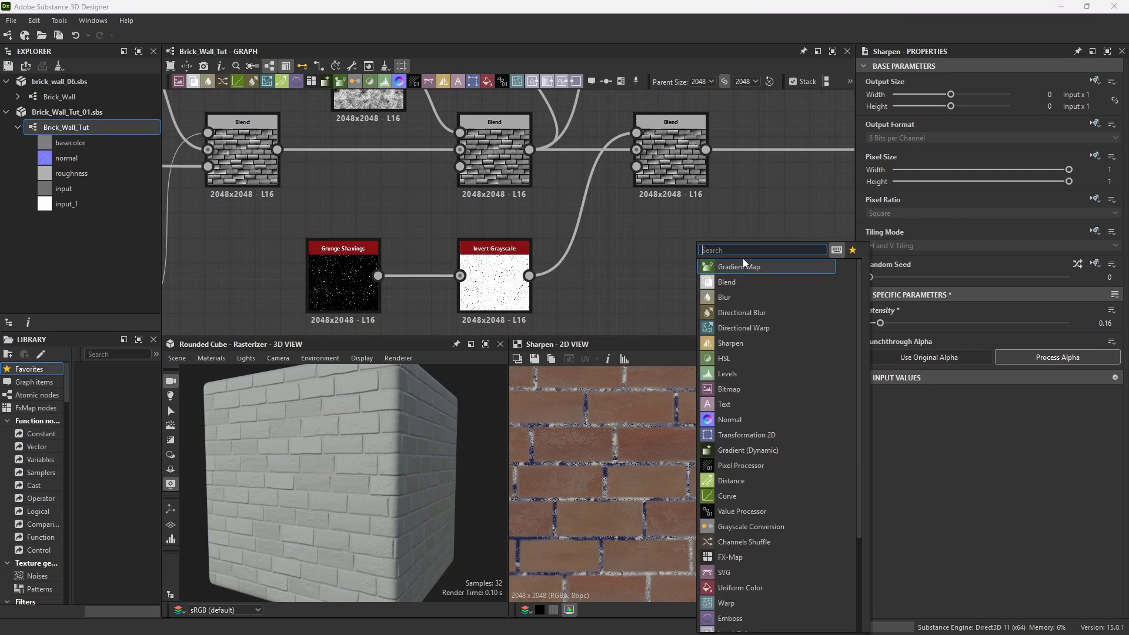
text(a)
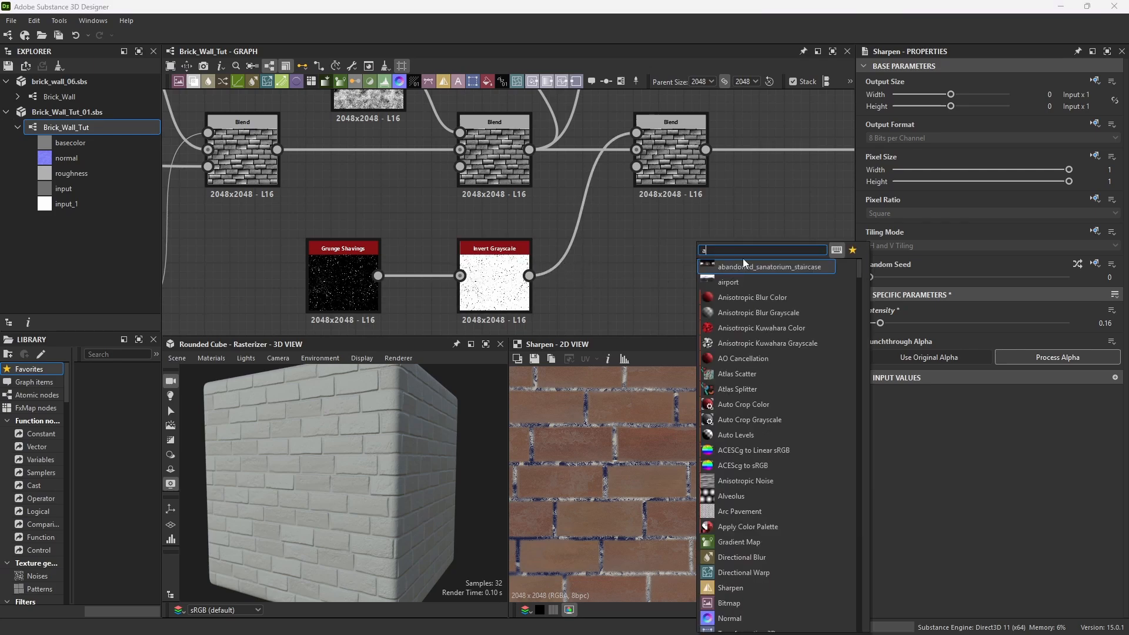
text(mbient)
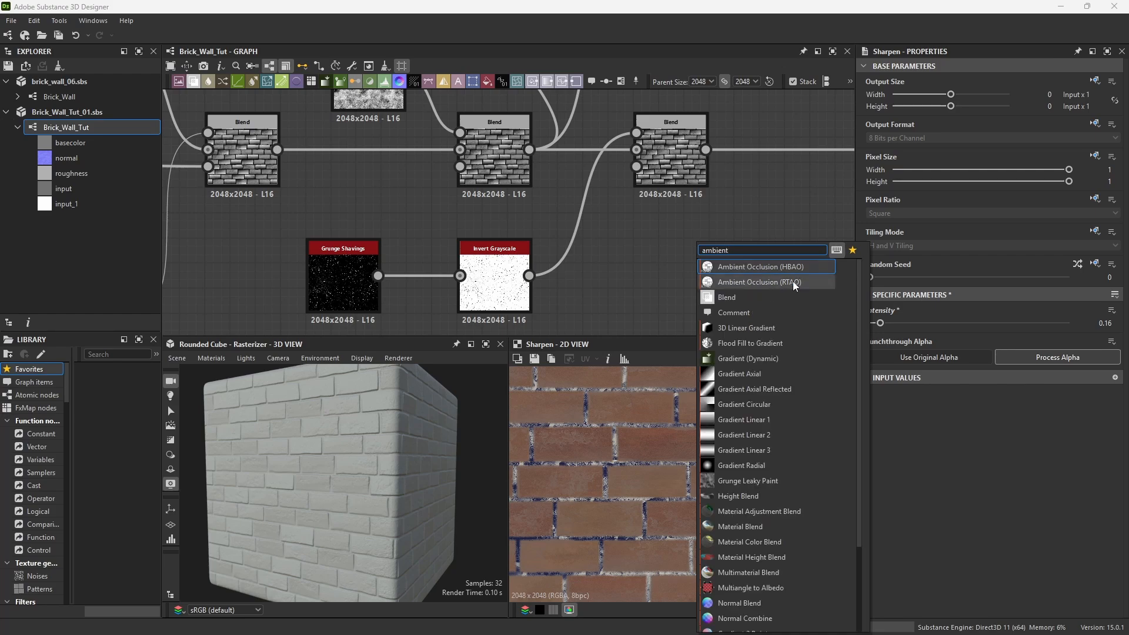
click(776, 283)
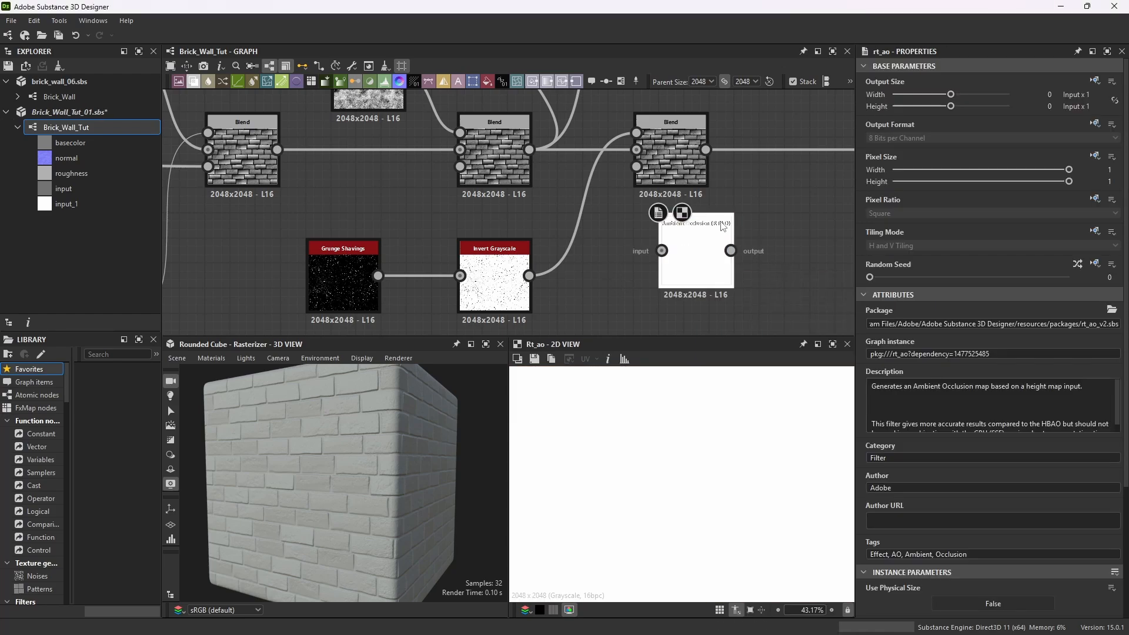
drag(698, 263, 698, 248)
drag(529, 275, 637, 276)
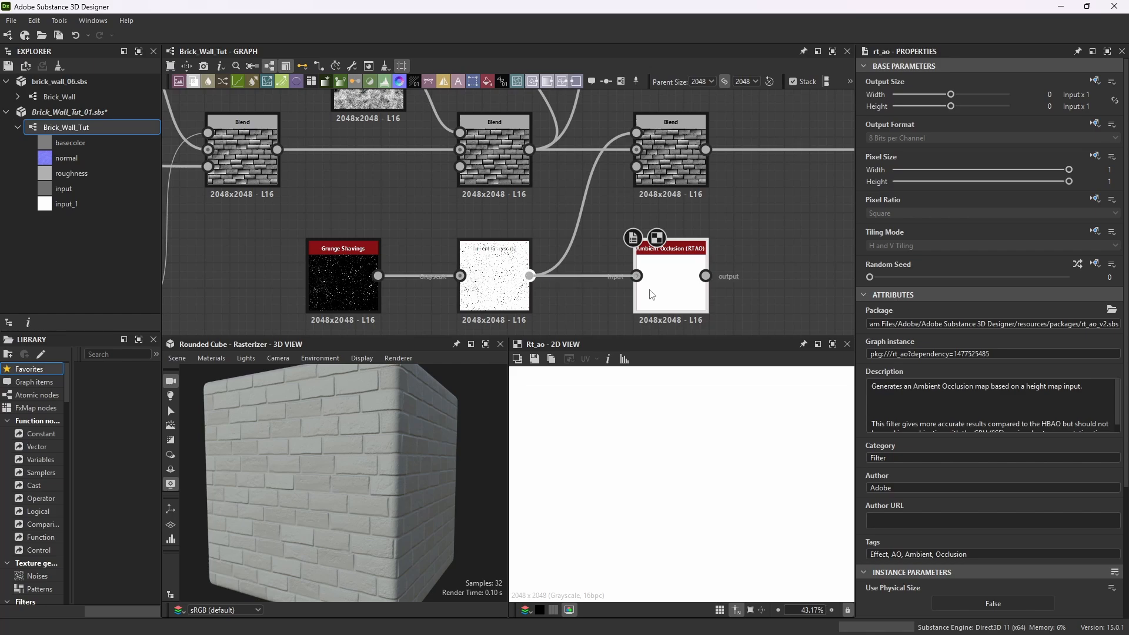
Add a Gradient Map node after the RTAO node and connect the AO output into it.
scroll(756, 280, down, 5)
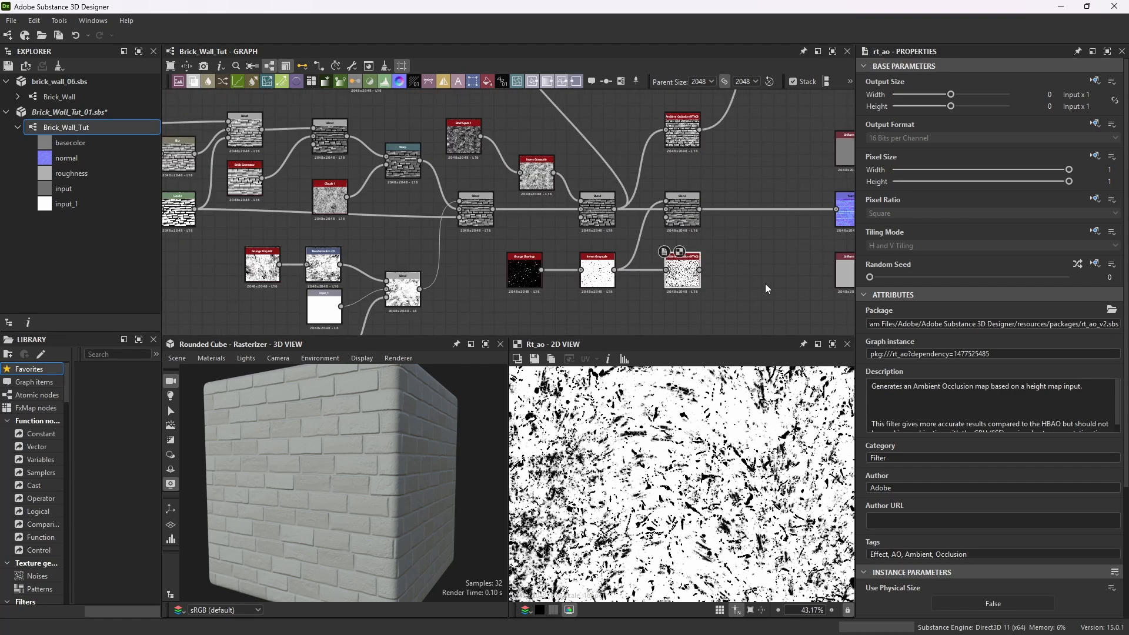
key(space)
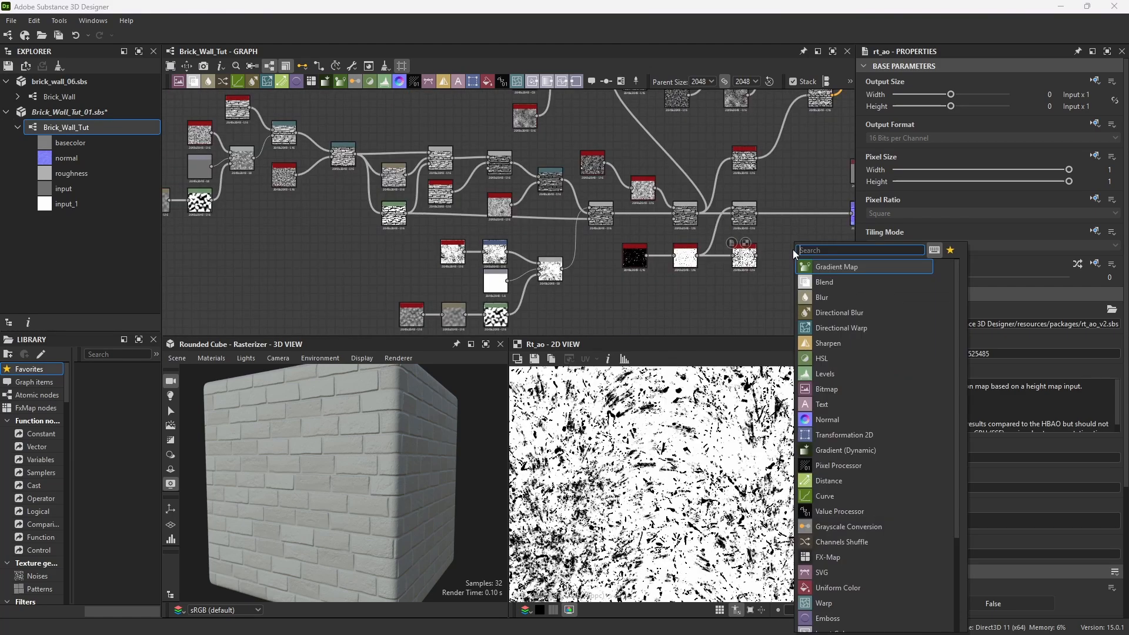
click(831, 266)
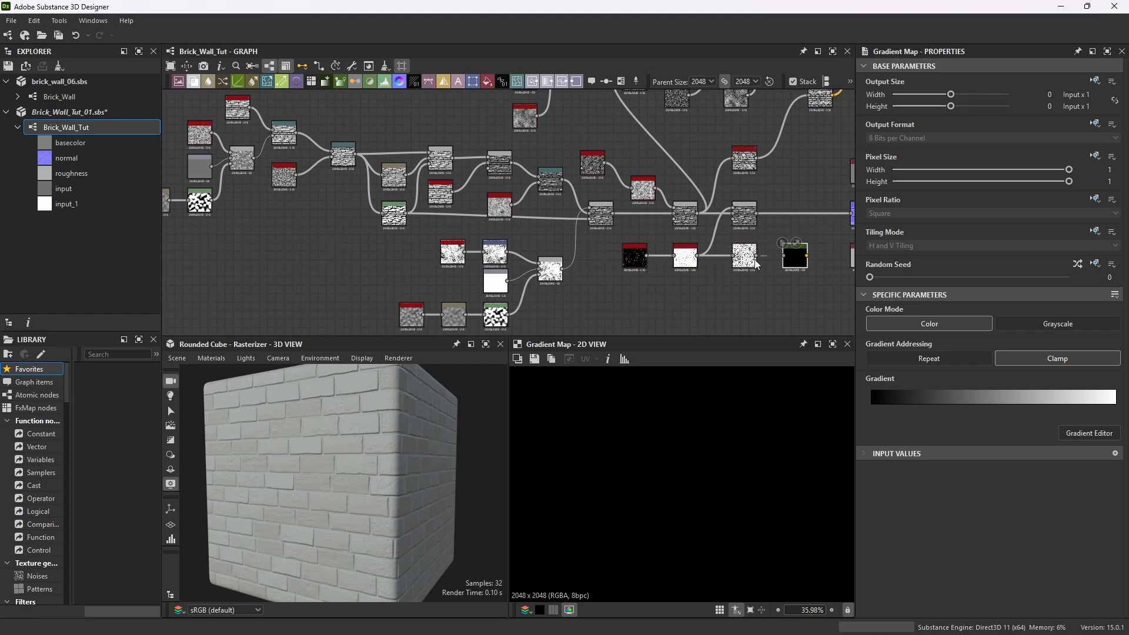
drag(757, 256, 781, 256)
Rearrange the output nodes and new nodes to clear space in the graph.
scroll(788, 247, down, 3)
scroll(802, 232, down, 3)
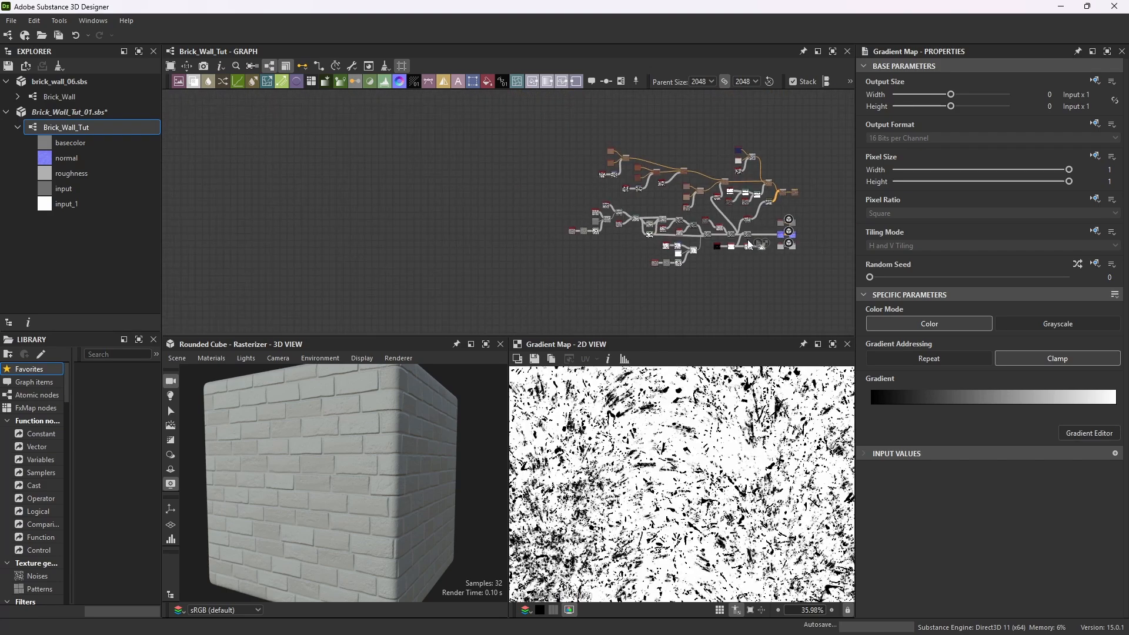
scroll(804, 232, up, 5)
scroll(764, 218, down, 3)
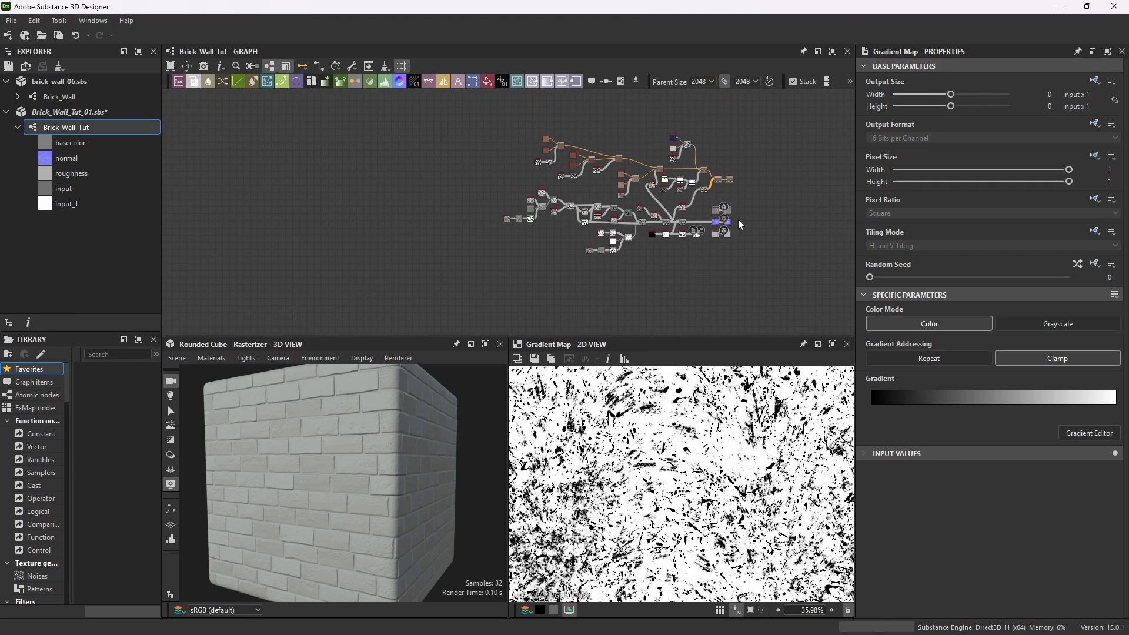
scroll(712, 195, up, 3)
drag(621, 195, 764, 200)
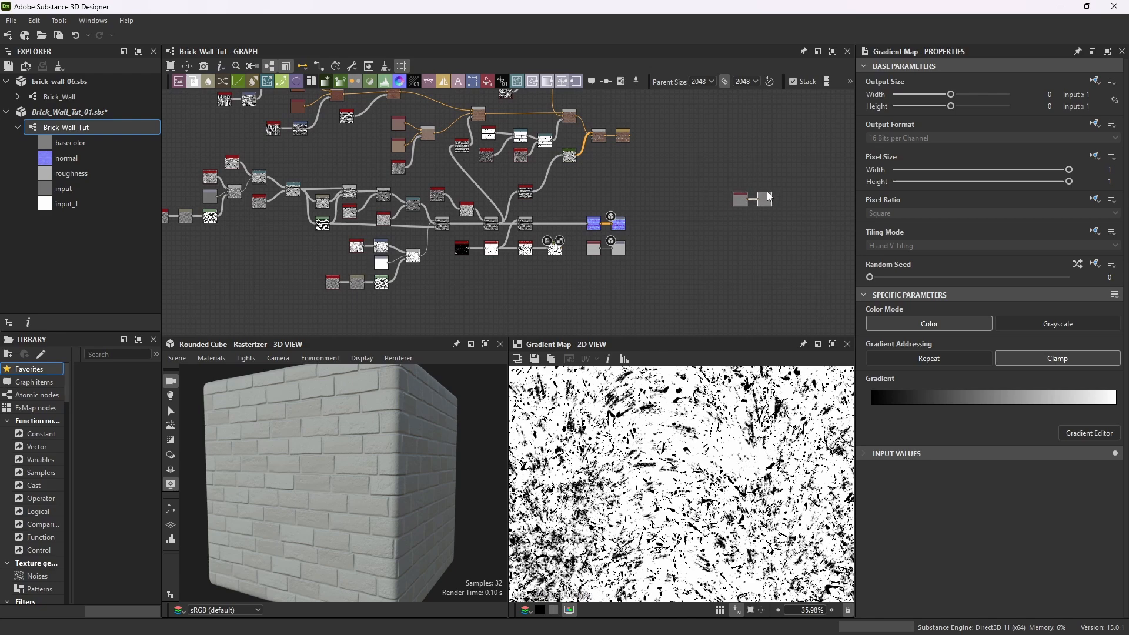
drag(632, 217, 683, 296)
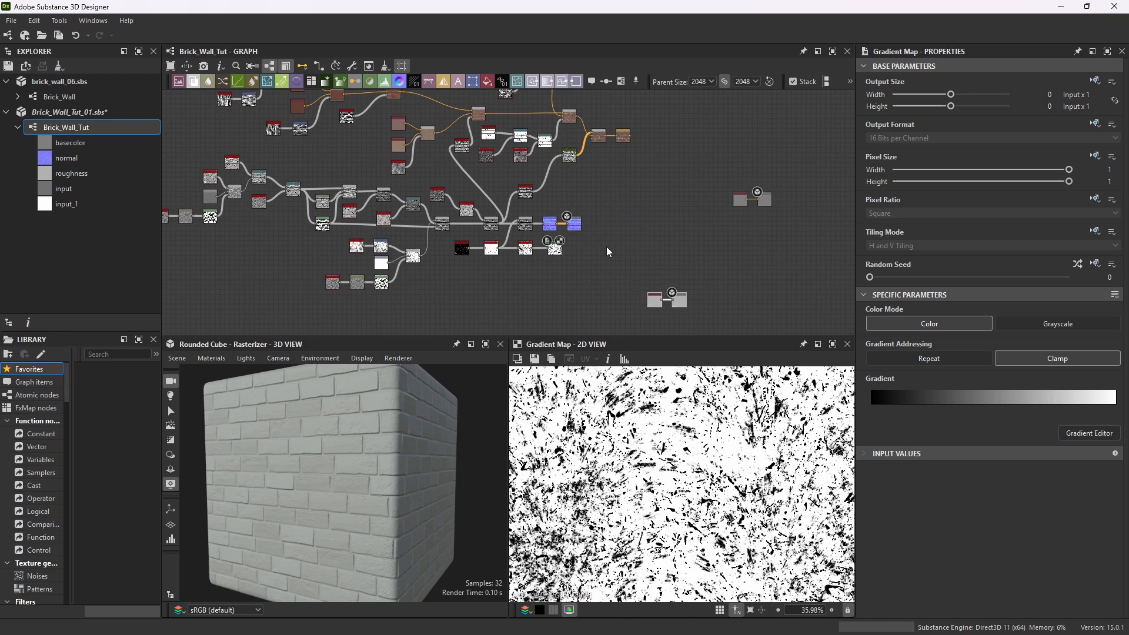
scroll(595, 220, up, 2)
mouse_move(556, 255)
mouse_down()
mouse_move(493, 276)
mouse_move(569, 257)
mouse_up()
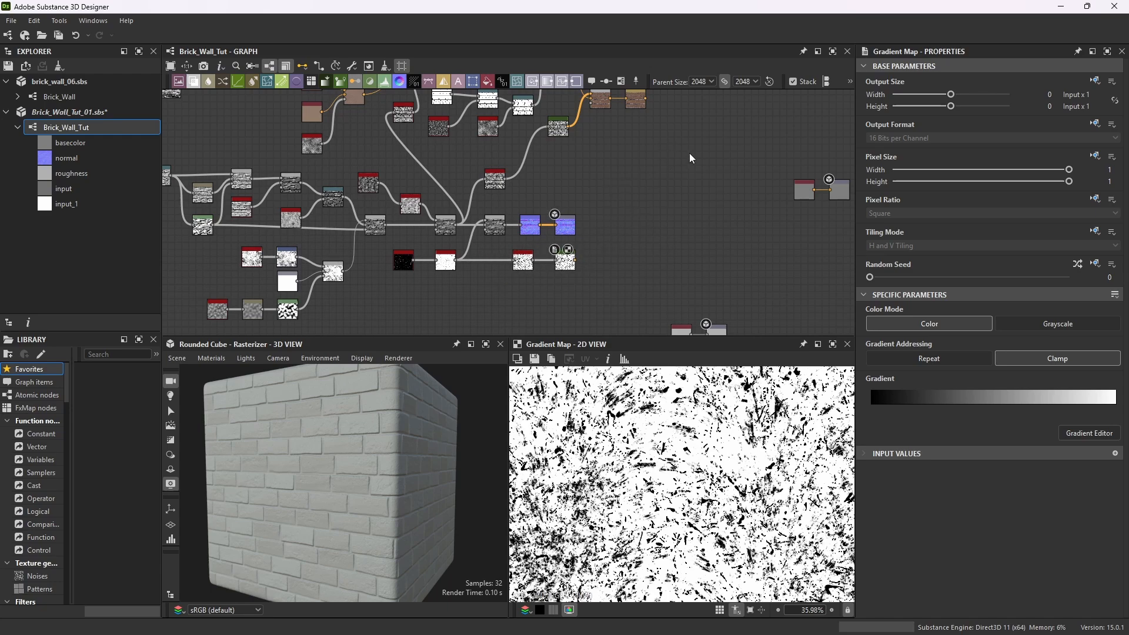
Add a Blend node taking the new Gradient Map as foreground and the Sharpen output as background.
key(space)
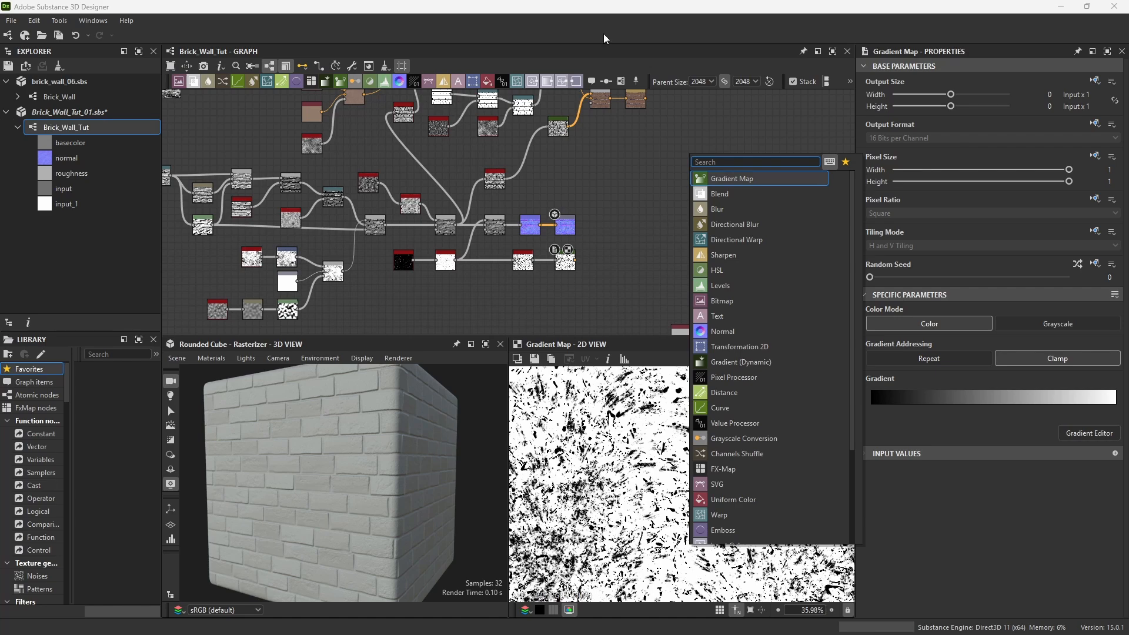
click(720, 194)
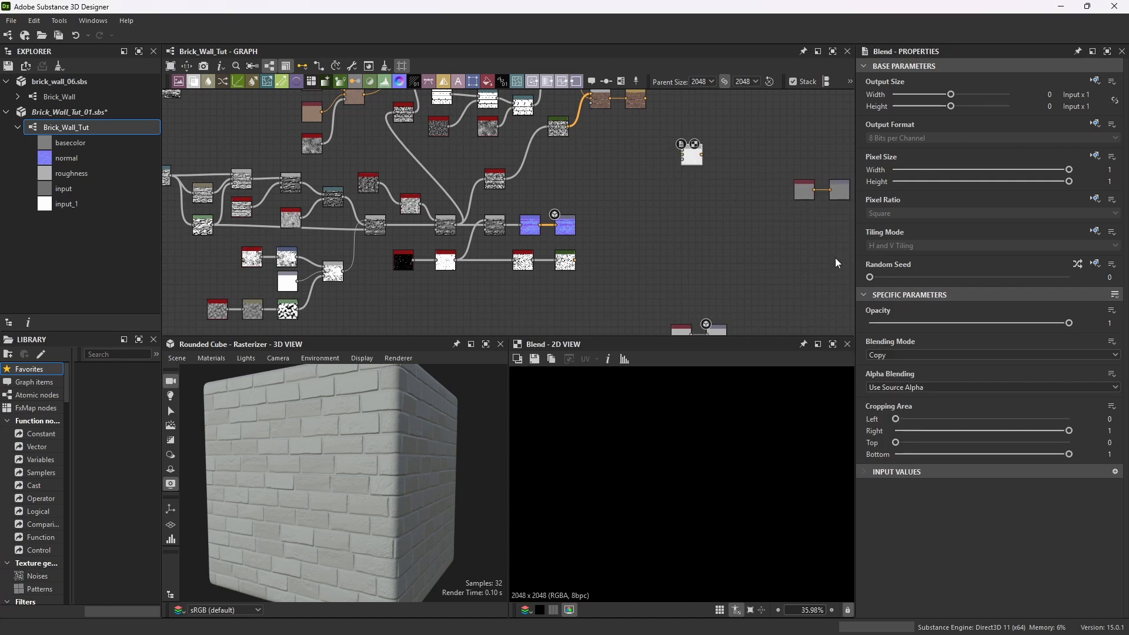
drag(576, 261, 683, 152)
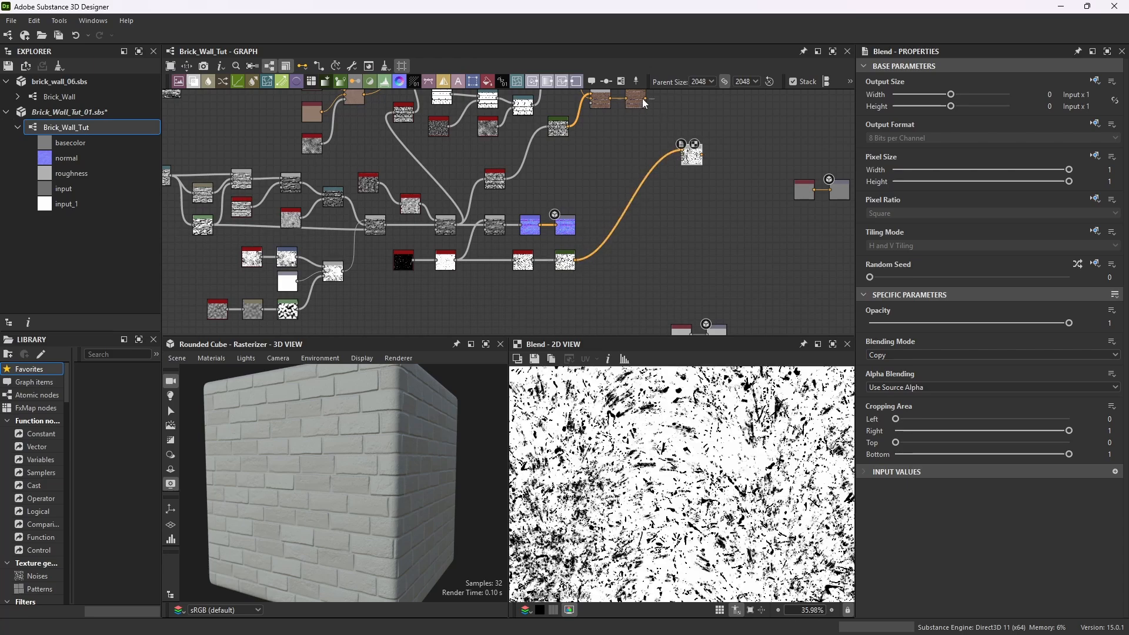
Set the new Blend node's blending mode to Multiply and its opacity to 0.03.
scroll(670, 133, up, 10)
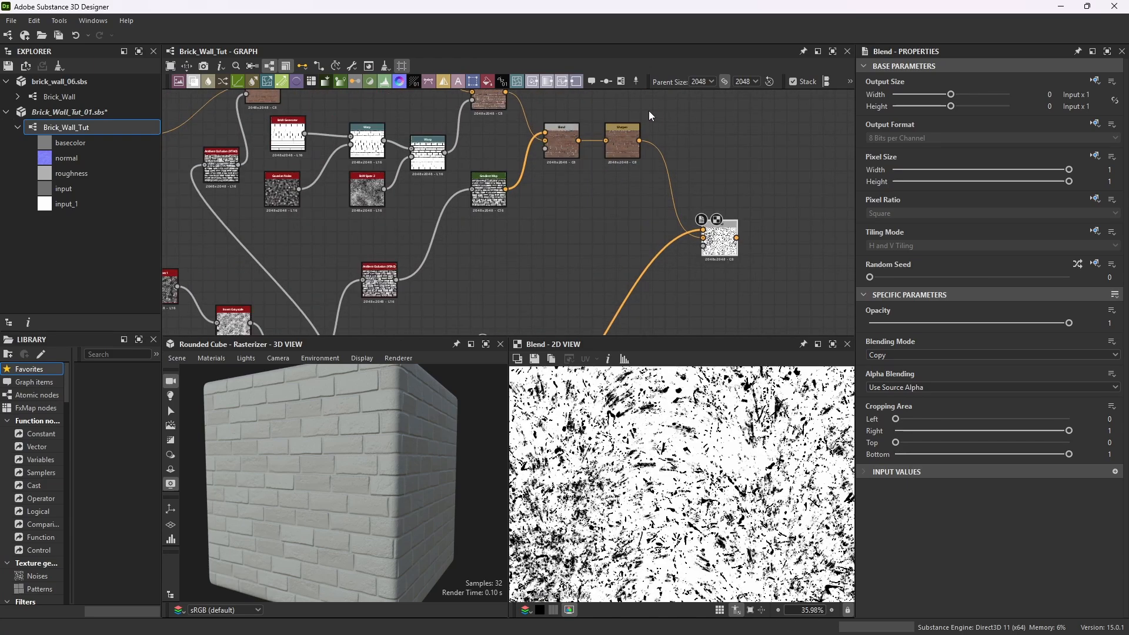
scroll(633, 166, down, 10)
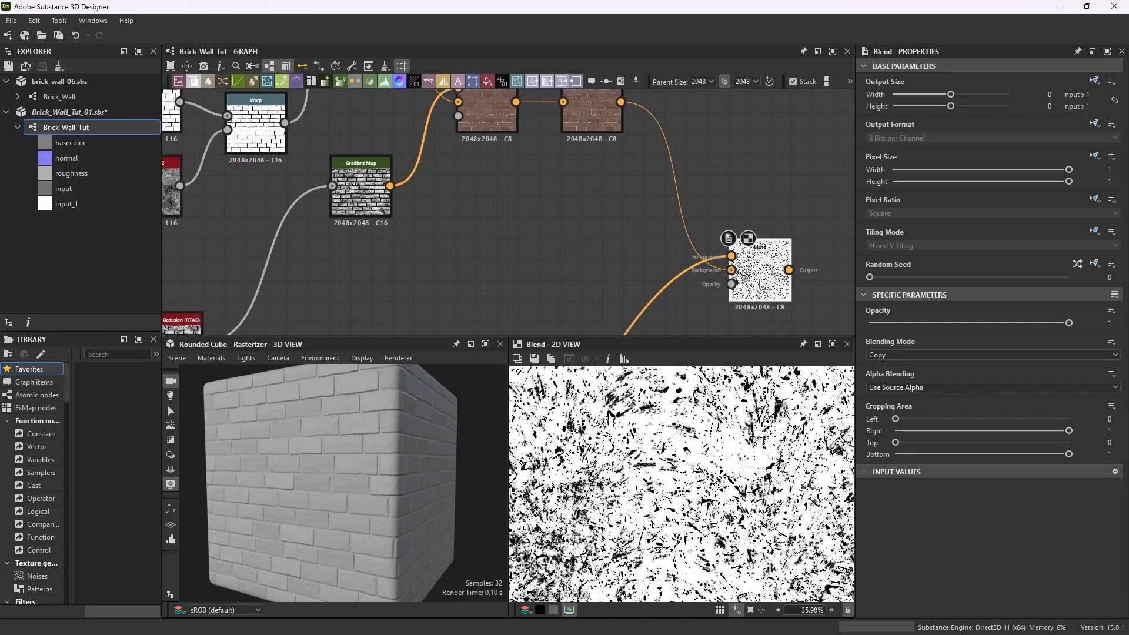
scroll(714, 316, down, 6)
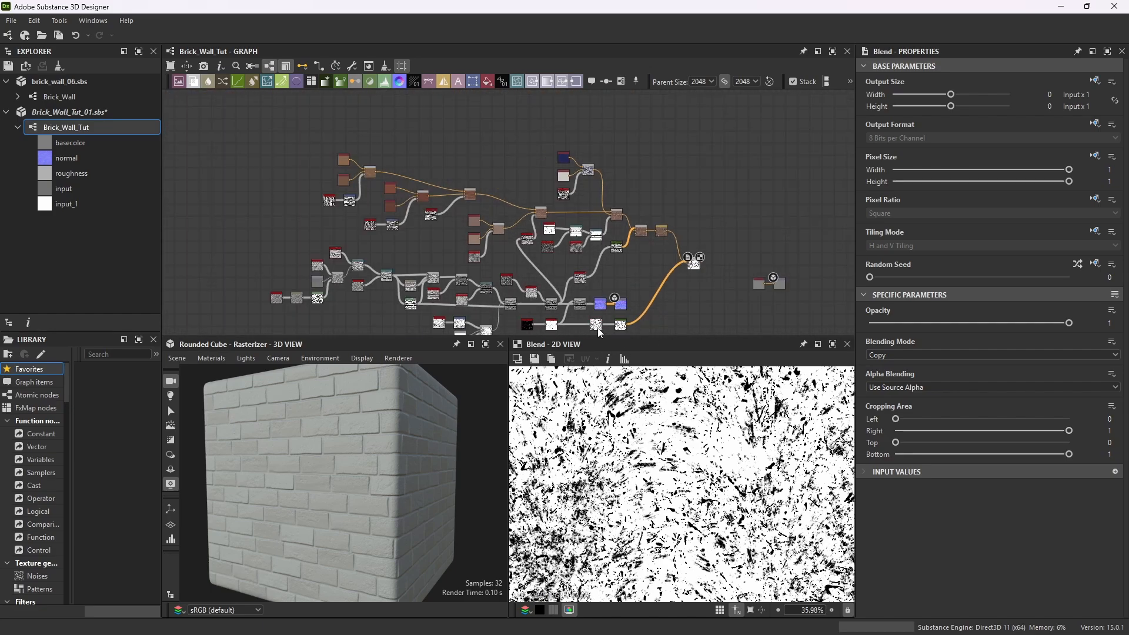
scroll(699, 290, up, 2)
scroll(700, 290, up, 3)
scroll(732, 265, up, 2)
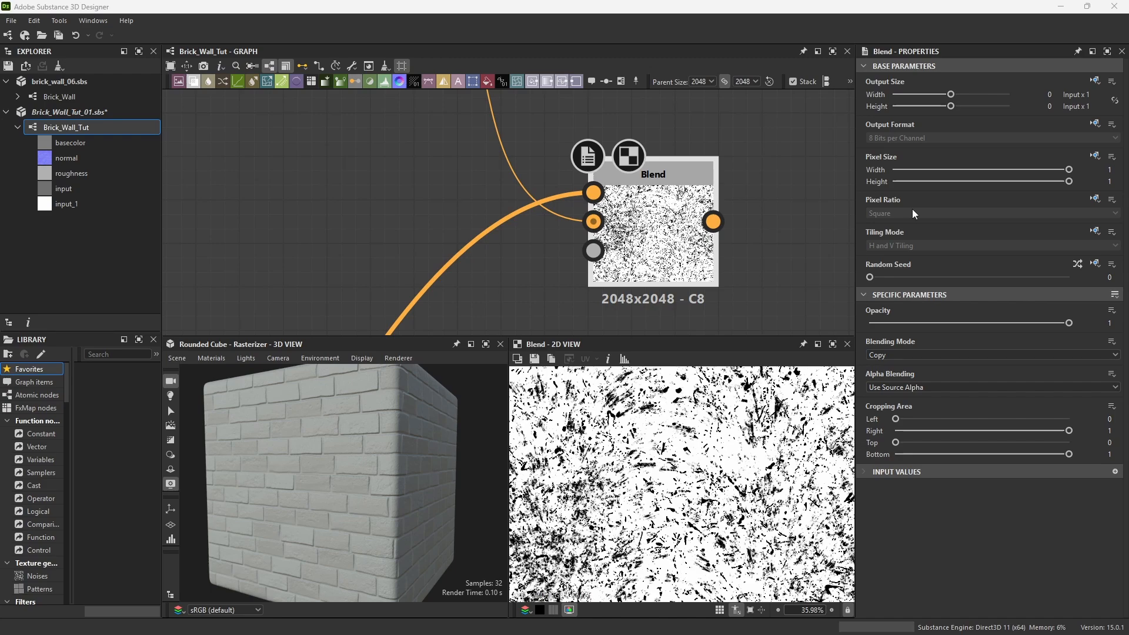
click(1062, 352)
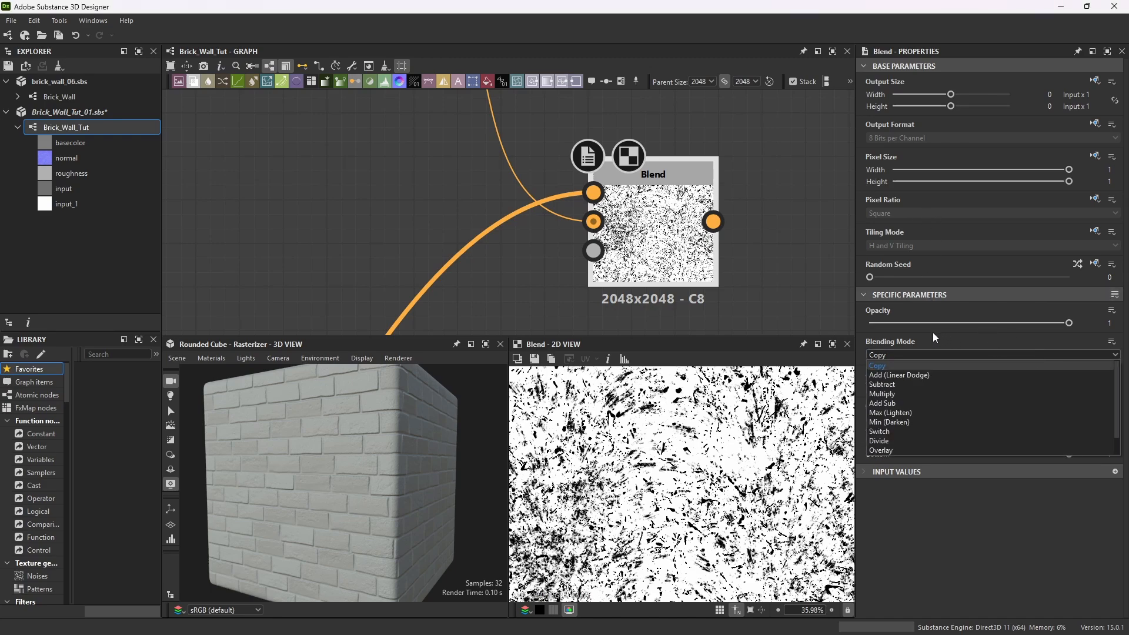
click(895, 389)
click(1110, 323)
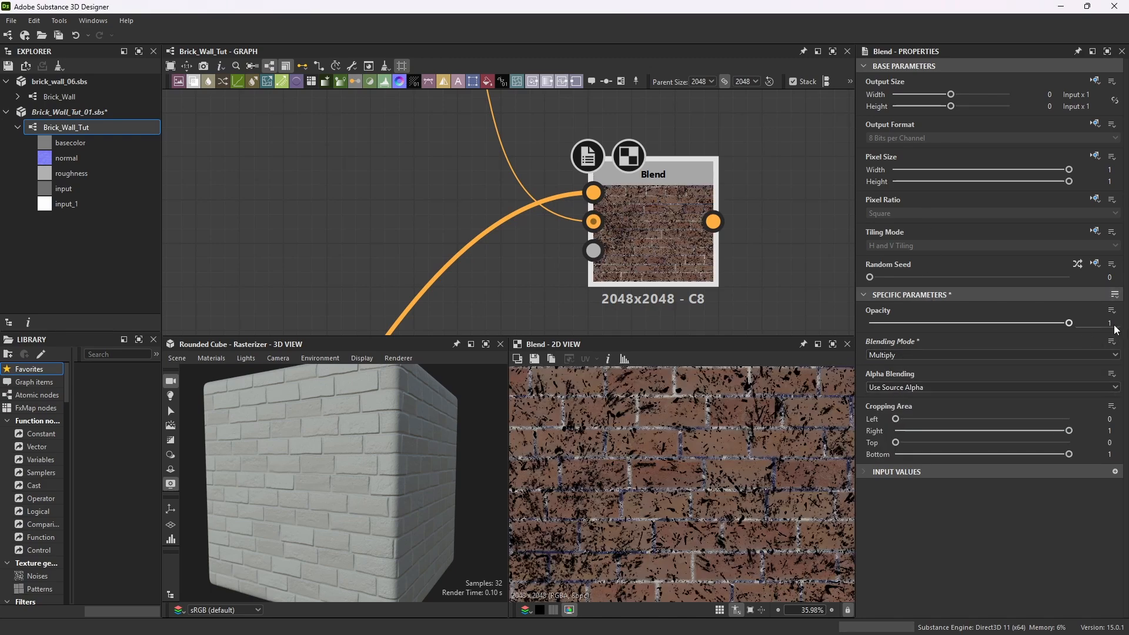
text(0.03)
key(Return)
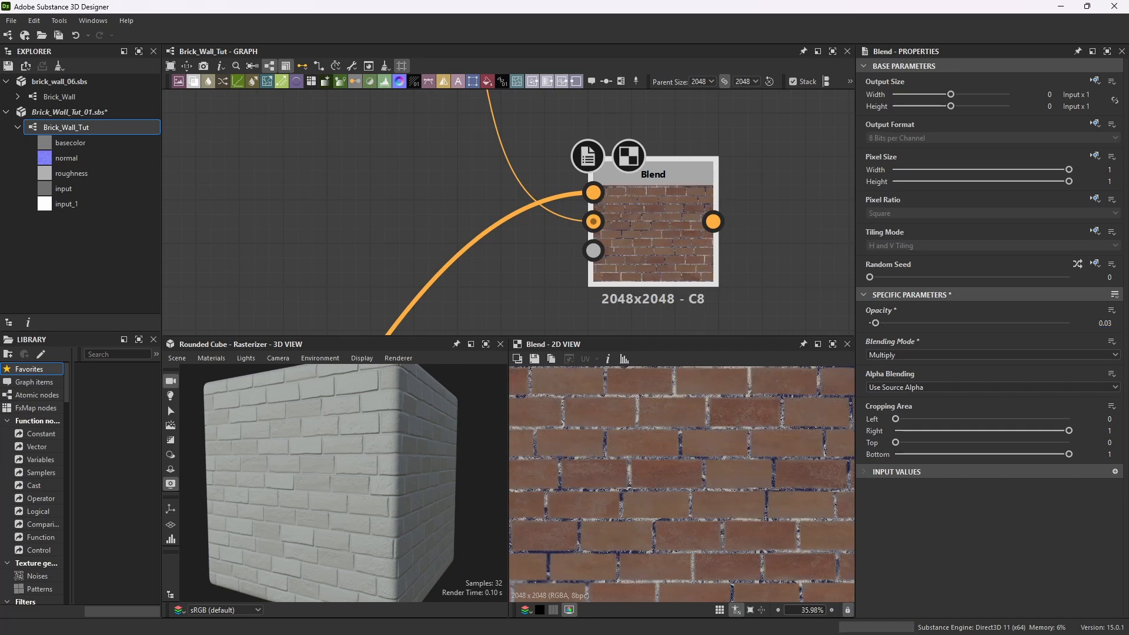
Fine-tune the Blend opacity slider to about 0.03 and save the package.
scroll(719, 482, up, 6)
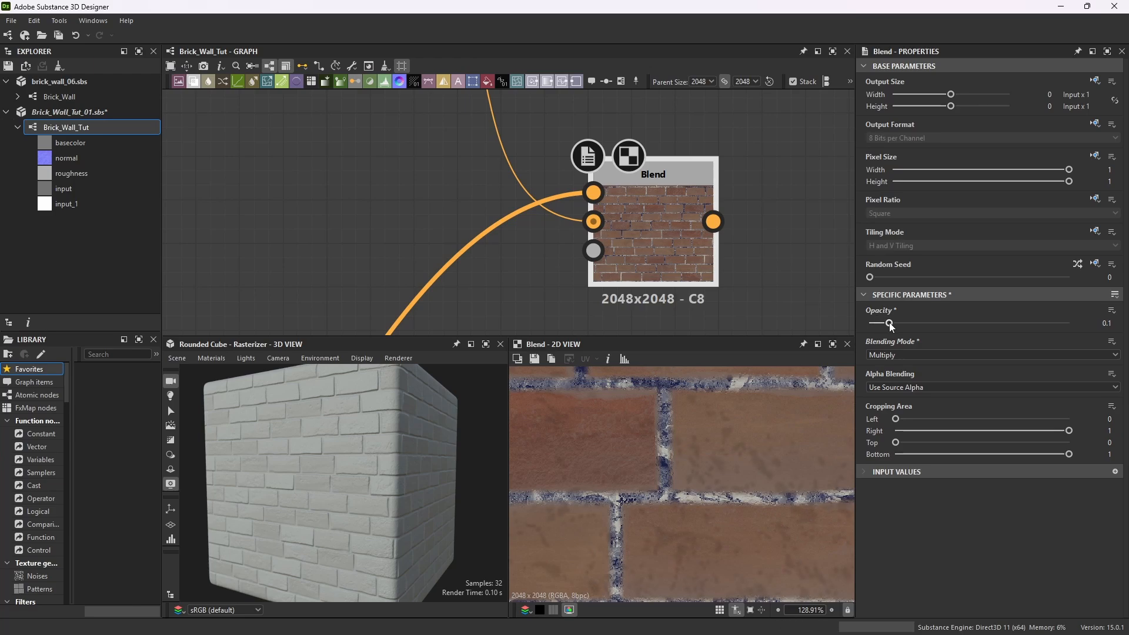
drag(889, 323, 878, 325)
click(11, 20)
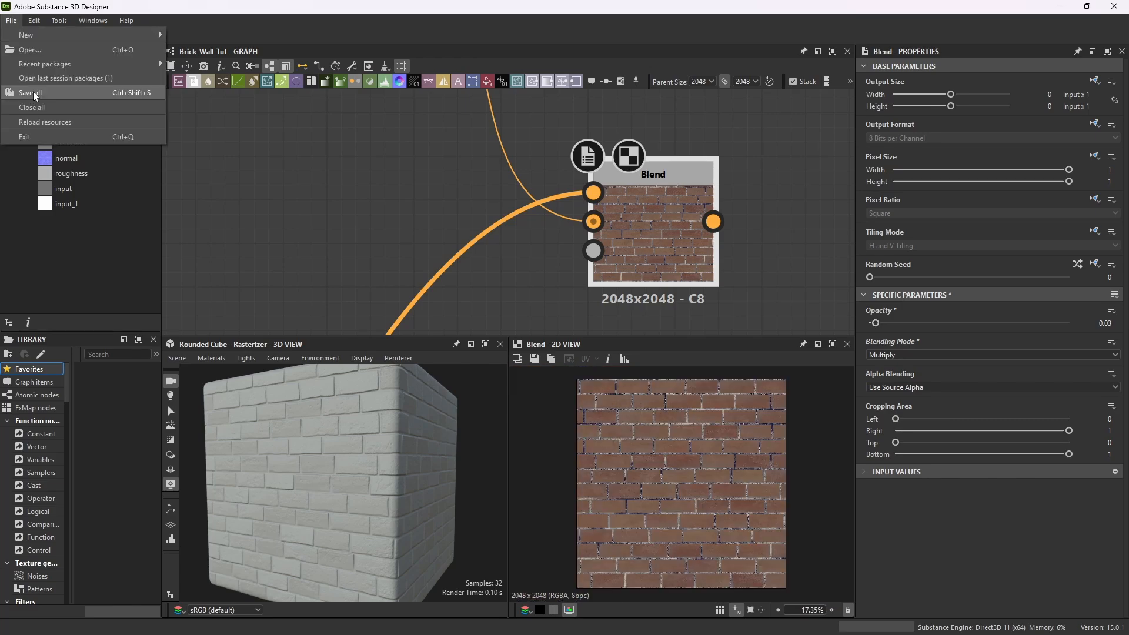
click(35, 94)
Replace the Uniform Color feeding the Base Color output by connecting the final Blend output to it instead.
scroll(603, 161, down, 10)
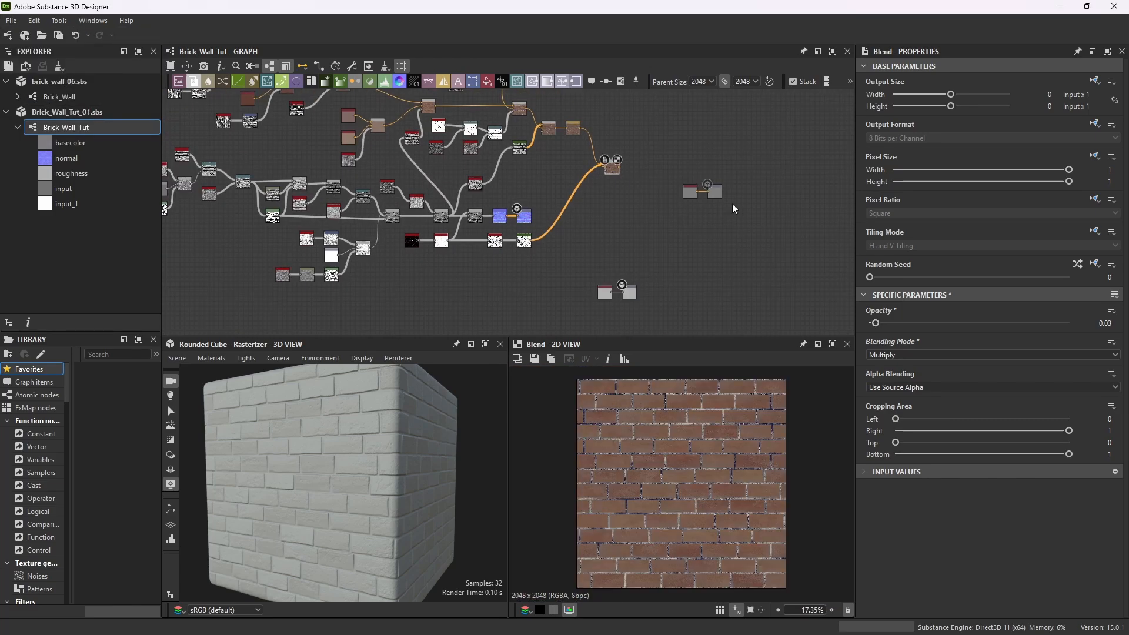
scroll(734, 208, up, 4)
drag(746, 177, 638, 205)
drag(701, 183, 590, 132)
scroll(496, 111, up, 3)
scroll(497, 115, up, 3)
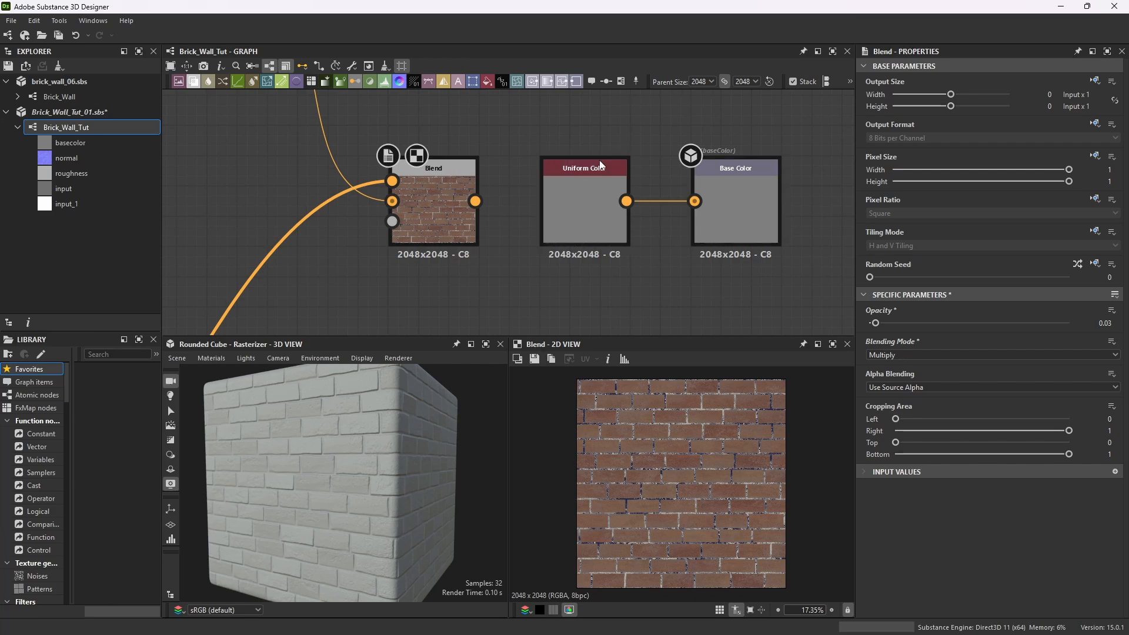
click(584, 179)
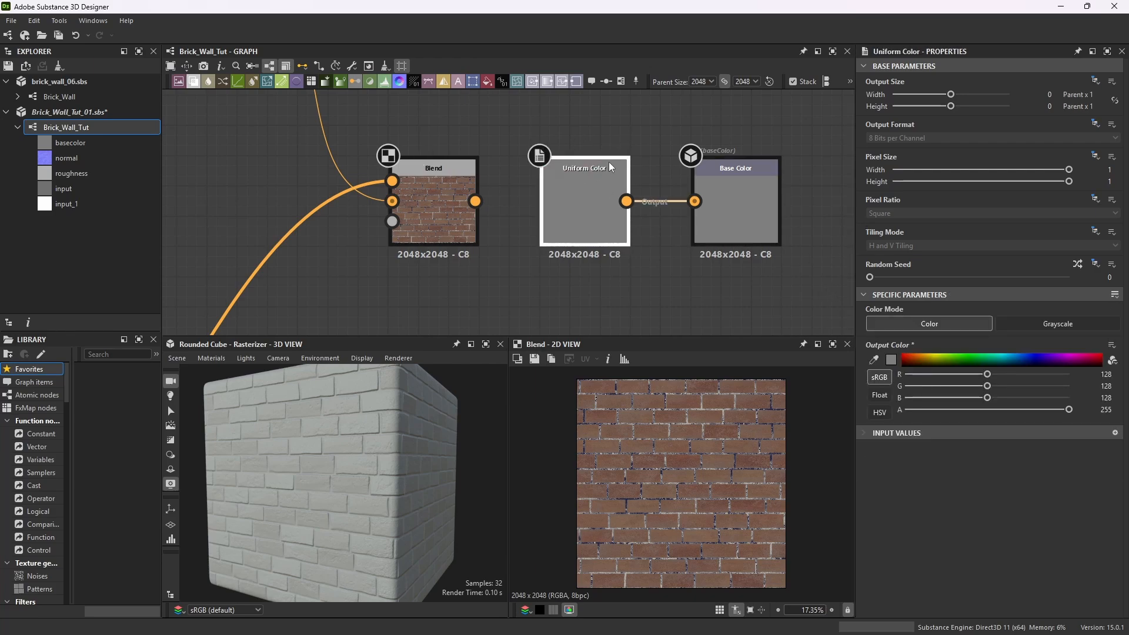
key(Delete)
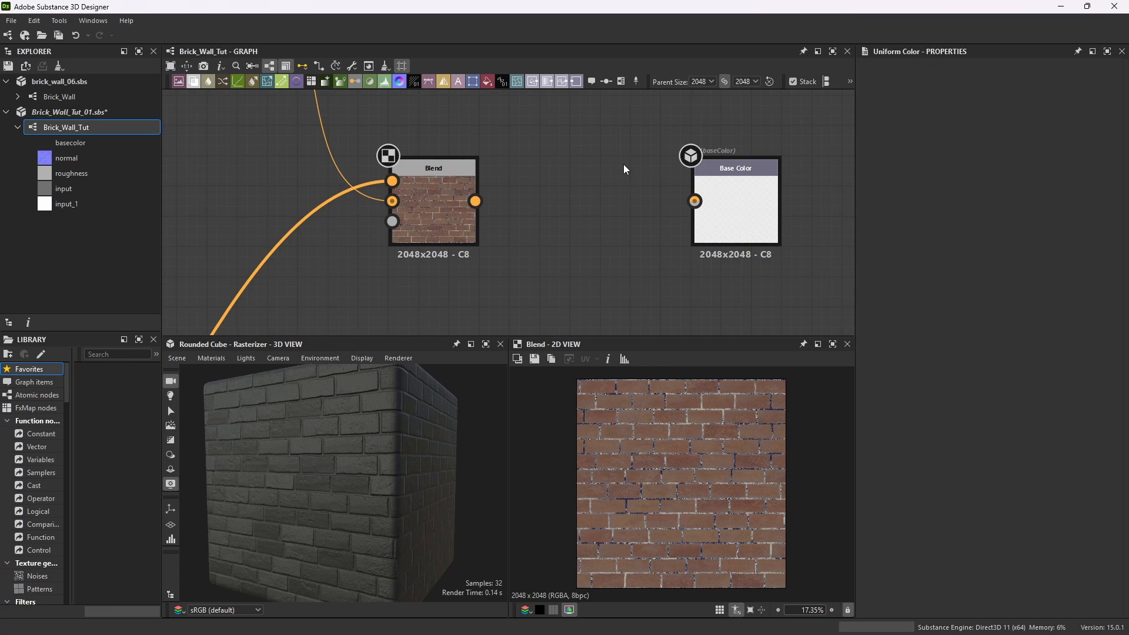
drag(475, 201, 694, 201)
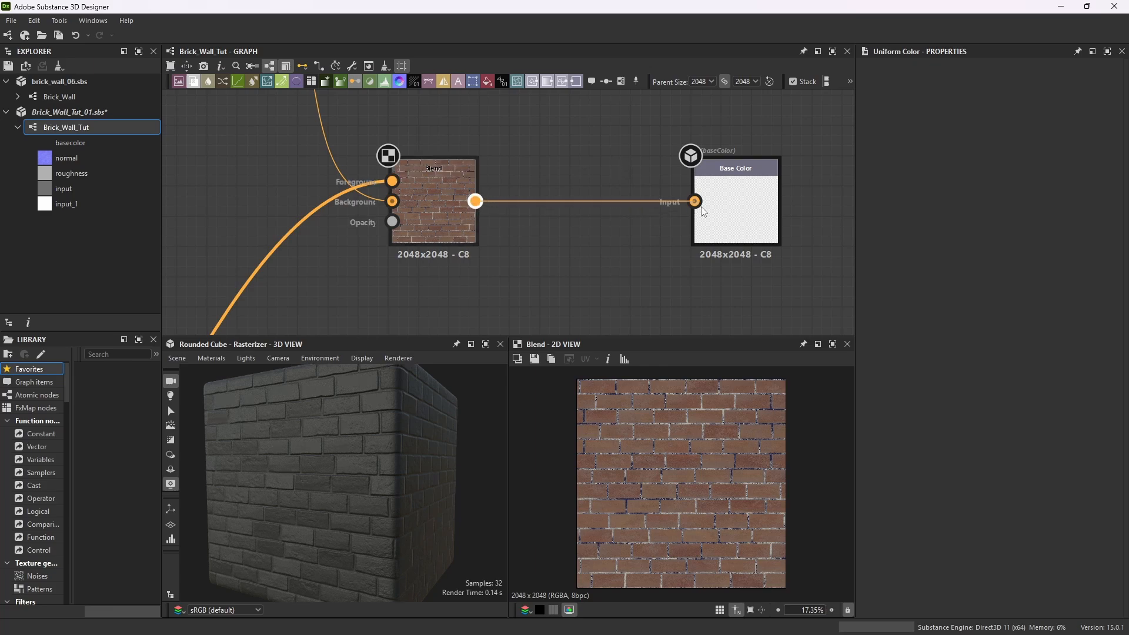
Maximize the 3D view and inspect the colored brick material on the cube.
click(485, 344)
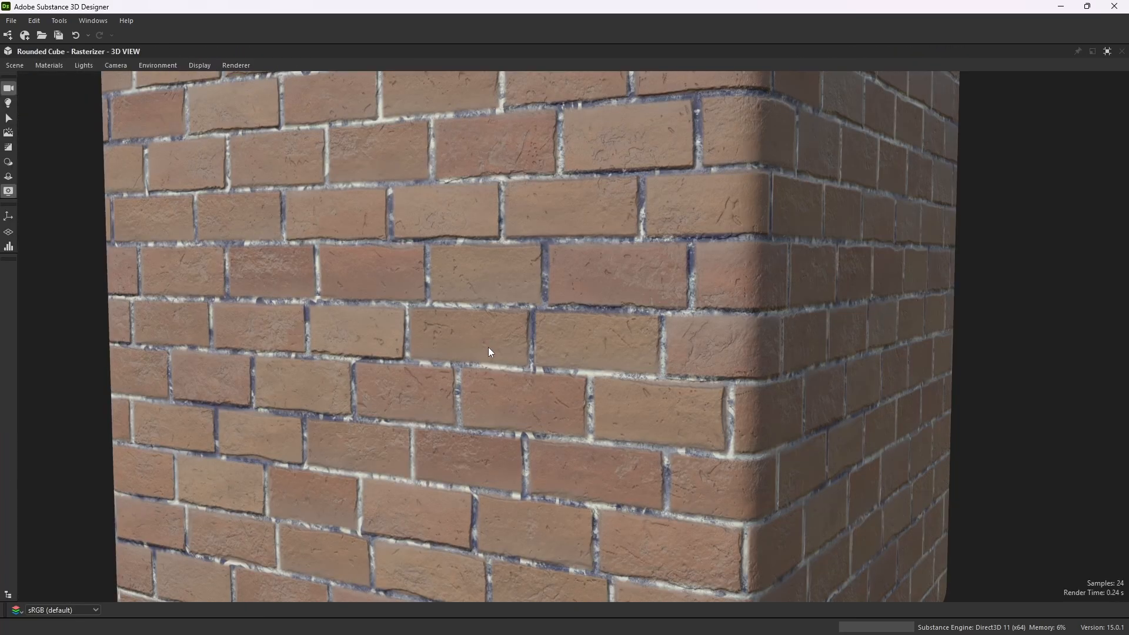
scroll(534, 289, down, 5)
mouse_move(537, 316)
mouse_down()
mouse_move(617, 305)
mouse_move(496, 317)
mouse_move(518, 308)
mouse_up()
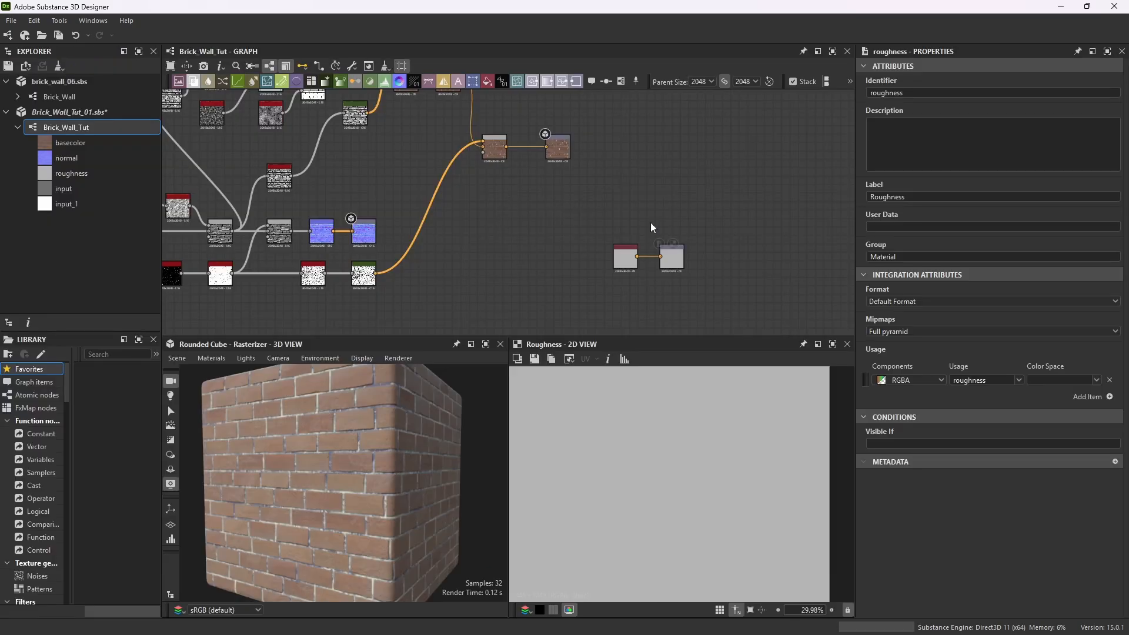
Add a Grayscale Conversion node and feed the final base color Blend output into it.
scroll(624, 209, down, 2)
scroll(624, 210, up, 3)
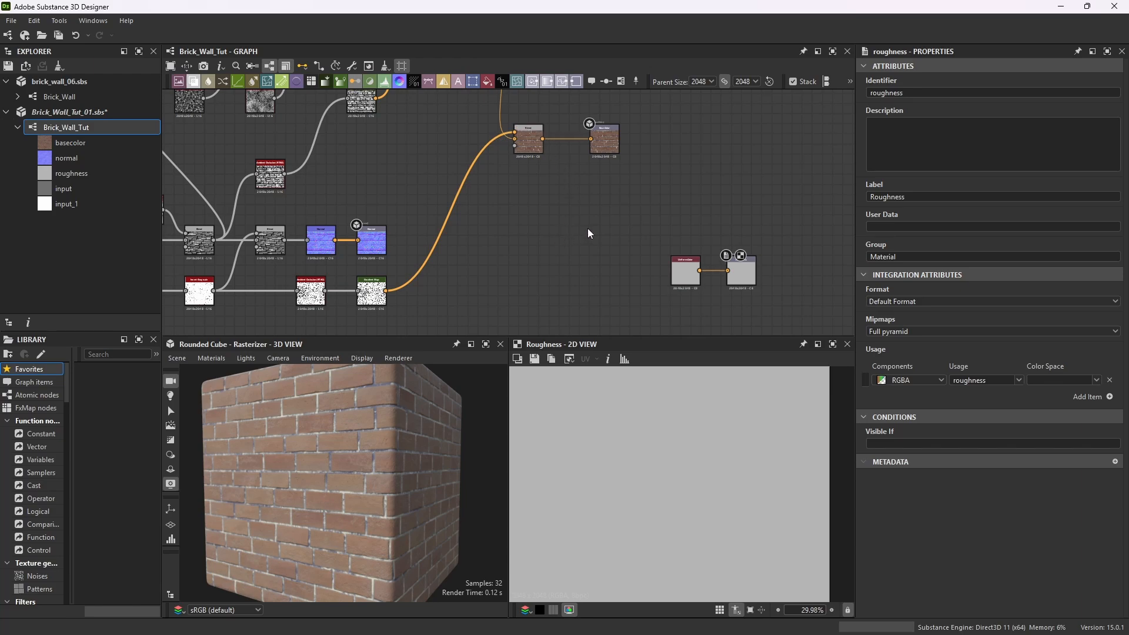
key(space)
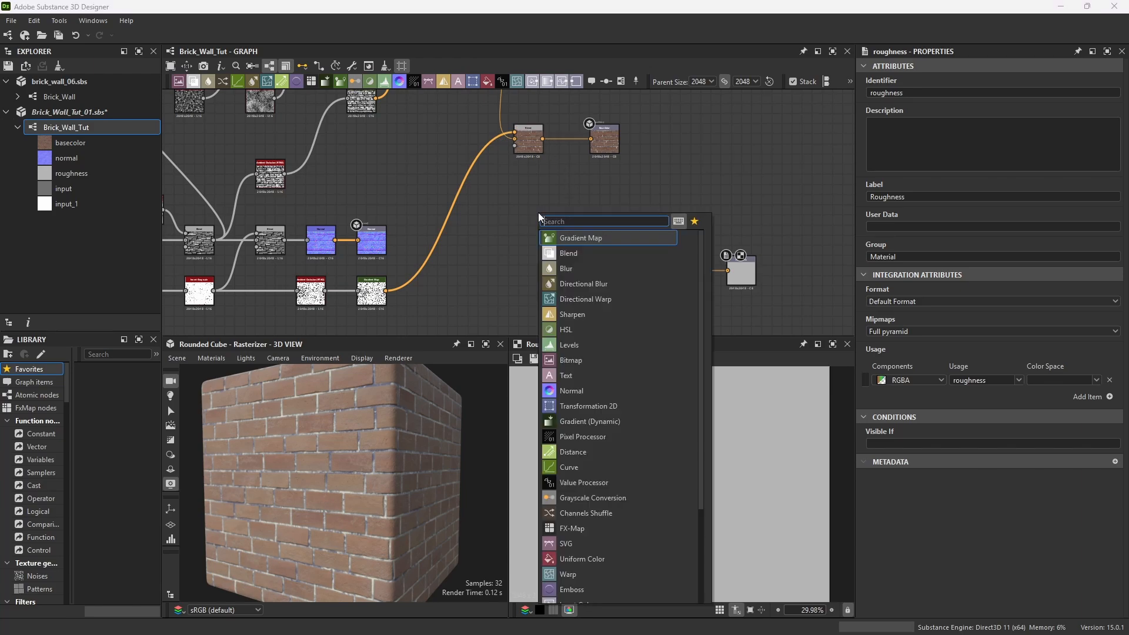
text(conver)
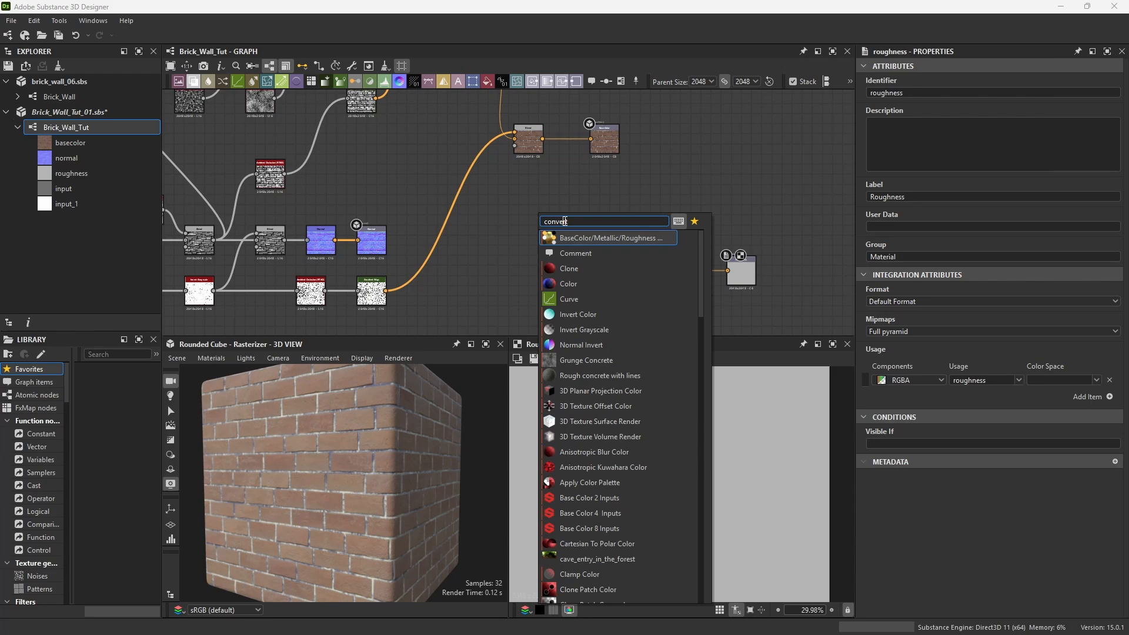
double_click(564, 221)
text(gray)
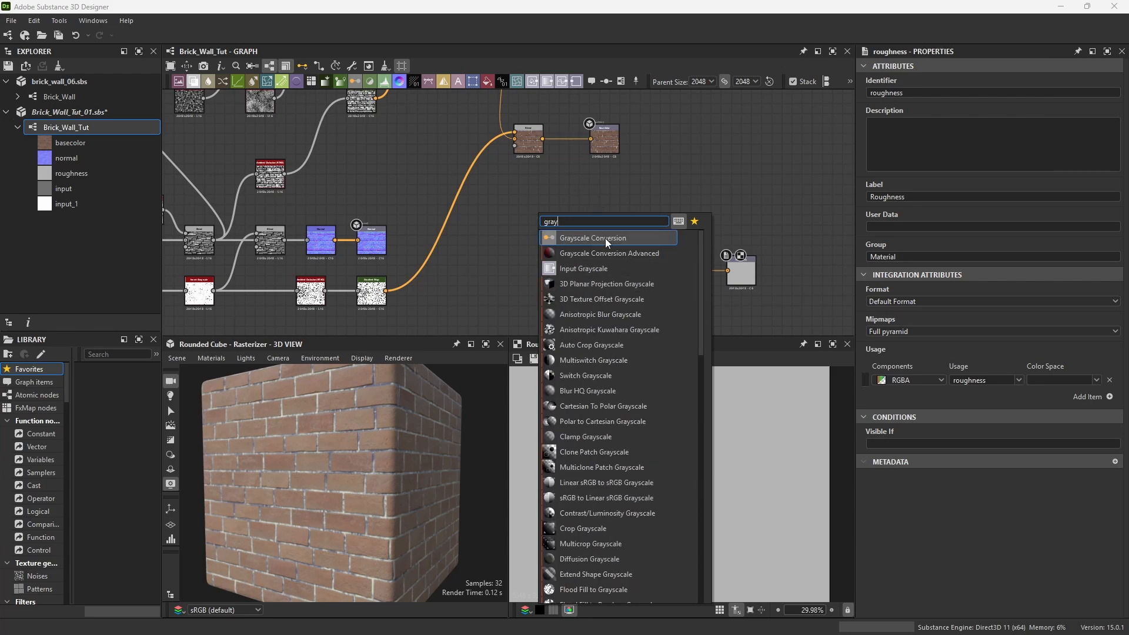
click(605, 238)
scroll(566, 189, up, 2)
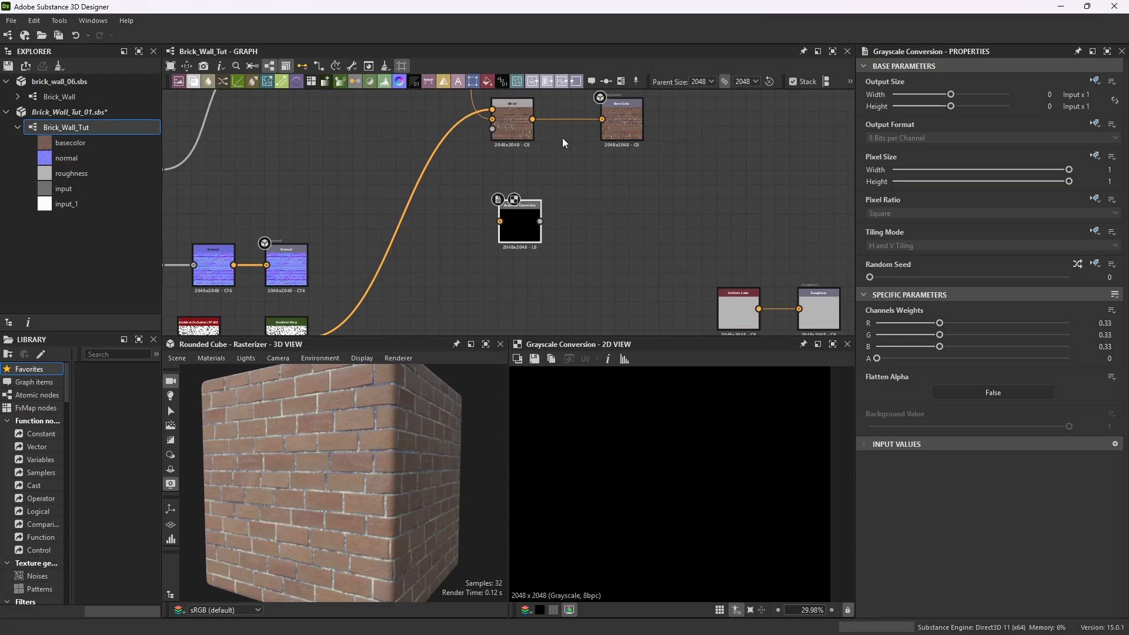
drag(532, 119, 590, 292)
scroll(608, 271, down, 1)
scroll(683, 440, up, 4)
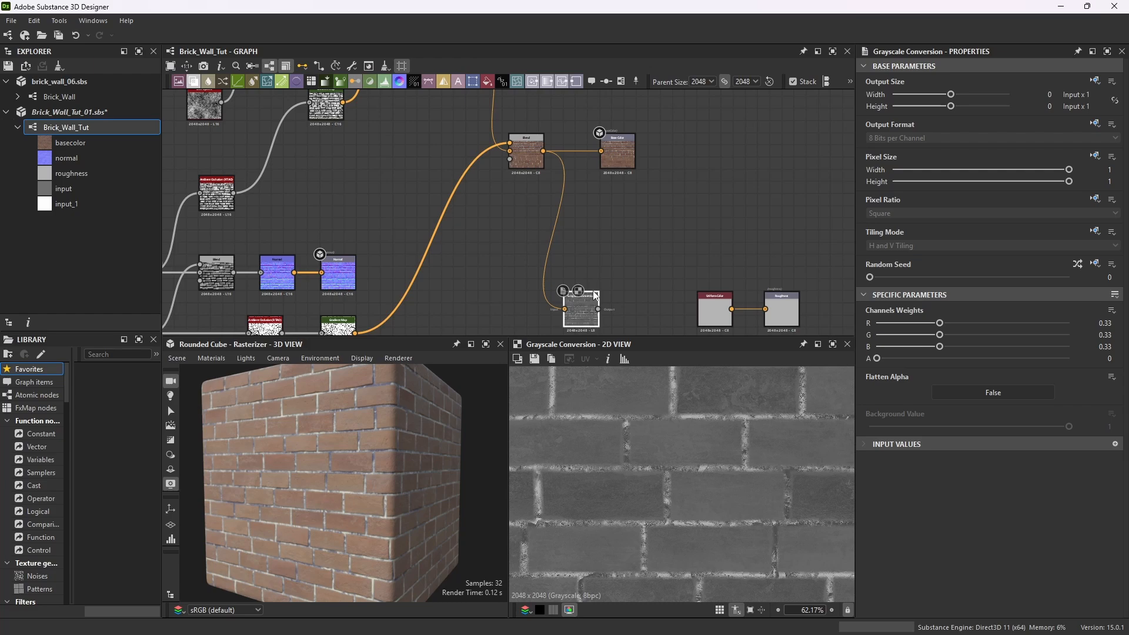
Plug the Grayscale Conversion into the roughness output, delete its old Uniform Color node, and move the output closer.
click(715, 297)
drag(598, 309, 773, 312)
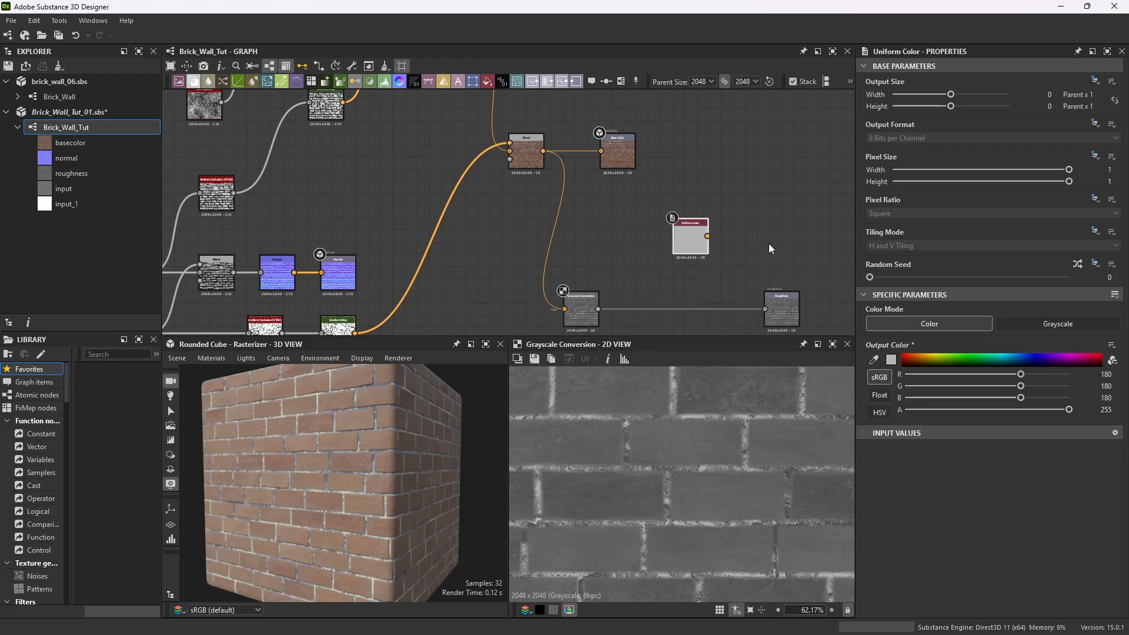
key(Delete)
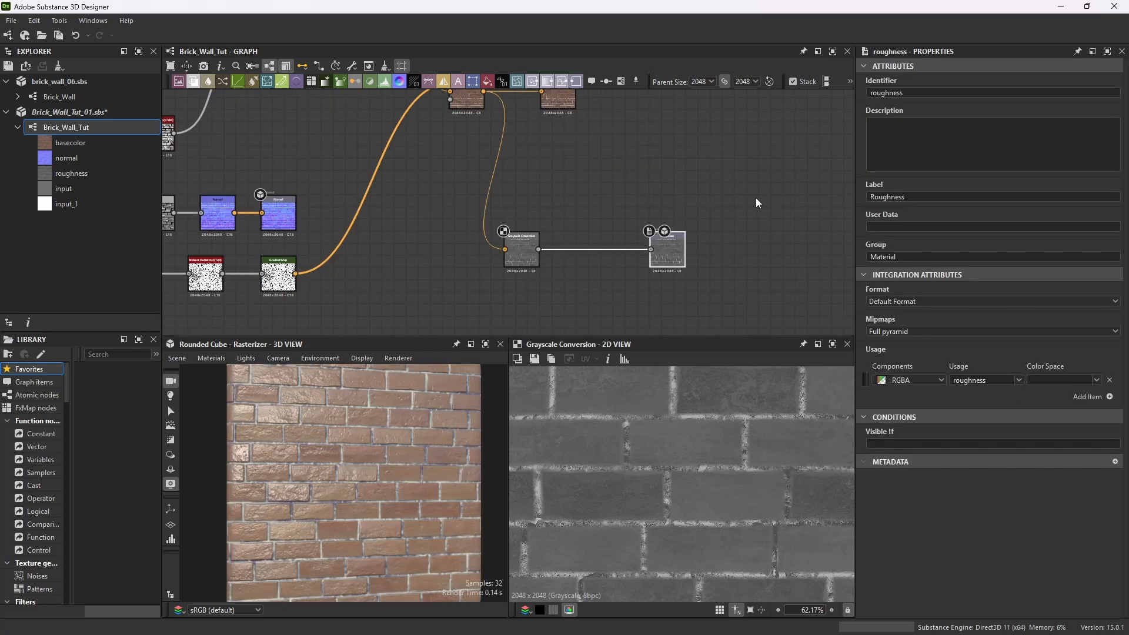
click(757, 201)
drag(677, 239, 595, 238)
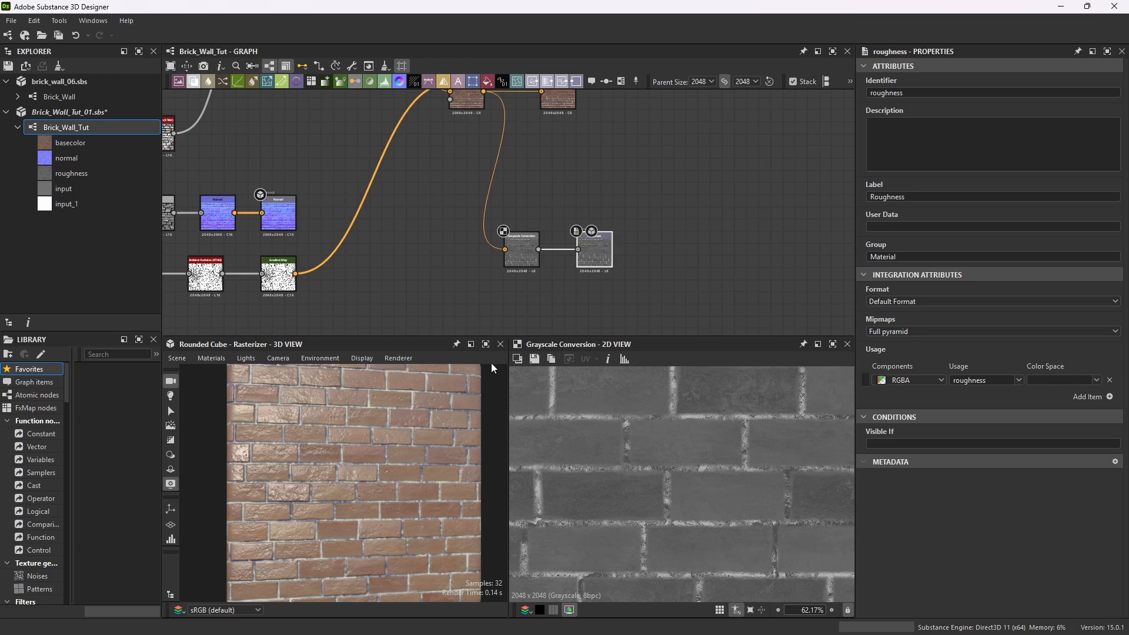
Maximize the 3D view and orbit the cube to inspect the roughness result.
drag(453, 370, 423, 420)
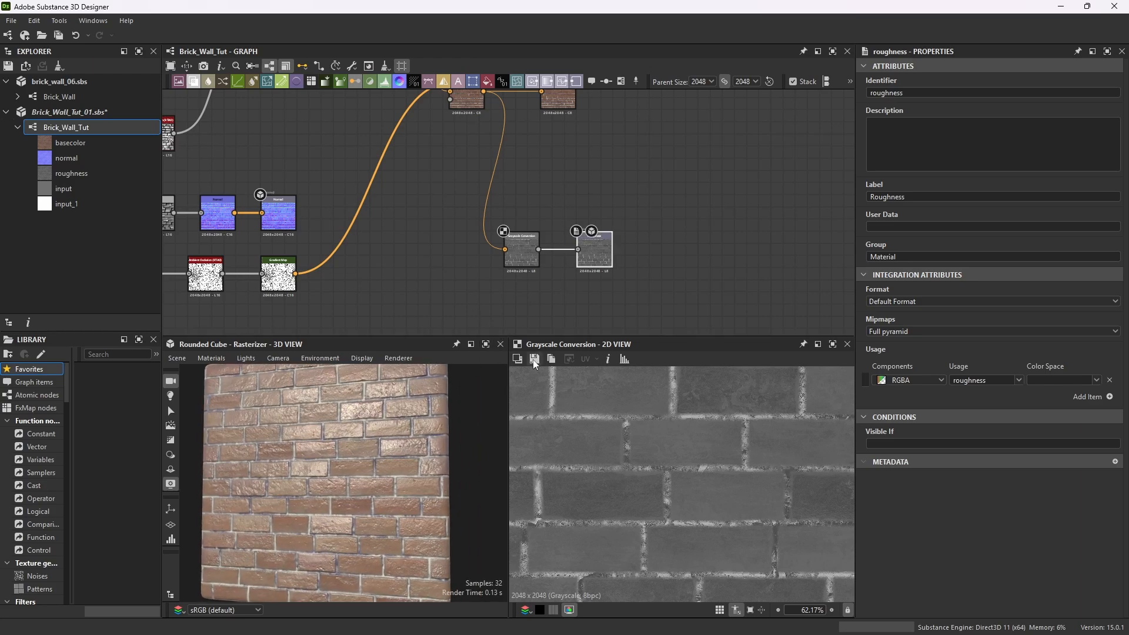
click(485, 344)
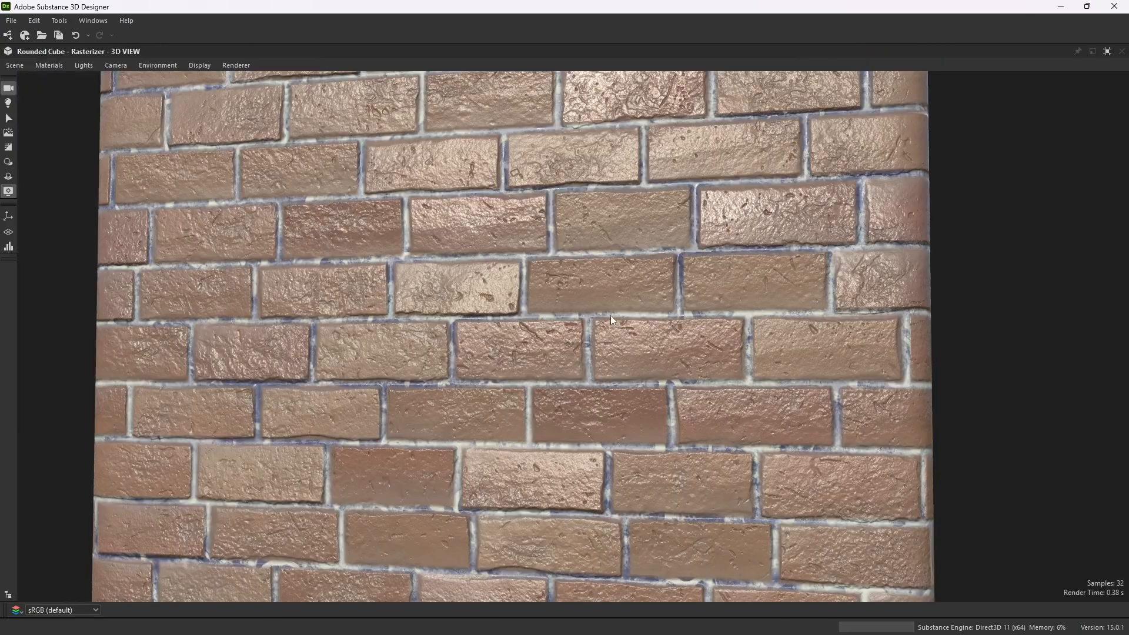
drag(610, 316, 718, 317)
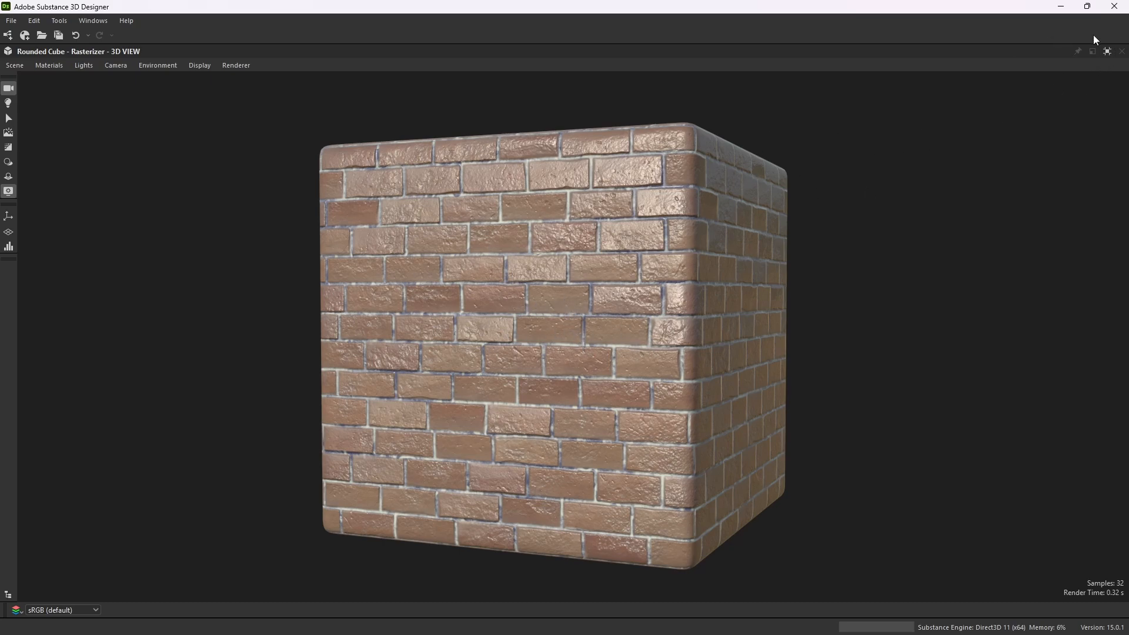
click(1107, 51)
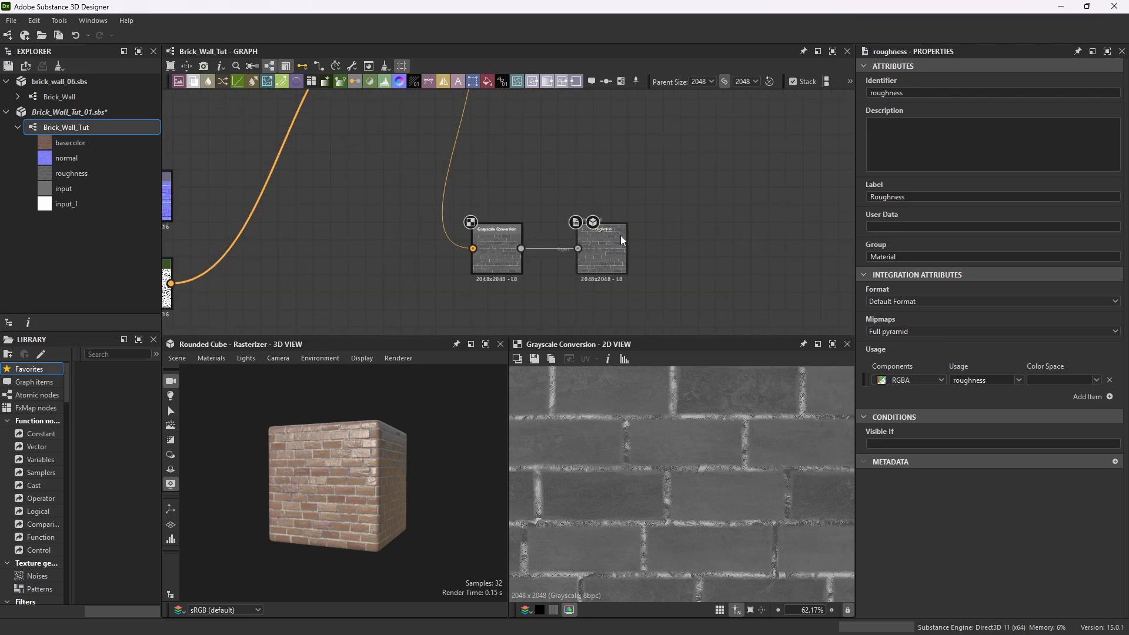
Insert an Invert Grayscale node between the Grayscale Conversion and the roughness output.
drag(621, 240, 762, 240)
click(563, 290)
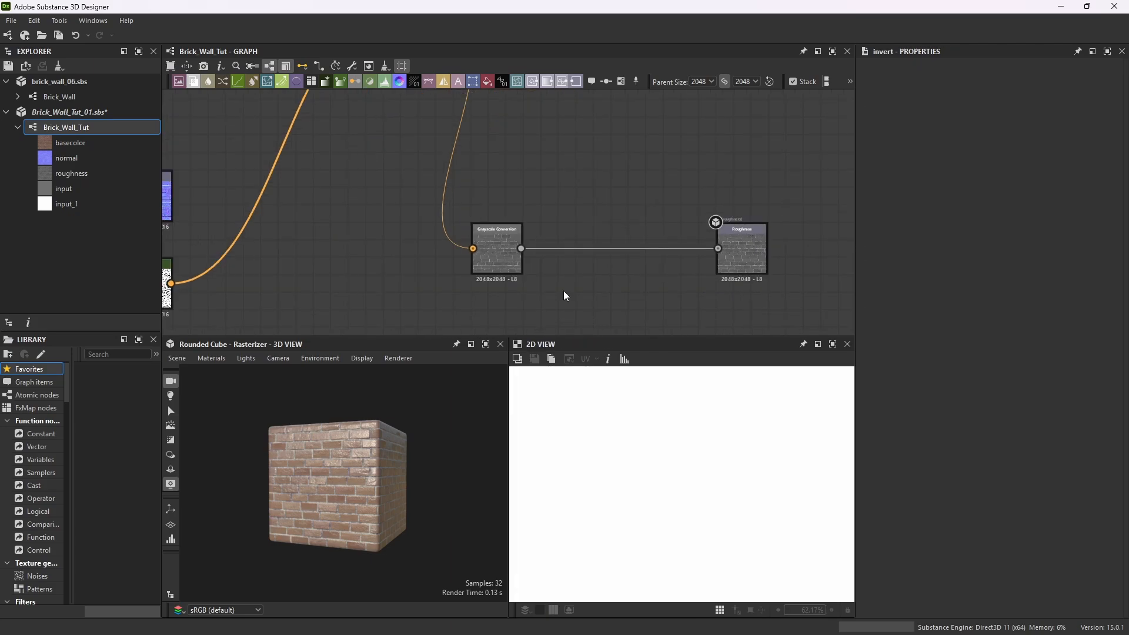
scroll(499, 245, up, 5)
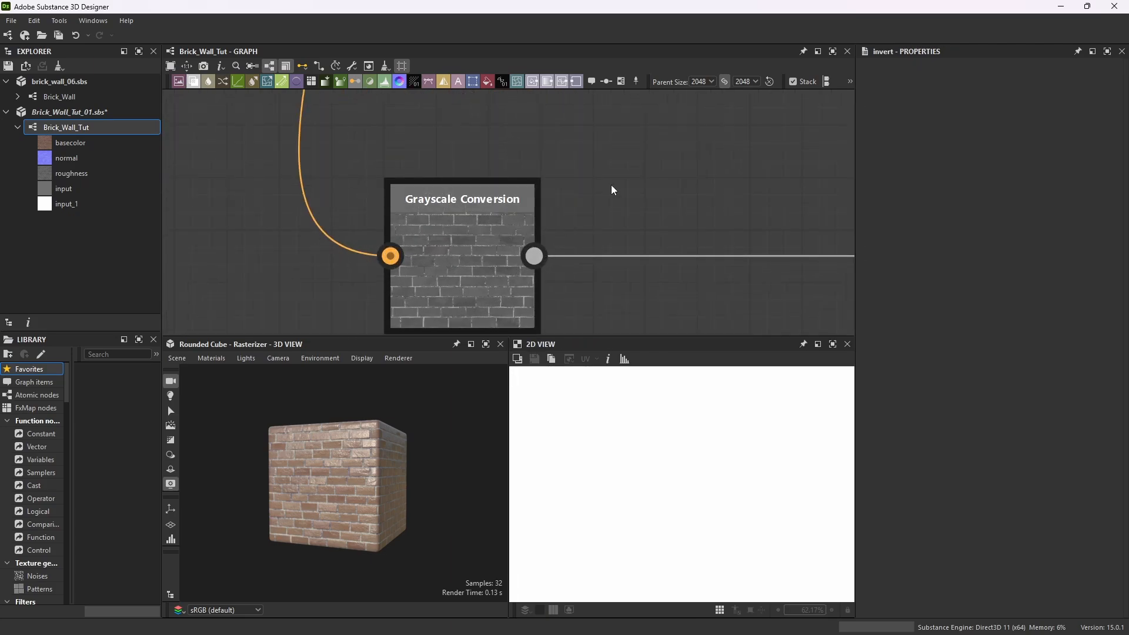
scroll(474, 202, down, 3)
drag(474, 202, 467, 172)
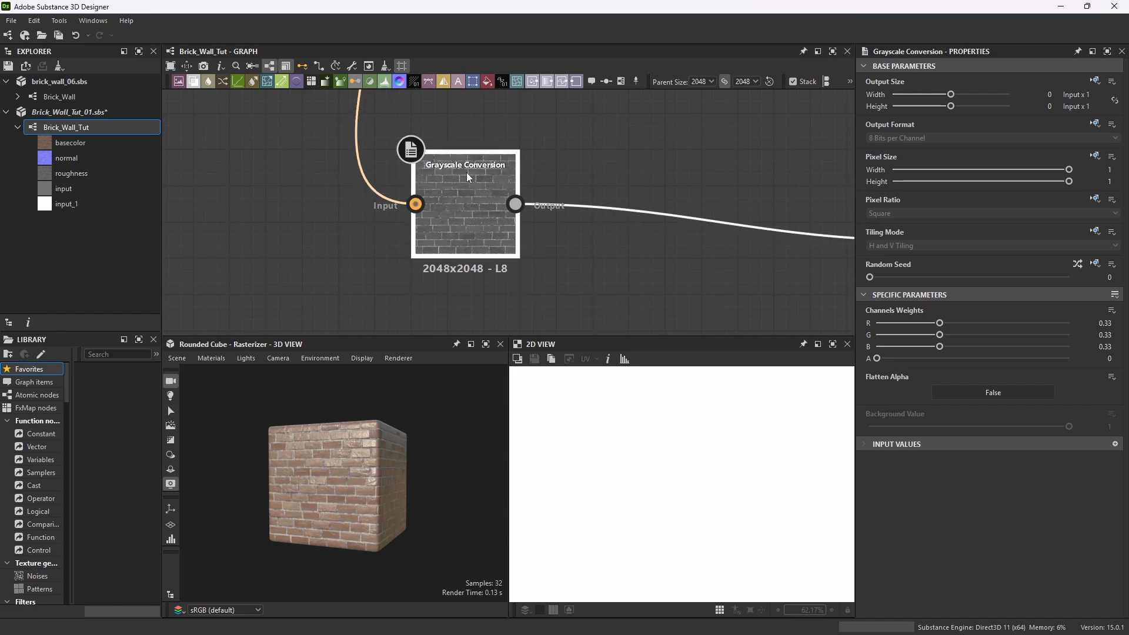
key(space)
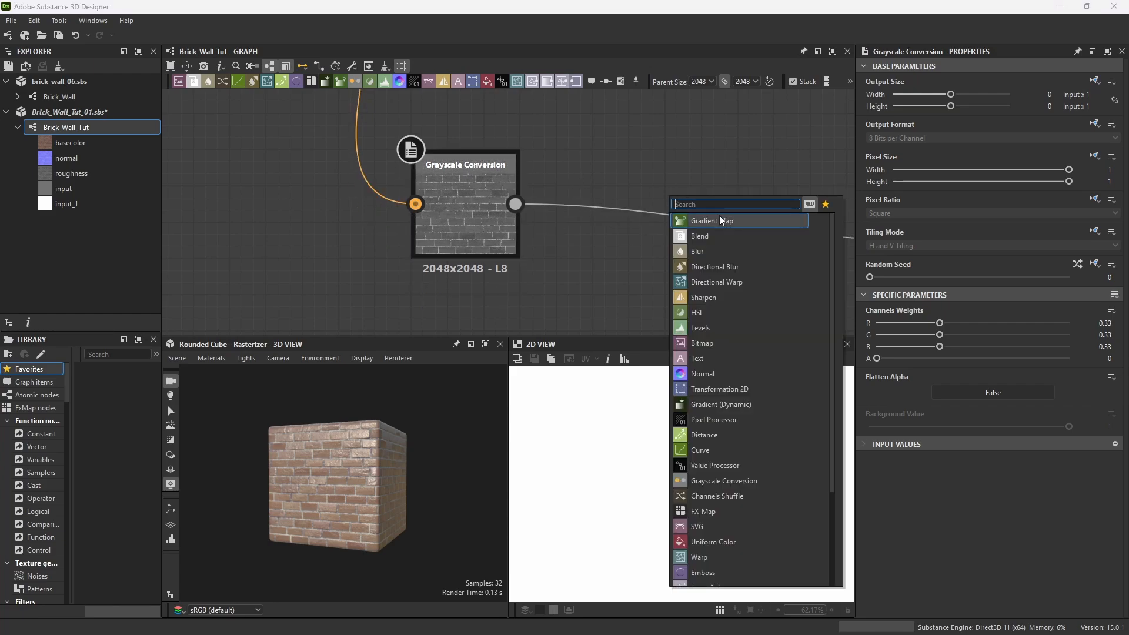
text(invert)
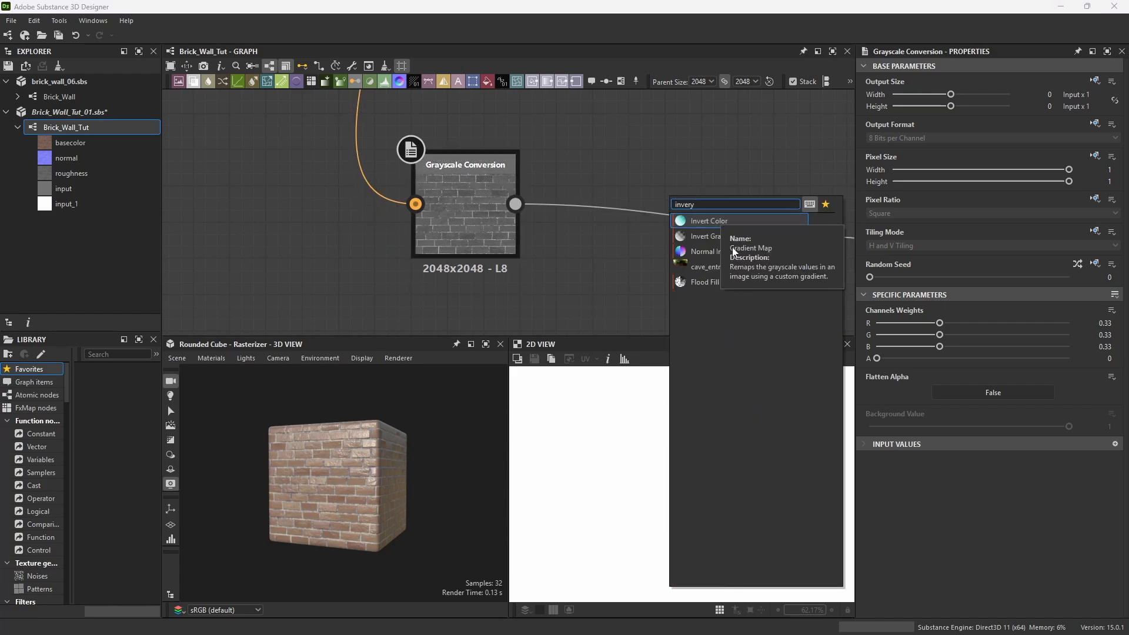
click(715, 234)
drag(515, 204, 773, 204)
scroll(627, 192, down, 3)
scroll(573, 158, up, 2)
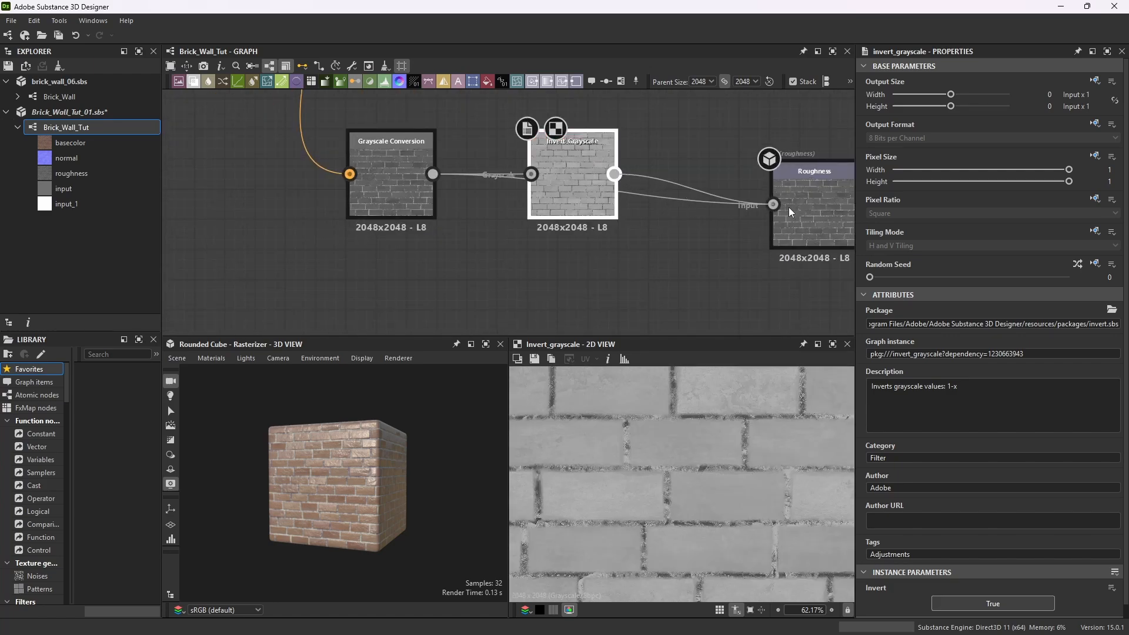
Maximize the 3D view and orbit to inspect the material with inverted roughness.
click(486, 344)
drag(486, 405, 499, 362)
scroll(517, 393, up, 5)
drag(477, 395, 779, 358)
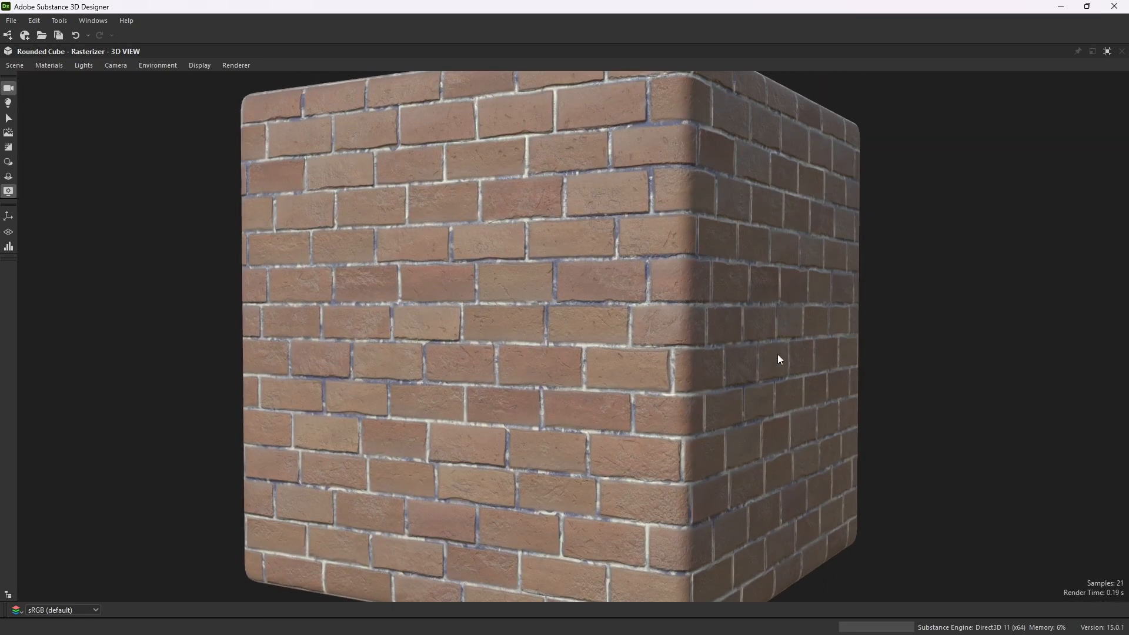
Restore the split panel layout and spread out the Invert Grayscale and roughness output nodes in the graph.
click(1099, 52)
scroll(594, 212, down, 3)
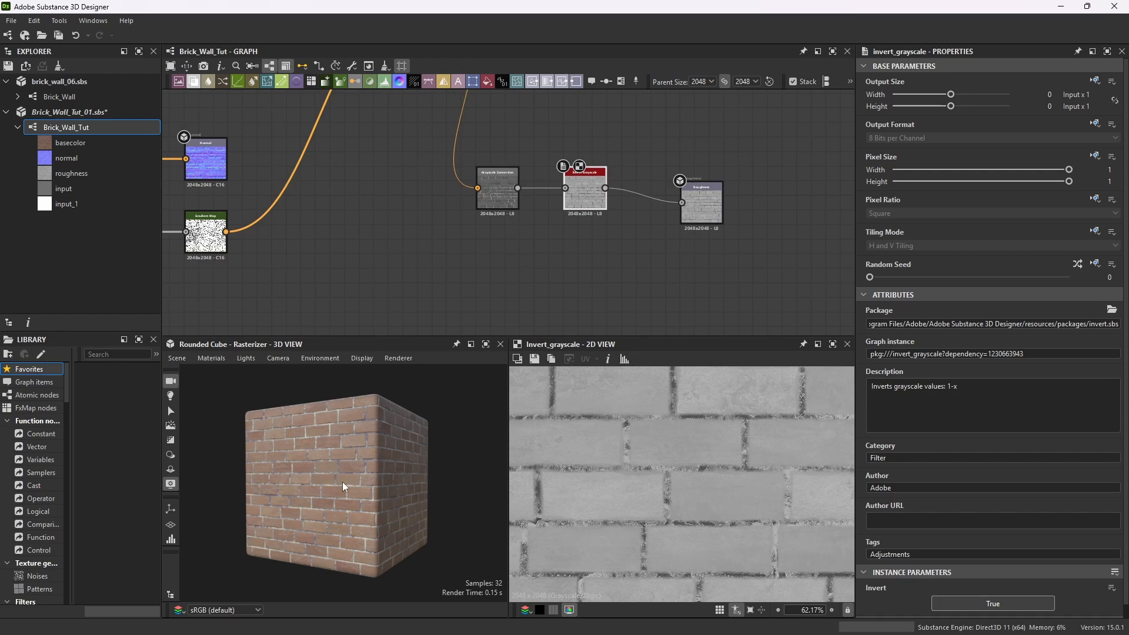
drag(563, 335, 565, 315)
drag(706, 194, 748, 171)
drag(590, 176, 575, 177)
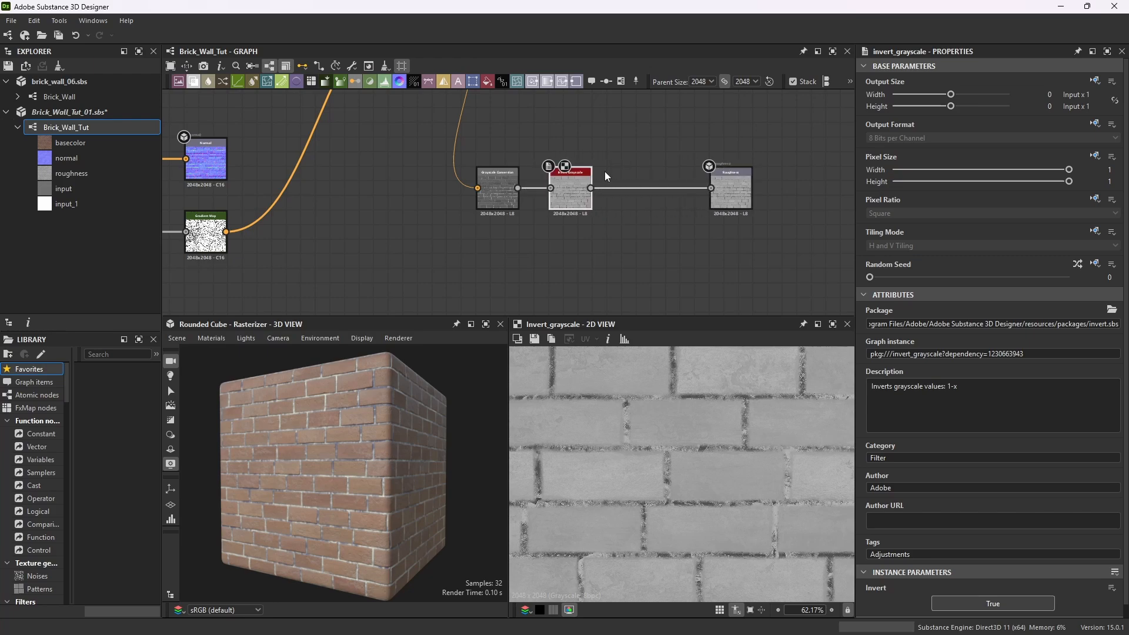
scroll(604, 183, down, 4)
scroll(600, 196, up, 3)
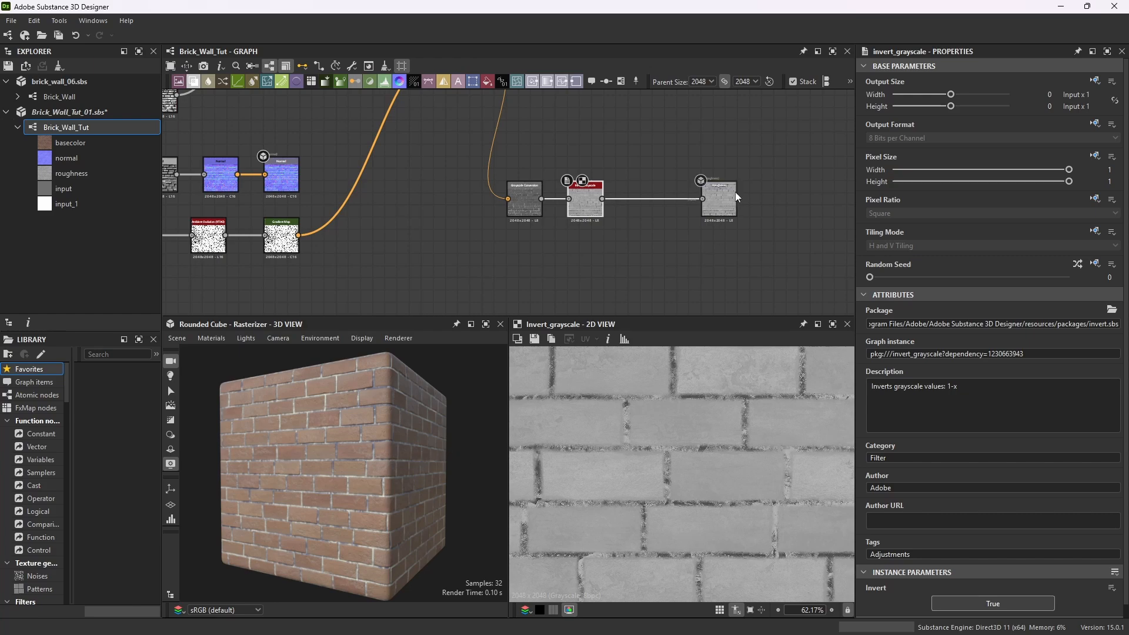
Add a Levels node and insert it between the Invert Grayscale node and the roughness output.
mouse_move(323, 464)
mouse_down()
mouse_move(411, 471)
mouse_move(334, 473)
mouse_move(305, 418)
mouse_up()
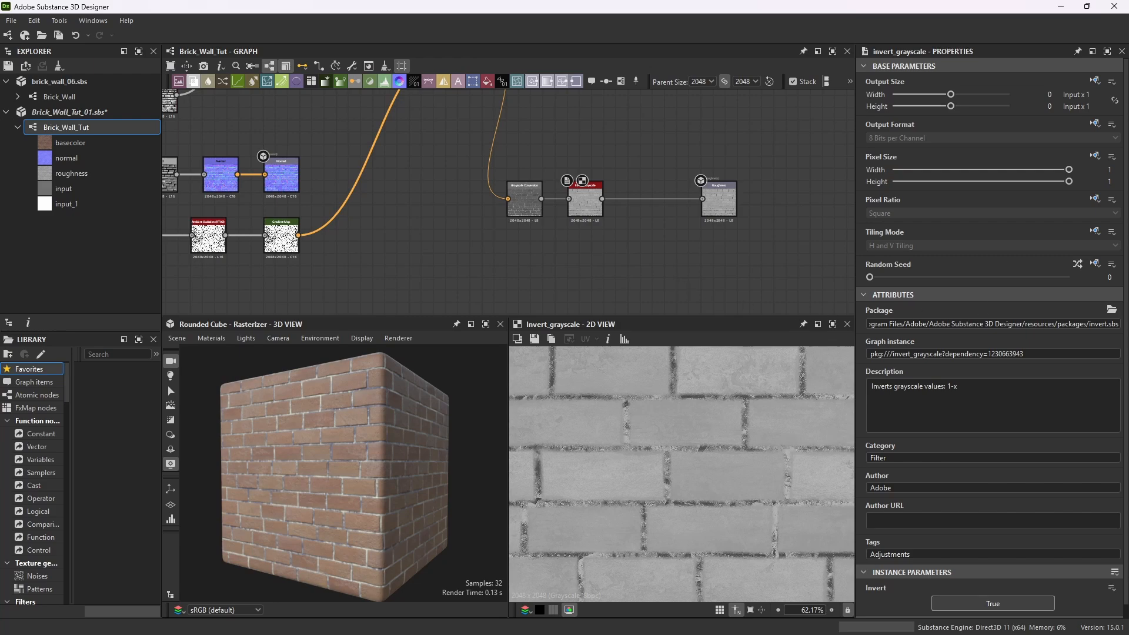
scroll(590, 187, up, 3)
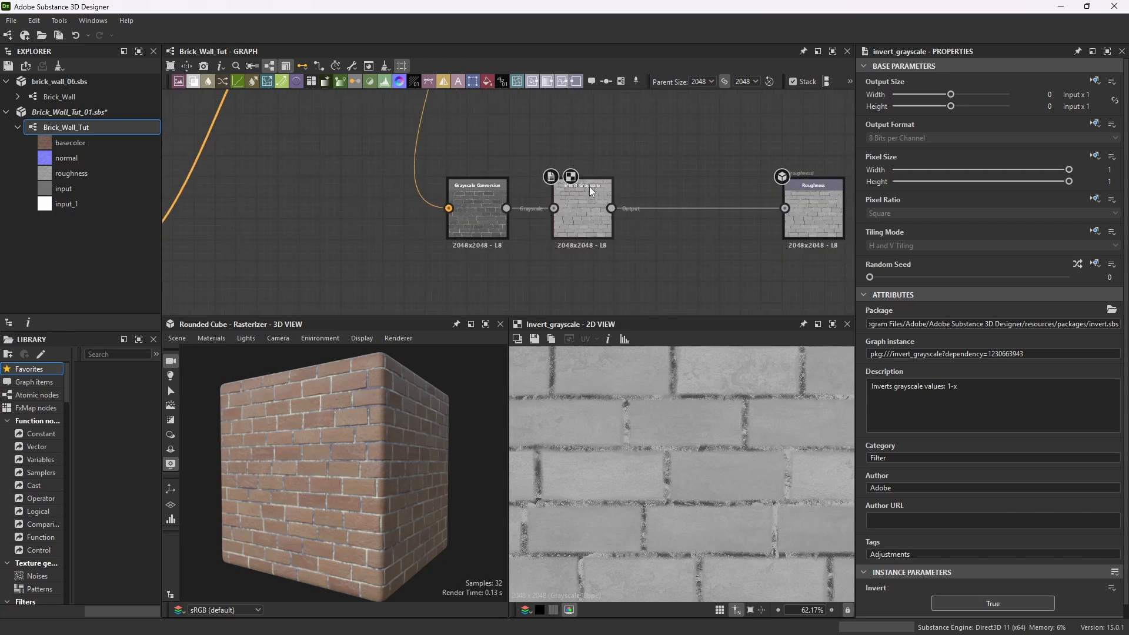
click(584, 184)
key(space)
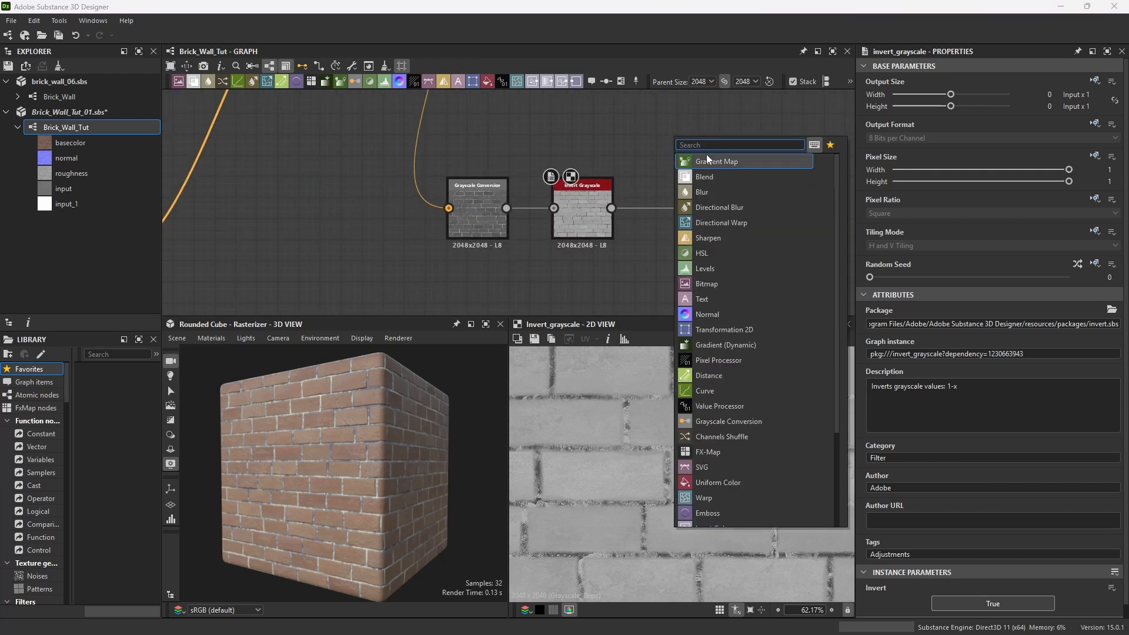
text(levels)
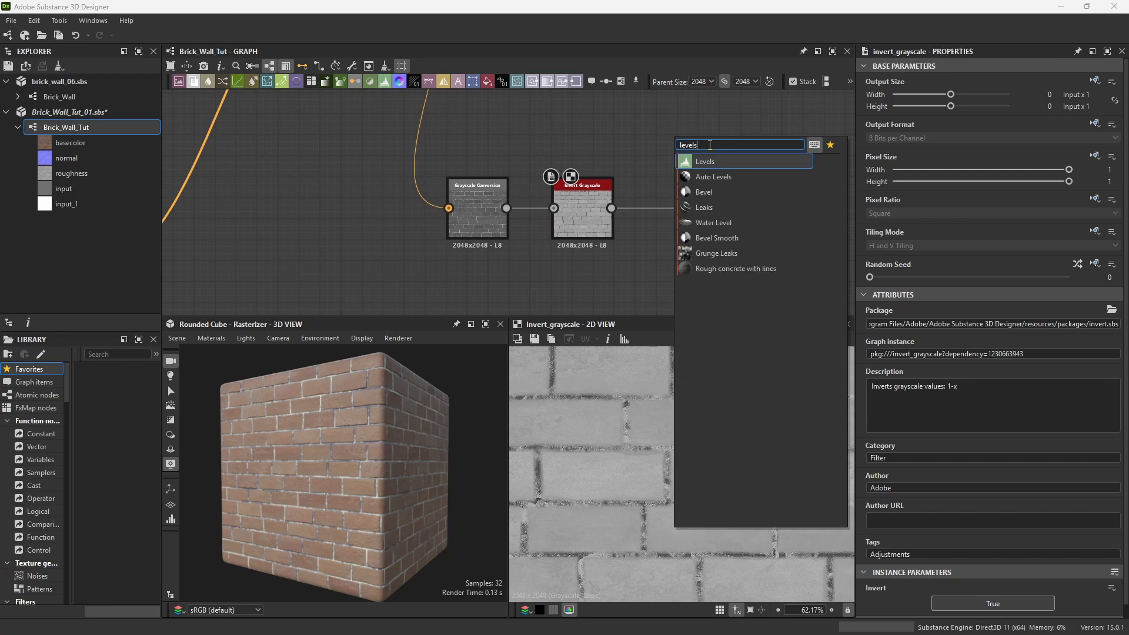
key(Return)
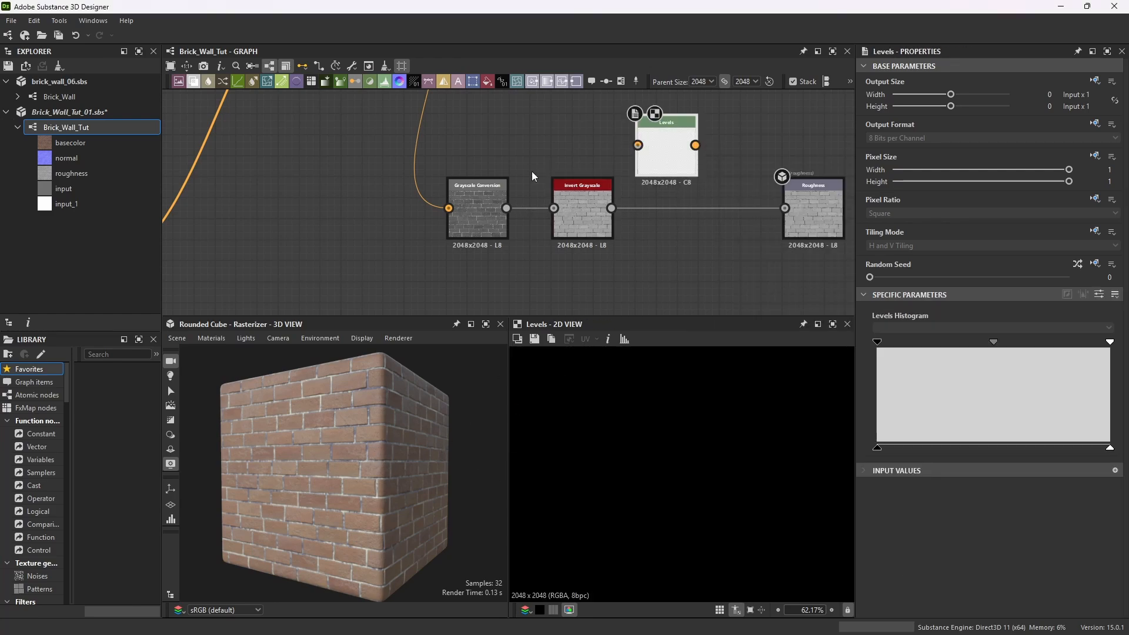
drag(352, 412, 382, 423)
scroll(289, 508, up, 4)
mouse_move(289, 508)
mouse_down()
mouse_move(380, 499)
mouse_move(318, 574)
mouse_move(447, 505)
mouse_move(358, 497)
mouse_move(255, 510)
mouse_move(274, 509)
mouse_up()
scroll(358, 497, down, 4)
scroll(274, 509, up, 3)
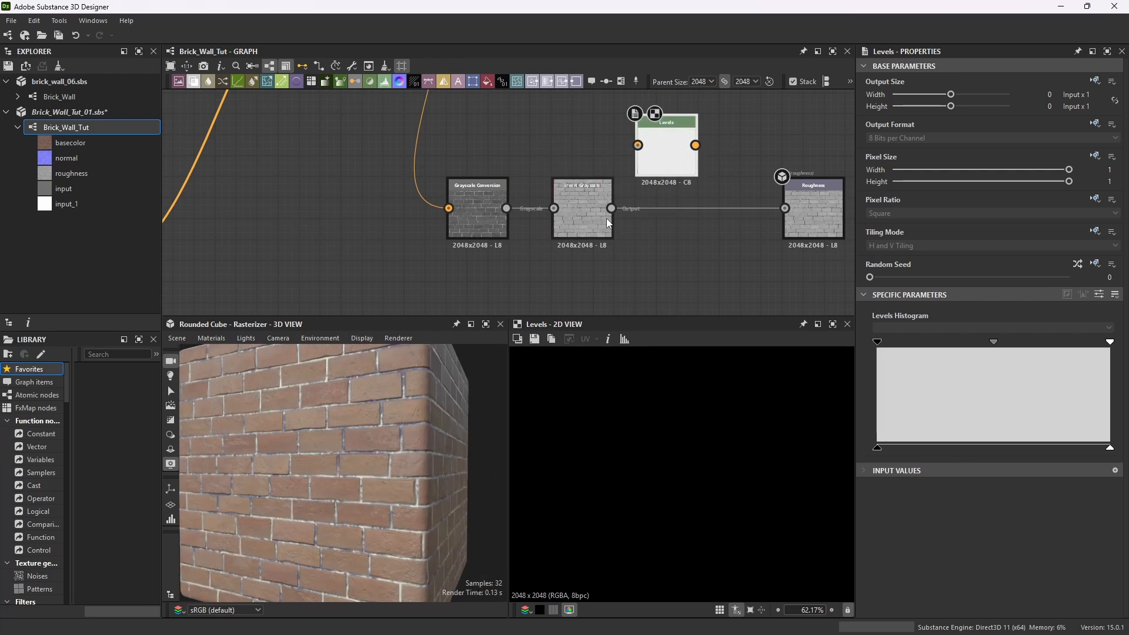
drag(613, 209, 637, 145)
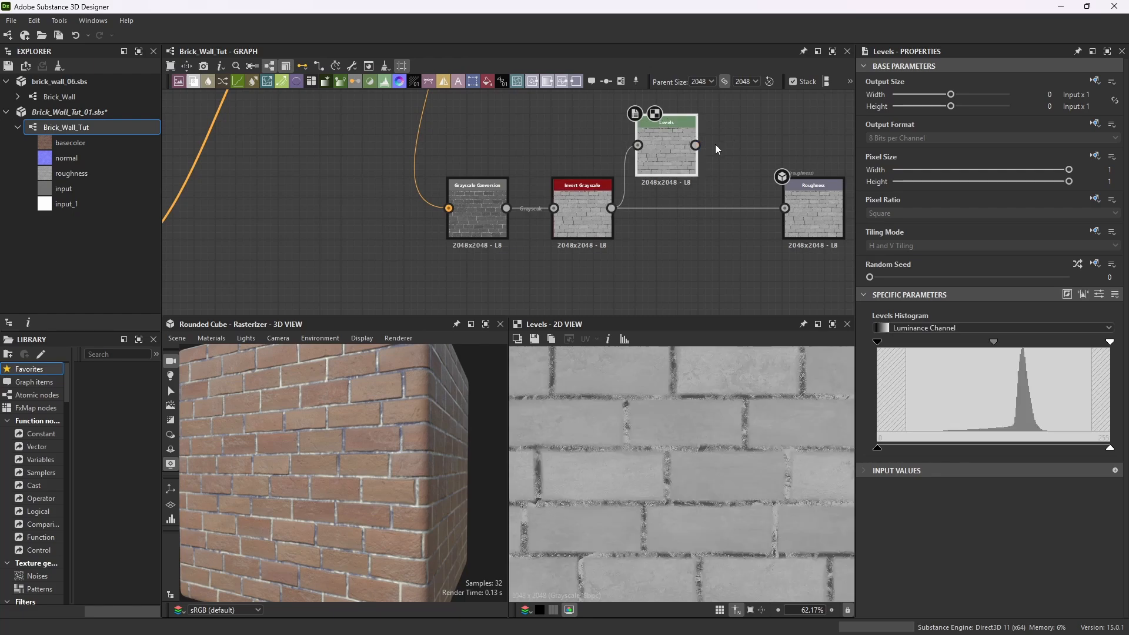
drag(788, 207, 785, 208)
drag(677, 119, 697, 182)
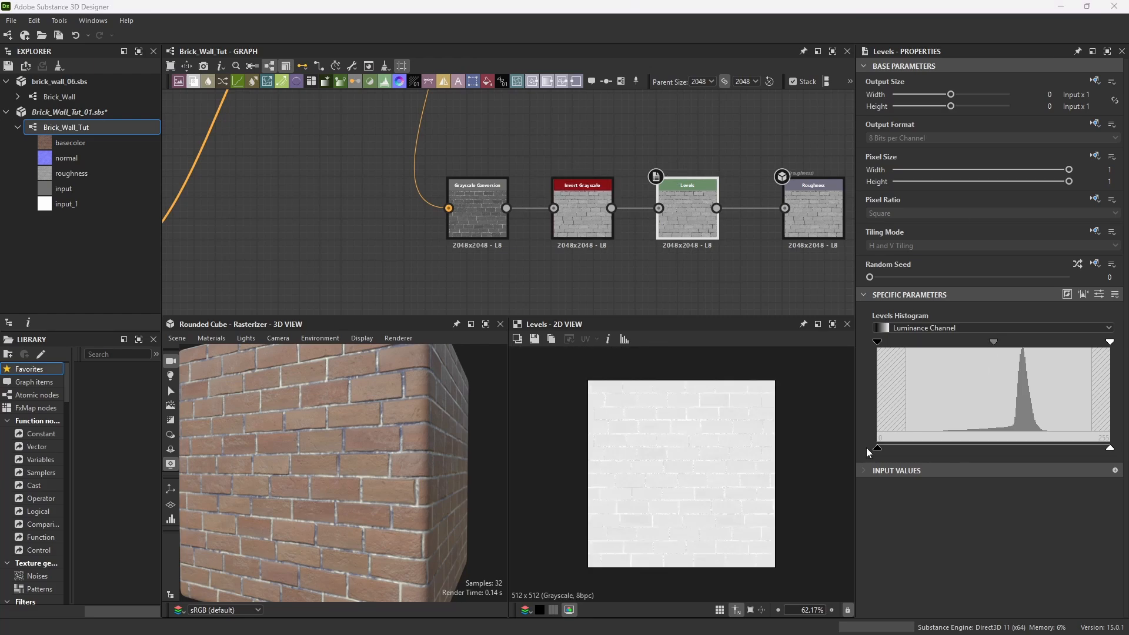
Adjust the Levels node by raising its input black point toward the midtones and lowering the output white point.
drag(880, 450, 1040, 456)
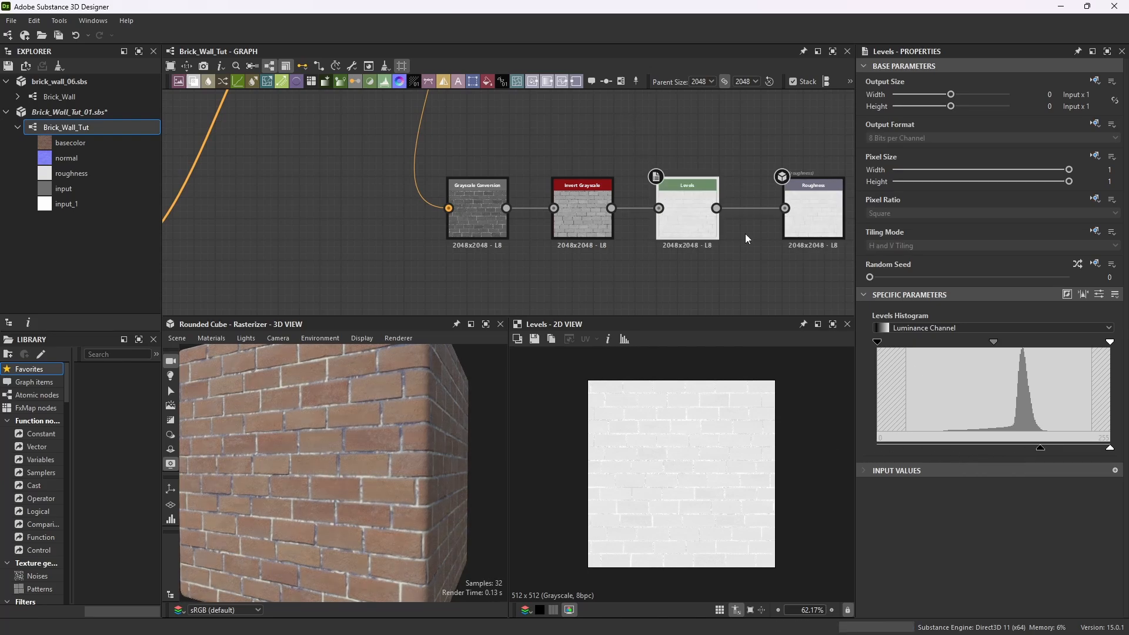
double_click(696, 186)
scroll(665, 426, down, 4)
scroll(664, 426, up, 1)
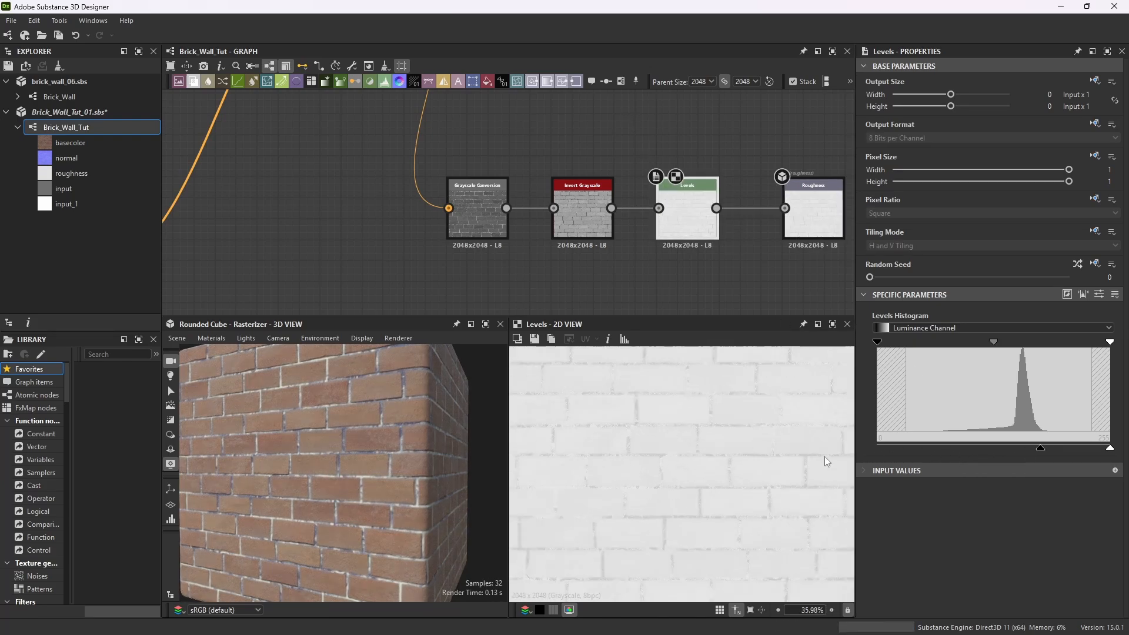
drag(1037, 452, 1009, 448)
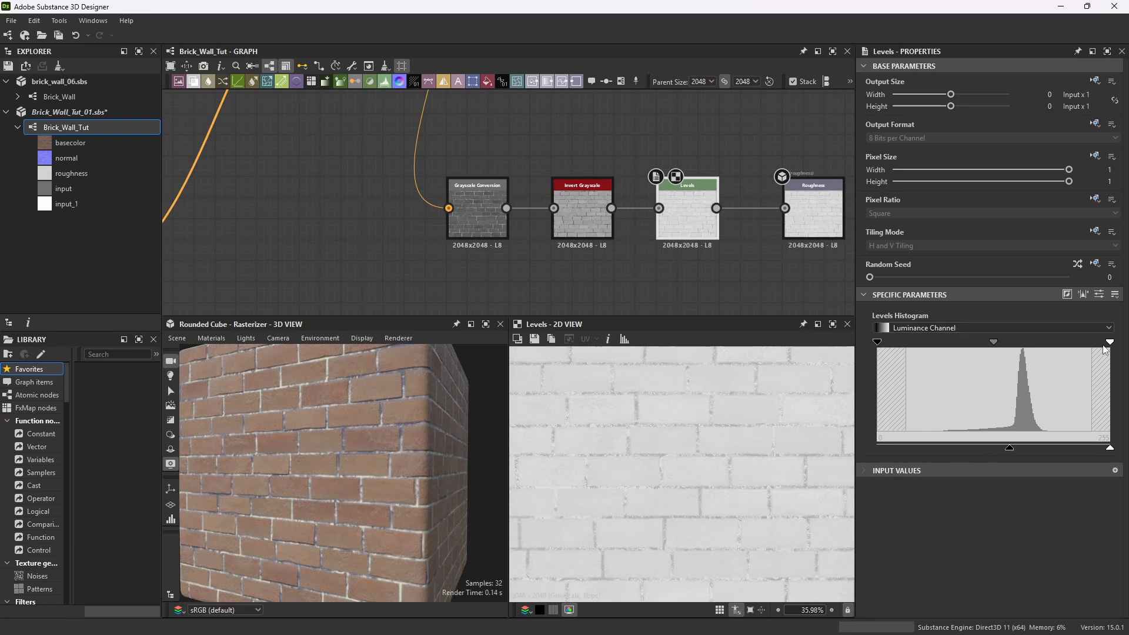
drag(1110, 346, 1063, 353)
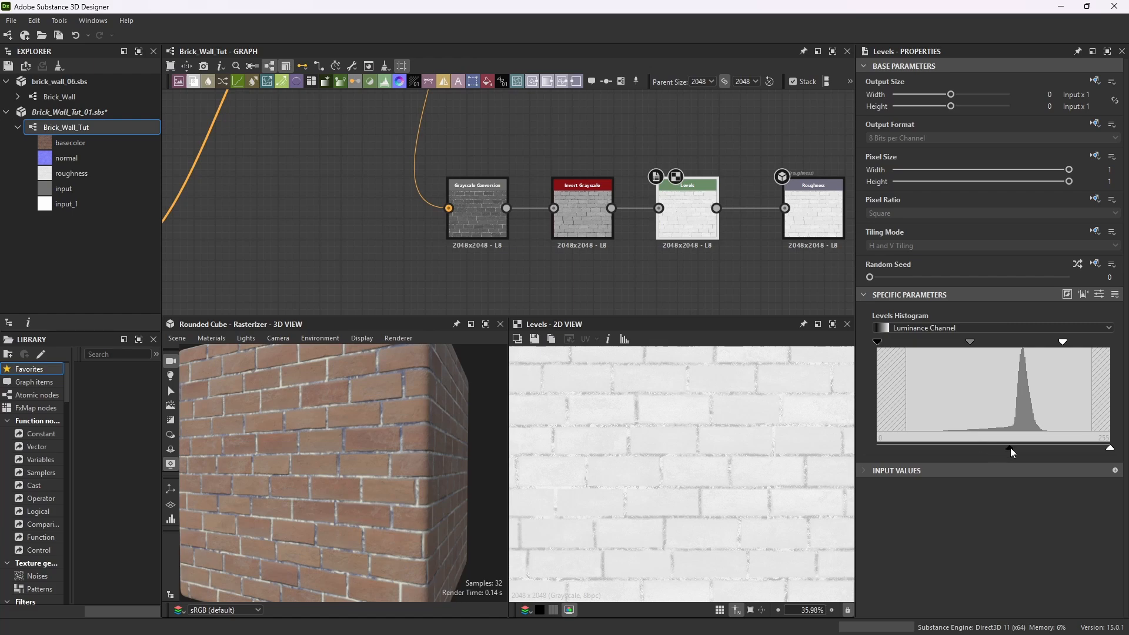
drag(1009, 447, 988, 451)
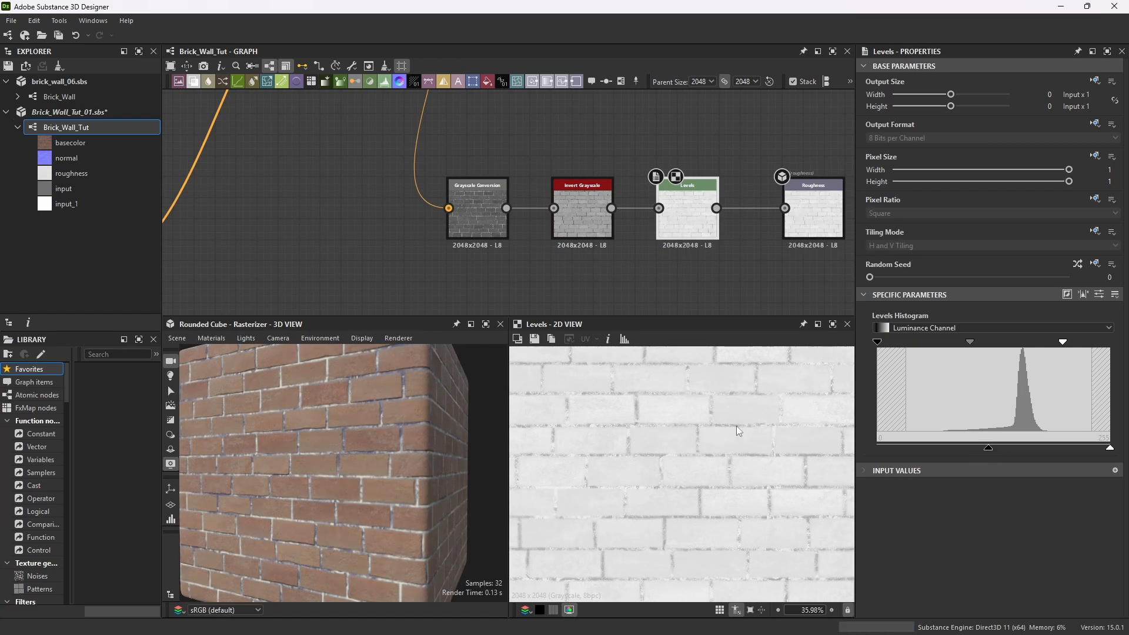
Save the Brick_Wall_Tut_01 package.
scroll(737, 426, down, 4)
scroll(728, 446, up, 2)
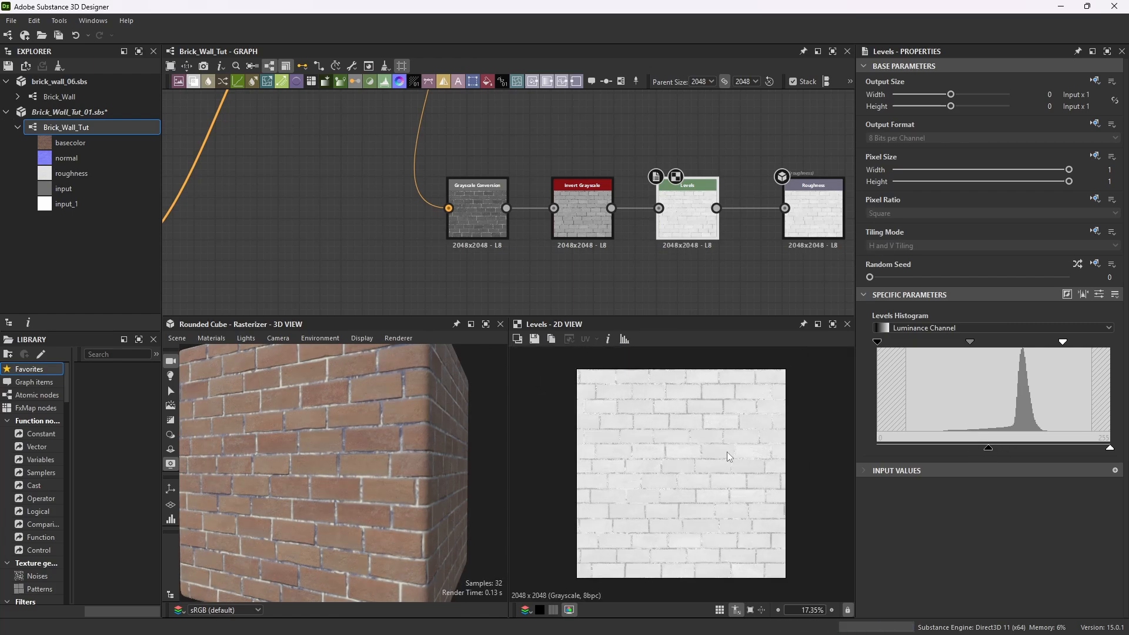
click(12, 21)
click(38, 89)
scroll(679, 187, down, 2)
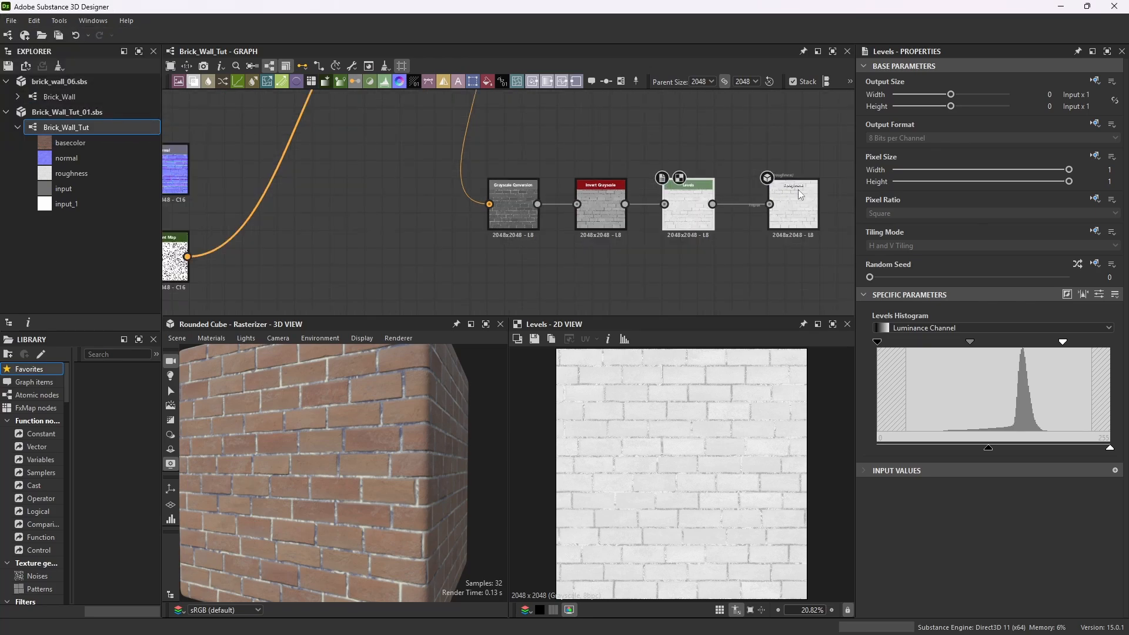
scroll(579, 257, down, 2)
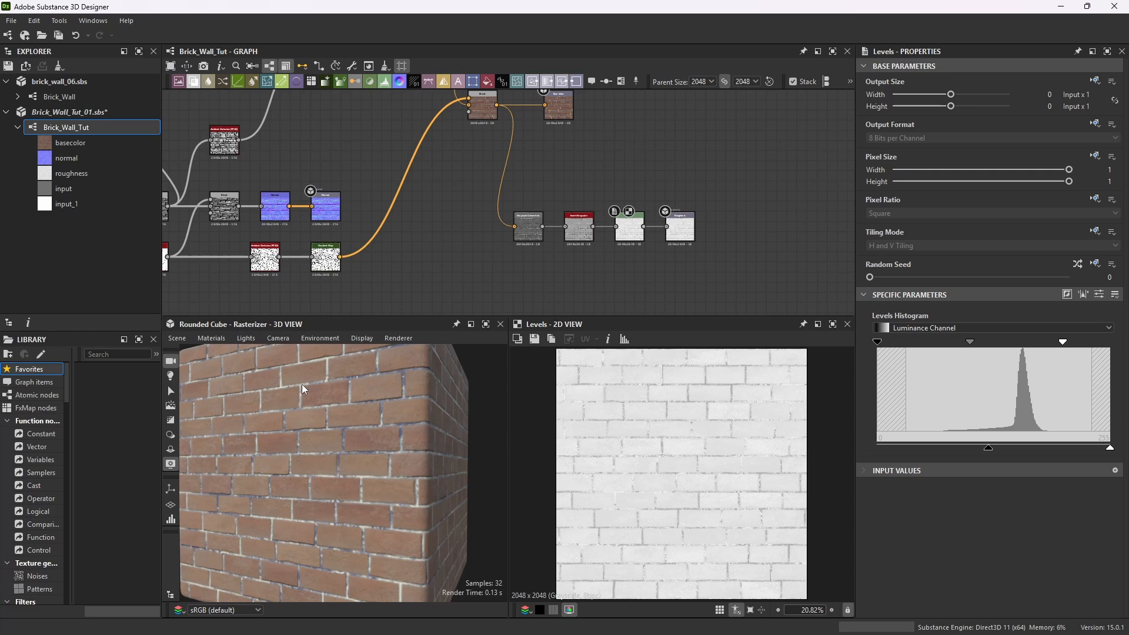
Add a Grunge Map 001 node and a second Levels node above the roughness chain.
drag(383, 438, 355, 443)
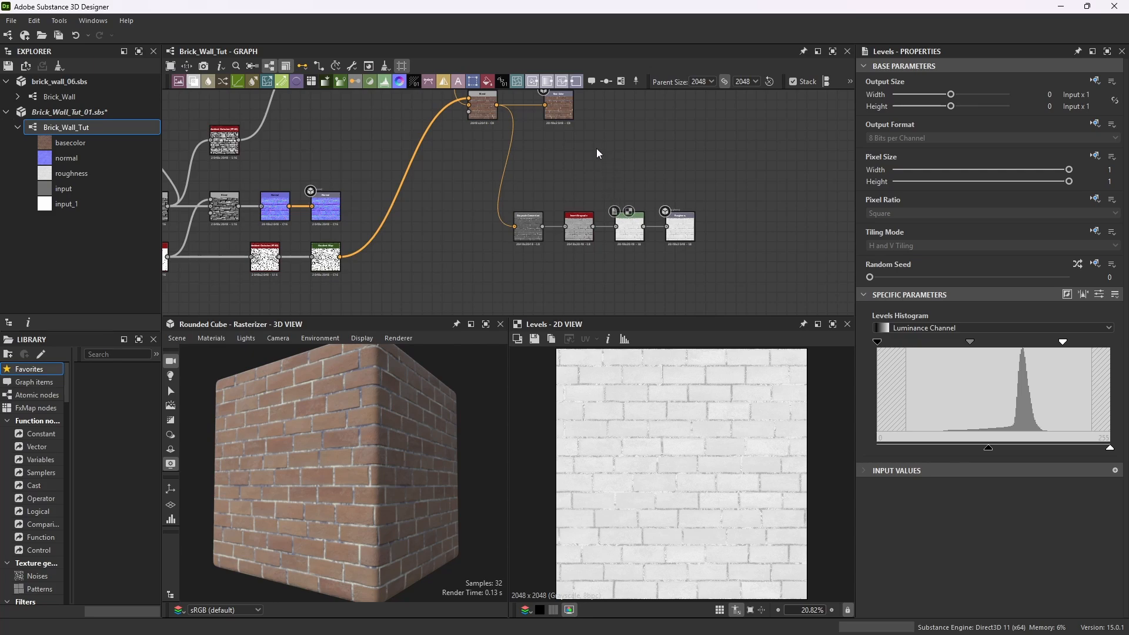
key(space)
key(space)
text(grunge)
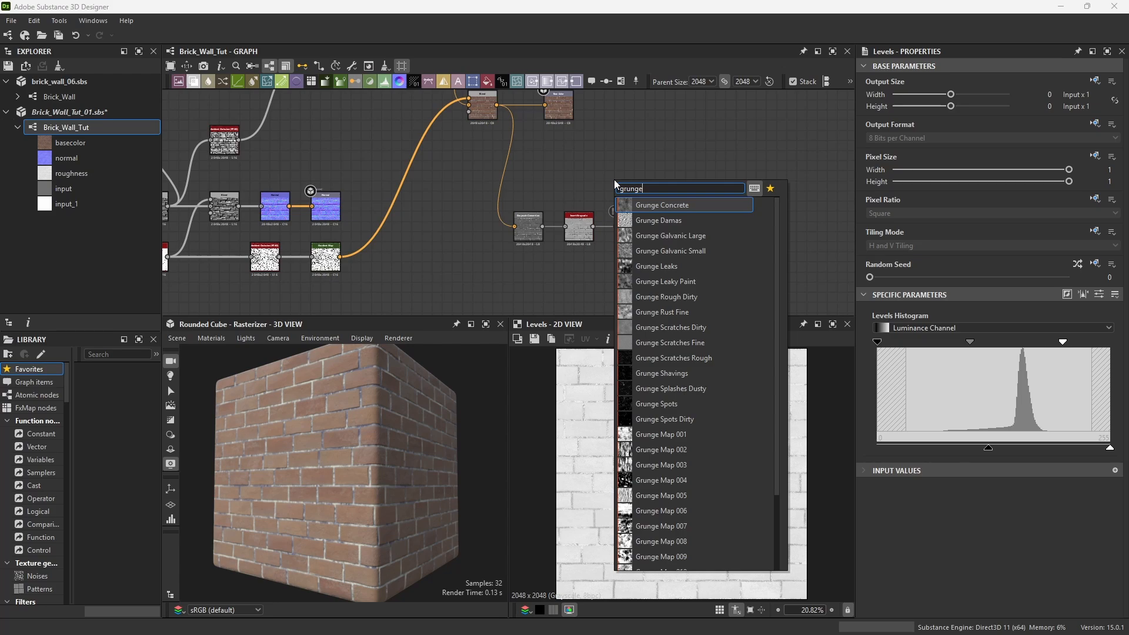
click(658, 433)
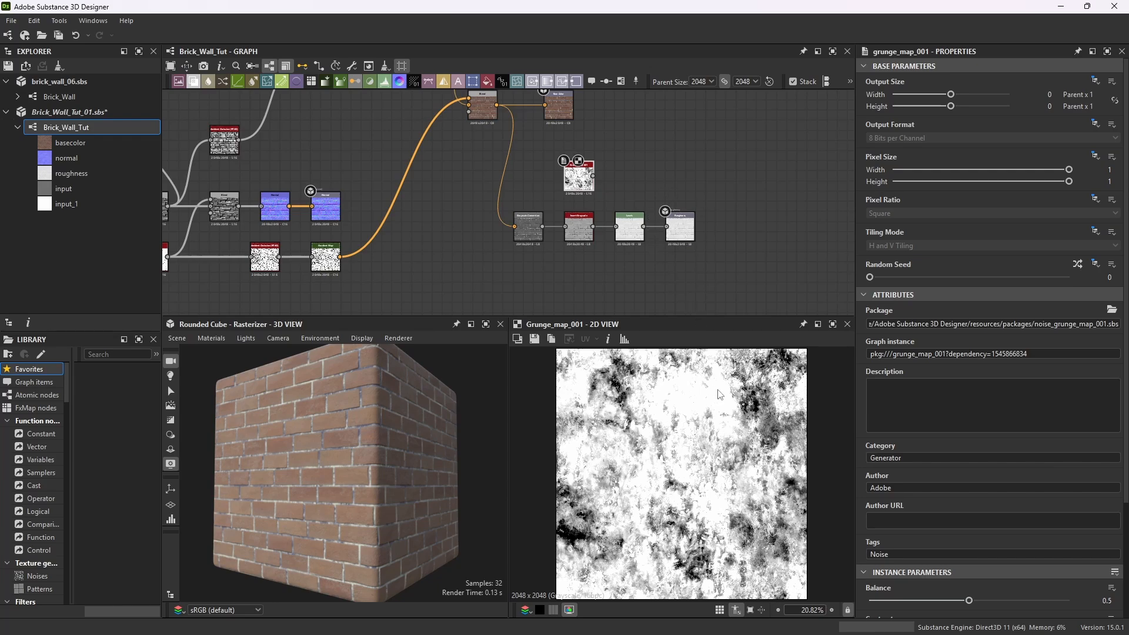
scroll(675, 558, up, 2)
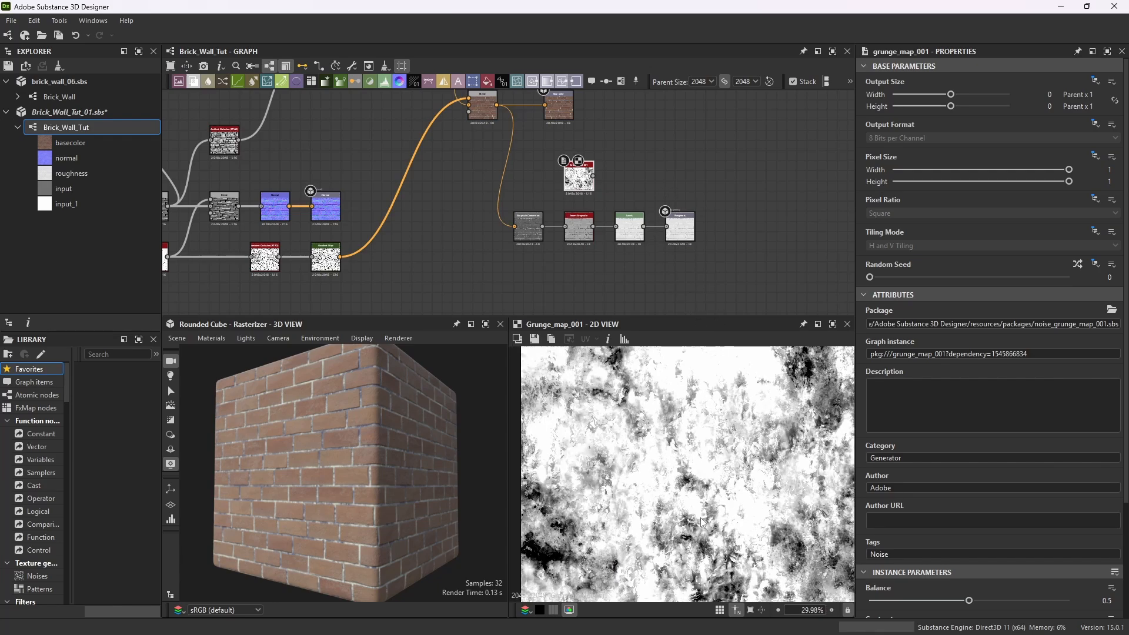
key(space)
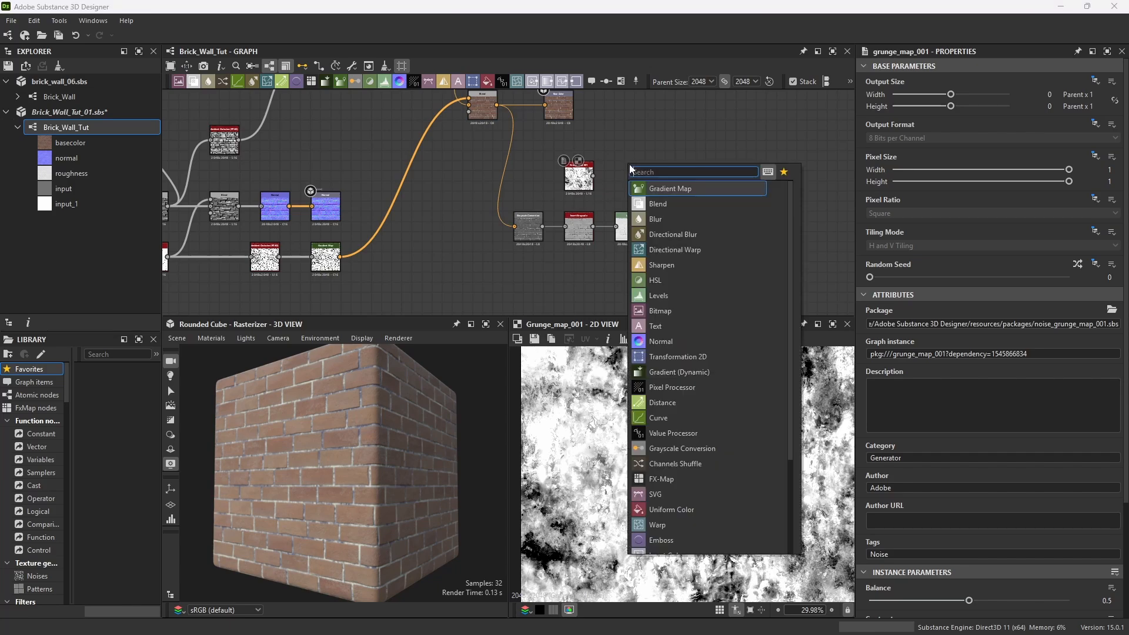
text(levels)
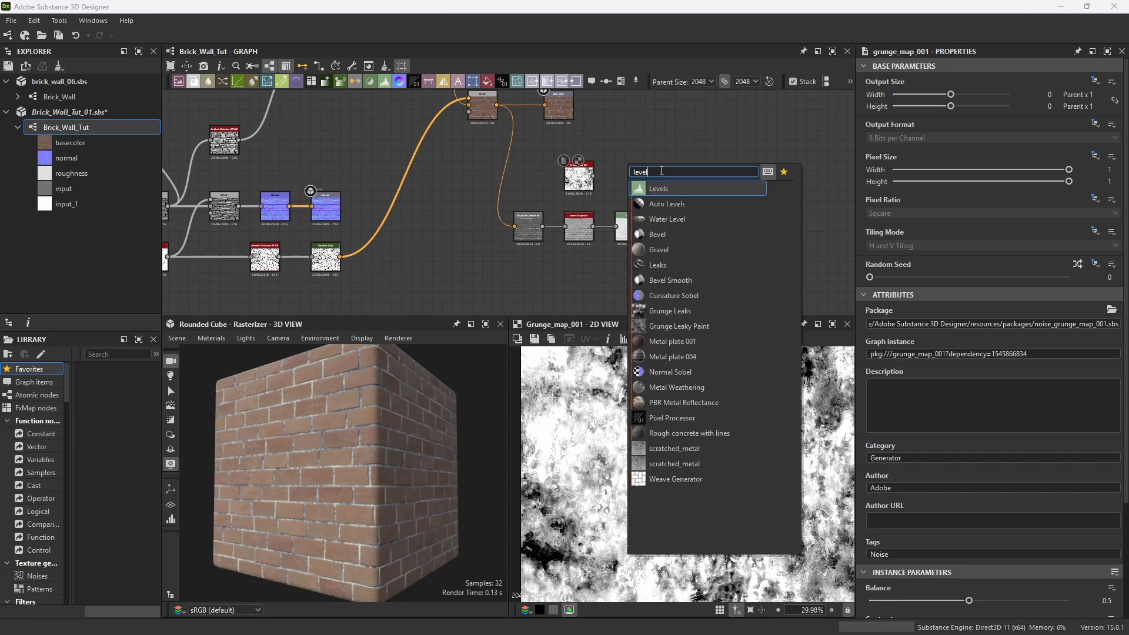
key(Return)
Plug the Grunge Map 001 directly into the roughness output to preview it.
scroll(608, 185, up, 5)
click(494, 150)
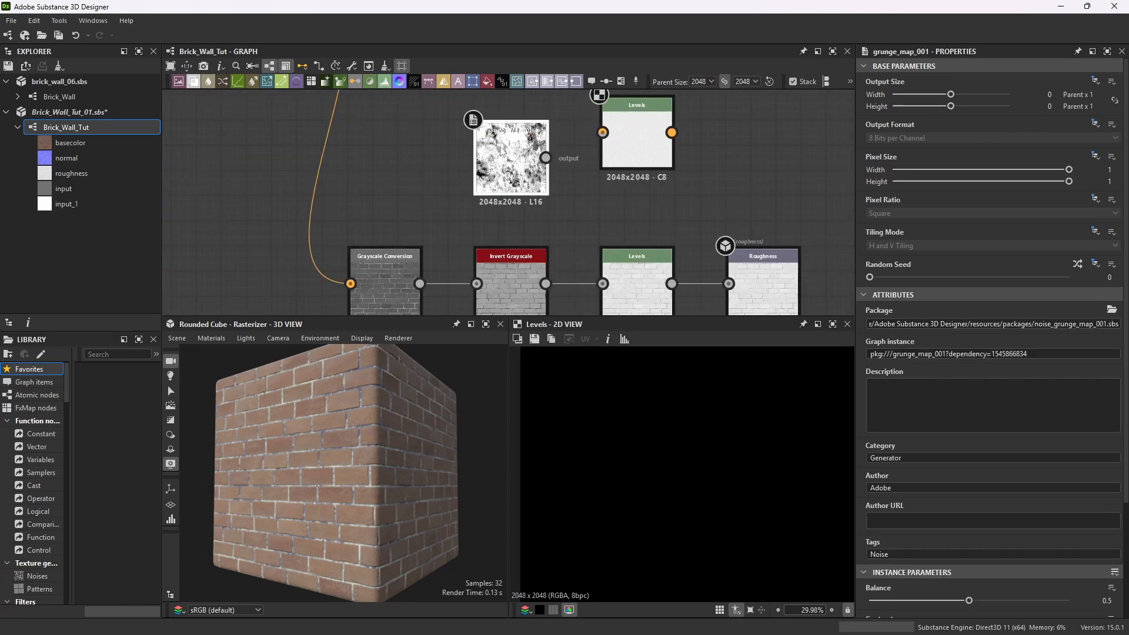
scroll(465, 135, down, 3)
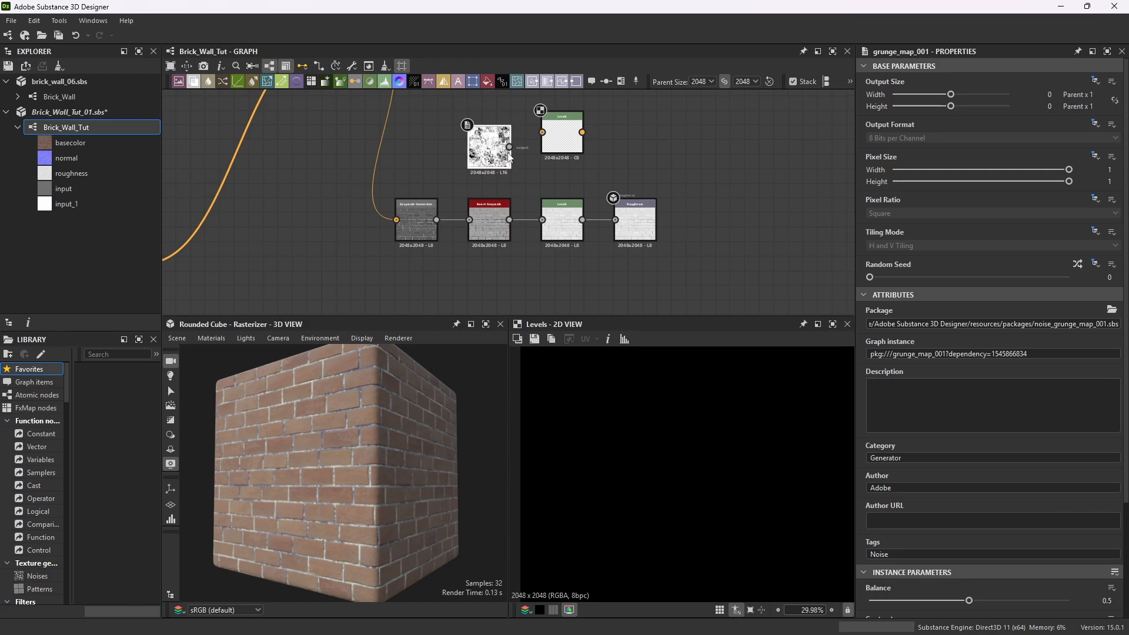
drag(563, 188, 615, 220)
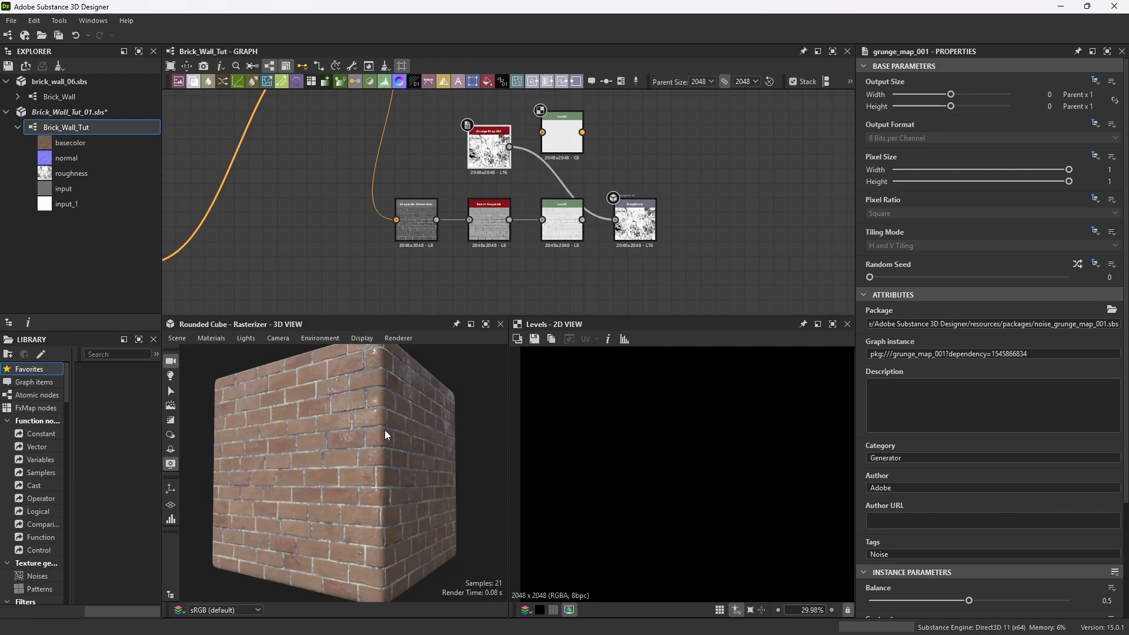
Maximize the 3D view and orbit the cube to inspect the grunge-driven roughness, then restore the layout.
click(486, 324)
drag(488, 415, 581, 389)
scroll(562, 382, down, 3)
drag(627, 244, 559, 345)
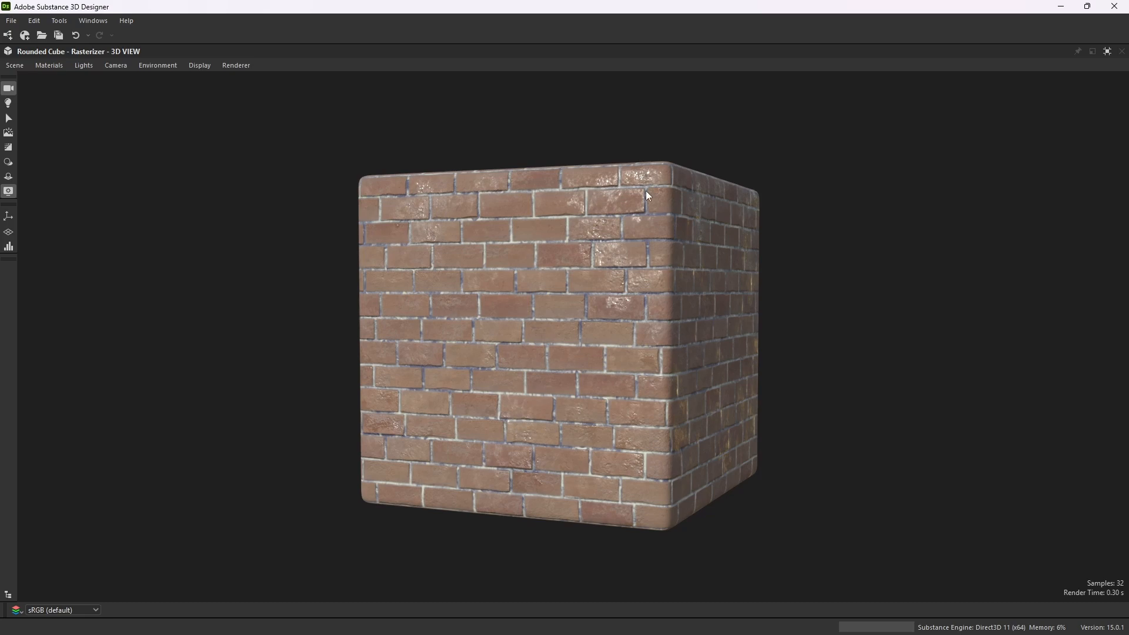
drag(546, 281, 653, 252)
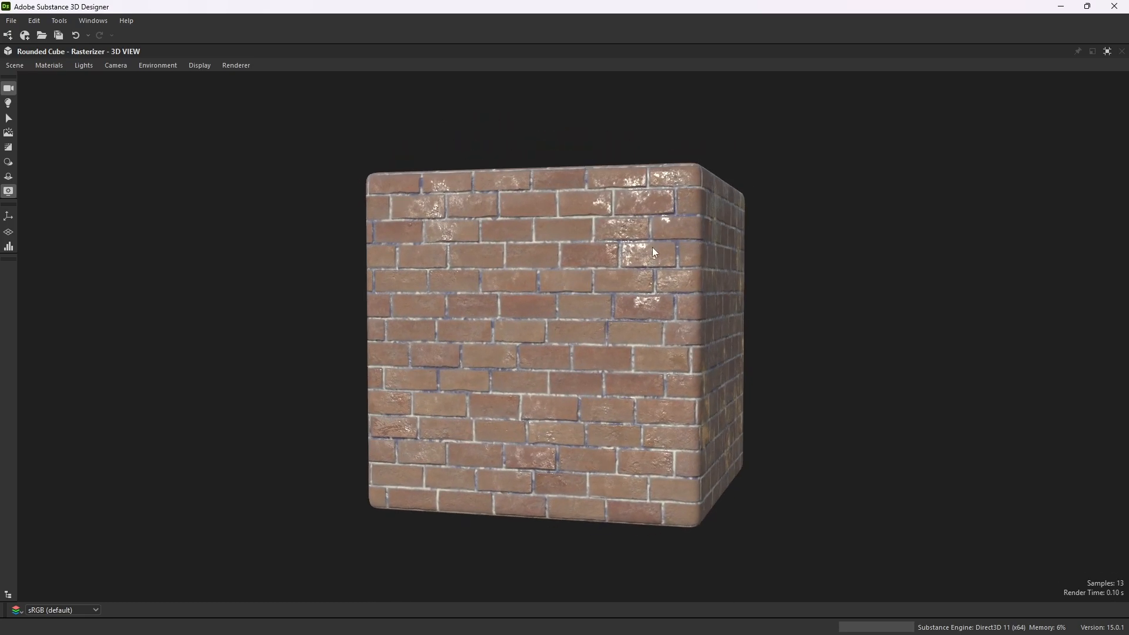
click(1108, 51)
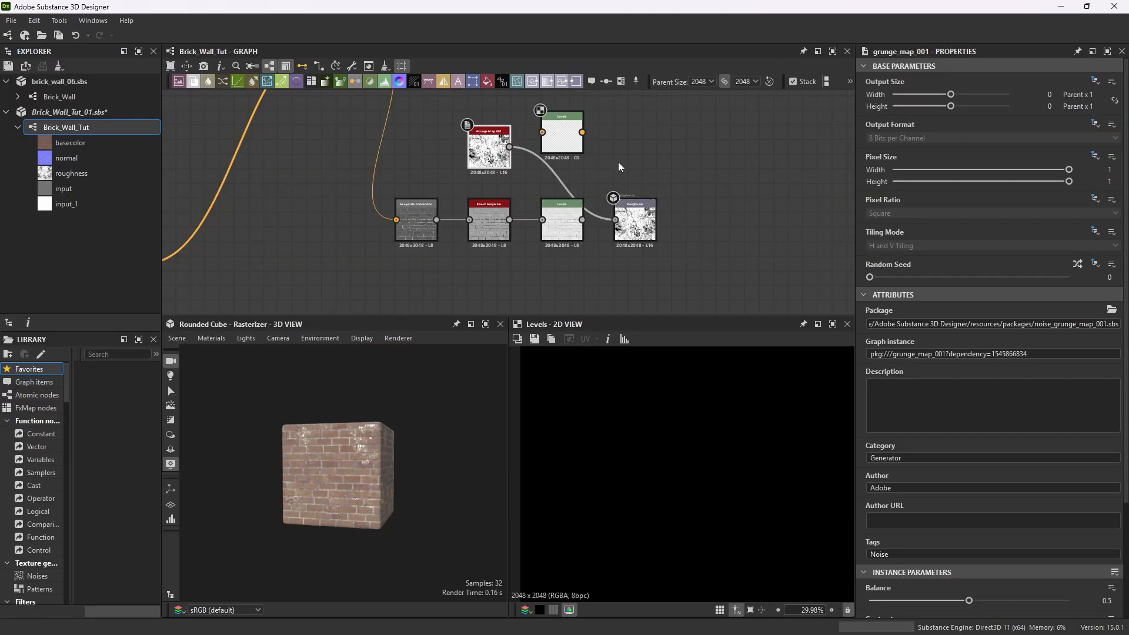
Route the Grunge Map 001 through the second Levels node into the roughness output, squeezing its input black and white points together.
drag(551, 111, 545, 145)
click(565, 155)
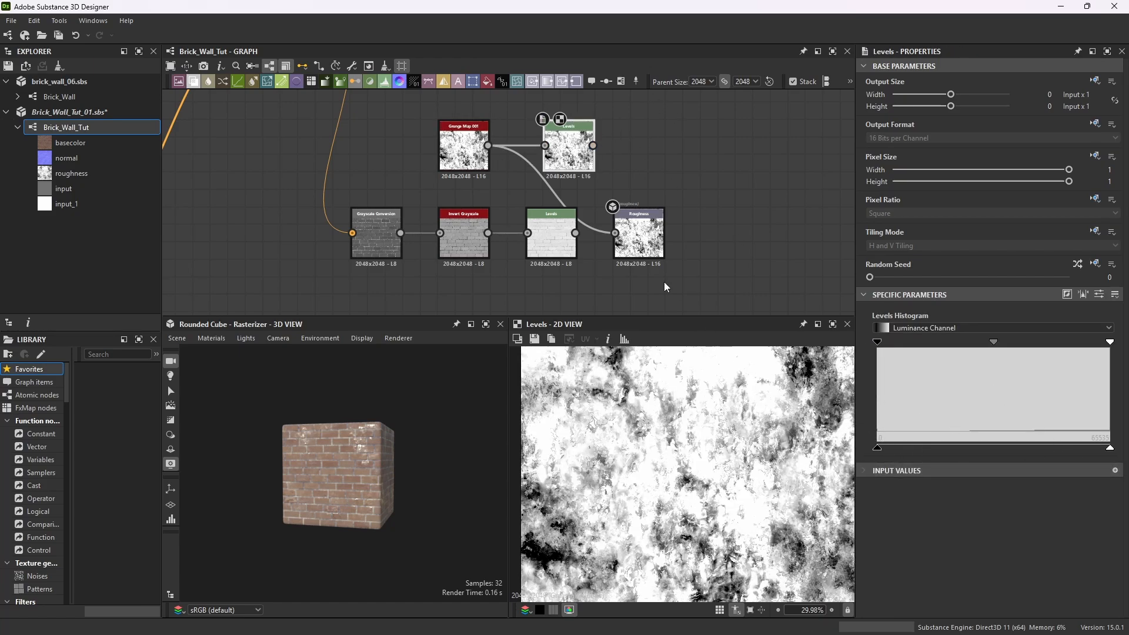
drag(877, 448, 956, 448)
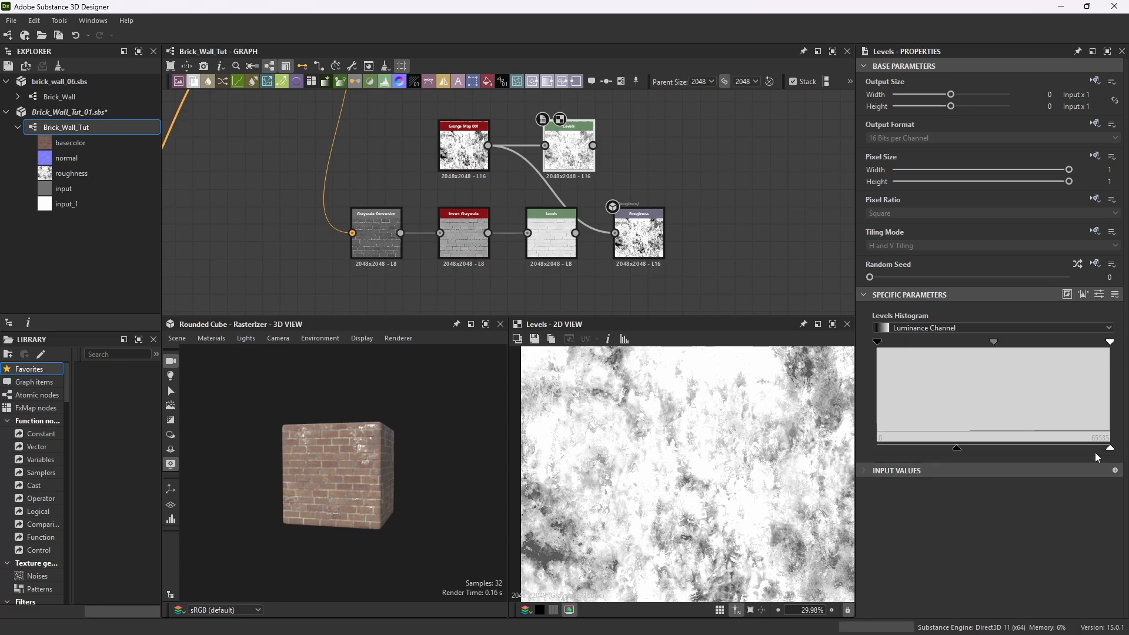
drag(1113, 450, 974, 450)
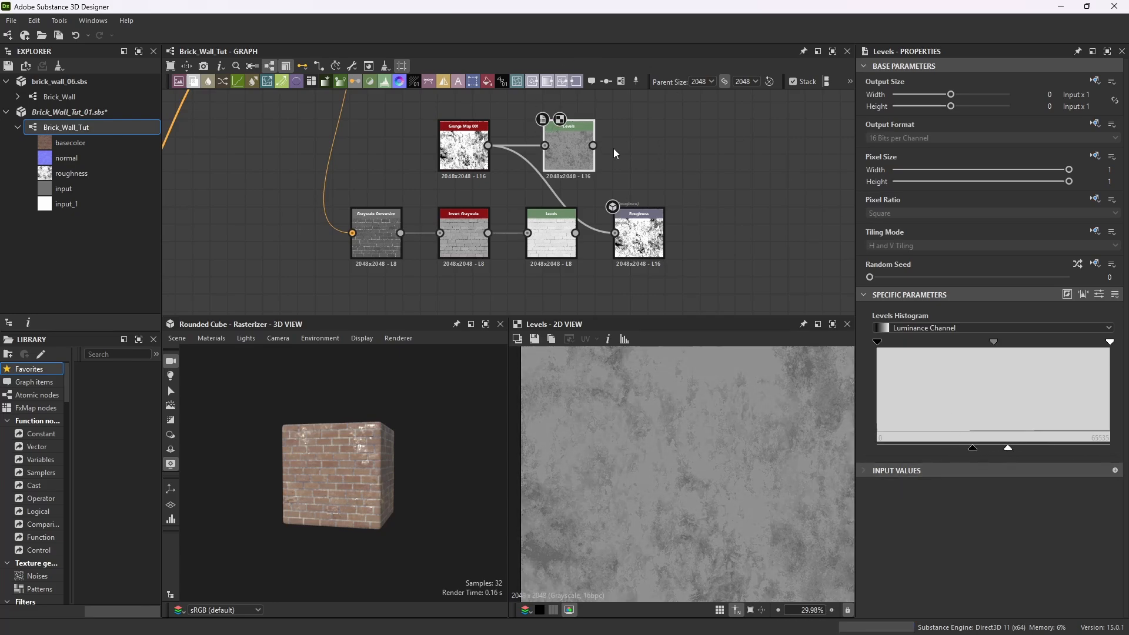
drag(593, 146, 612, 232)
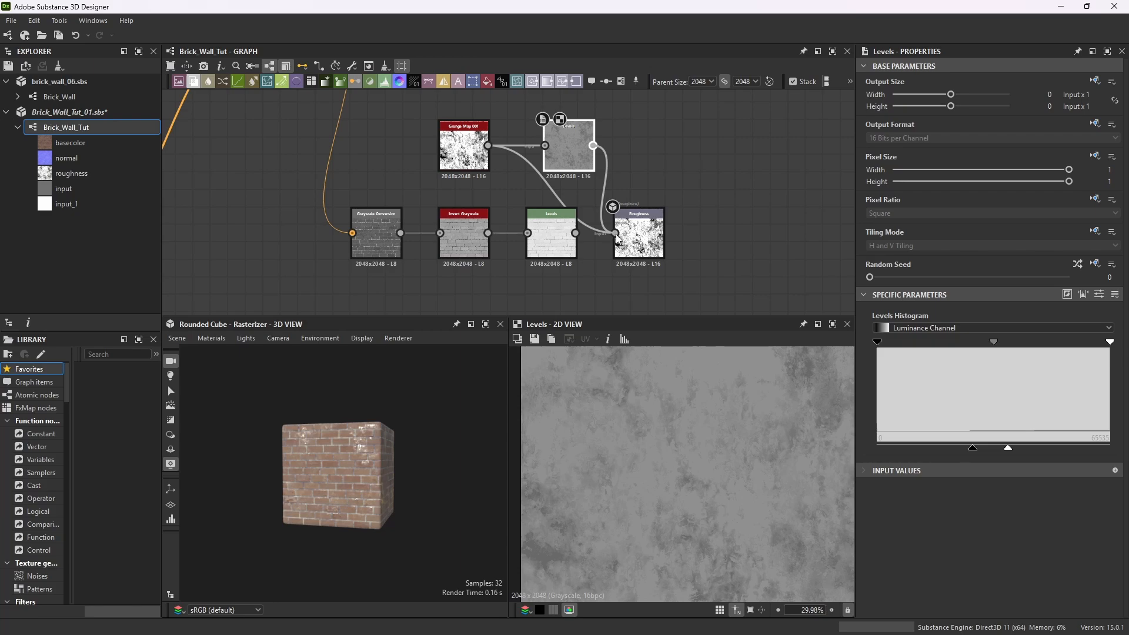
Maximize the 3D view and orbit and zoom around the cube to inspect the roughness, then restore the layout.
scroll(325, 486, up, 5)
click(486, 324)
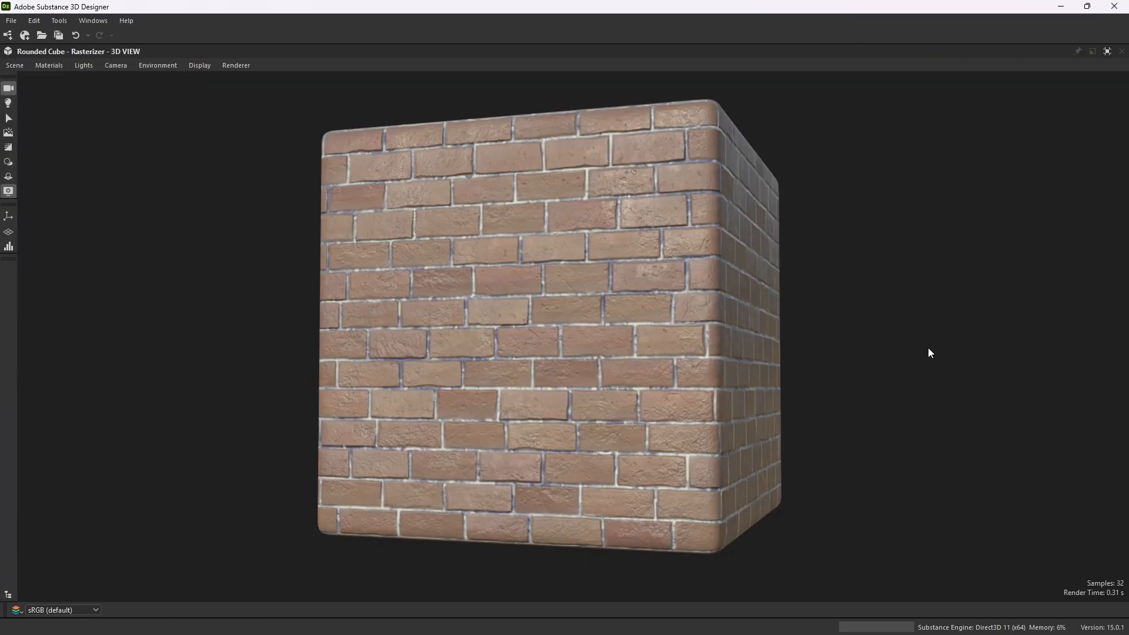
mouse_move(651, 335)
mouse_down()
mouse_move(622, 334)
mouse_move(653, 318)
mouse_move(621, 335)
mouse_move(648, 334)
mouse_move(609, 333)
mouse_move(651, 338)
mouse_move(633, 337)
mouse_up()
scroll(608, 387, up, 3)
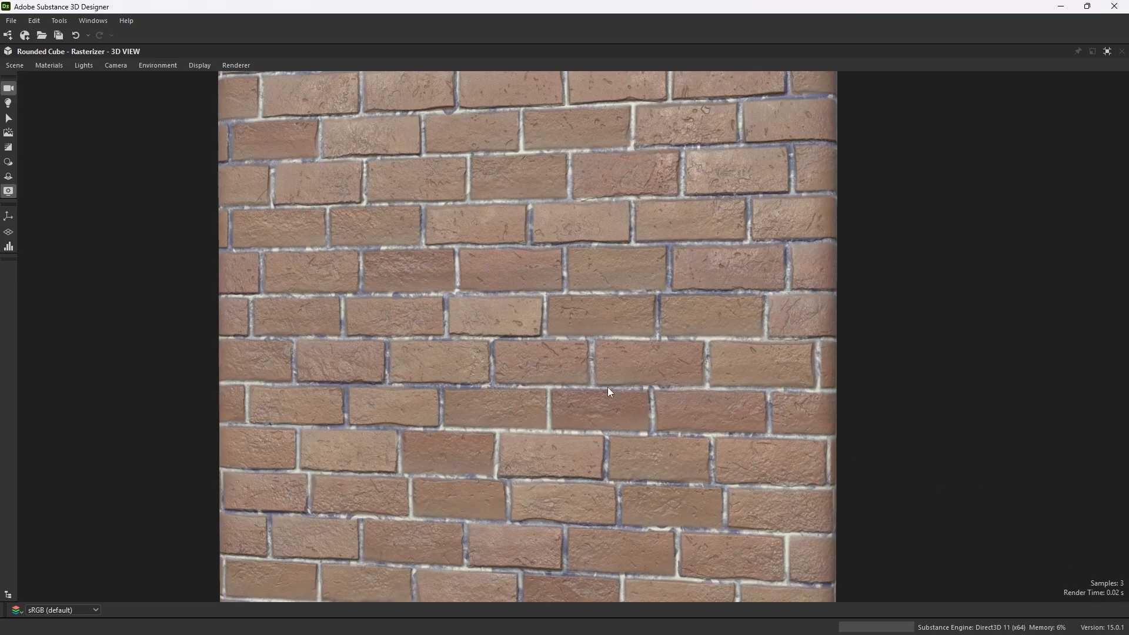
drag(608, 387, 537, 345)
scroll(604, 382, down, 3)
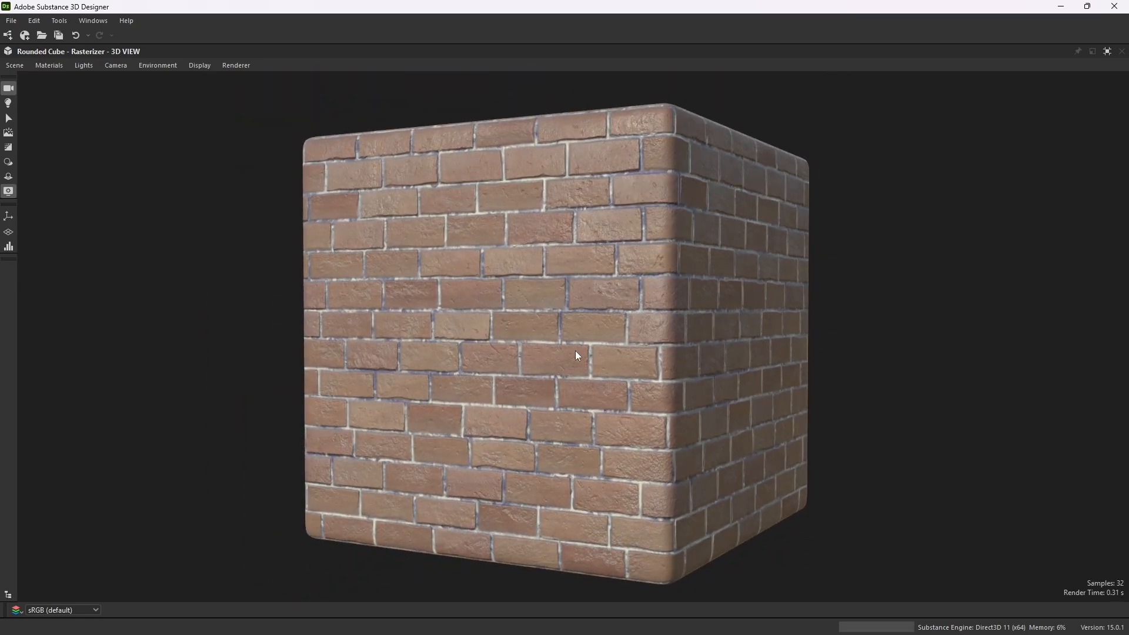
click(1108, 52)
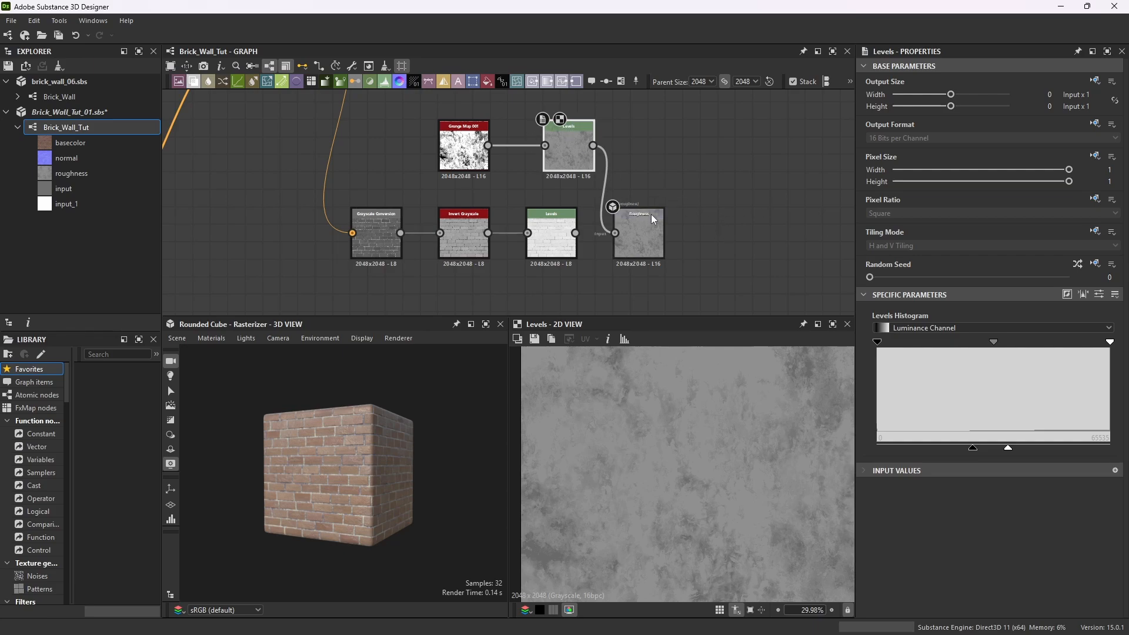
Add a Blend node and wire the grunge Levels and the brick Levels into it, feeding the roughness output.
drag(651, 214, 738, 214)
drag(568, 137, 547, 125)
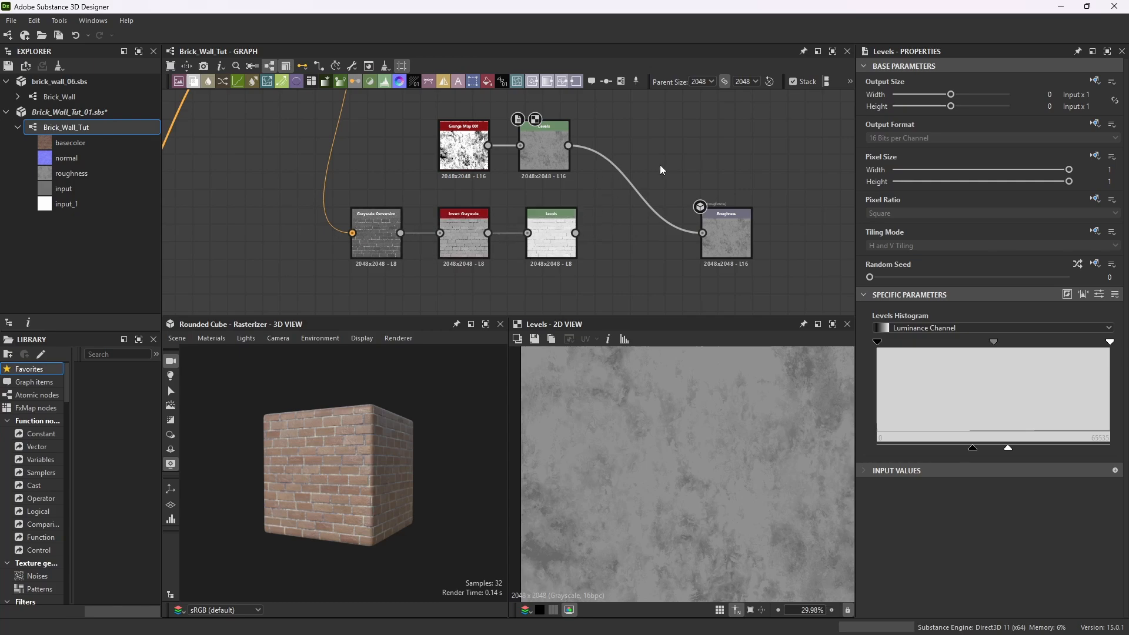
key(space)
text(blen)
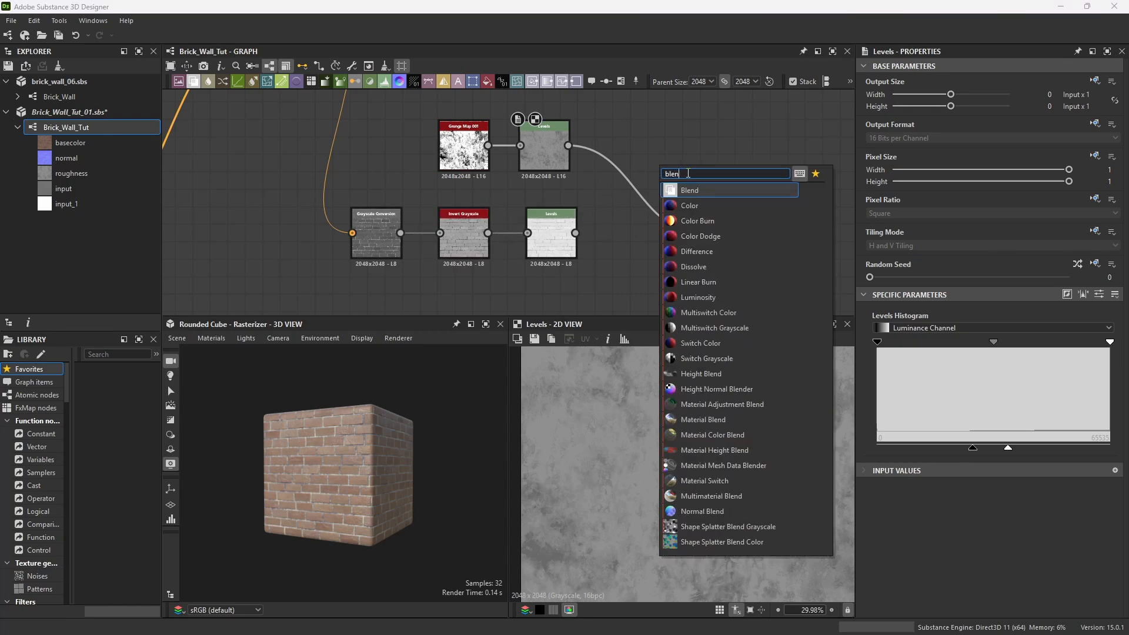
key(Return)
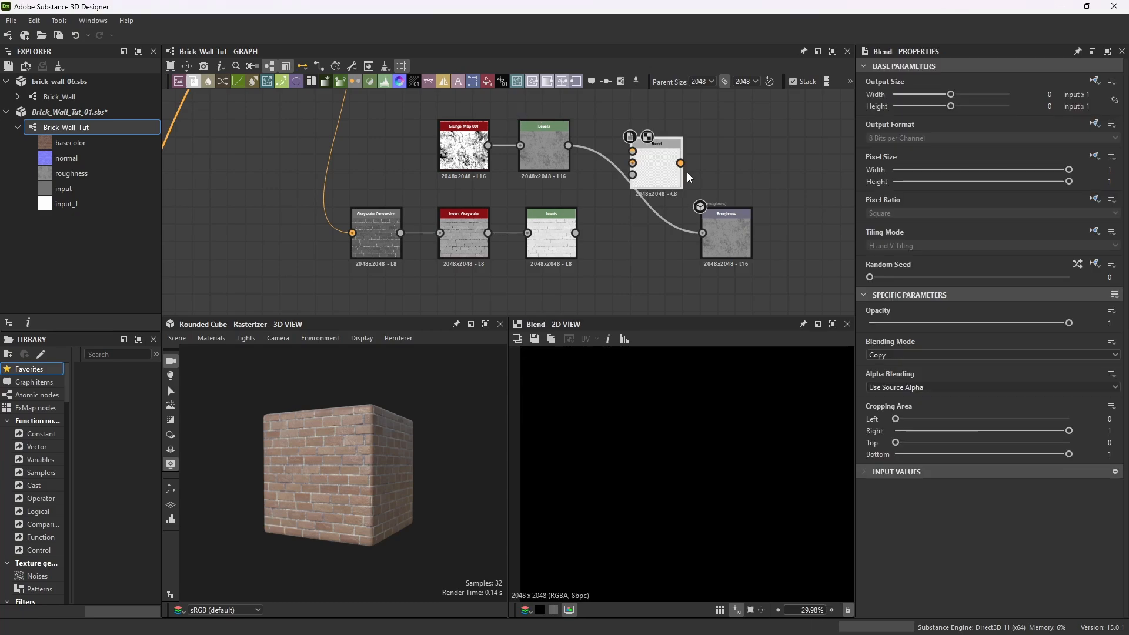
drag(568, 146, 633, 152)
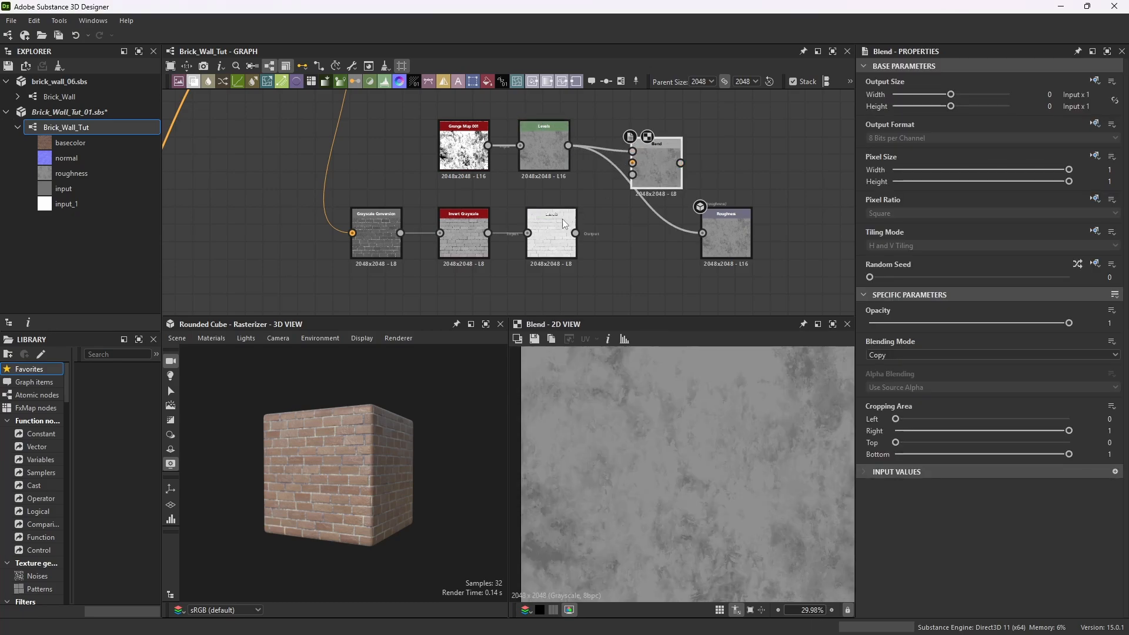
drag(575, 233, 621, 219)
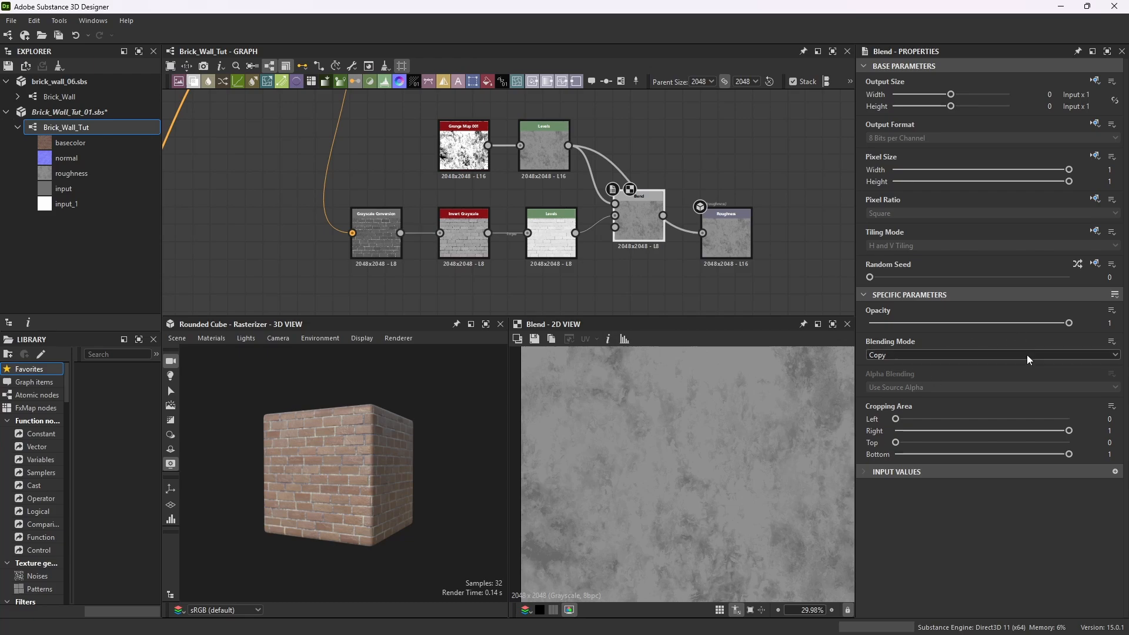
Set the Blend node's blending mode to Multiply and lower its opacity to 0.43.
click(1115, 355)
click(901, 394)
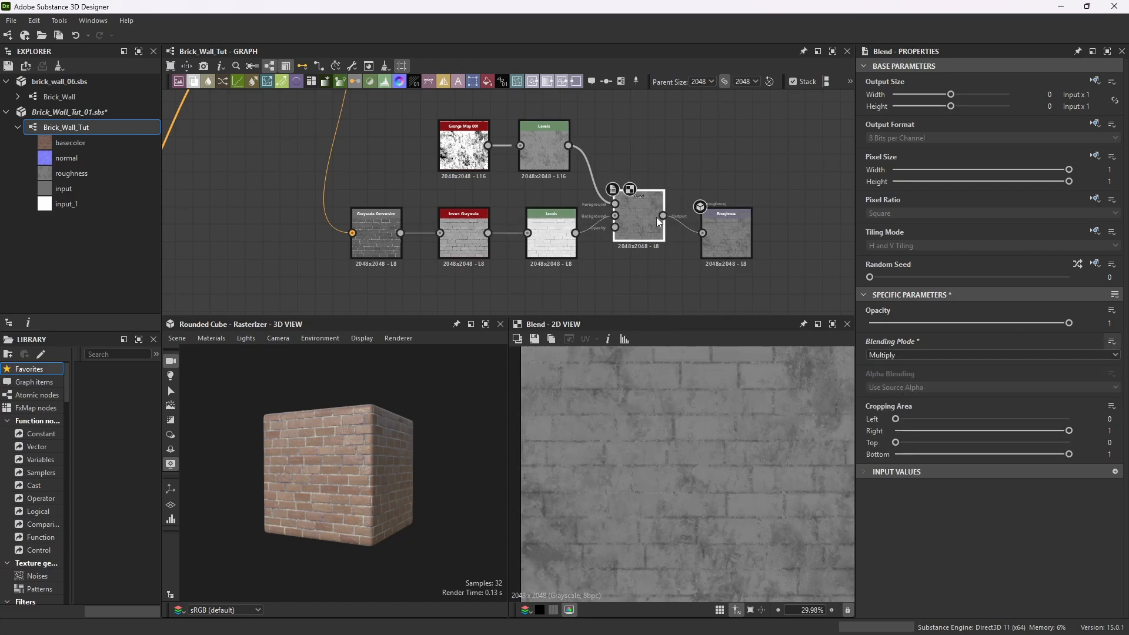
drag(1068, 324, 950, 333)
scroll(712, 411, down, 1)
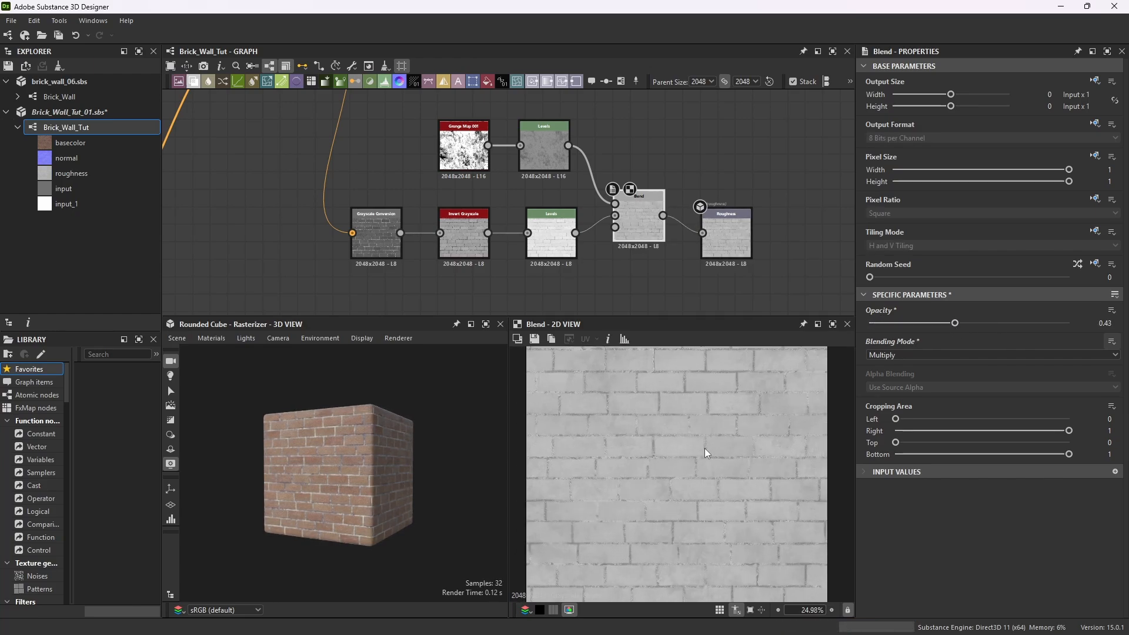
Raise the Blend opacity to 0.55 and shift the roughness output node further right.
scroll(610, 385, up, 3)
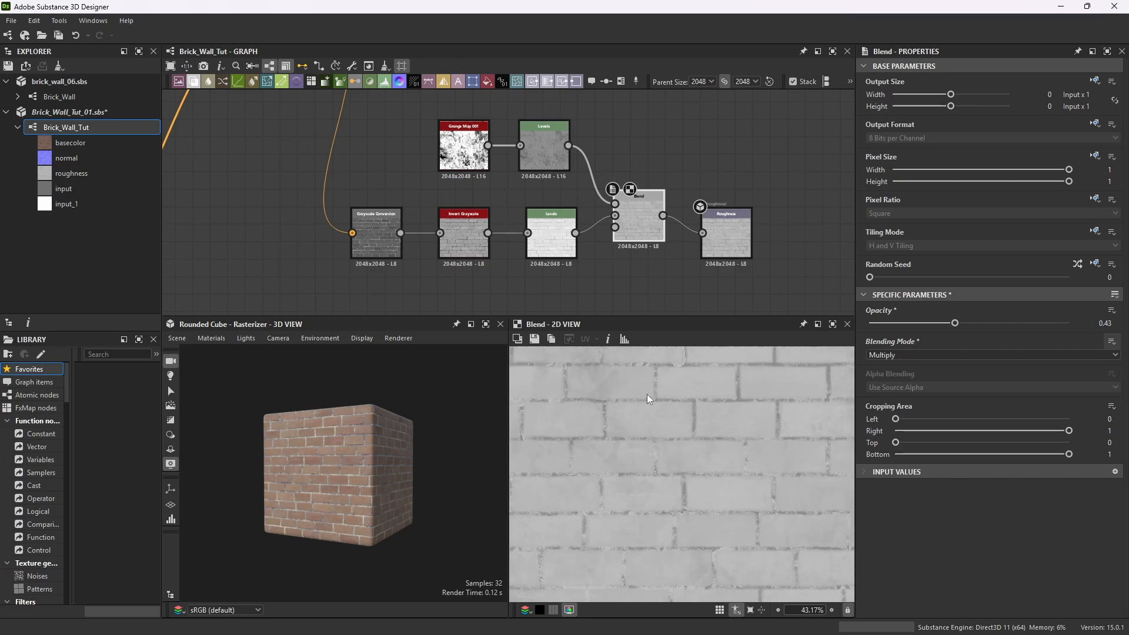
scroll(655, 394, down, 3)
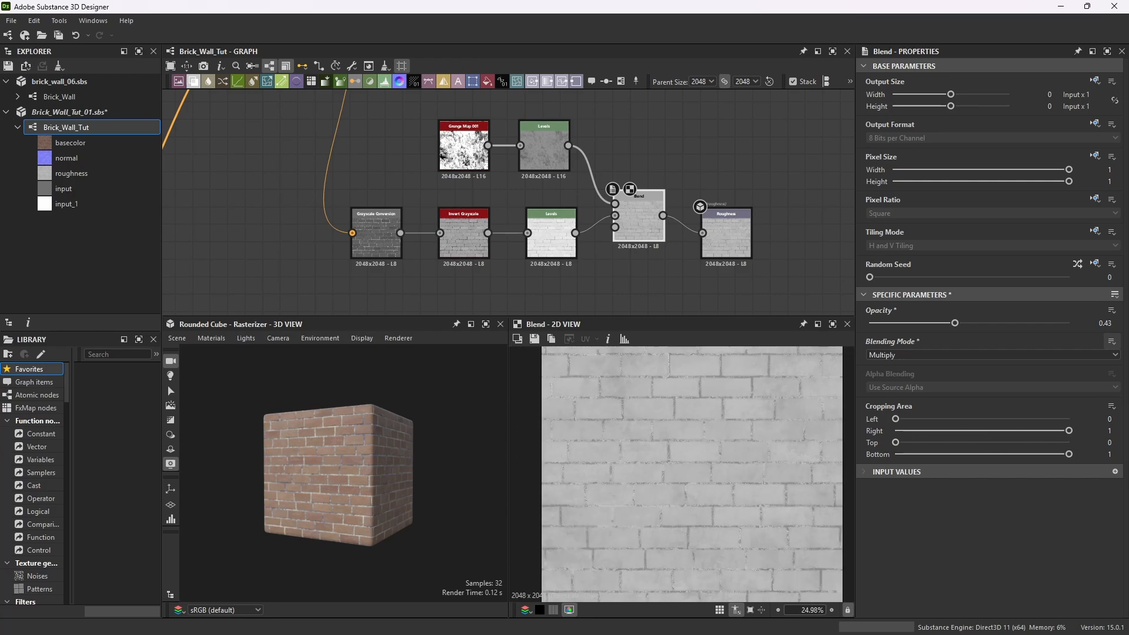
scroll(679, 226, up, 1)
drag(749, 221, 825, 202)
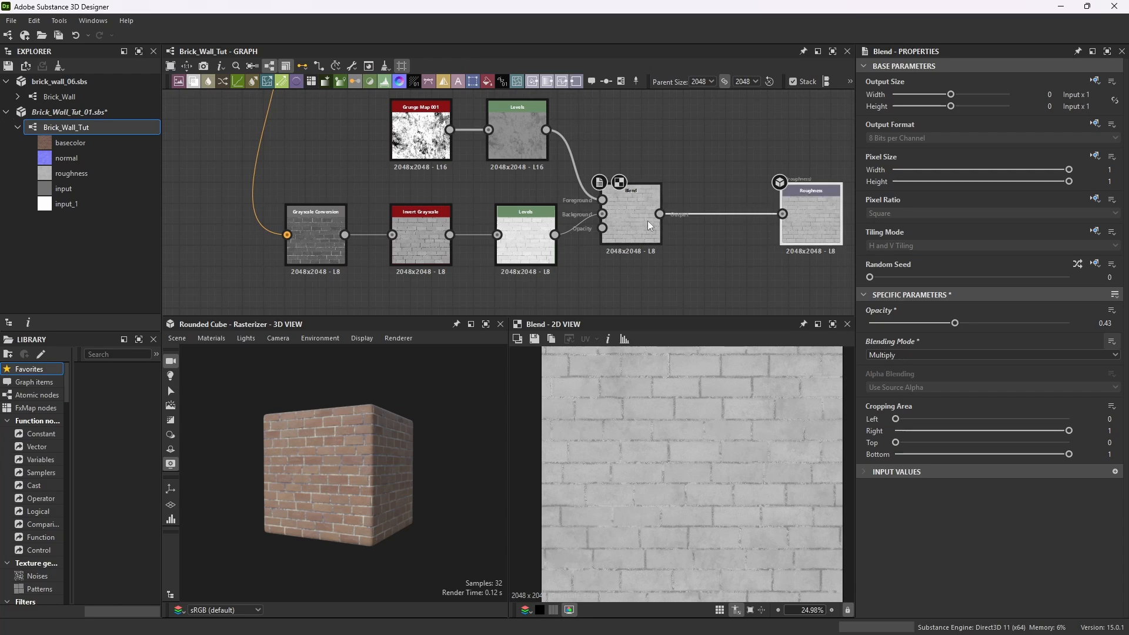
scroll(636, 303, up, 1)
scroll(699, 432, up, 3)
scroll(672, 434, up, 1)
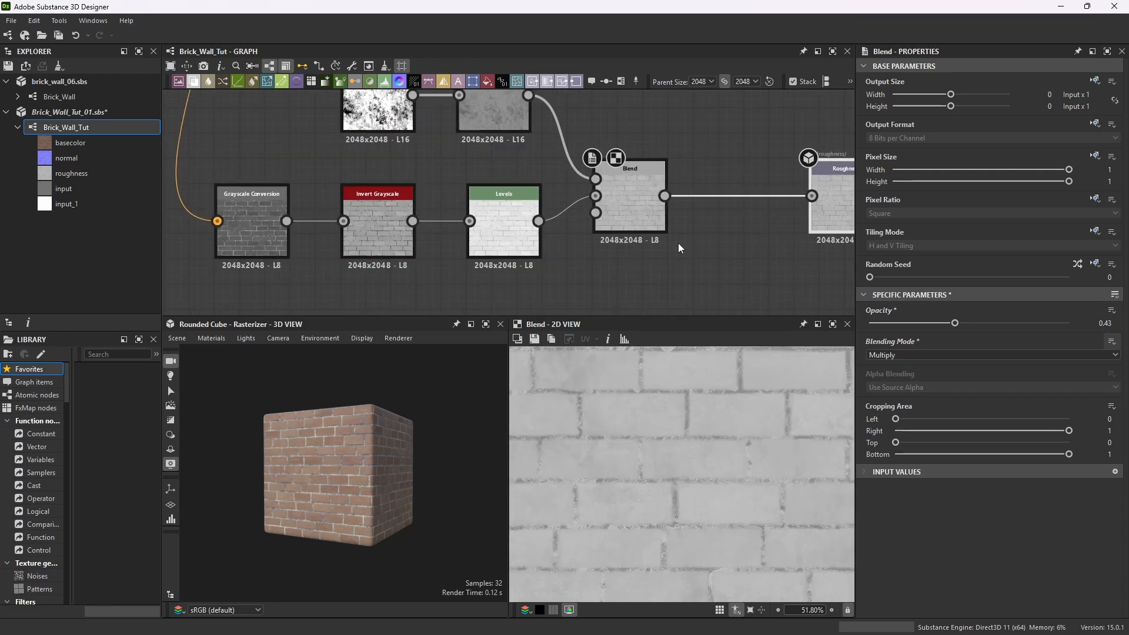
drag(957, 323, 979, 326)
scroll(563, 443, up, 5)
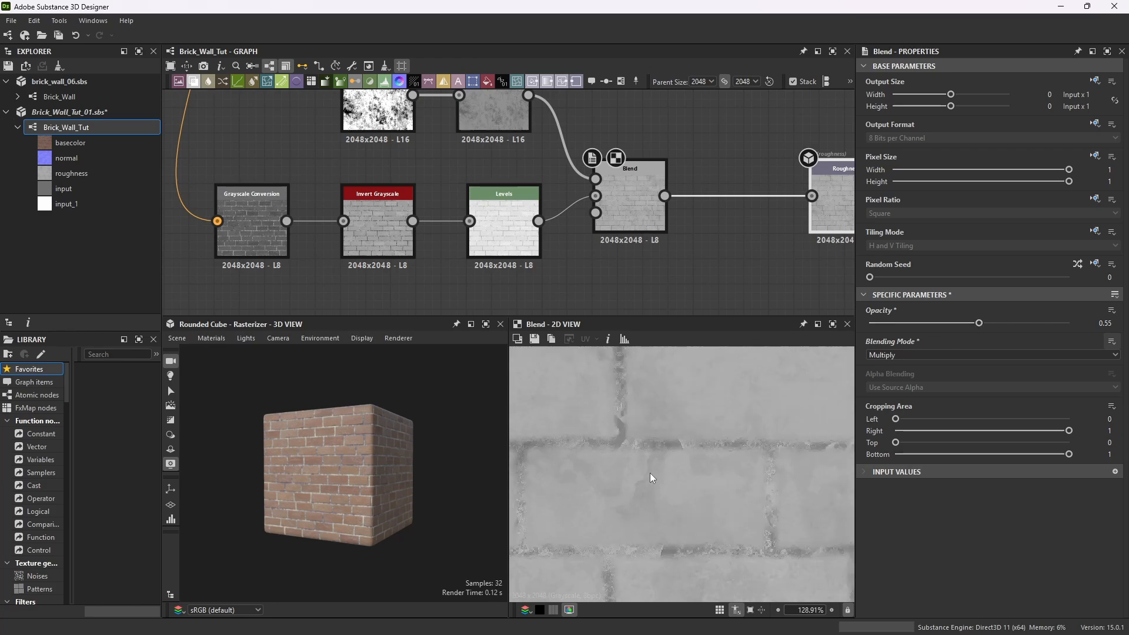
scroll(623, 459, down, 10)
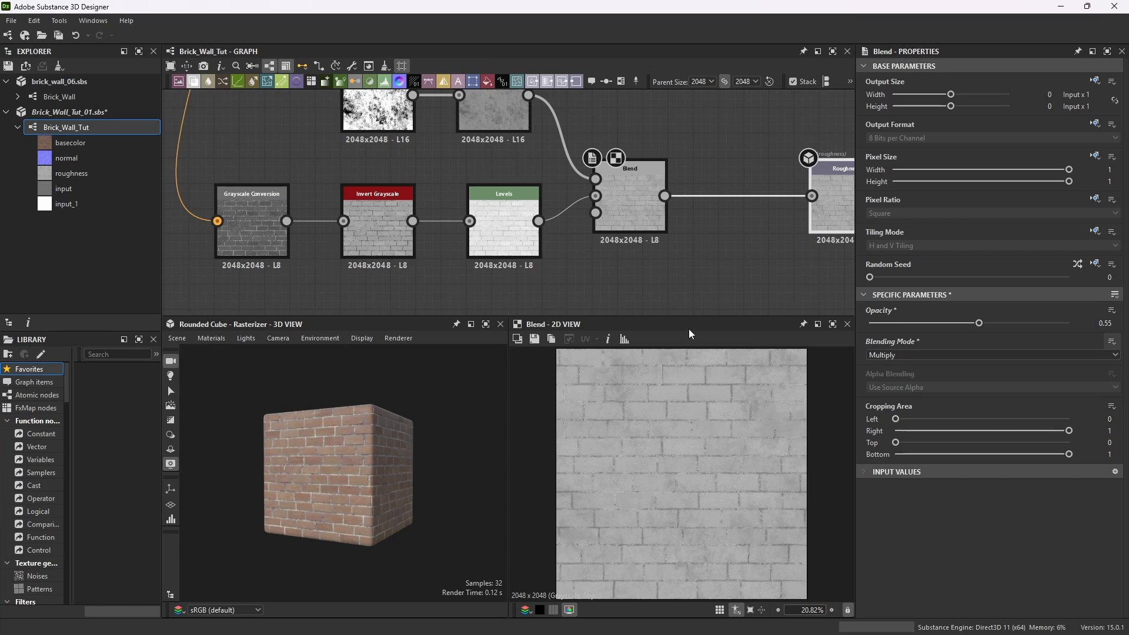
scroll(551, 259, down, 1)
click(625, 171)
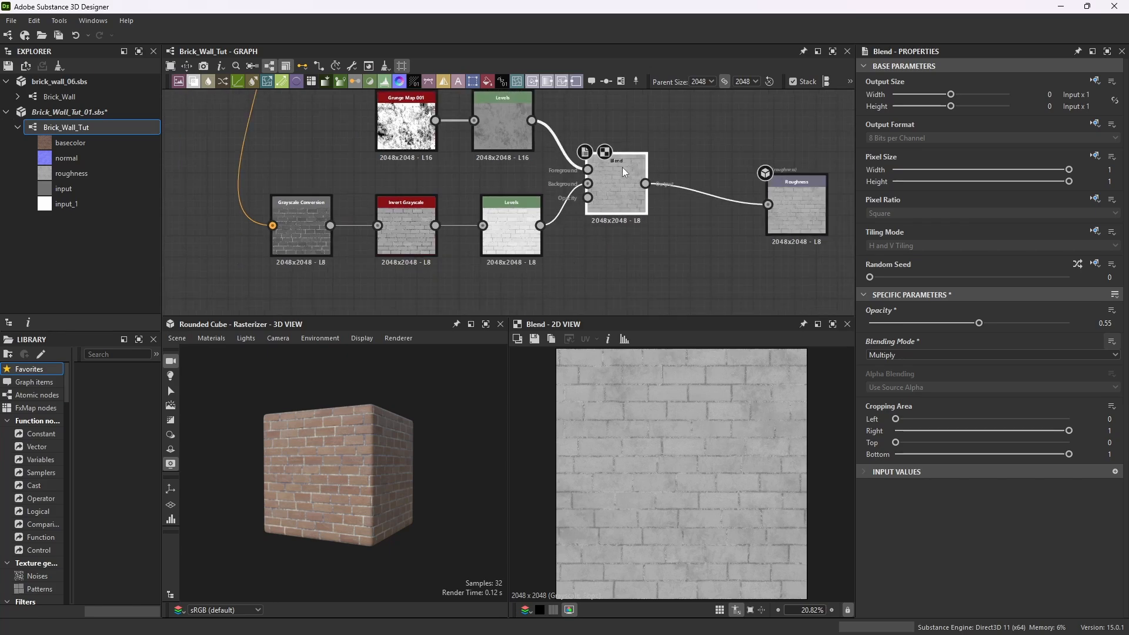
drag(797, 194, 826, 172)
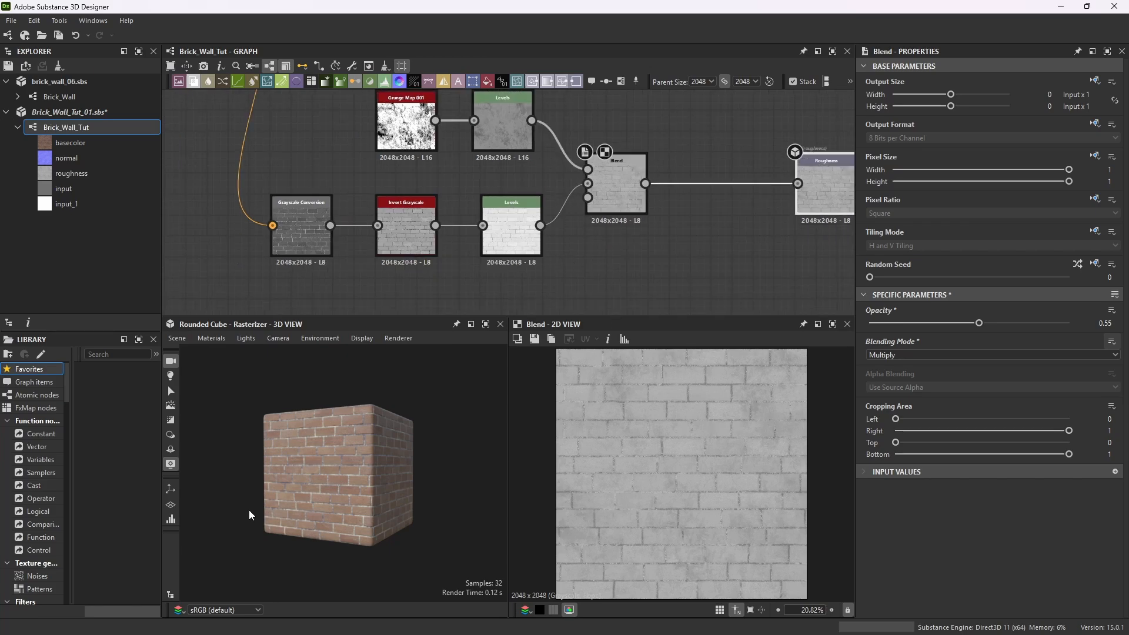
Maximize the 3D view and orbit the cube to inspect the blended roughness, then restore the layout.
scroll(258, 494, up, 6)
click(486, 324)
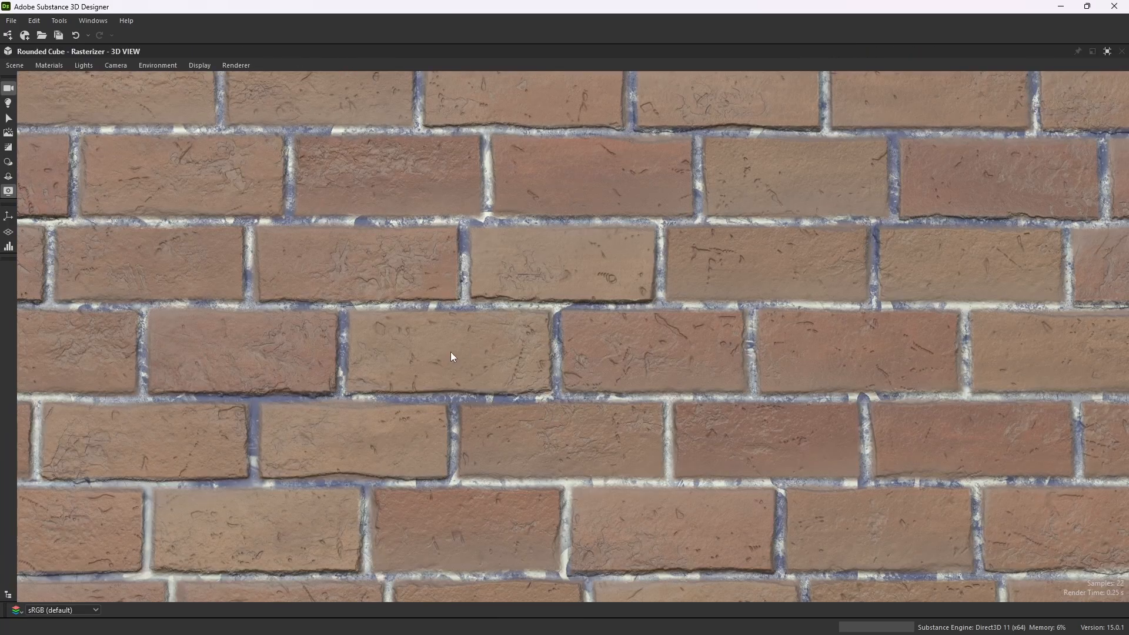
scroll(459, 351, down, 6)
drag(475, 351, 412, 367)
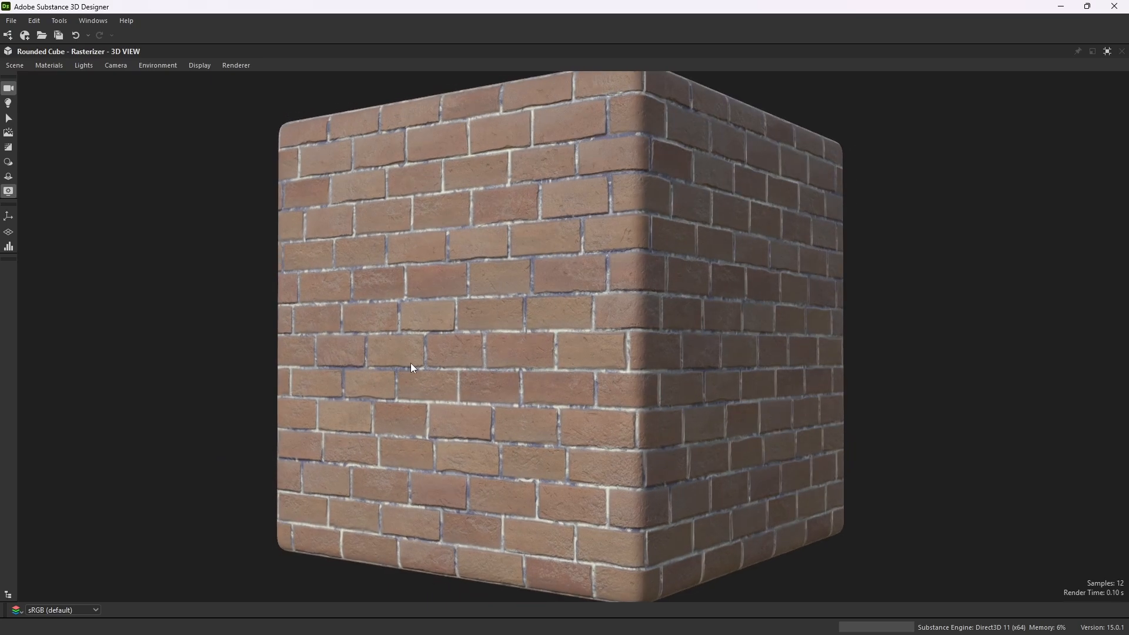
click(1107, 51)
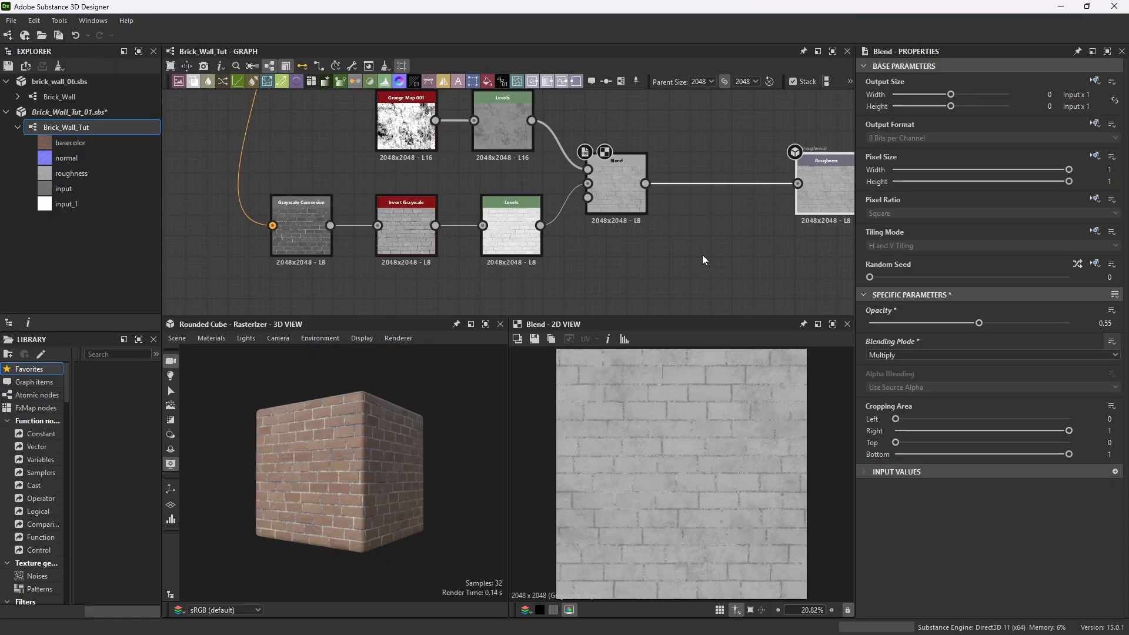
Insert a new Levels node between the Blend and the roughness output and raise its input black point.
key(space)
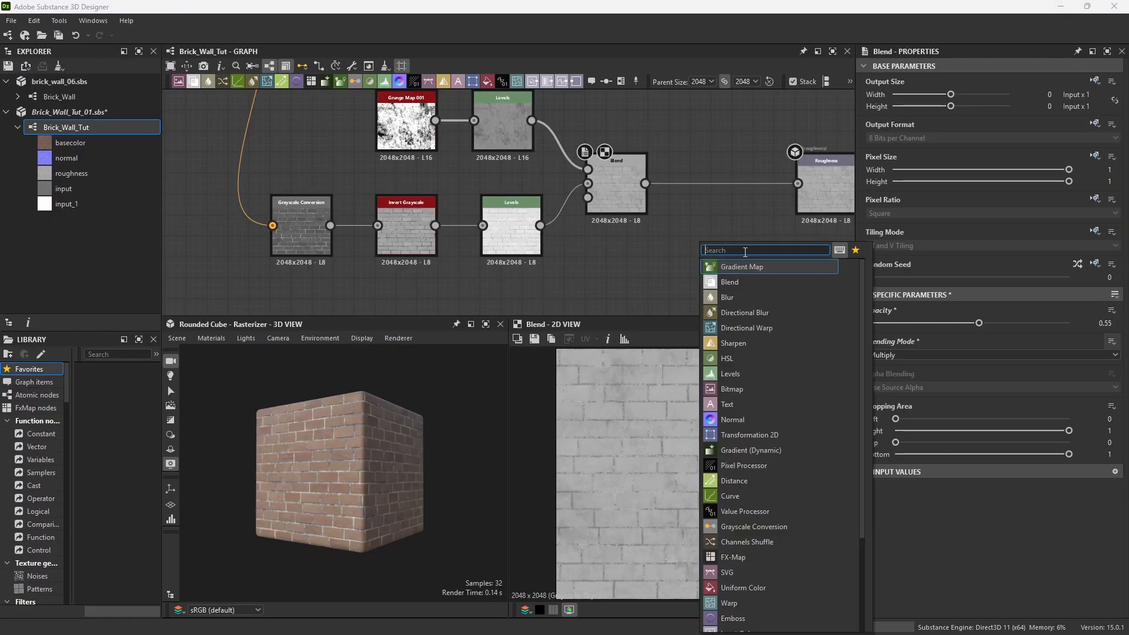
text(levels)
key(Return)
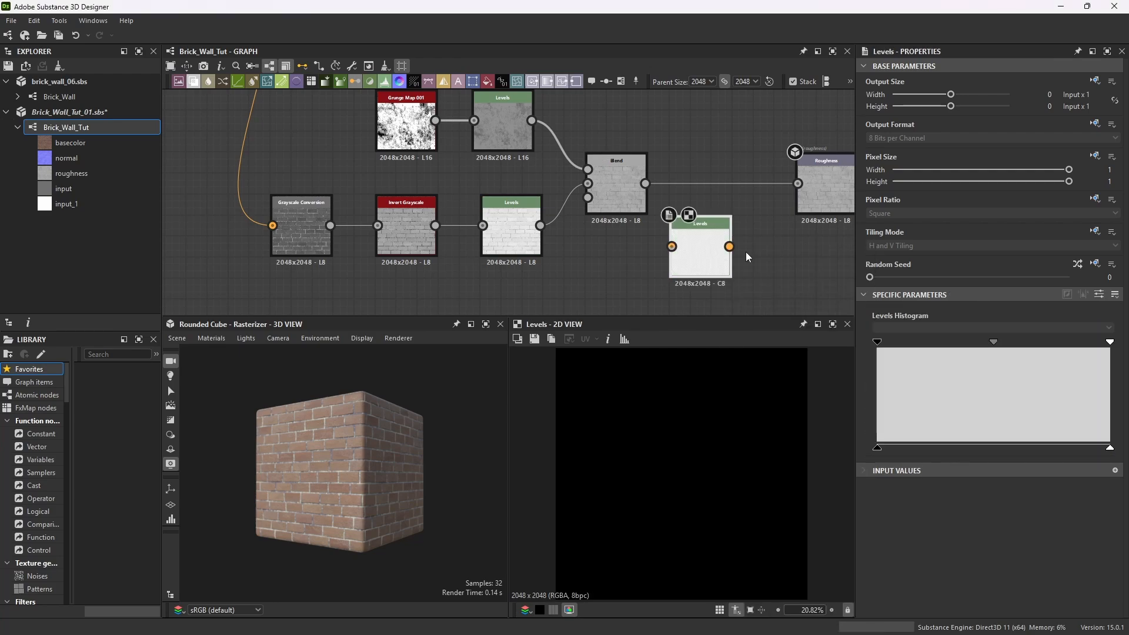
drag(701, 223, 728, 217)
drag(645, 183, 798, 184)
drag(736, 221, 744, 160)
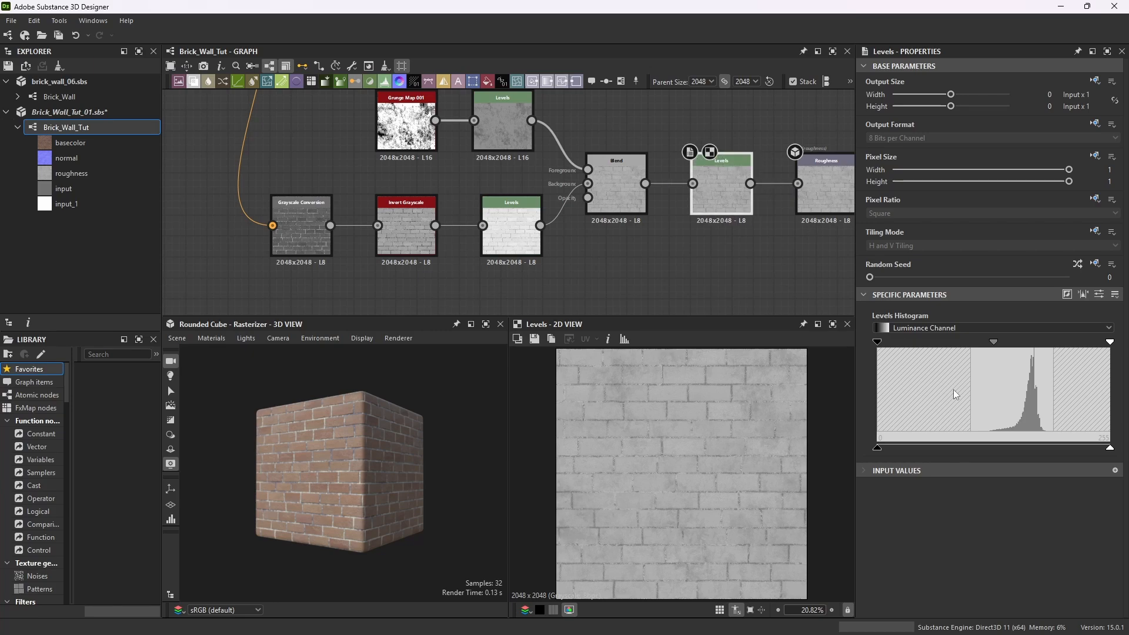
drag(884, 453, 955, 456)
Zoom around the graph to examine the Blend, Levels and roughness node chain.
scroll(809, 192, up, 8)
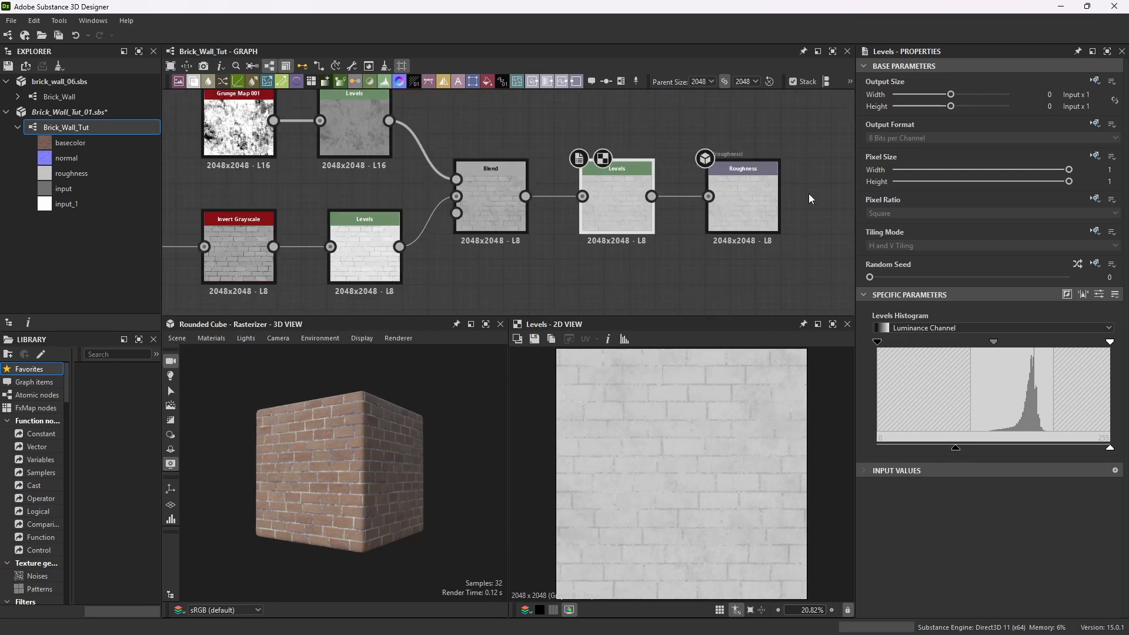
scroll(753, 158, down, 4)
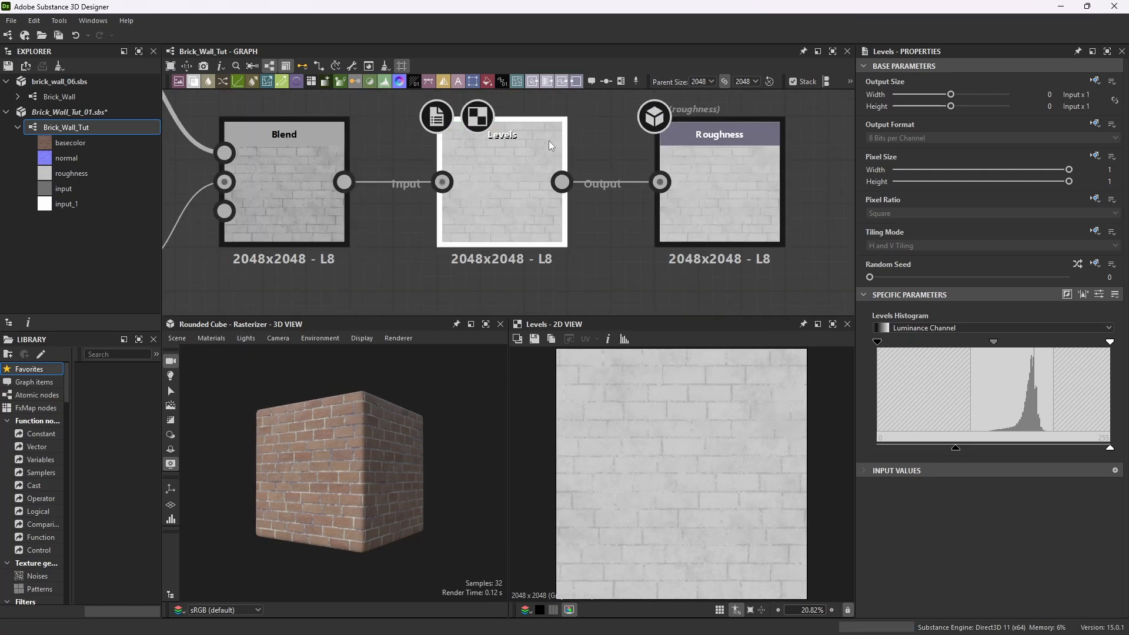
scroll(689, 453, up, 4)
scroll(603, 421, down, 5)
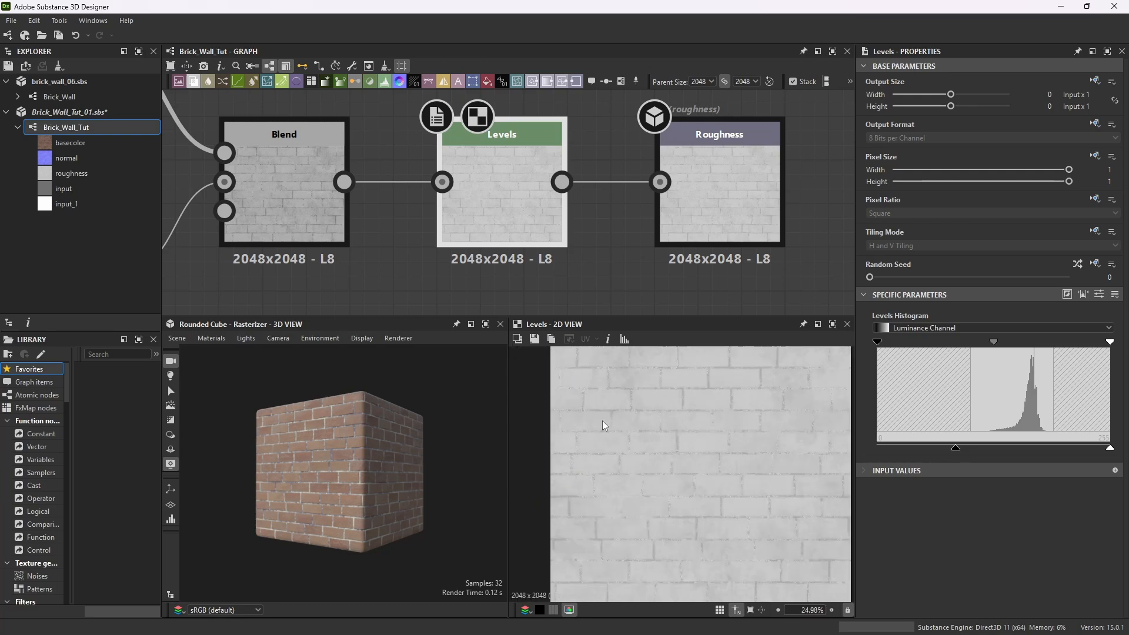
scroll(647, 415, up, 1)
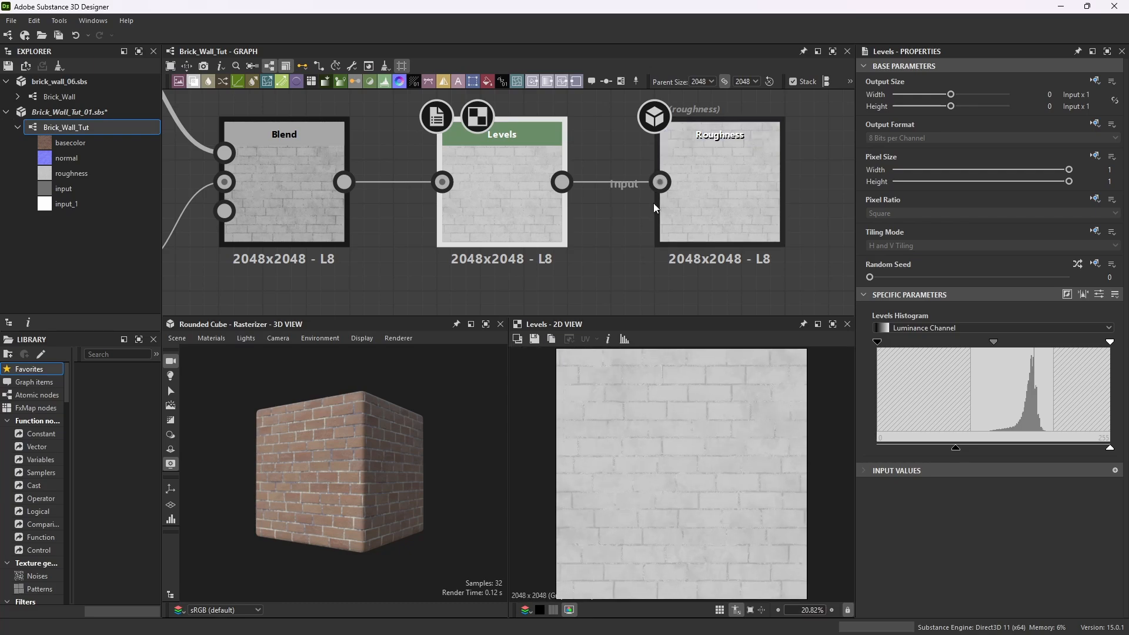
scroll(653, 203, down, 4)
scroll(661, 185, down, 6)
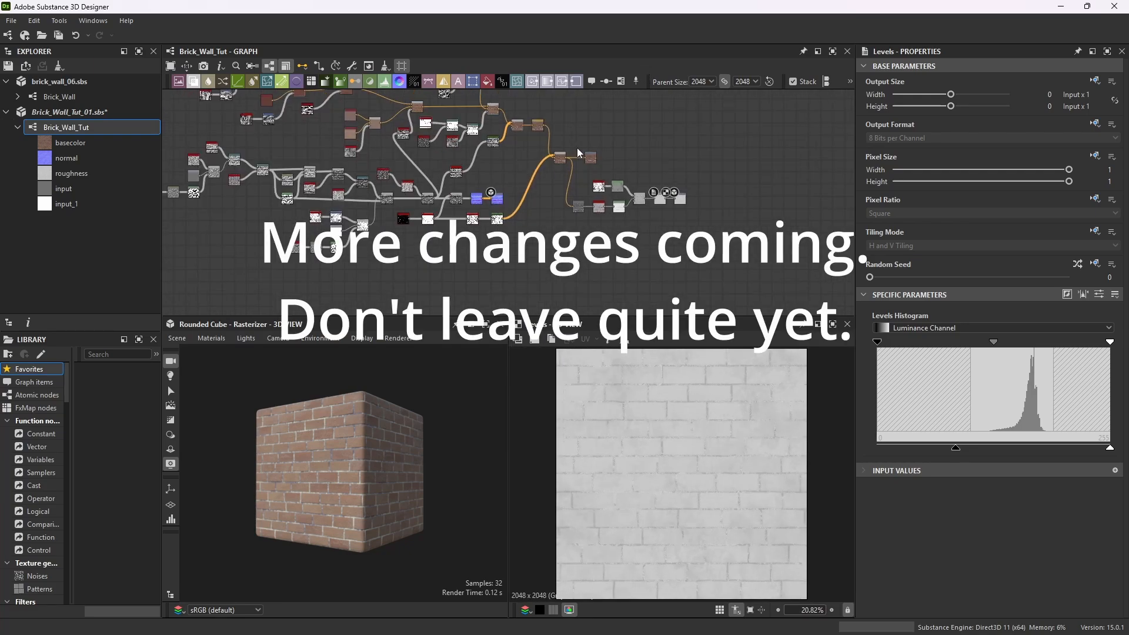
scroll(545, 151, up, 2)
Save all open packages.
click(11, 20)
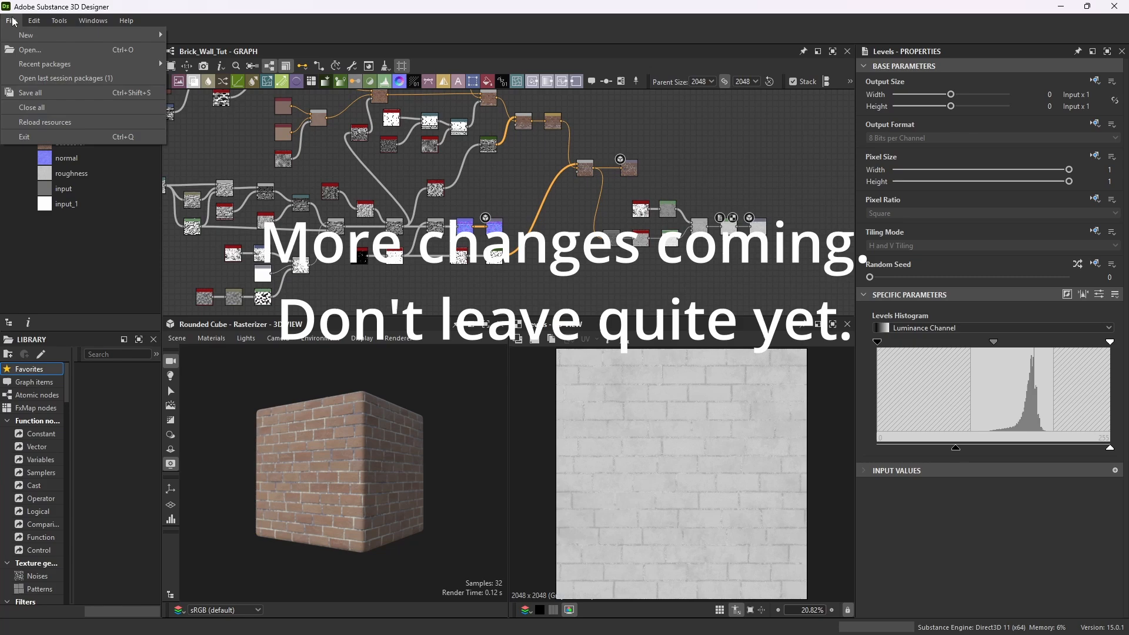
click(36, 94)
scroll(695, 266, down, 3)
scroll(694, 262, up, 1)
scroll(657, 214, down, 1)
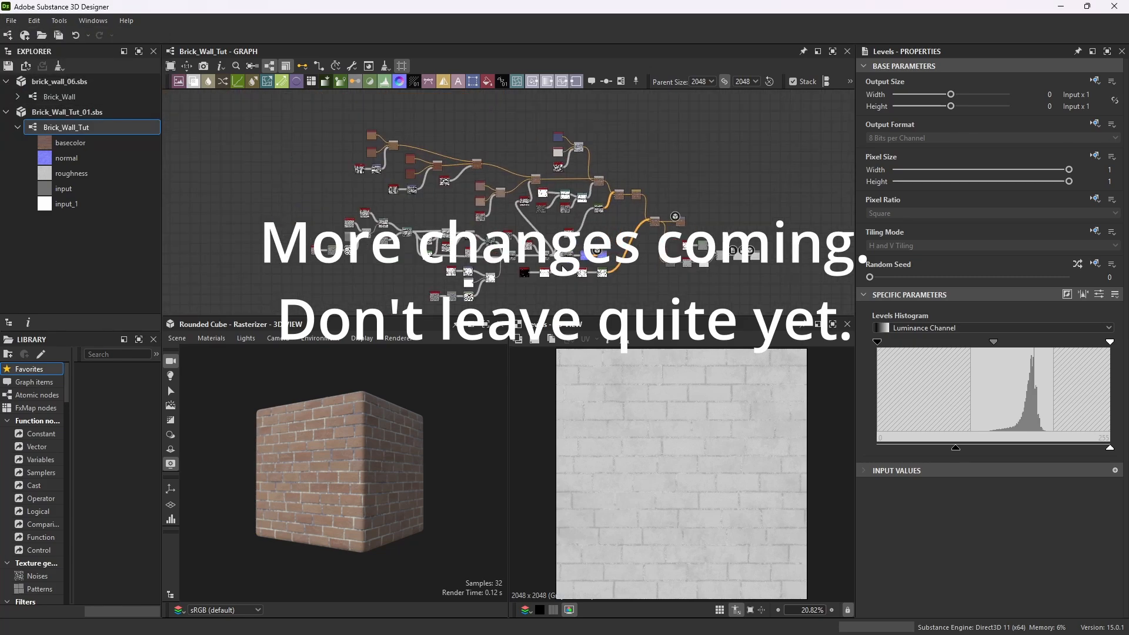
scroll(694, 294, down, 1)
scroll(613, 270, up, 1)
scroll(613, 270, up, 1)
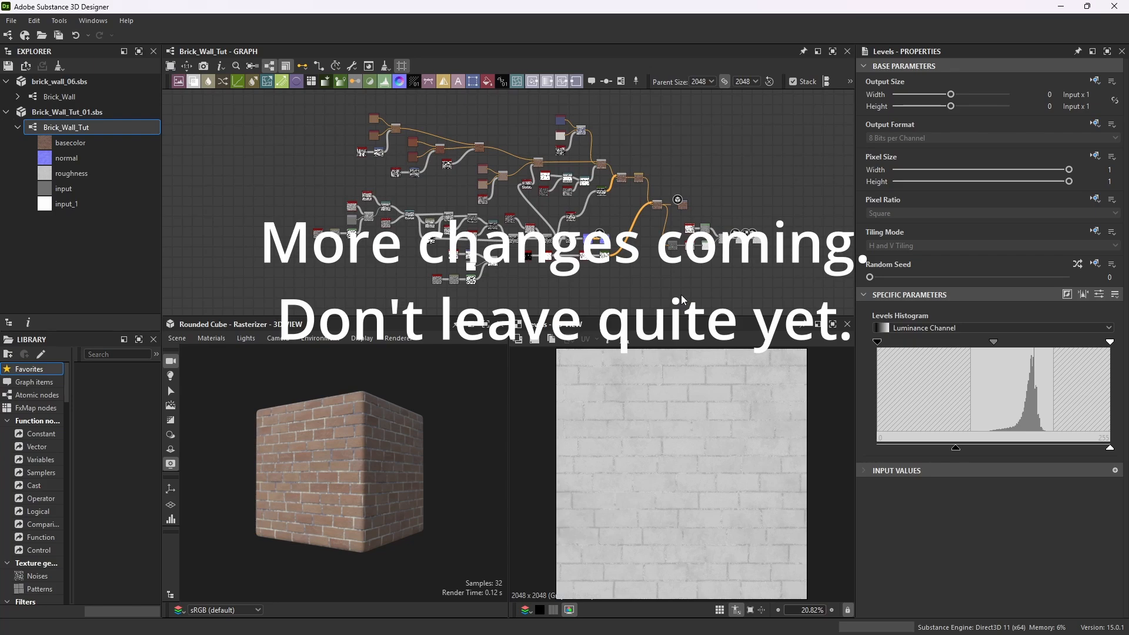
Maximize the 3D view, zoom in close on the brick surface to inspect it, and restore the layout.
click(11, 21)
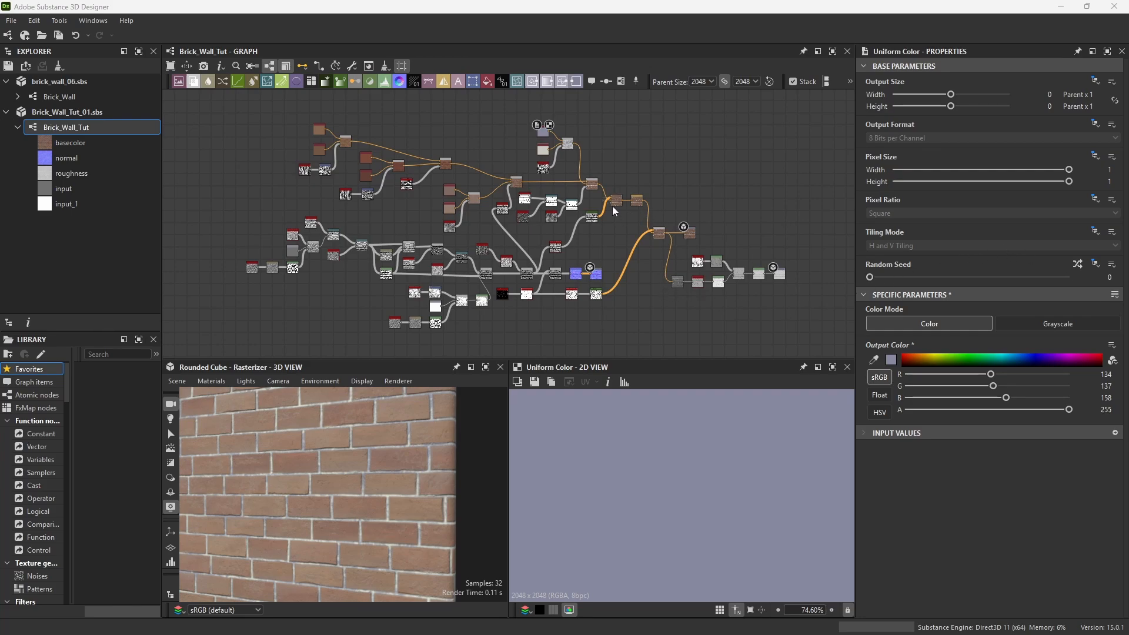
click(486, 367)
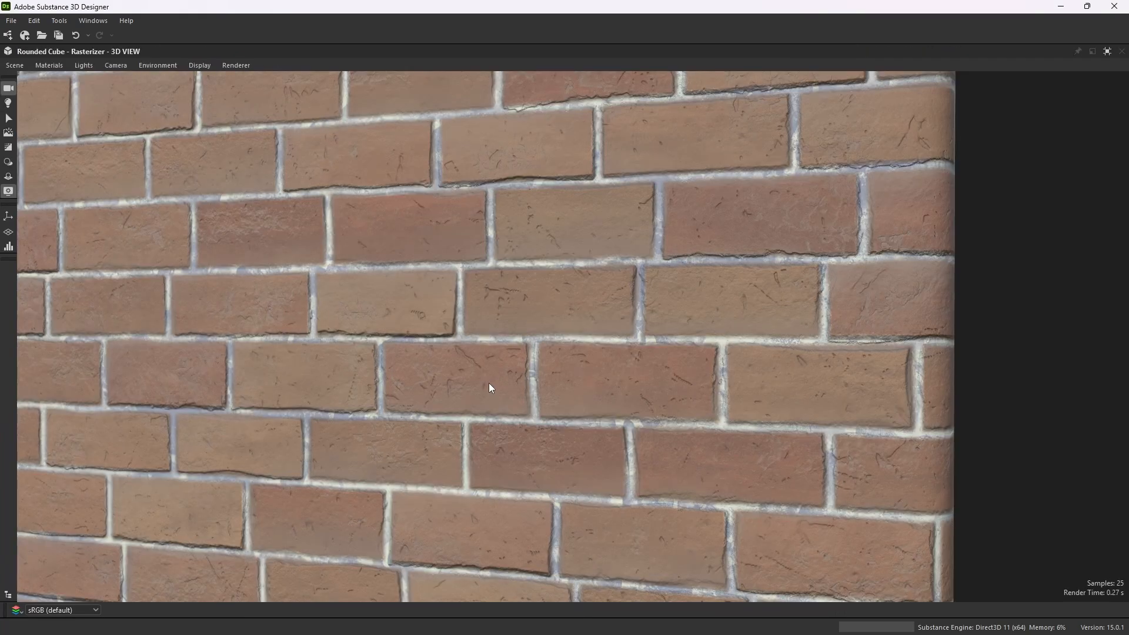
scroll(581, 294, down, 3)
drag(581, 294, 517, 304)
scroll(517, 305, up, 4)
scroll(519, 307, up, 3)
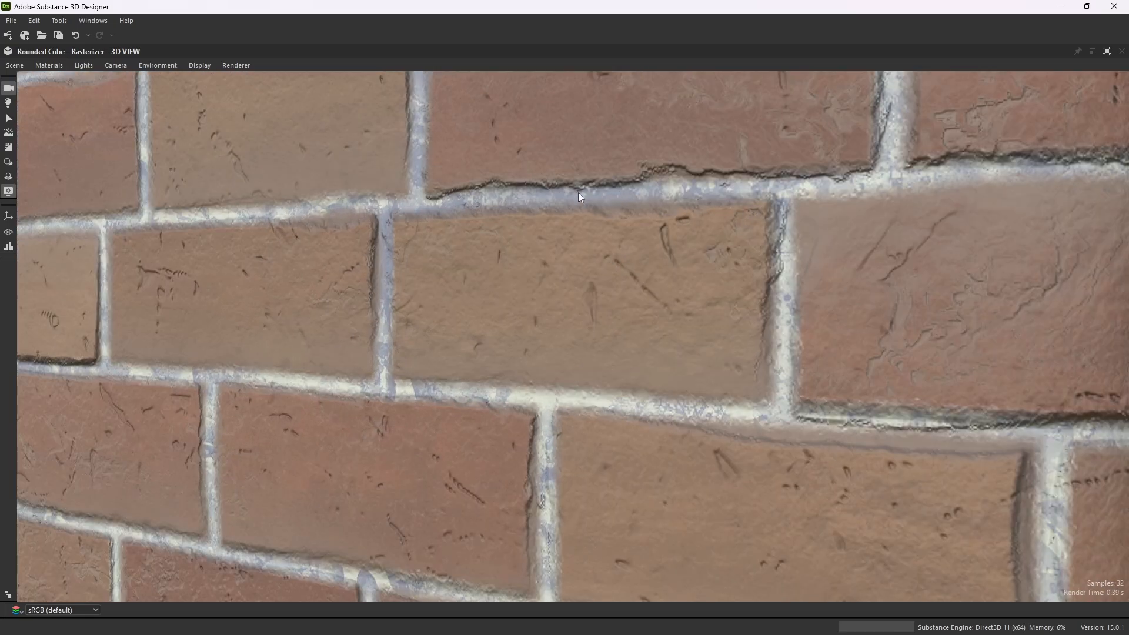
drag(585, 272, 420, 181)
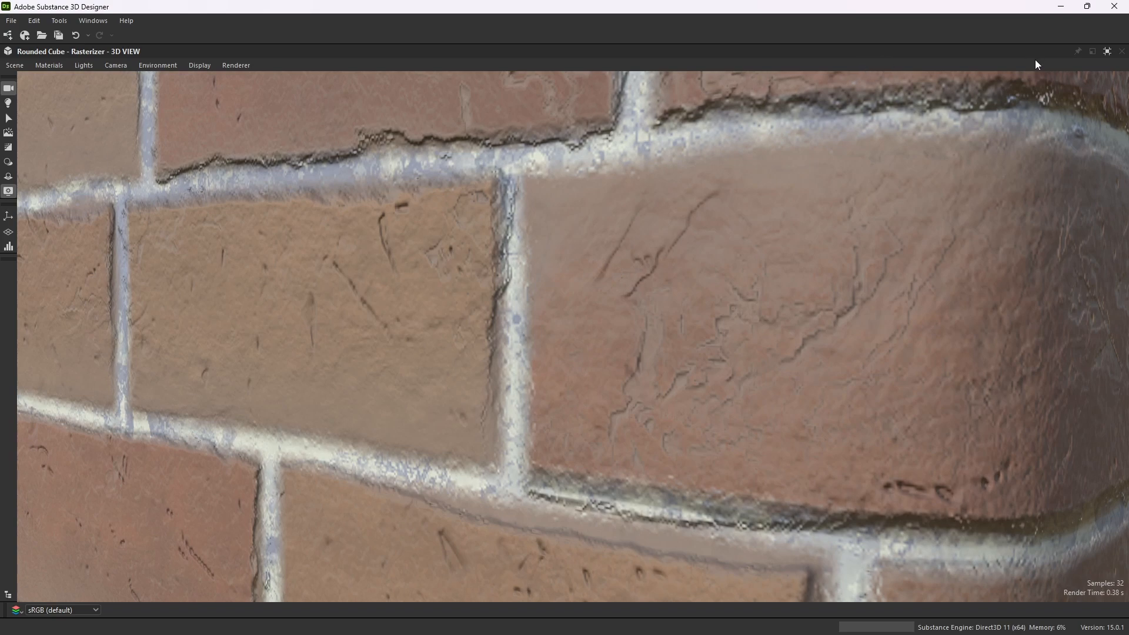
click(1108, 52)
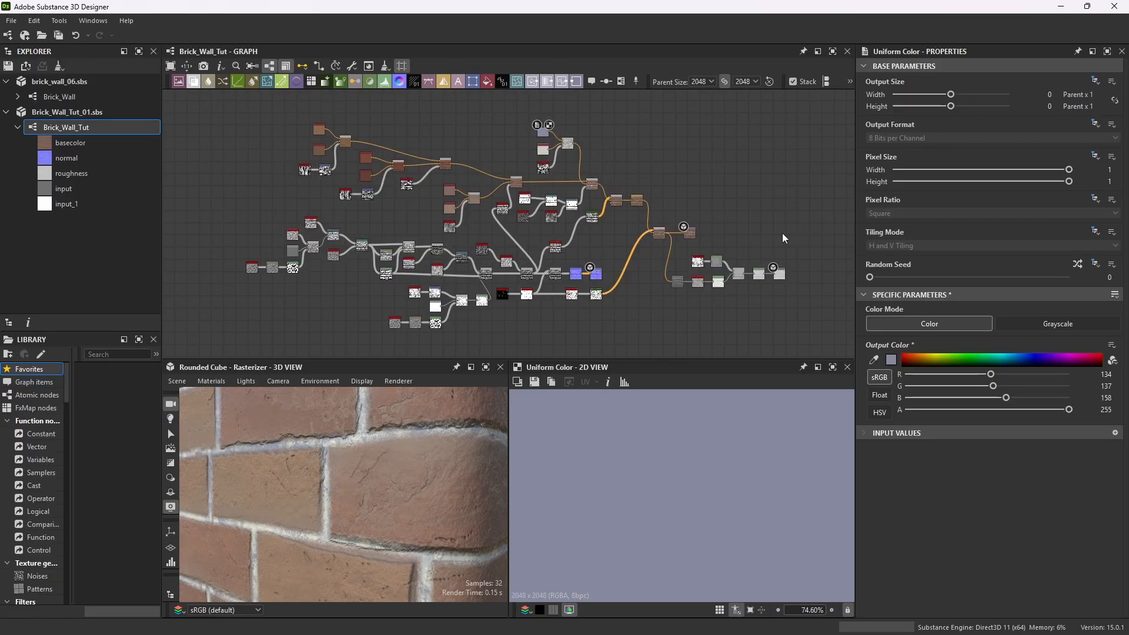
Zoom in on the Uniform Color node, open its output color editor to check it, and briefly maximize the 3D view.
scroll(536, 139, up, 6)
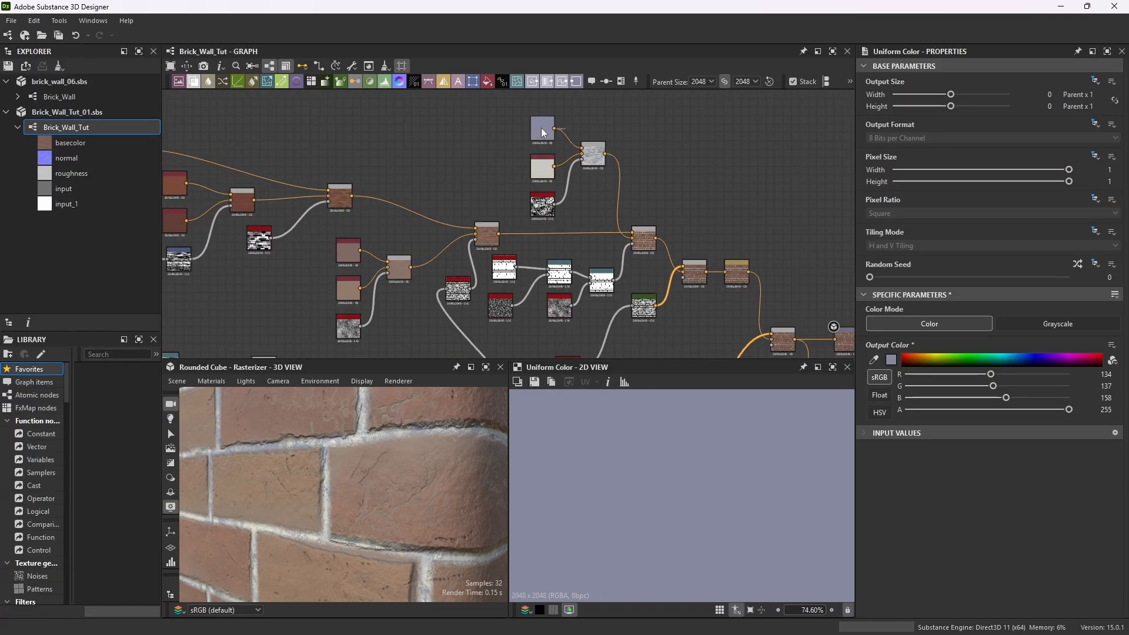
scroll(540, 151, up, 3)
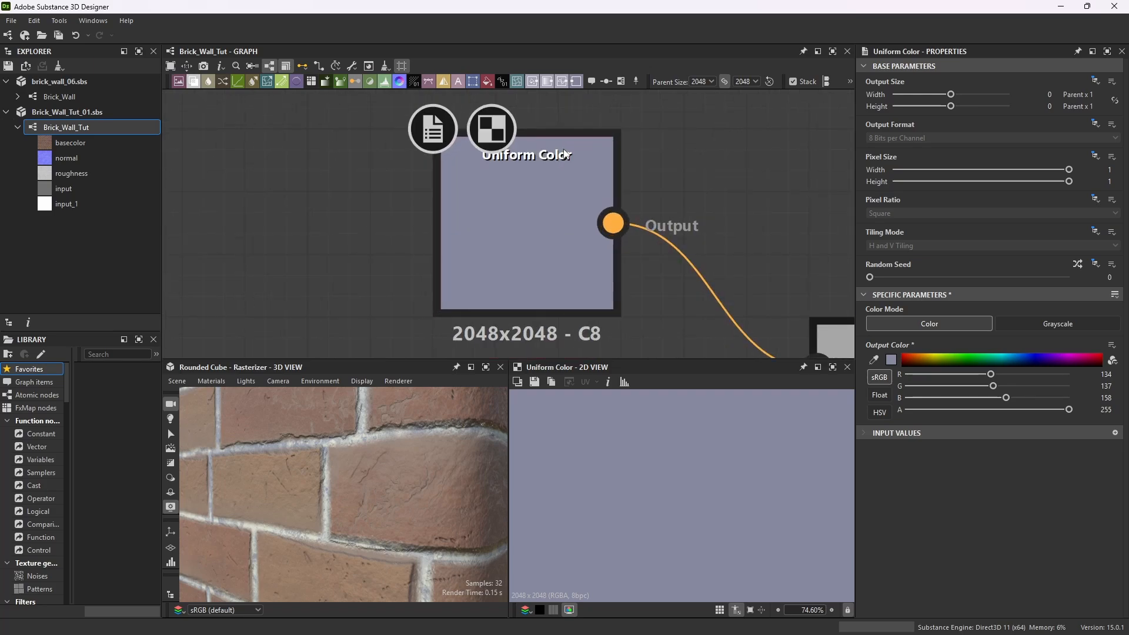
click(565, 153)
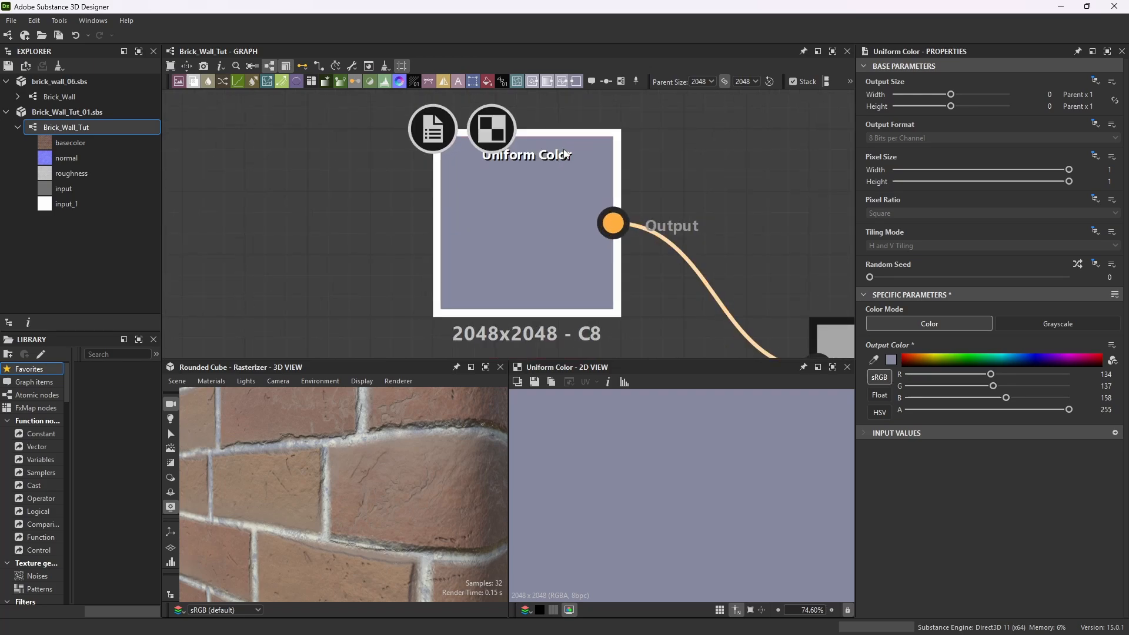
click(891, 359)
drag(420, 288, 380, 156)
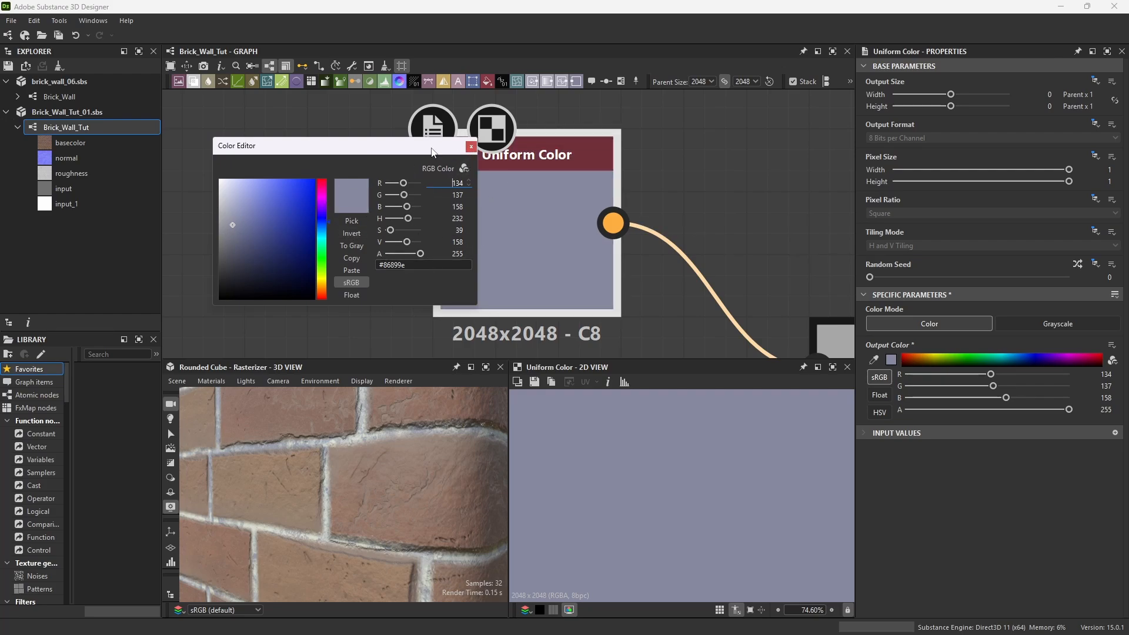
click(471, 146)
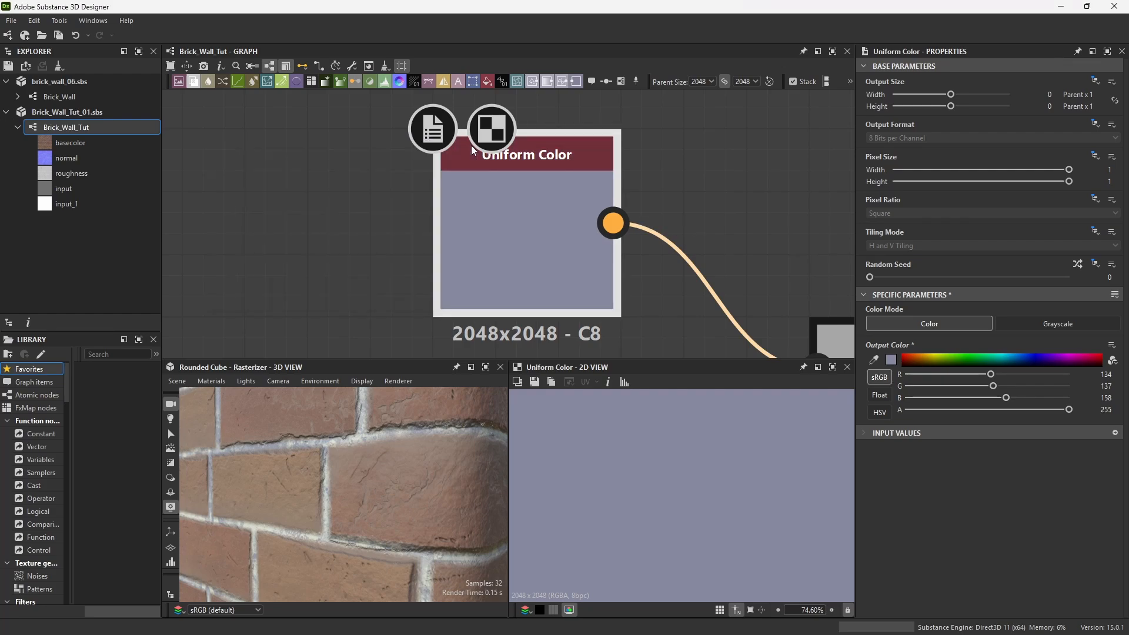
click(485, 368)
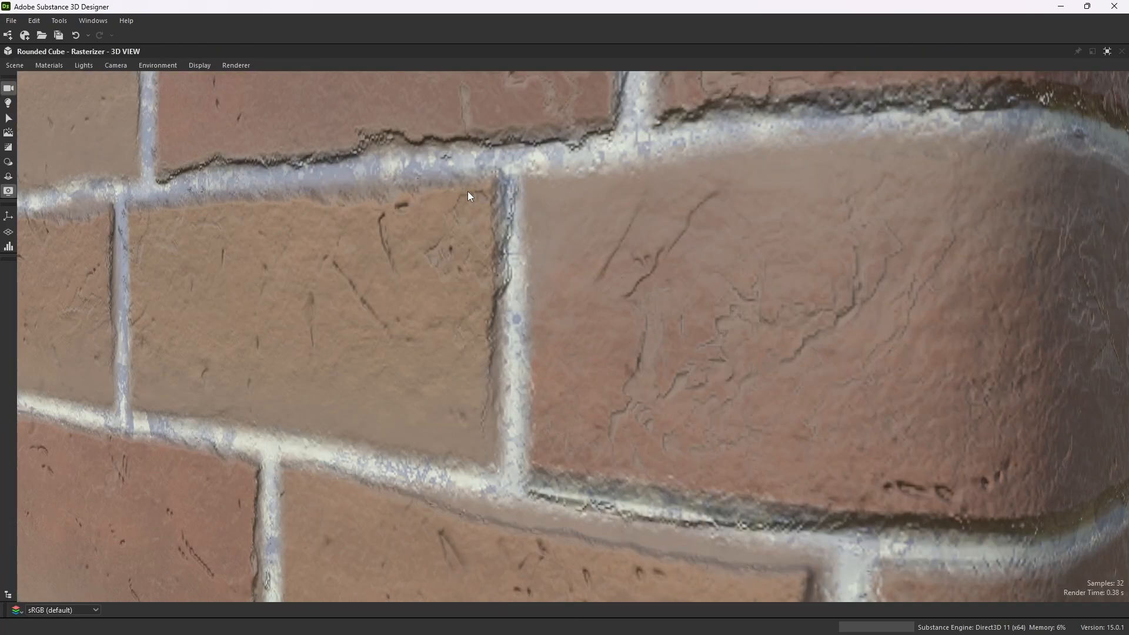
click(1105, 51)
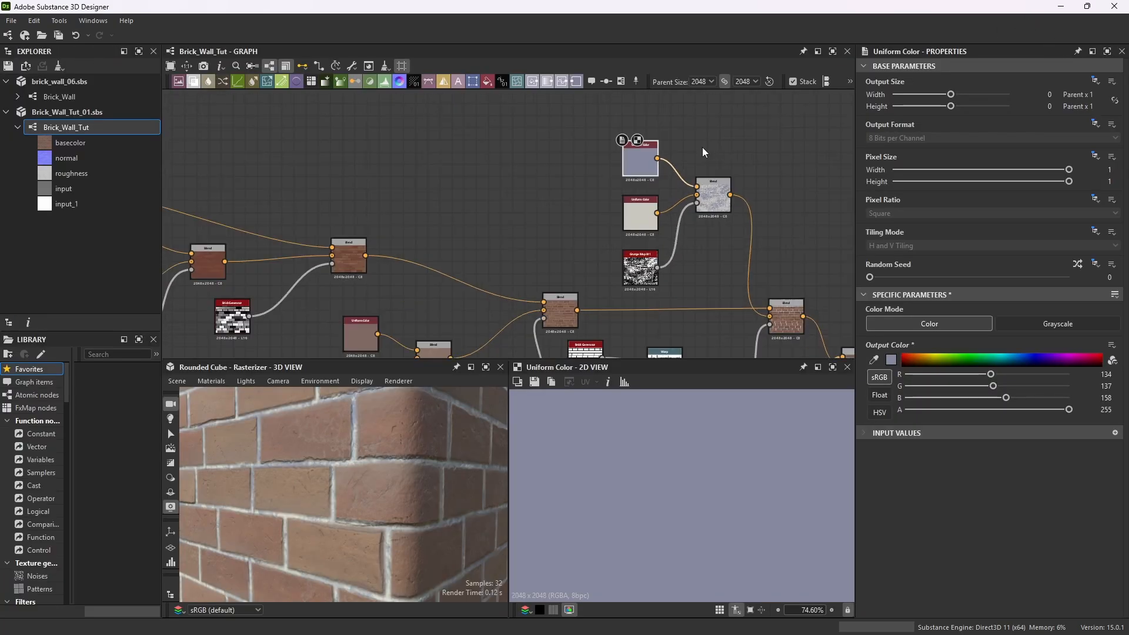
Zoom through the graph to examine the grunge map, Blend and Levels chain, and orbit the 3D preview.
scroll(702, 148, down, 6)
scroll(615, 348, up, 5)
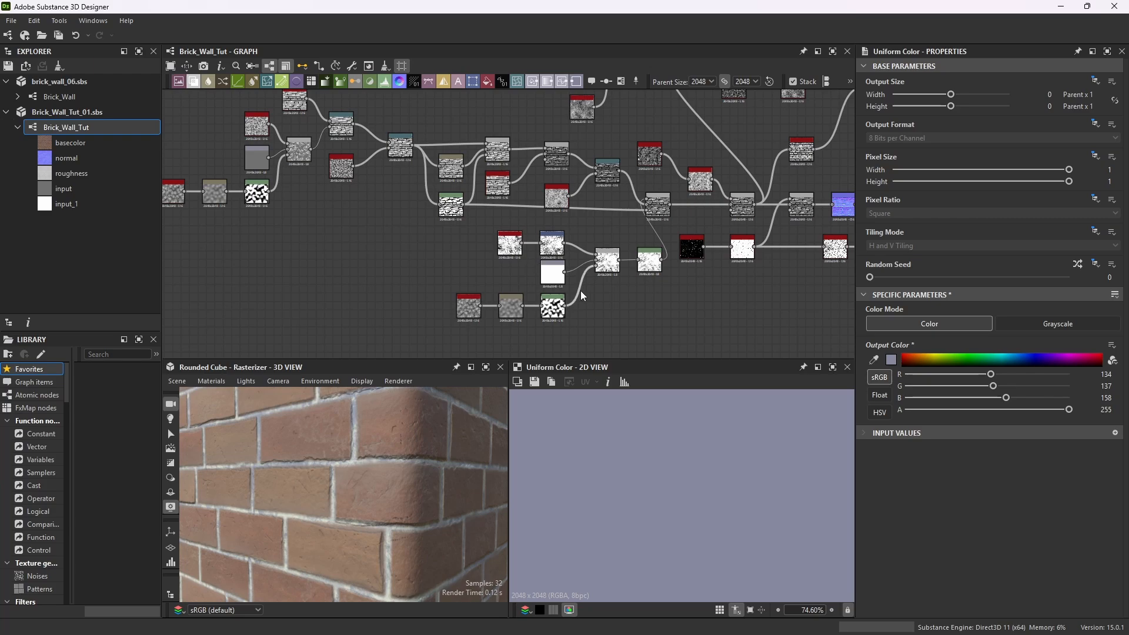
scroll(595, 320, up, 4)
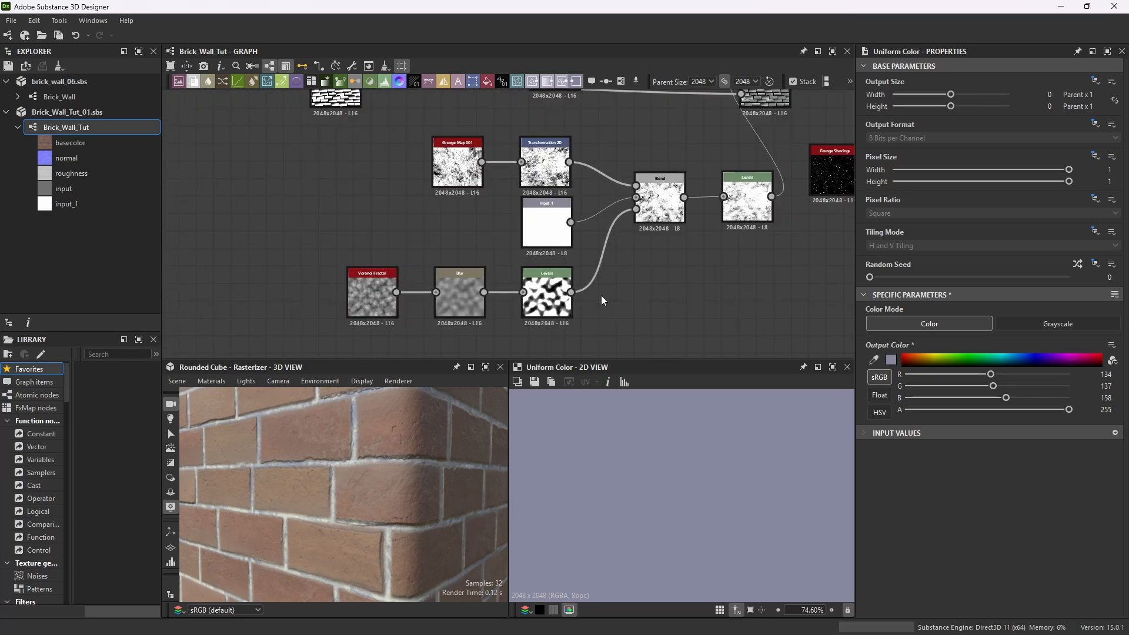
scroll(601, 298, down, 3)
scroll(608, 288, up, 4)
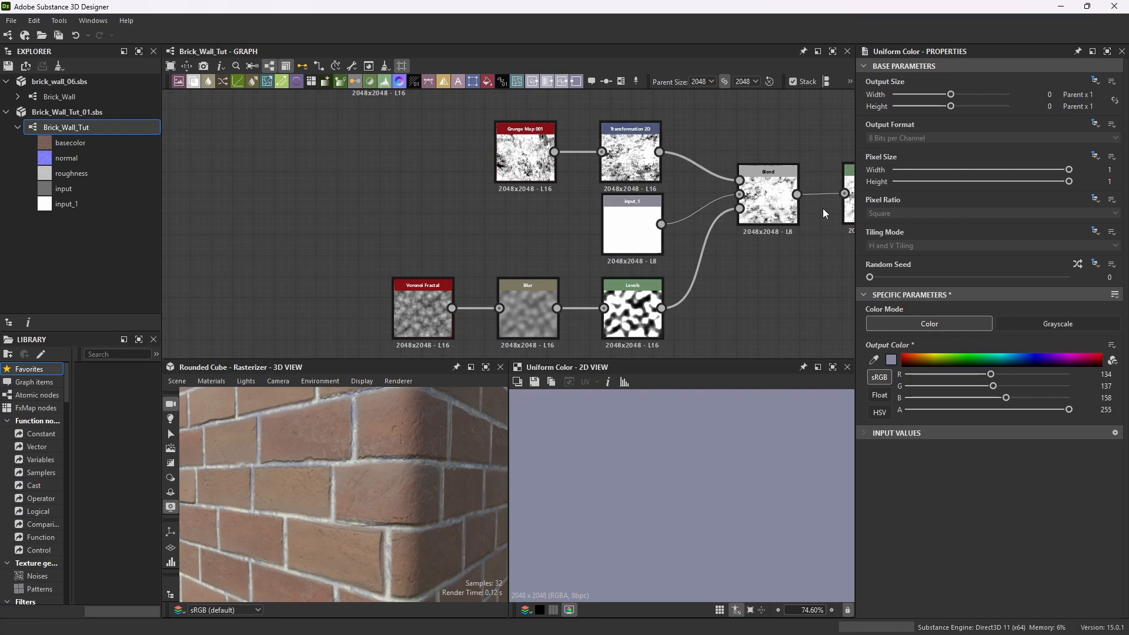
scroll(764, 235, down, 2)
scroll(759, 230, up, 2)
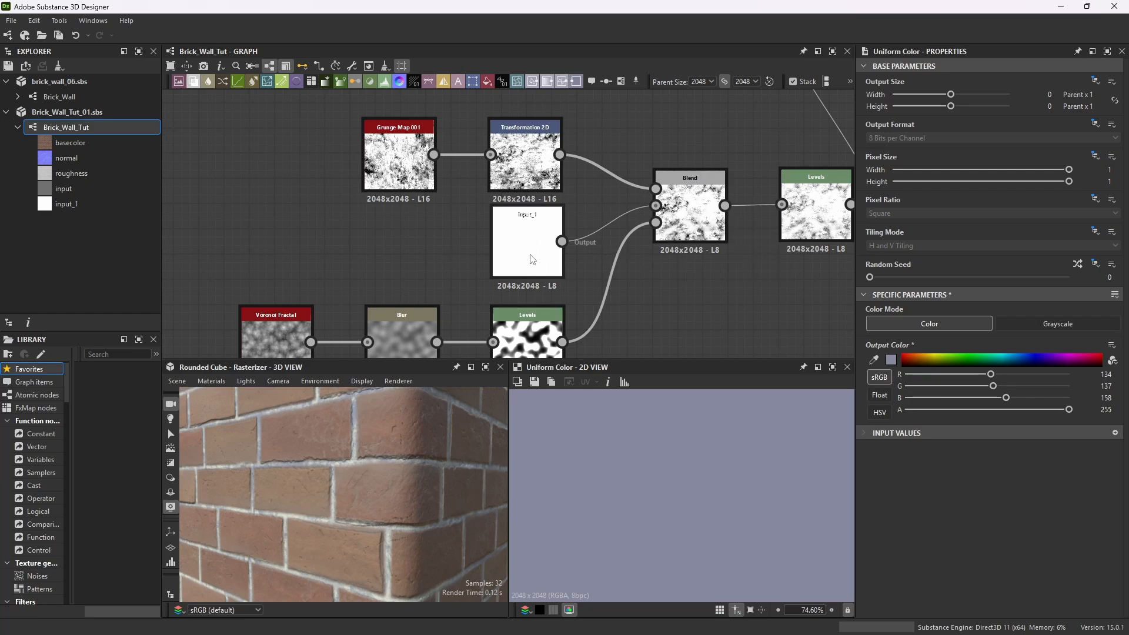
scroll(565, 220, down, 2)
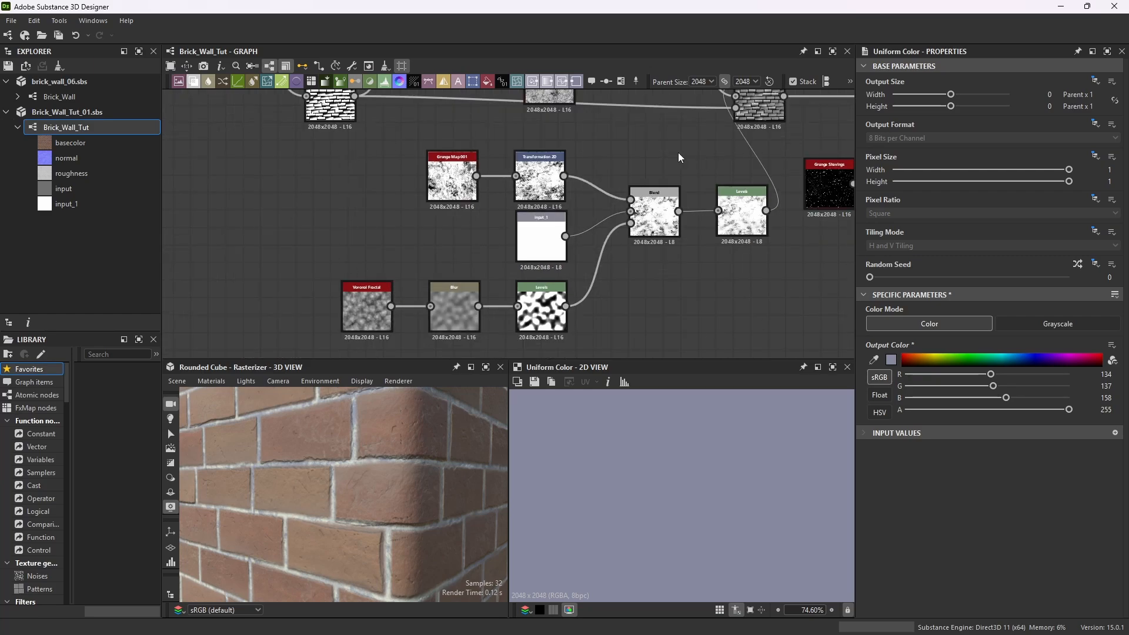
scroll(769, 212, up, 7)
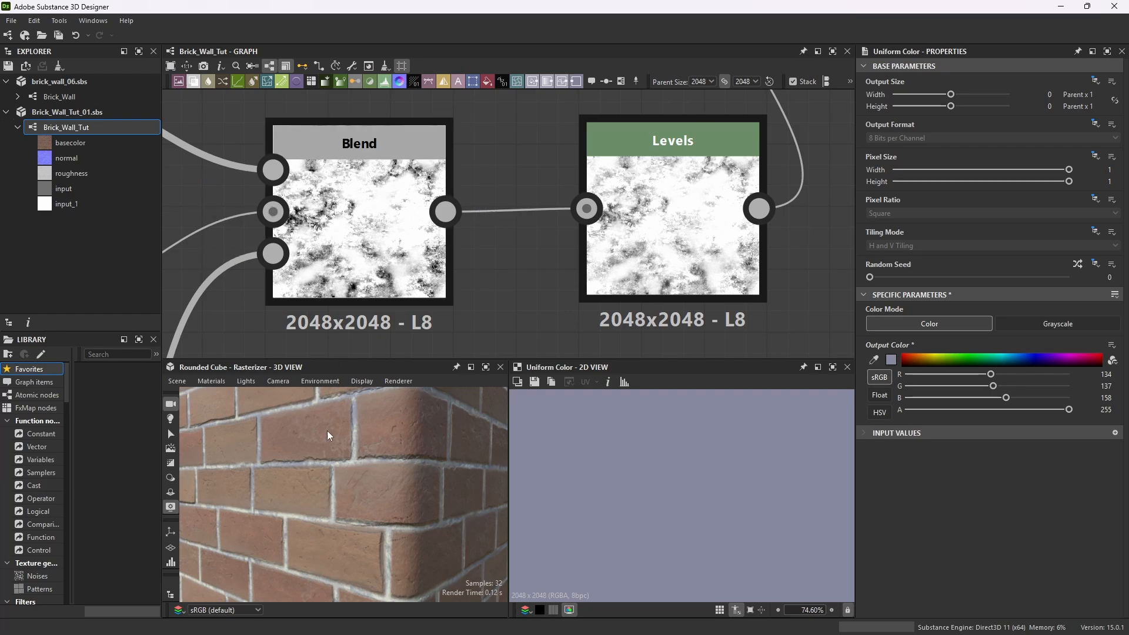
drag(427, 457, 297, 477)
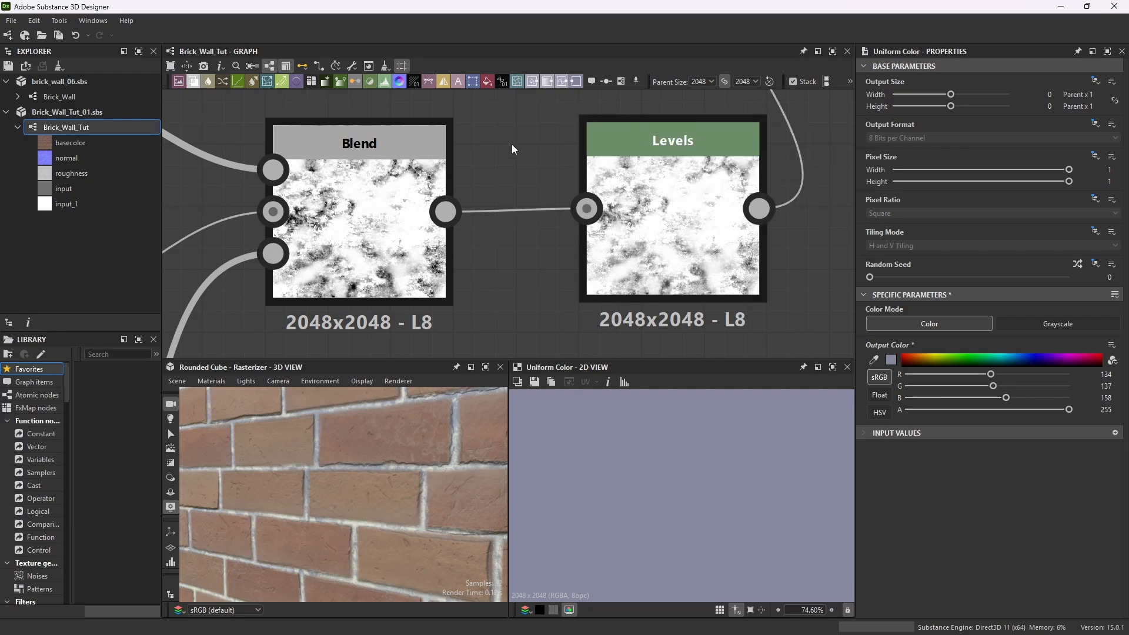
Select the Levels node after the grunge Blend and zoom around its connections in the graph.
click(735, 137)
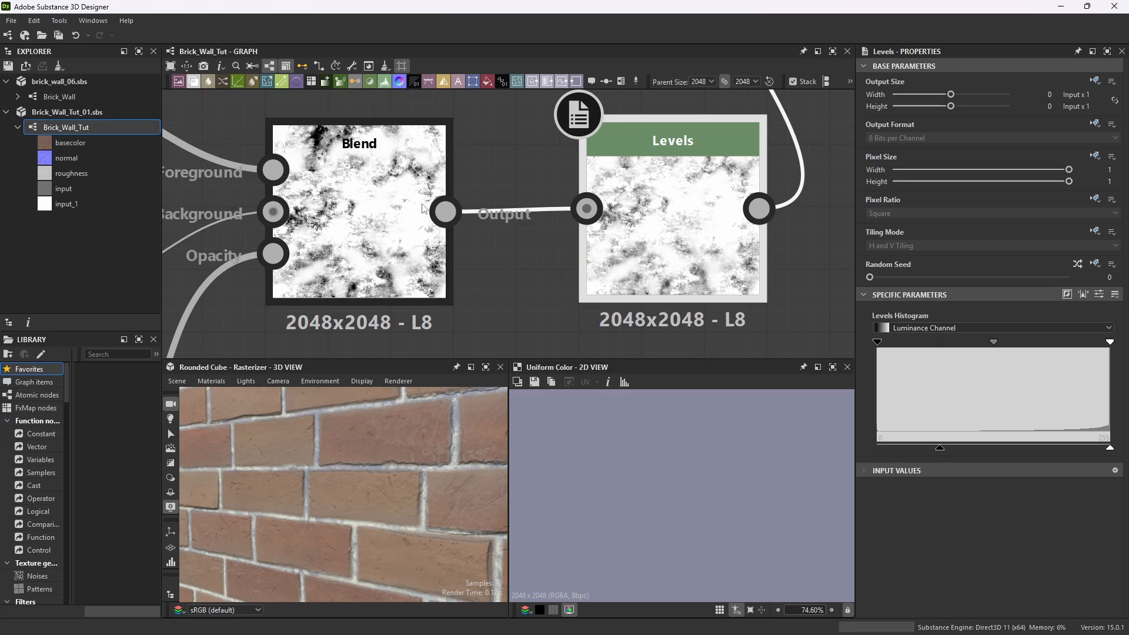
scroll(528, 209, down, 3)
scroll(528, 209, down, 3)
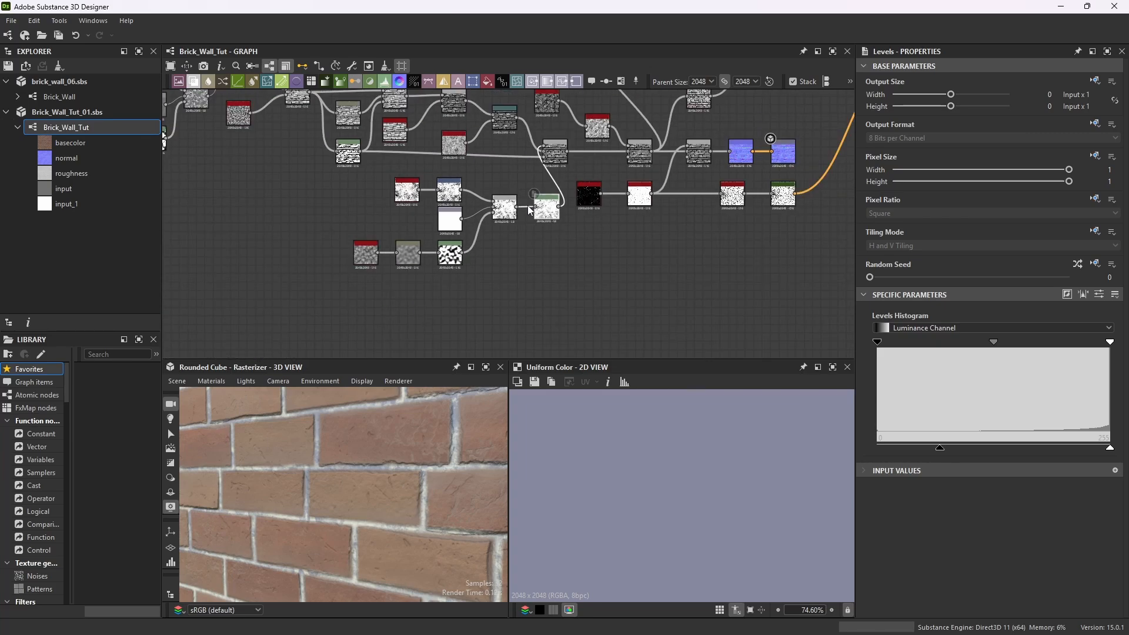
scroll(527, 210, up, 1)
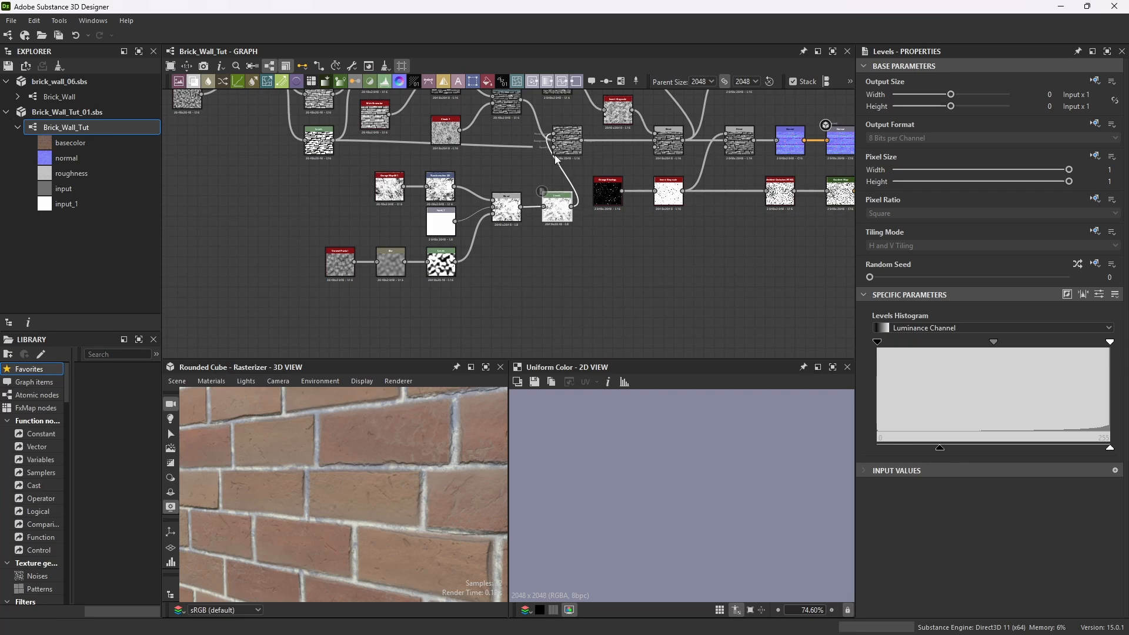
scroll(574, 135, up, 3)
scroll(575, 137, up, 1)
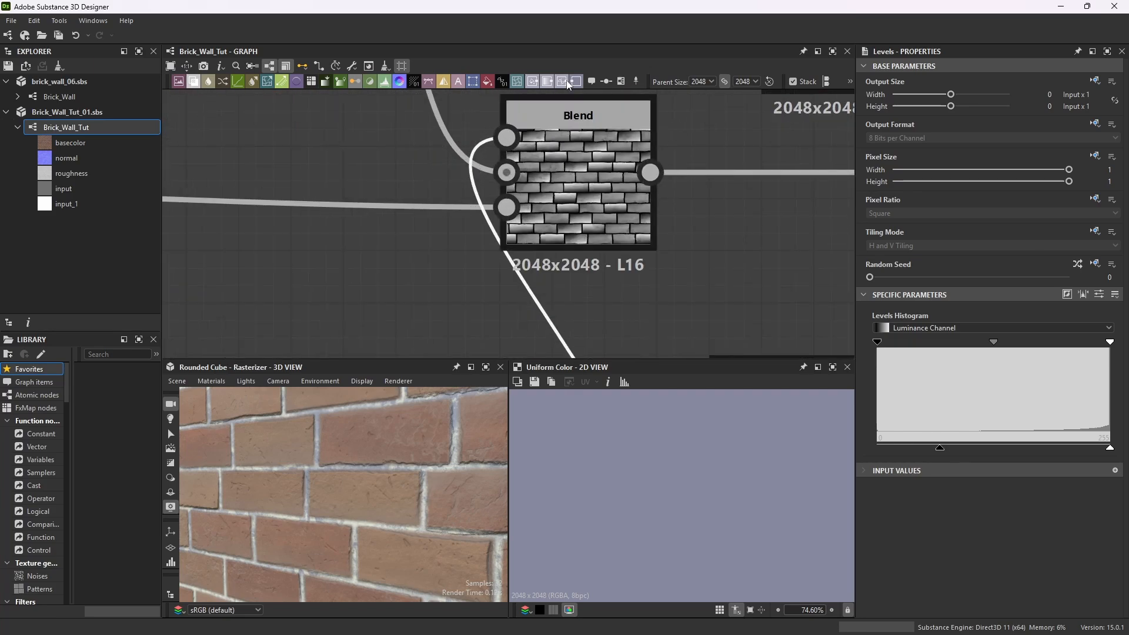
scroll(575, 210, down, 5)
scroll(576, 210, up, 2)
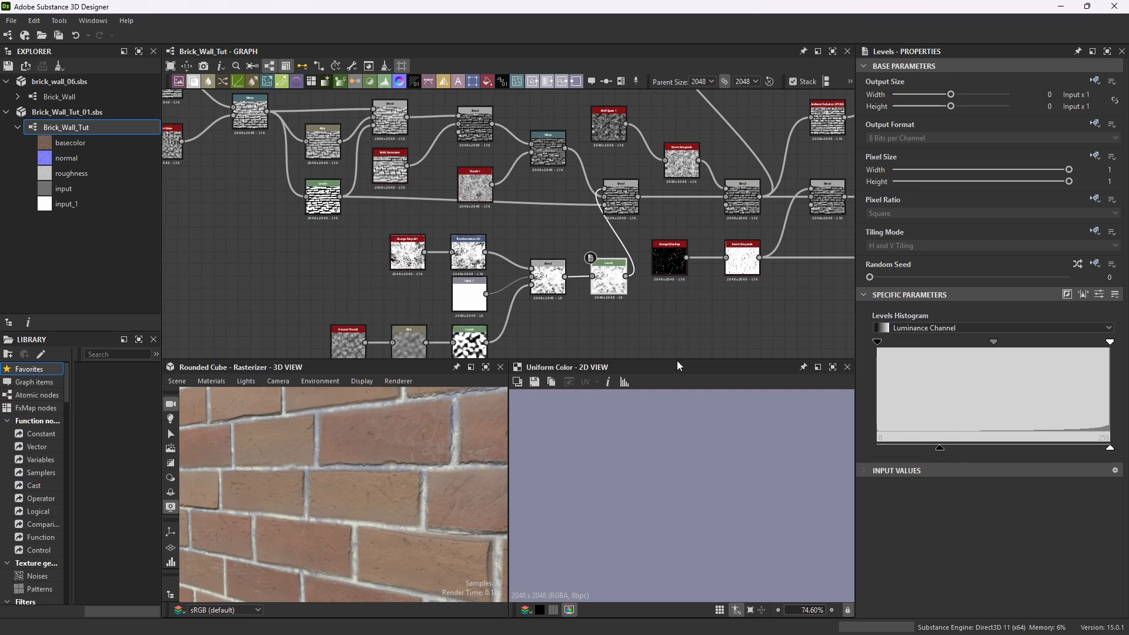
Enlarge the graph area, zoom in and out across the whole node network, and restore the panel sizes.
drag(677, 361, 635, 525)
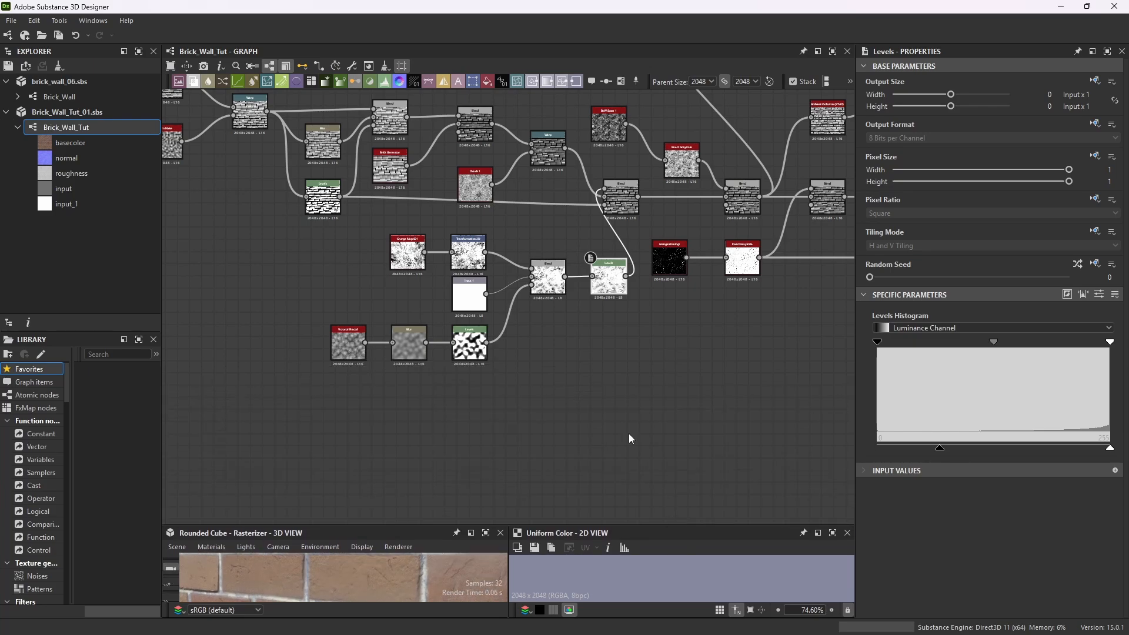
scroll(513, 291, up, 6)
scroll(506, 282, down, 1)
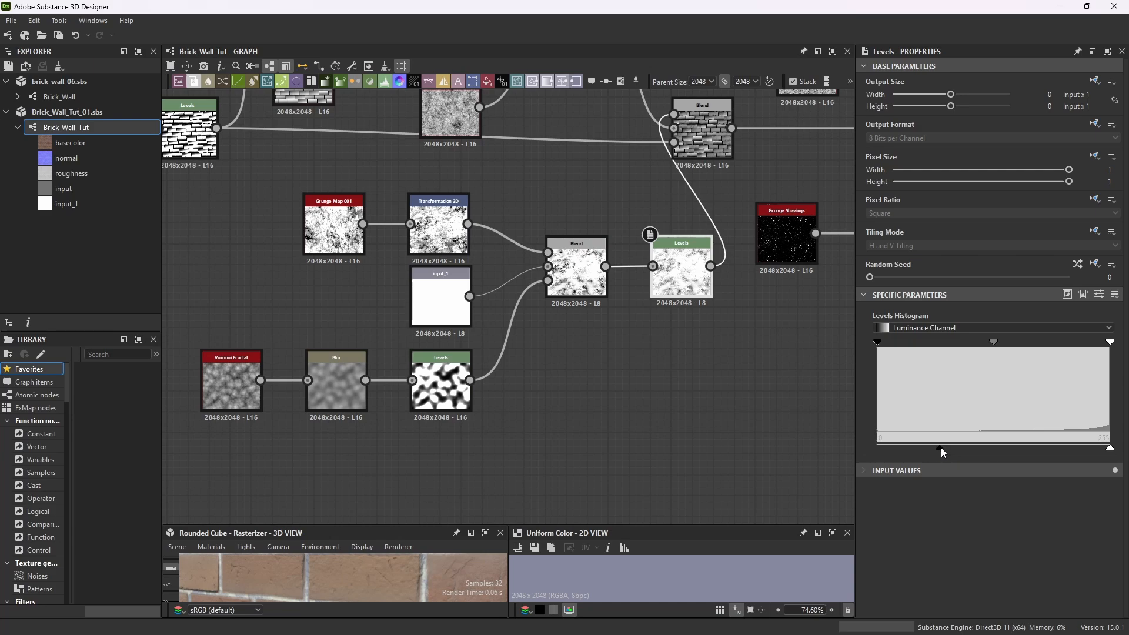
scroll(659, 388, down, 5)
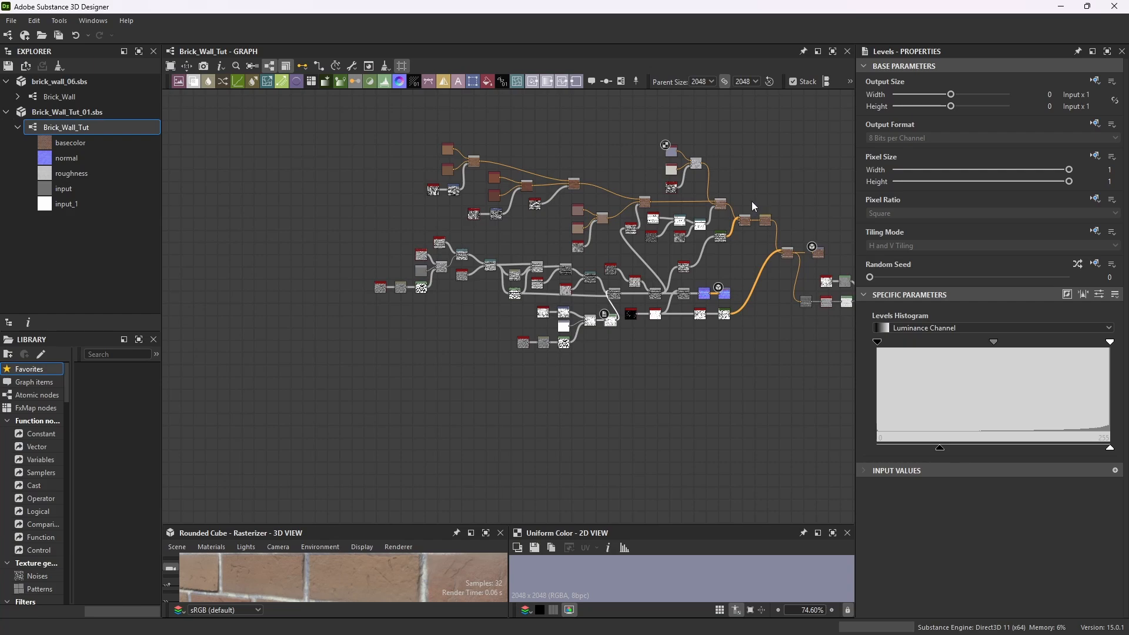
scroll(673, 276, down, 3)
scroll(518, 274, up, 4)
scroll(435, 266, down, 1)
scroll(438, 266, up, 2)
scroll(677, 283, down, 2)
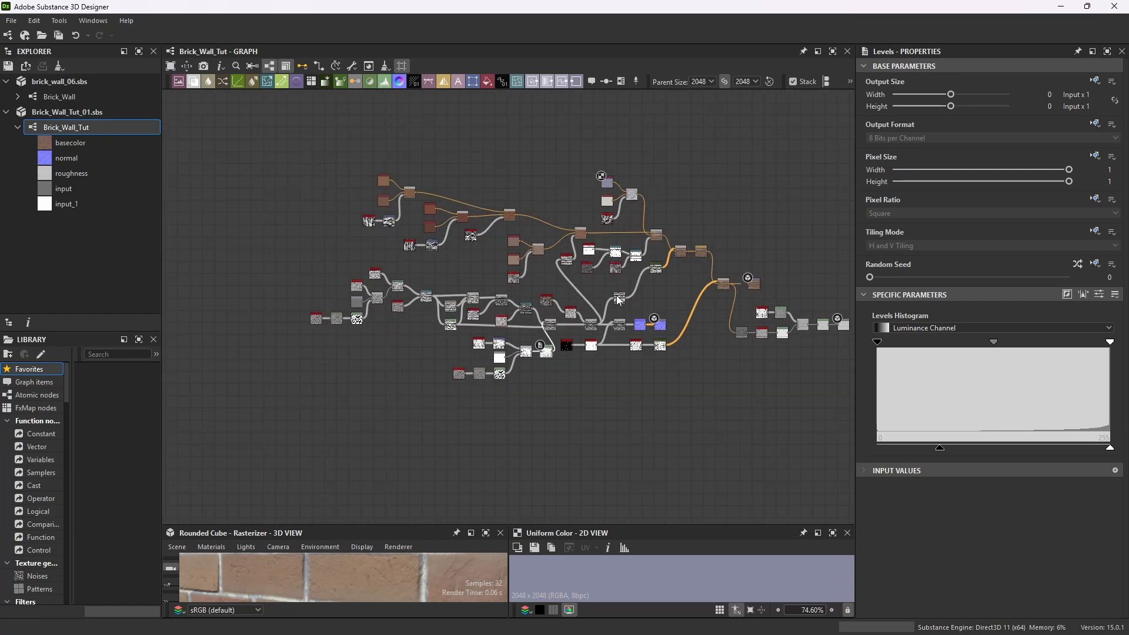
scroll(365, 194, up, 2)
scroll(438, 224, down, 3)
scroll(576, 322, up, 2)
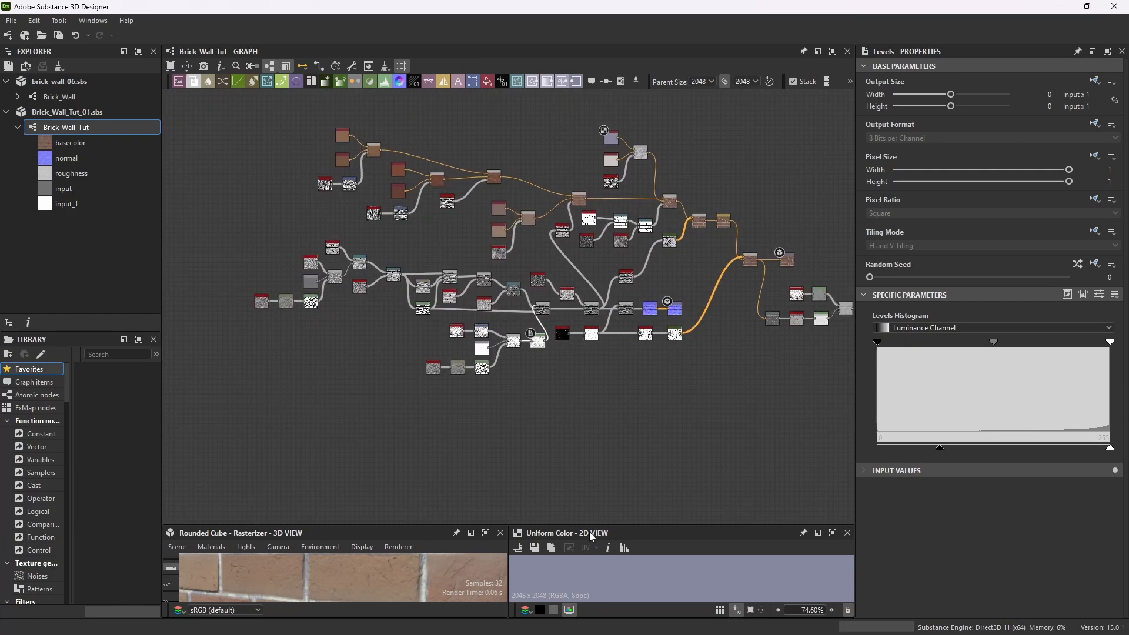
drag(635, 525, 652, 372)
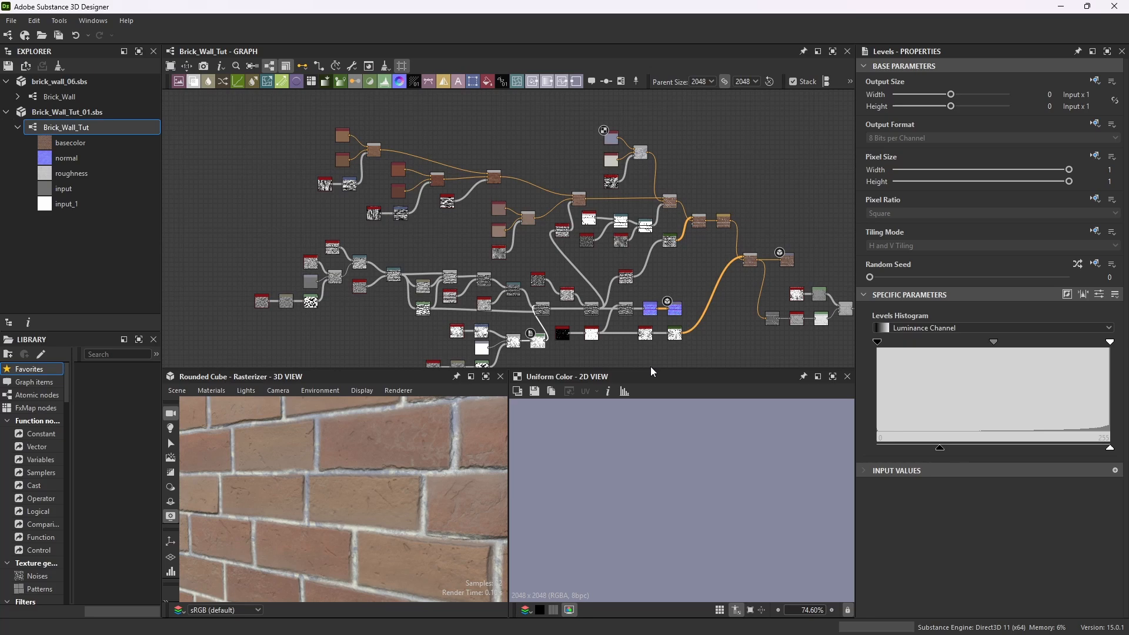
Maximize the 3D view and zoom and orbit the cube to inspect the finished brick material.
click(486, 376)
scroll(607, 340, down, 5)
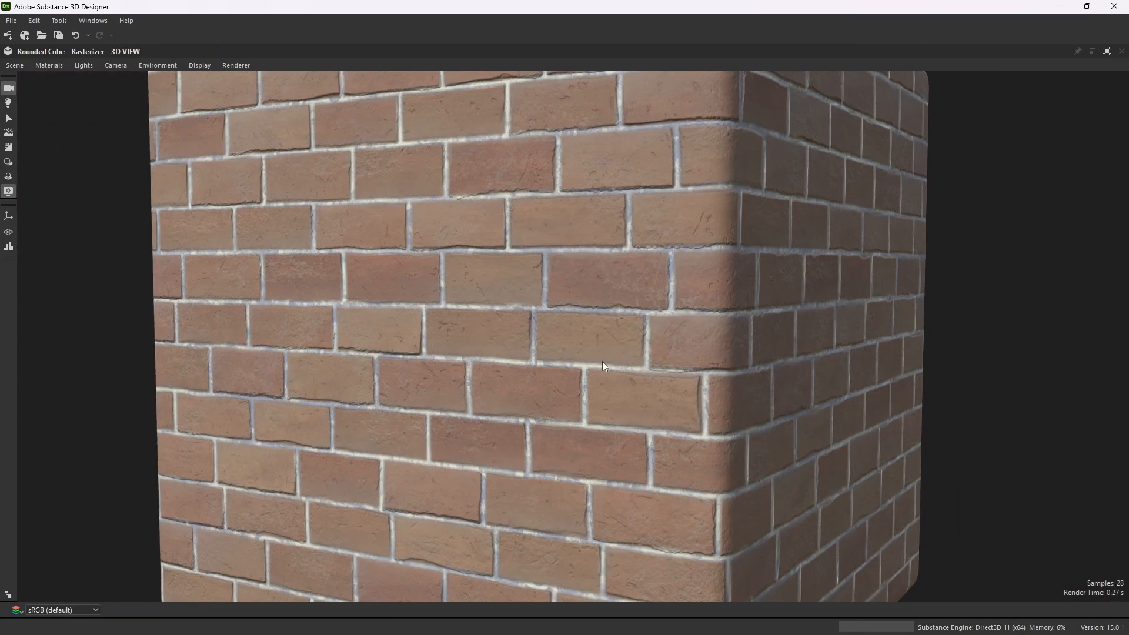
scroll(601, 357, down, 5)
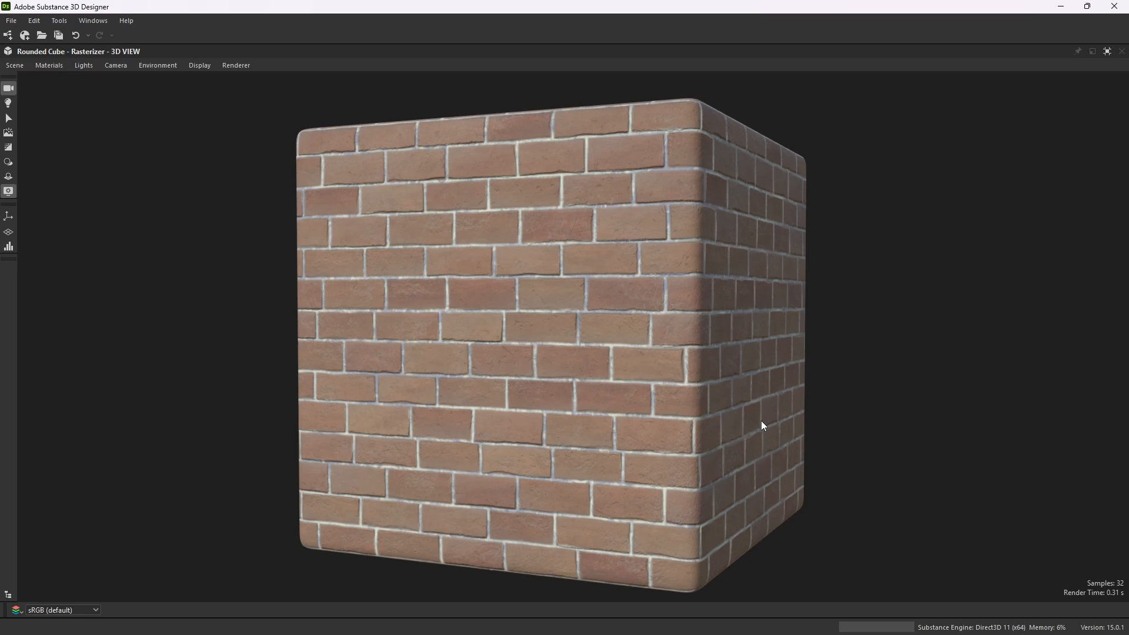
scroll(629, 405, up, 3)
scroll(622, 403, down, 1)
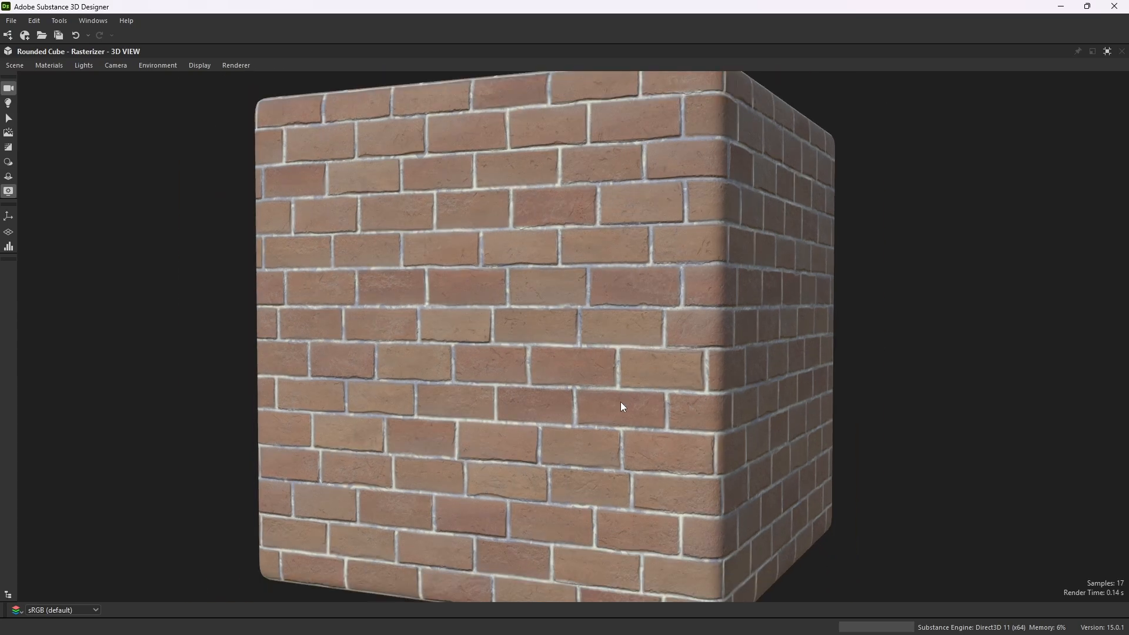
drag(615, 409, 794, 408)
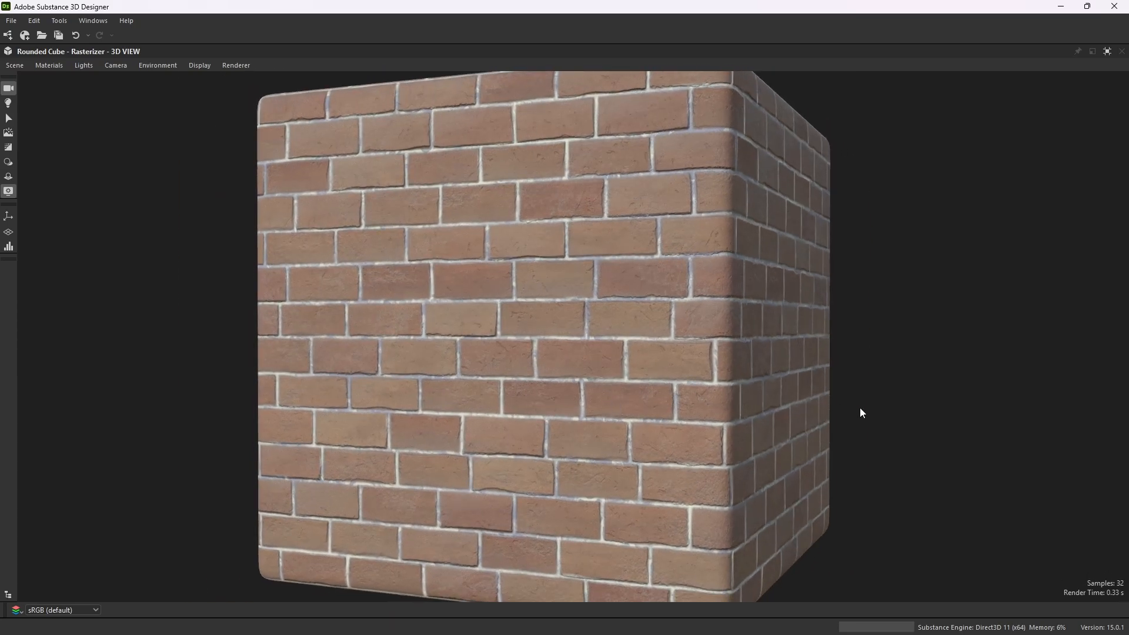